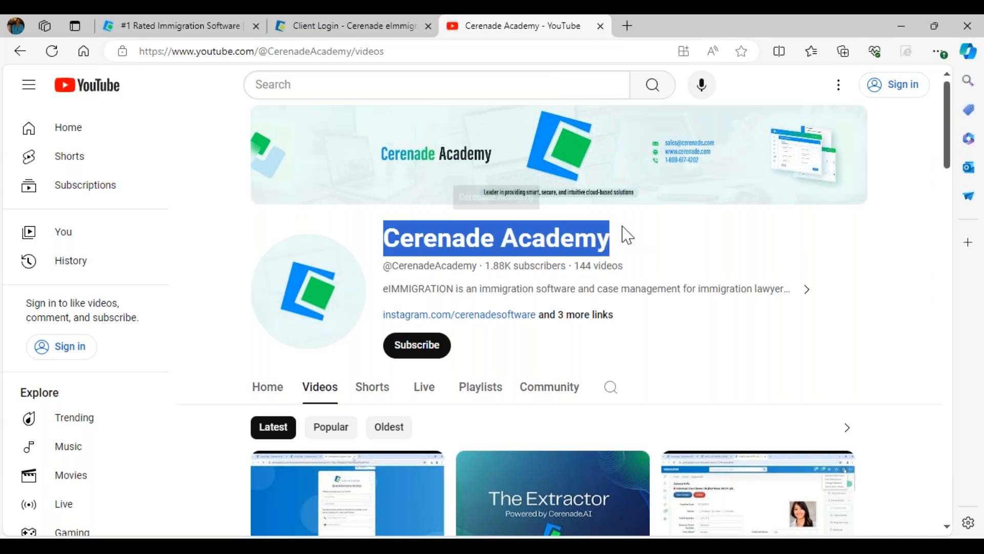
Leave the Cerenade Academy Videos tab for the 'Avoid Stress and Organize your Practice with eIMMIGRATION' slide show
click(927, 376)
scroll(928, 382, down, 4)
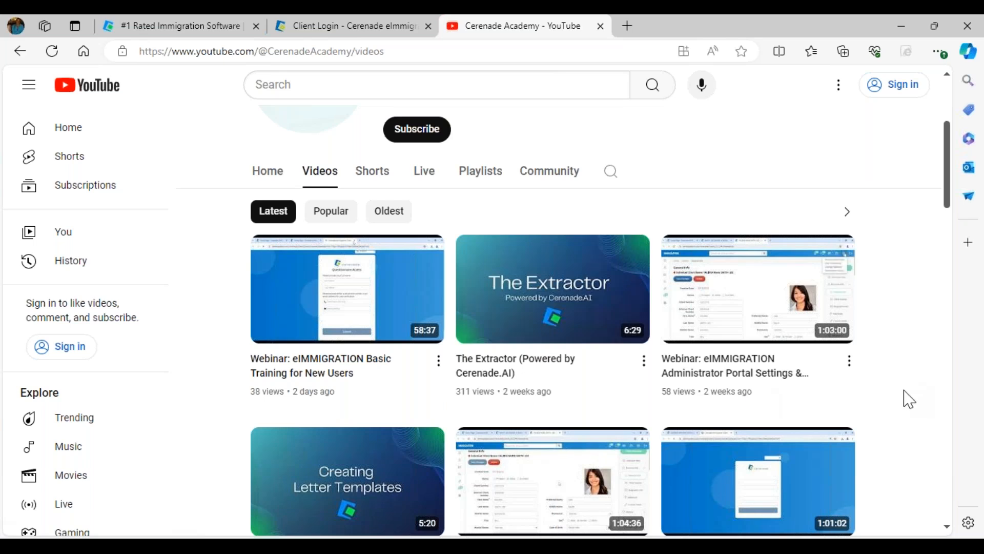
scroll(398, 241, up, 4)
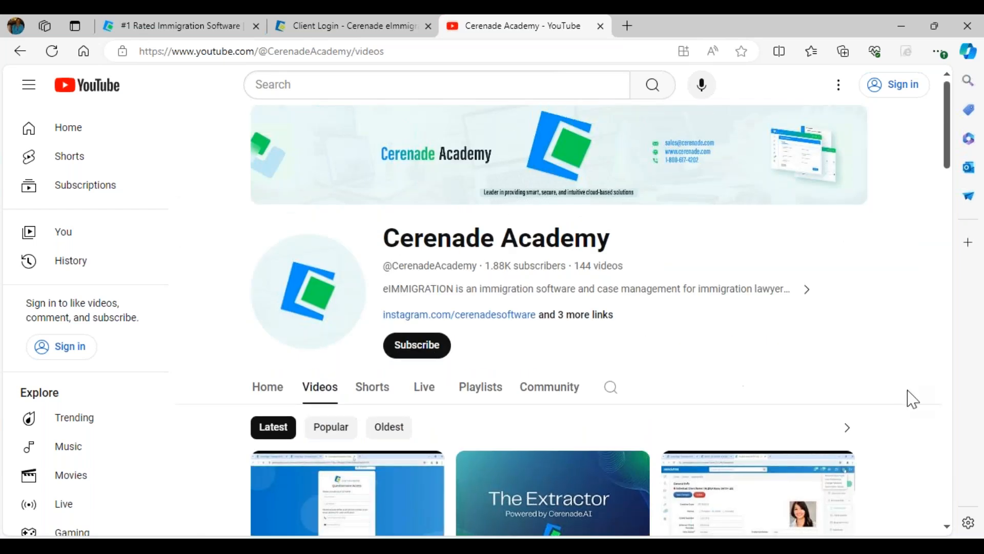
scroll(882, 430, down, 3)
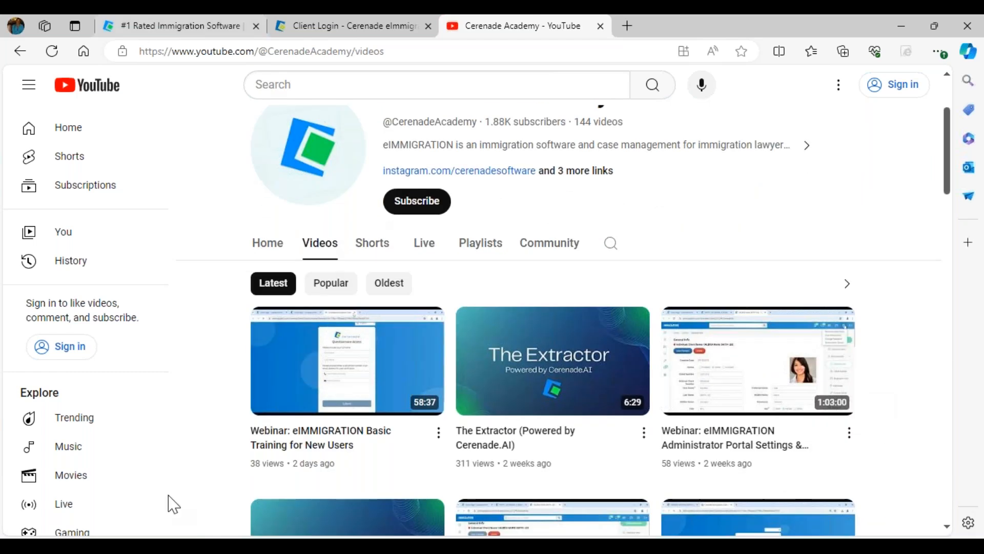
mouse_move(512, 544)
click(557, 515)
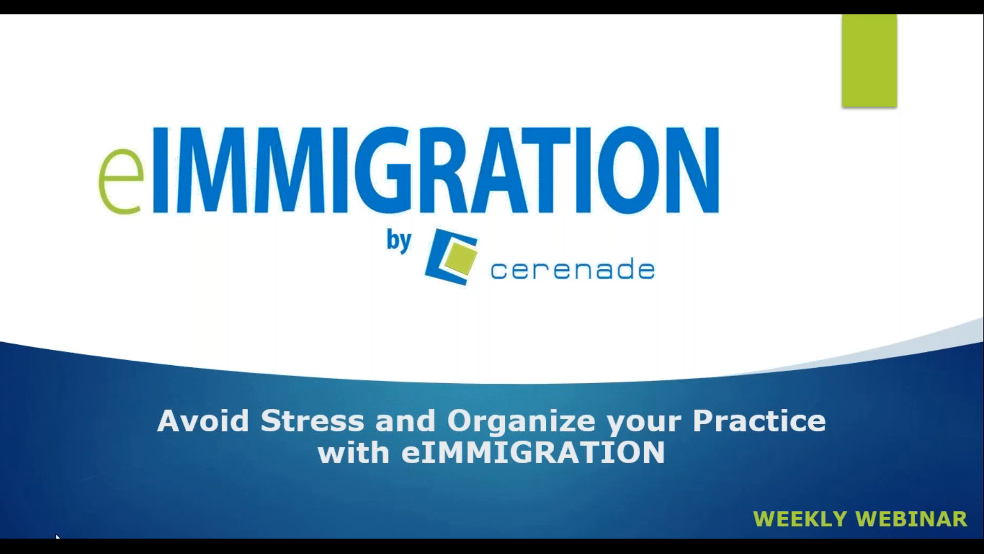
Advance past the webinar agenda slide and switch back to the eIMMIGRATION Home dashboard
click(66, 459)
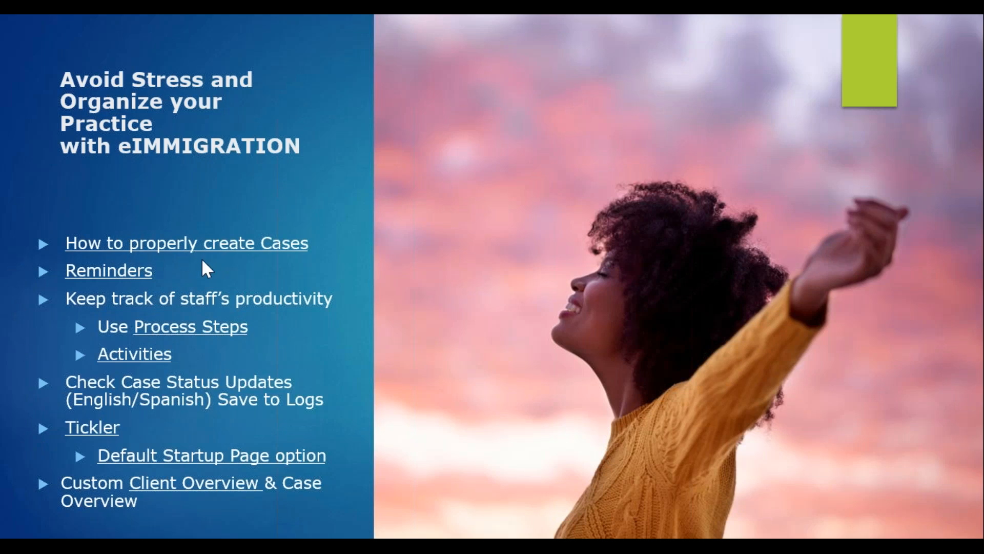
key(alt+Tab)
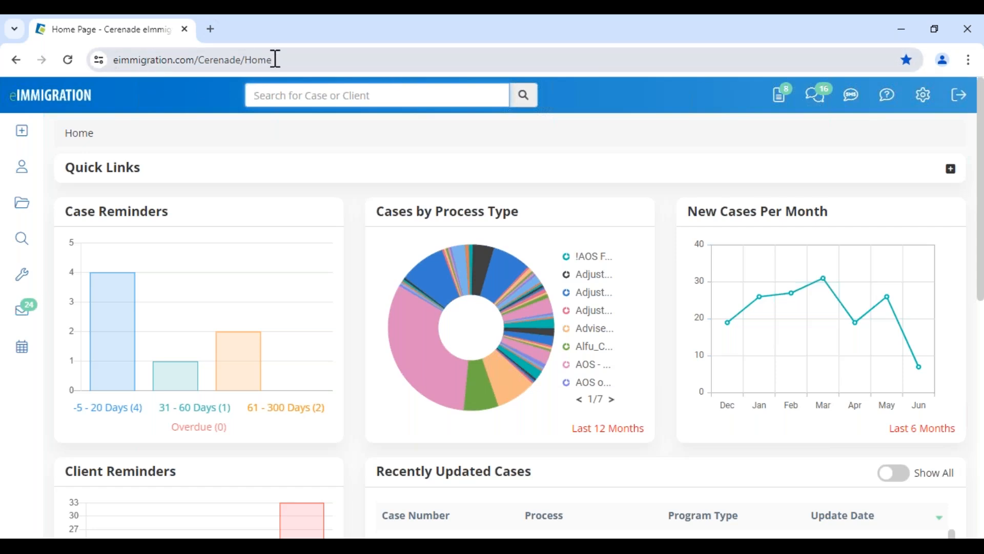
Open Administrative Tools from the gear menu and review the Administrator - Home page
click(916, 100)
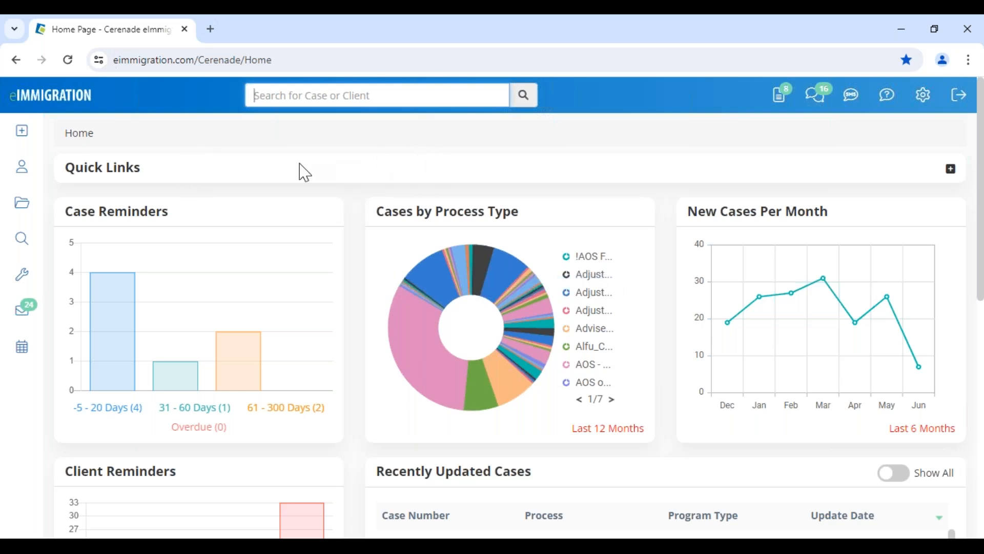
mouse_move(926, 105)
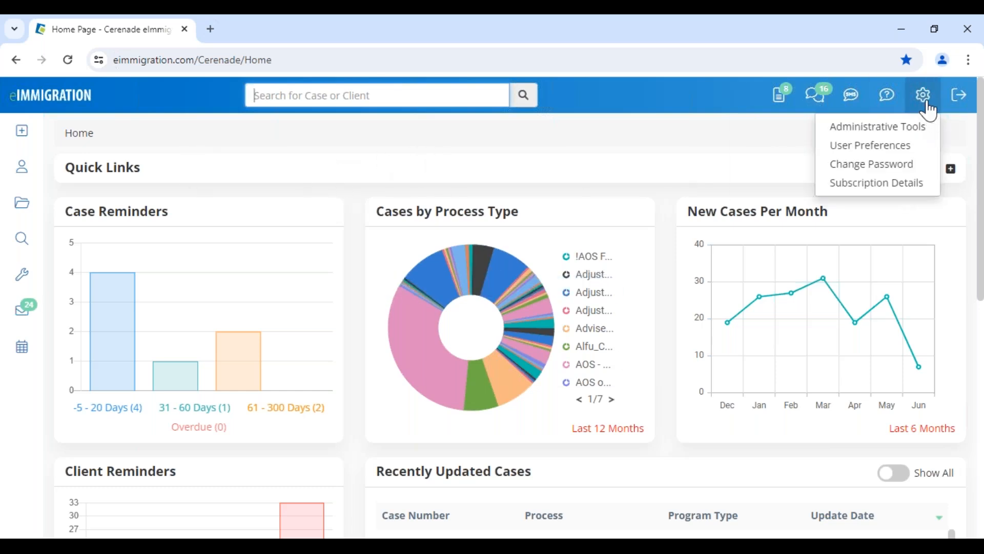
click(909, 132)
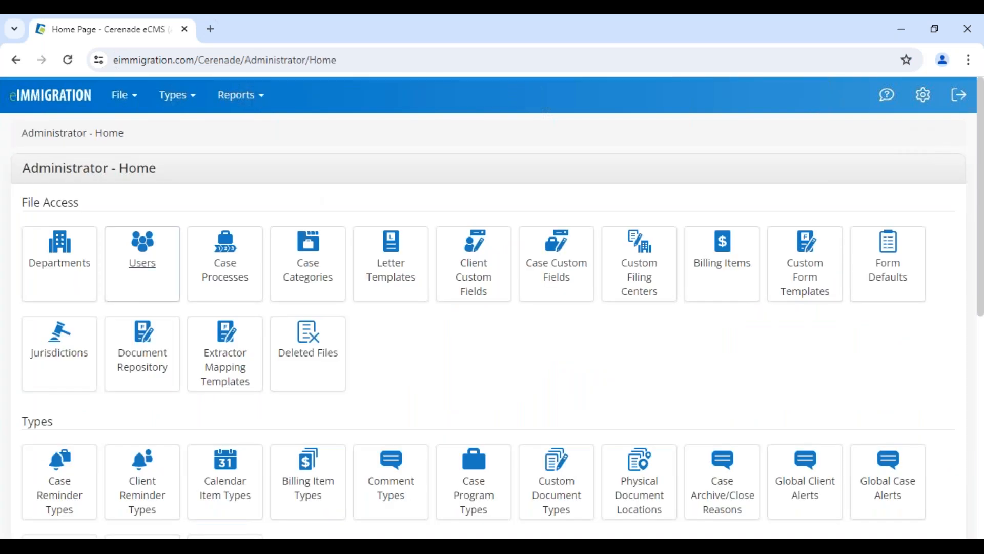
scroll(81, 275, down, 4)
scroll(455, 334, up, 4)
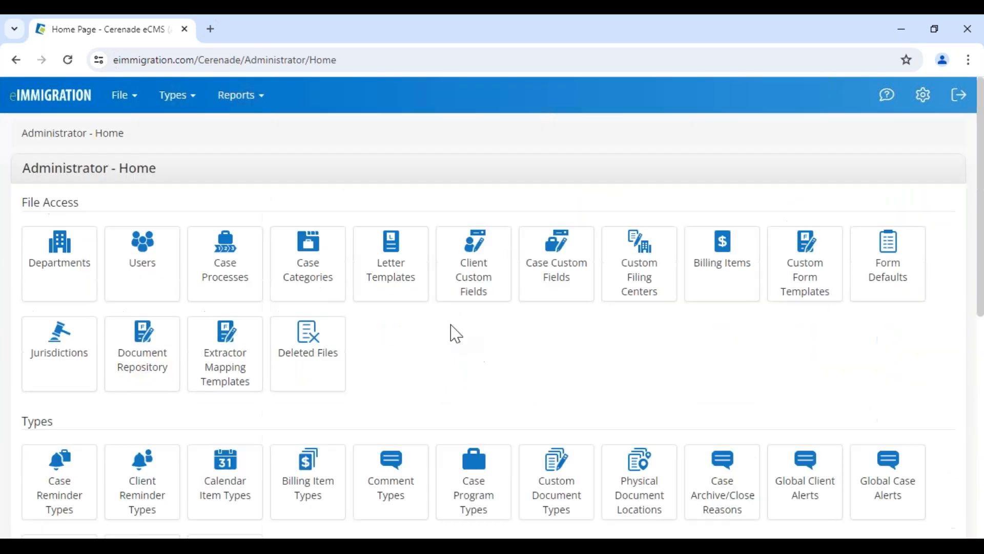
drag(17, 194, 215, 188)
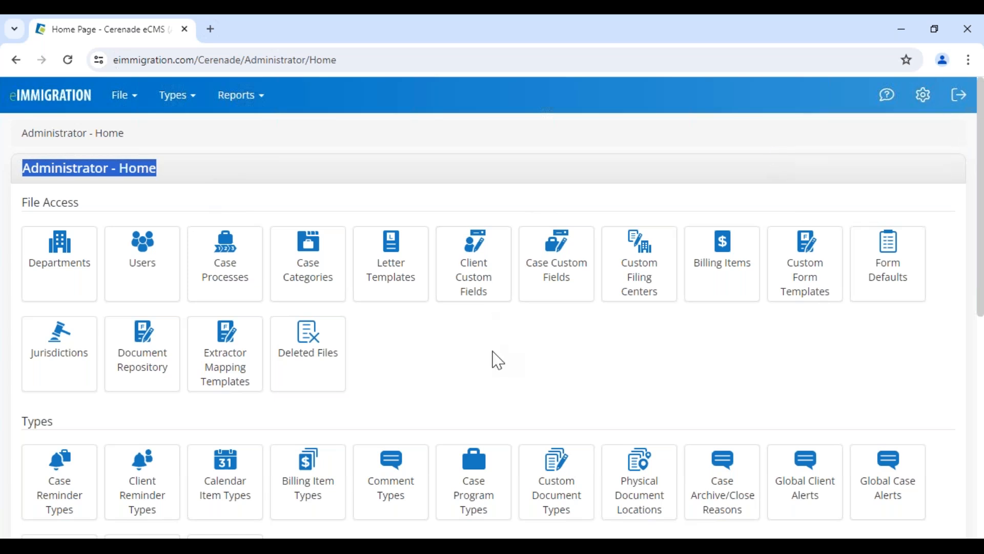
scroll(497, 361, down, 8)
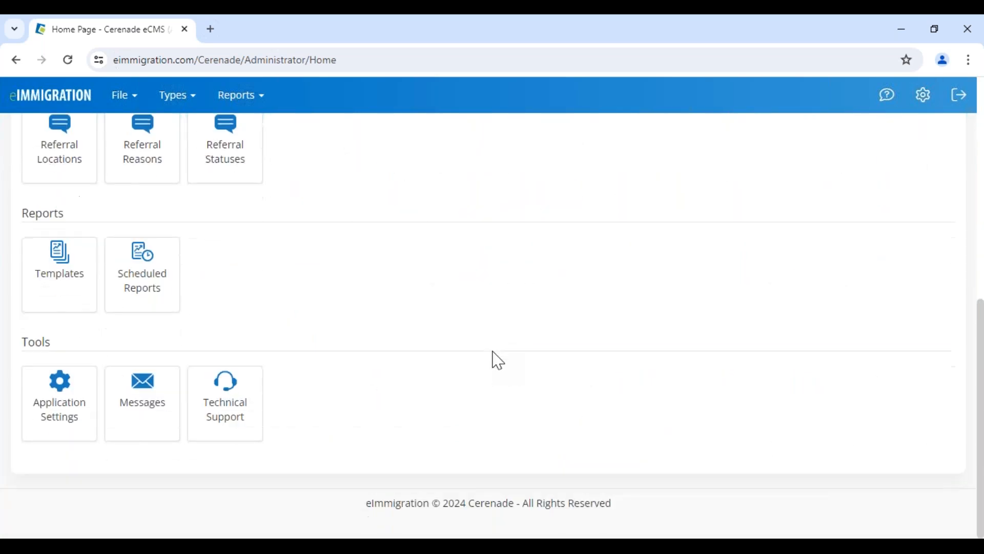
scroll(497, 361, up, 10)
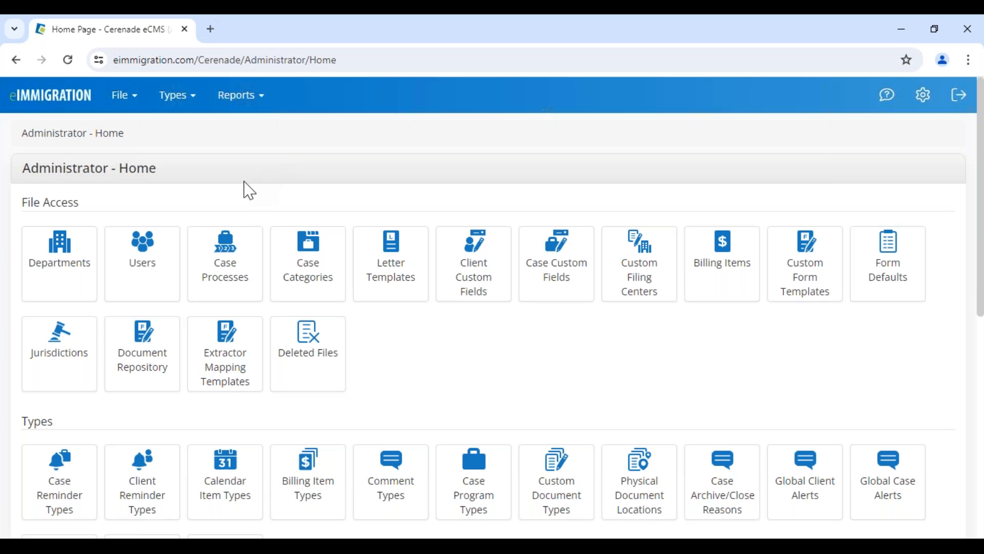
Open the Caseworker Module in a new browser tab from the gear menu
click(923, 95)
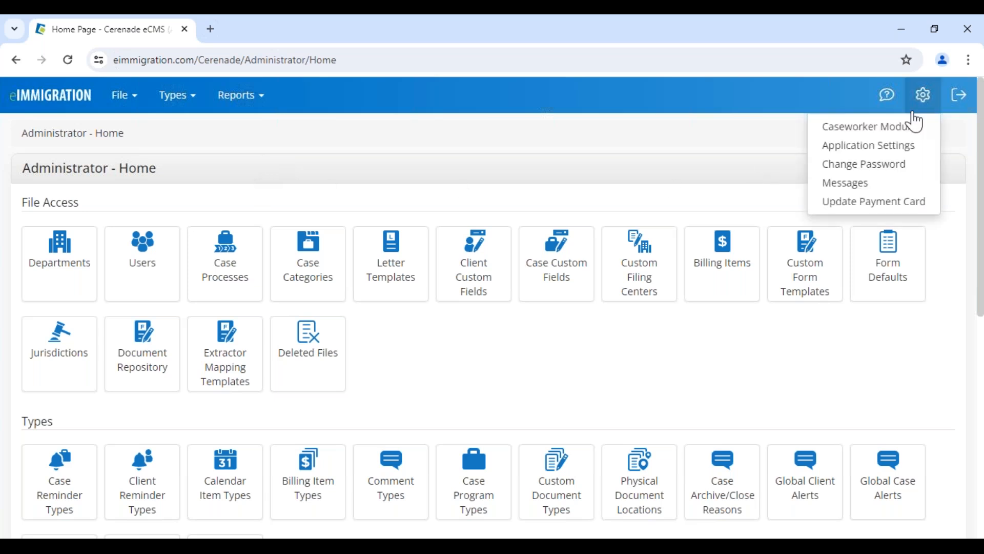
right_click(911, 133)
click(847, 139)
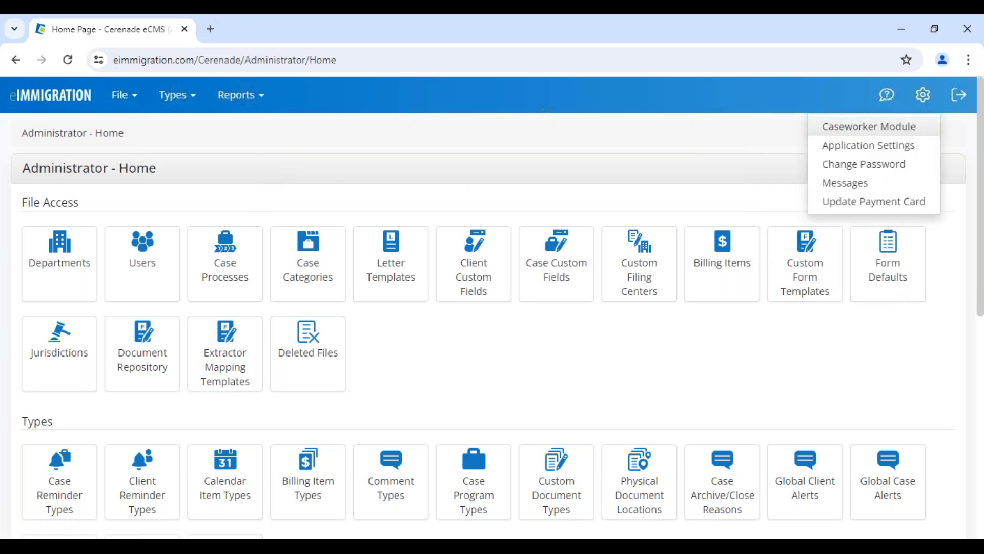
In the new caseworker tab, start a new Client / Contact from the + Create menu
click(317, 44)
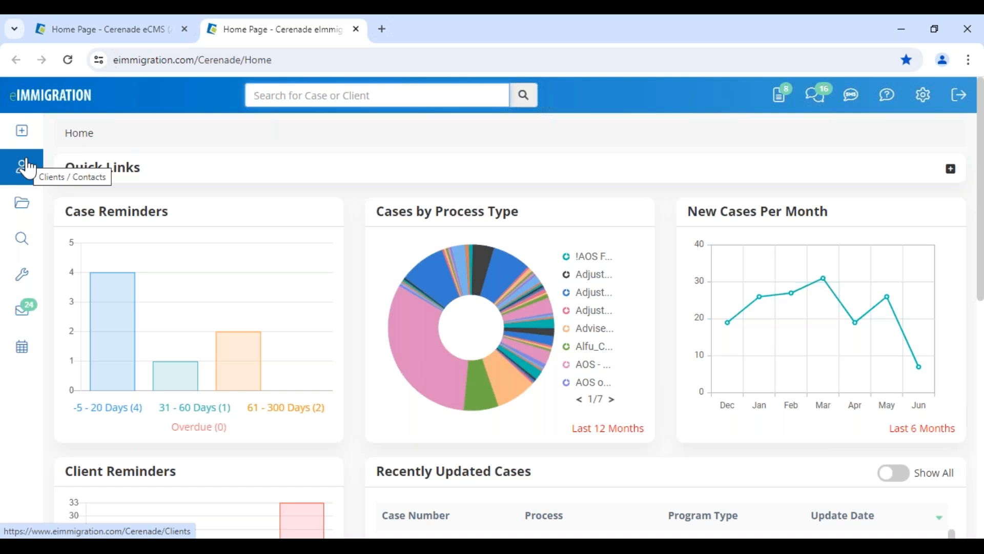
click(24, 136)
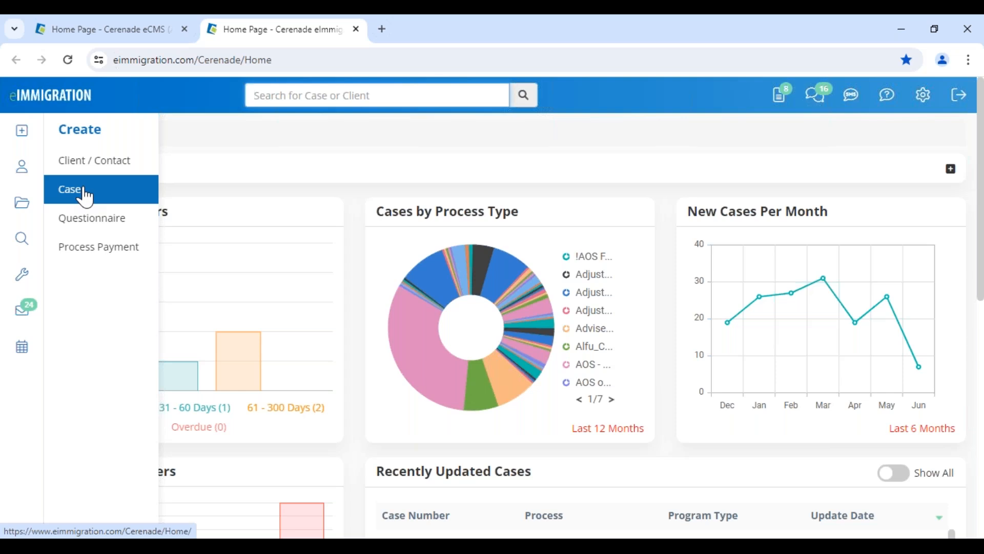
click(136, 167)
Toggle the contact status between Prospect and Active, set type to Business, then close unsaved
click(435, 180)
double_click(268, 121)
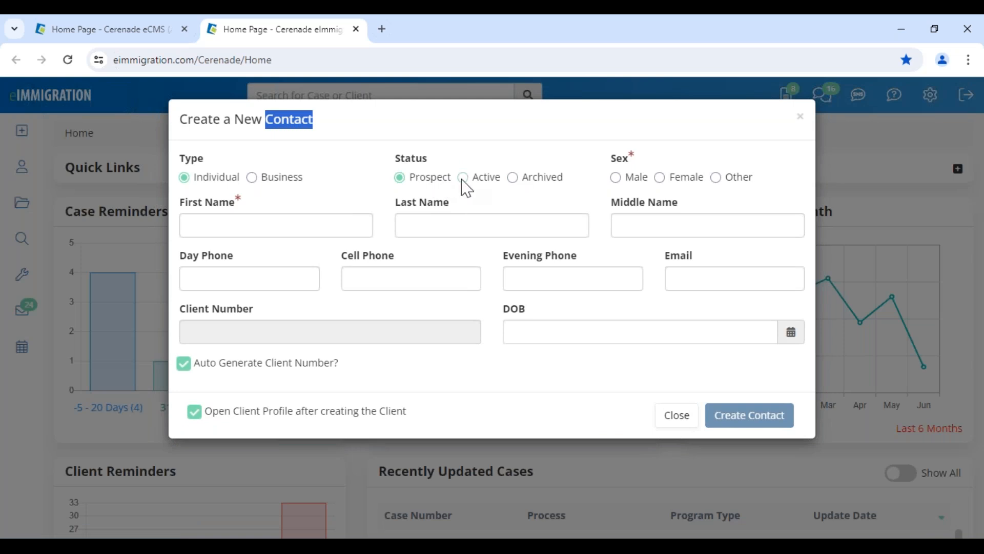
triple_click(482, 185)
click(482, 189)
drag(396, 160, 435, 164)
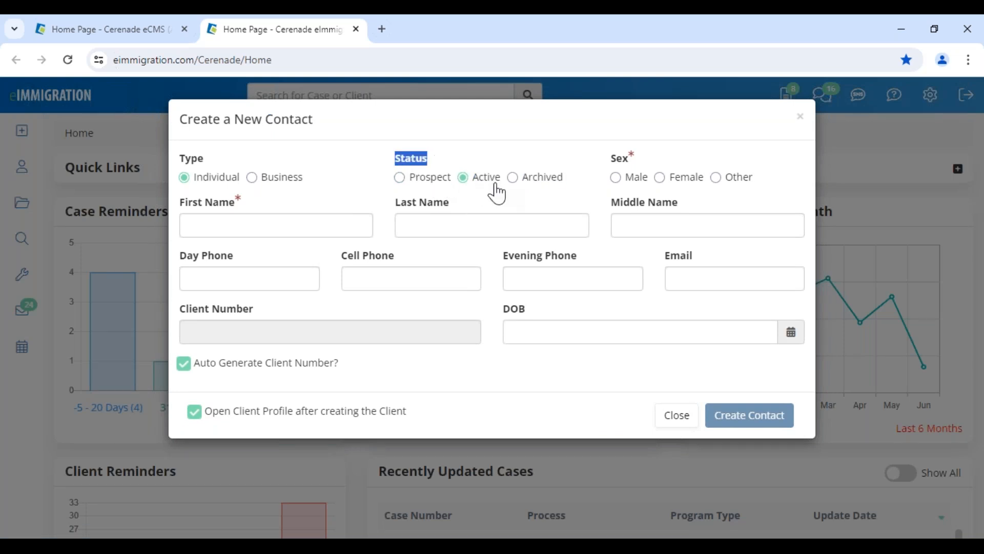
click(471, 153)
click(439, 183)
click(480, 185)
click(282, 181)
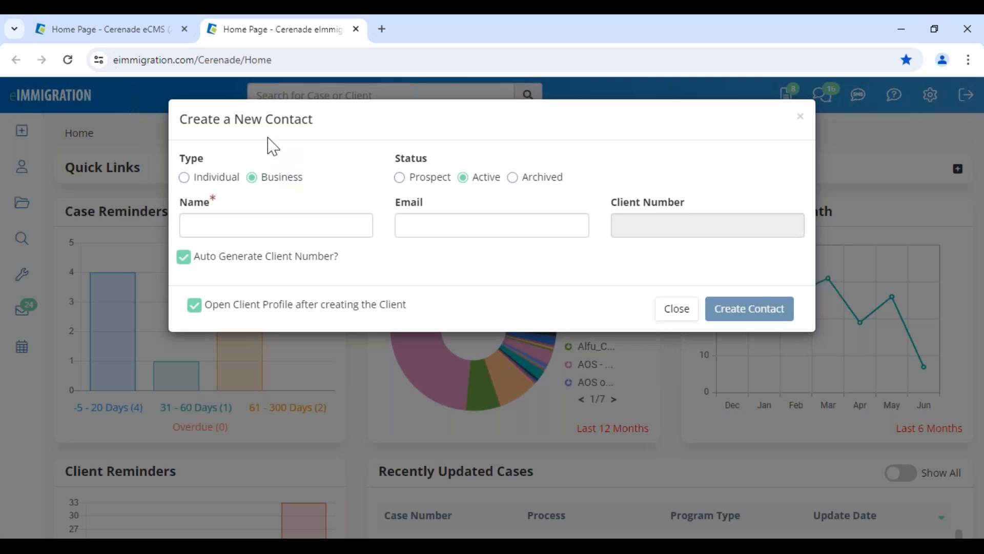
click(677, 309)
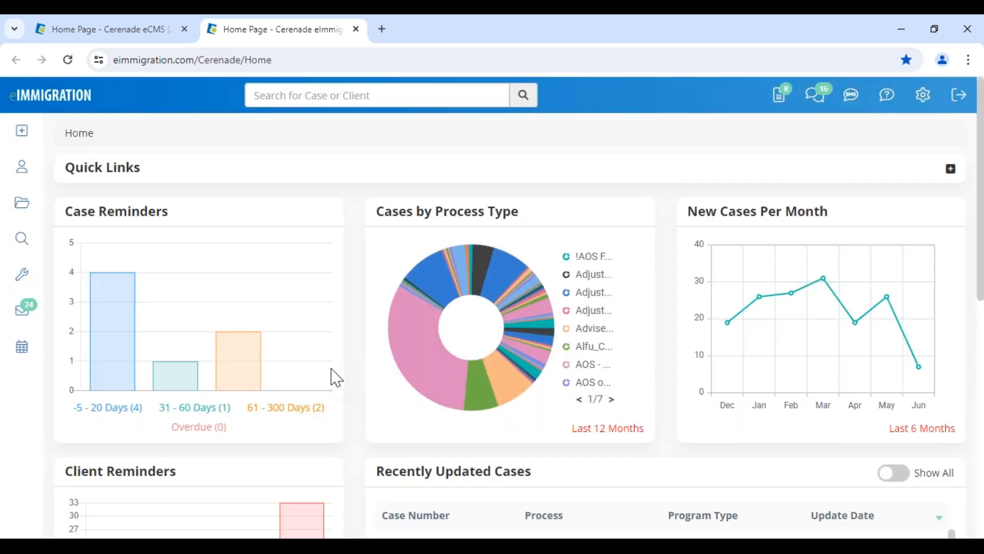
Open the recently updated client's General Info record from the dashboard list
scroll(336, 378, down, 8)
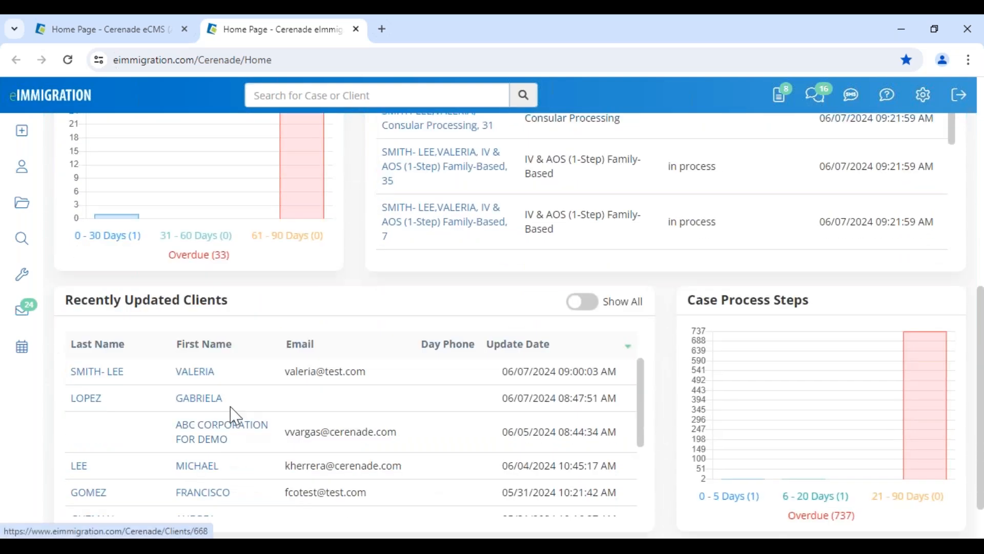
click(197, 400)
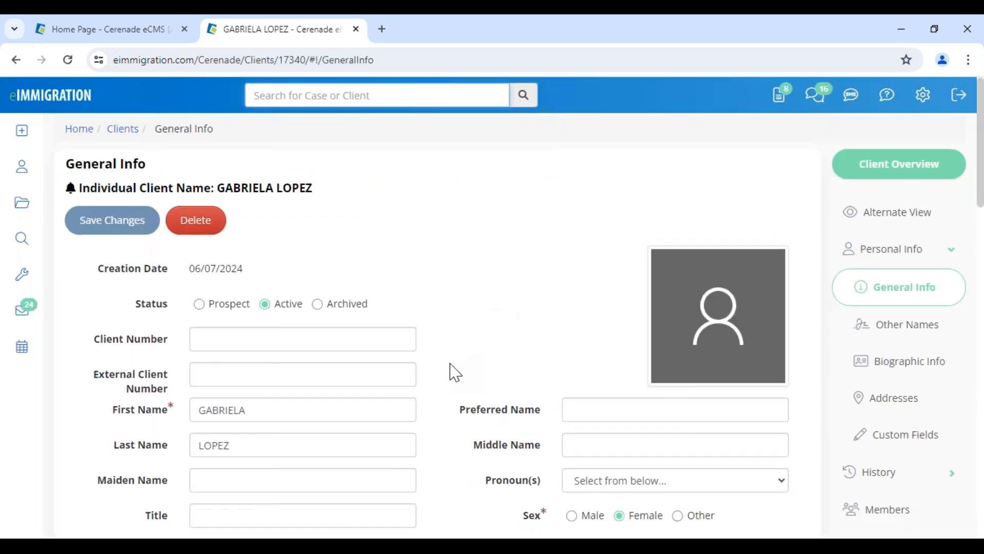
scroll(455, 372, down, 5)
scroll(455, 373, down, 1)
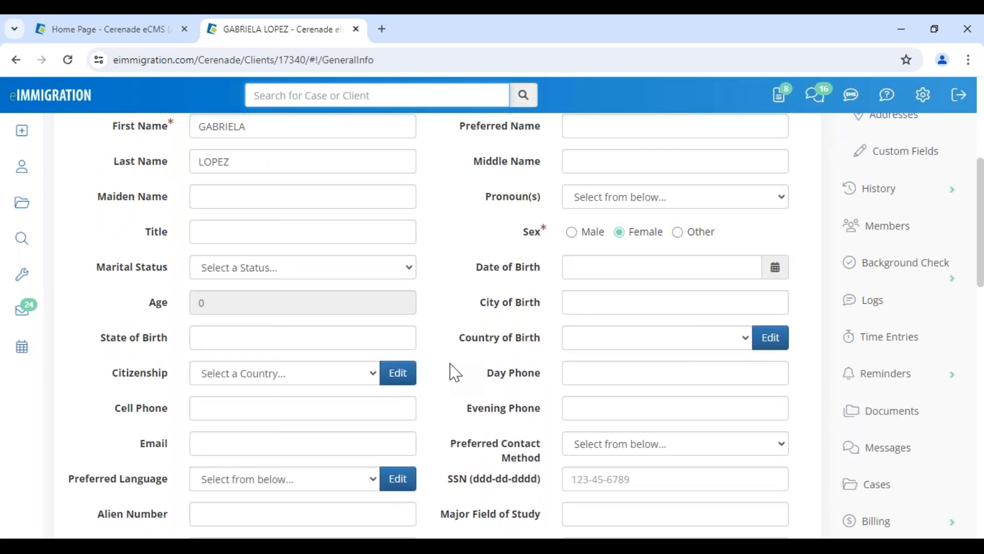
scroll(456, 373, up, 1)
drag(220, 194, 313, 195)
click(372, 271)
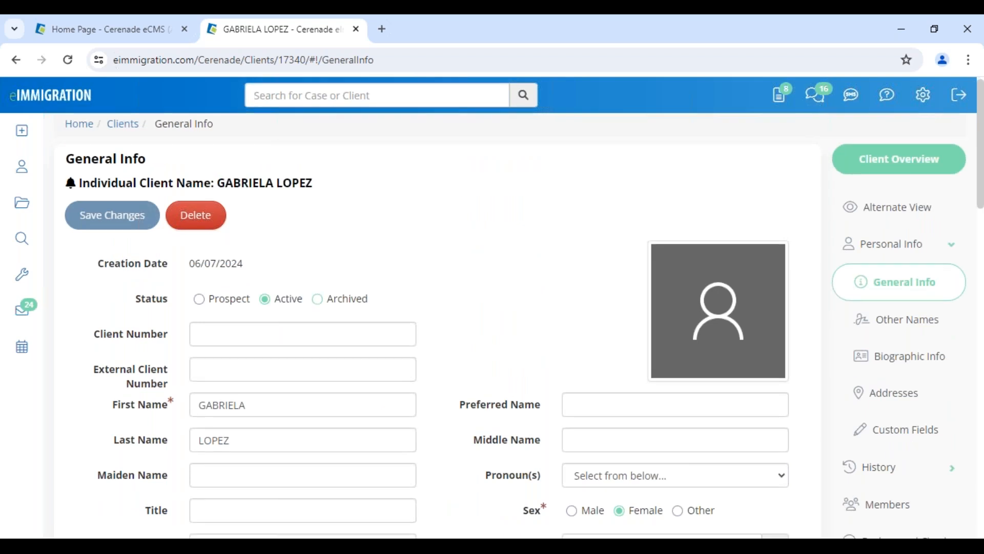
Step through the client's Cell Phone and Email fields, dismissing the email suggestions
scroll(292, 328, down, 5)
click(248, 403)
click(223, 449)
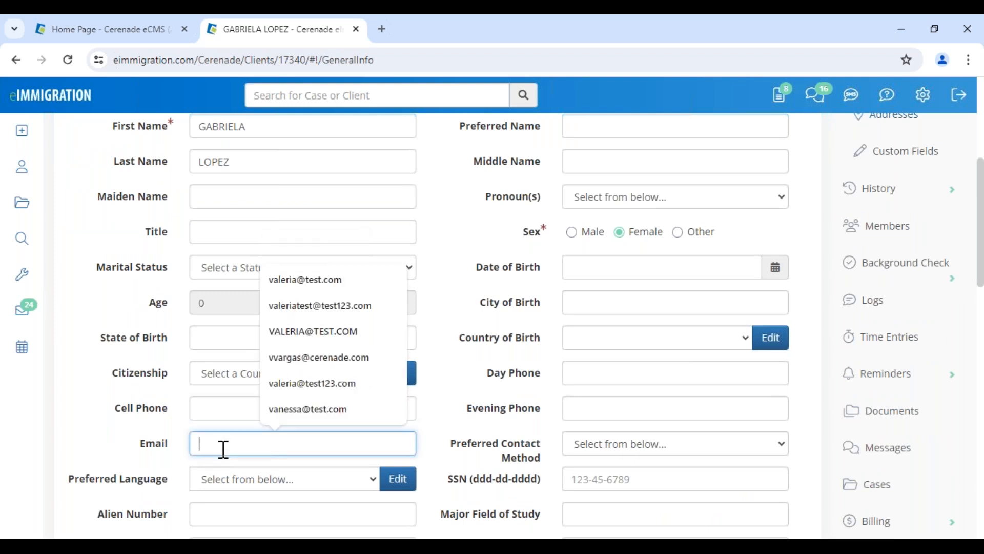
click(129, 442)
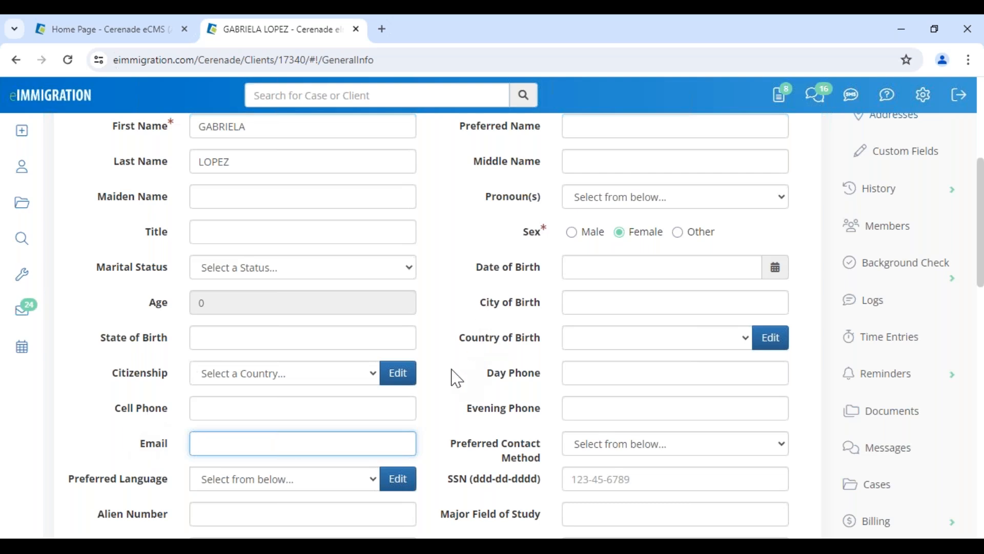
scroll(456, 364, up, 5)
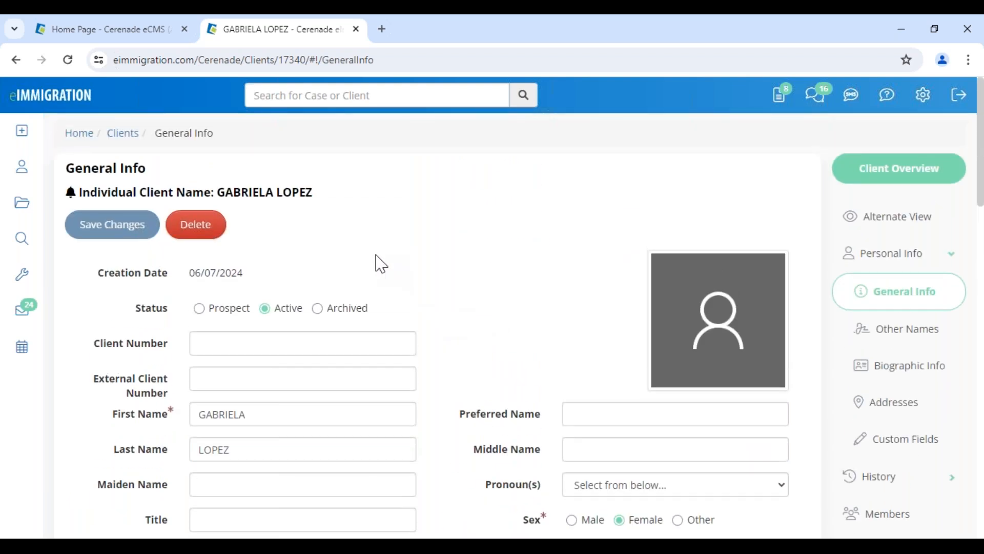
mouse_move(31, 131)
Load the 1.Initial Intake Form template in the client's Alternate View
click(927, 233)
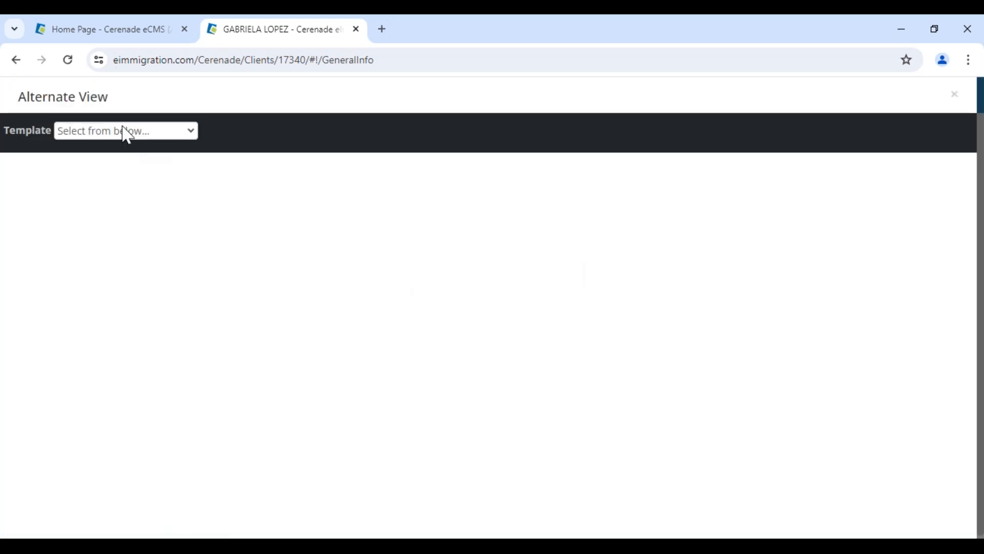
click(127, 134)
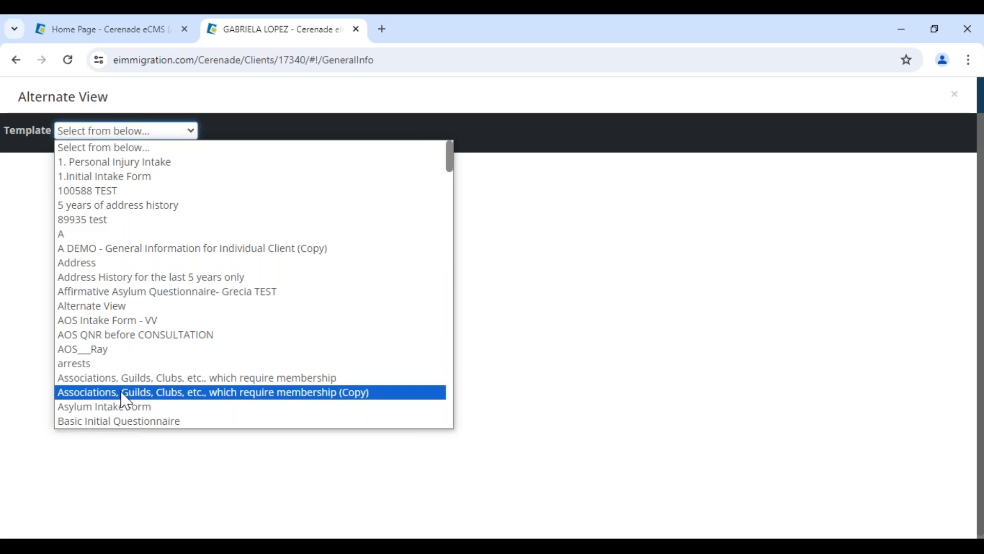
scroll(126, 405, down, 5)
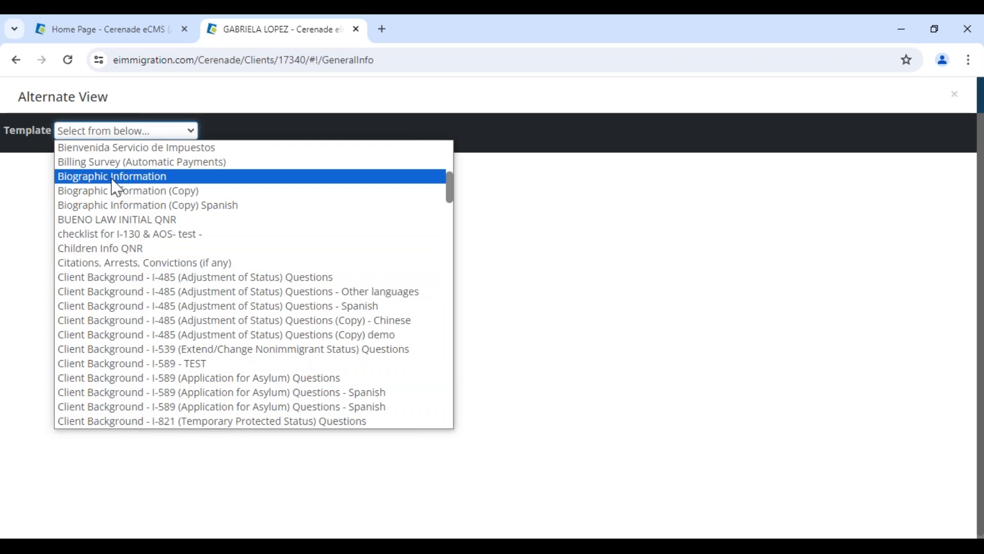
scroll(117, 189, up, 5)
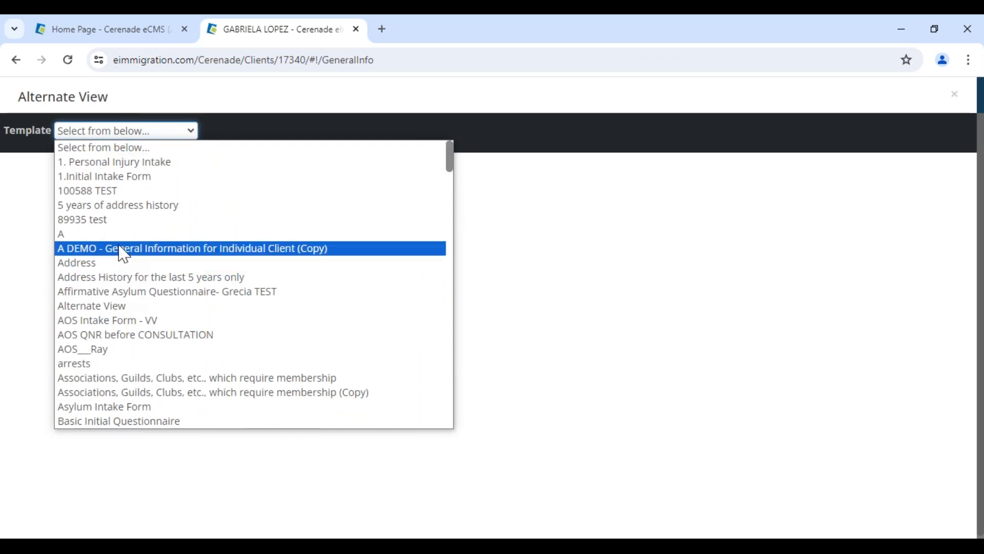
click(114, 179)
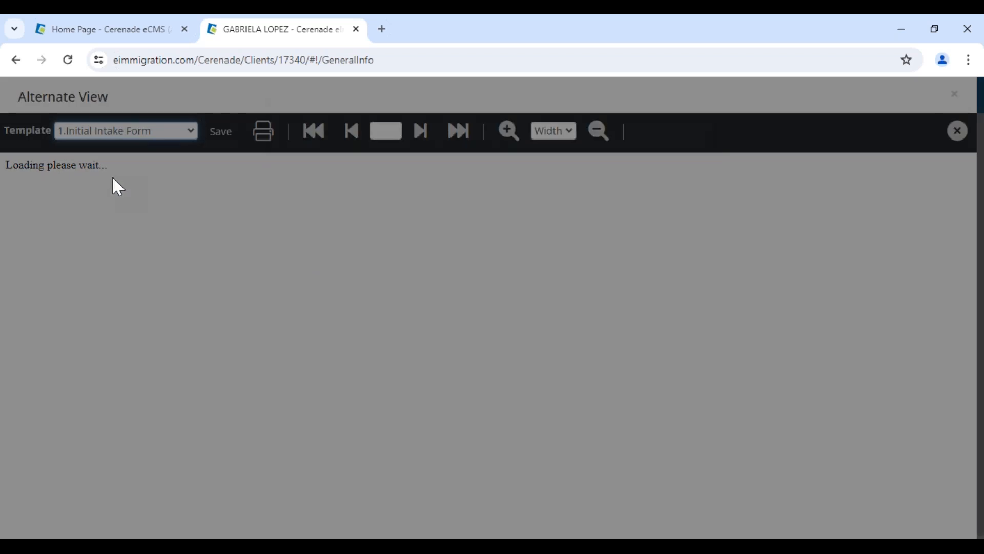
Answer Yes to first-time contact and 'google' for how they heard about the firm
scroll(92, 273, down, 3)
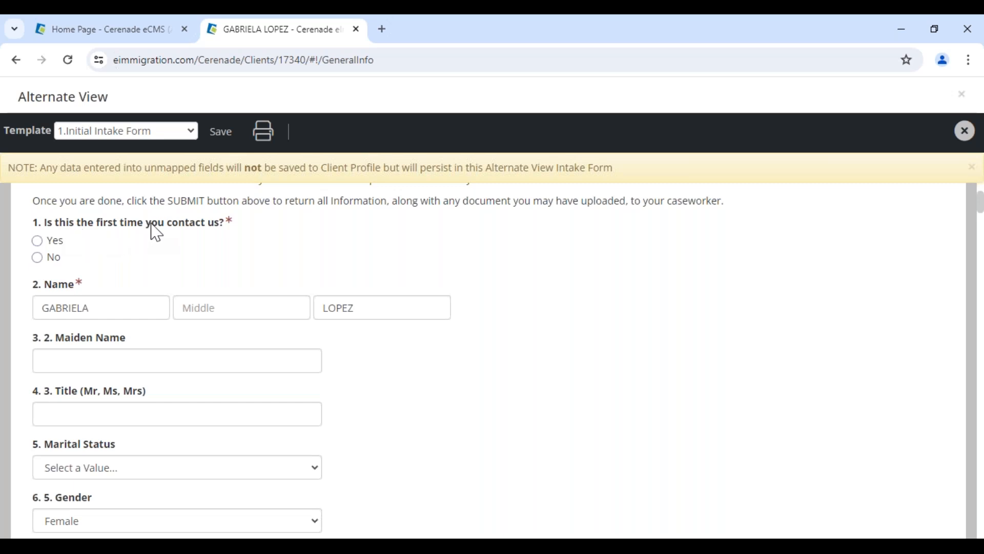
click(37, 241)
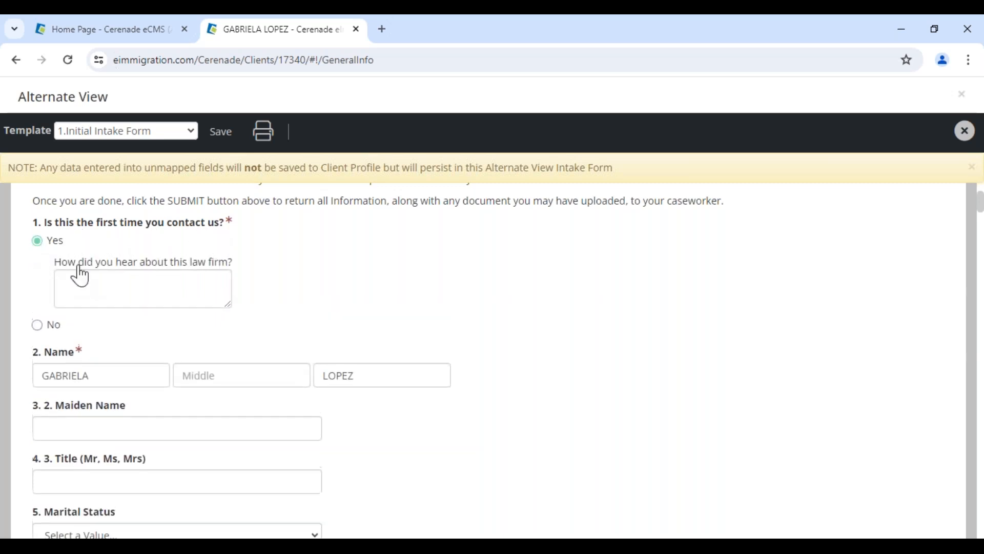
click(153, 278)
text(google)
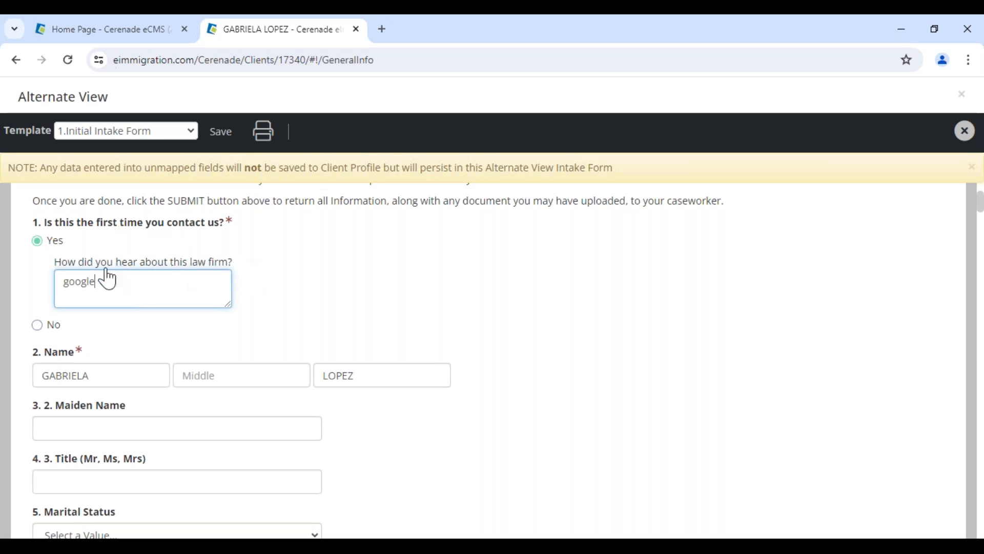
drag(108, 279, 60, 282)
click(332, 305)
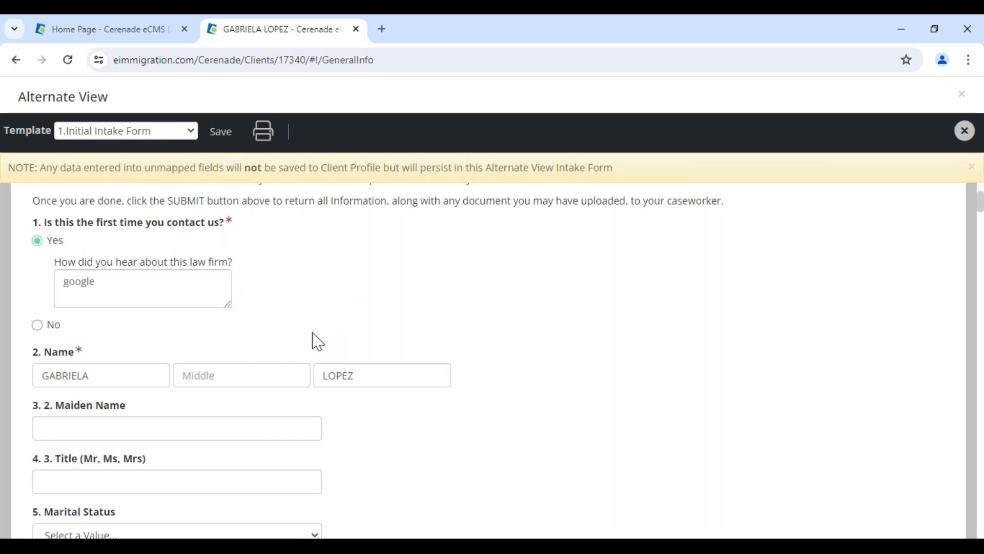
scroll(315, 341, up, 3)
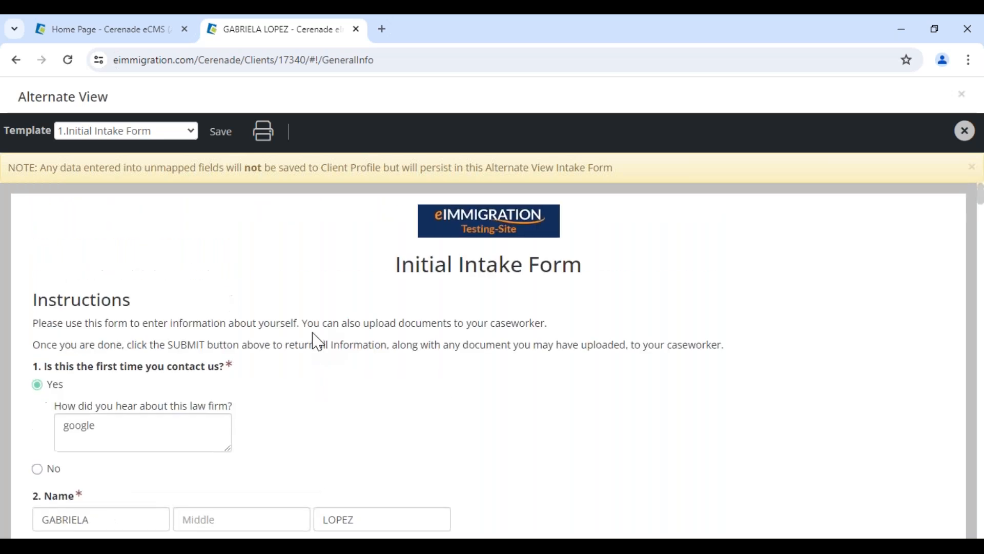
drag(19, 104, 109, 99)
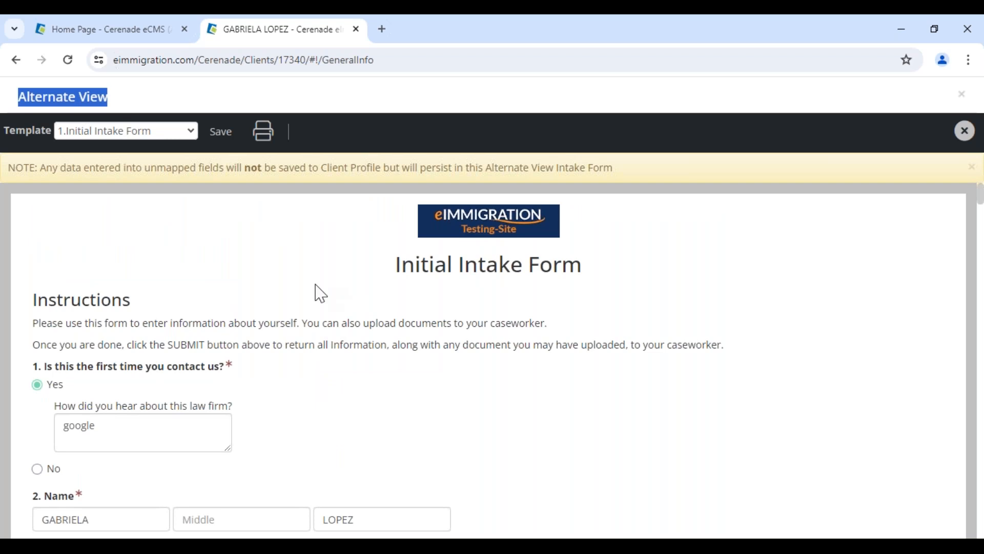
scroll(319, 292, down, 7)
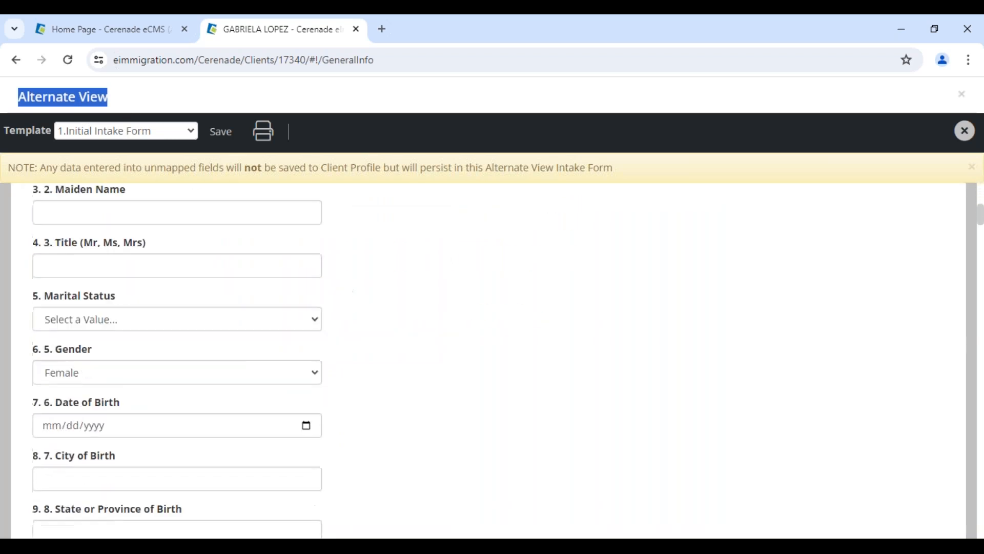
click(57, 428)
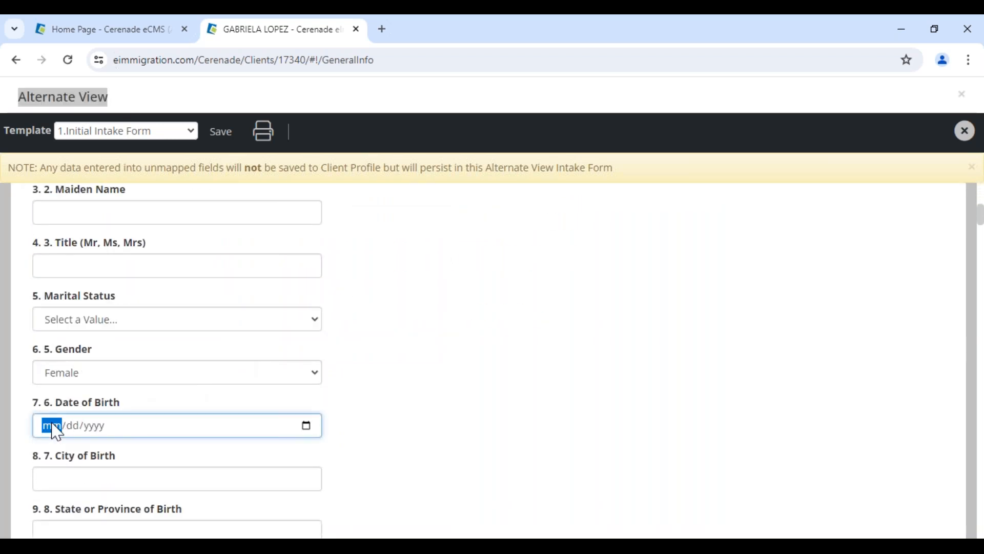
text(09/09/)
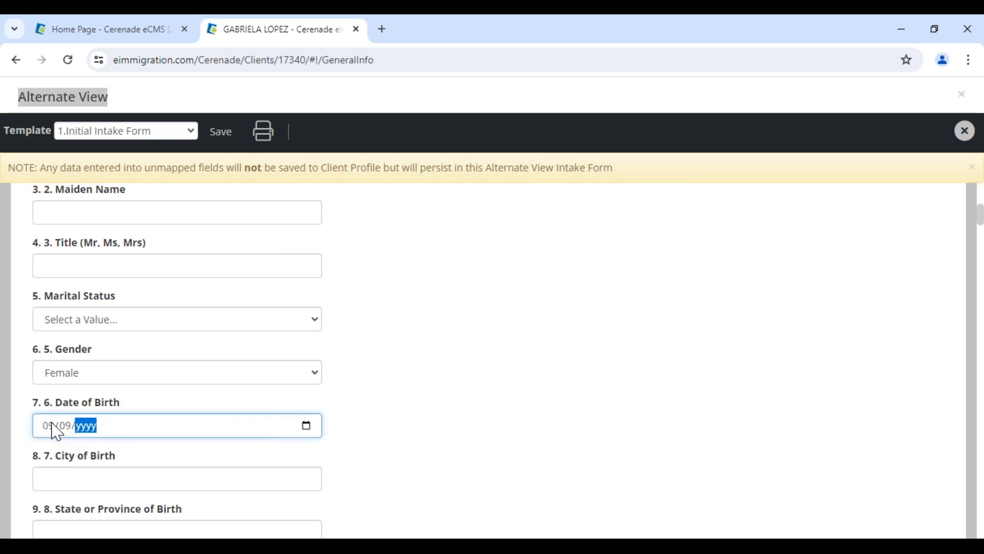
text(1989)
click(359, 372)
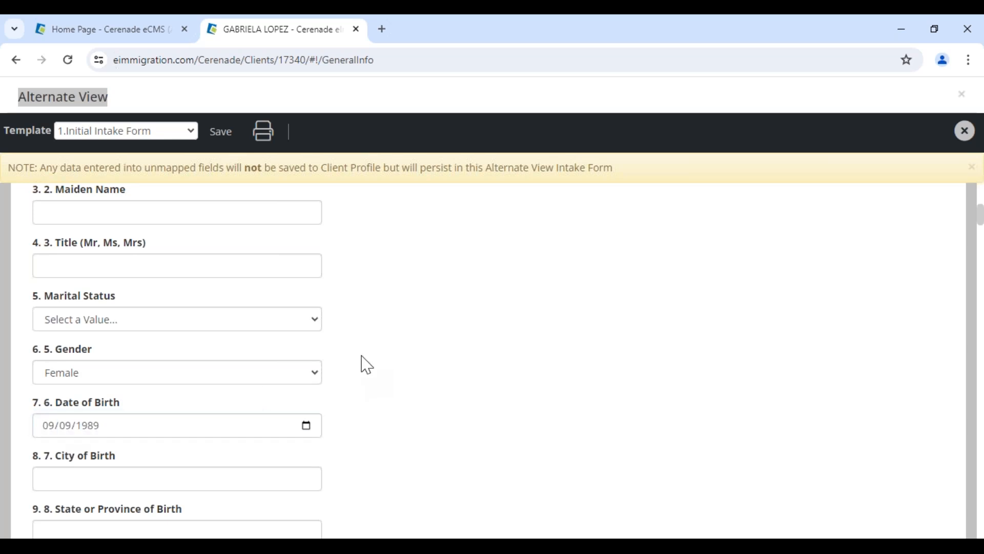
click(220, 135)
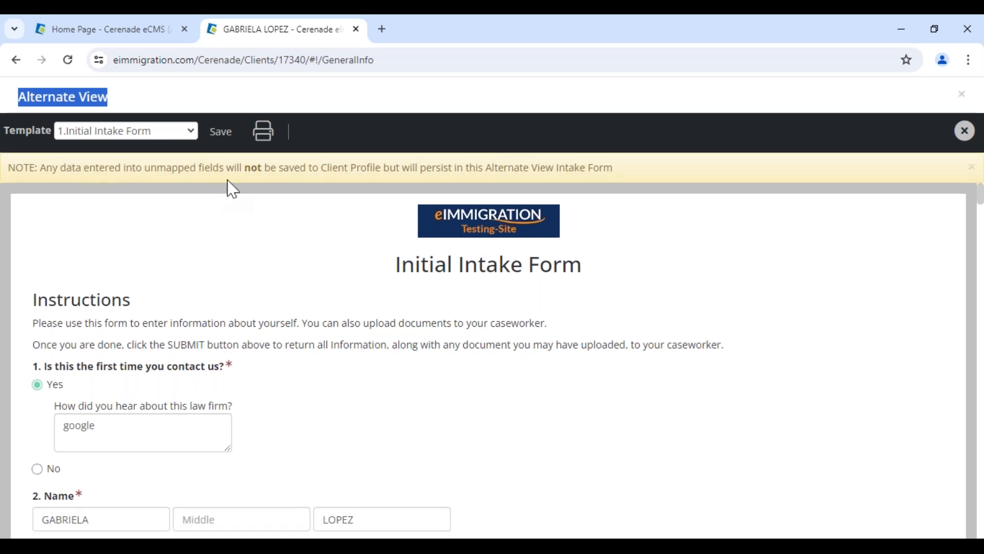
click(966, 133)
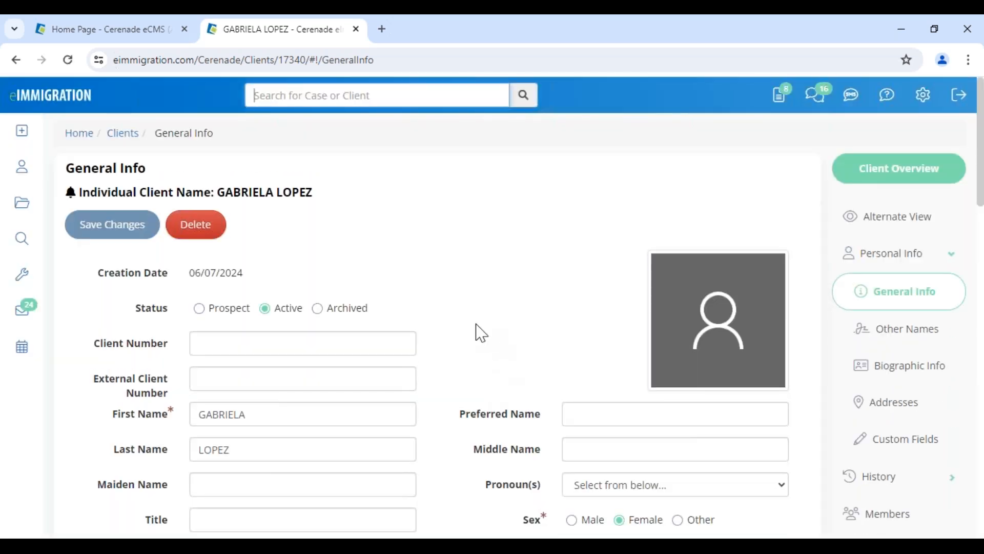
scroll(477, 333, down, 6)
click(637, 266)
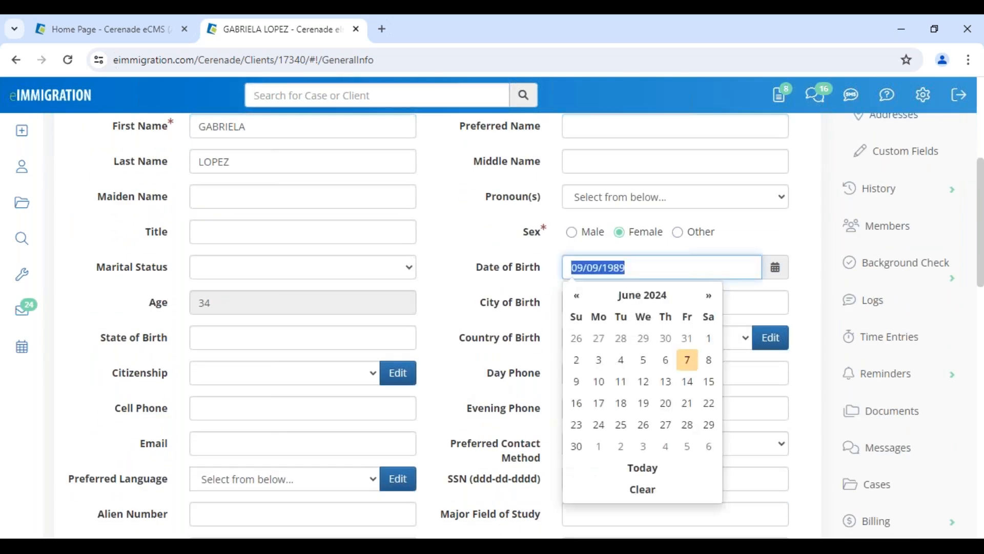
click(456, 286)
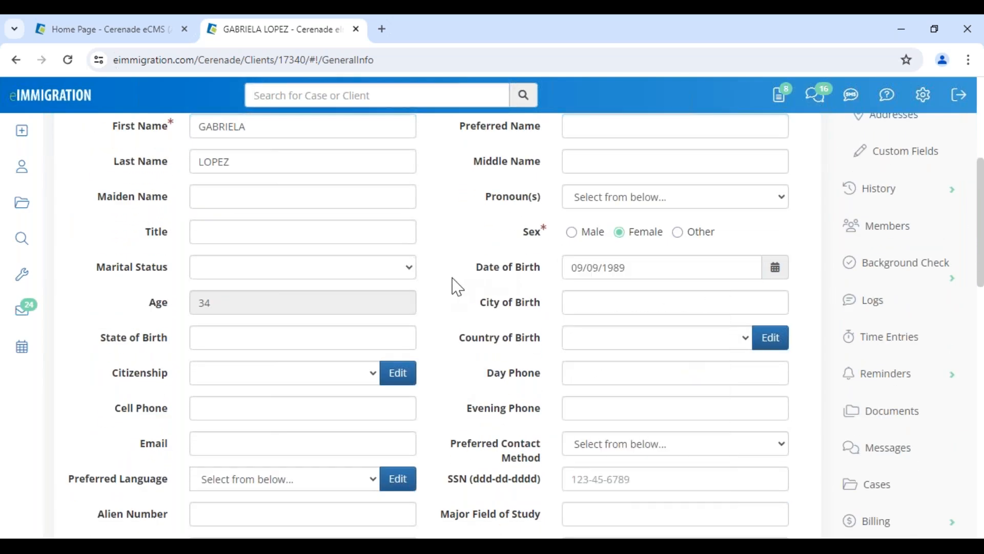
click(647, 266)
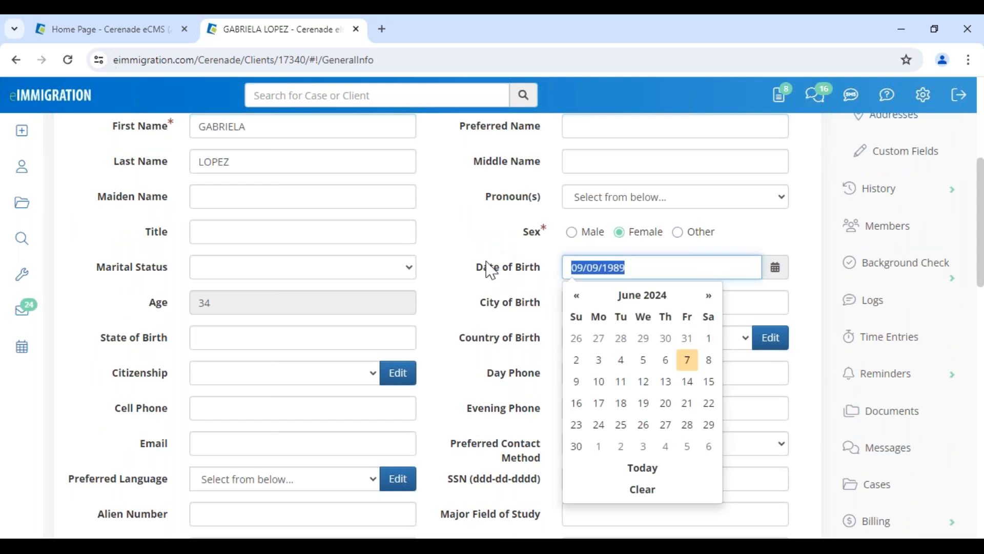
click(461, 330)
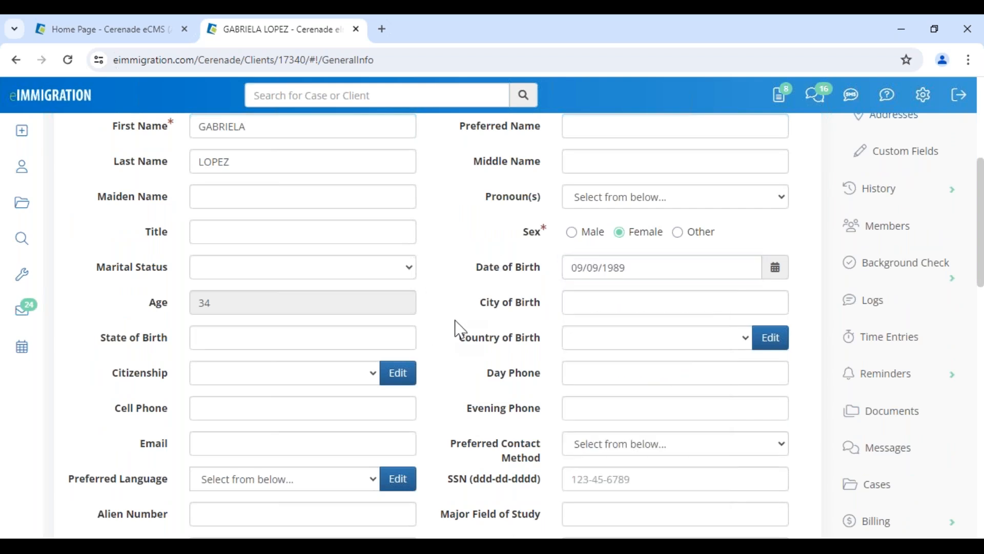
scroll(457, 329, up, 5)
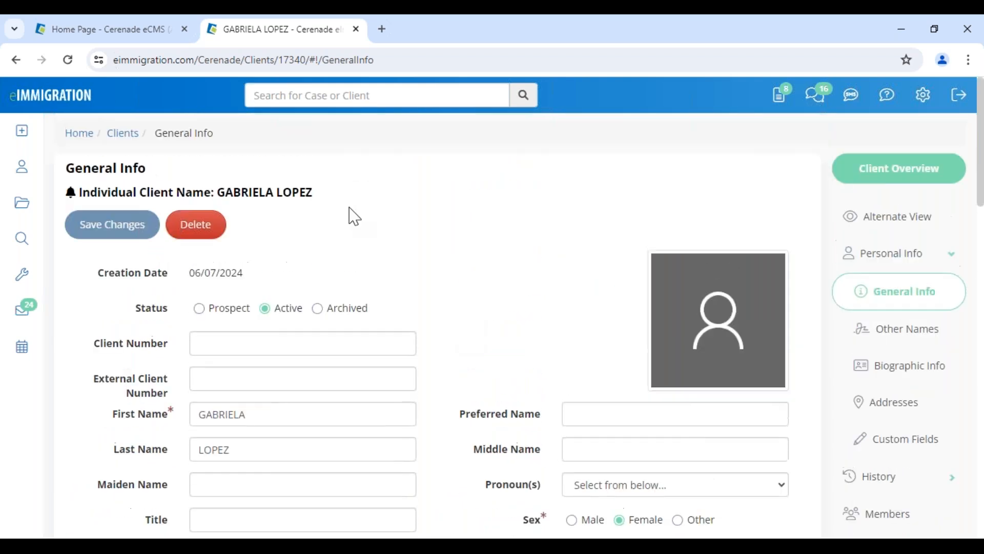
mouse_move(21, 130)
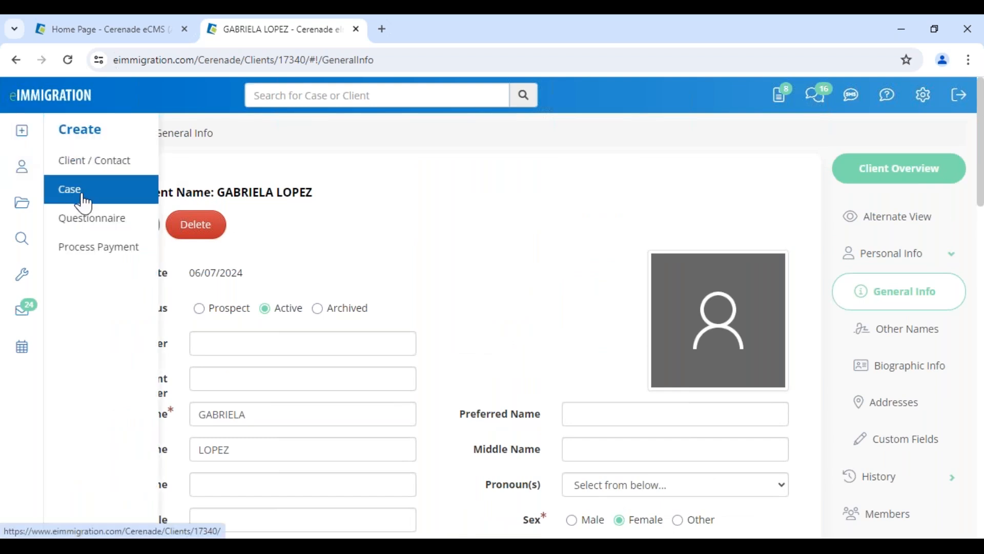
scroll(520, 310, down, 7)
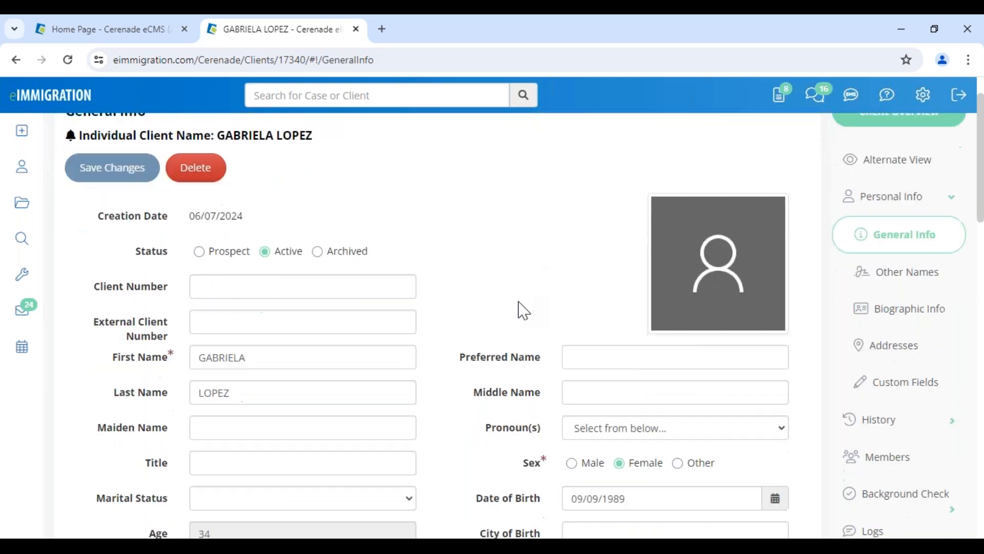
Open another client's General Info record from the Clients list and close its Client Alerts
click(22, 167)
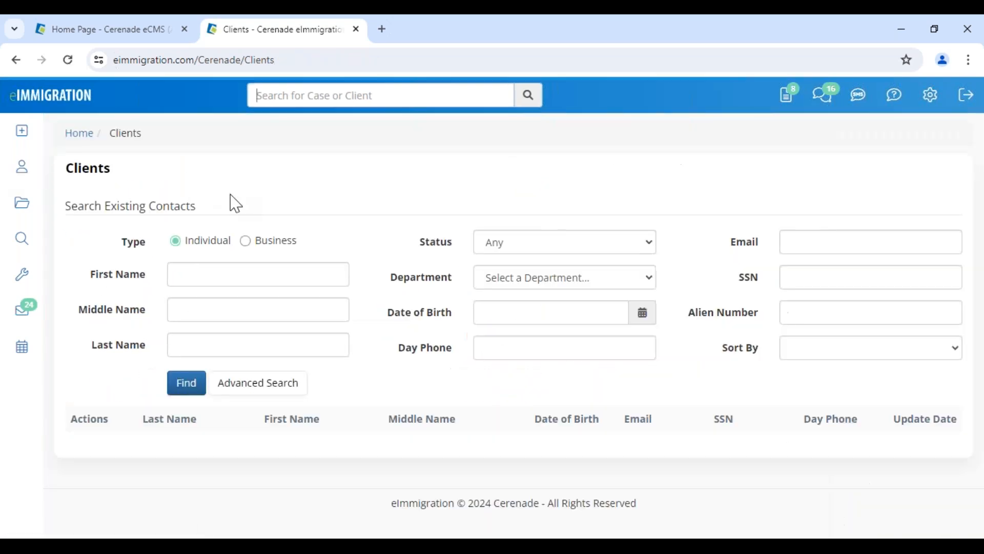
scroll(220, 398, down, 3)
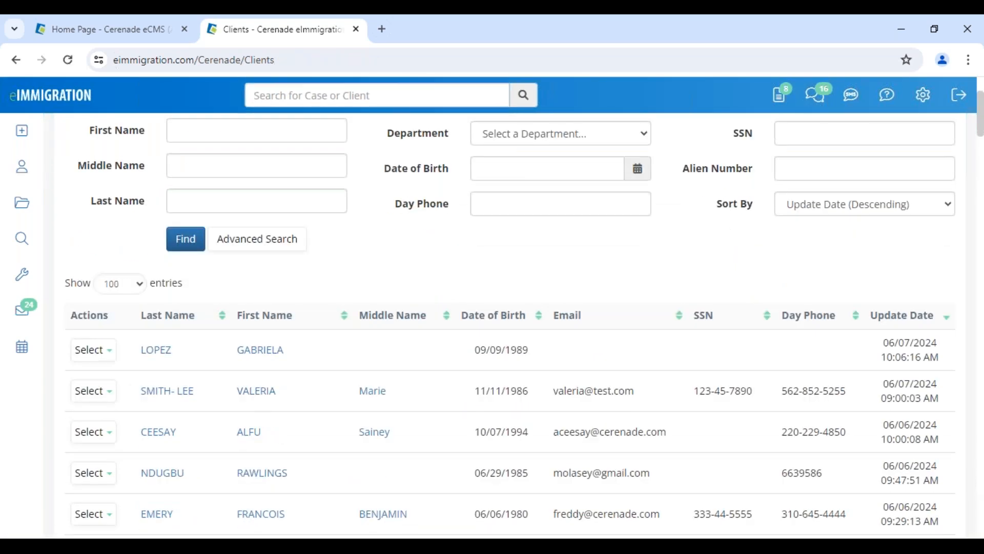
click(256, 393)
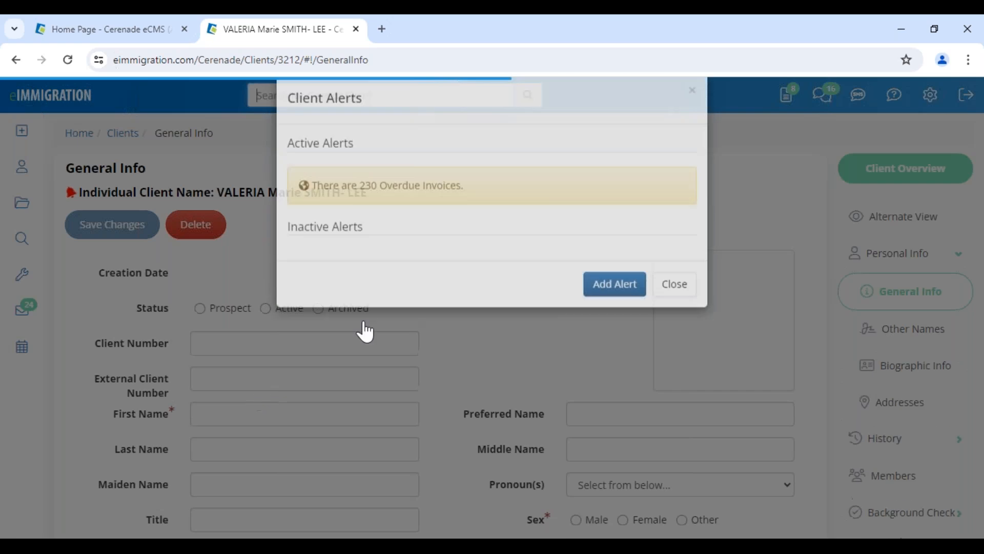
click(667, 319)
scroll(482, 403, down, 8)
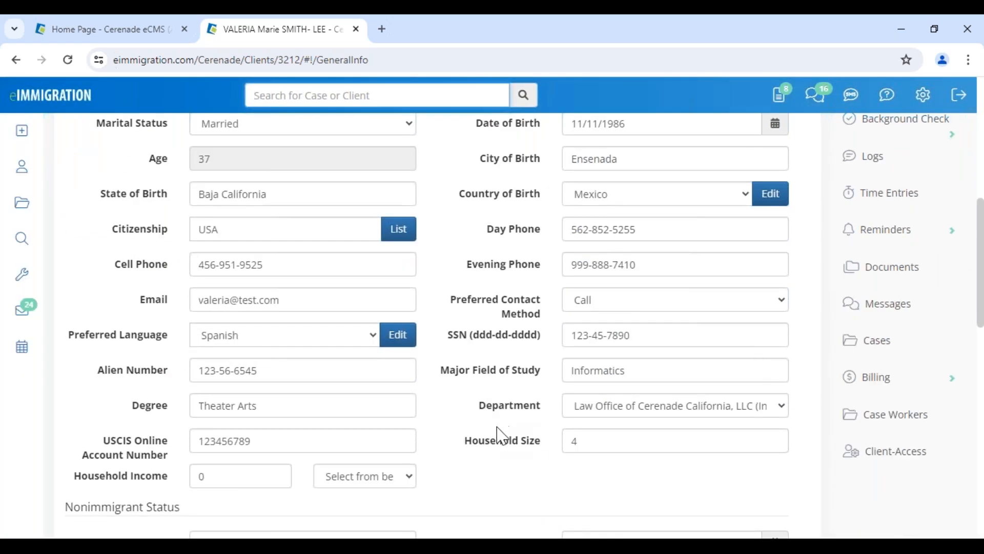
scroll(500, 439, up, 1)
scroll(499, 438, up, 8)
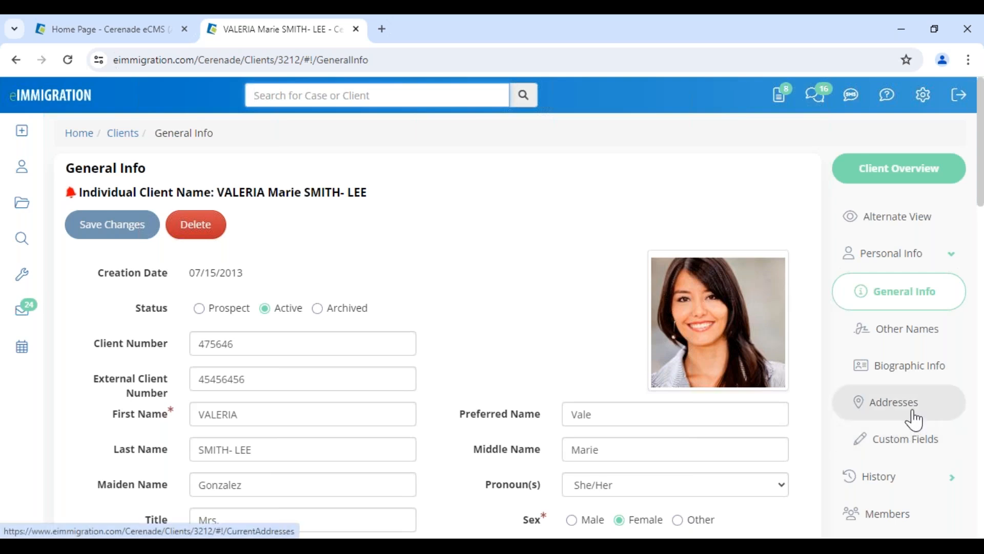
Open the client's Members page and review the linked employer, spouse and children with their access levels
click(891, 514)
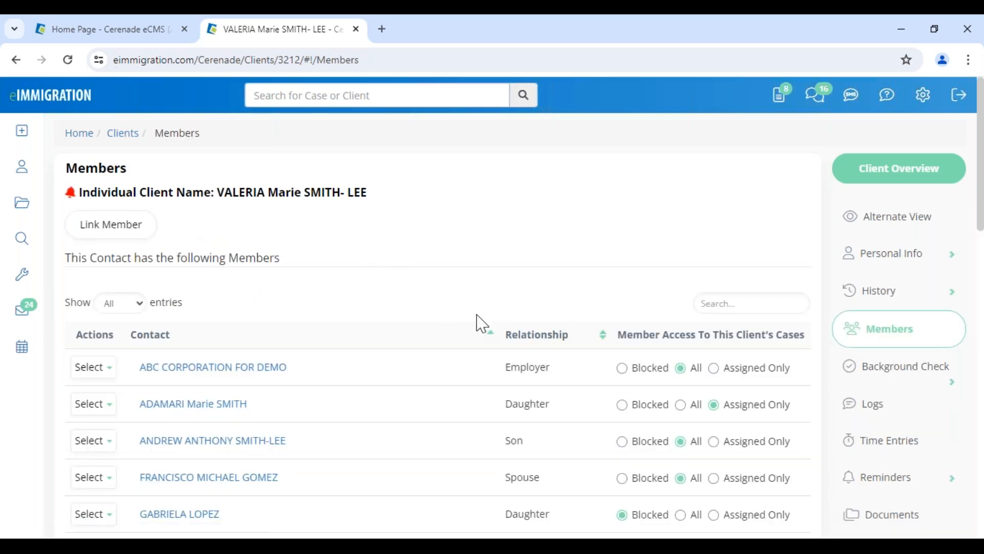
drag(503, 404, 577, 417)
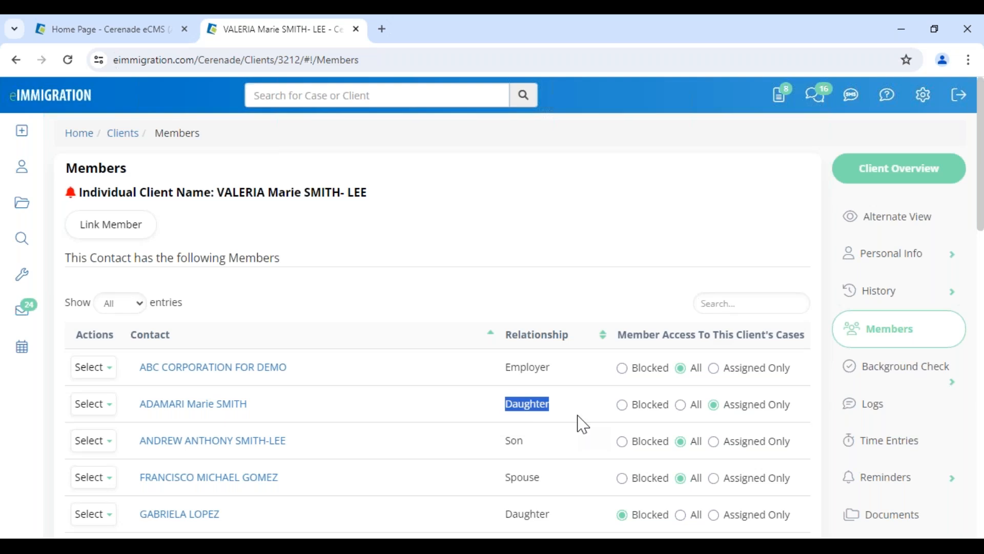
scroll(564, 439, down, 3)
drag(504, 333, 561, 346)
scroll(563, 351, up, 3)
click(476, 259)
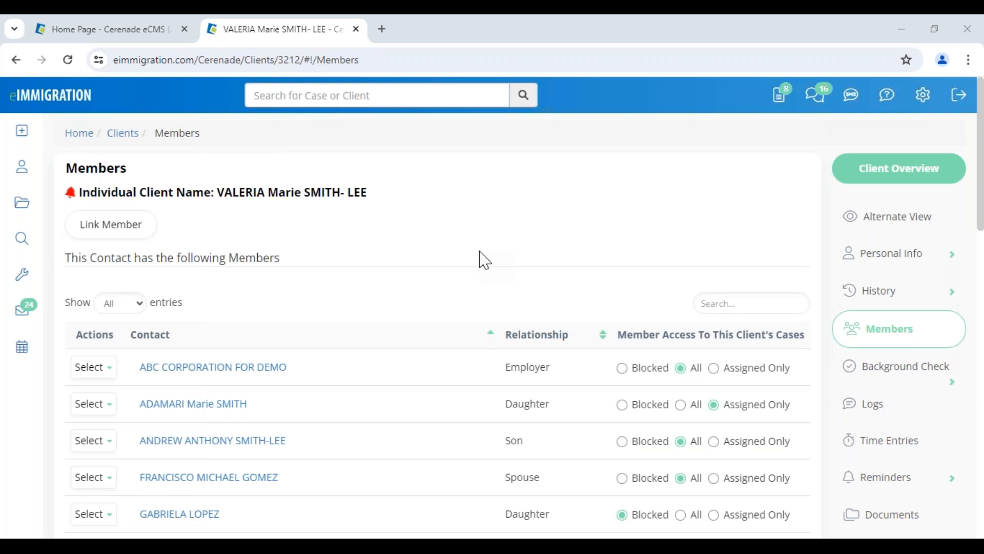
drag(224, 193, 391, 193)
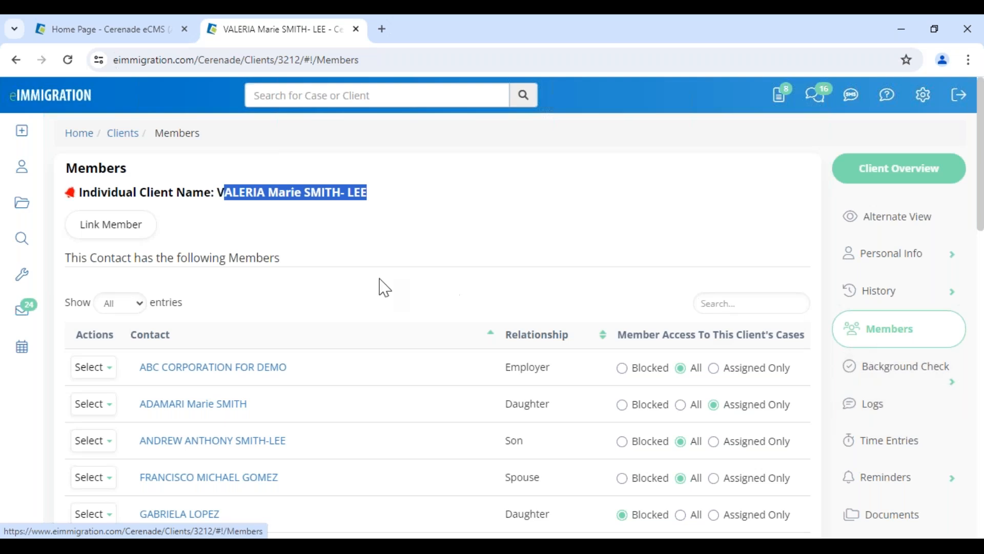
click(205, 273)
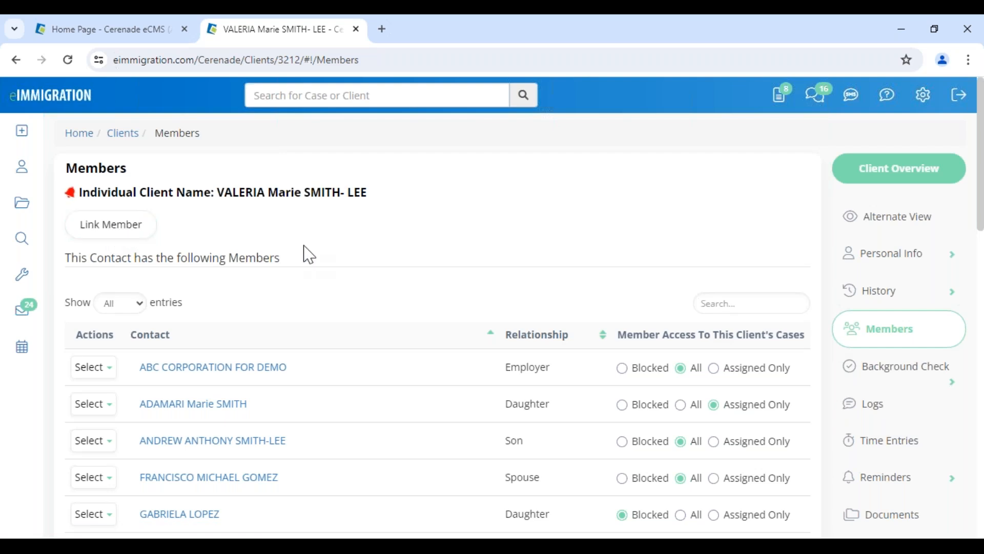
click(134, 235)
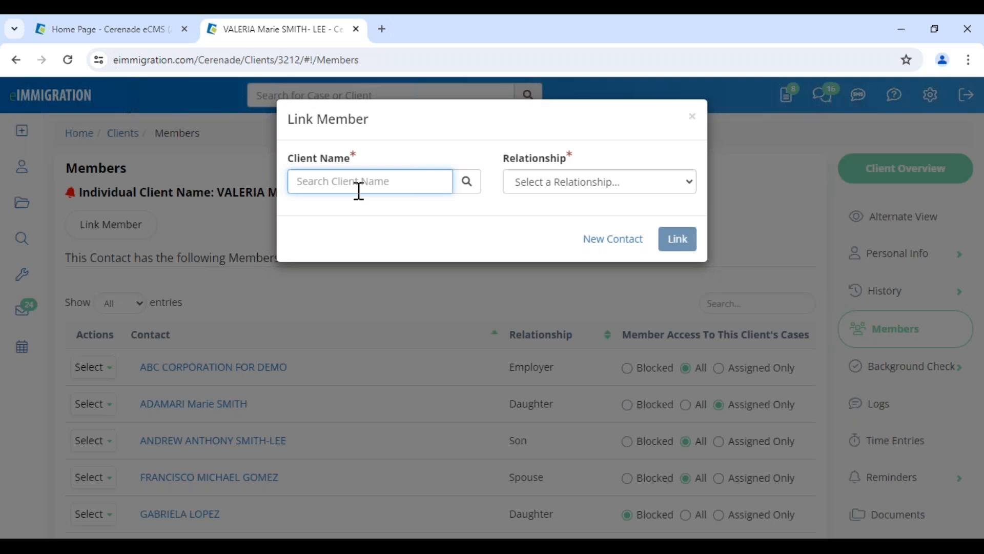
click(558, 191)
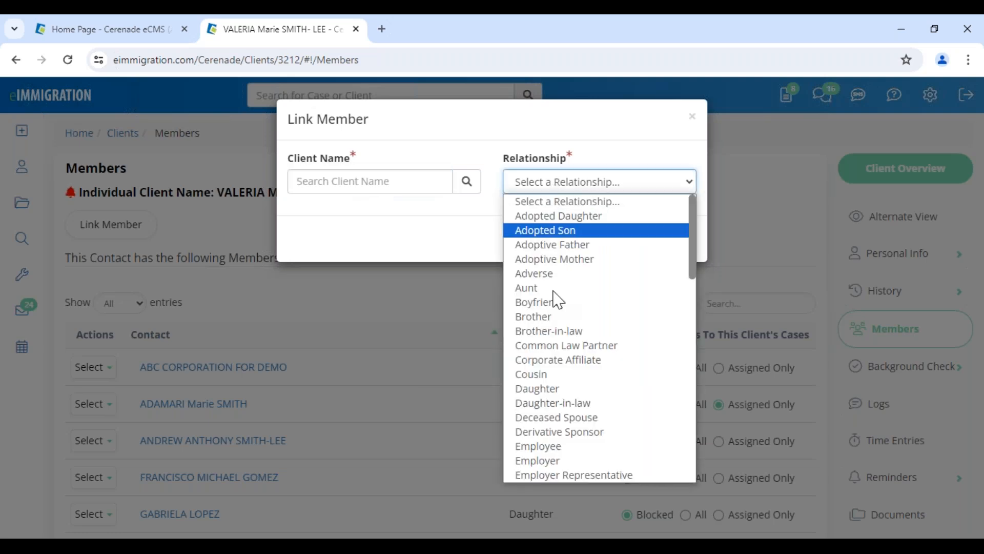
click(549, 393)
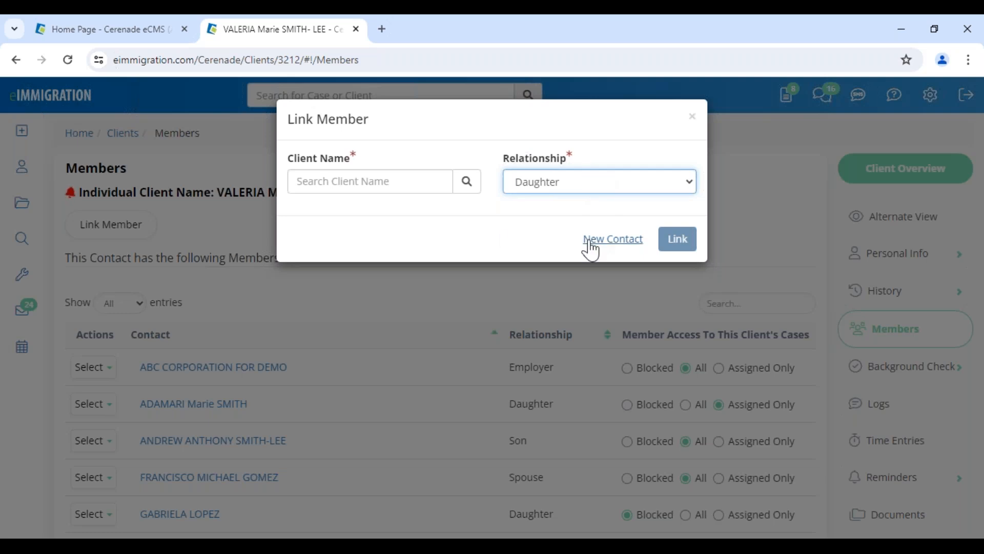
click(692, 117)
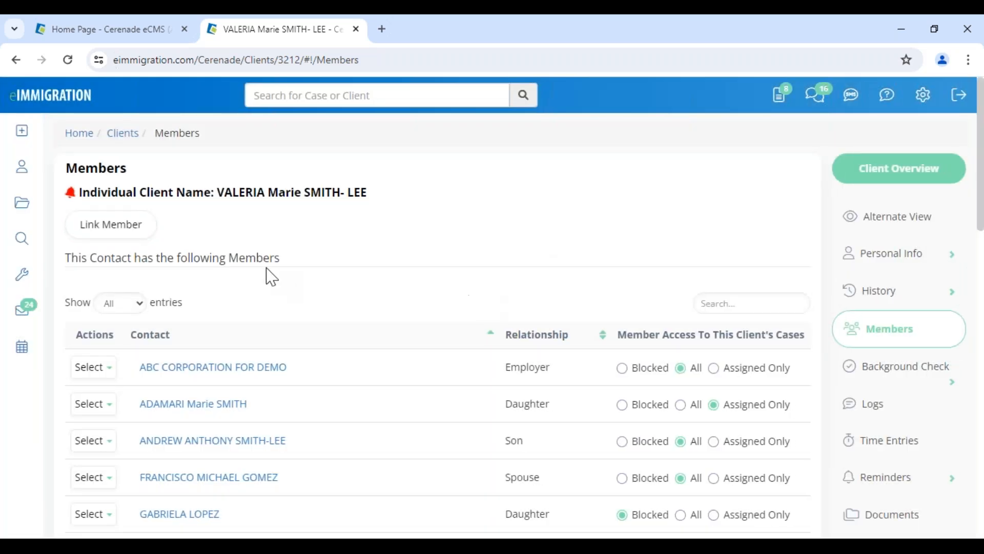
drag(226, 258, 319, 264)
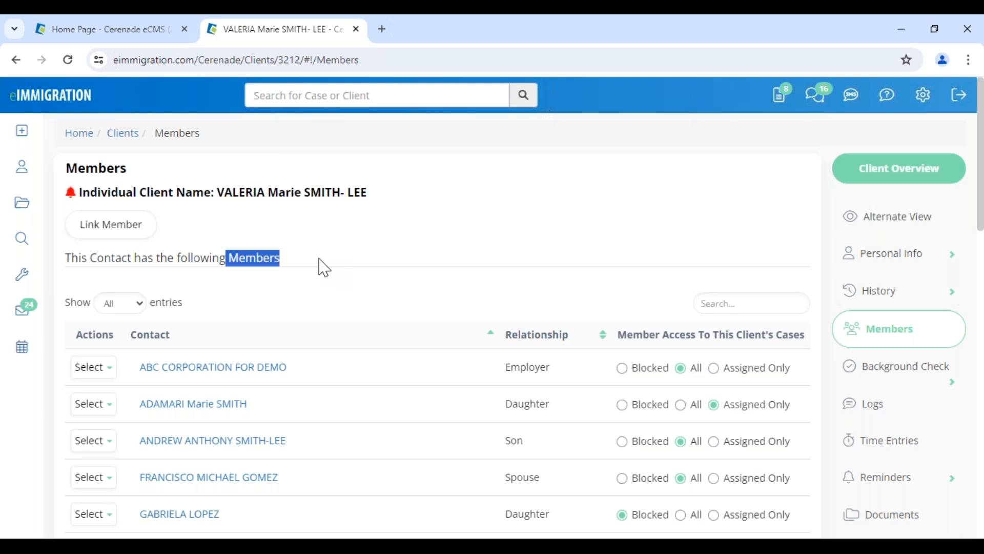
click(570, 292)
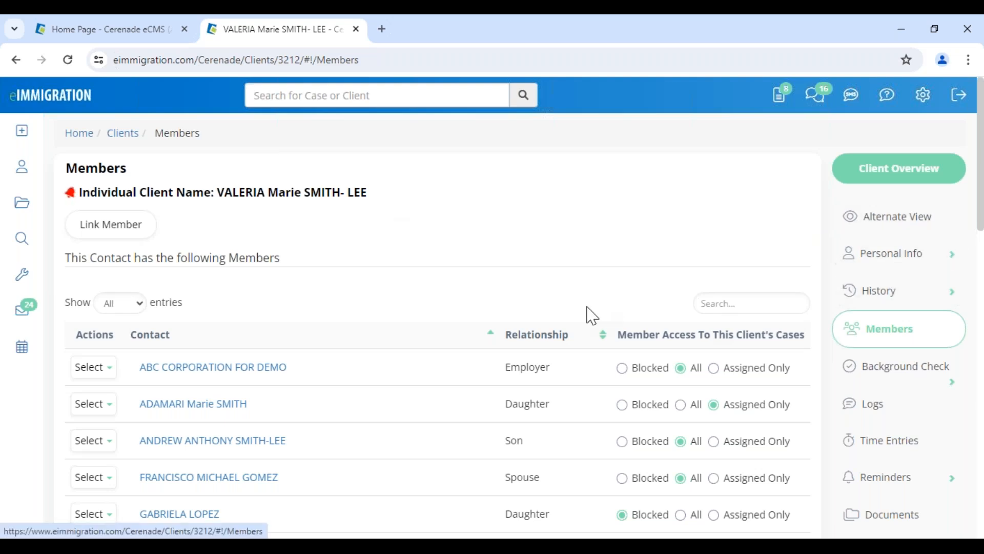
drag(224, 260, 315, 265)
click(477, 296)
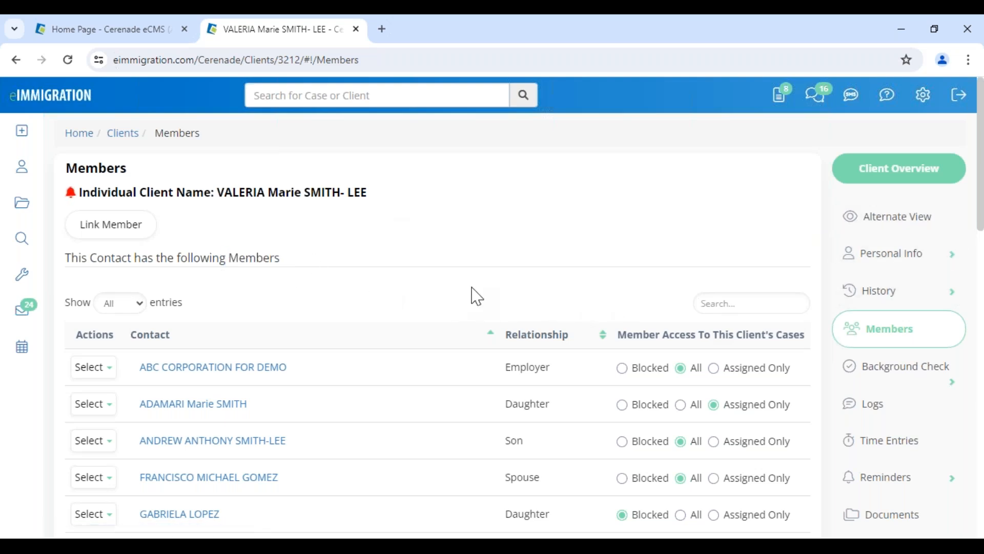
scroll(892, 467, down, 3)
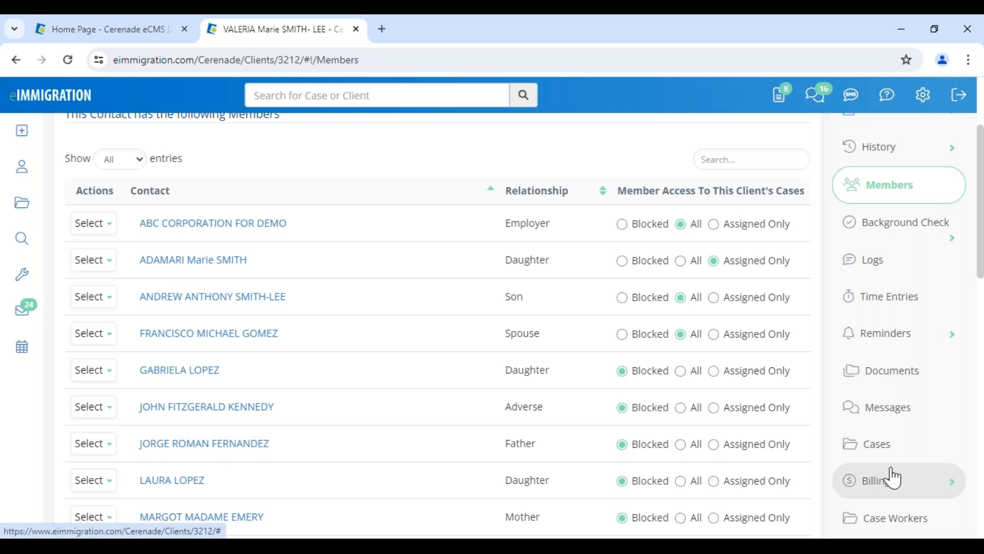
Start a new case for the client from its cases list, opening the Create Case Wizard
click(890, 455)
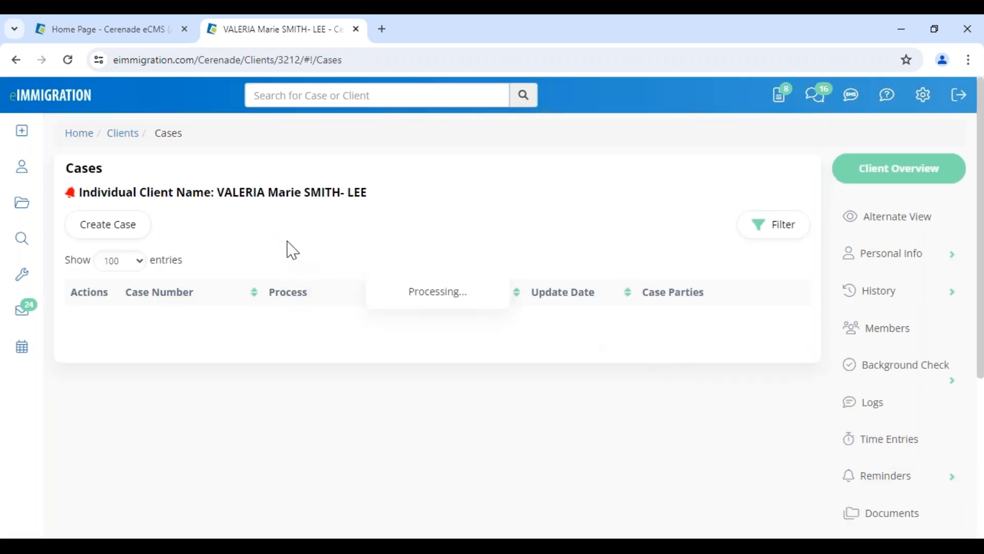
scroll(906, 437, down, 2)
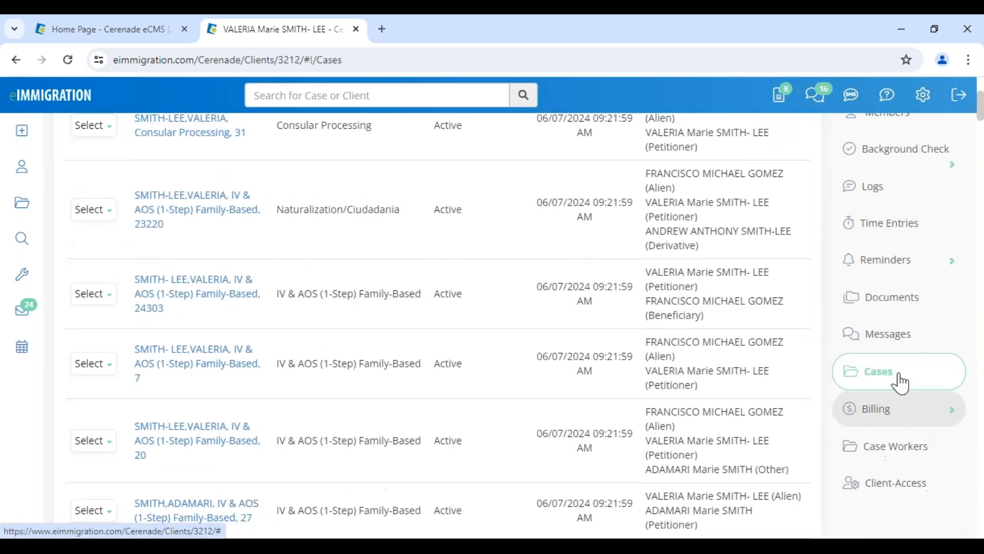
scroll(76, 236, up, 2)
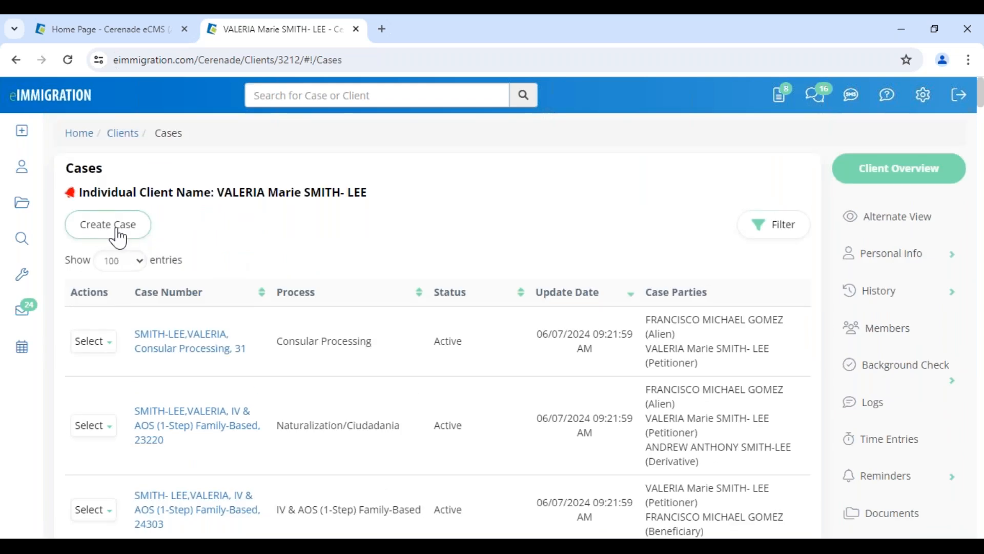
mouse_move(18, 139)
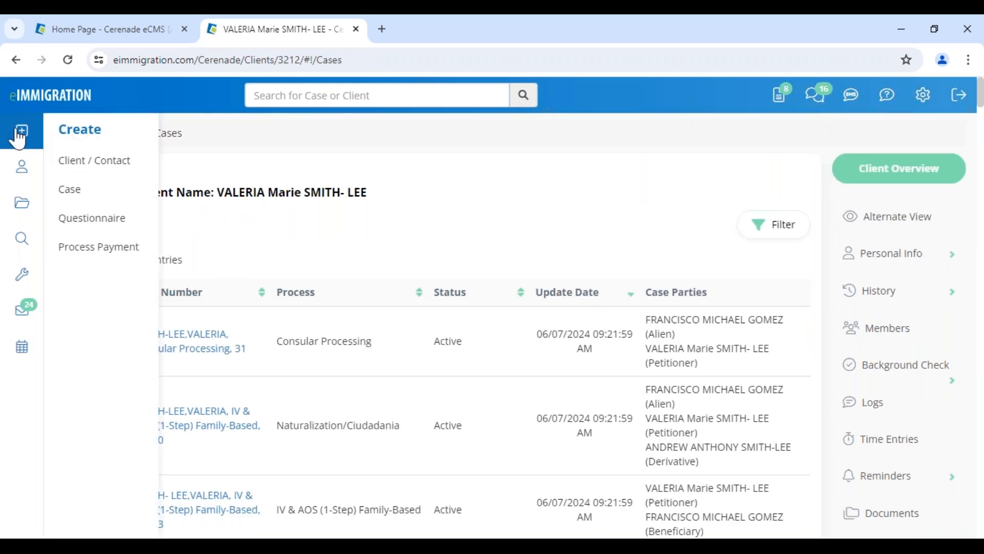
click(76, 190)
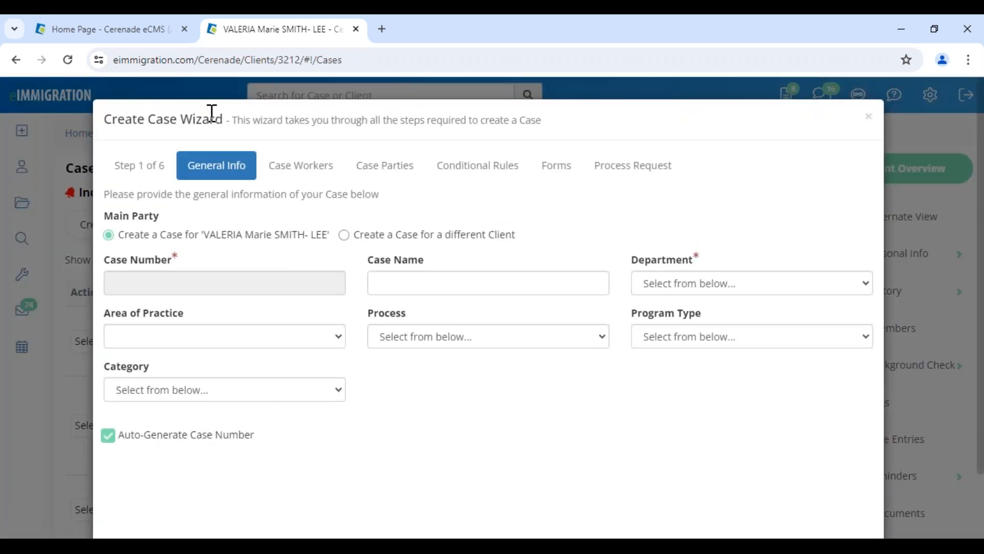
drag(149, 119, 247, 119)
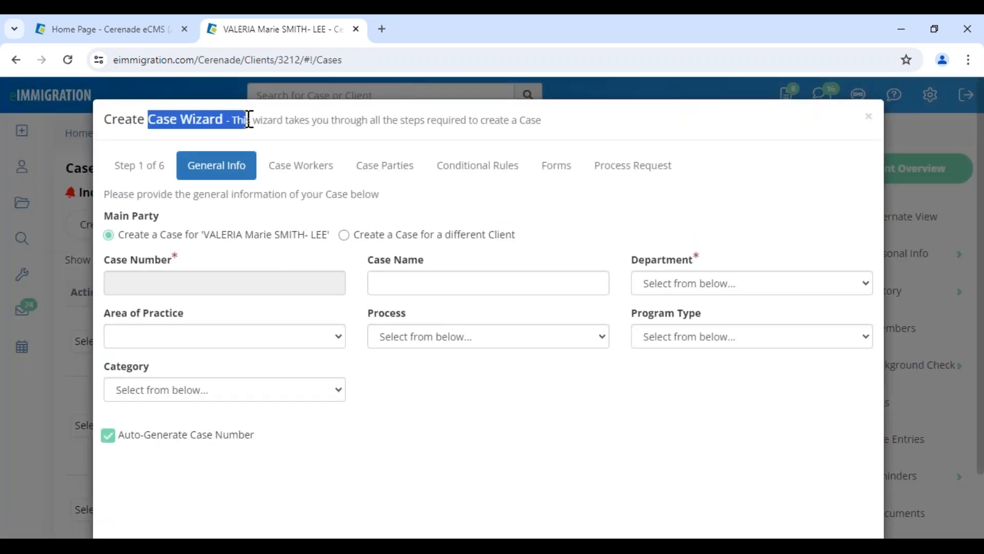
Set department Inglewood, process IV & AOS (1-Step) Family-Based, and practice area US Immigration
click(771, 286)
click(738, 315)
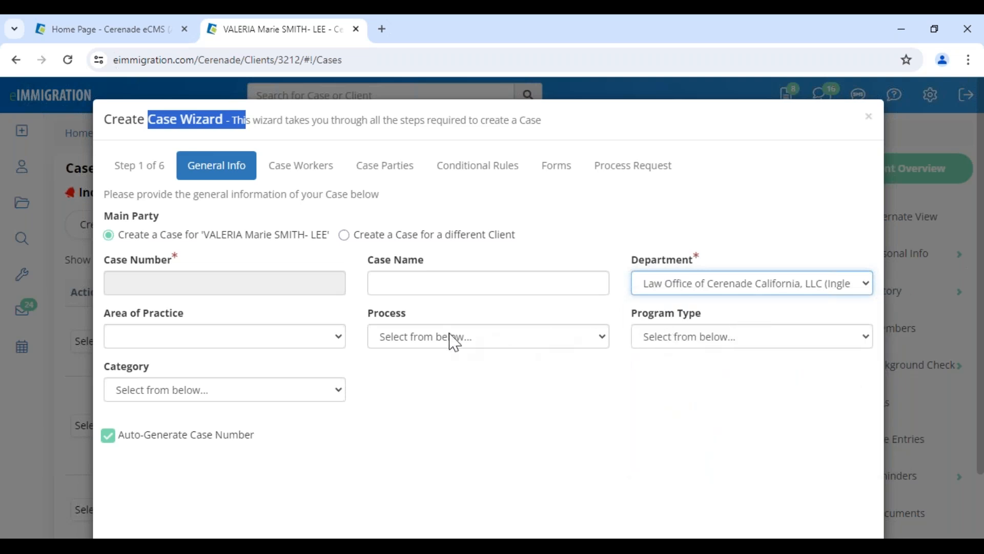
click(396, 338)
click(425, 336)
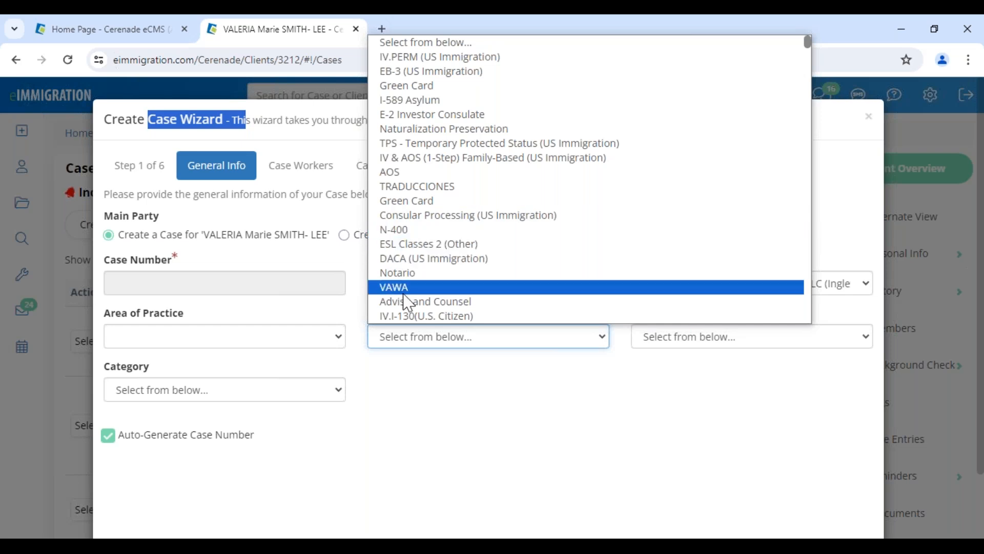
click(408, 316)
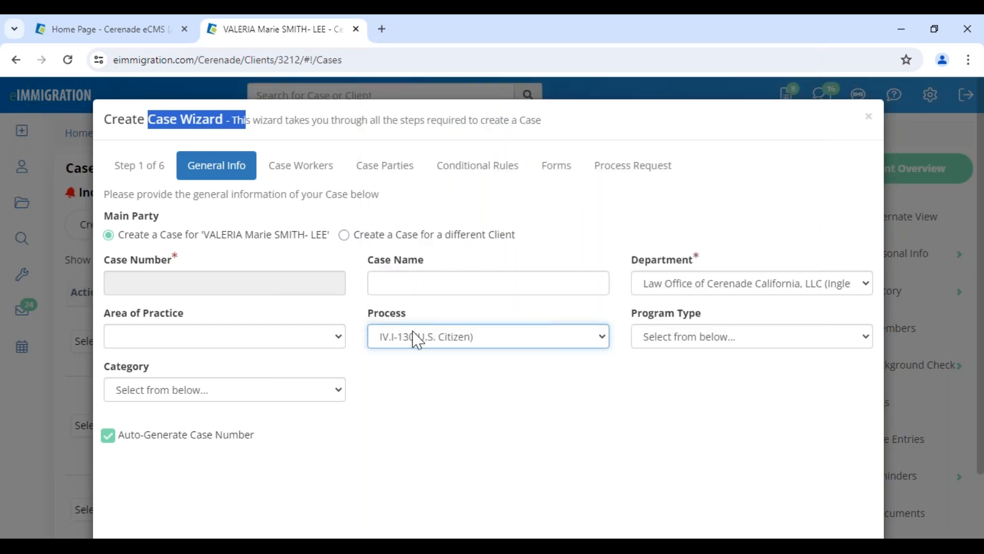
click(507, 340)
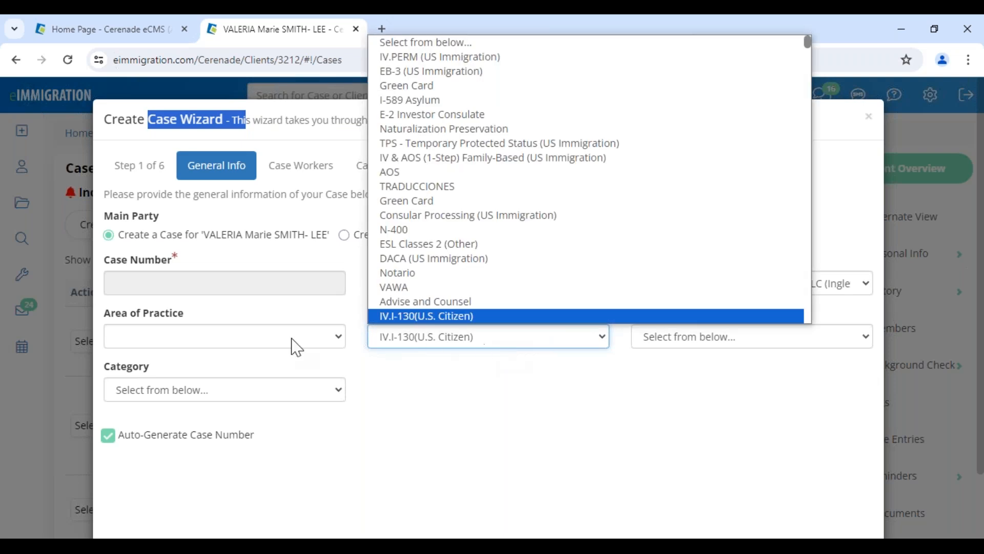
click(405, 172)
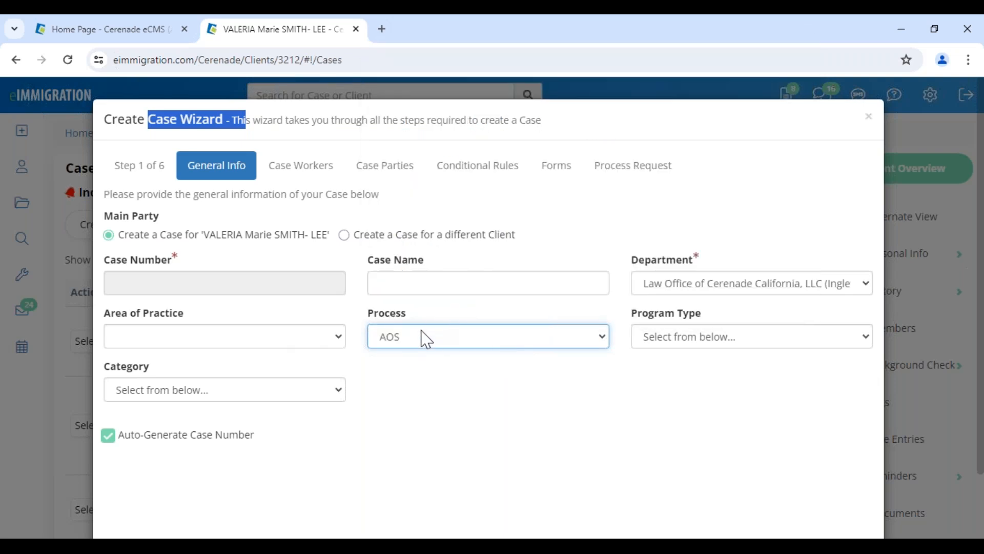
click(433, 331)
click(434, 157)
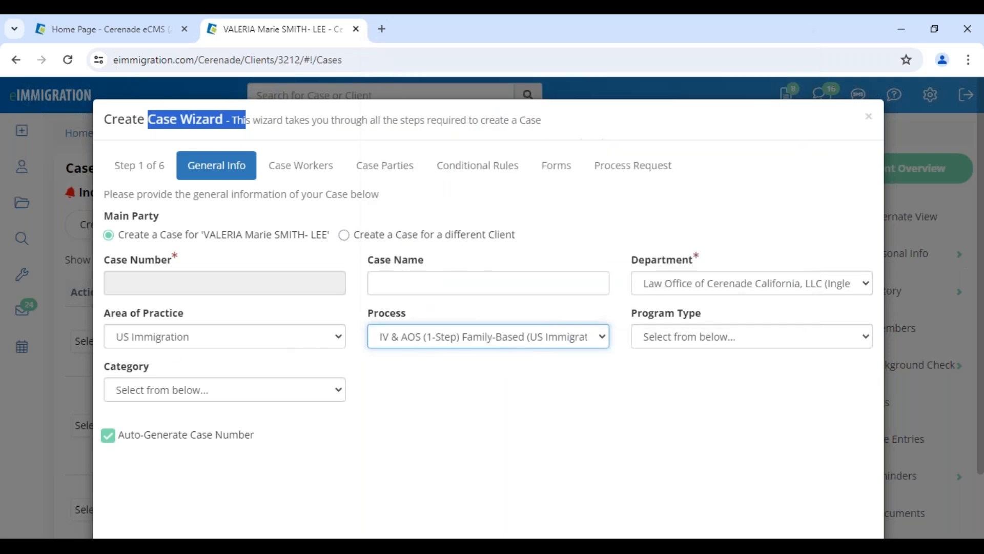
click(168, 342)
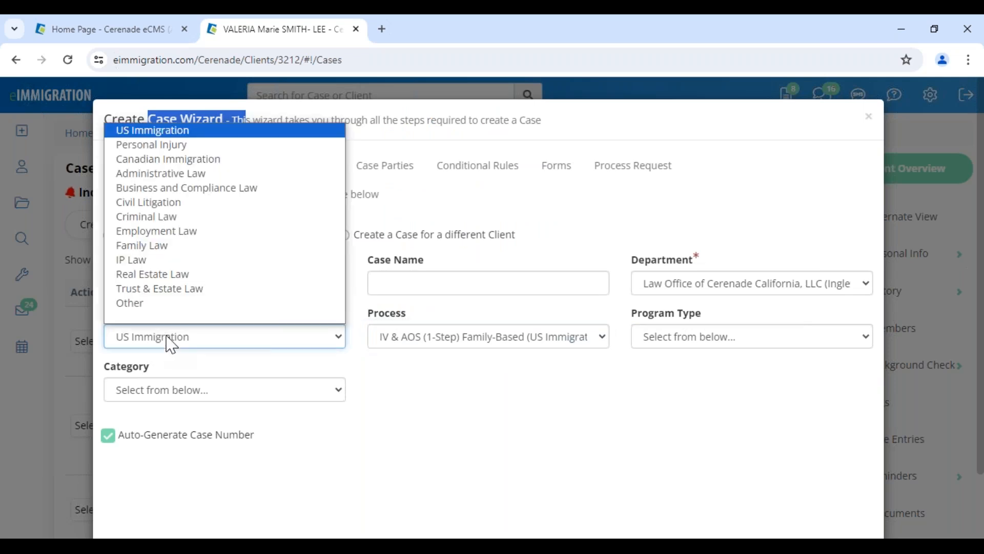
click(171, 132)
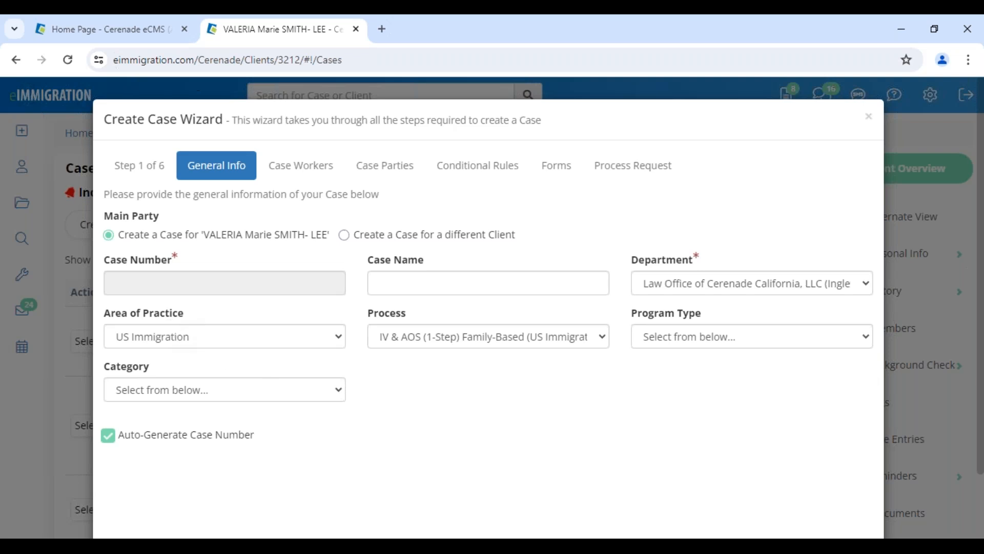
Set the program type to in process and the case category to Family Based
click(154, 29)
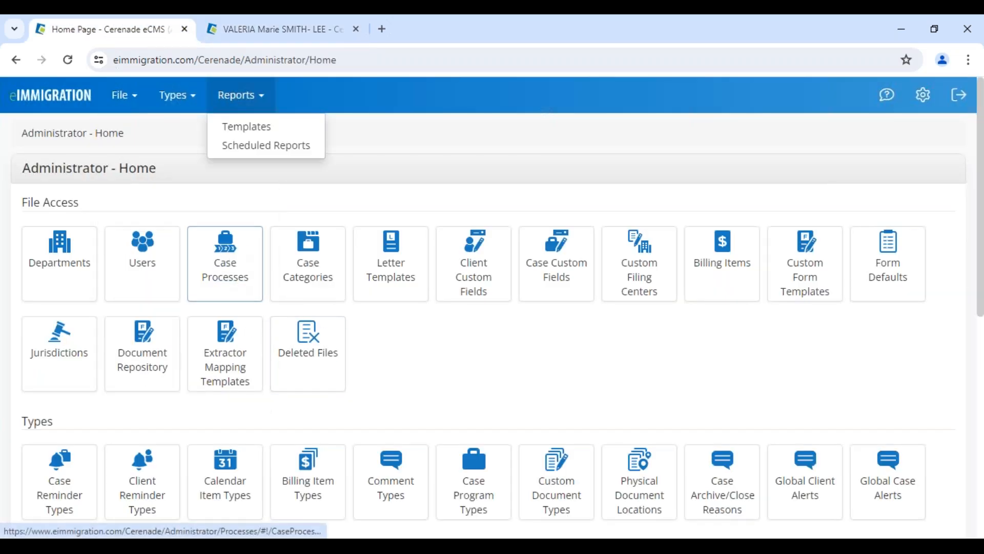
click(274, 31)
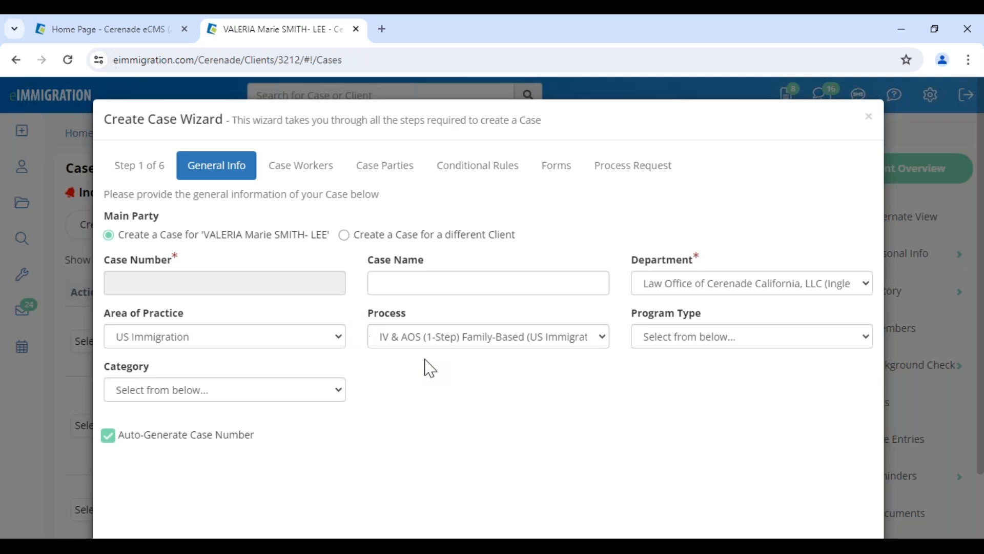
click(739, 343)
key(r)
click(505, 86)
click(171, 395)
click(134, 111)
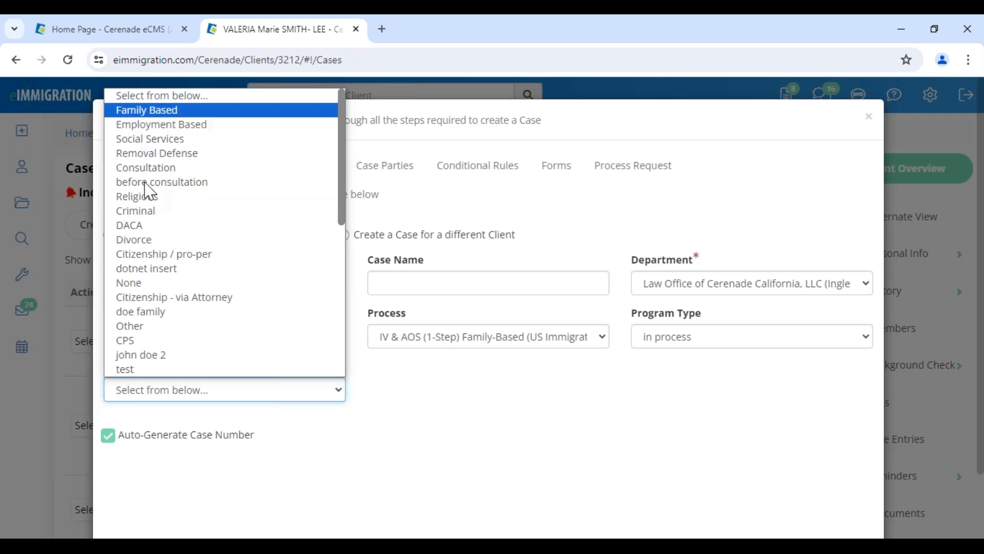
click(454, 410)
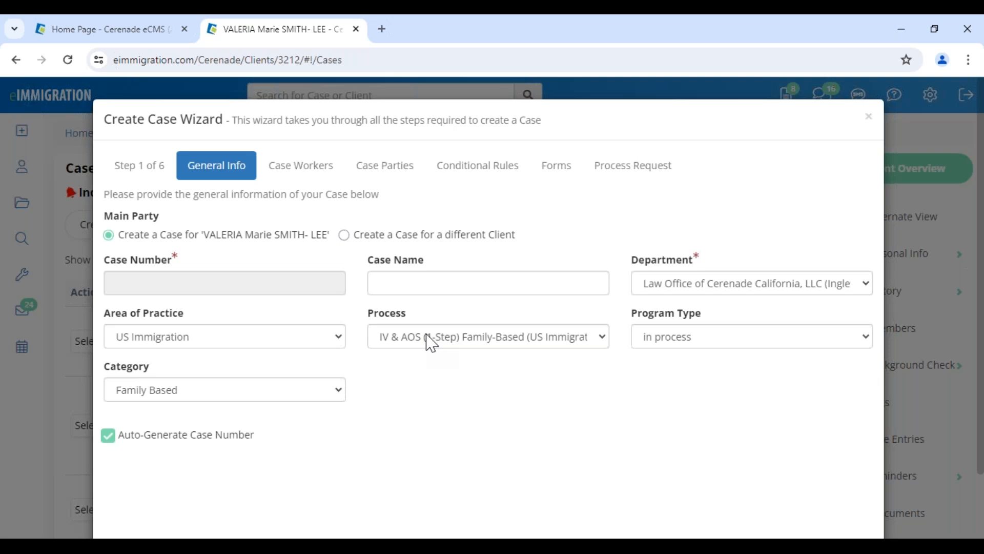
After trying PENDING WITH NVC and completed, reselect 'in process' as program type and advance to Step 2
click(696, 340)
scroll(663, 286, down, 4)
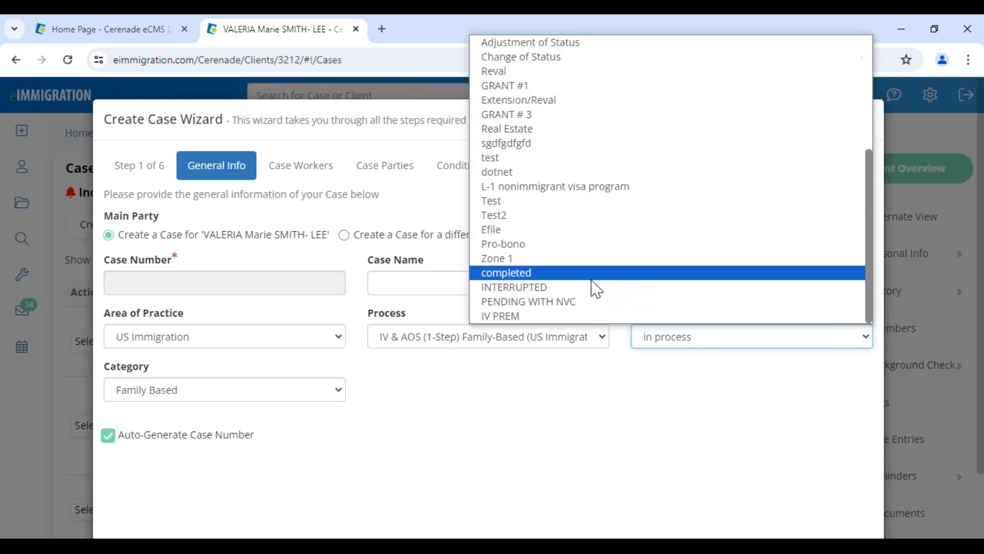
click(560, 303)
click(654, 342)
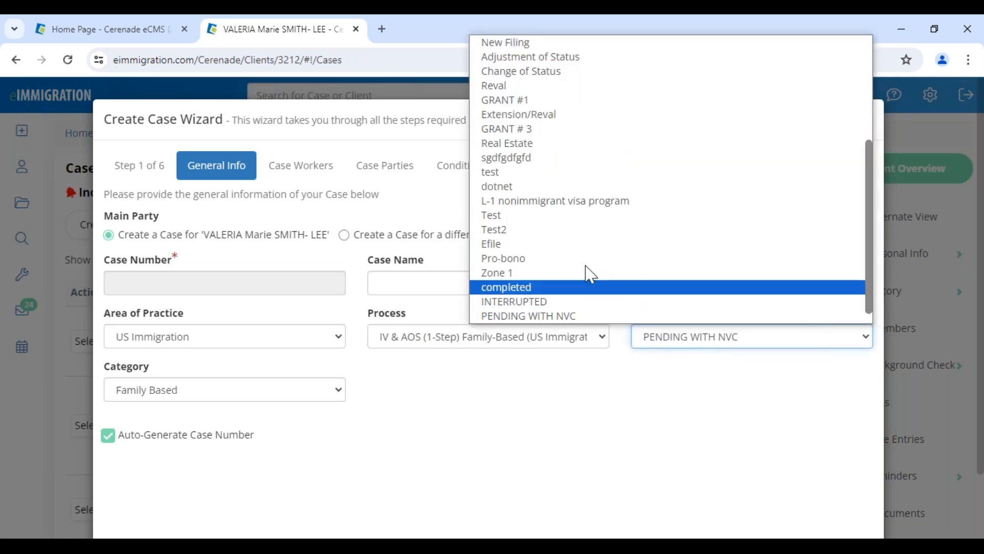
click(521, 287)
click(655, 339)
scroll(623, 210, up, 3)
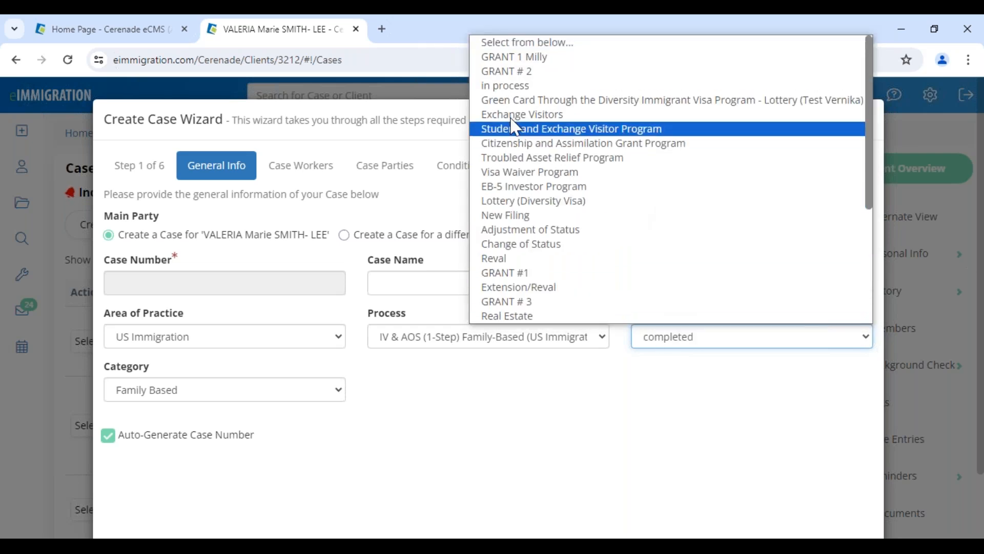
click(501, 81)
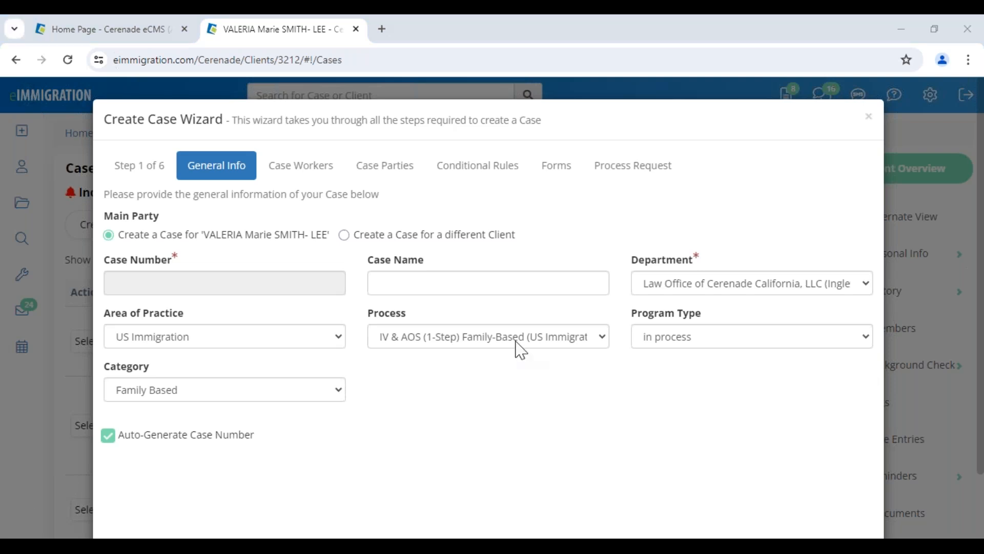
scroll(759, 461, down, 3)
click(855, 500)
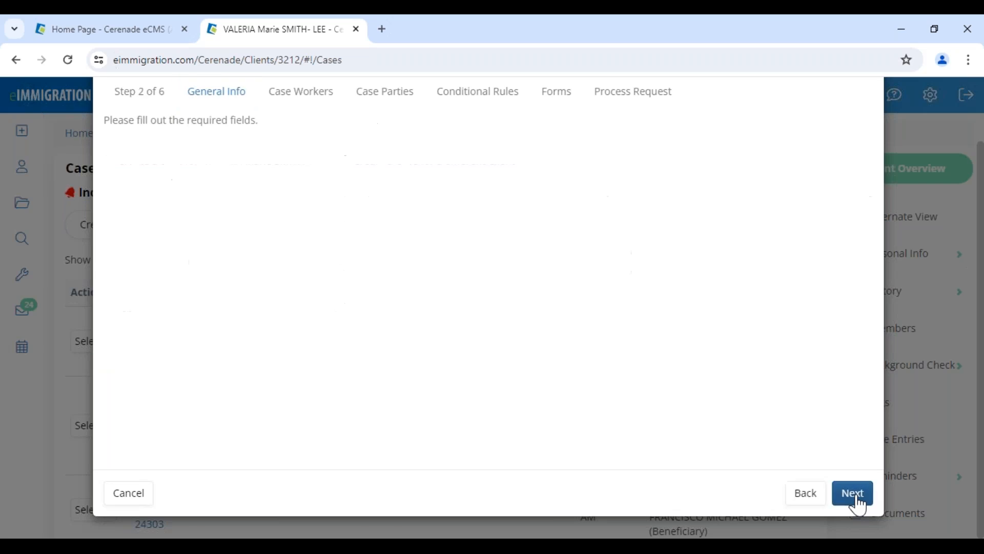
Check the Attorney caseworker row and Transfer to Forms column, then advance to Case Parties
double_click(513, 234)
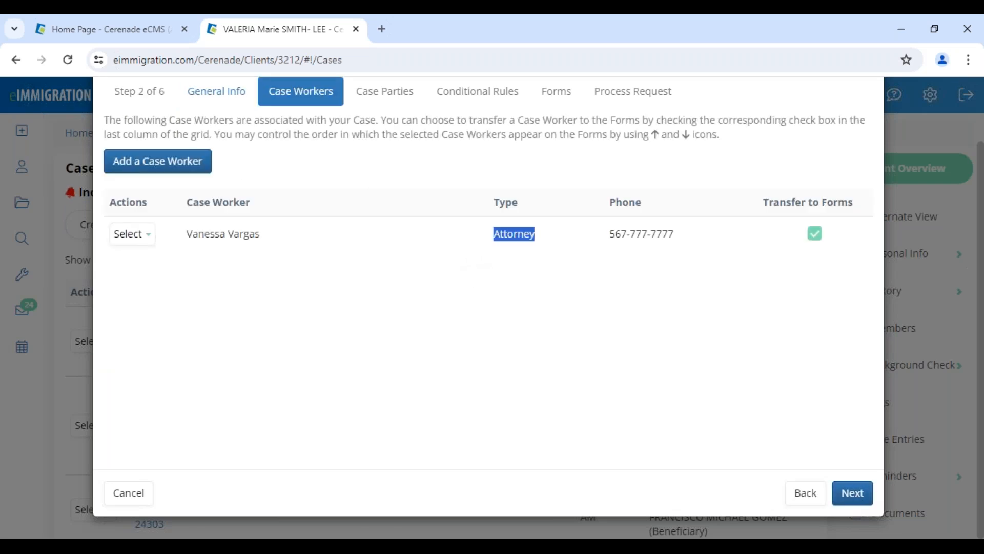
drag(758, 209, 847, 200)
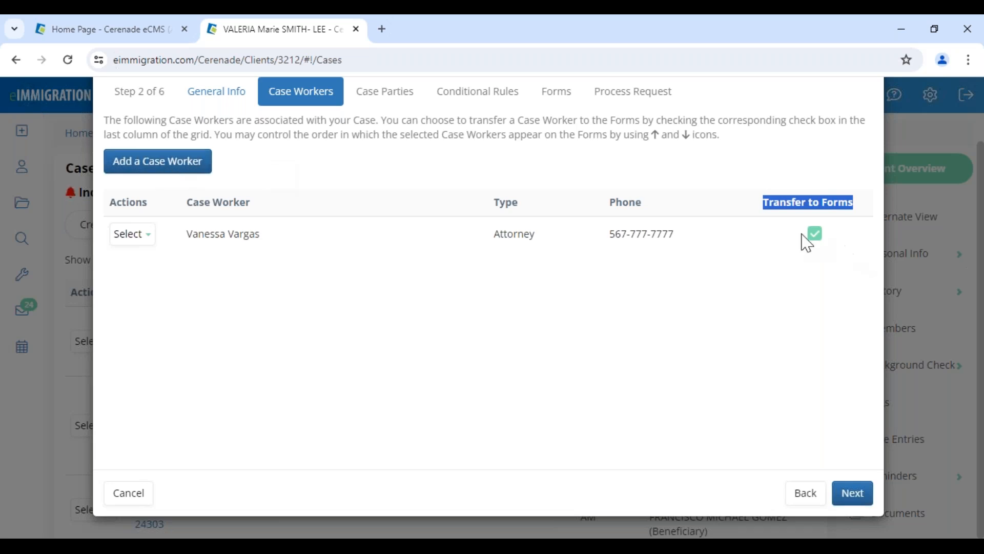
click(819, 257)
drag(785, 208, 848, 202)
click(851, 335)
click(852, 491)
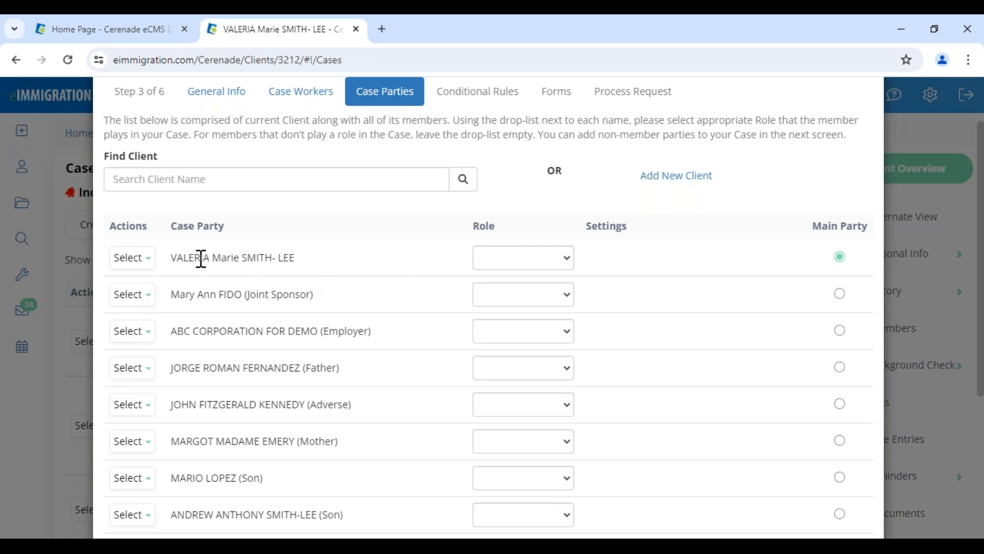
Set the main client's case role to Petitioner
drag(200, 258, 347, 247)
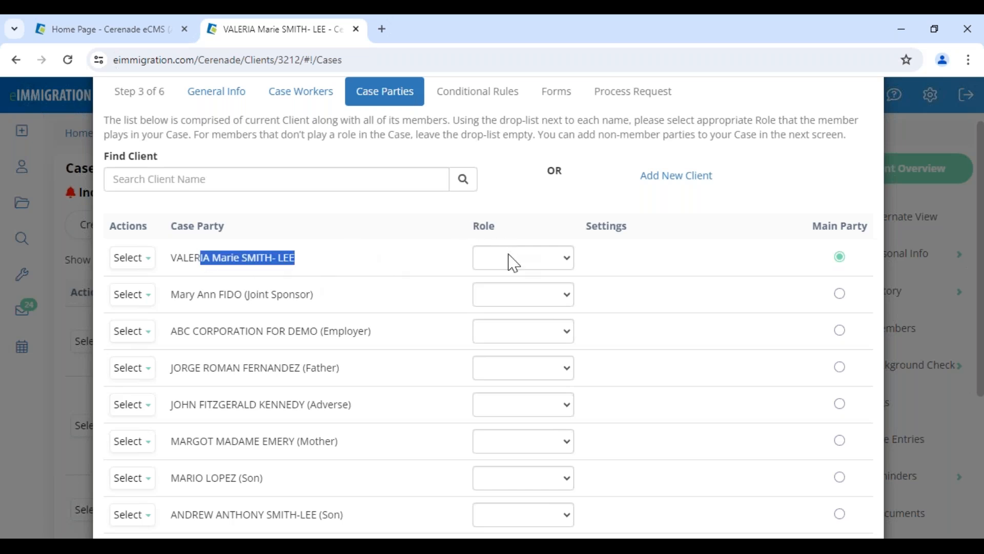
click(512, 257)
click(510, 321)
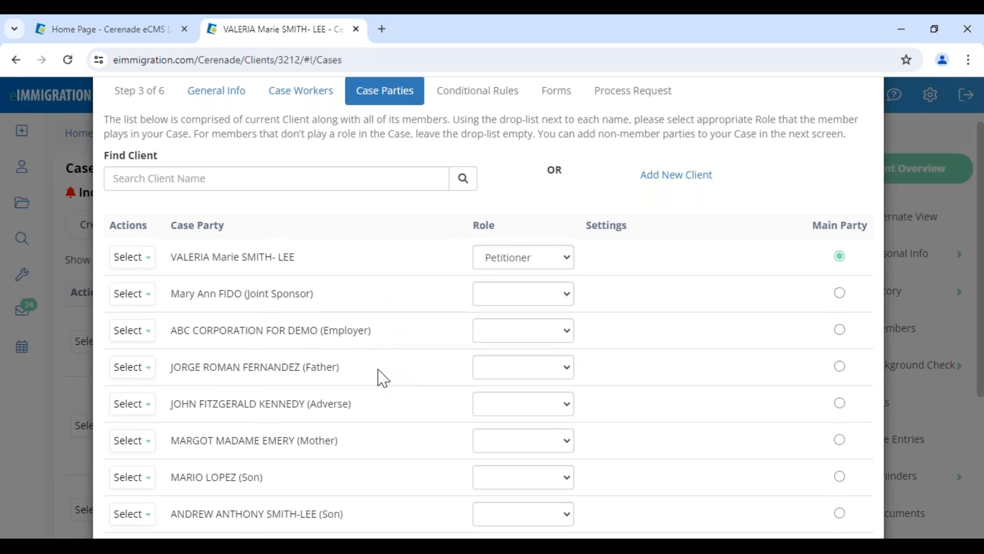
scroll(378, 377, down, 4)
Give the spouse the Alien role, then try Beneficiary instead
drag(275, 336, 384, 336)
click(507, 335)
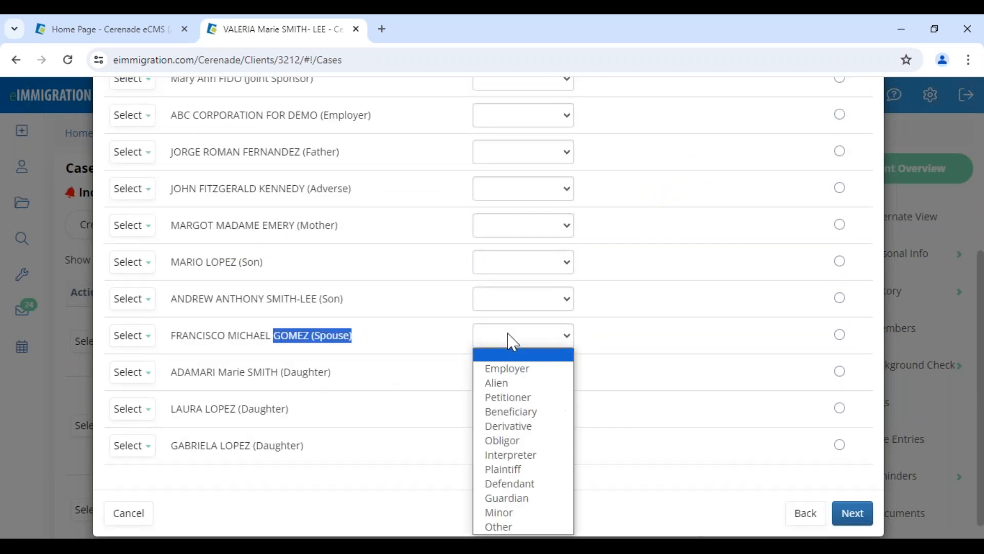
click(509, 384)
click(421, 353)
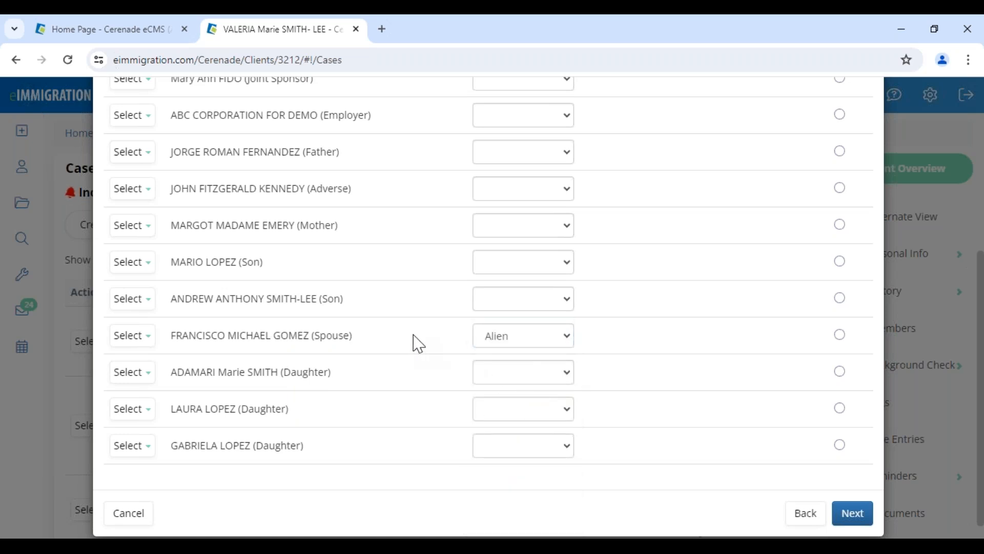
click(535, 341)
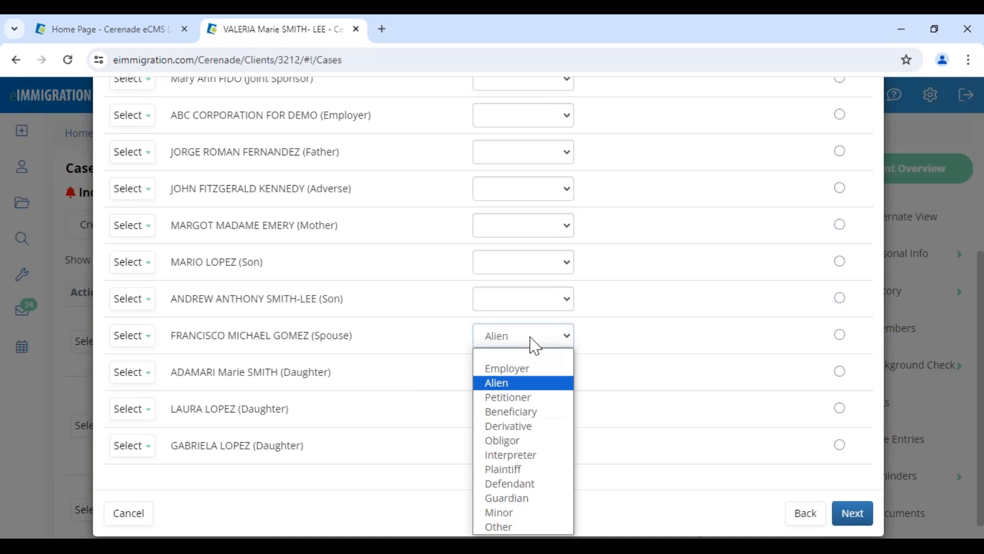
click(493, 410)
click(435, 354)
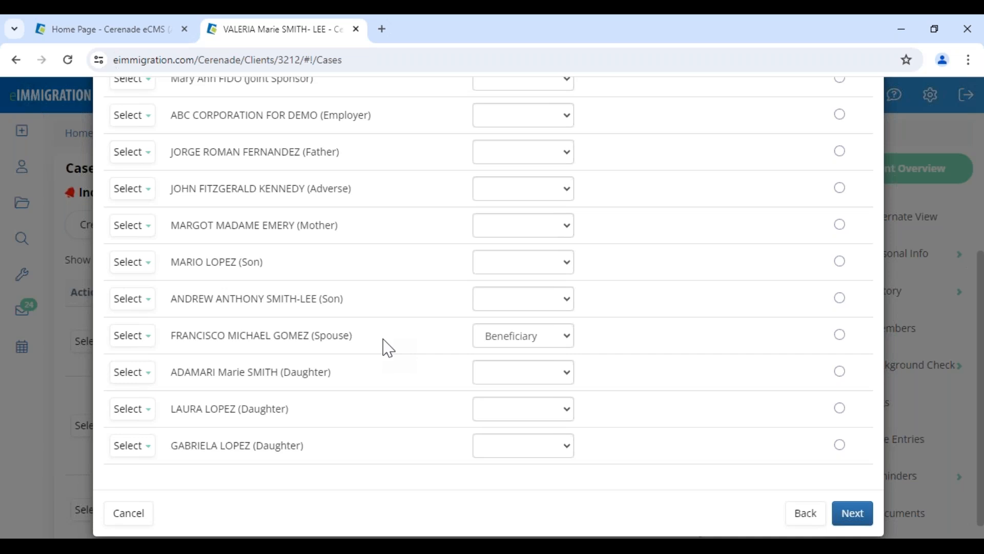
Switch the spouse's role to Other, then settle it back on Alien
drag(174, 334, 316, 333)
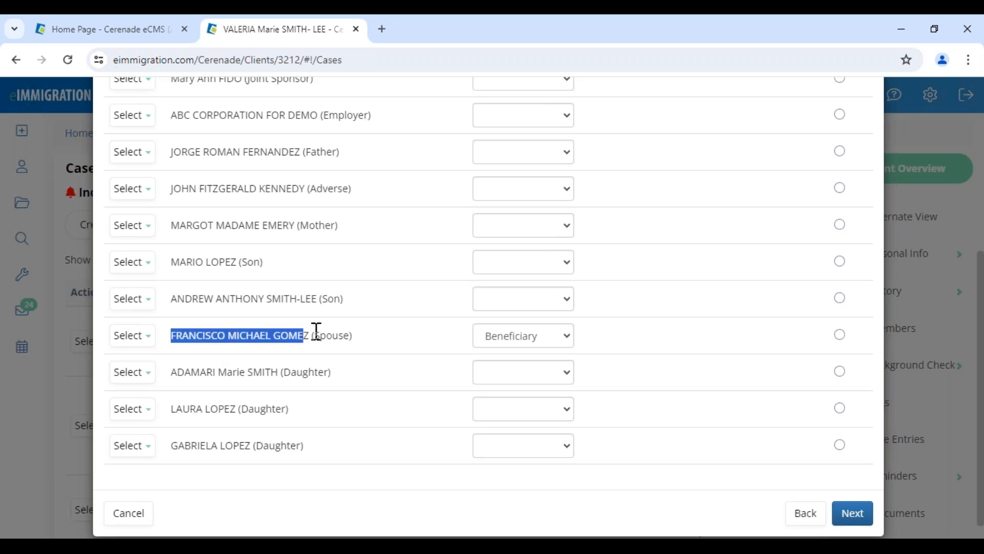
click(543, 341)
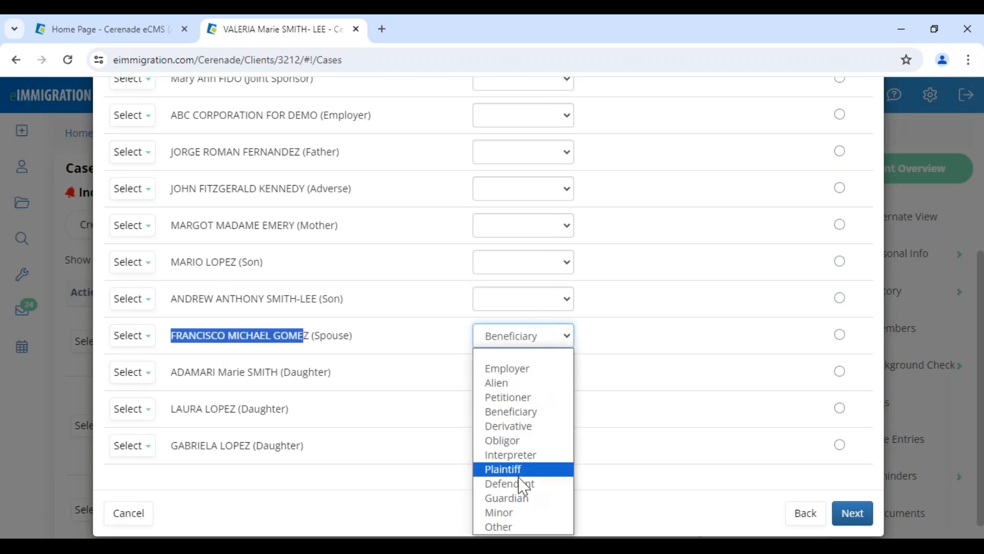
click(519, 525)
click(531, 342)
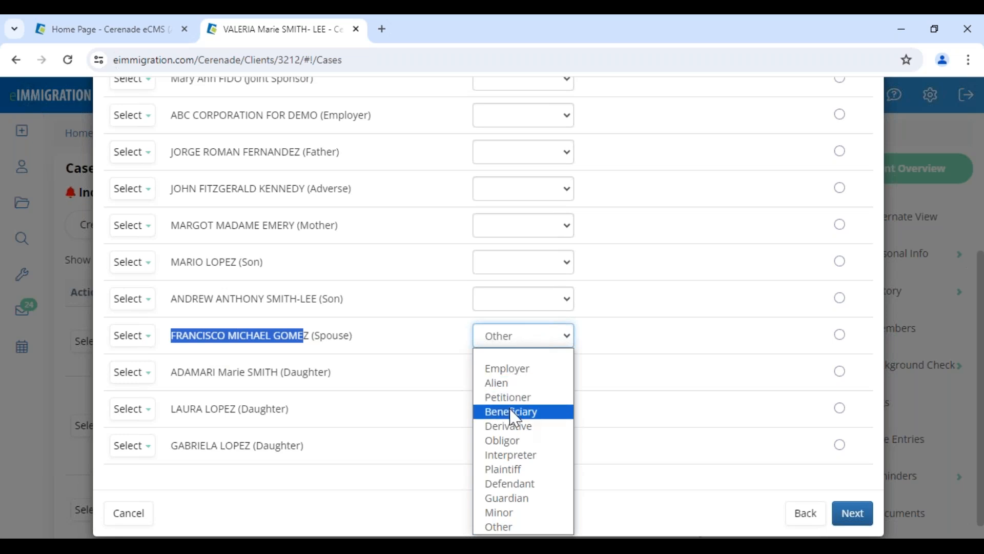
click(512, 384)
click(383, 362)
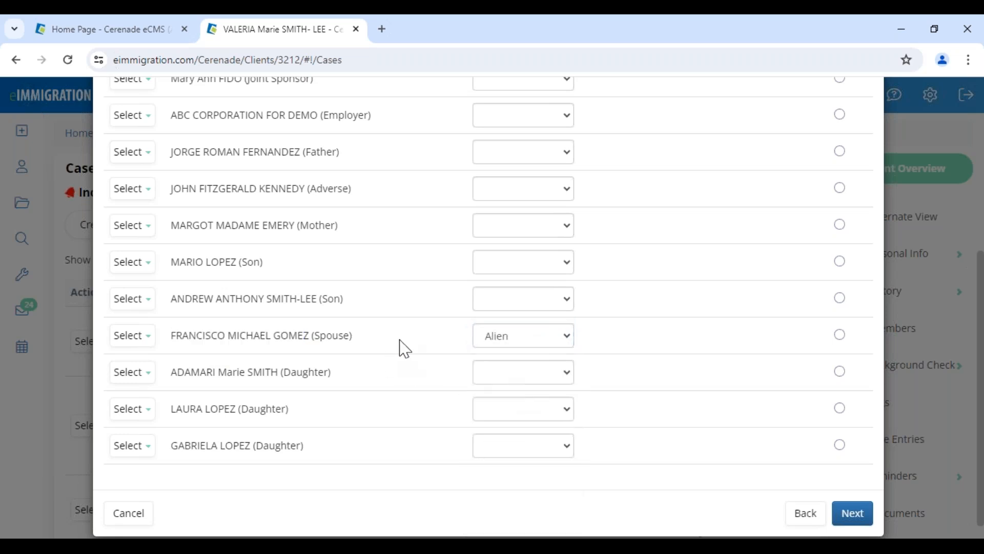
scroll(389, 353, up, 1)
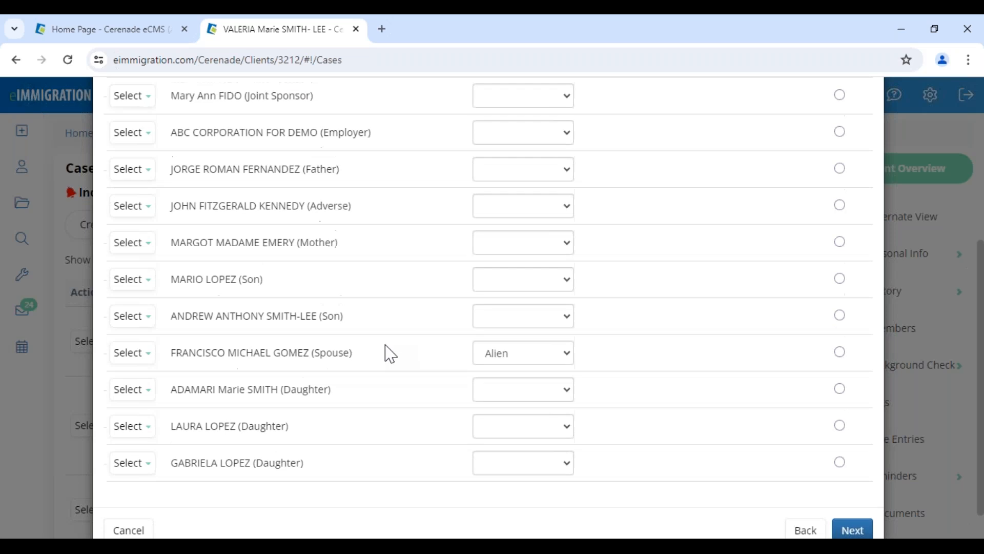
scroll(390, 354, up, 3)
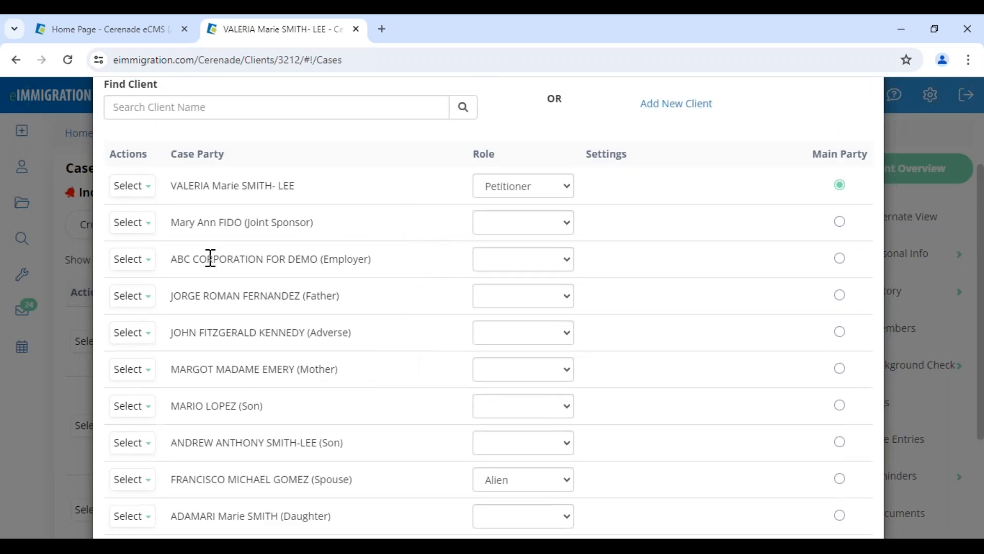
Give ABC CORPORATION FOR DEMO the Employer role
drag(196, 258, 380, 250)
click(493, 260)
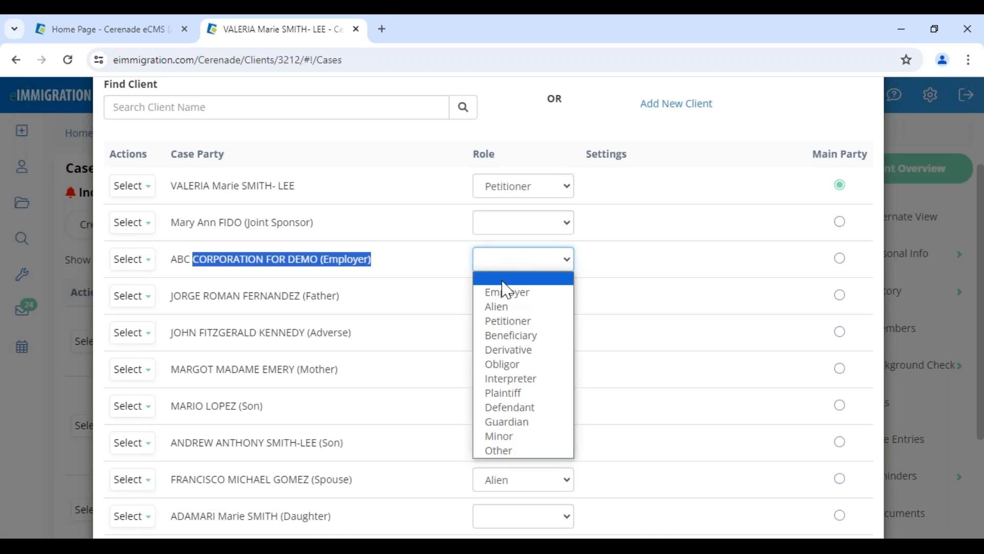
click(507, 292)
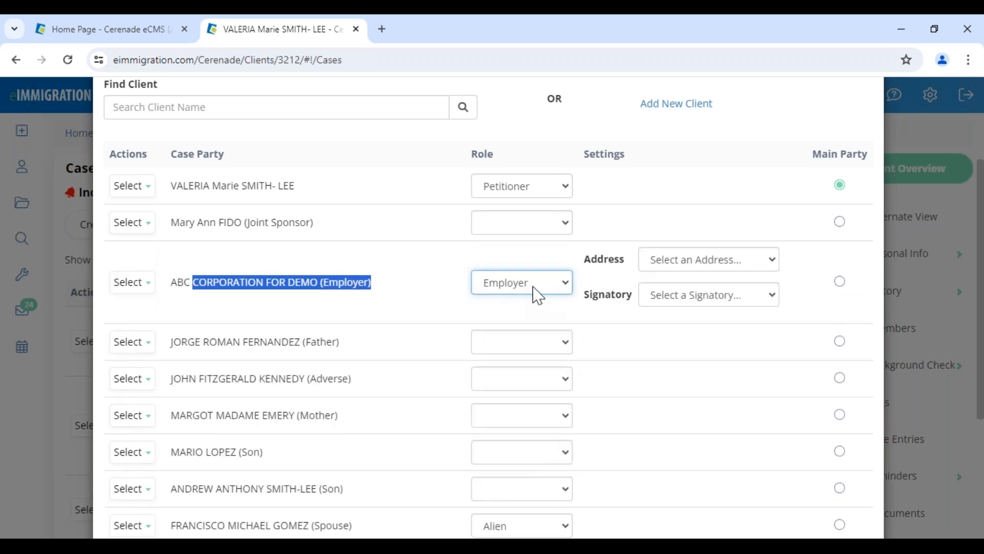
click(622, 322)
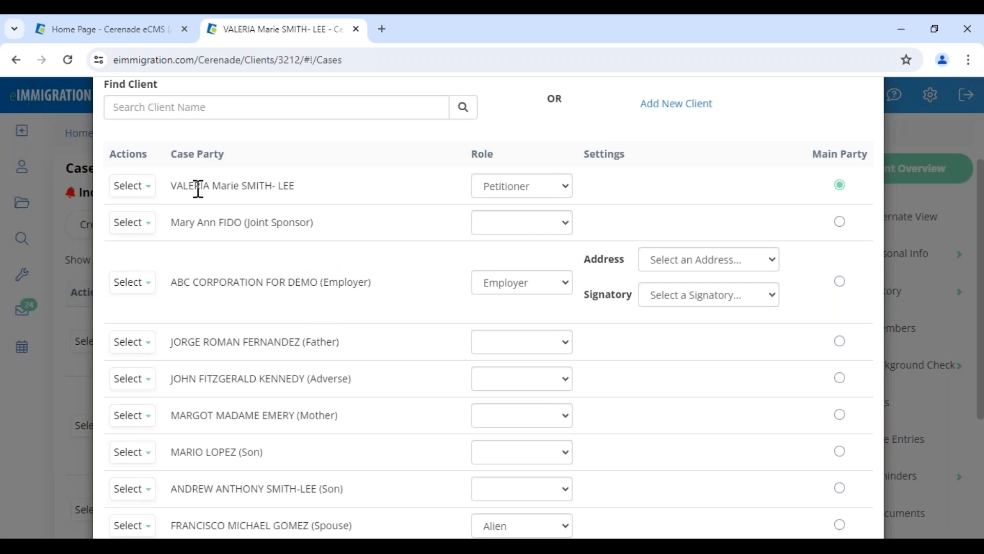
drag(195, 185, 339, 187)
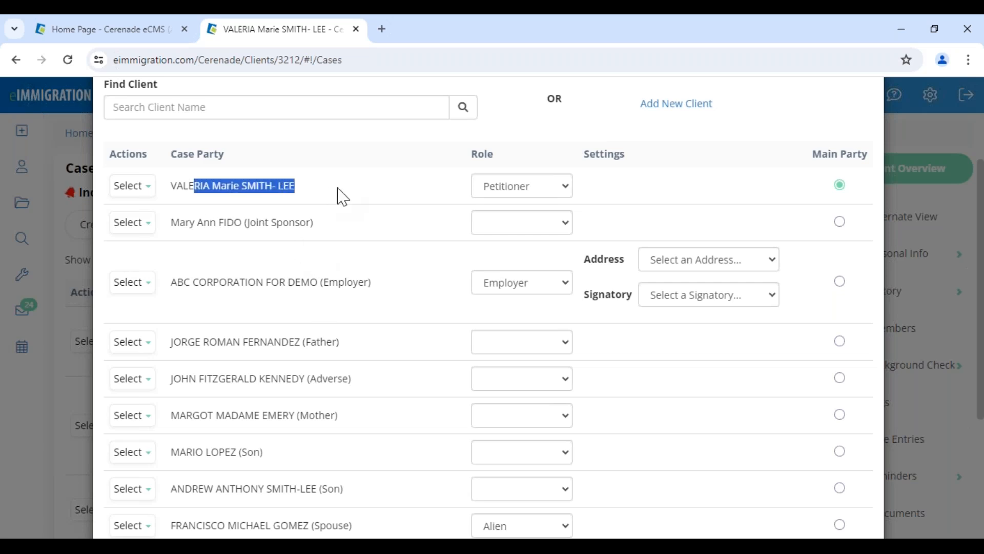
click(286, 321)
drag(198, 283, 377, 282)
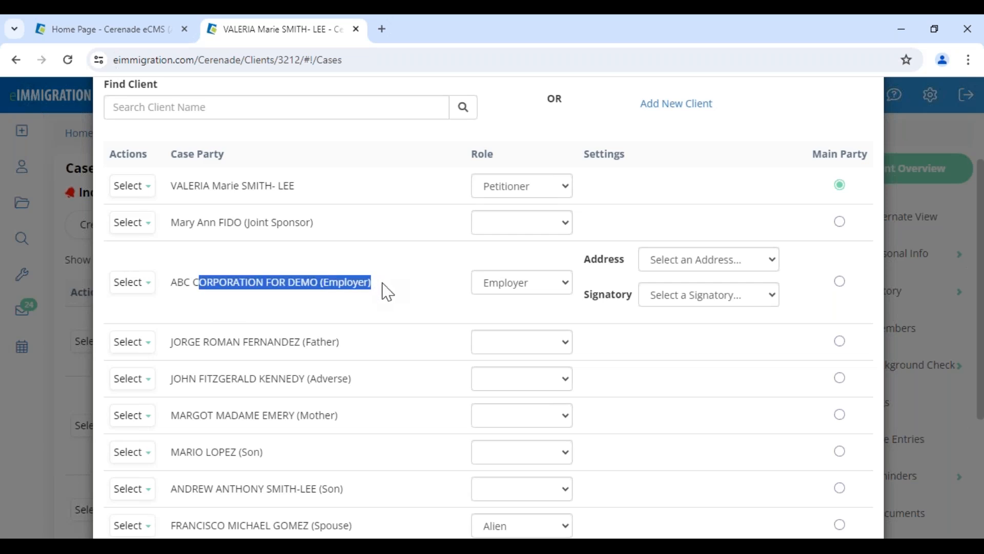
click(397, 287)
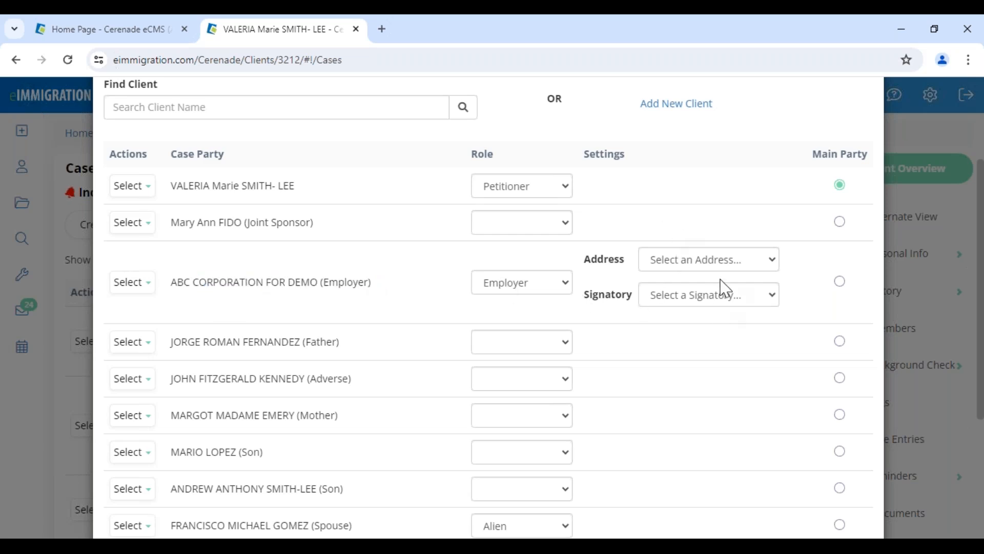
Choose an address and a signatory for the employer row
click(681, 262)
click(674, 310)
click(689, 300)
click(696, 344)
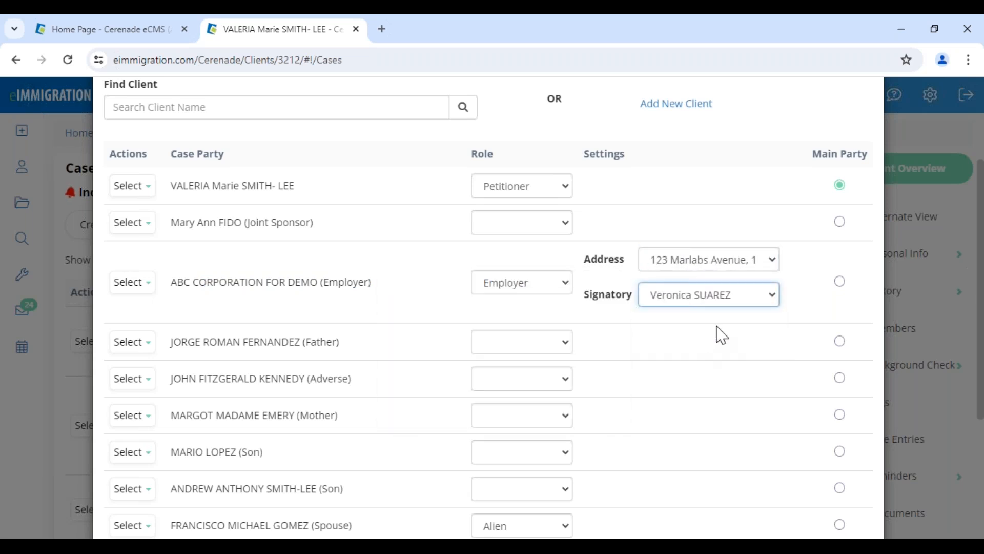
click(705, 304)
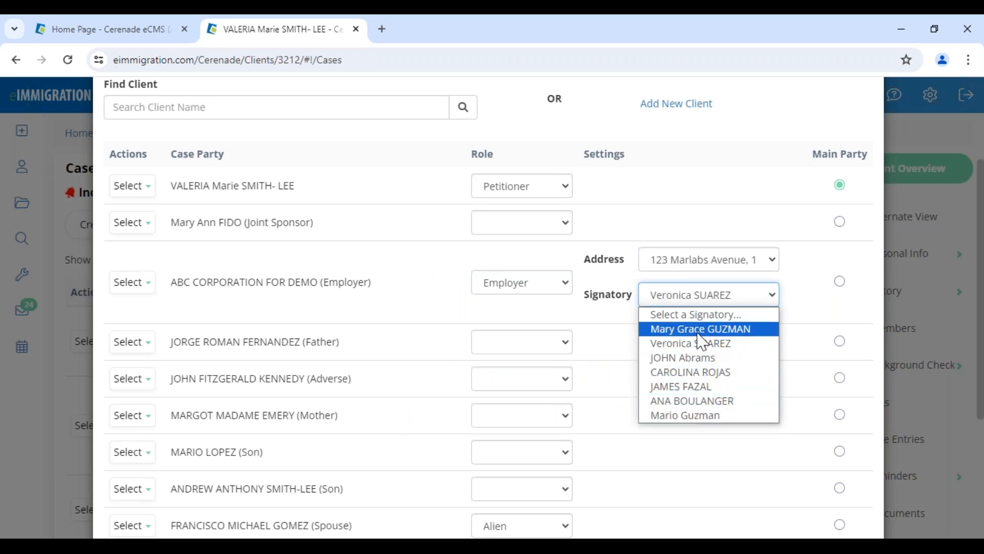
Reset the ABC CORPORATION FOR DEMO role back to blank
drag(288, 282, 413, 295)
click(501, 287)
click(495, 302)
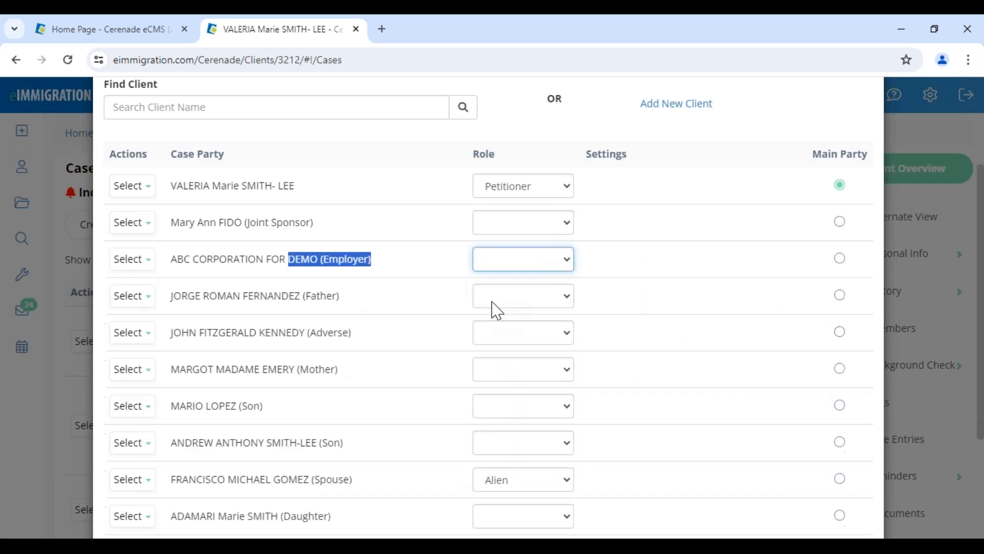
scroll(630, 367, down, 5)
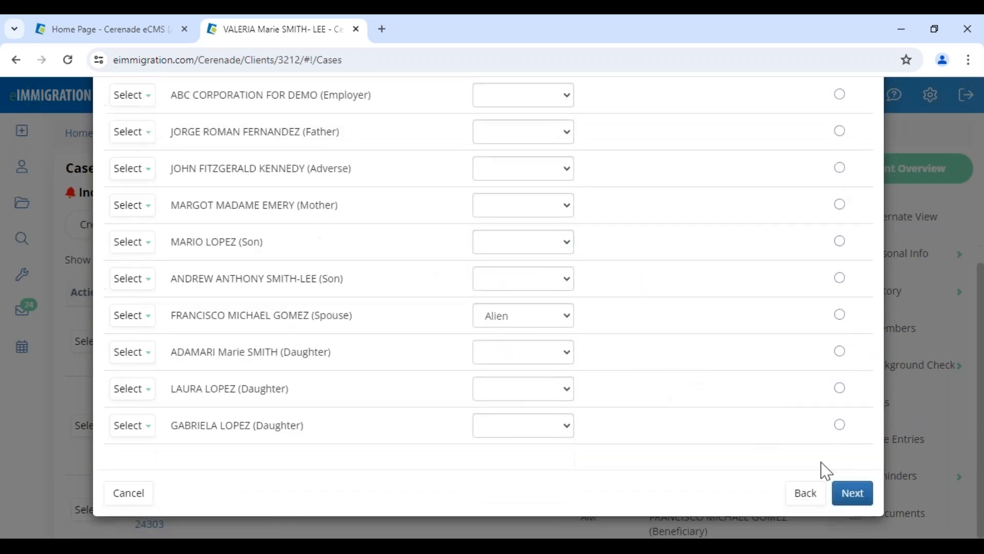
Advance to the Conditional Rules step and review its rule message
click(854, 492)
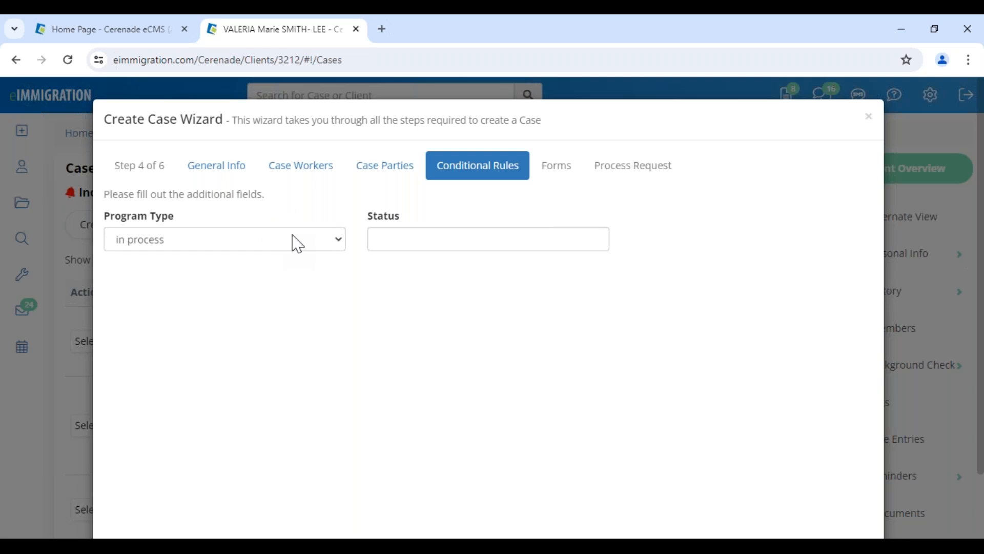
scroll(907, 446, down, 2)
click(863, 499)
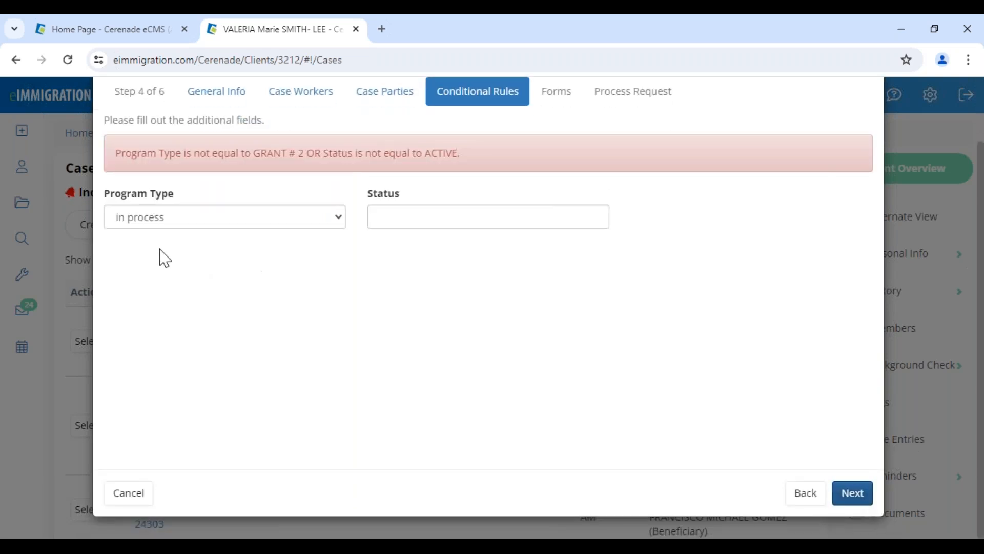
drag(119, 153, 505, 179)
click(297, 259)
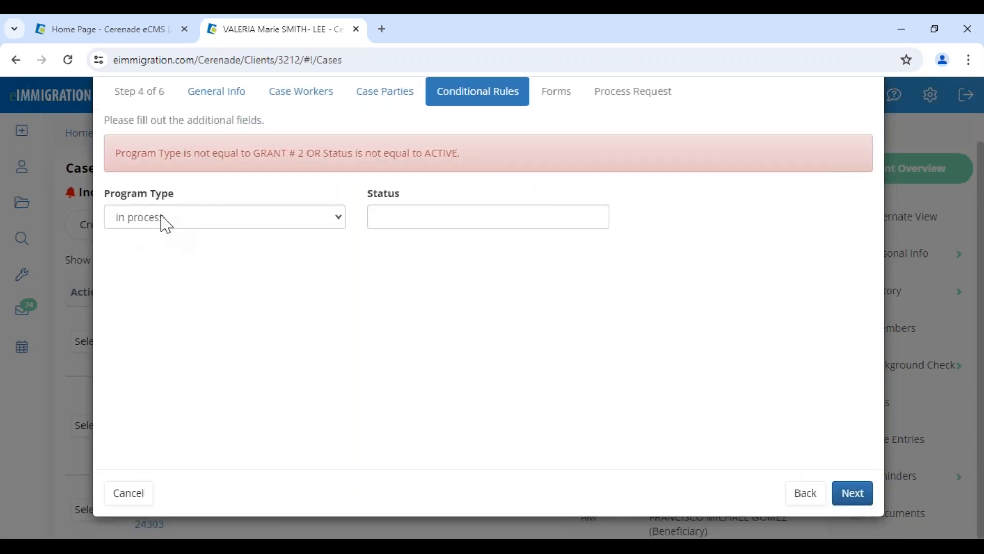
Set Program Type to GRANT # 2 and Status to ACTIVE, then continue
drag(137, 153, 251, 153)
click(279, 225)
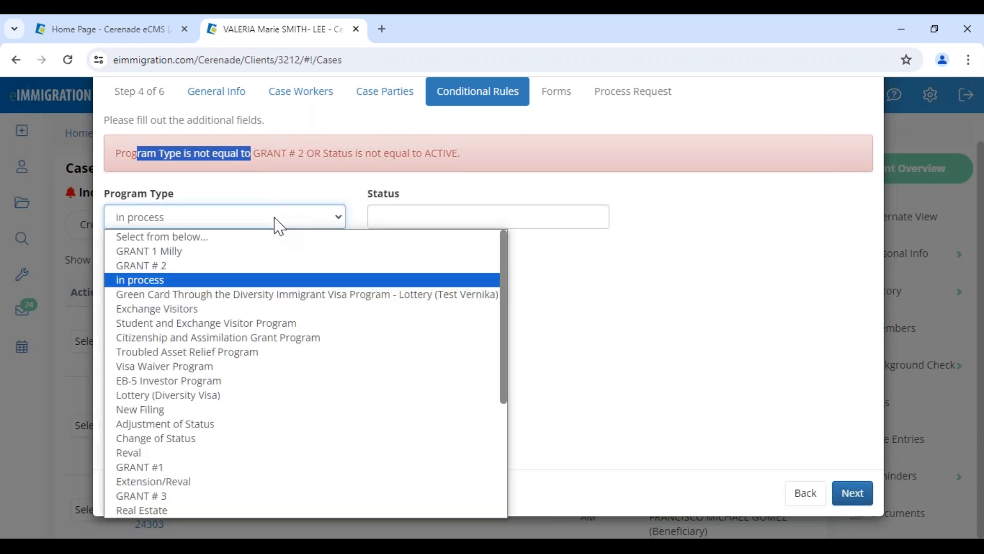
click(244, 265)
click(408, 211)
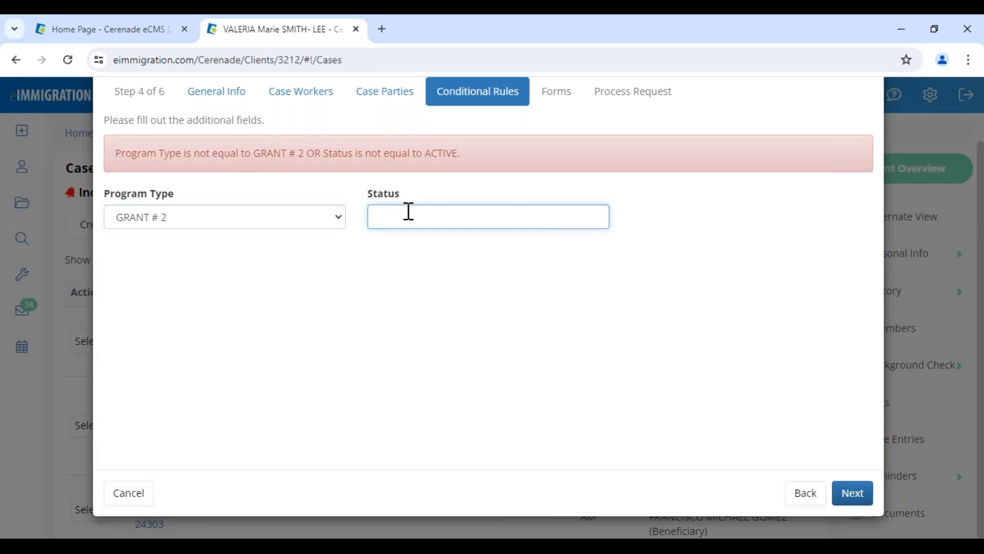
text(ACTIVE)
click(848, 495)
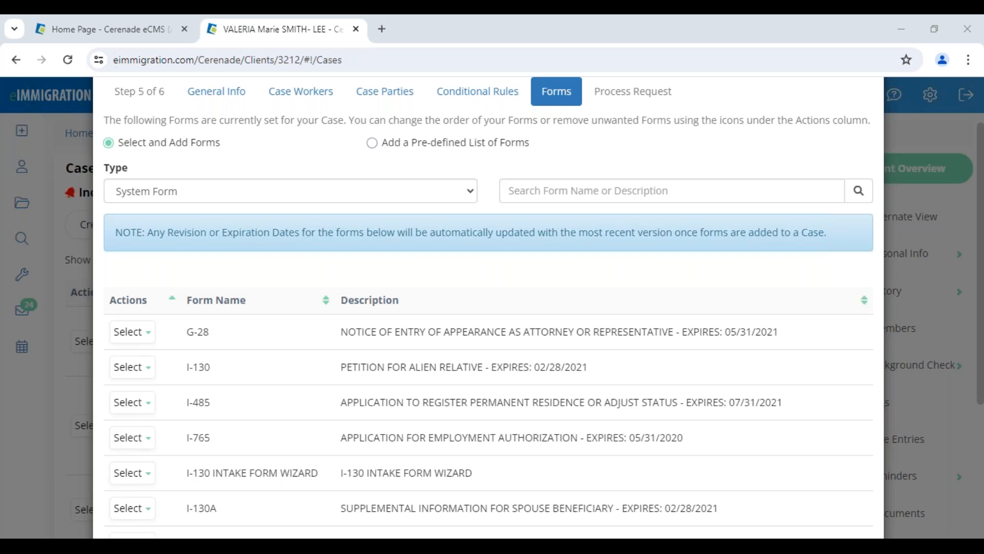
Switch to the Administrator - Home tab and open the Users list of case workers
click(126, 35)
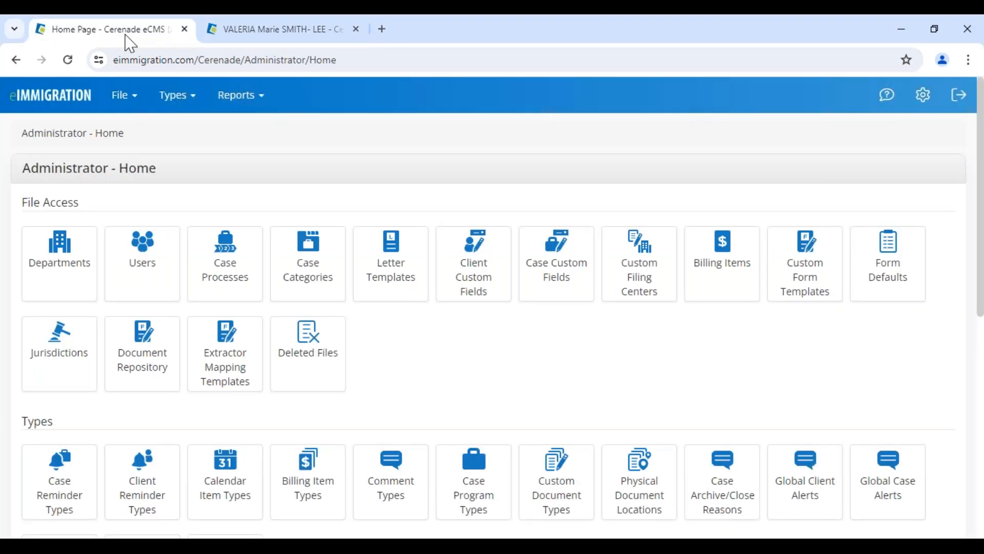
drag(24, 169, 228, 168)
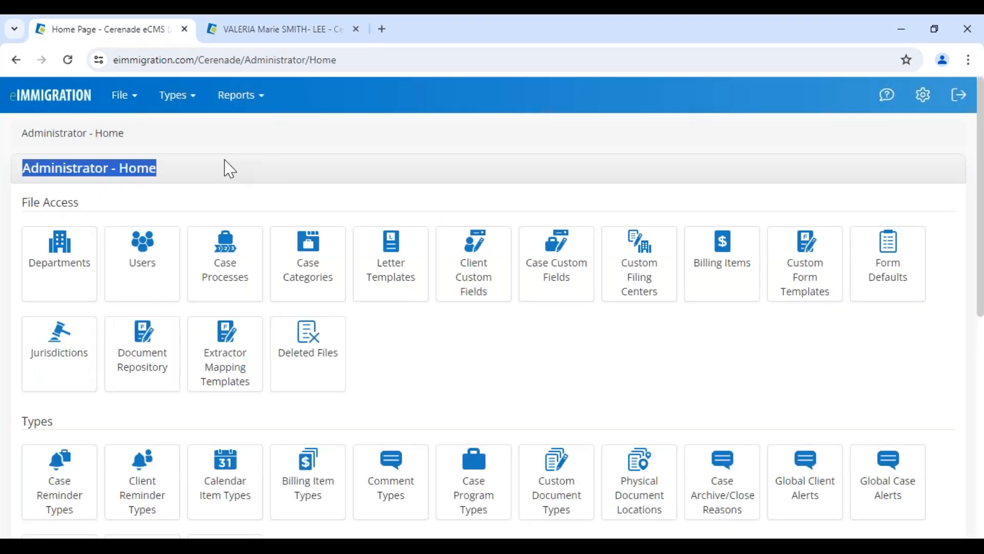
click(193, 190)
drag(32, 168, 157, 168)
click(144, 267)
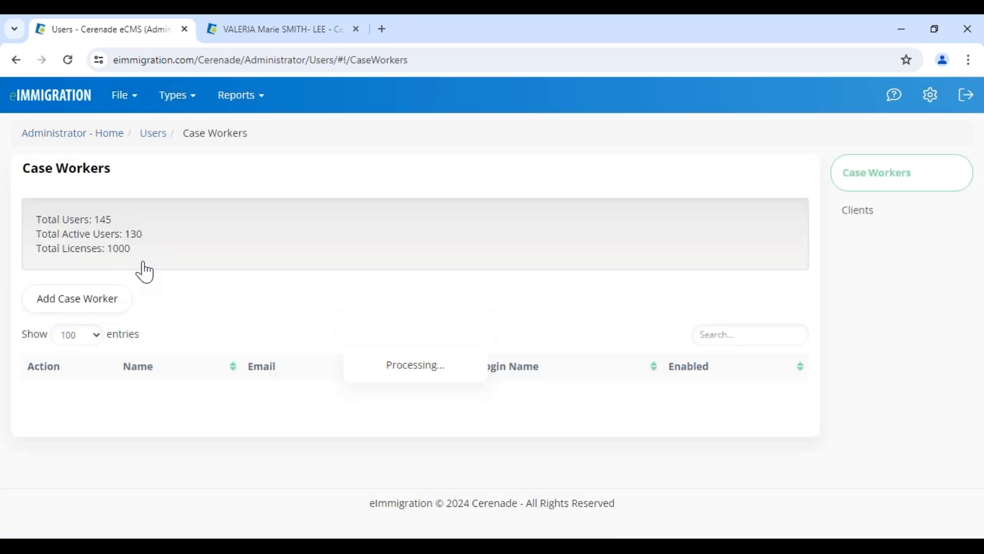
click(78, 307)
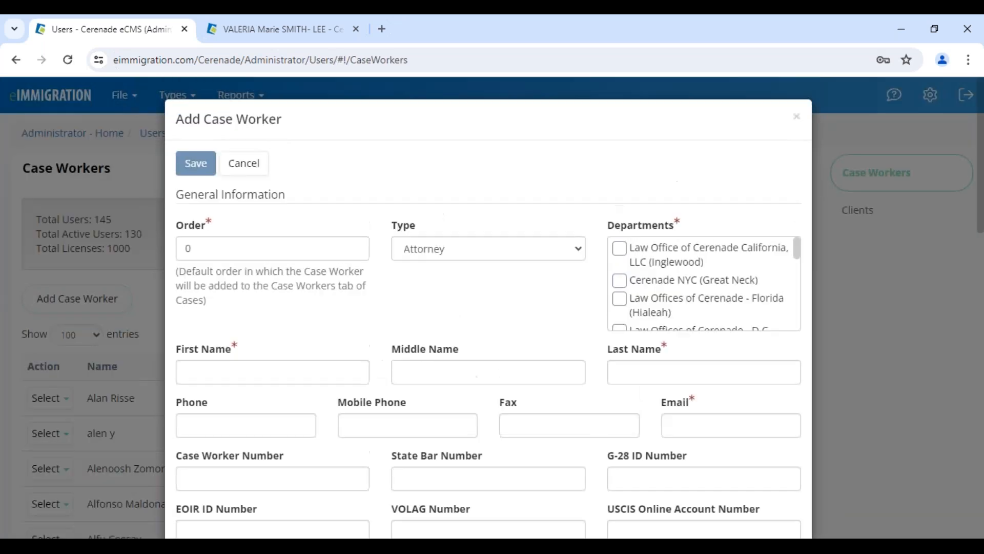
click(482, 256)
click(469, 312)
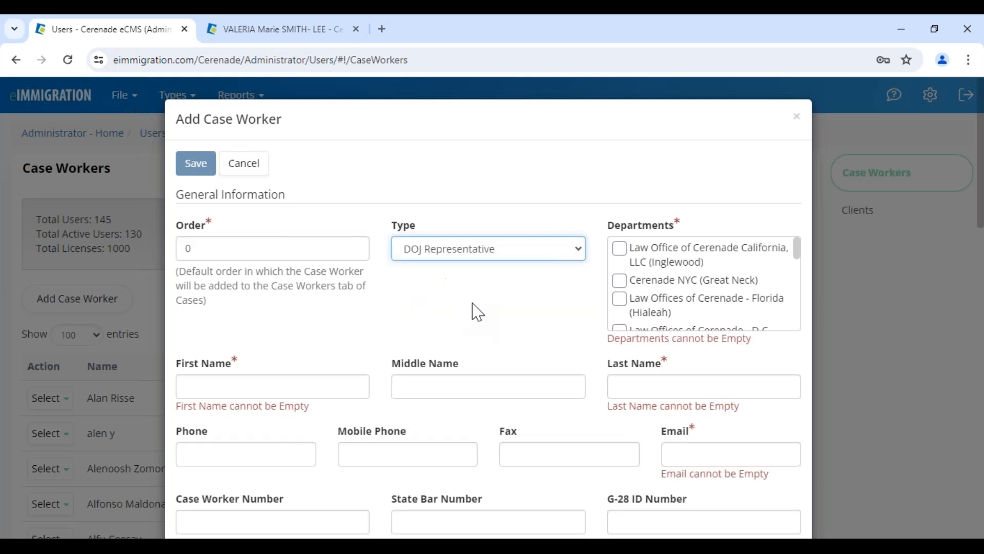
scroll(478, 359, down, 2)
scroll(476, 359, down, 10)
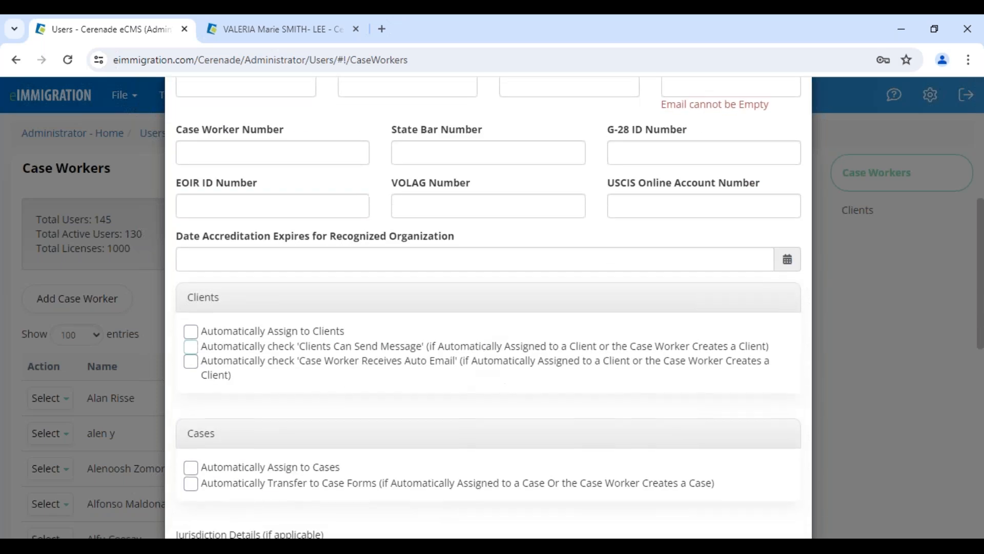
scroll(492, 416, down, 4)
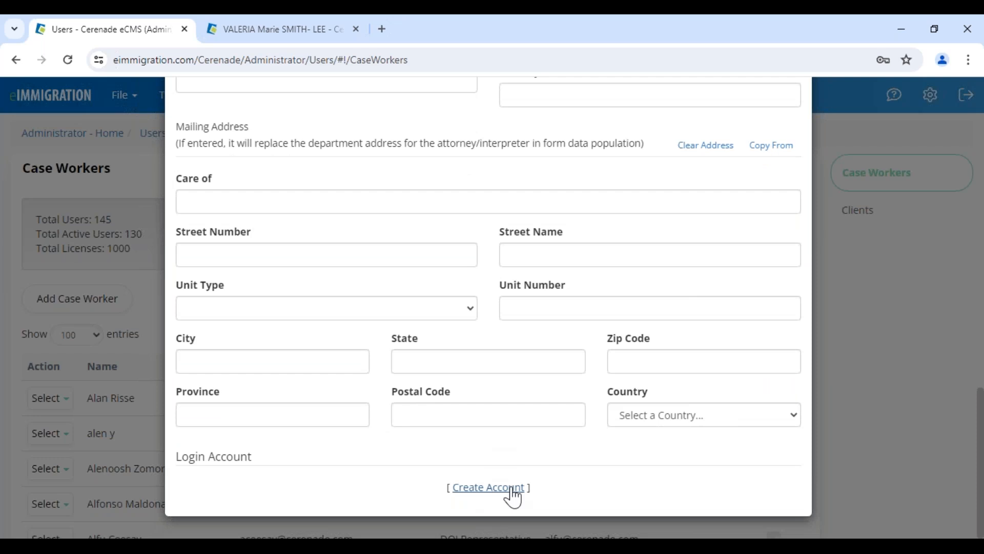
scroll(488, 405, up, 12)
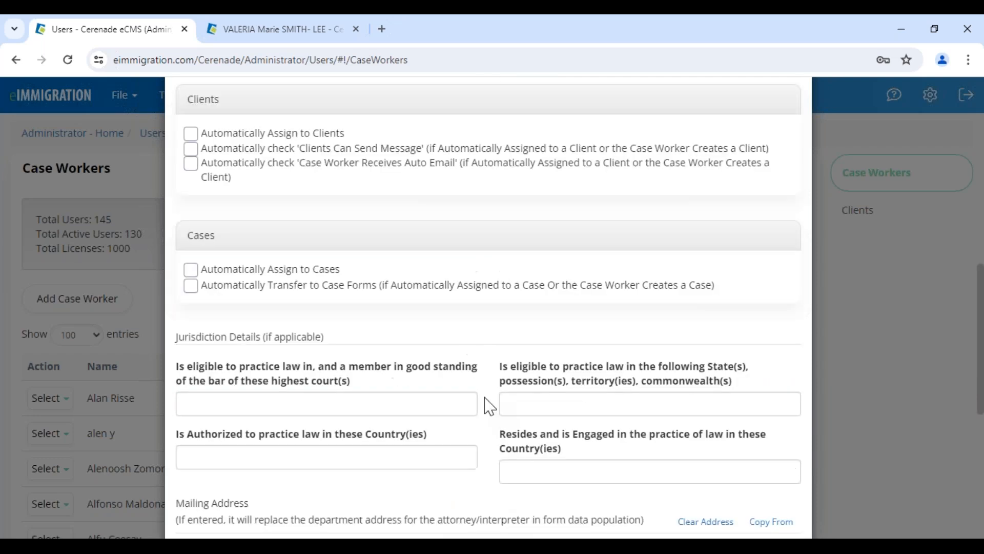
scroll(471, 186, up, 4)
click(453, 251)
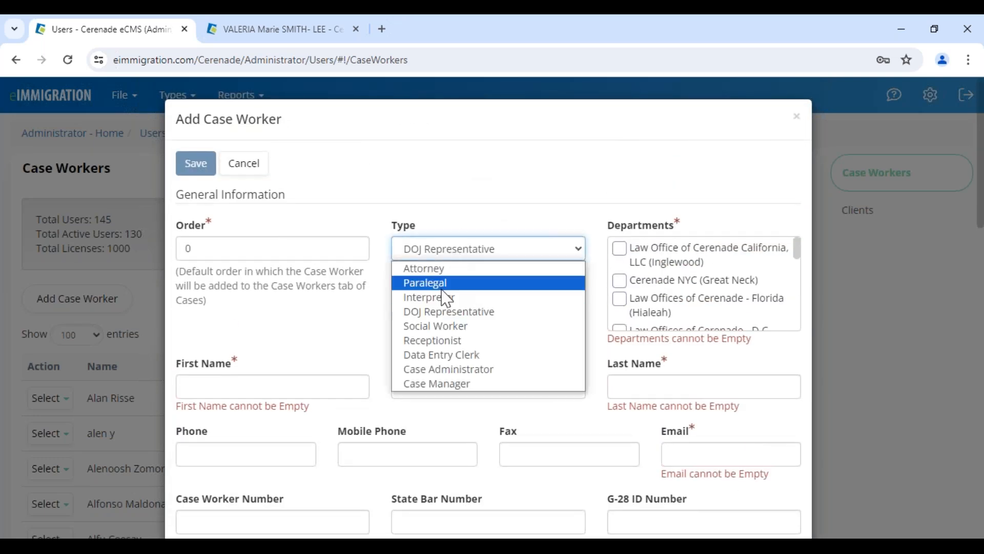
click(443, 267)
click(439, 321)
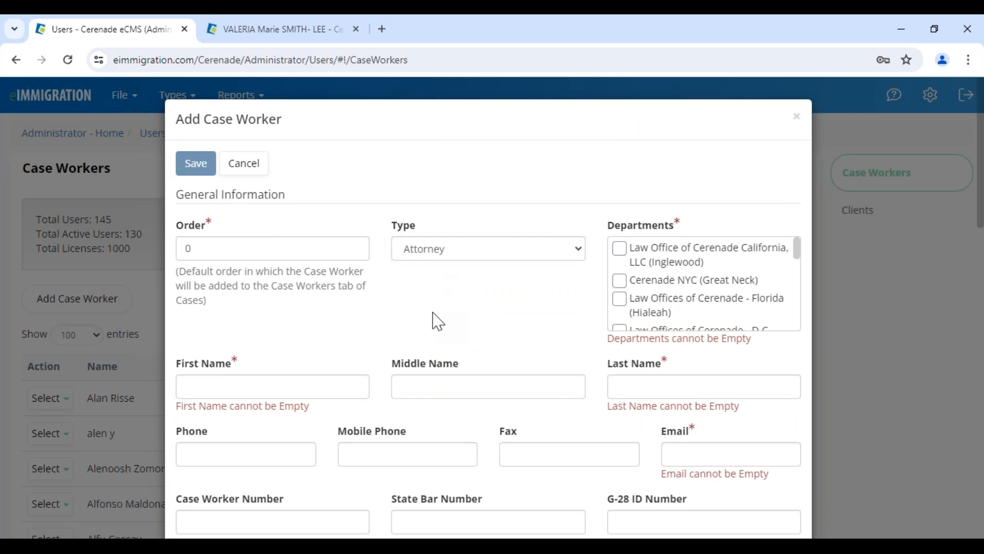
scroll(438, 338, down, 15)
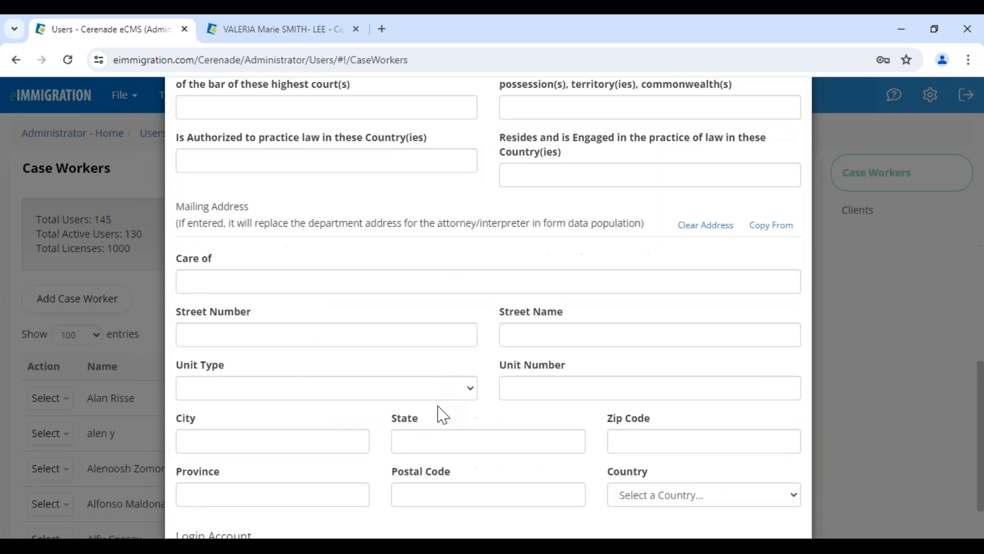
scroll(445, 435, down, 2)
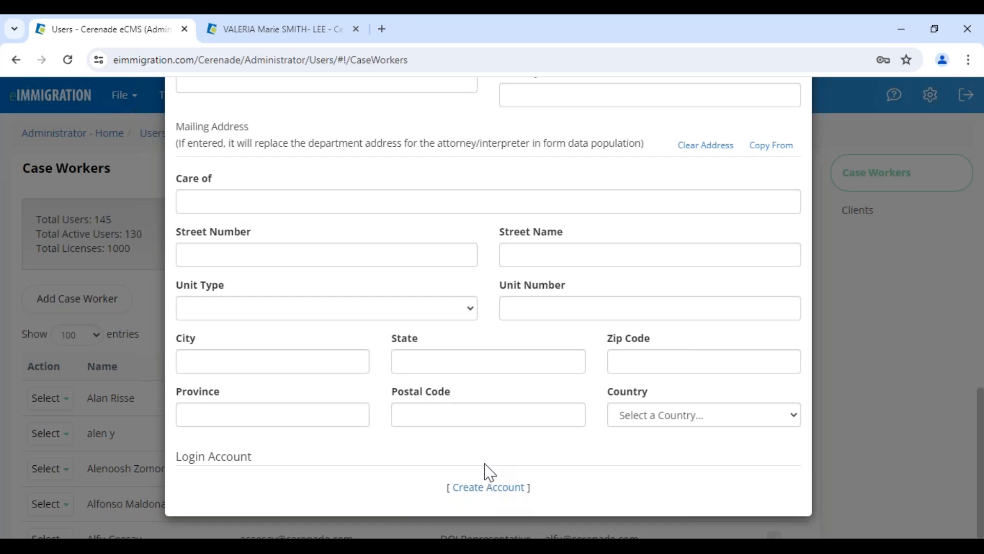
scroll(481, 451, up, 17)
drag(204, 119, 365, 141)
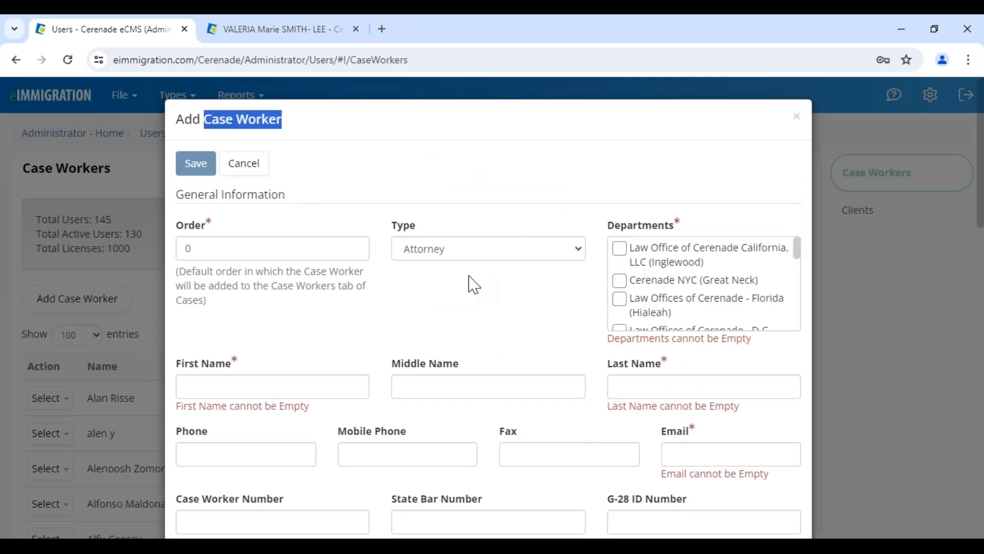
scroll(423, 389, down, 4)
scroll(466, 422, down, 13)
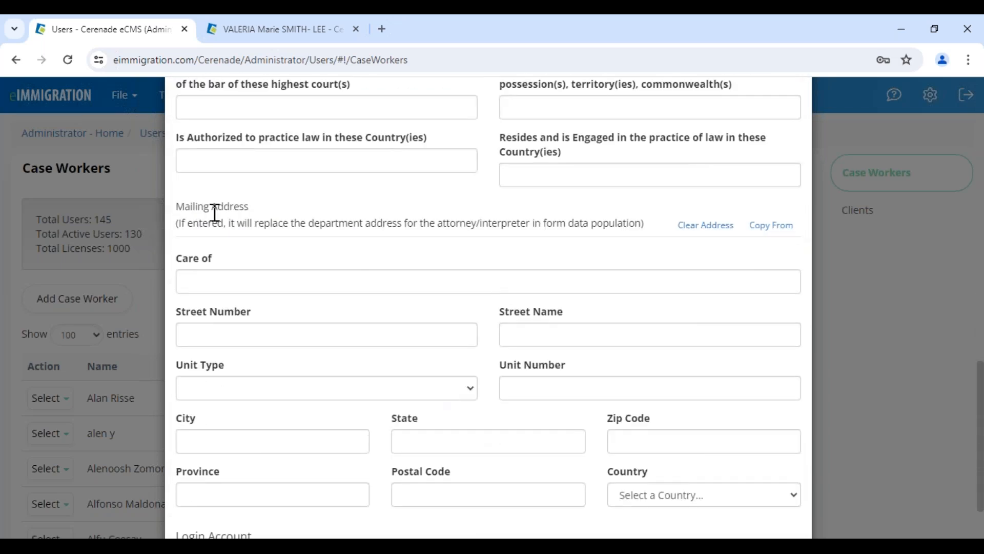
scroll(354, 340, down, 2)
scroll(358, 356, up, 9)
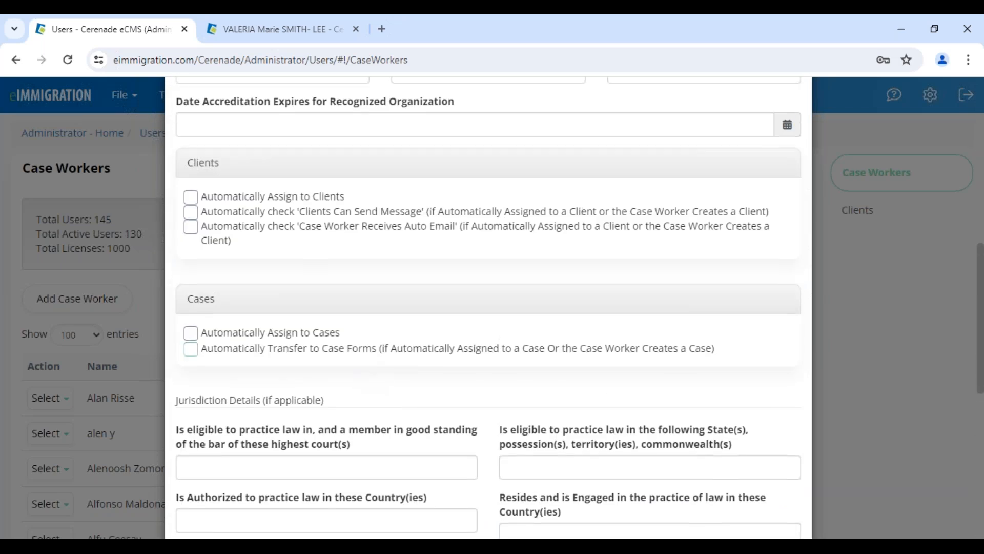
drag(177, 400, 355, 402)
scroll(379, 405, up, 1)
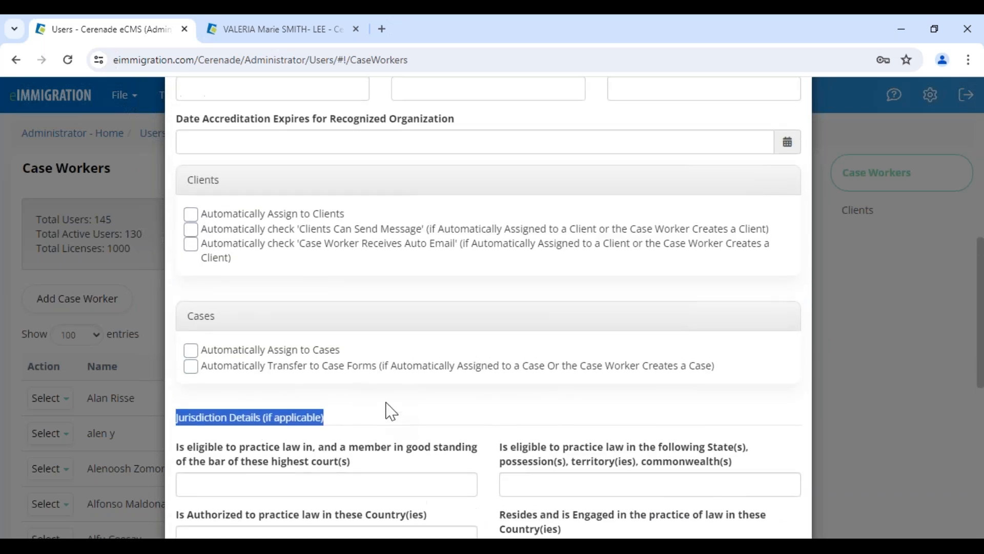
scroll(391, 410, up, 10)
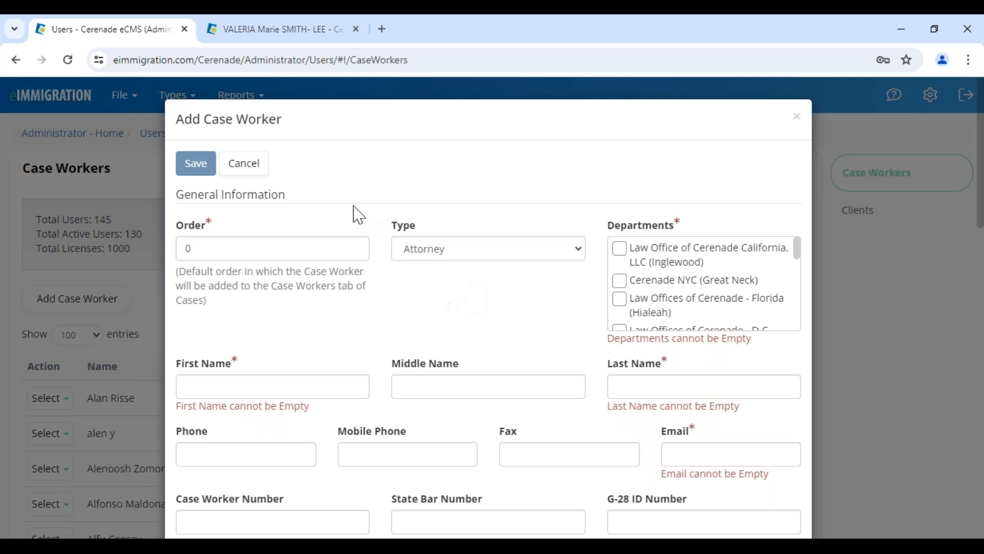
click(243, 165)
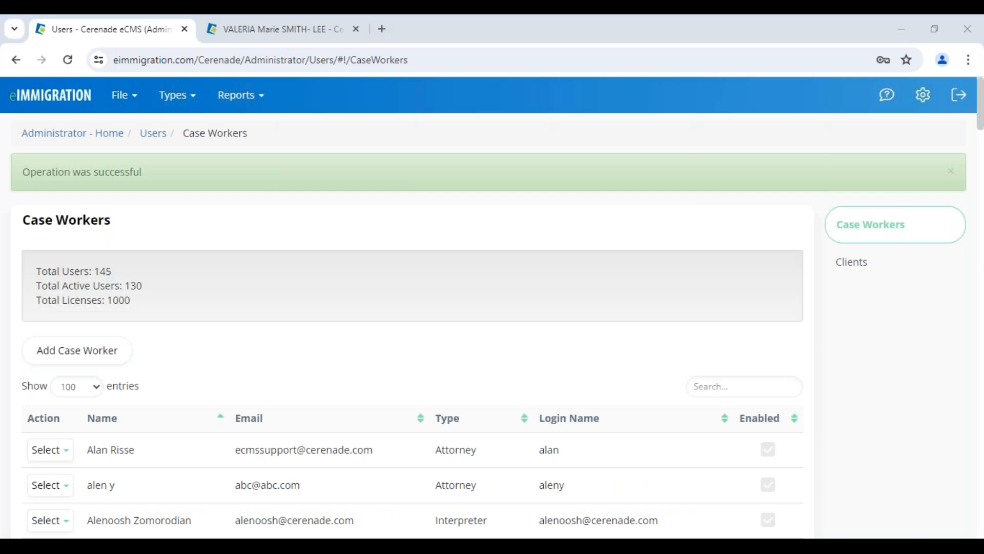
Return to the client's Create Case Wizard tab
click(289, 35)
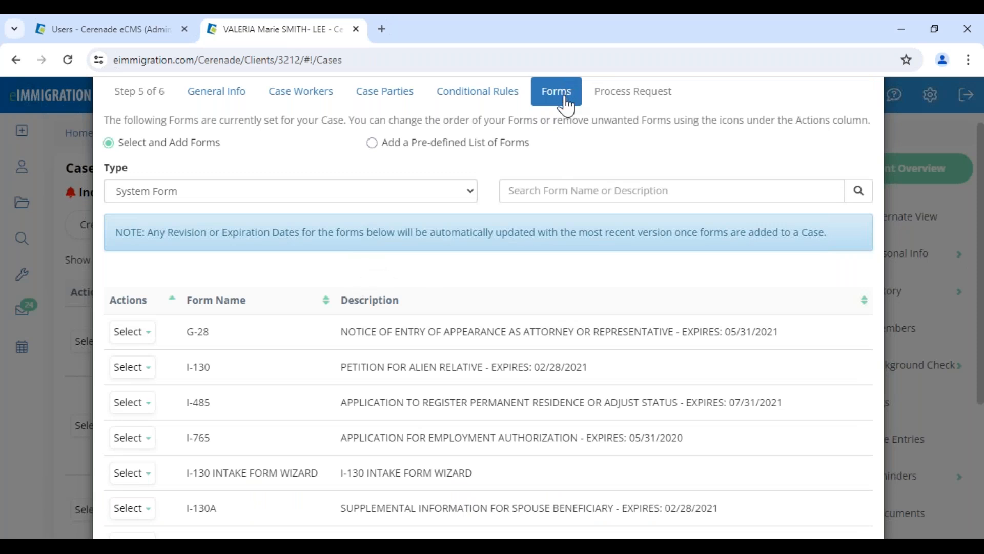
scroll(281, 200, up, 2)
drag(142, 123, 282, 123)
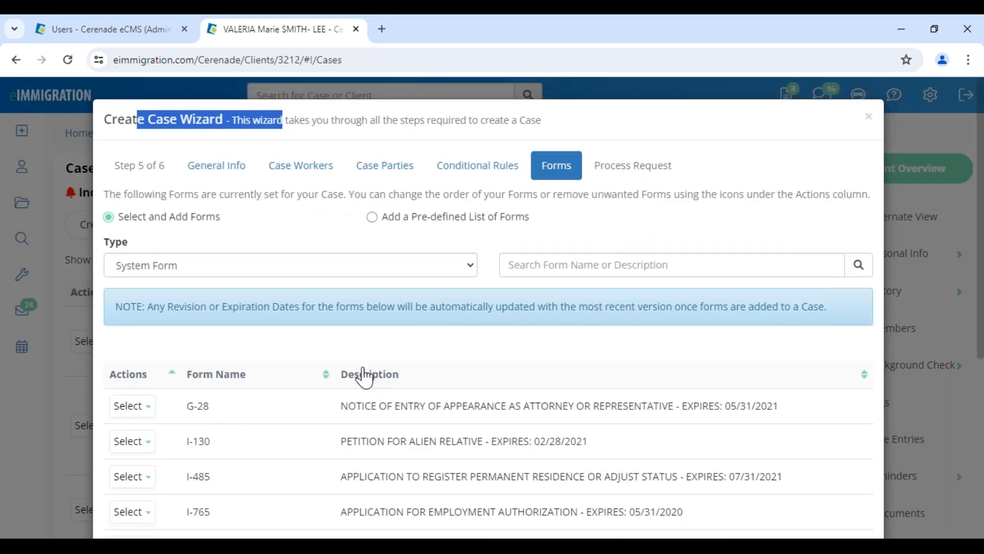
scroll(303, 376, down, 4)
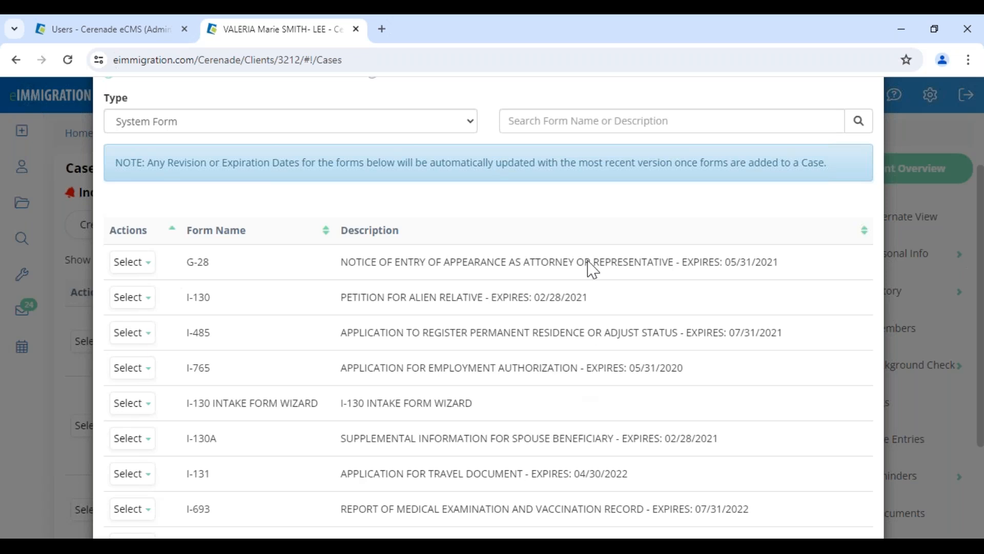
Search the forms for 130, after trying 260 and I130, and pick a match
click(567, 127)
text(260)
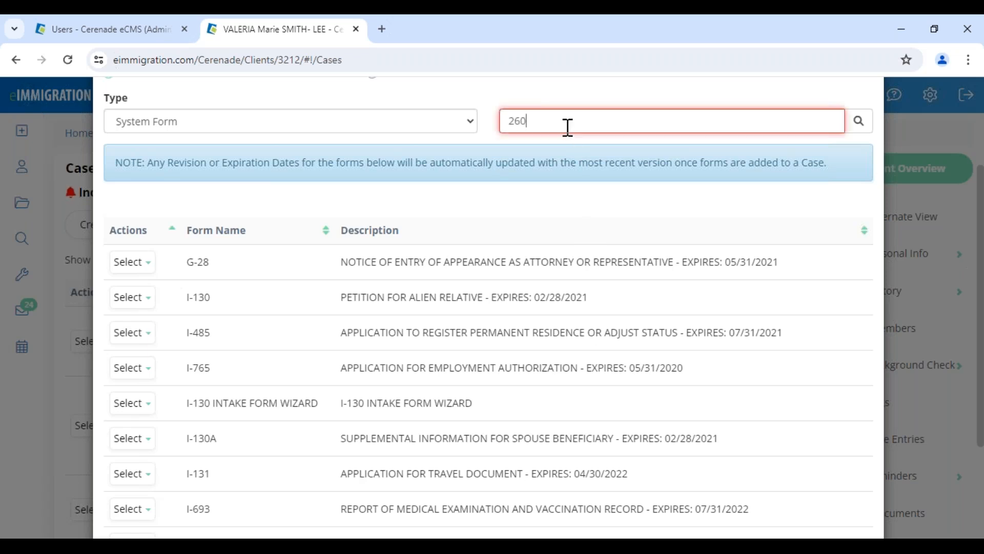
drag(584, 121, 446, 116)
key(BackSpace)
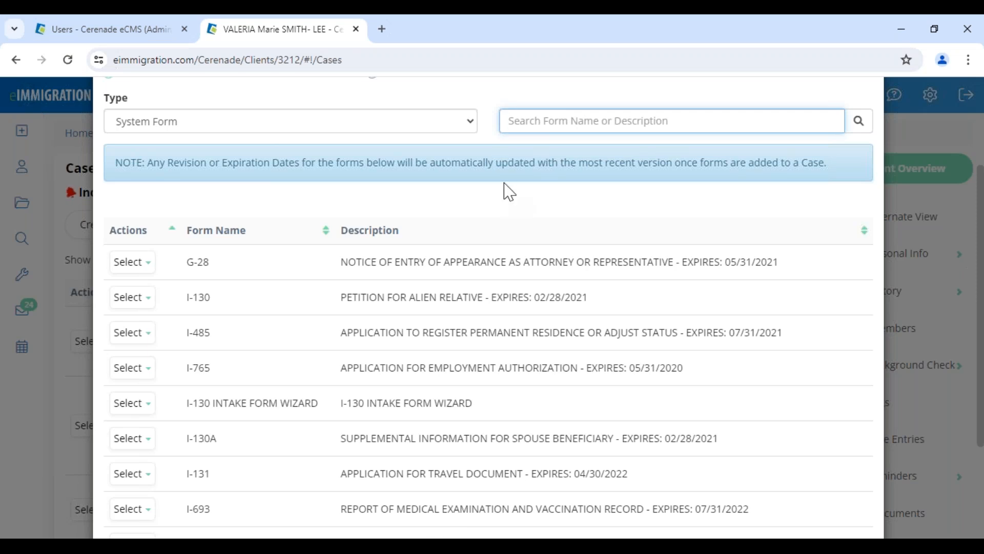
text(I130)
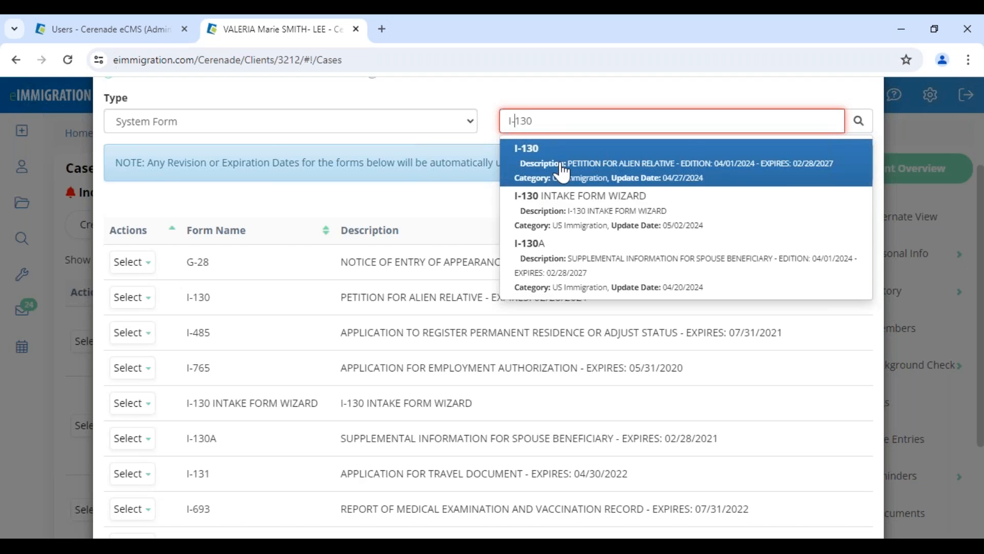
key(ctrl+a)
text(130)
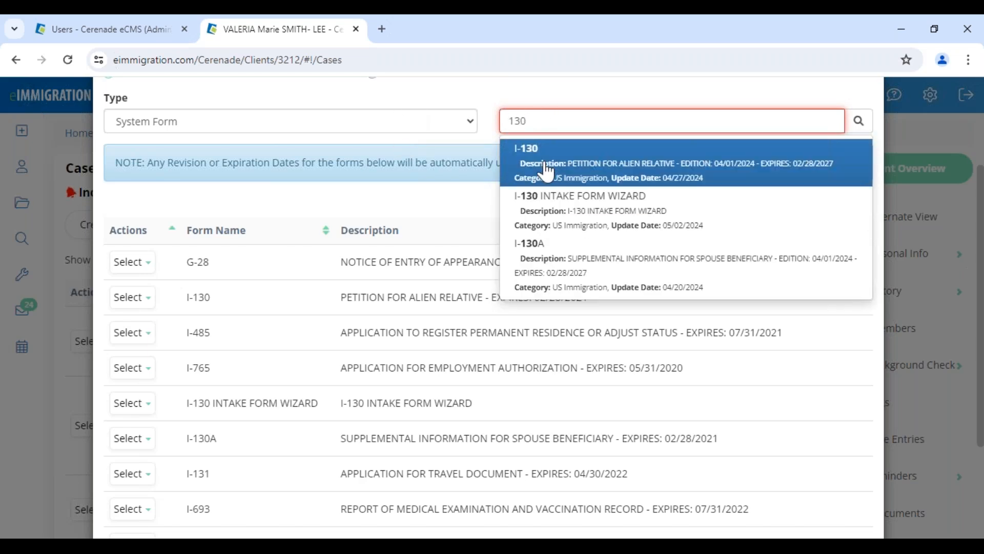
click(546, 271)
scroll(830, 484, down, 3)
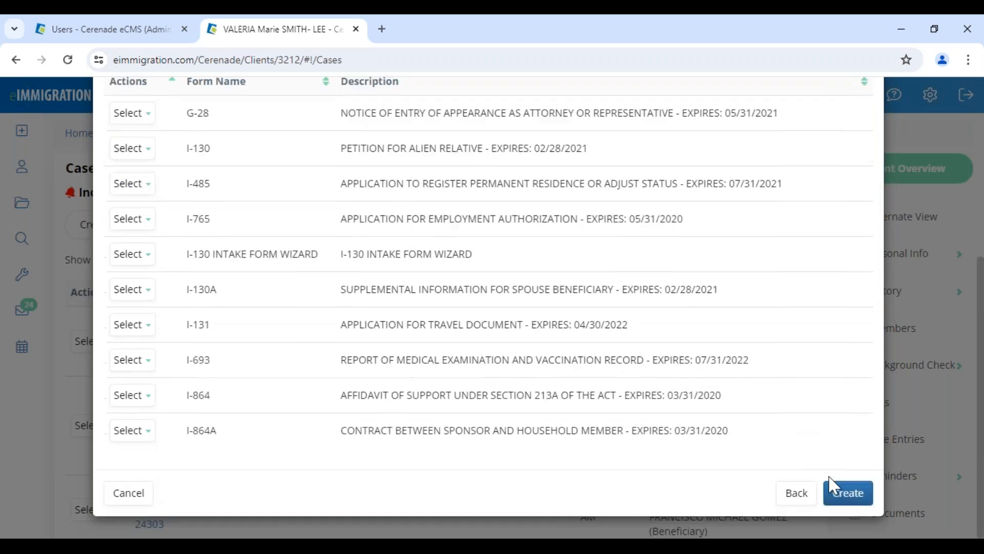
Create the IV & AOS (1-Step) Family-Based case and review its heading
click(835, 489)
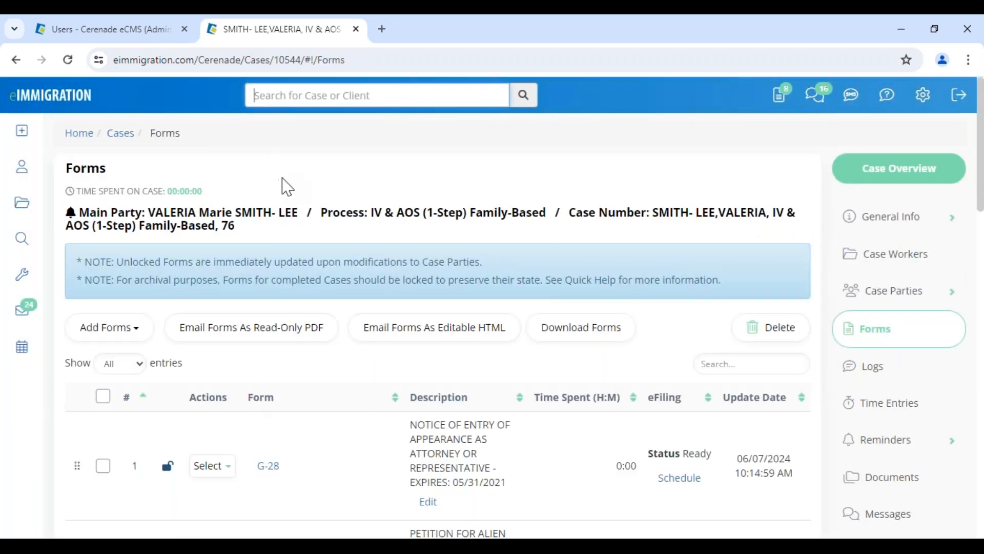
drag(346, 212, 784, 214)
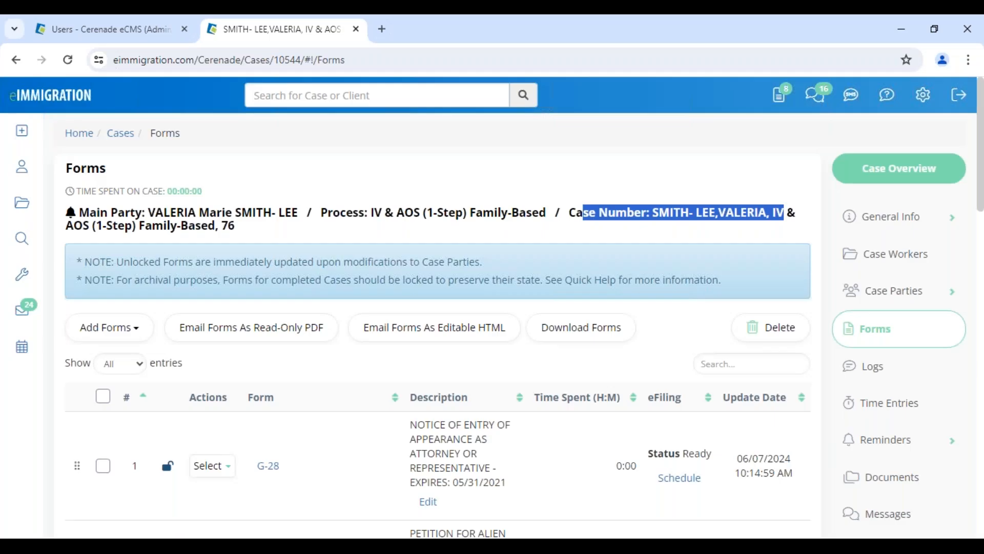
click(241, 165)
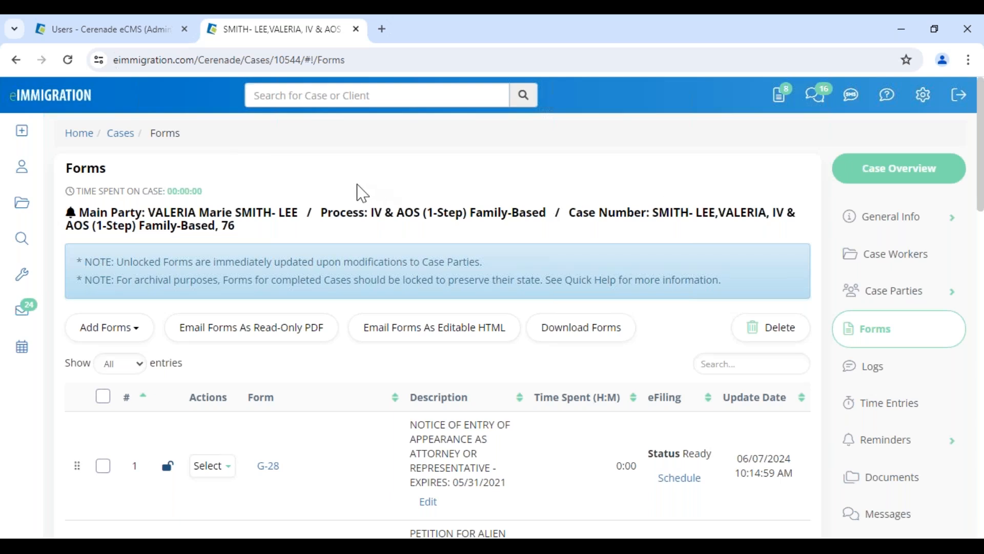
Open the main party's client record, dismiss its alerts, and show its Reminders
click(258, 222)
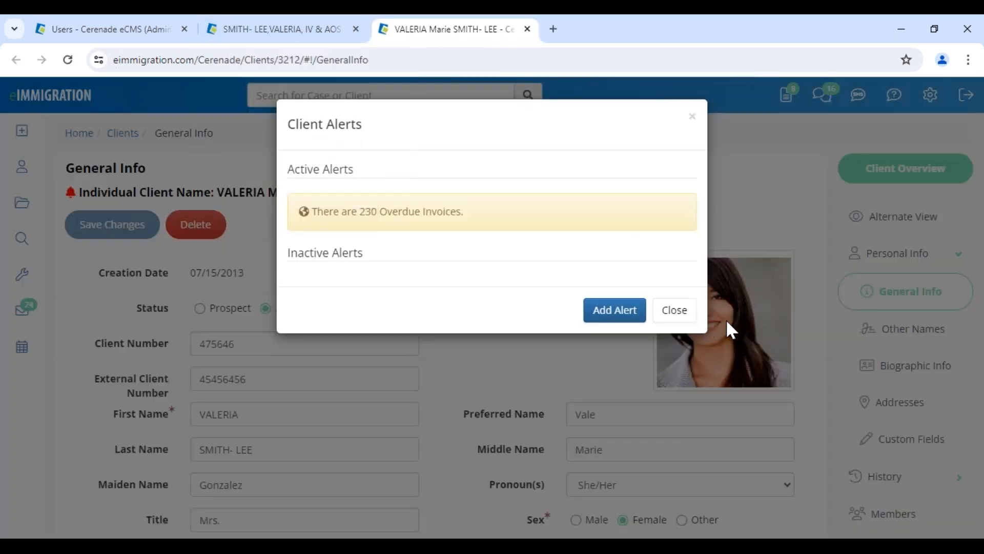
click(675, 310)
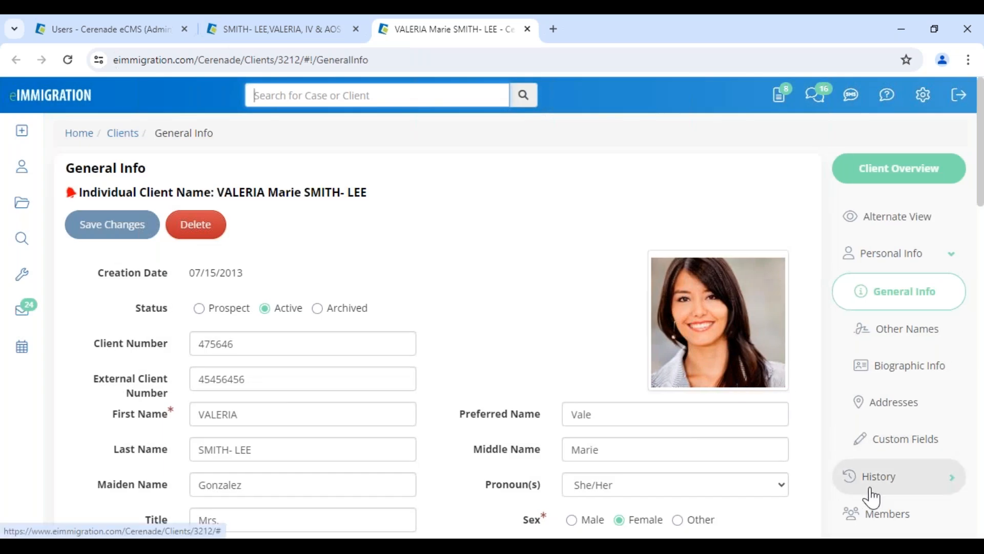
scroll(876, 480, down, 3)
click(901, 516)
scroll(900, 451, down, 3)
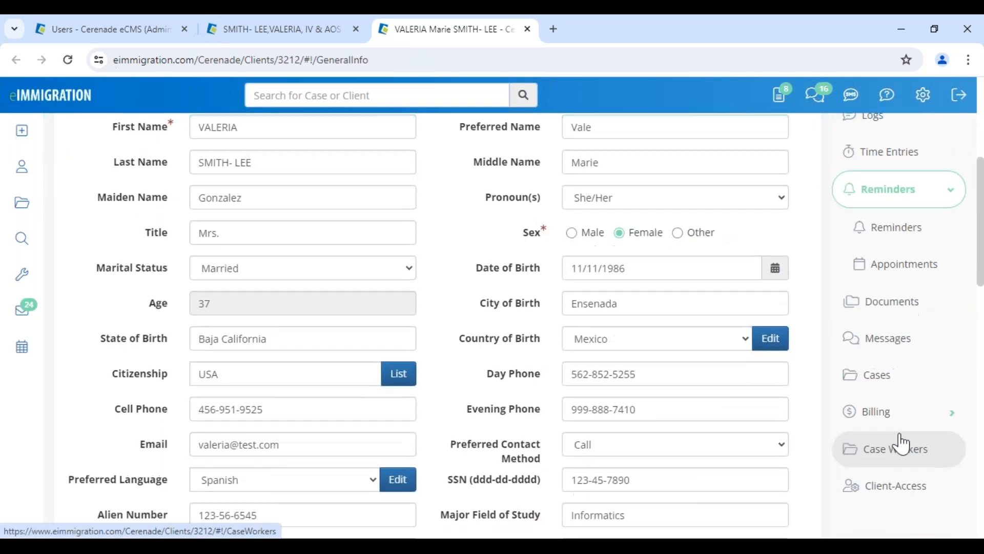
click(895, 237)
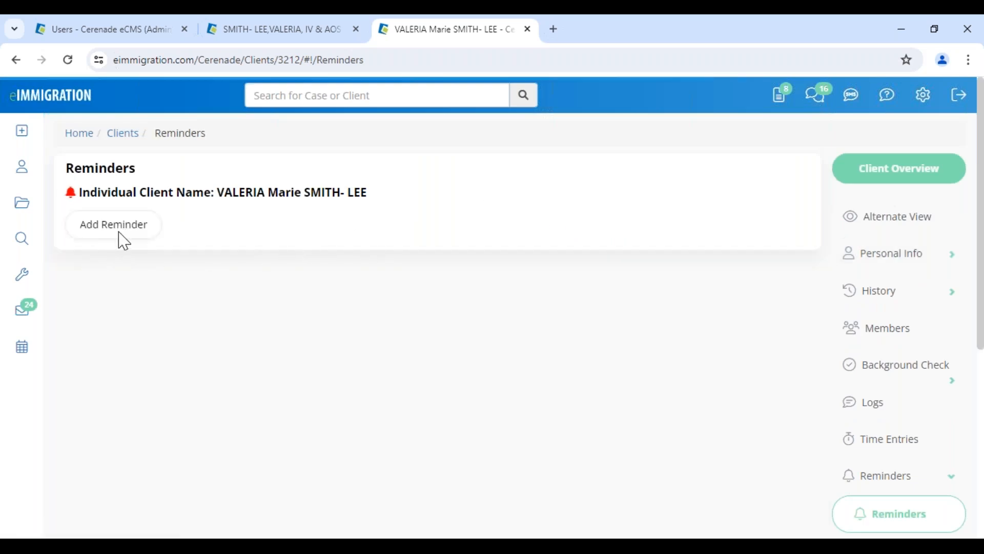
Add a reminder with category RFE related and due date 06/28/2024
click(87, 226)
click(272, 178)
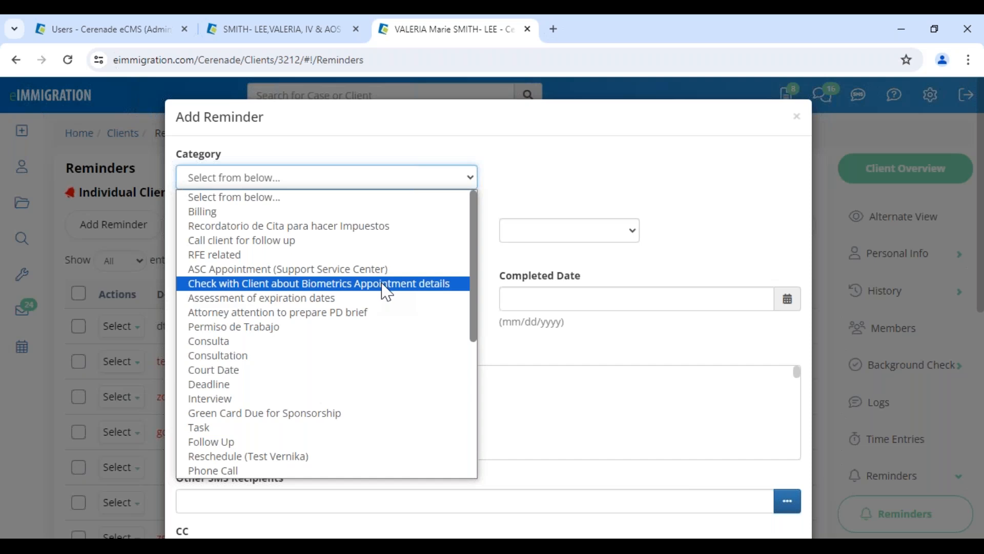
click(246, 255)
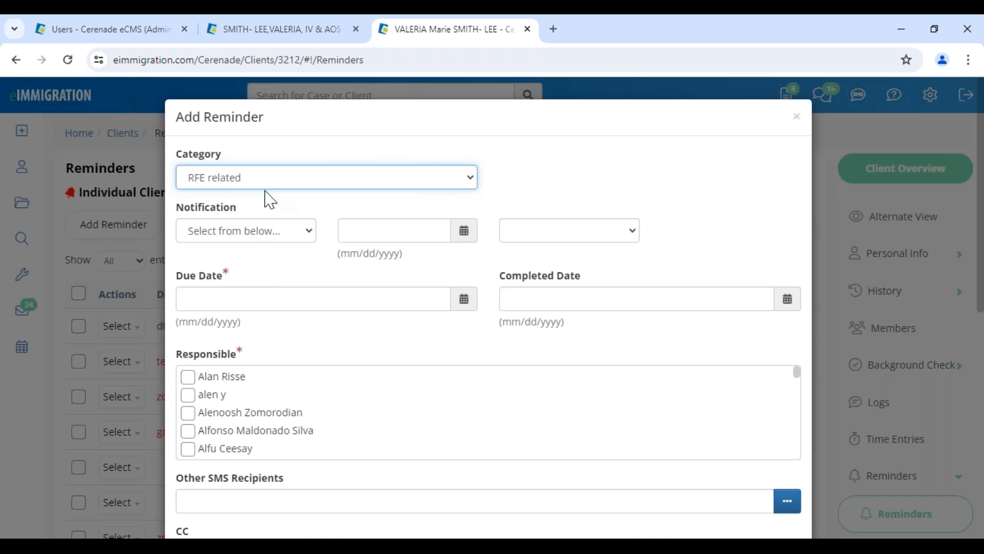
click(250, 300)
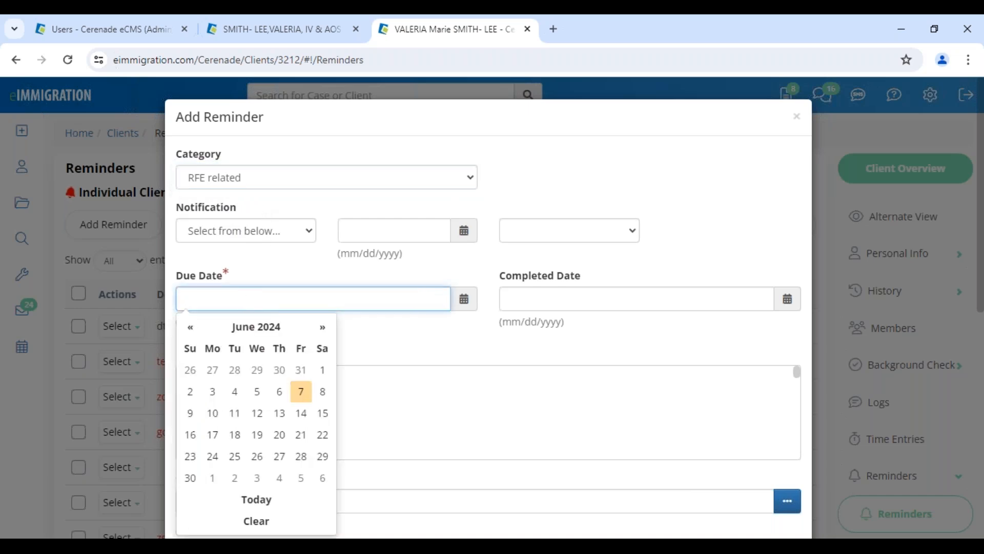
click(301, 455)
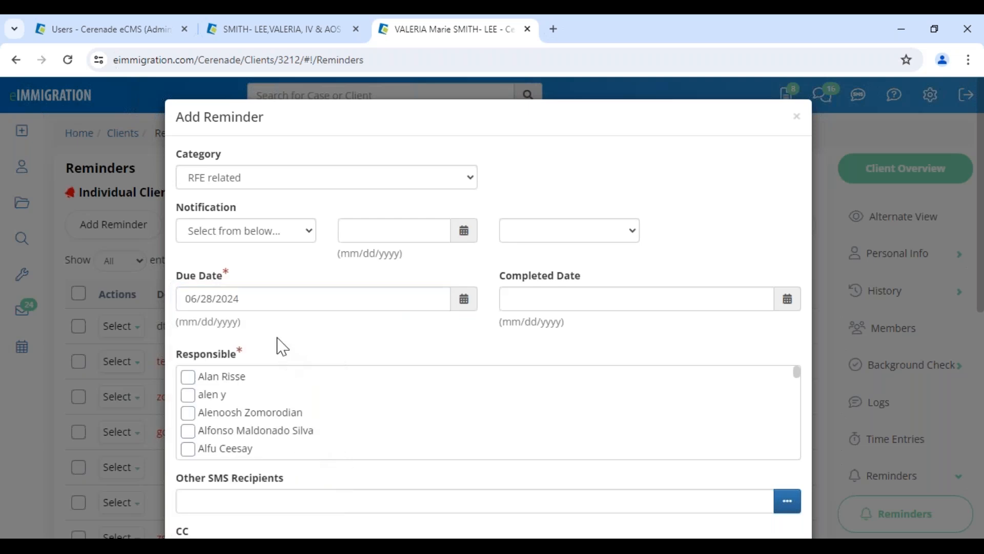
Set an Email notification for 06/25/2024 at 08:30 AM
click(213, 235)
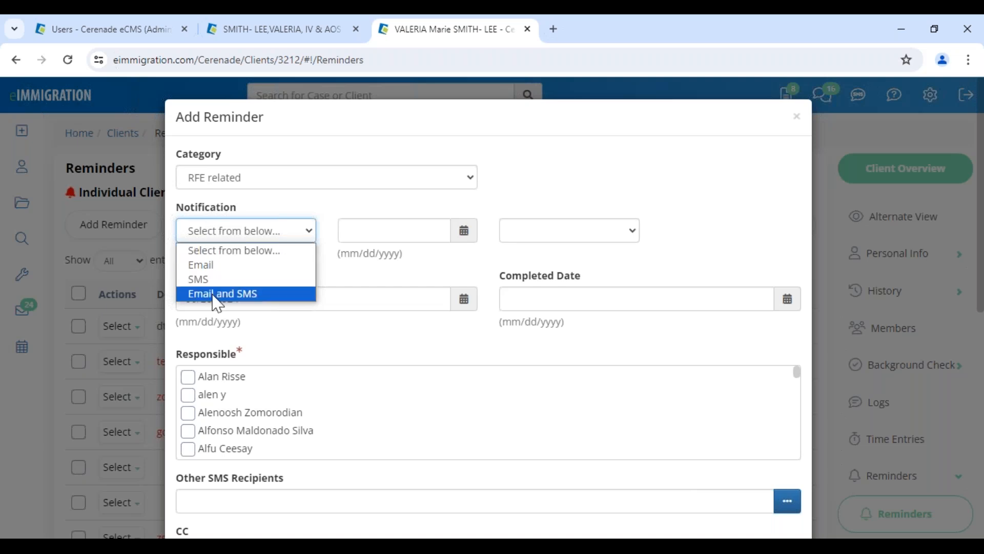
click(211, 267)
click(465, 234)
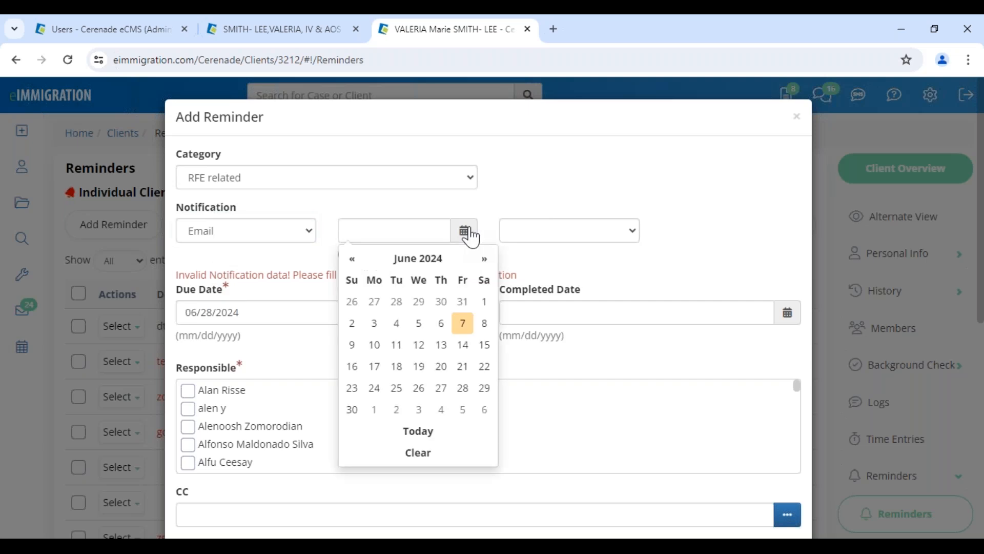
click(397, 390)
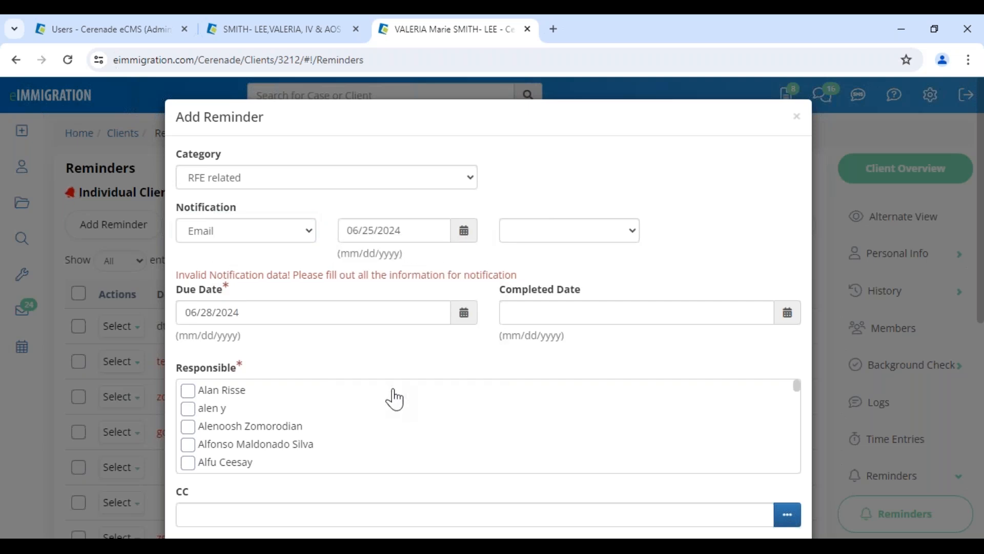
click(530, 233)
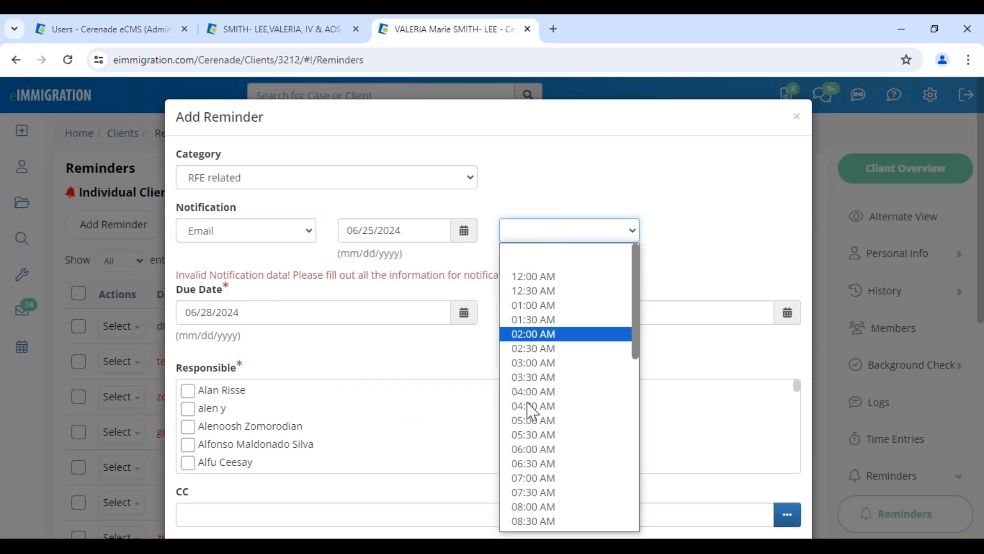
click(533, 521)
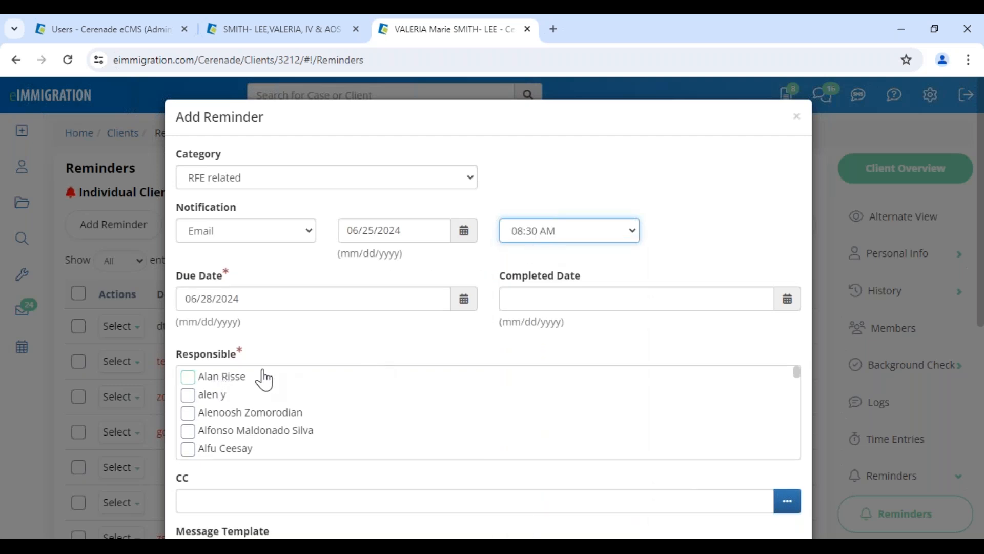
drag(497, 278, 622, 279)
click(625, 280)
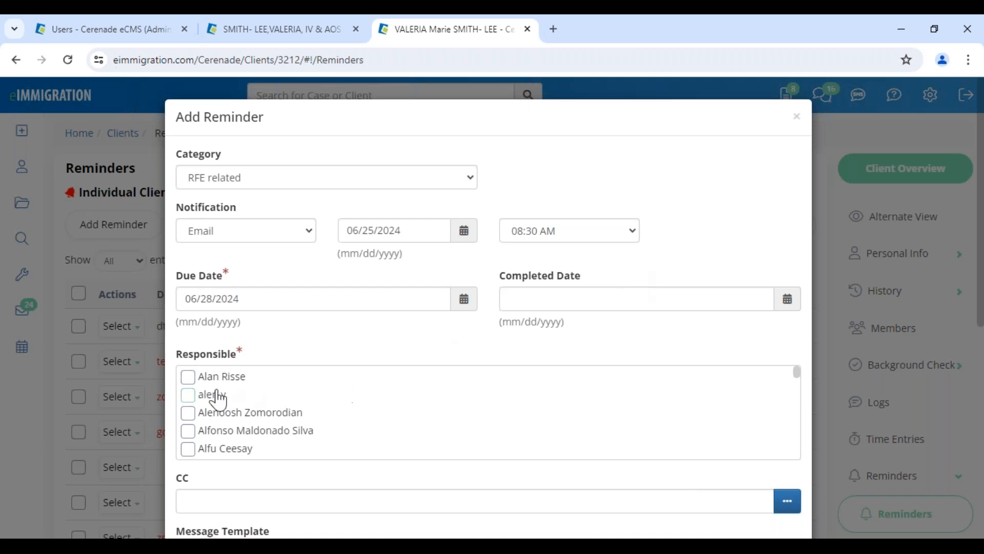
Tick one caseworker as responsible for the reminder
scroll(206, 396, down, 1)
scroll(190, 430, down, 10)
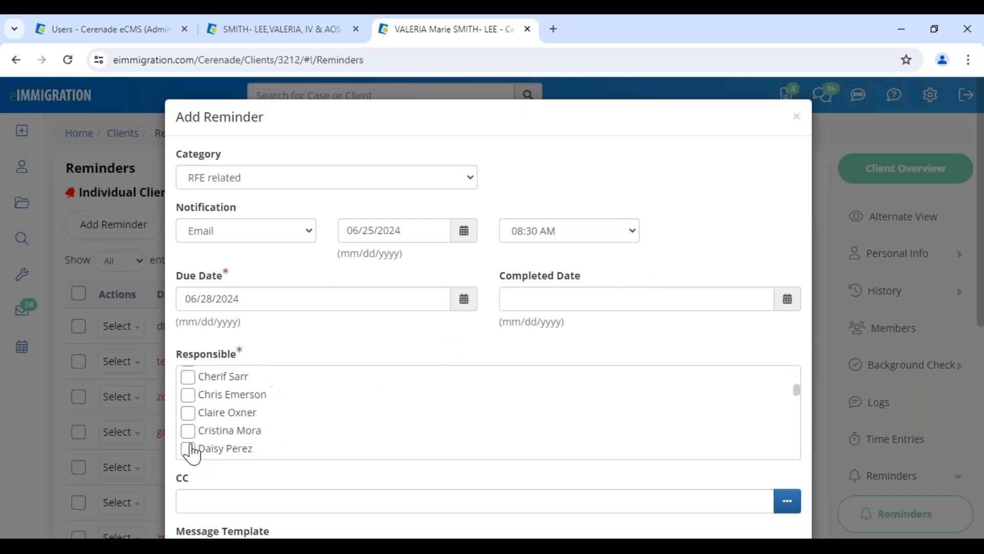
scroll(192, 453, down, 15)
scroll(192, 441, up, 2)
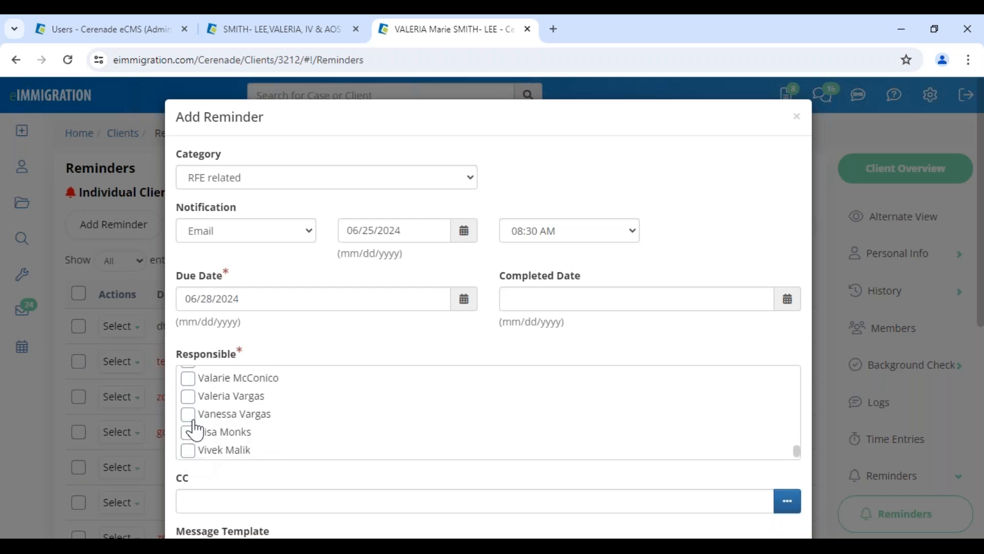
click(188, 431)
scroll(209, 459, down, 3)
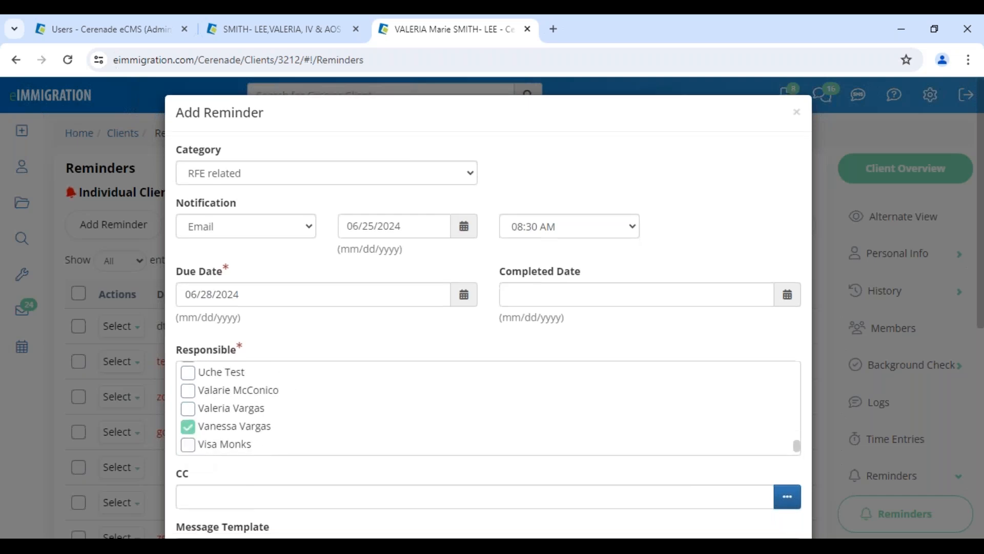
drag(186, 339, 229, 342)
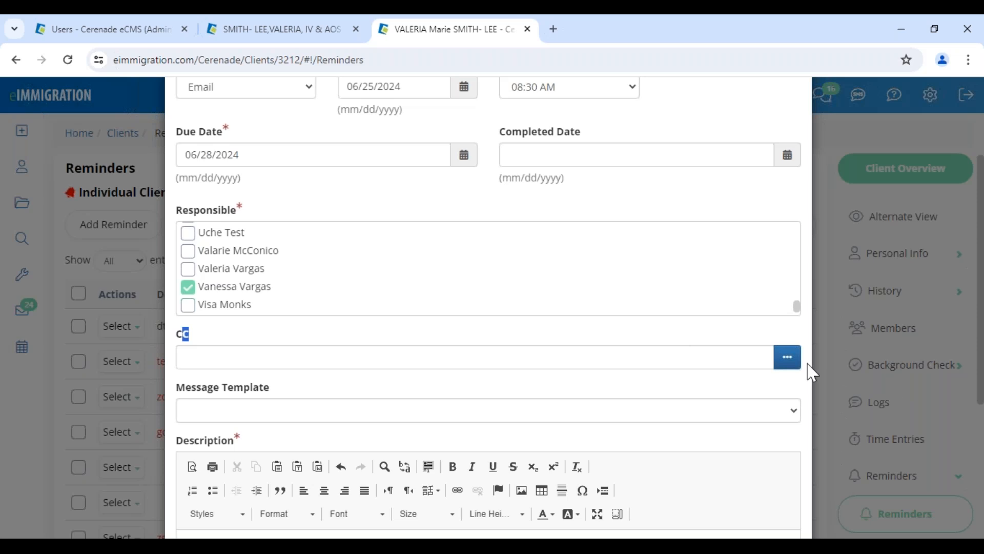
Add the client's email address to the reminder's CC recipients
click(789, 358)
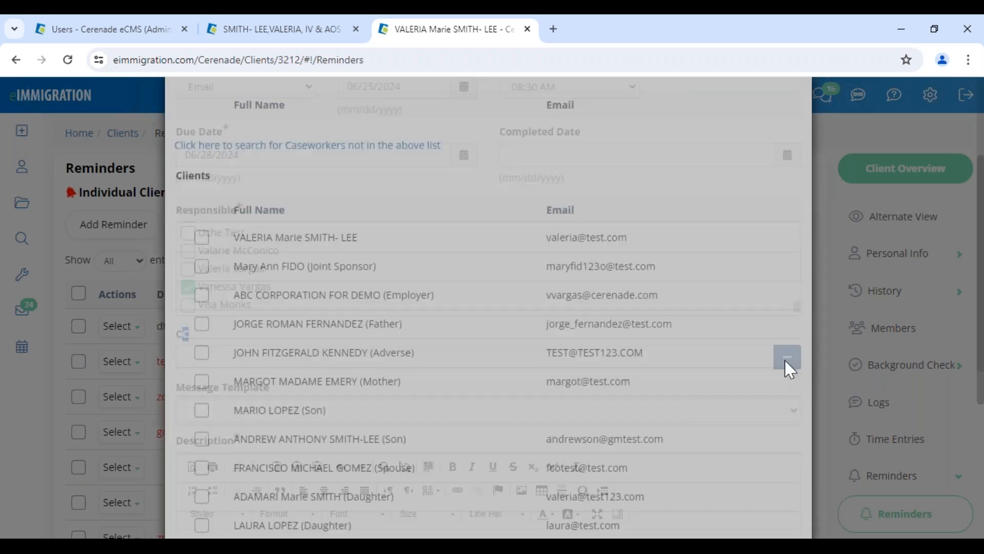
scroll(217, 367, down, 20)
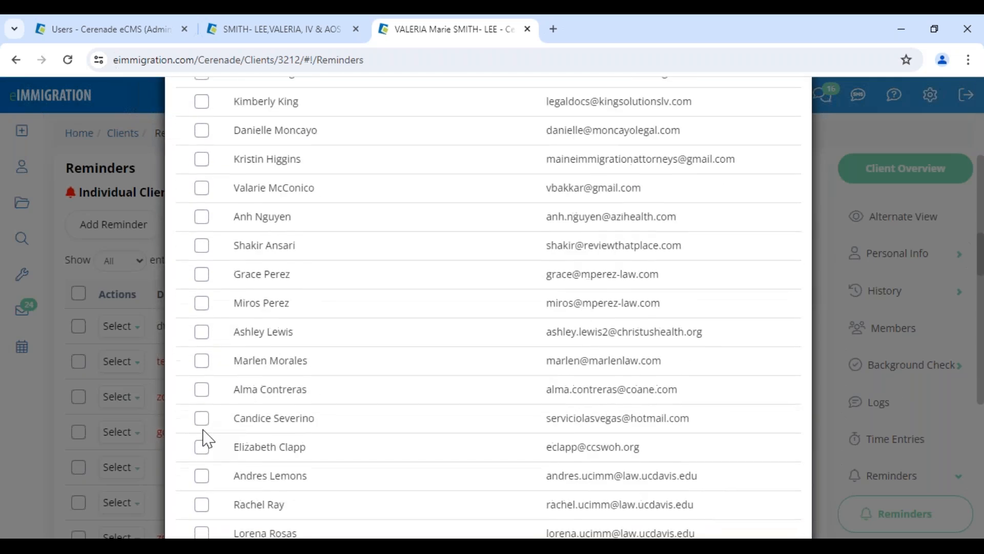
scroll(202, 474, down, 10)
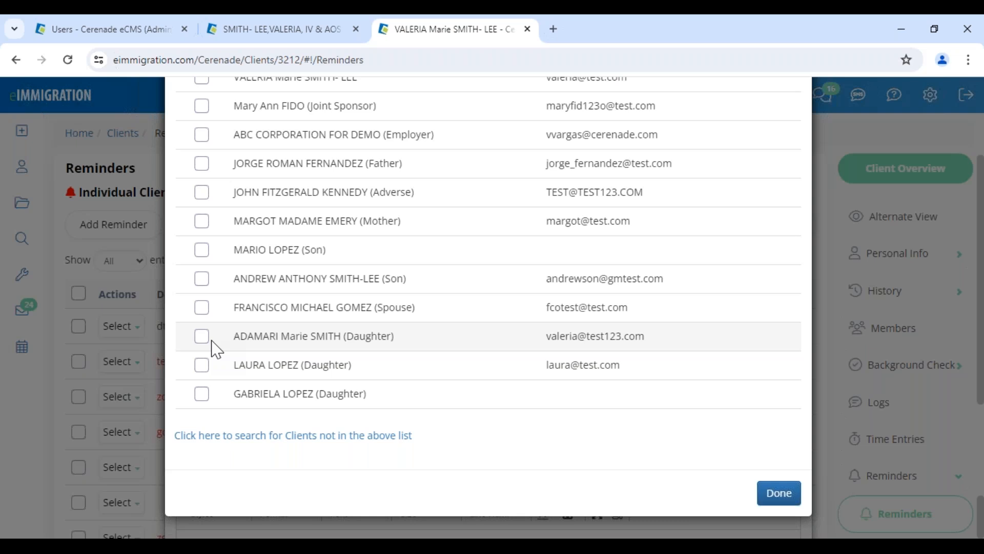
scroll(220, 307, up, 3)
click(202, 221)
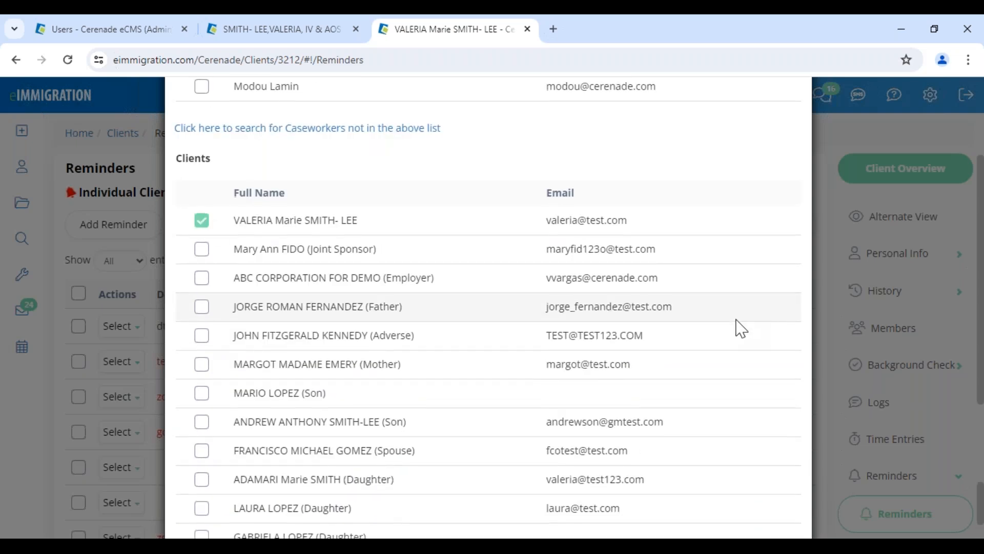
scroll(736, 325, down, 5)
click(774, 493)
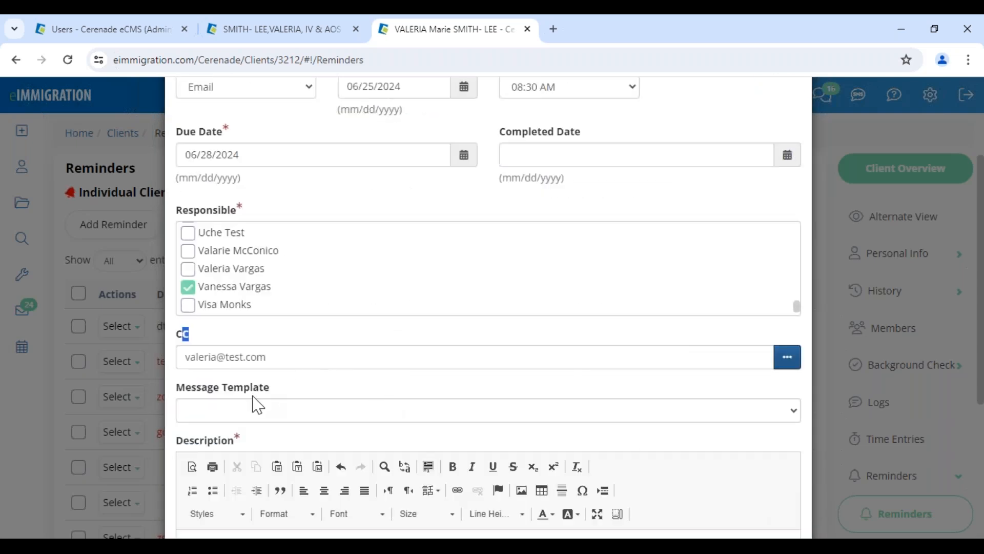
click(183, 393)
drag(178, 389, 271, 385)
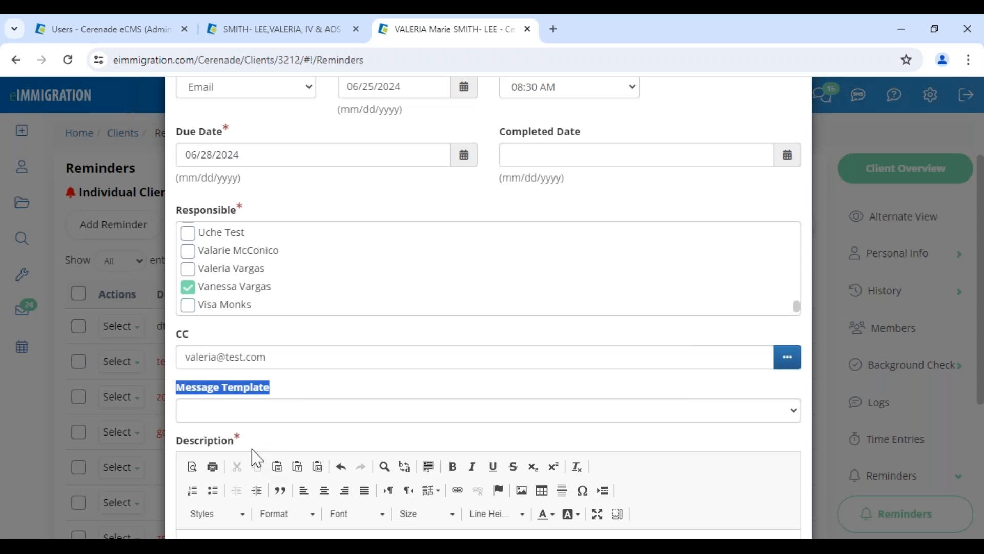
scroll(250, 455, down, 4)
click(289, 376)
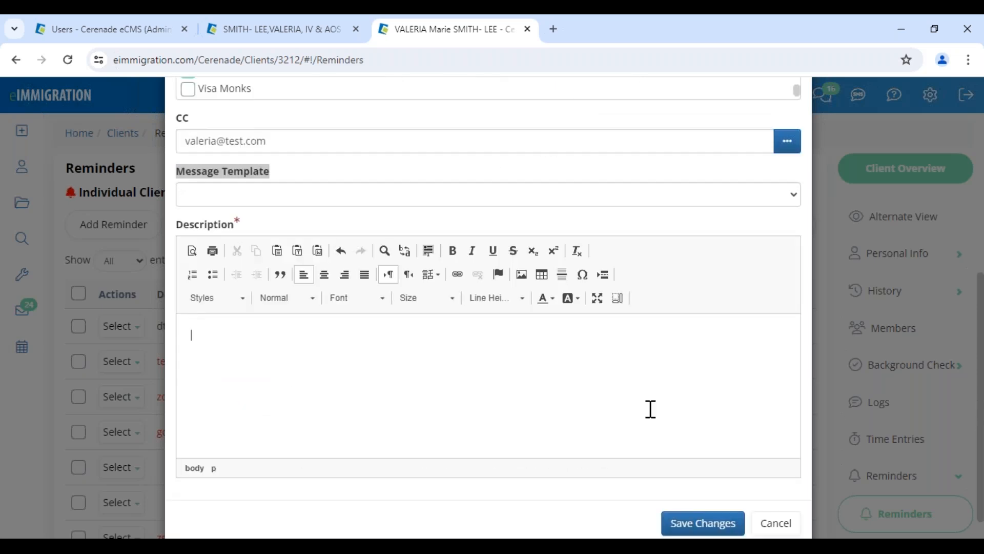
Return to the first tab's Administrator - Home page
click(108, 33)
click(124, 94)
click(23, 135)
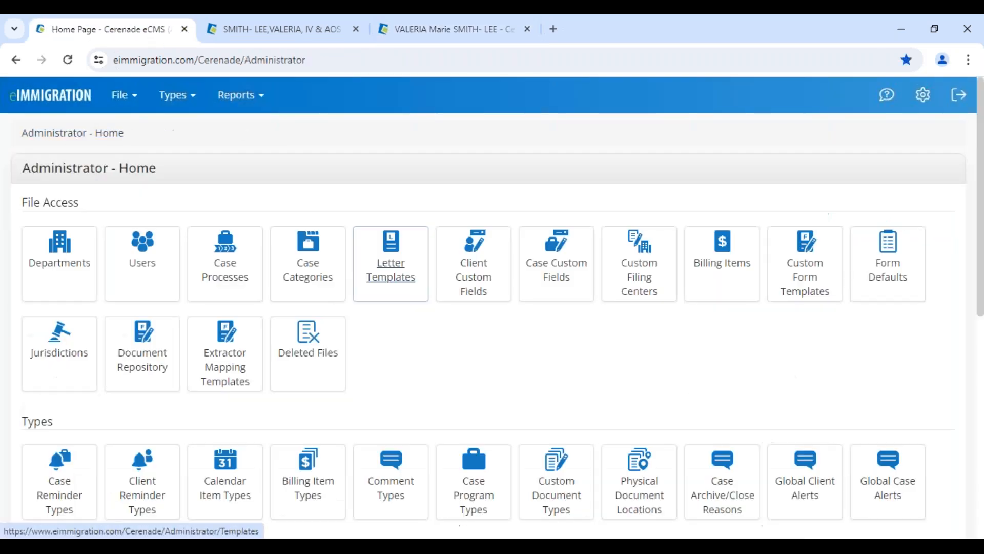
Create letter template 'REMINDER for RFE' with body 'Reminder for RFE - prepare - bring doc' and save it
click(396, 274)
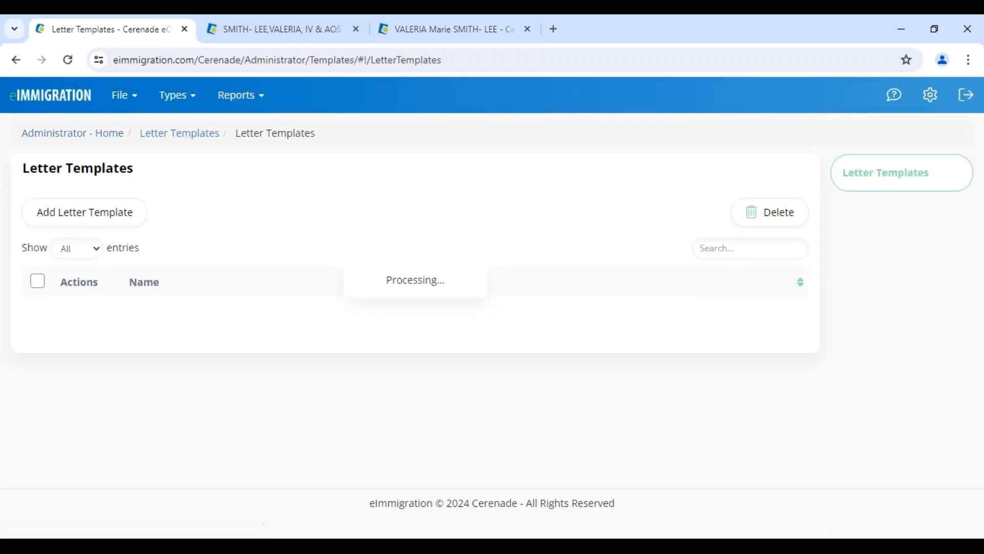
click(118, 220)
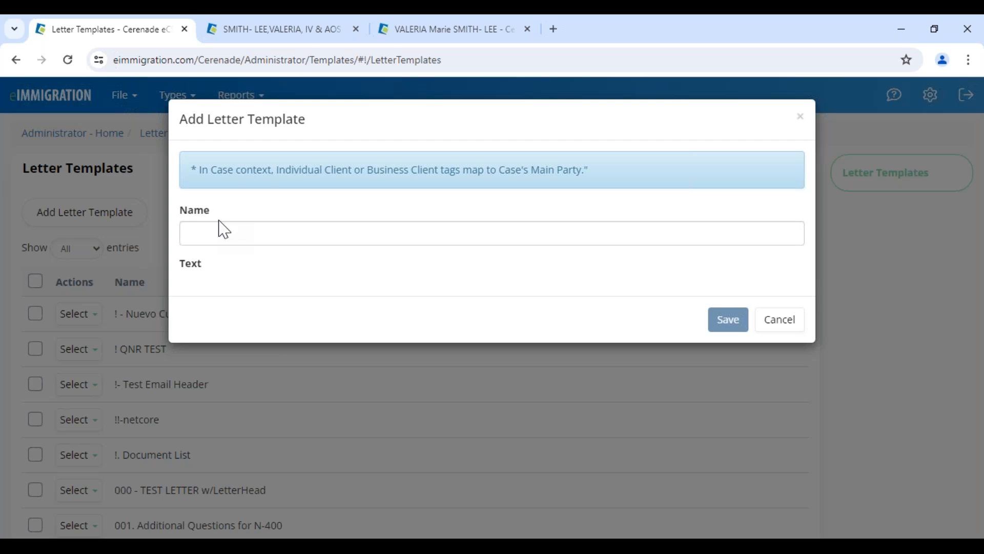
click(221, 230)
text(REMINDER)
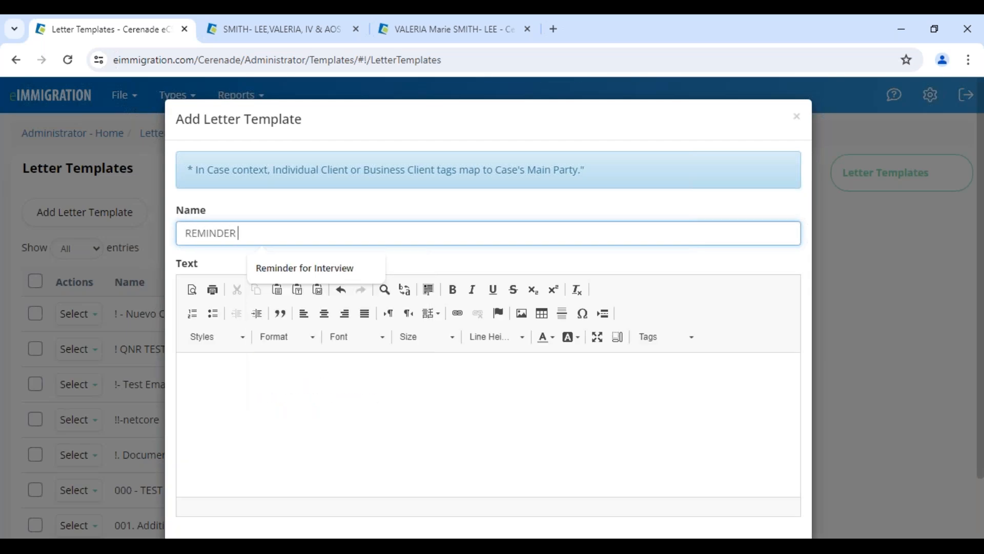
text( for RFE)
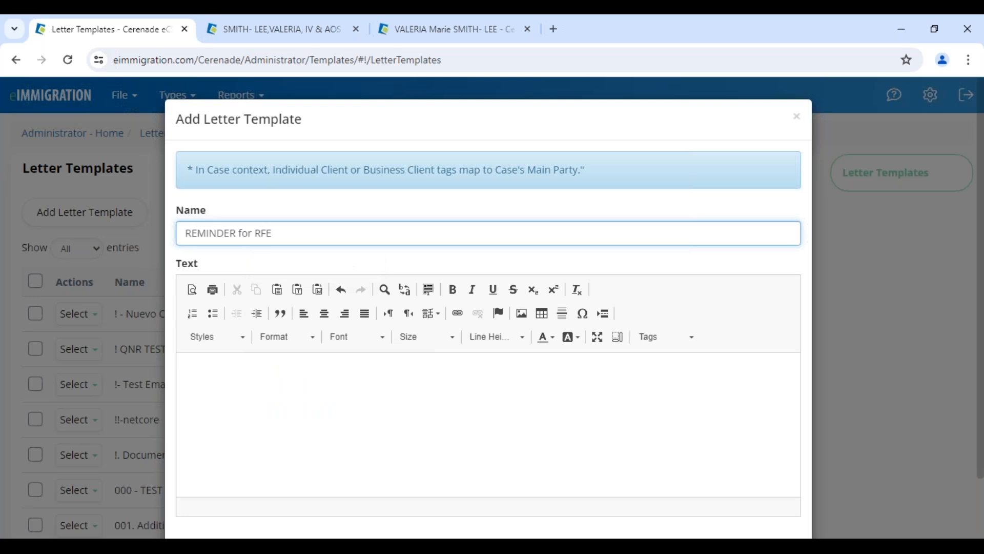
click(270, 412)
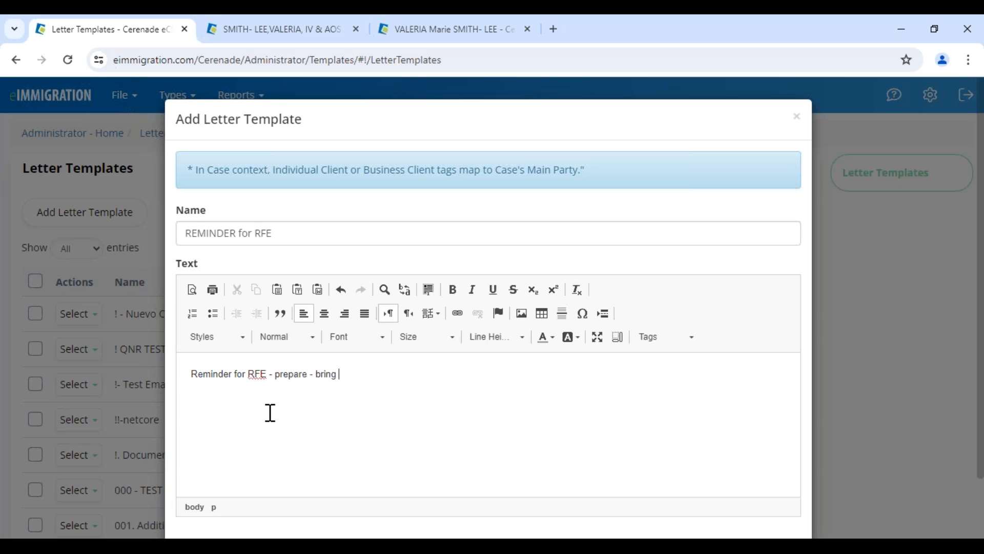
scroll(479, 380, down, 2)
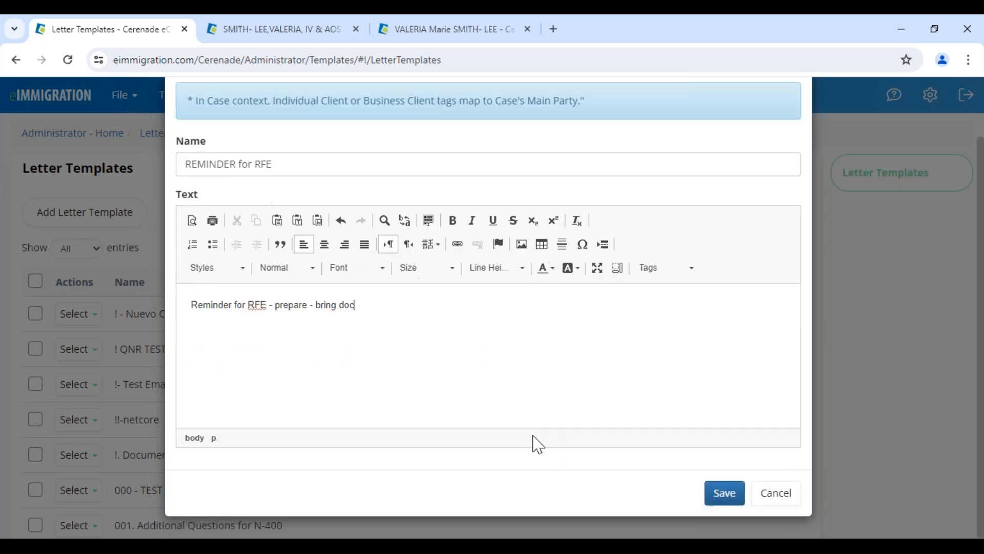
click(716, 503)
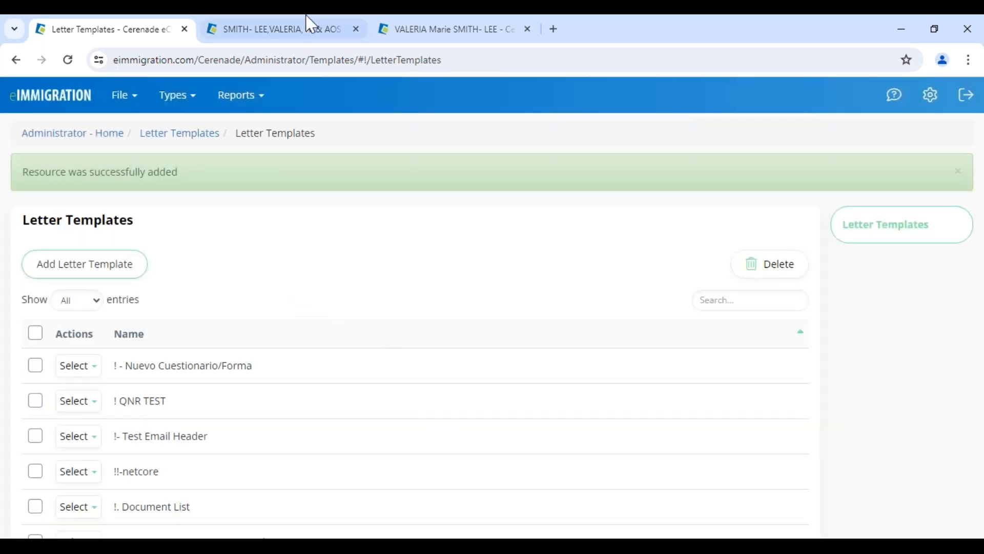
On the client's Reminders tab, choose the '! - Nuevo Cuestionario/Forma' message template
click(310, 32)
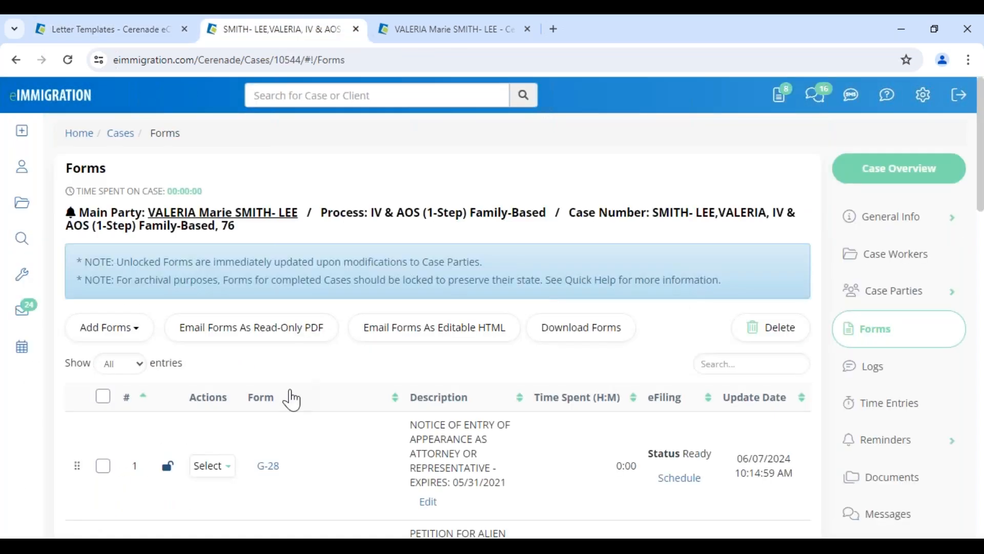
click(464, 30)
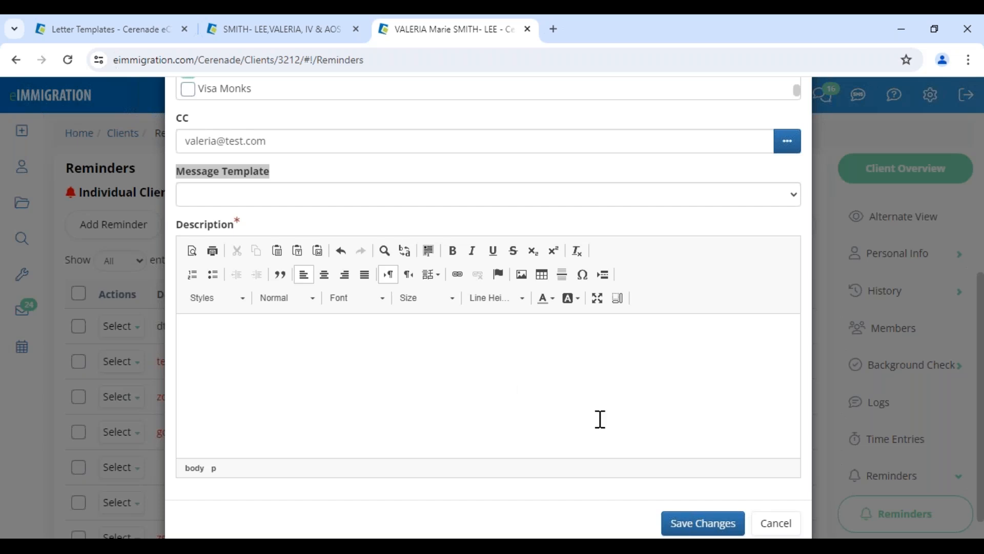
click(241, 194)
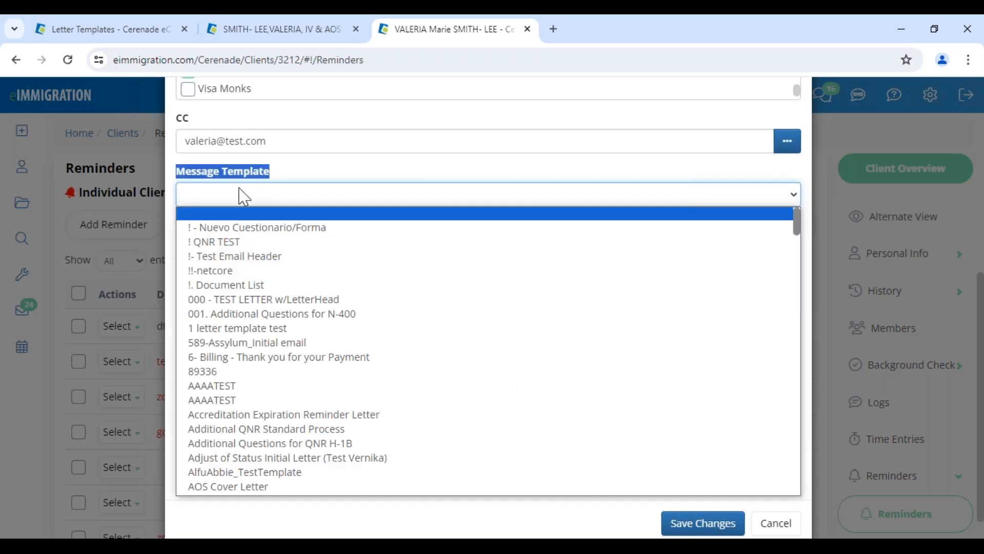
click(255, 227)
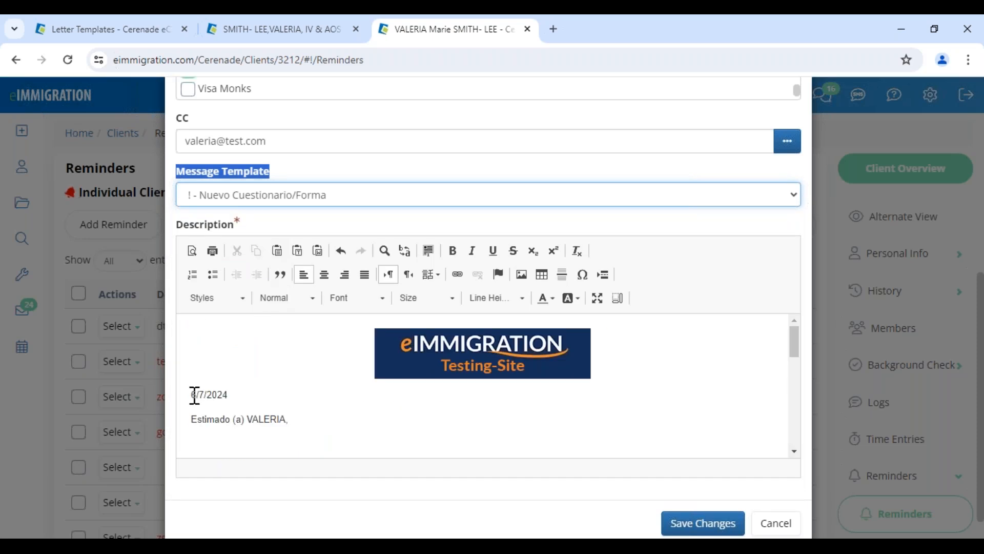
Review the letter's date and greeting, save the reminder, and bring up the tools list
drag(193, 395, 230, 396)
double_click(267, 418)
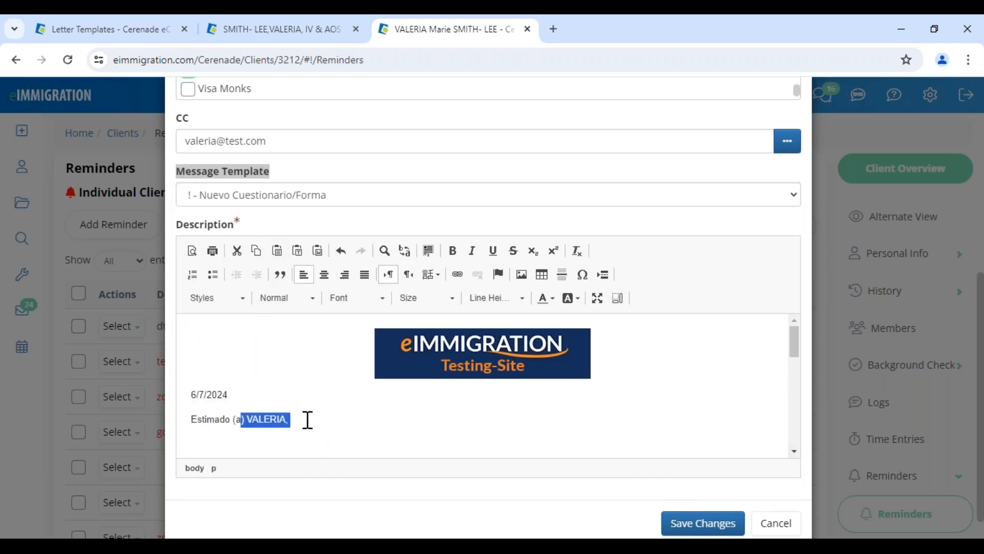
click(347, 417)
scroll(330, 384, down, 12)
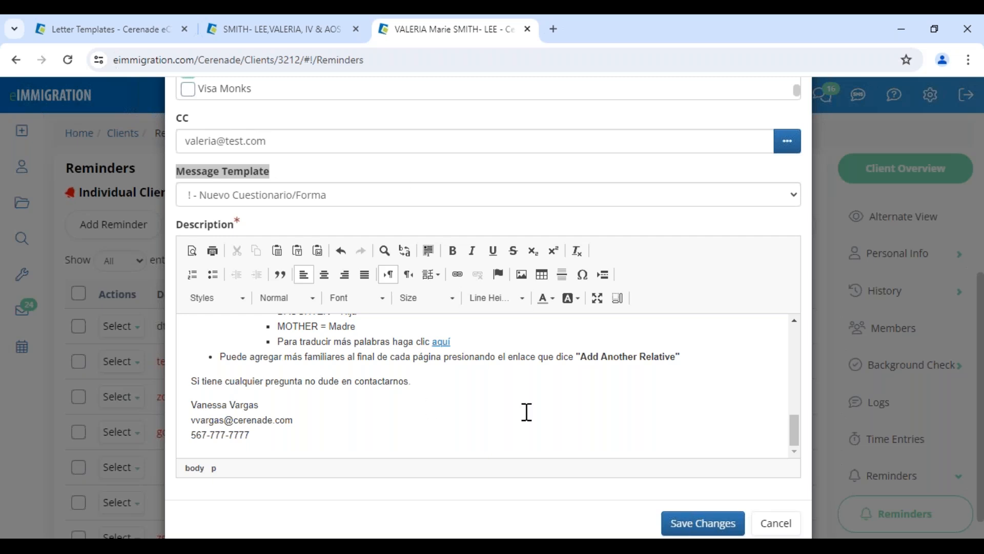
click(698, 524)
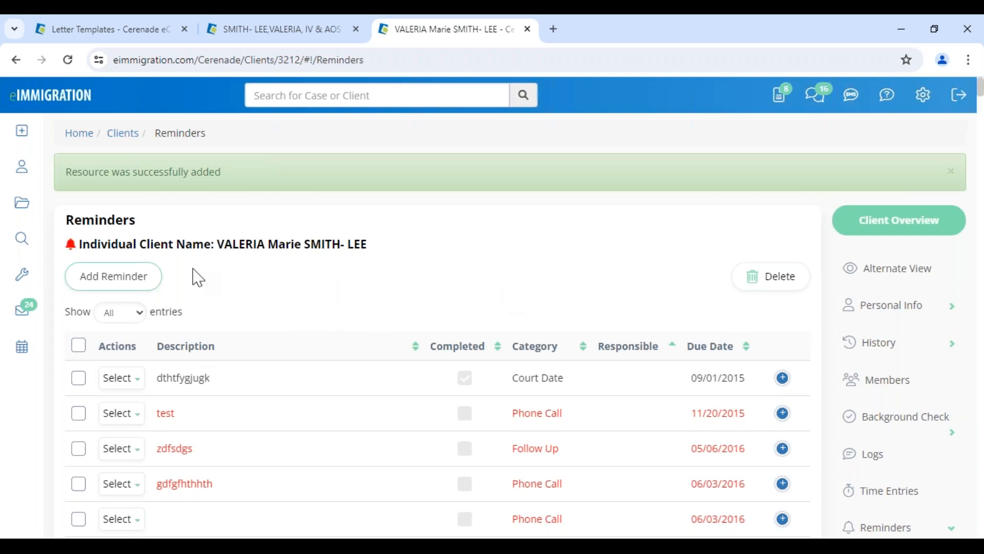
drag(67, 220, 199, 226)
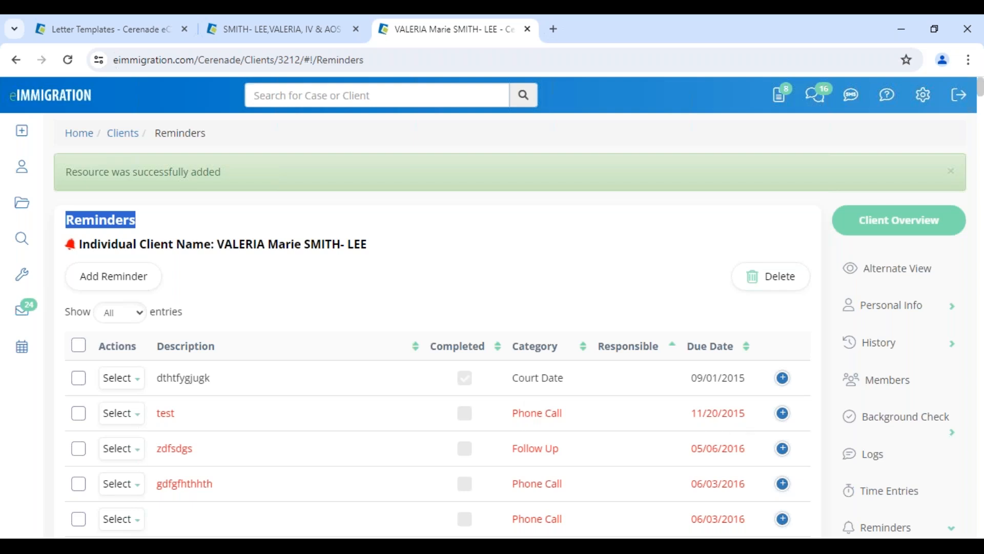
click(30, 285)
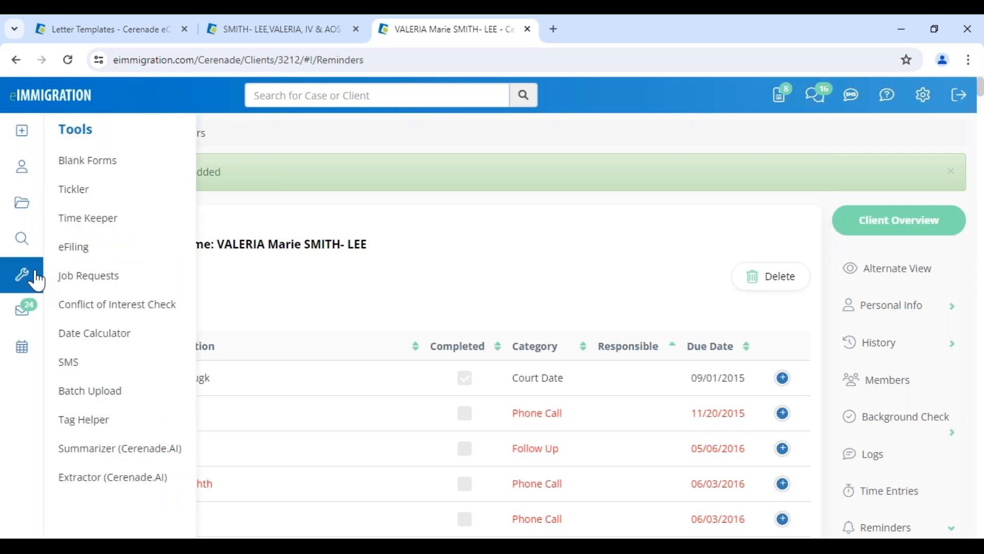
Open the Tickler in Default Tickler Layout and list the Clients section's 33 overdue reminders
click(75, 189)
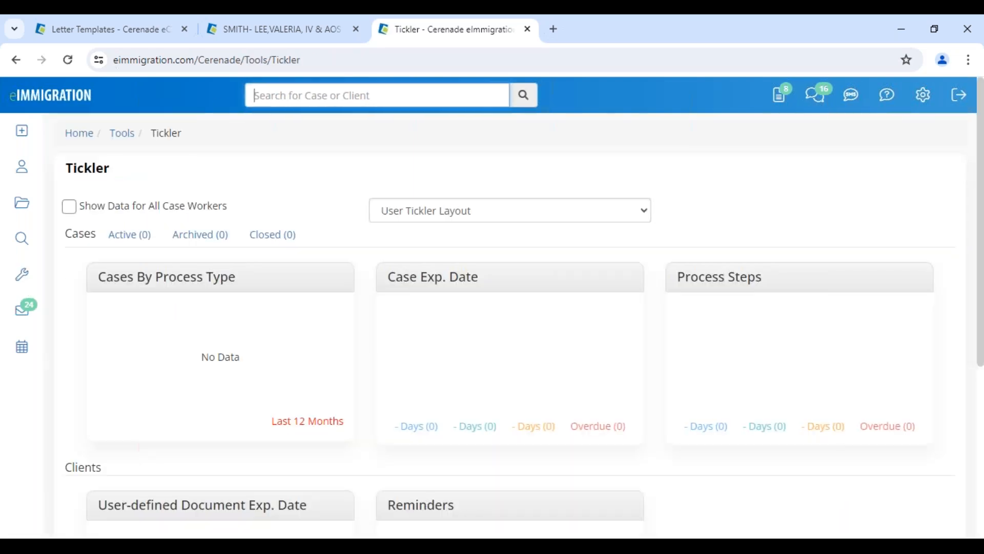
drag(69, 163, 132, 165)
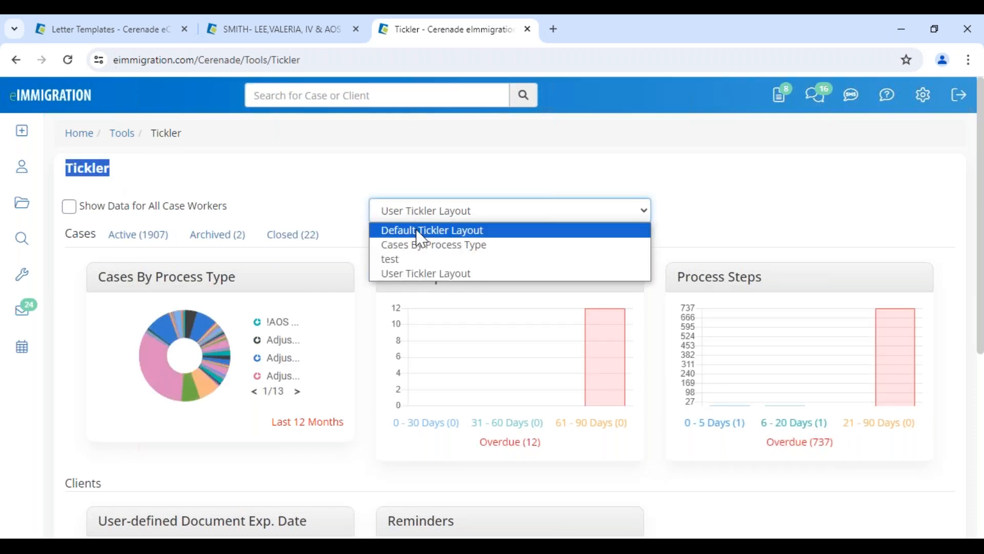
click(418, 232)
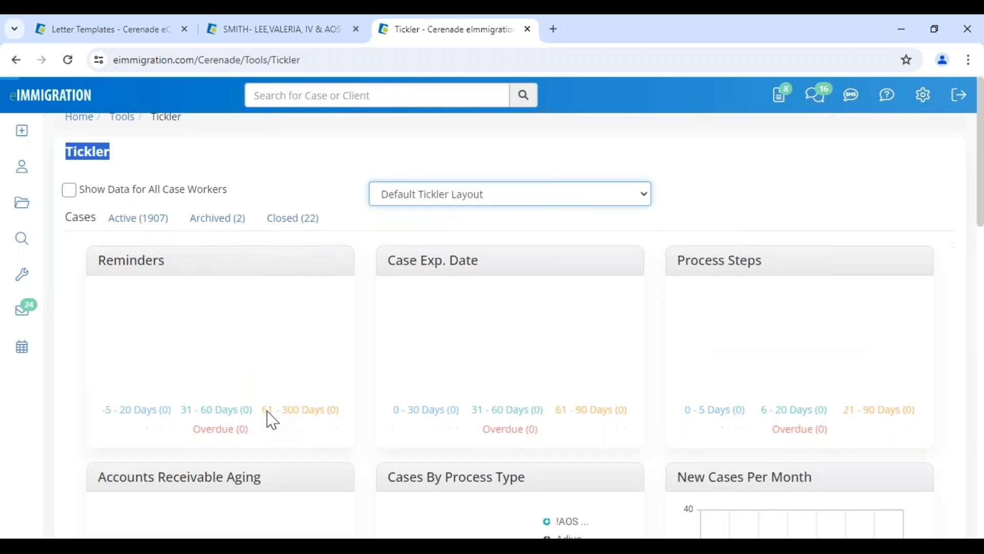
scroll(268, 413, down, 10)
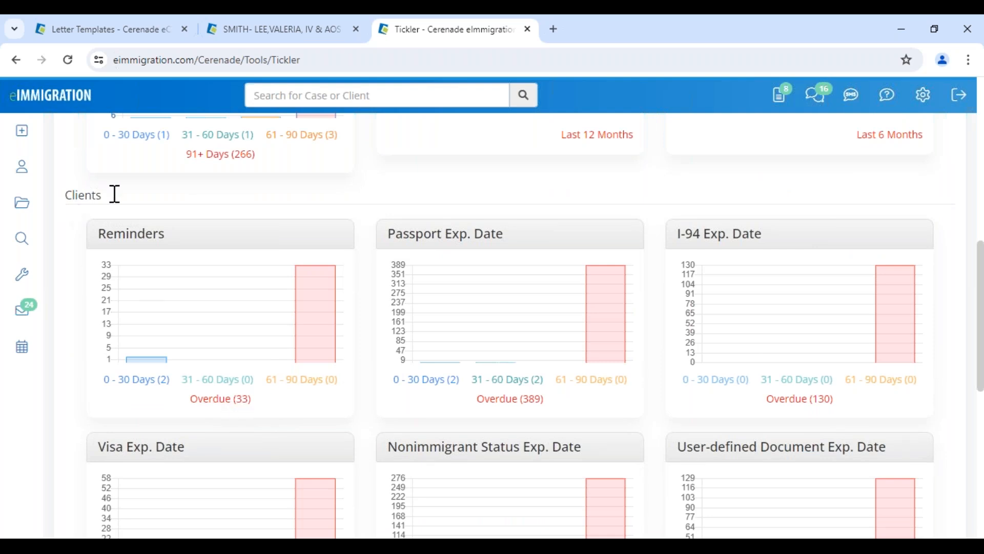
drag(117, 194, 66, 194)
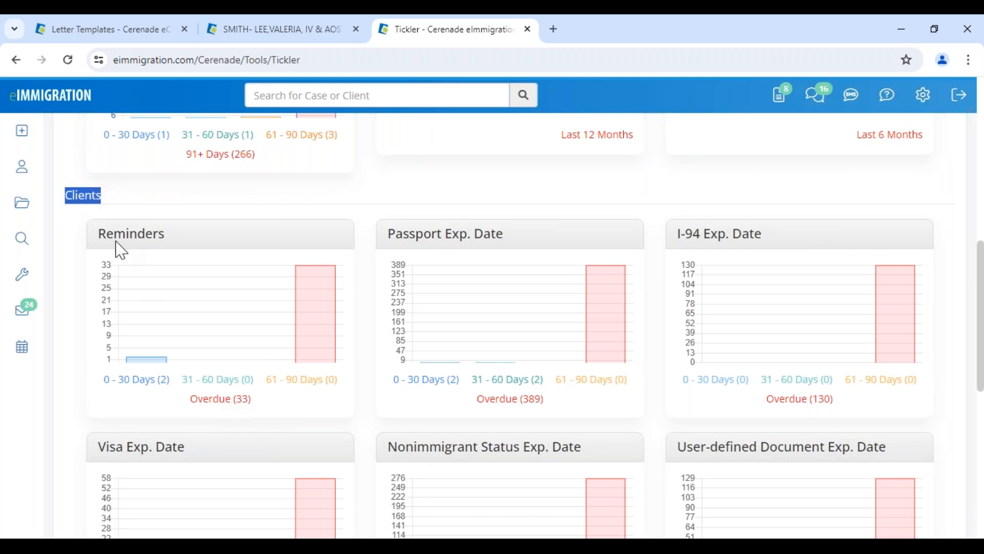
click(210, 405)
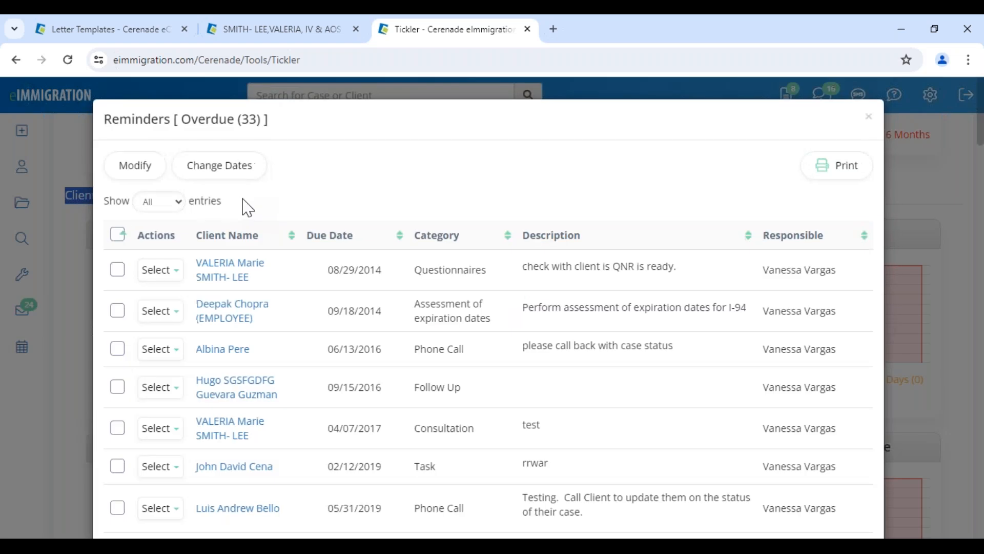
Check six overdue reminders and apply 06/07/2024 to them as the completed date
click(118, 269)
click(117, 348)
click(115, 389)
click(117, 427)
click(117, 466)
click(117, 507)
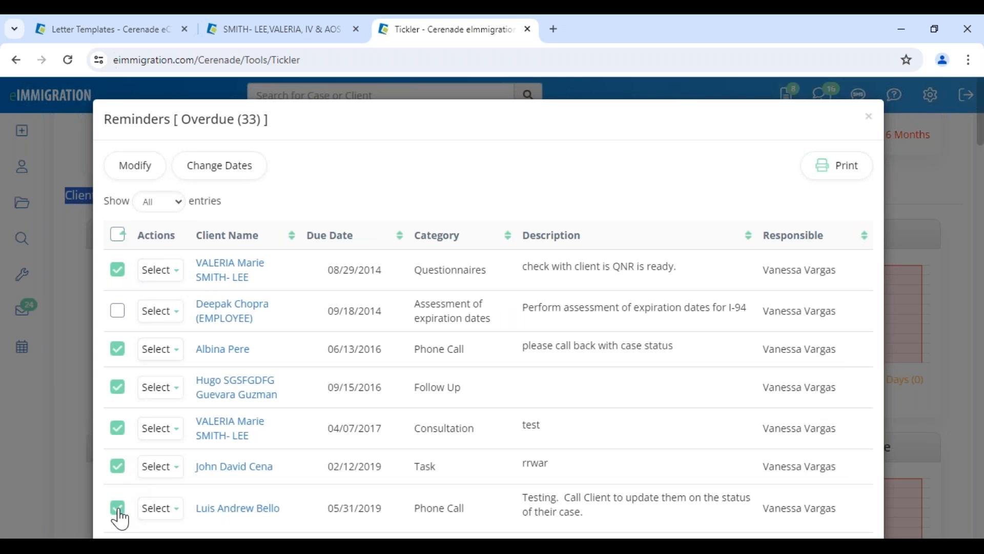
click(228, 177)
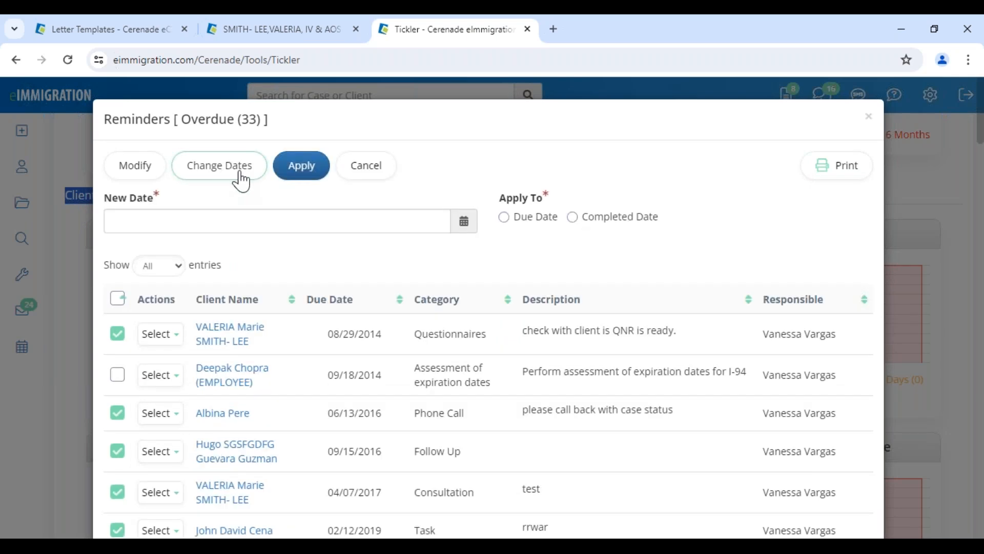
click(355, 222)
click(229, 313)
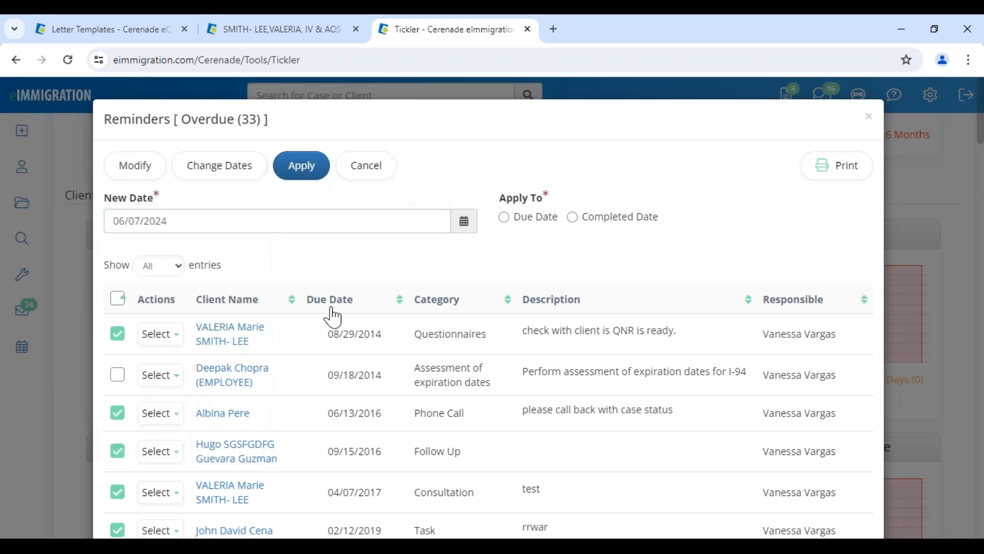
click(576, 219)
click(305, 172)
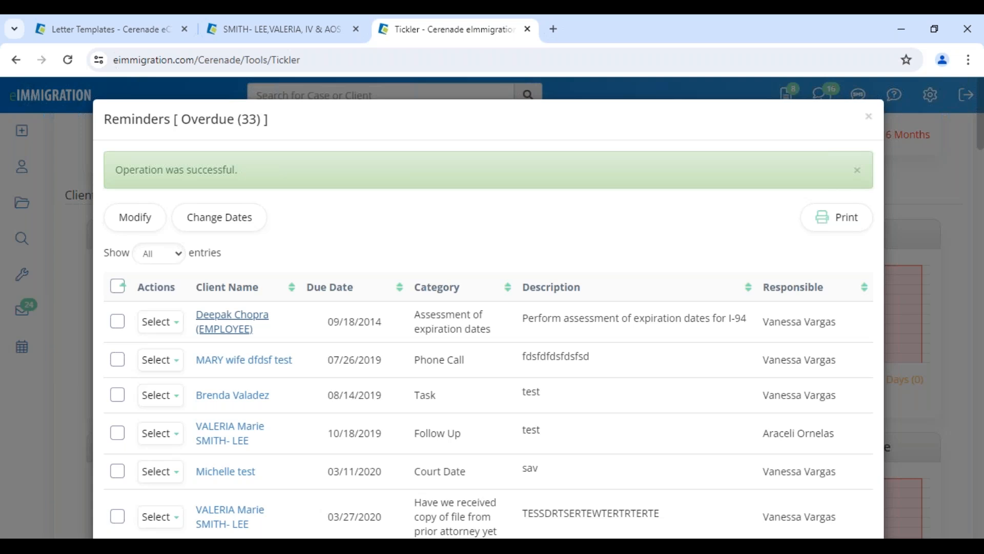
Reschedule the first overdue reminder's due date to 06/21/2024 and close the overdue list
drag(323, 321, 382, 322)
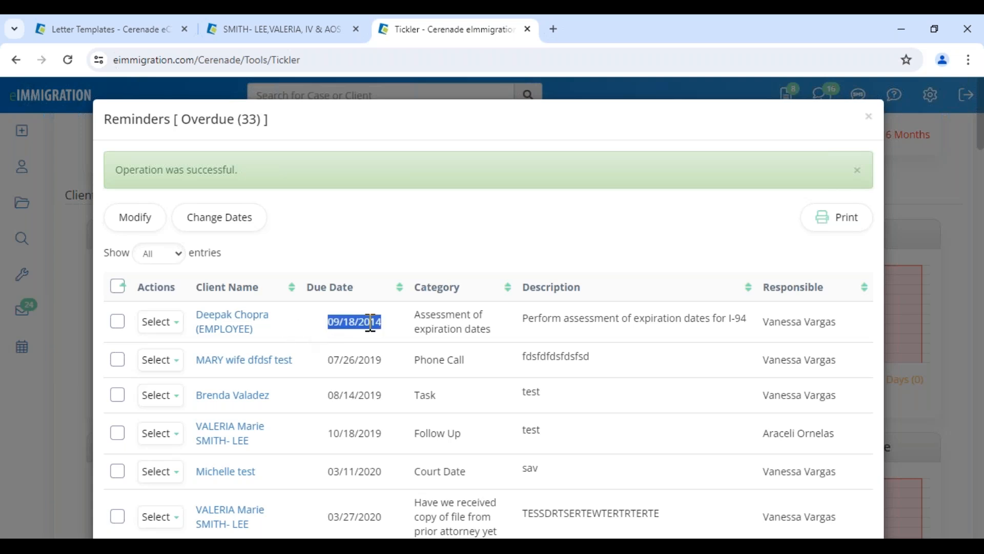
drag(431, 314, 491, 332)
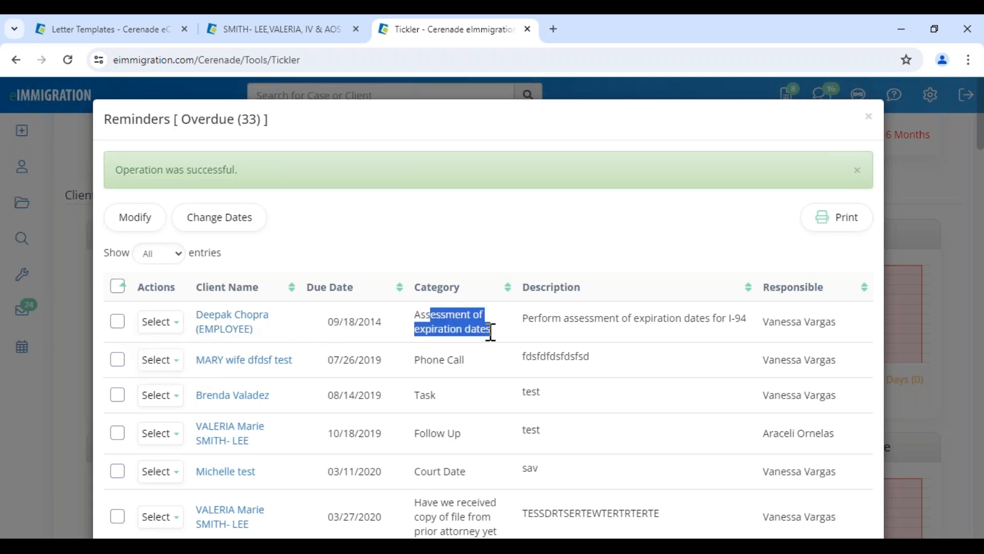
click(118, 321)
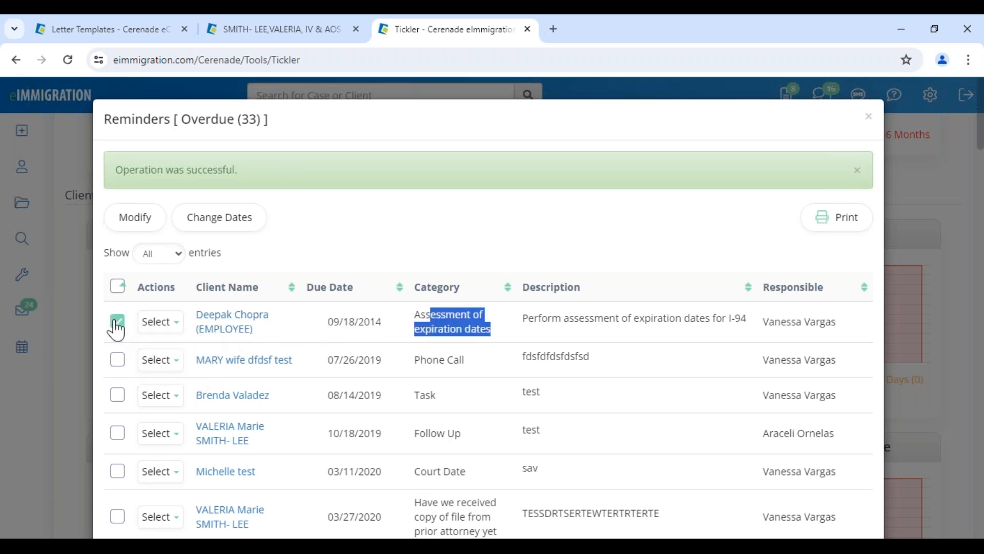
click(226, 225)
click(523, 272)
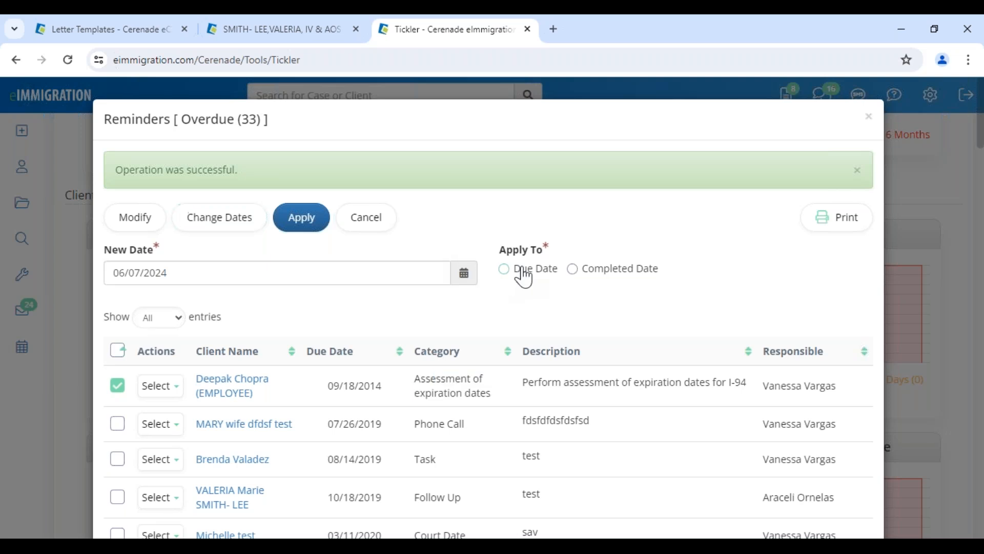
click(409, 277)
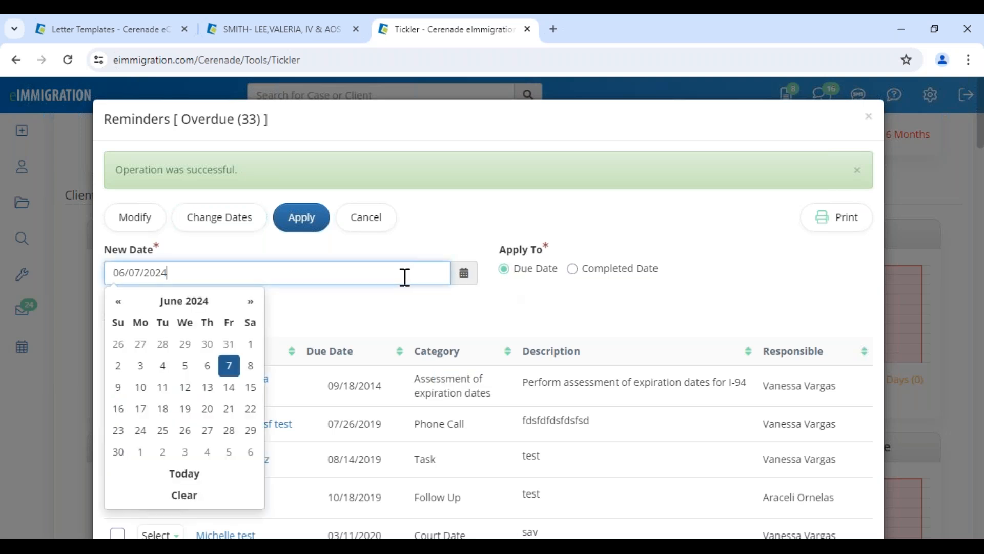
click(229, 409)
click(294, 214)
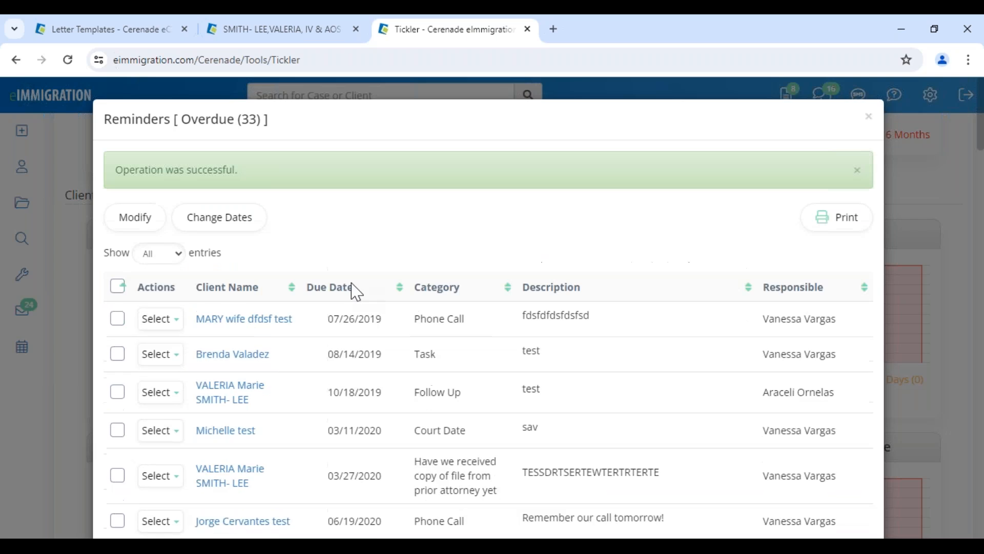
click(868, 117)
scroll(248, 336, up, 10)
Return to the eIMMIGRATION Home dashboard, whose Case Reminders chart shows Overdue (0)
drag(56, 166, 127, 169)
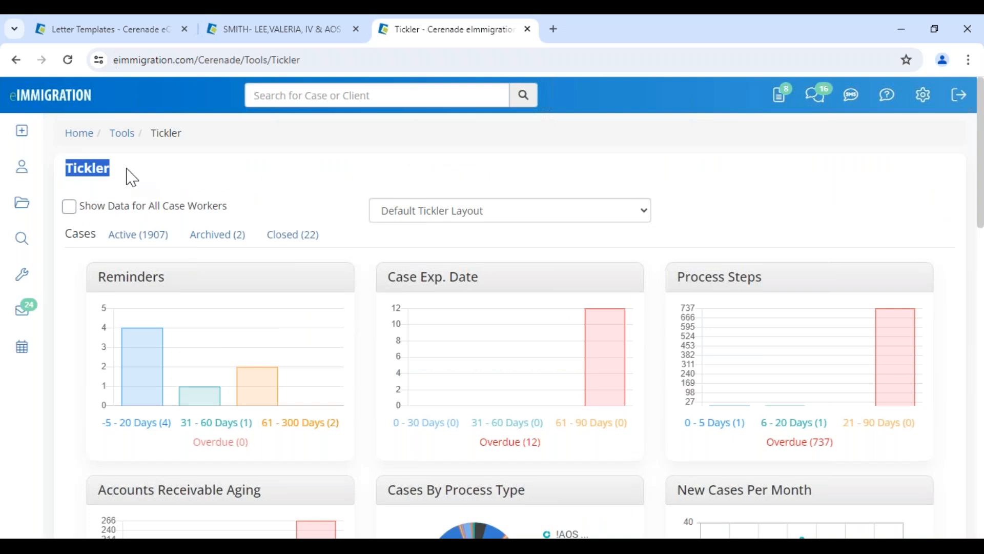
click(72, 93)
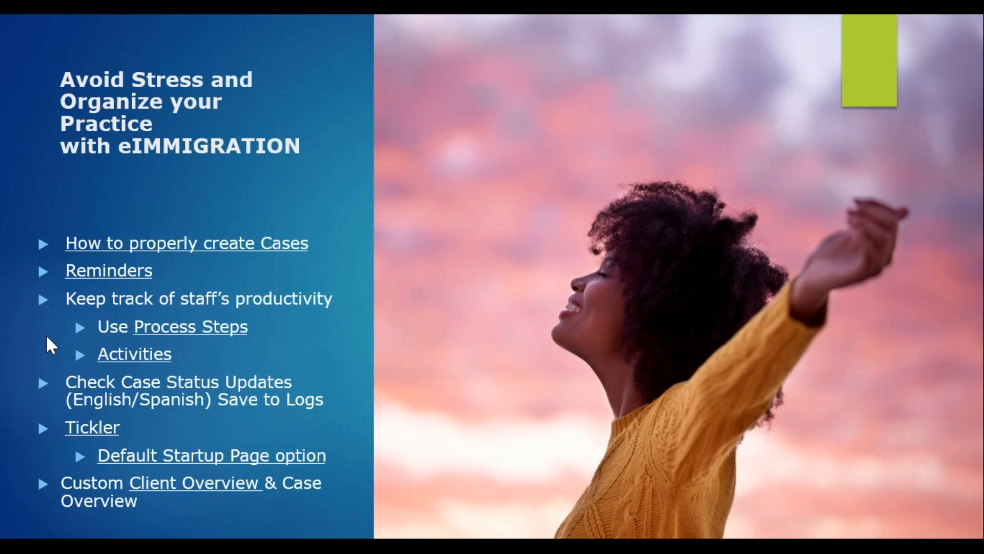
key(alt+Tab)
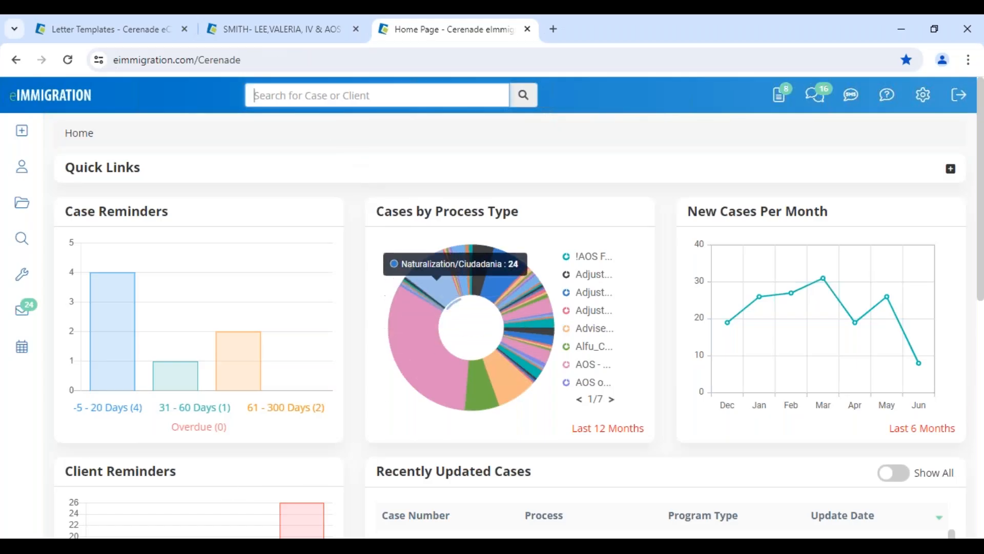
Open the case's Process Steps page and look over the step list
click(271, 37)
scroll(881, 380, down, 5)
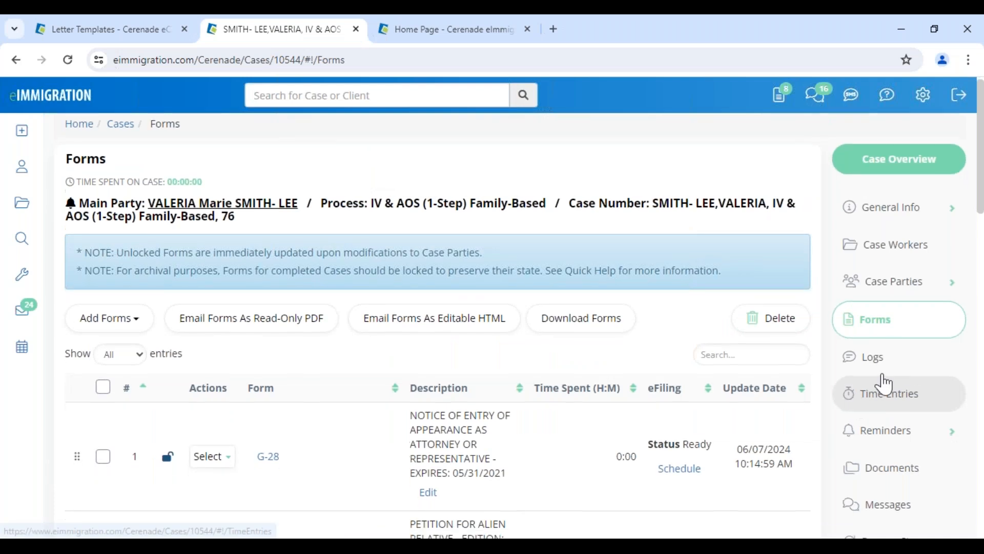
click(883, 283)
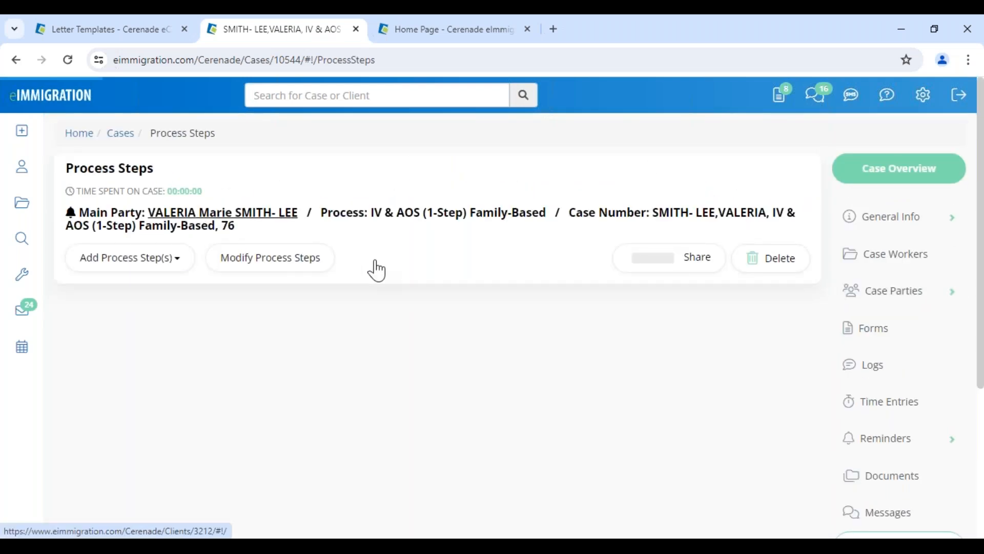
scroll(143, 172, down, 7)
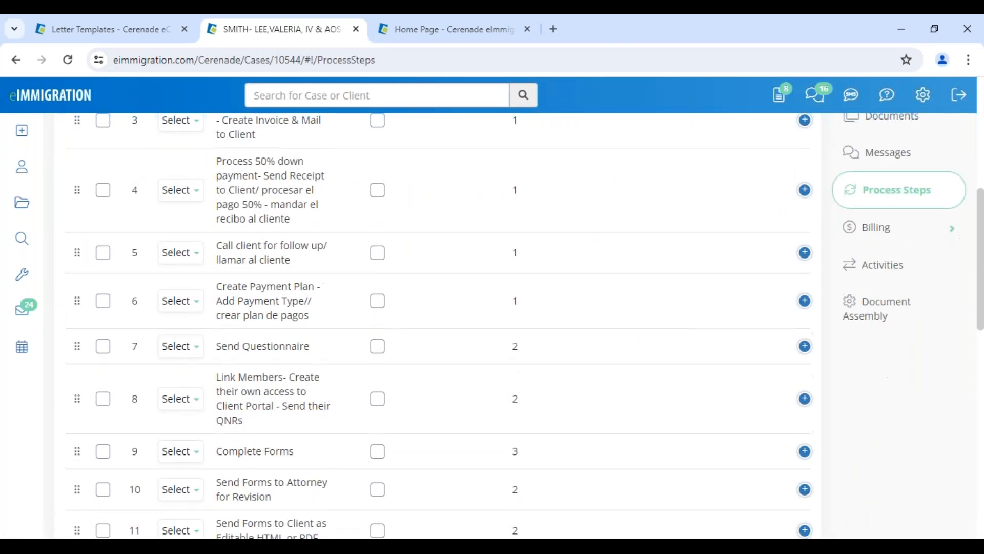
scroll(143, 172, up, 7)
scroll(264, 442, down, 1)
scroll(264, 442, up, 1)
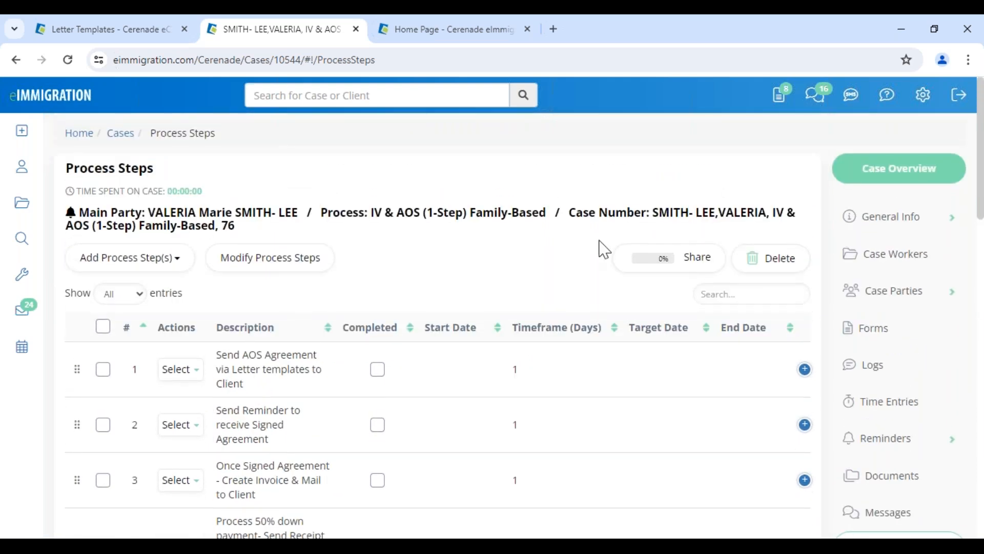
In Modify Process Steps, give step 1 start date 06/10/2024 and assign the attorney
click(289, 267)
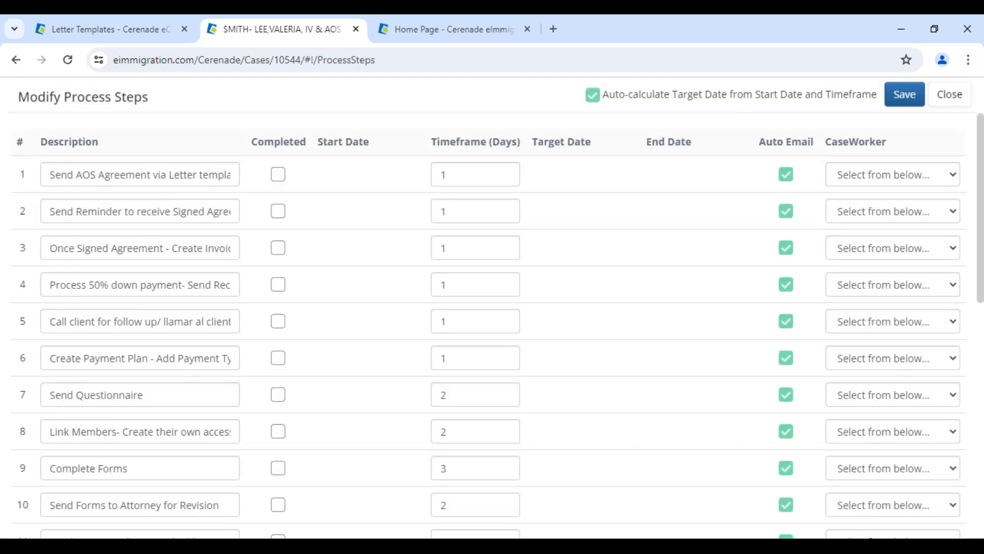
scroll(128, 204, down, 7)
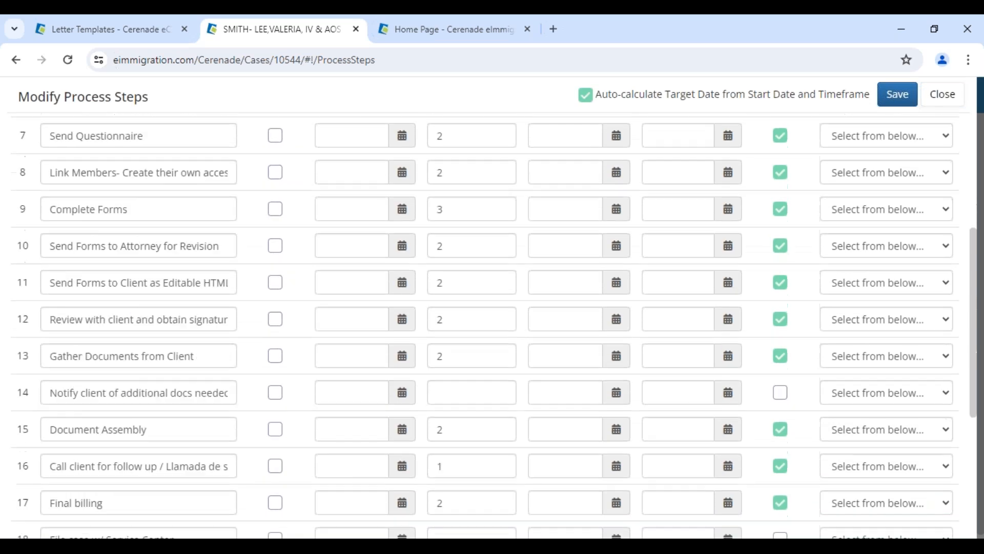
scroll(194, 389, up, 7)
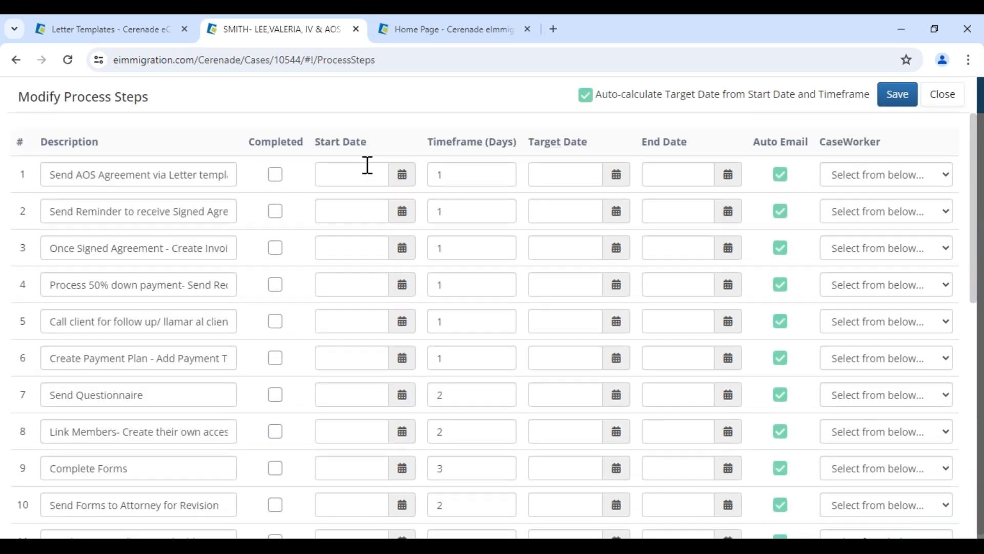
drag(318, 149, 364, 149)
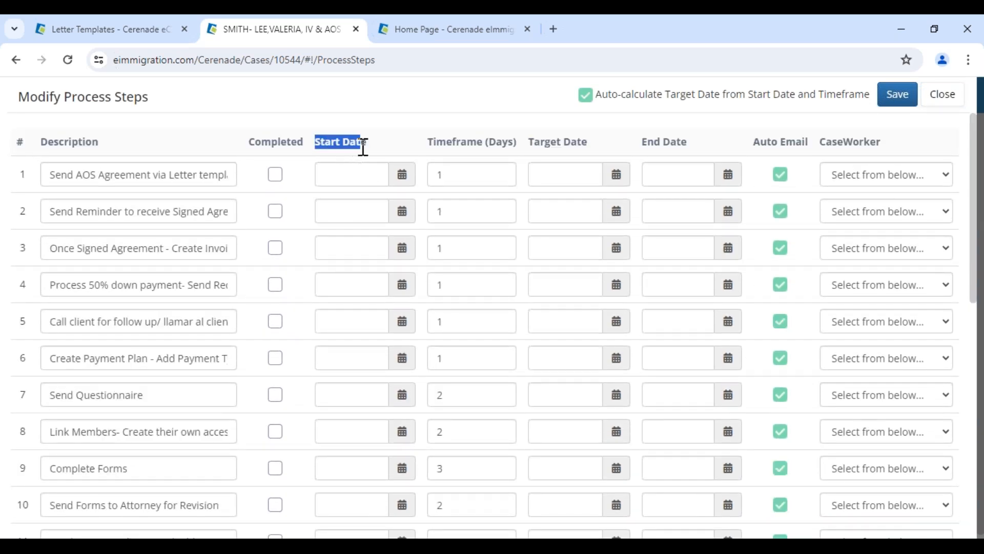
click(402, 174)
click(352, 289)
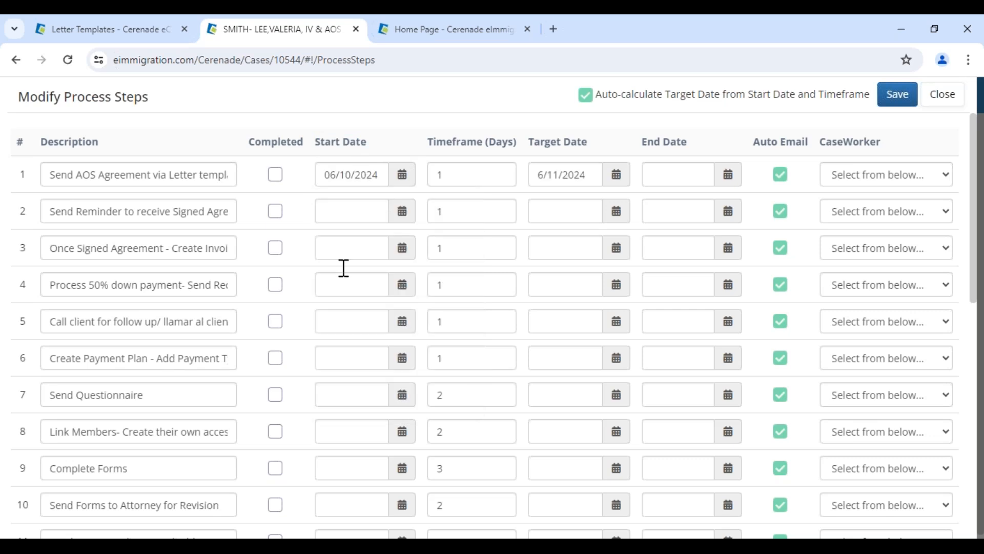
drag(65, 176, 212, 177)
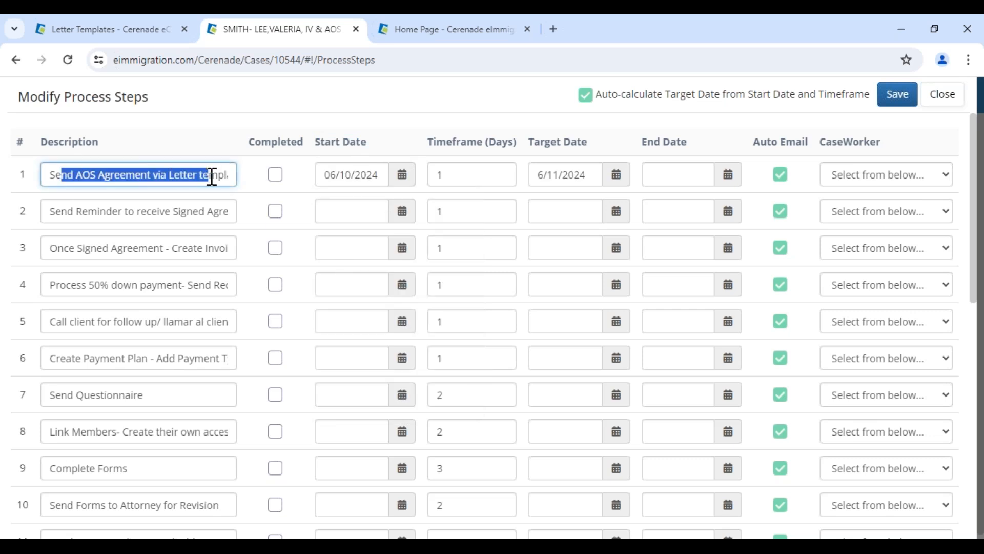
click(887, 177)
click(883, 209)
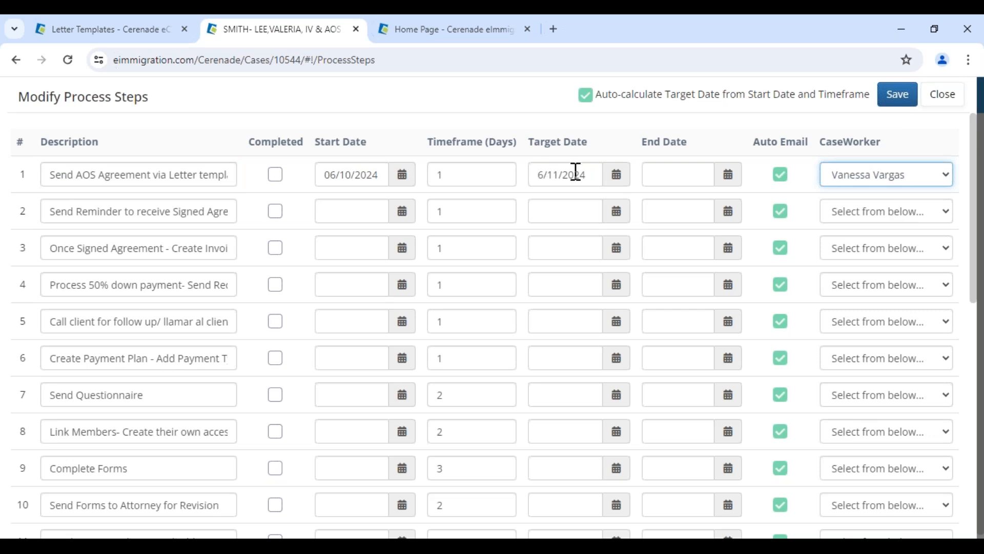
Set step 1's timeframe to 0 days
click(400, 178)
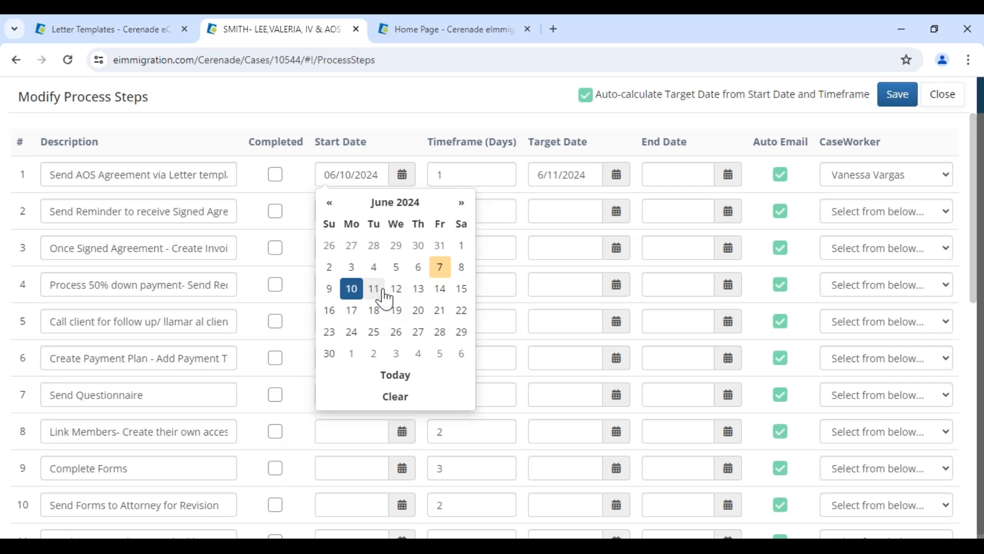
click(446, 178)
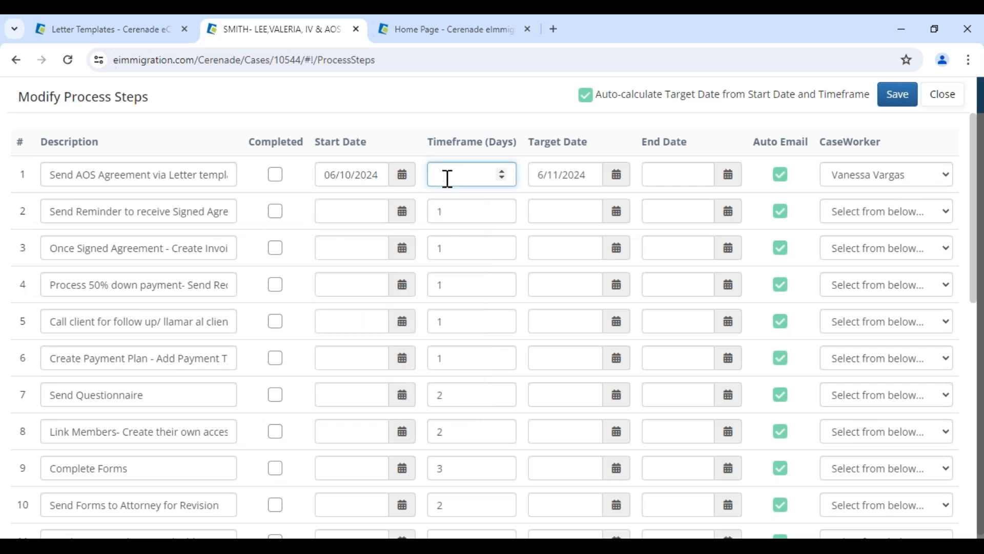
click(590, 150)
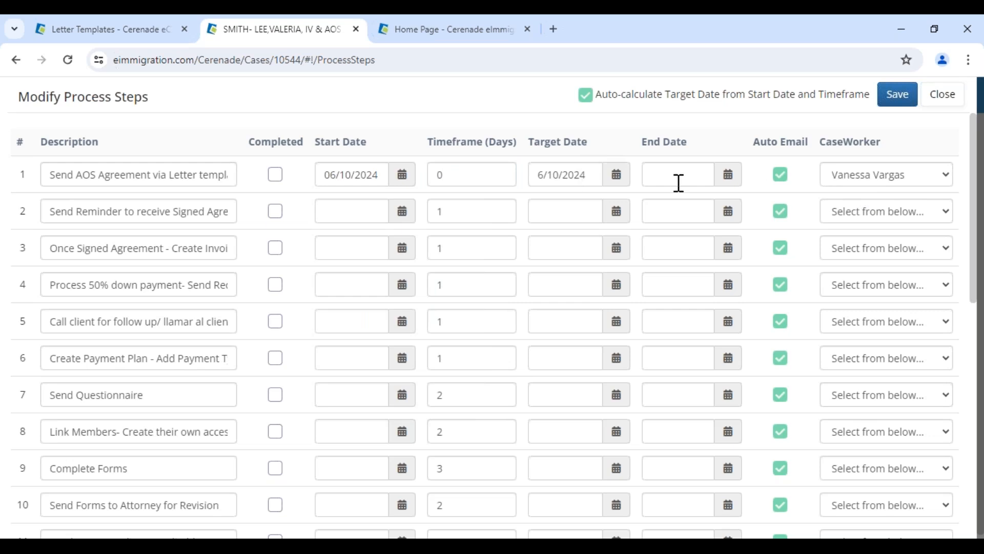
drag(249, 146, 296, 182)
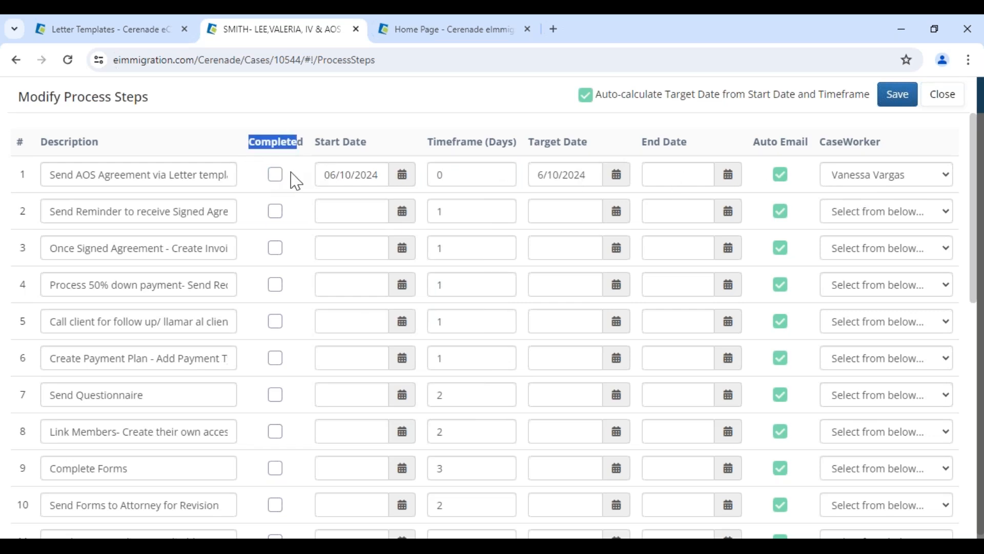
drag(754, 145, 809, 143)
click(796, 173)
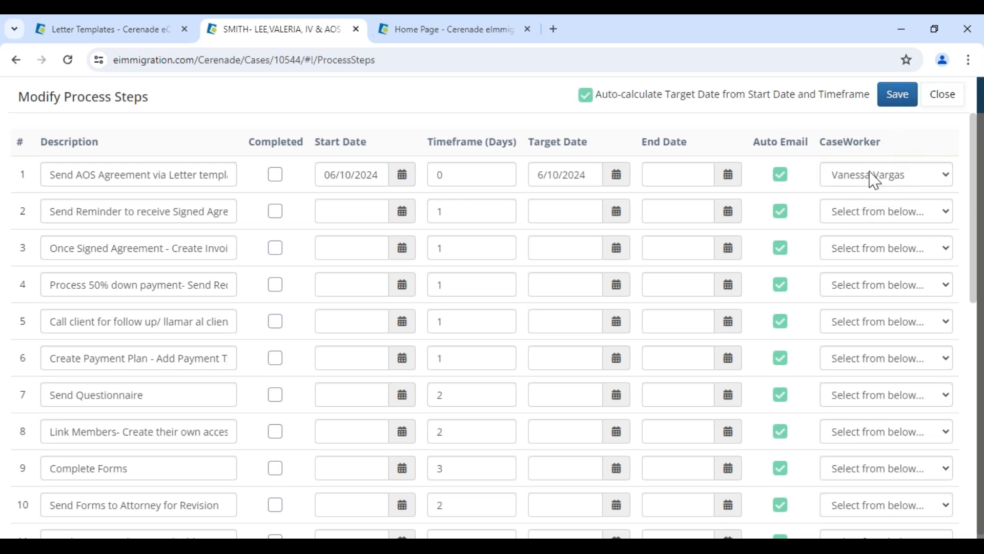
Reassign the attorney as step 1's caseworker and save the process steps
click(874, 181)
click(870, 195)
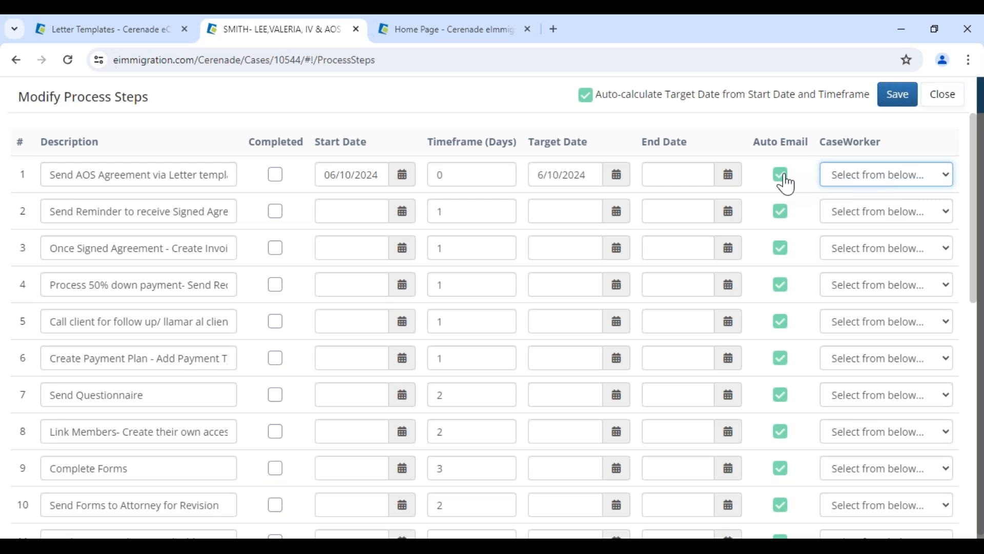
click(848, 177)
click(870, 209)
click(898, 96)
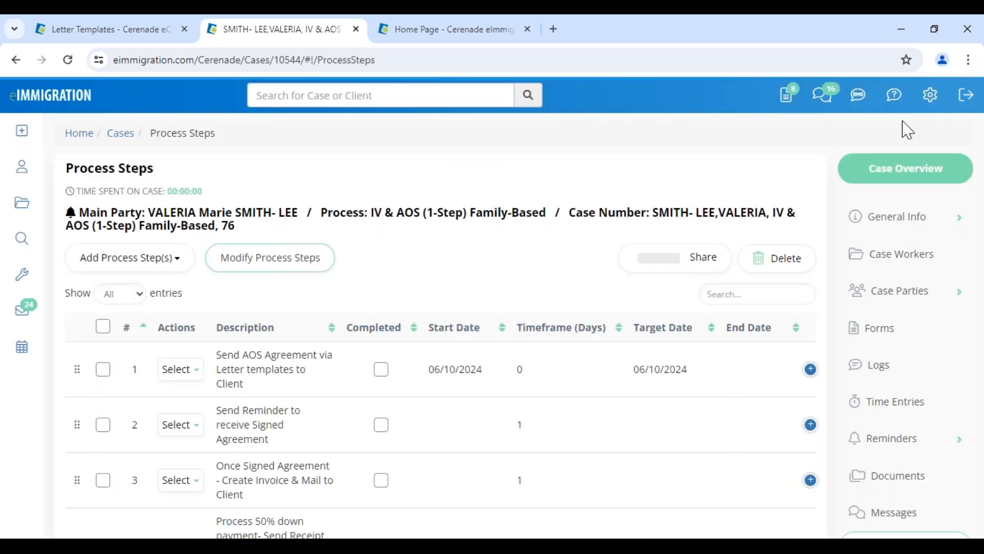
Search the paralegal by name, link them as a caseworker, then return to Process Steps
click(895, 266)
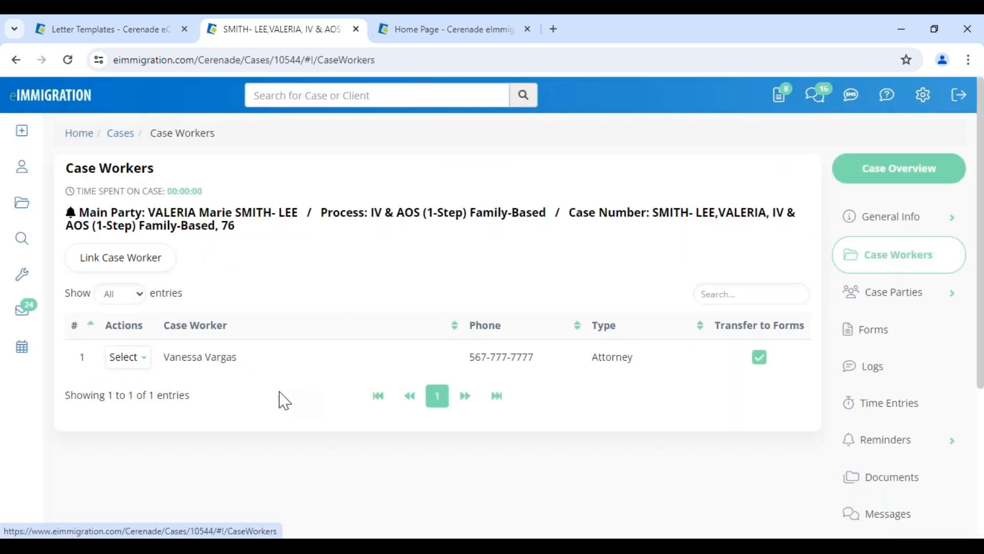
click(164, 263)
text(beniot)
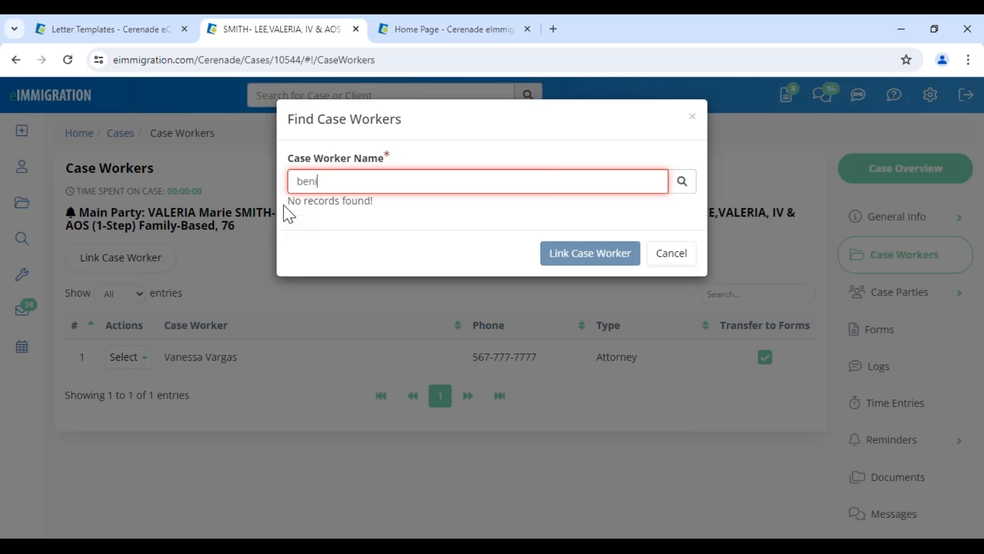
key(BackSpace)
click(387, 211)
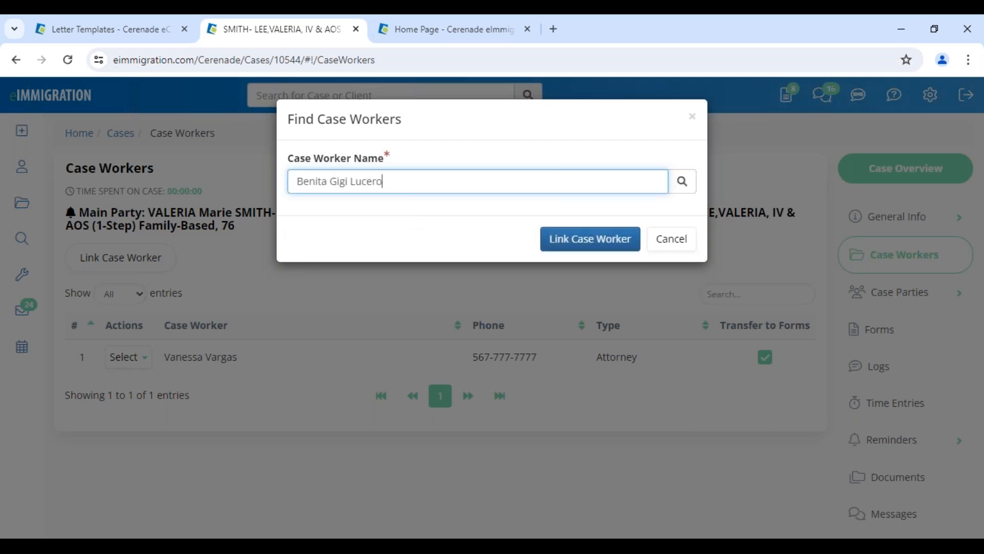
click(557, 250)
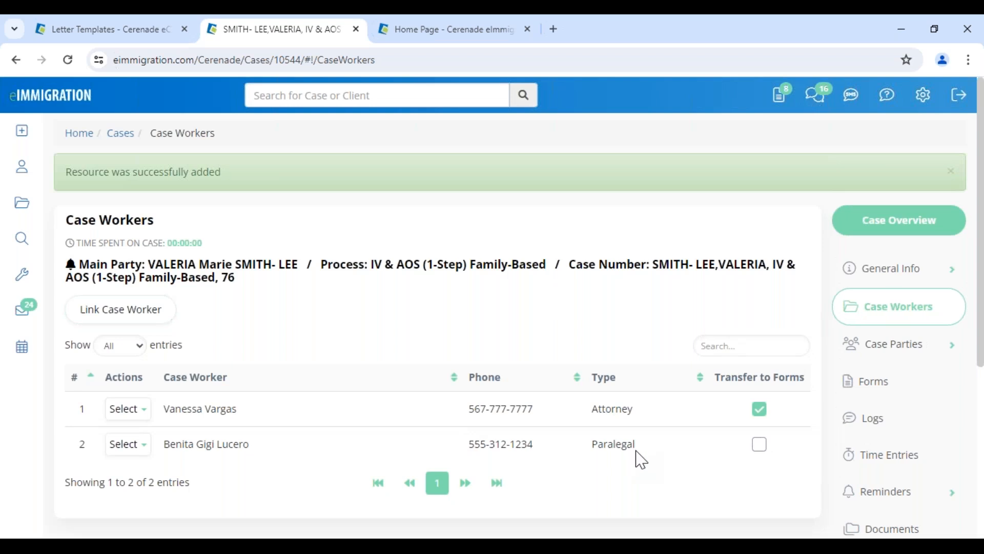
scroll(892, 481, down, 5)
click(891, 344)
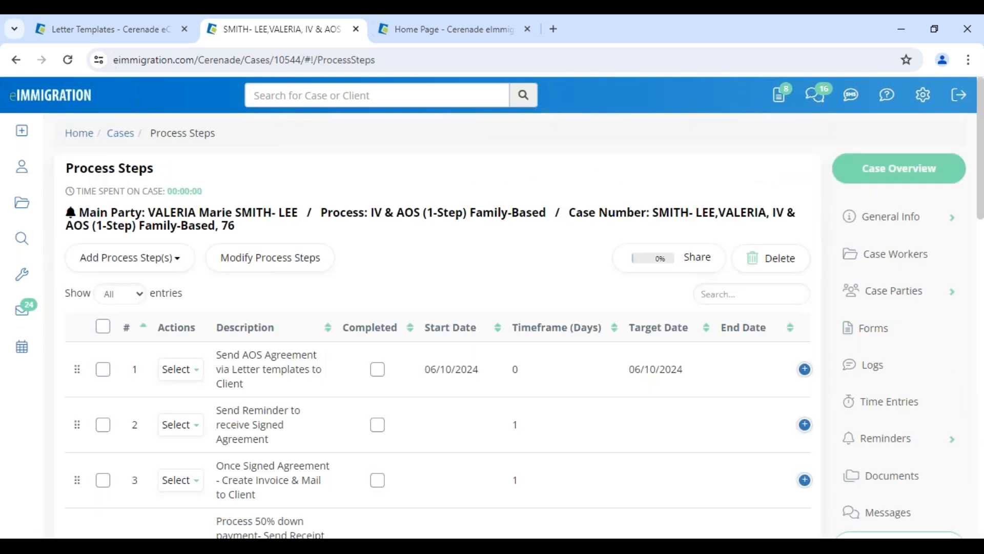
Give step 5 start date 06/10/2024, a 3-day timeframe and an assigned caseworker
click(276, 267)
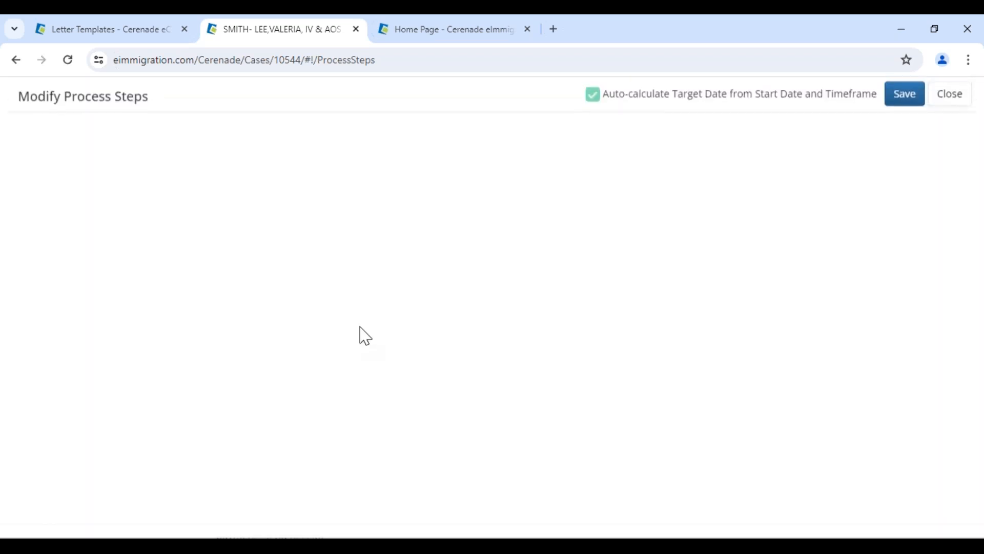
scroll(272, 397, down, 3)
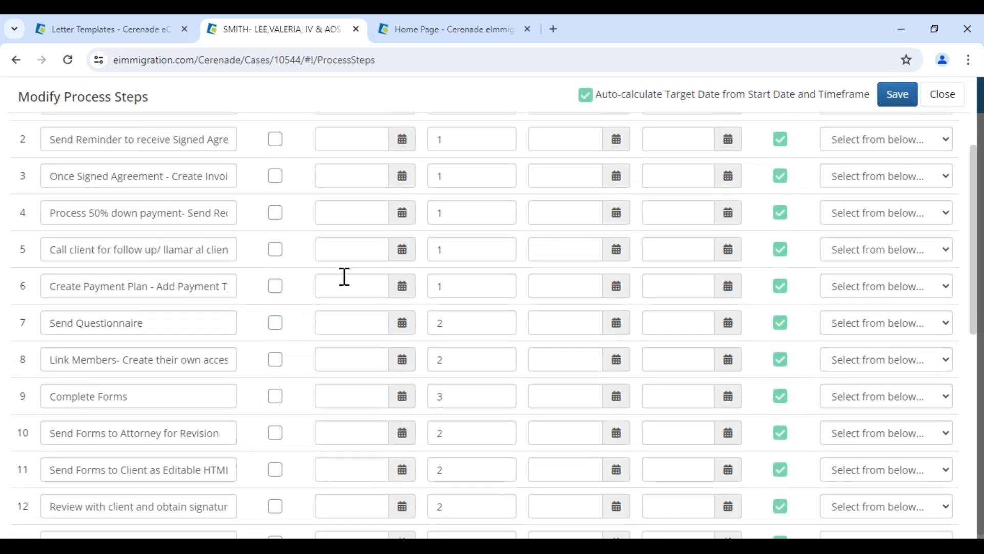
click(404, 258)
click(353, 364)
double_click(441, 250)
text(3)
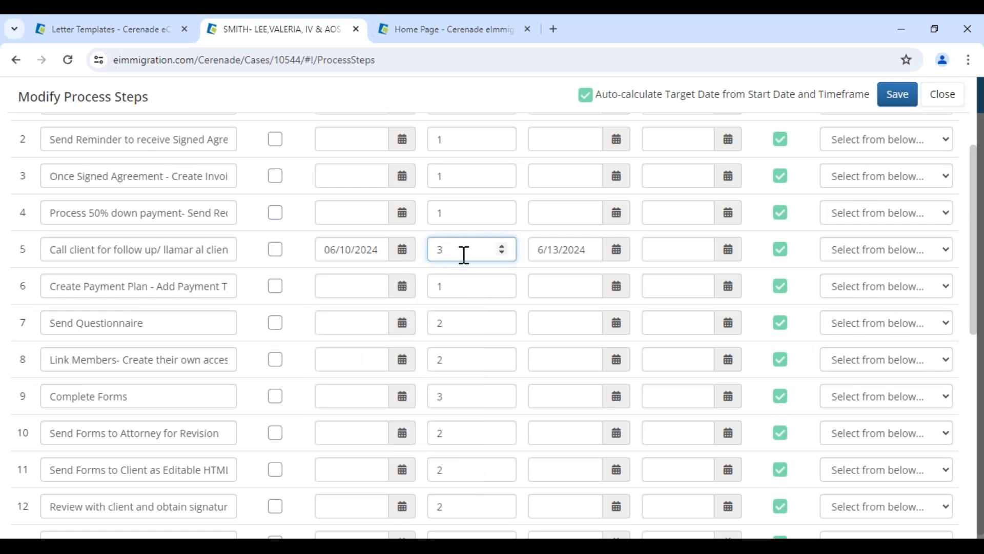
click(872, 254)
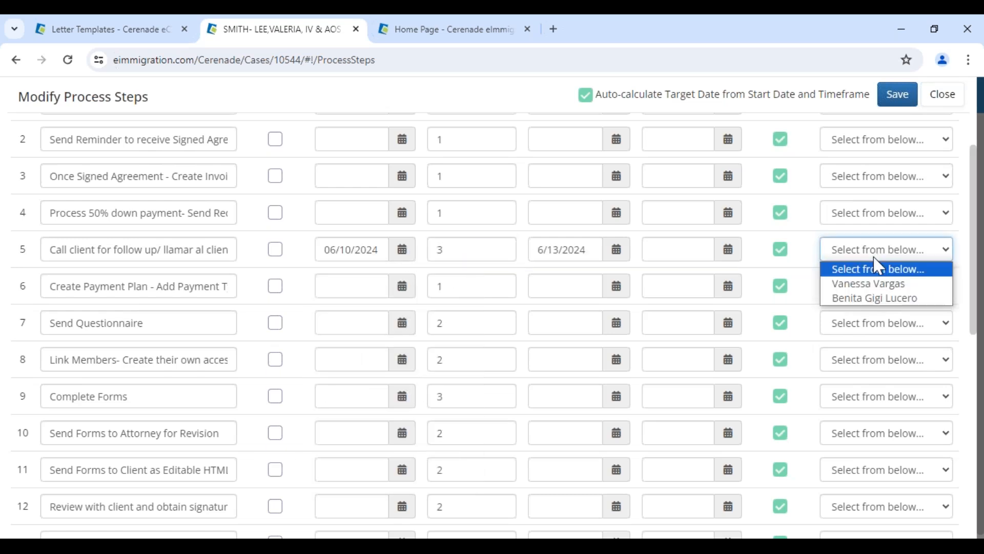
click(864, 298)
Mark step 5, 'Call client for follow up', as completed and save the process steps
drag(165, 250, 9, 247)
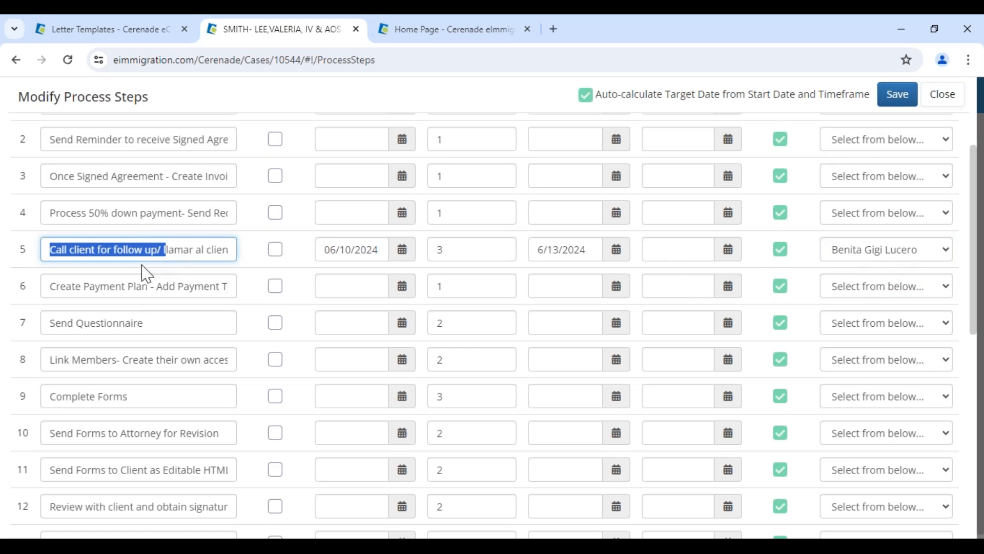
click(276, 252)
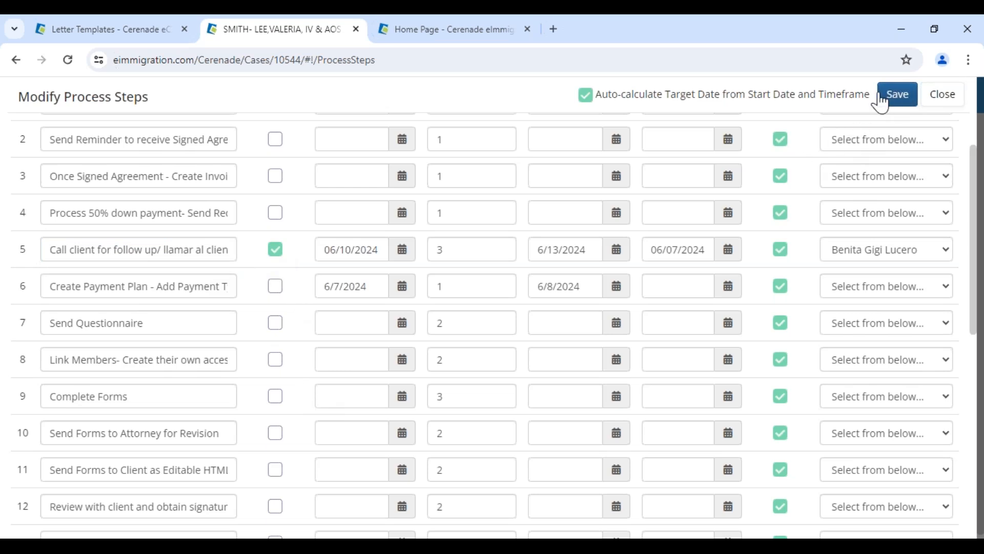
click(897, 95)
click(22, 240)
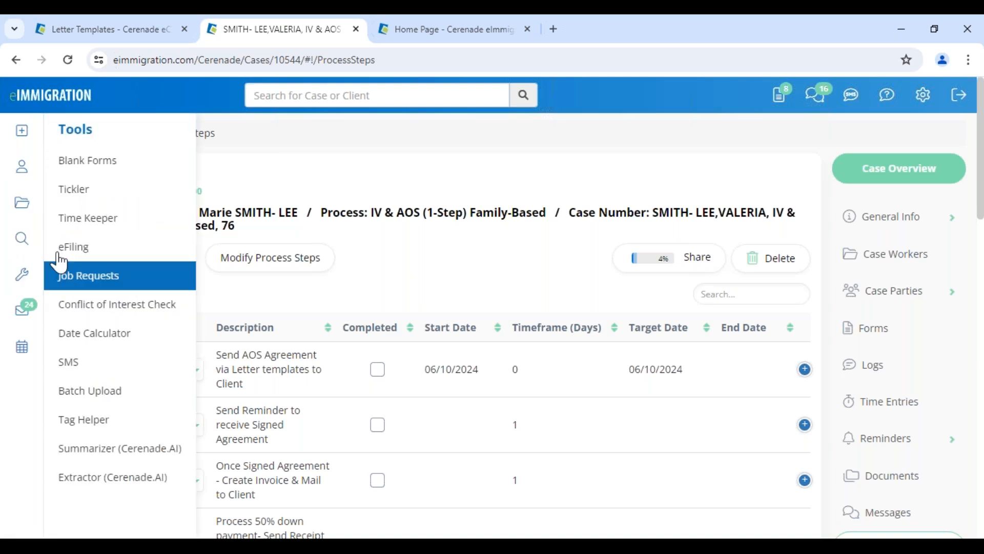
Open the Tickler and review the process steps due in 0 - 5 Days
click(75, 191)
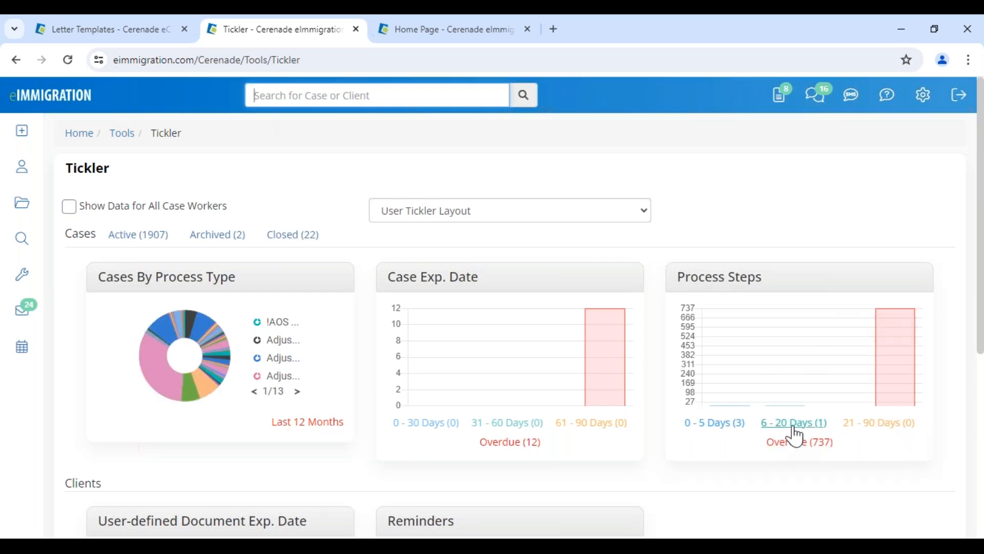
click(714, 424)
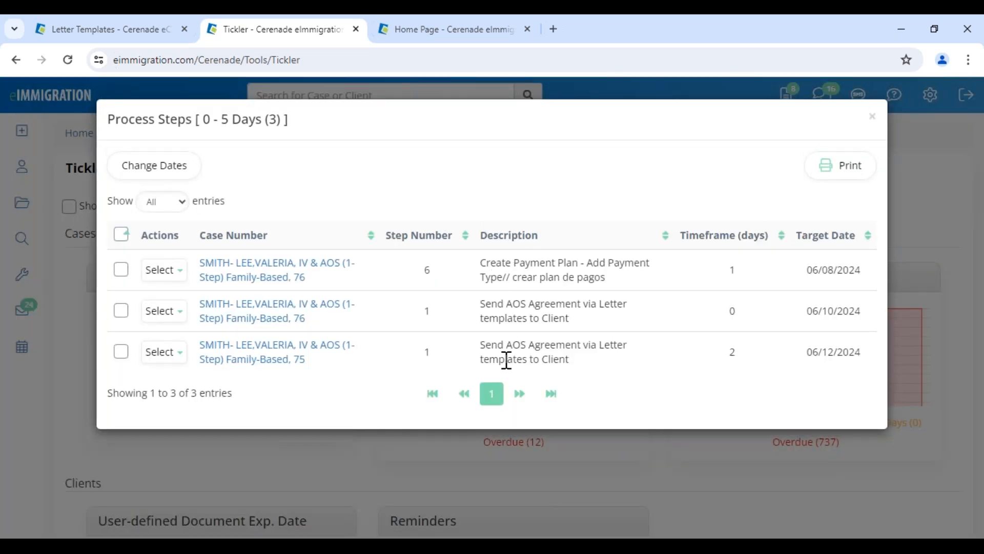
drag(818, 271, 819, 358)
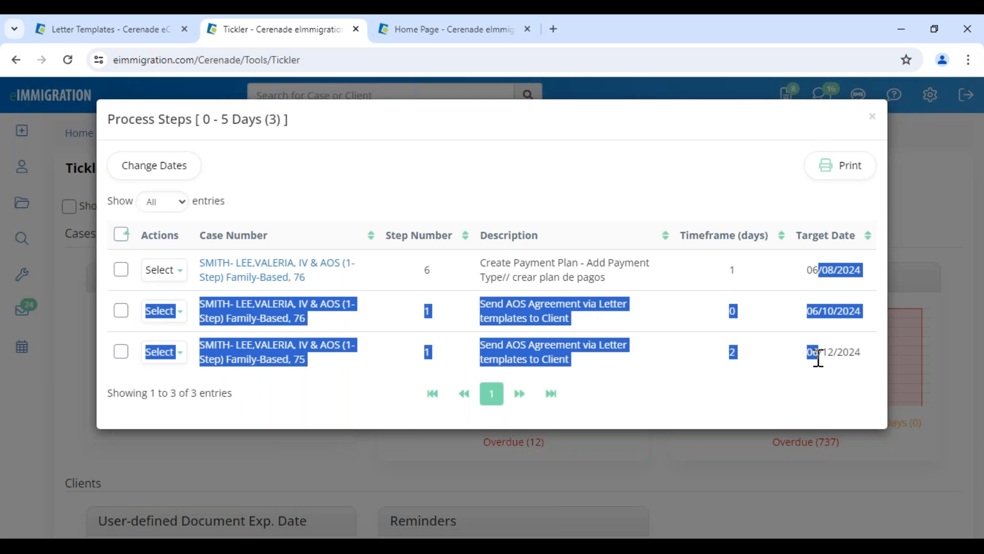
click(789, 389)
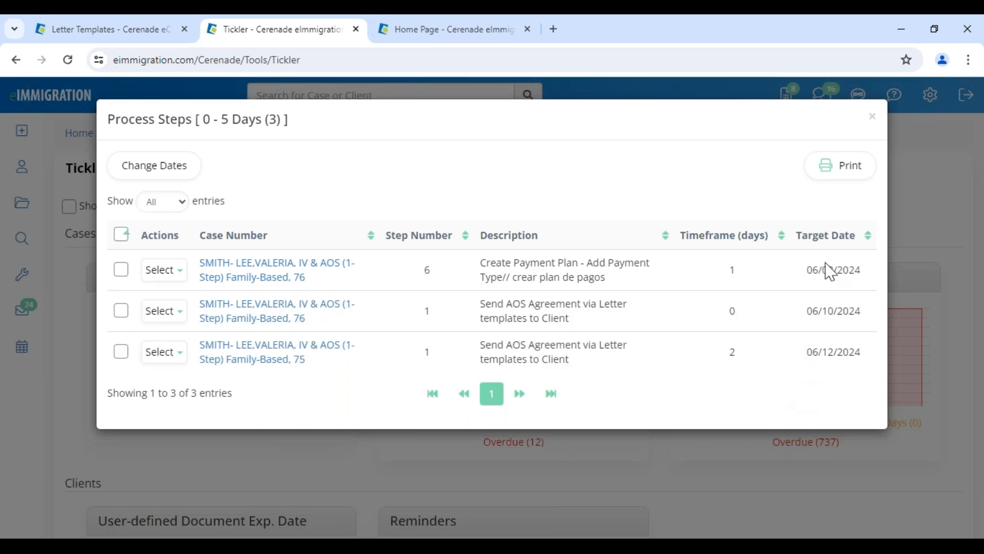
click(873, 117)
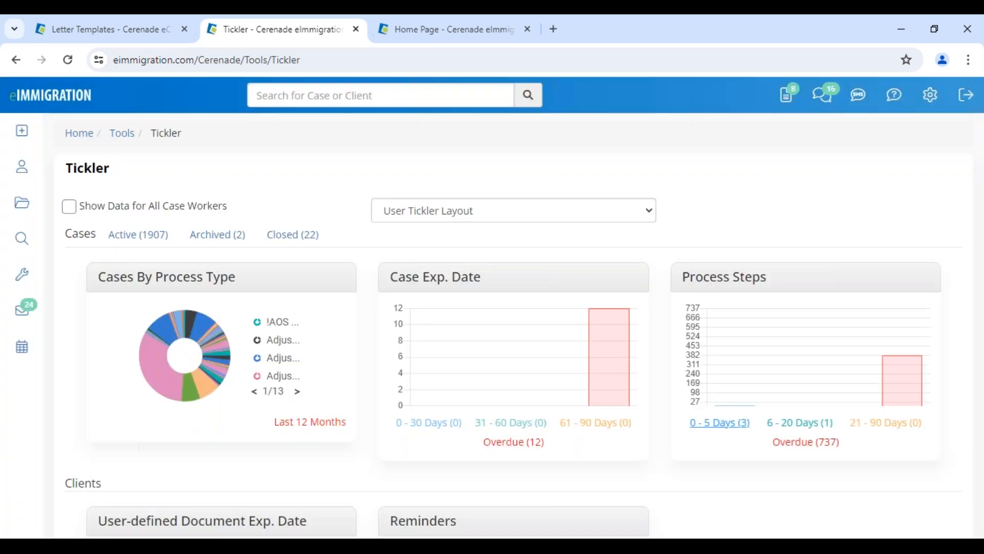
Enable Show Data for All Case Workers and review the process steps due in 21 - 90 Days
click(72, 212)
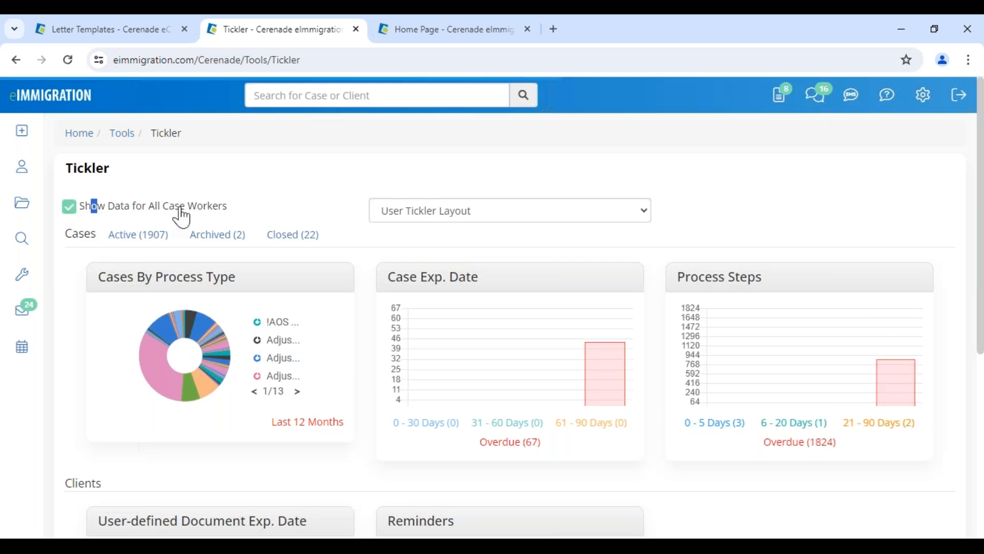
drag(91, 206, 252, 216)
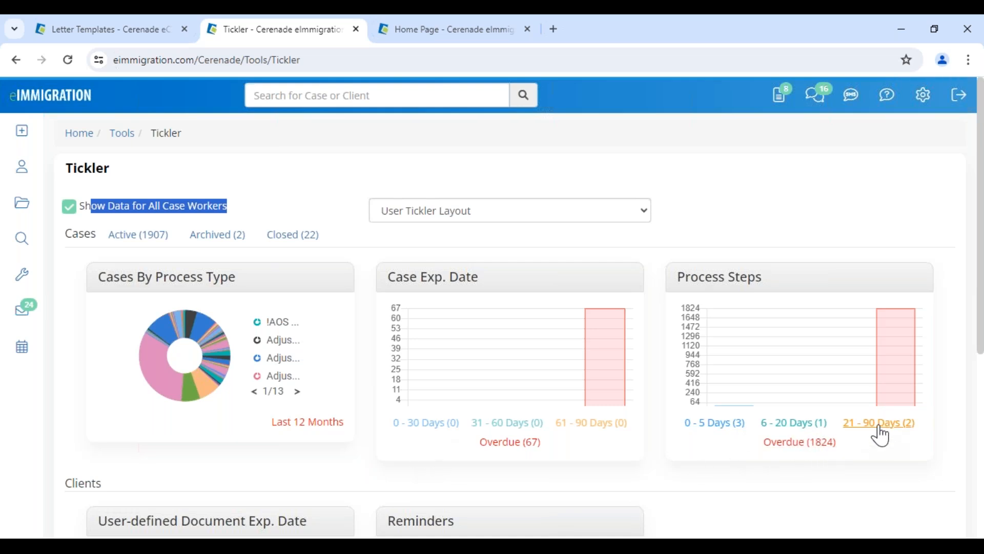
click(877, 423)
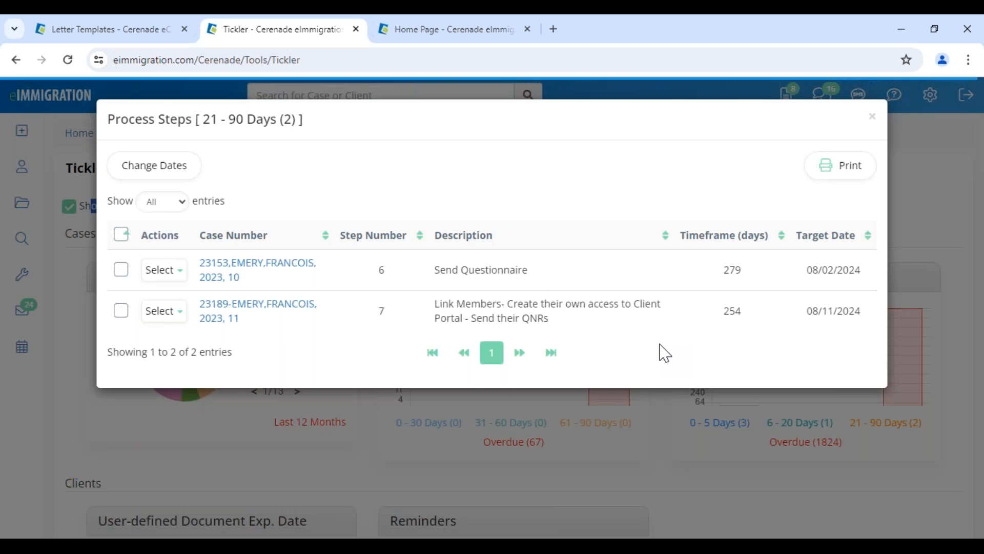
drag(431, 272, 564, 285)
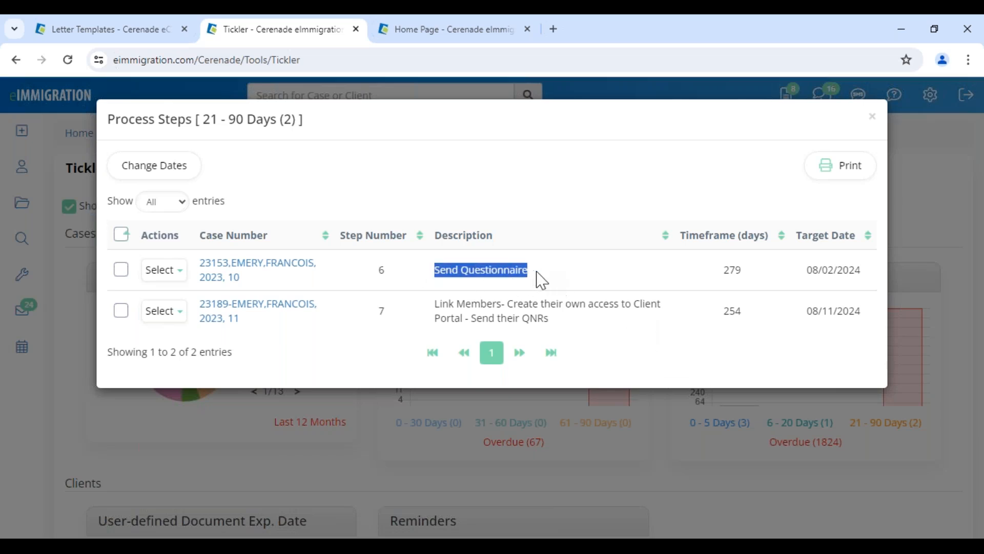
click(872, 117)
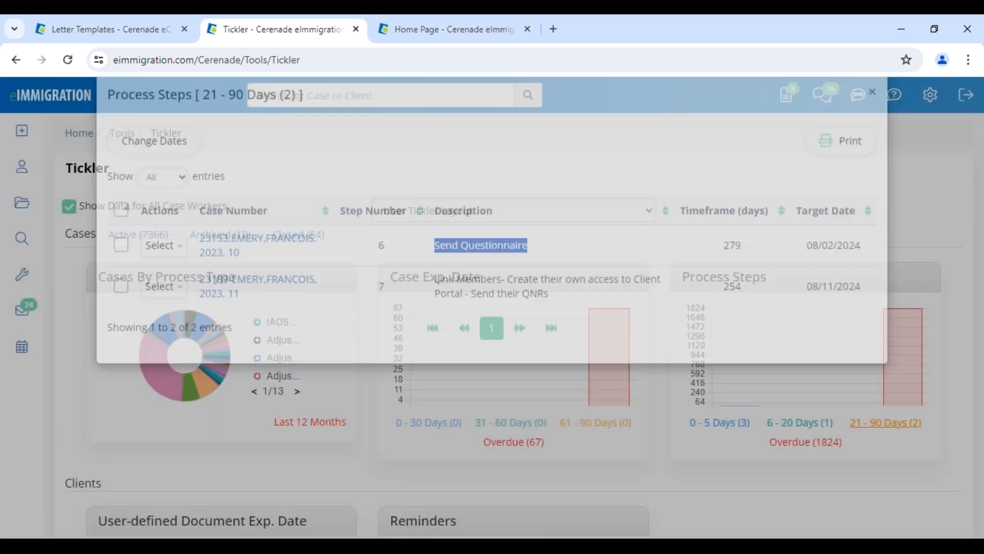
drag(58, 169, 136, 172)
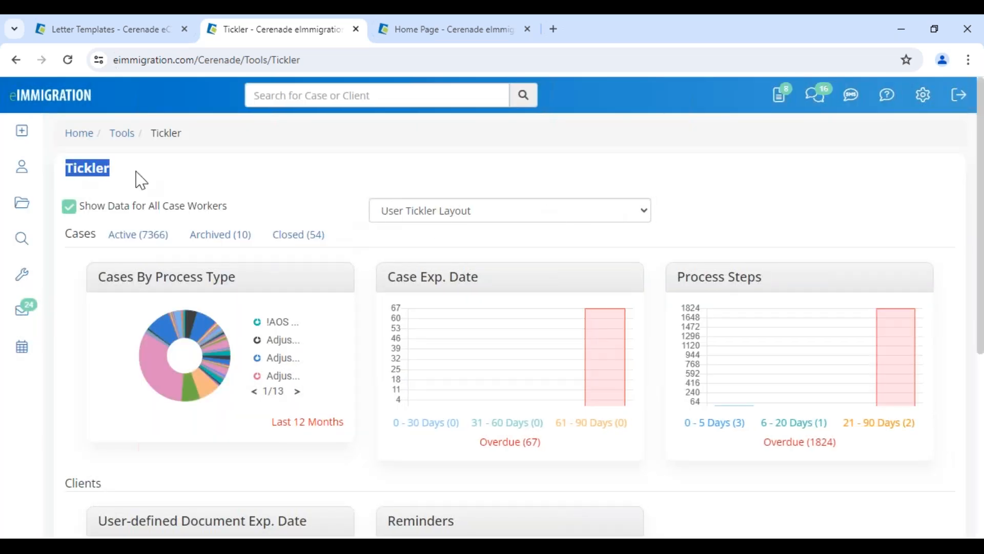
click(750, 235)
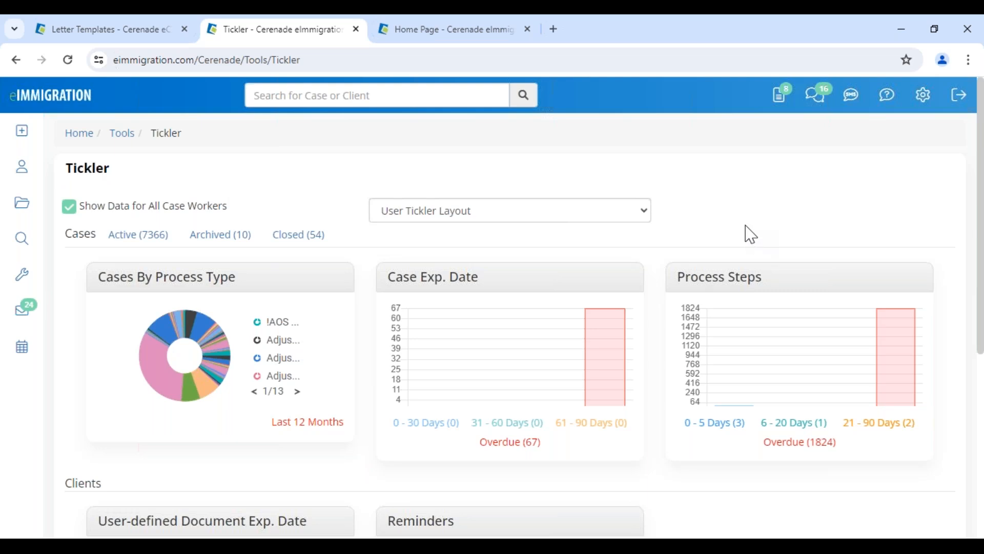
scroll(687, 362, down, 5)
scroll(564, 267, up, 5)
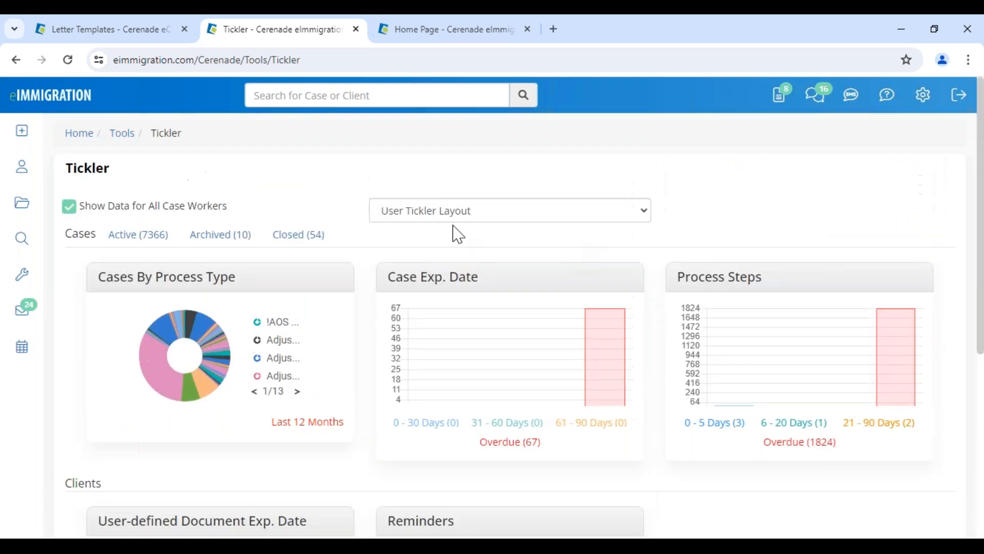
Switch the Tickler to Default Tickler Layout and scroll through its widgets
click(407, 215)
click(391, 228)
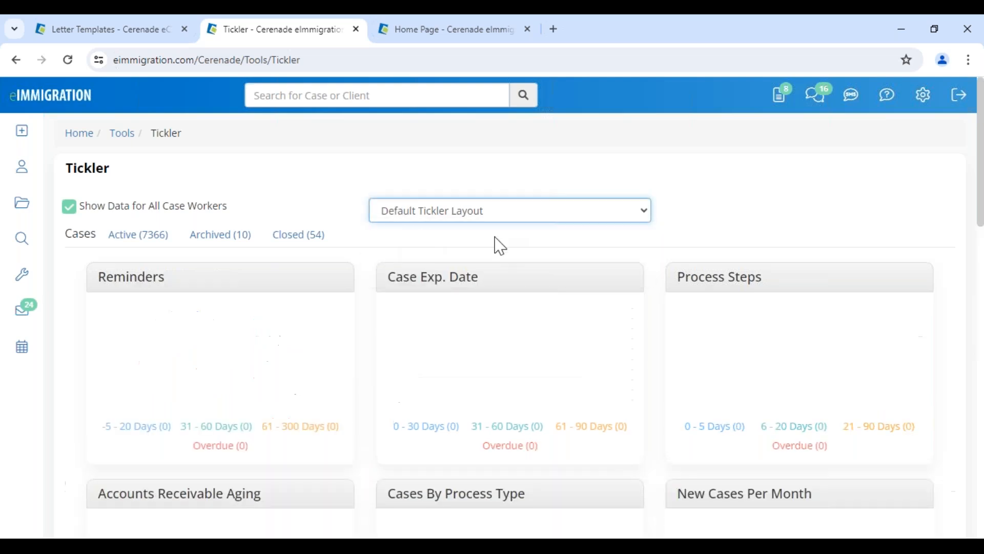
scroll(641, 328, down, 7)
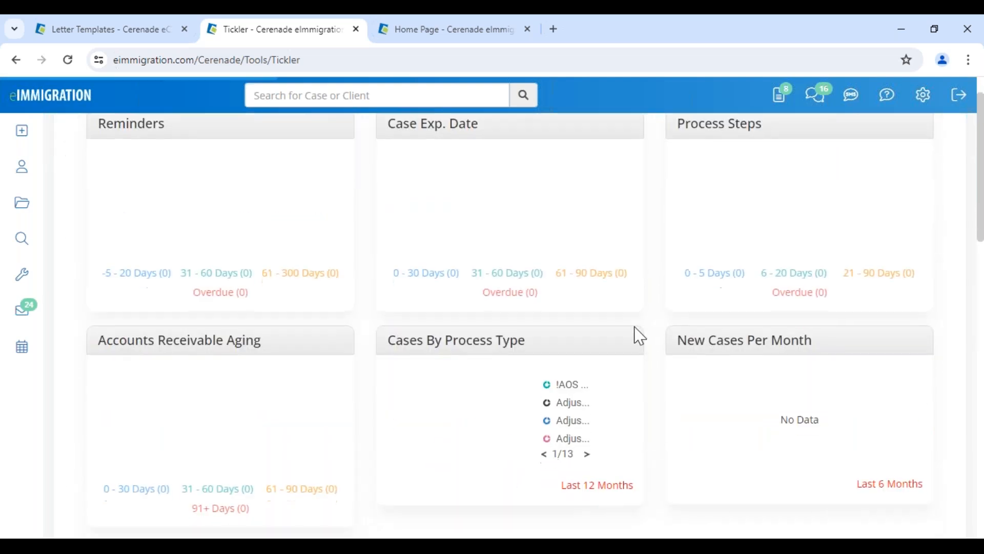
scroll(542, 411, down, 2)
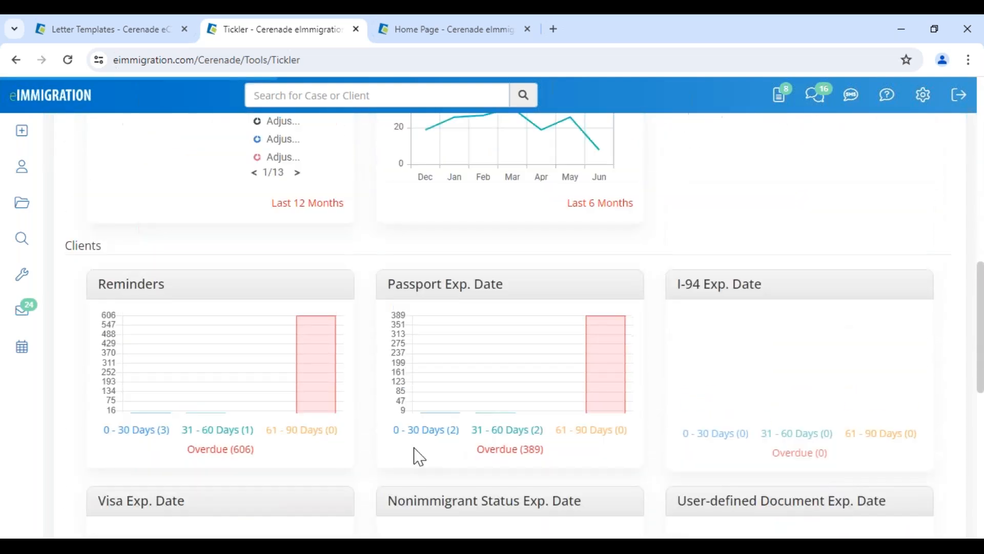
scroll(474, 439, up, 4)
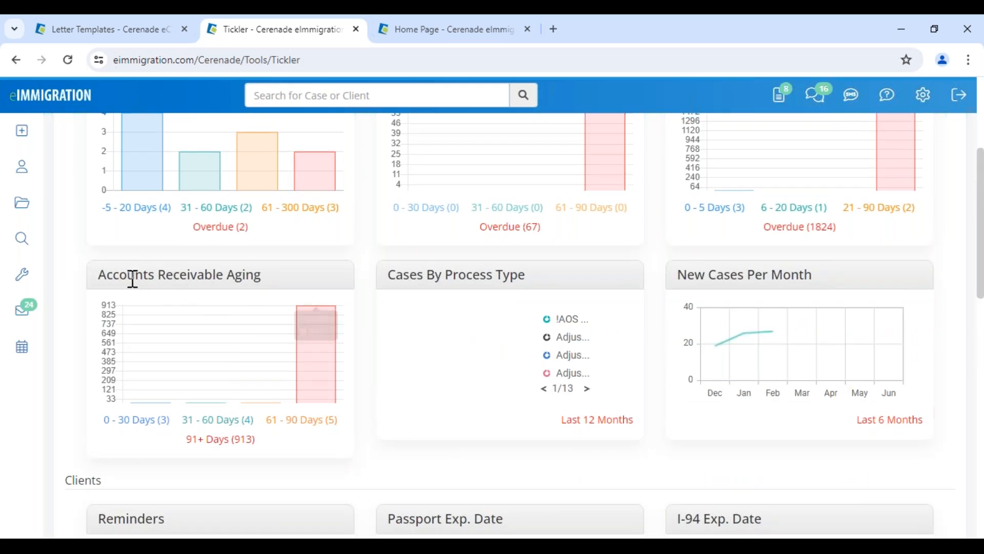
Review the 31 - 60 Days Accounts Receivable Aging invoices, then glance at the agenda slide
drag(286, 281, 127, 276)
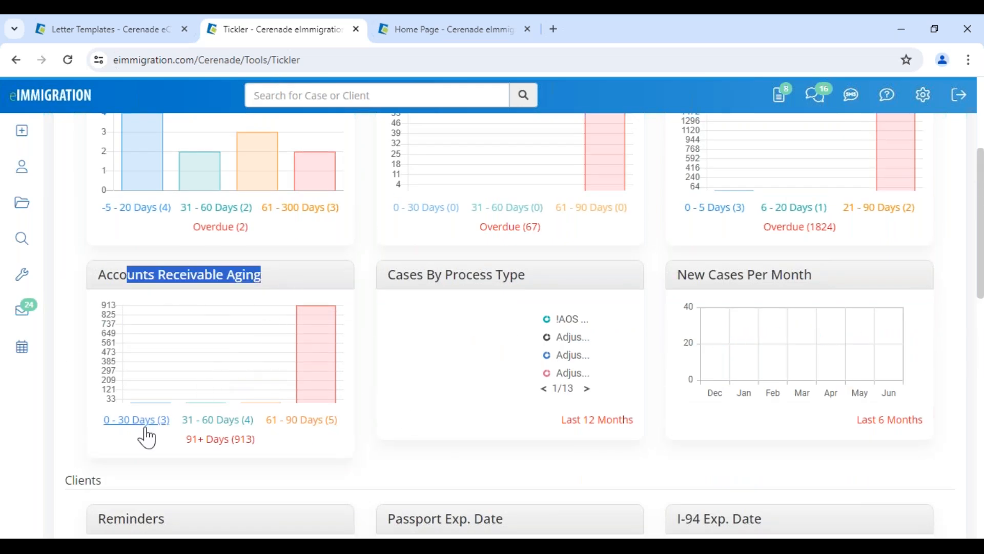
click(225, 422)
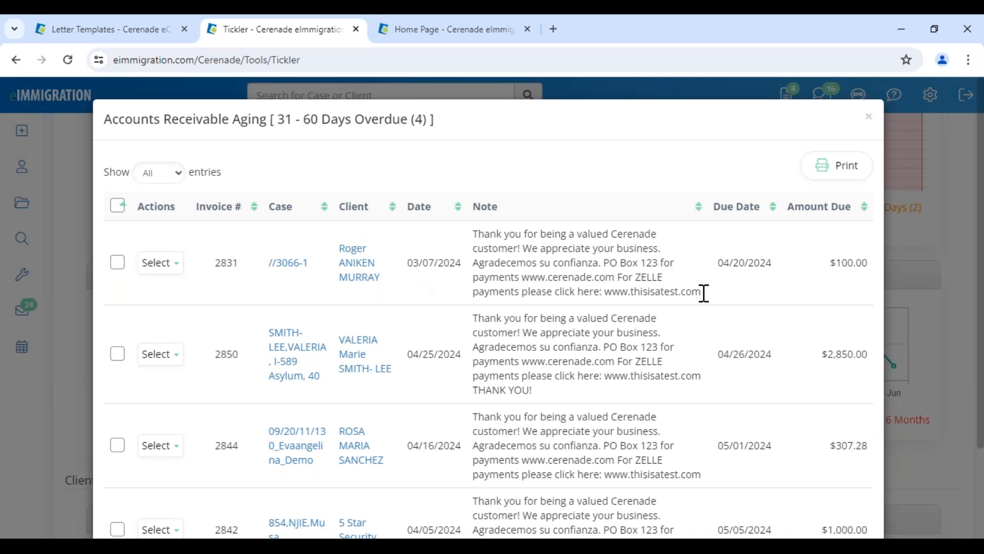
drag(717, 264, 745, 268)
click(868, 117)
drag(60, 170, 126, 176)
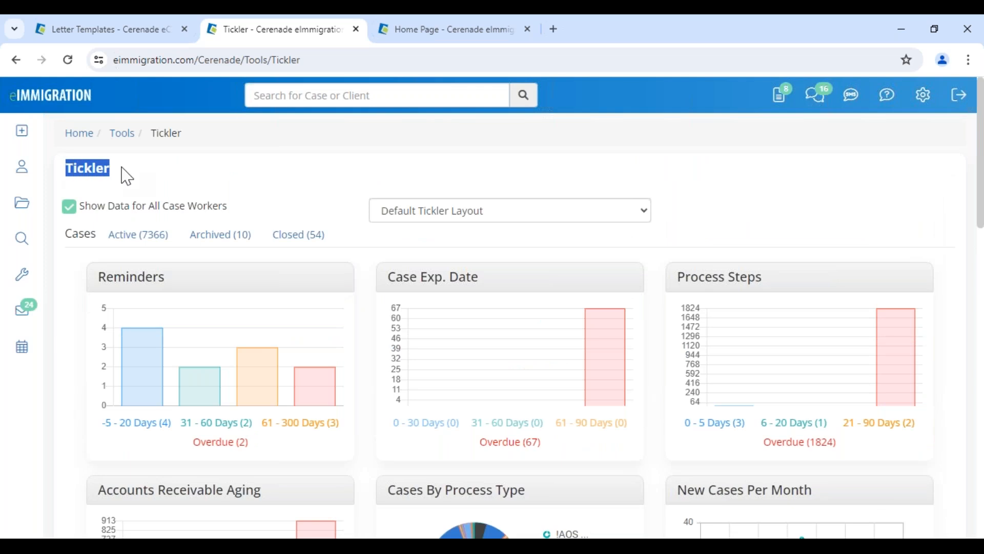
key(alt+Tab)
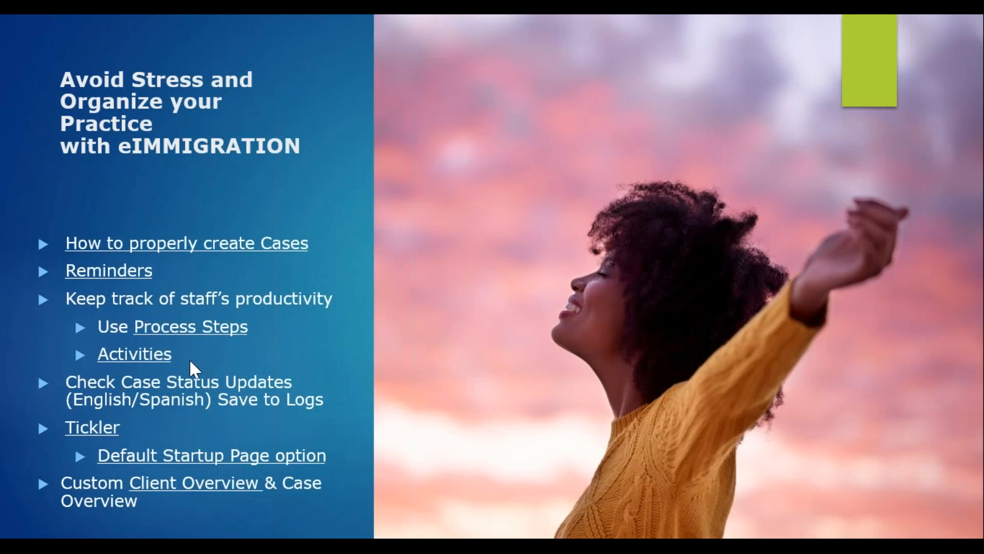
key(alt+Tab)
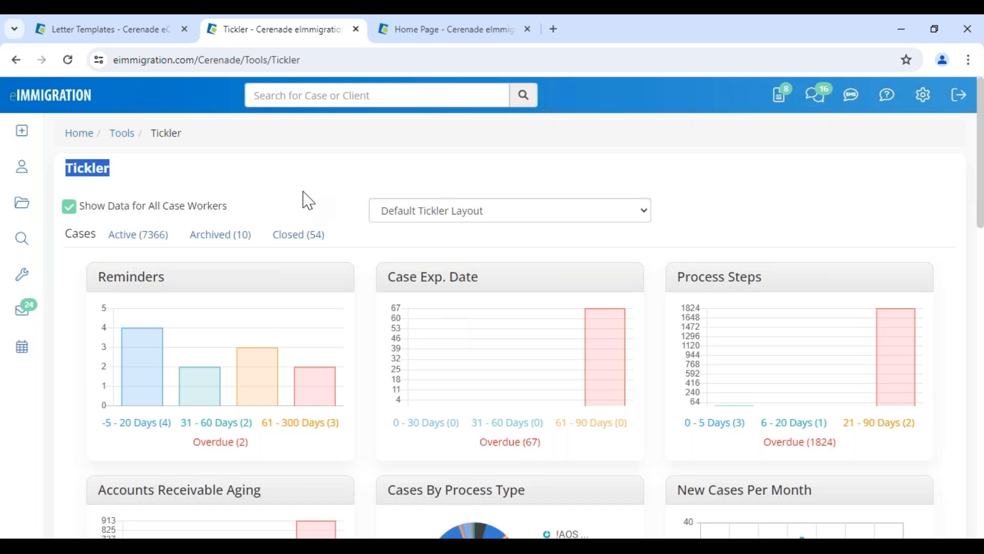
Search all Active cases (7366) and open the IV & AOS (1-Step) Family-Based case with Program Type GRANT # 2
click(146, 240)
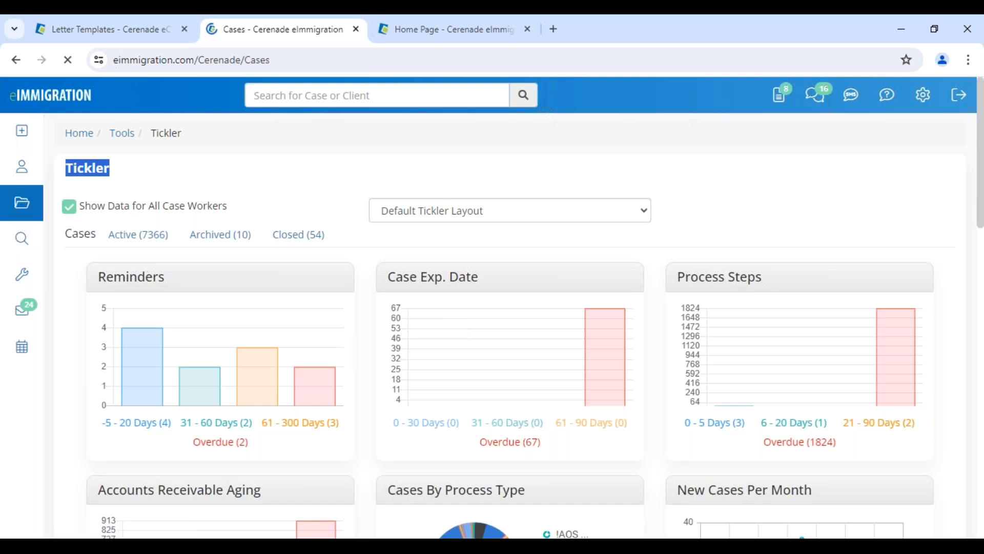
click(186, 391)
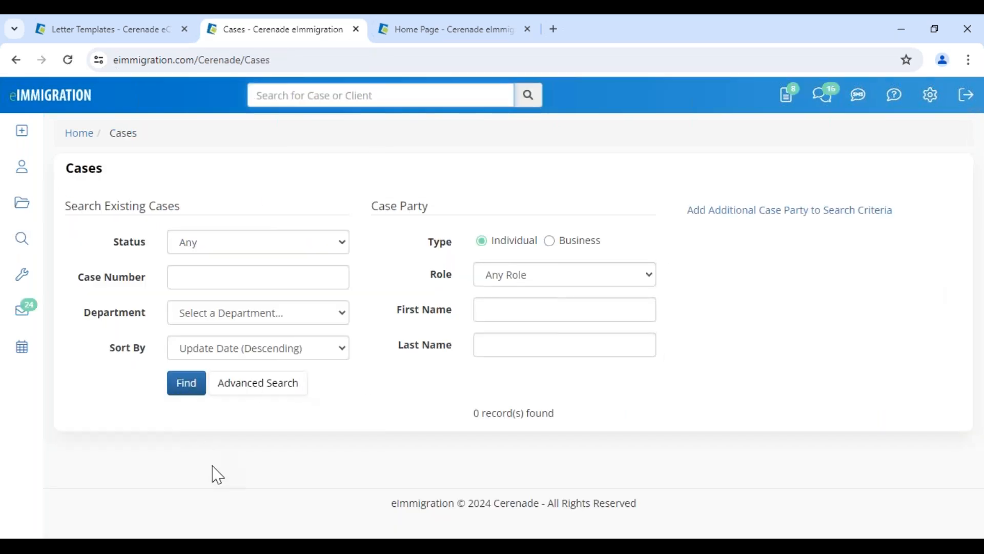
click(214, 516)
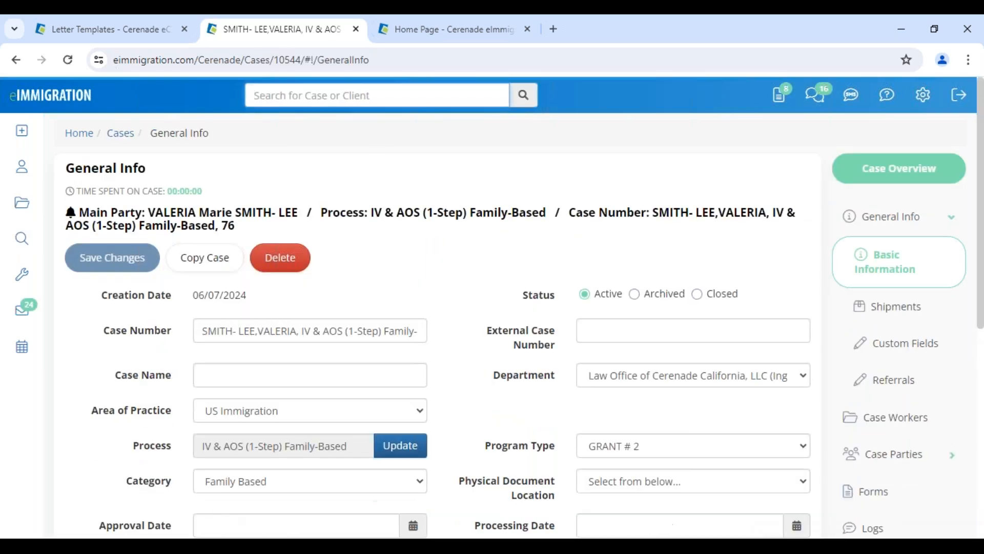
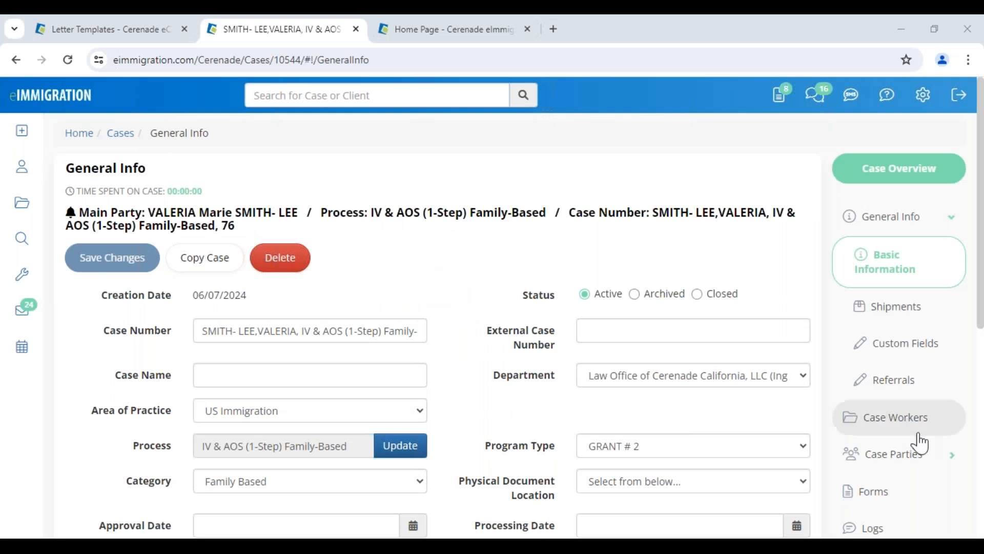
Show the IV & AOS (1-Step) Family-Based case's Process Steps, with overall progress at 4%
scroll(871, 490, down, 4)
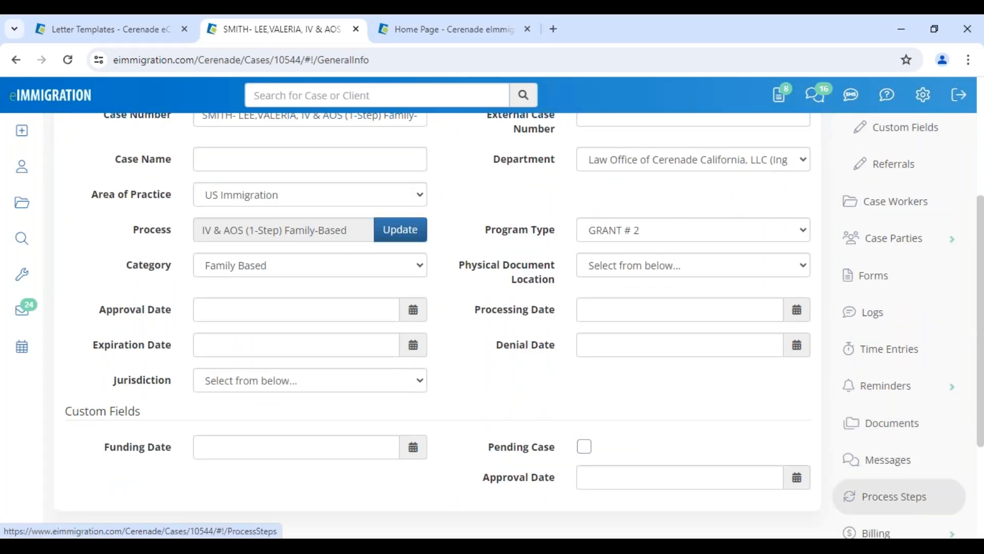
click(904, 500)
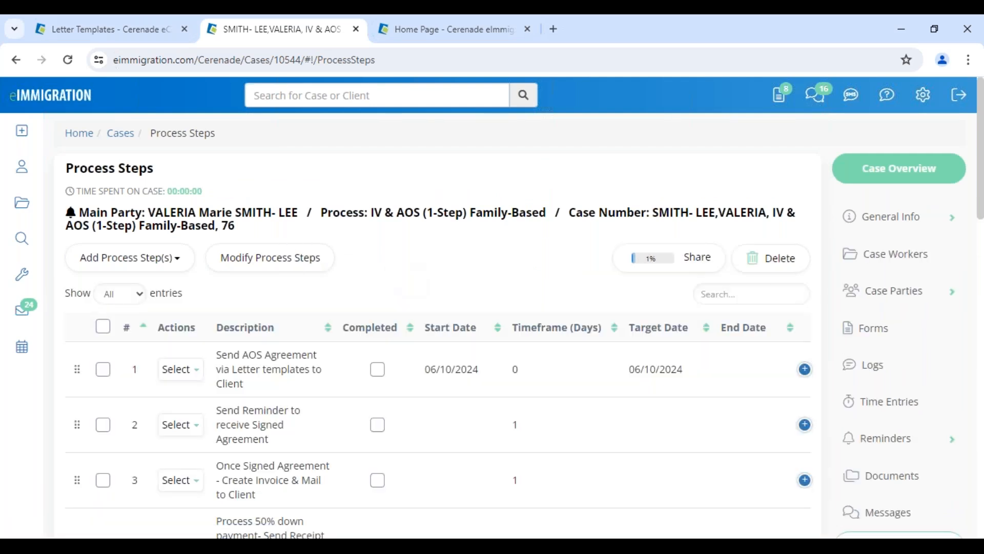
scroll(330, 379, down, 7)
scroll(330, 379, down, 4)
scroll(328, 378, up, 11)
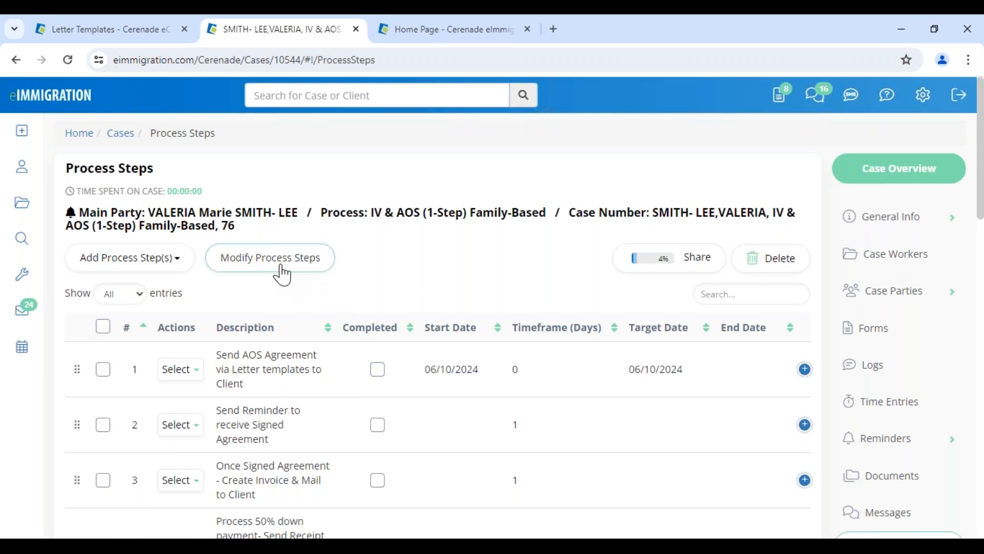
In the admin tab, find I-589 Asylum under Administrator - Home case processes and open its Steps
click(88, 32)
click(61, 138)
drag(22, 170, 256, 169)
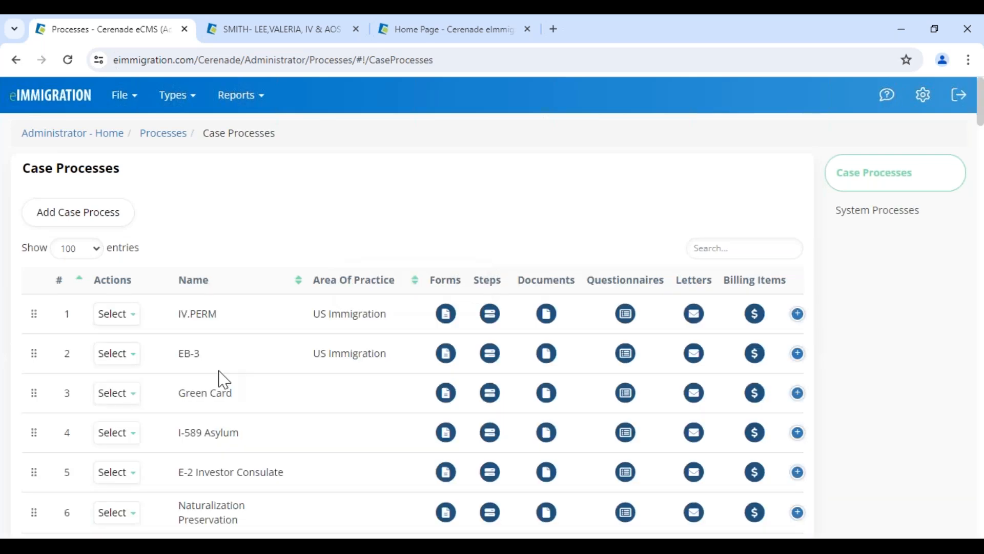
scroll(220, 379, down, 2)
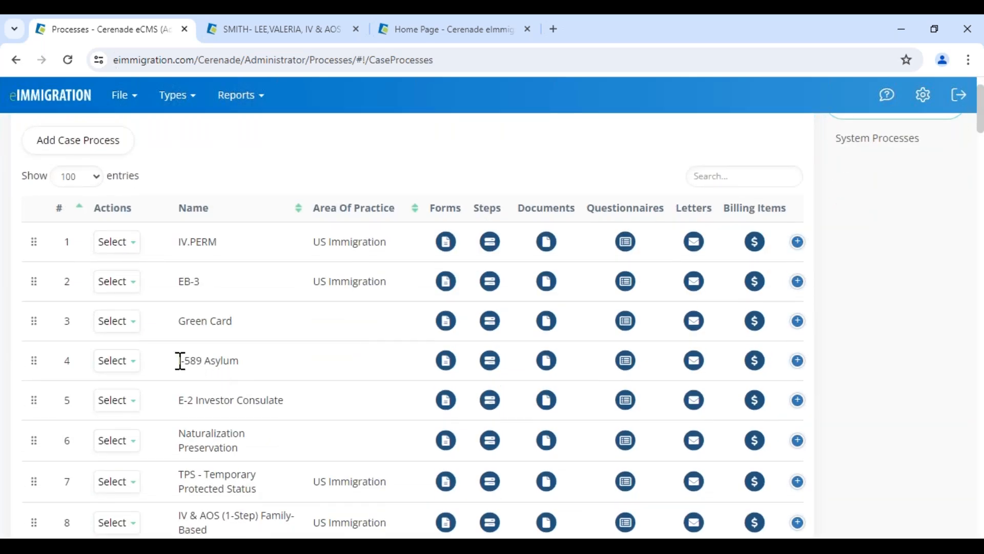
drag(180, 361, 274, 373)
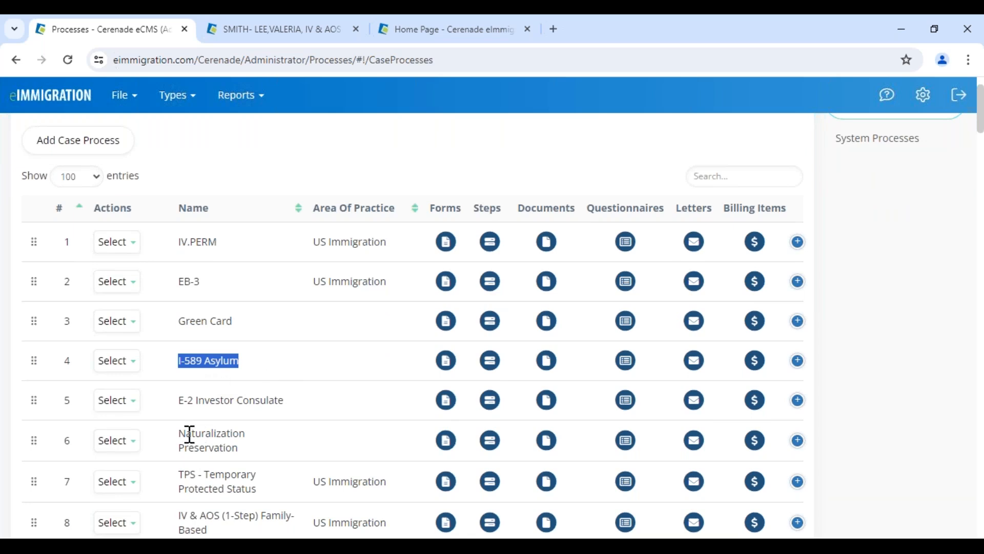
drag(184, 431, 282, 438)
drag(184, 360, 379, 375)
click(491, 361)
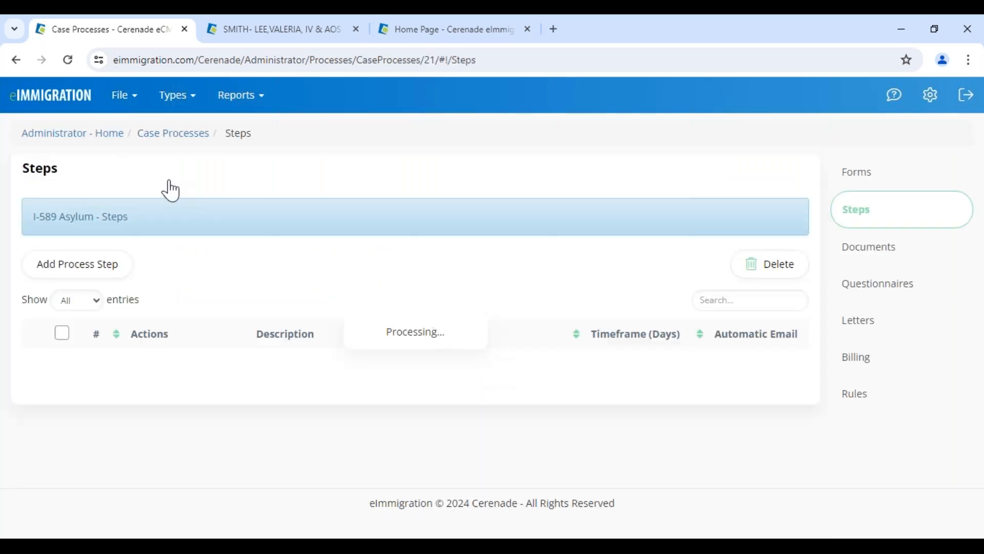
Confirm step 7 Send QNR's activity sends the questionnaire on Case Process Step Started
drag(50, 224, 132, 226)
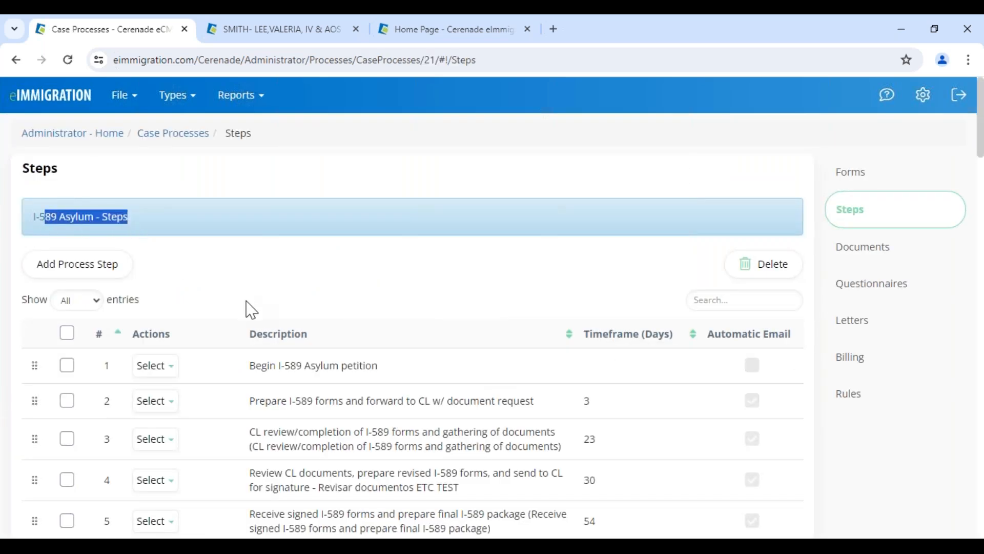
scroll(248, 307, down, 2)
scroll(254, 338, down, 3)
drag(249, 331, 400, 337)
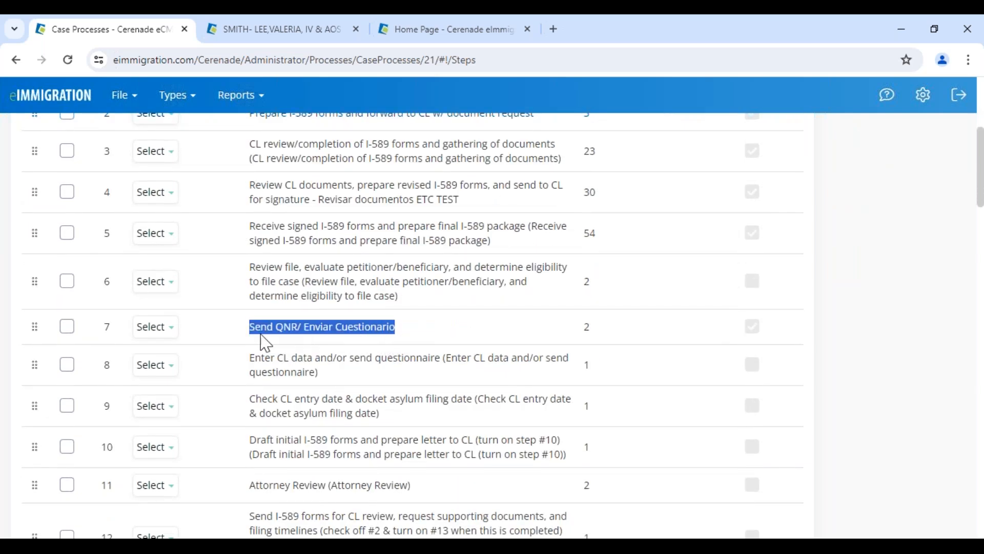
click(177, 331)
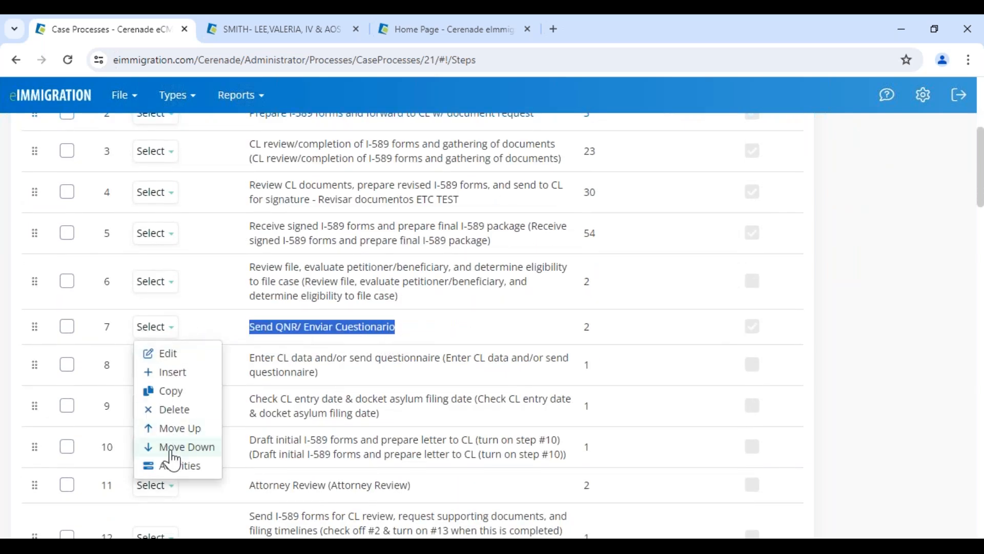
click(172, 467)
drag(233, 120, 404, 139)
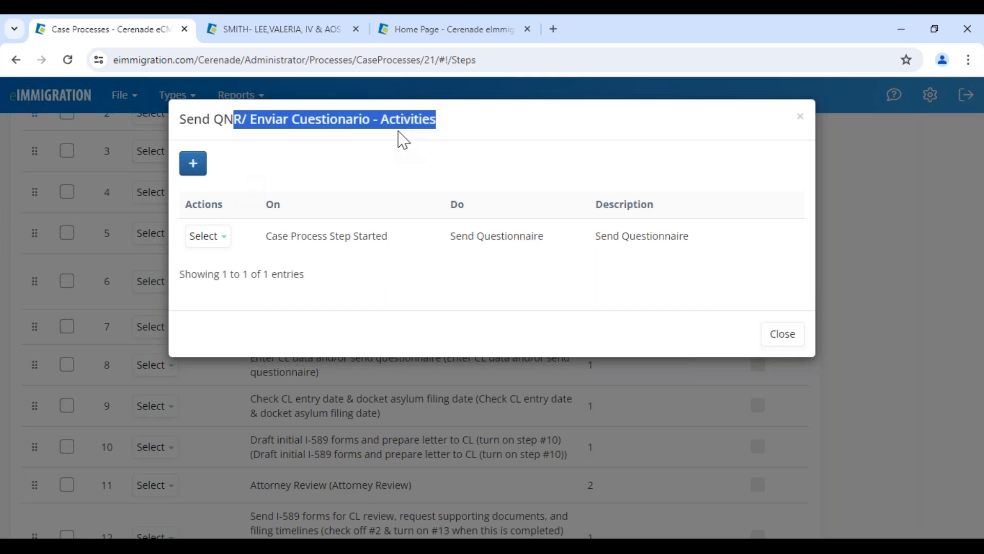
click(384, 167)
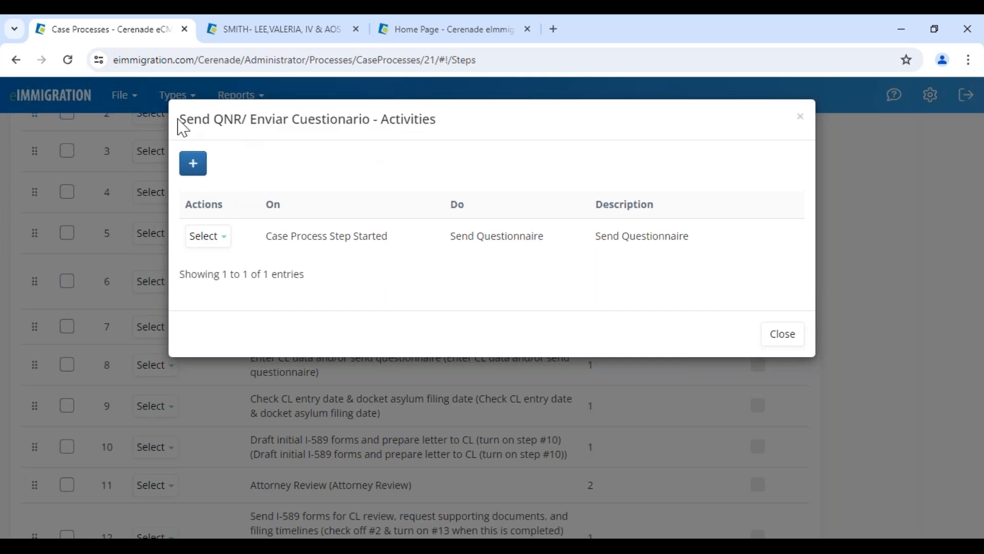
drag(180, 122, 253, 120)
drag(317, 236, 406, 247)
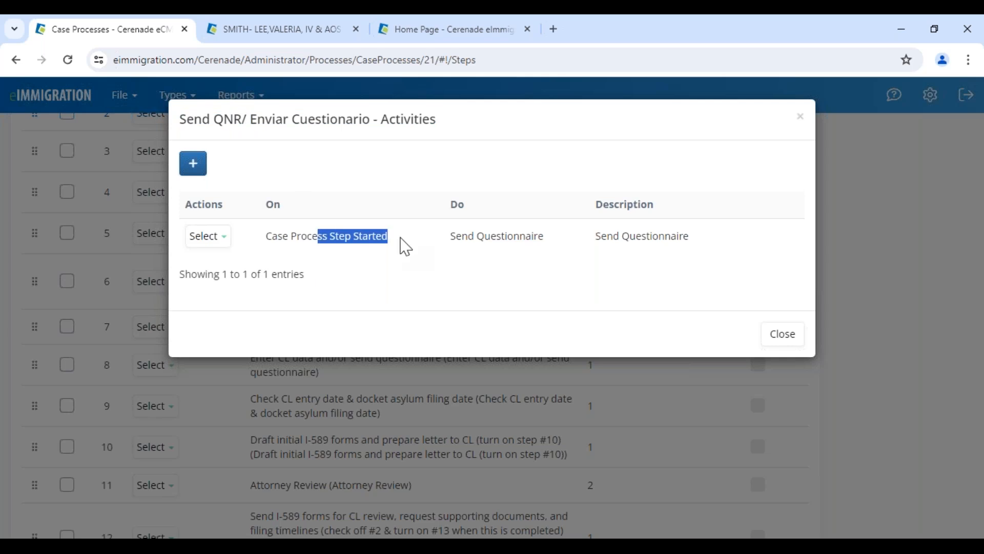
drag(452, 236, 544, 236)
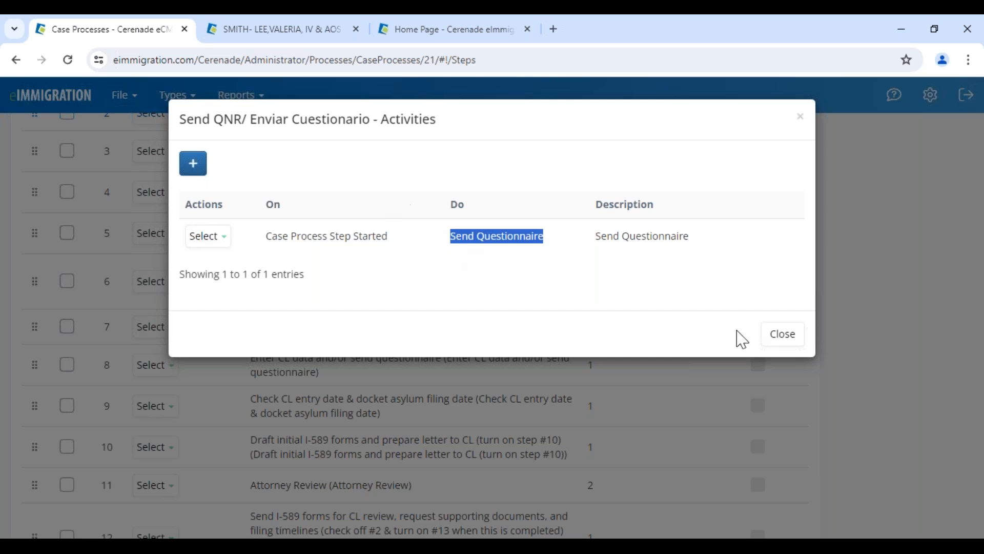
click(769, 336)
Bring up the actions menu for step 11, Attorney Review
scroll(236, 339, down, 3)
drag(244, 352, 428, 355)
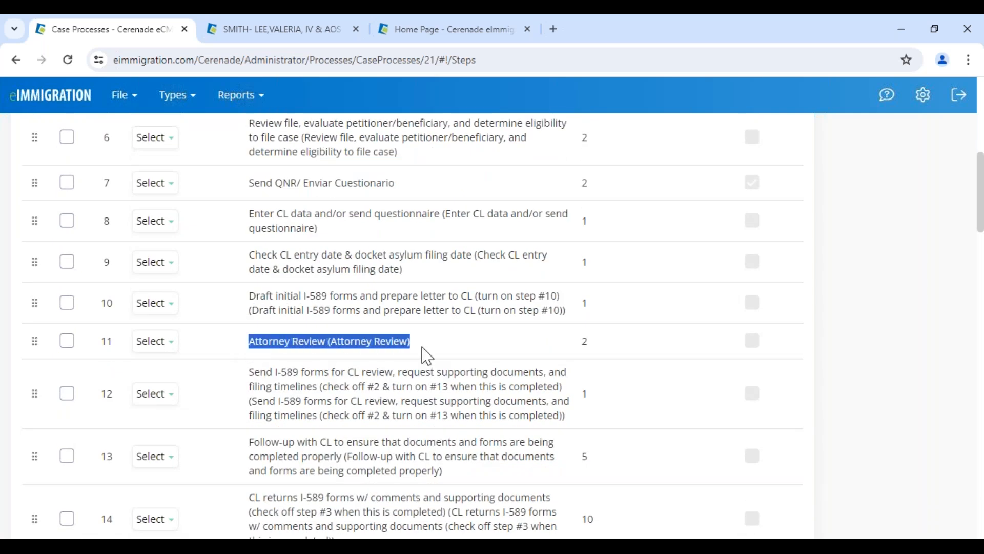
click(168, 344)
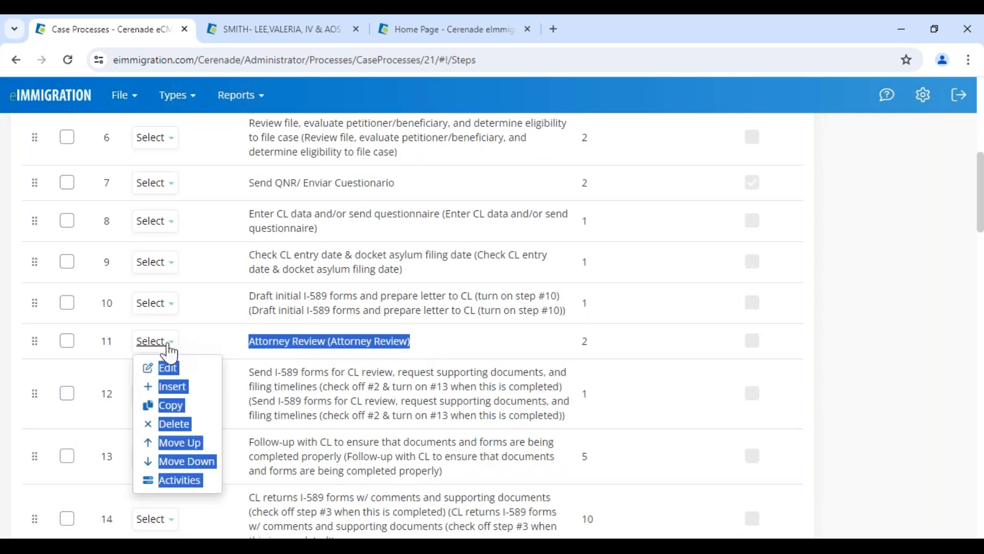
click(177, 480)
click(195, 169)
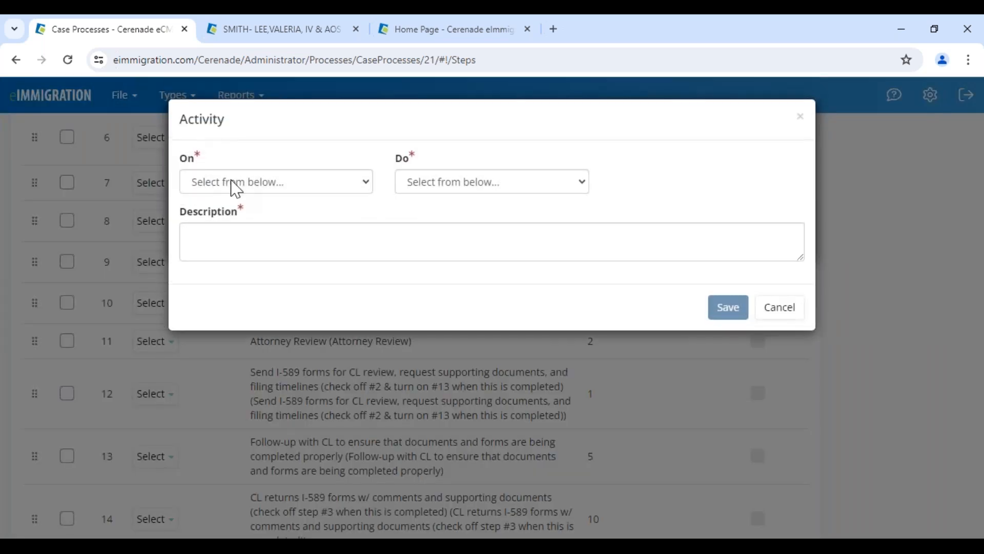
click(252, 185)
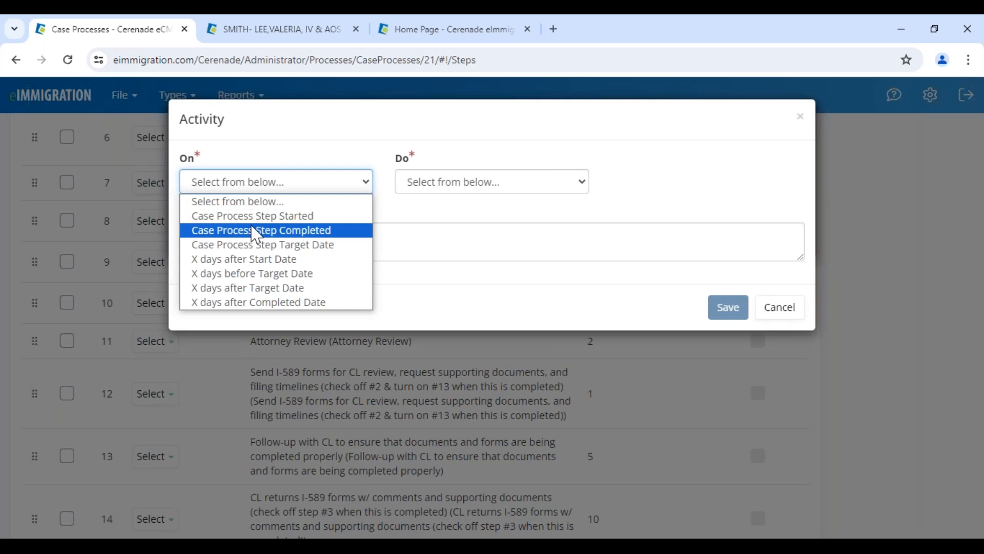
click(259, 219)
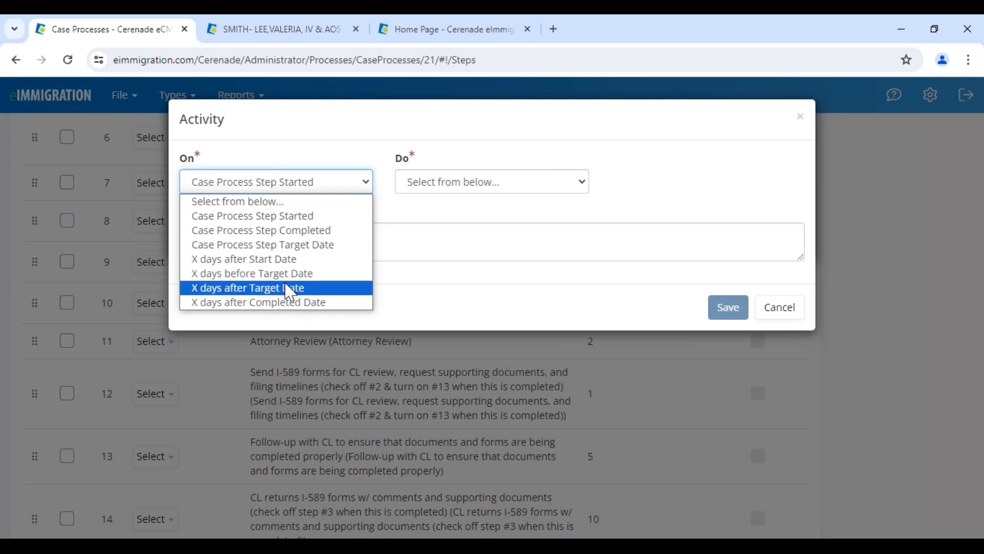
click(310, 259)
click(648, 179)
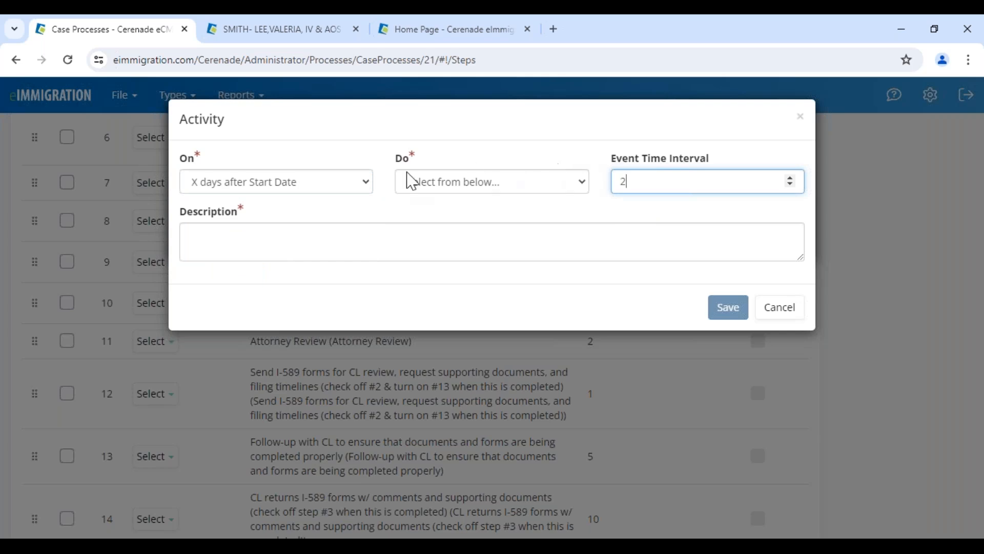
click(417, 187)
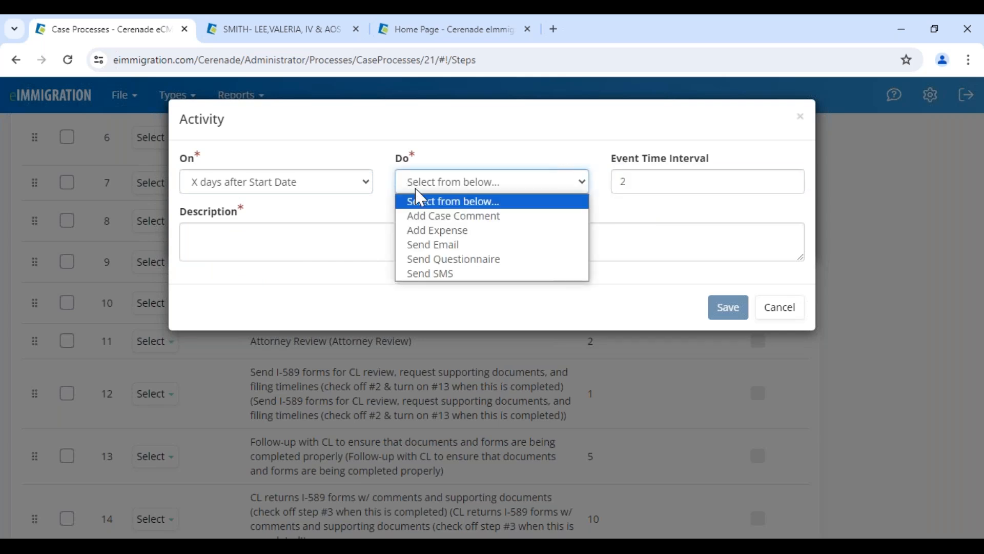
click(412, 246)
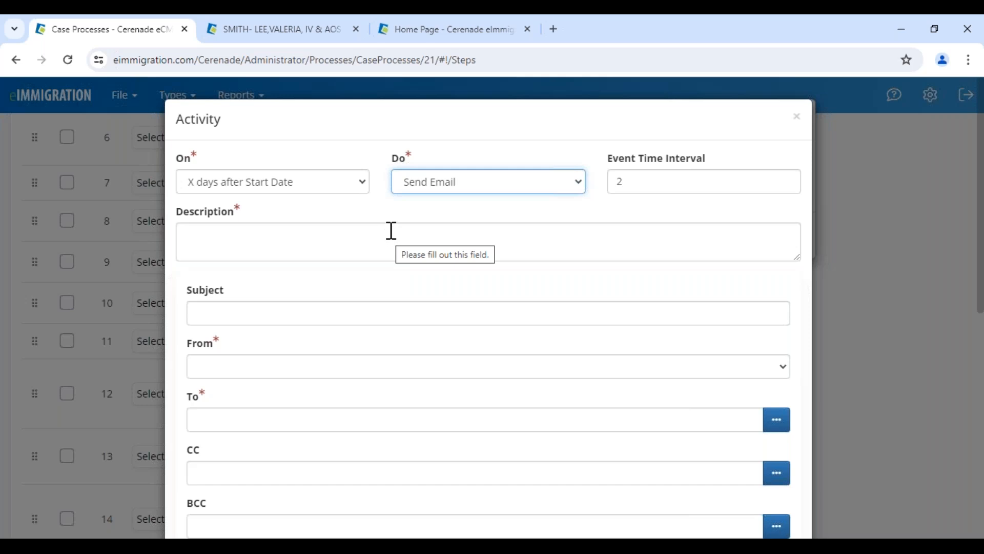
click(441, 186)
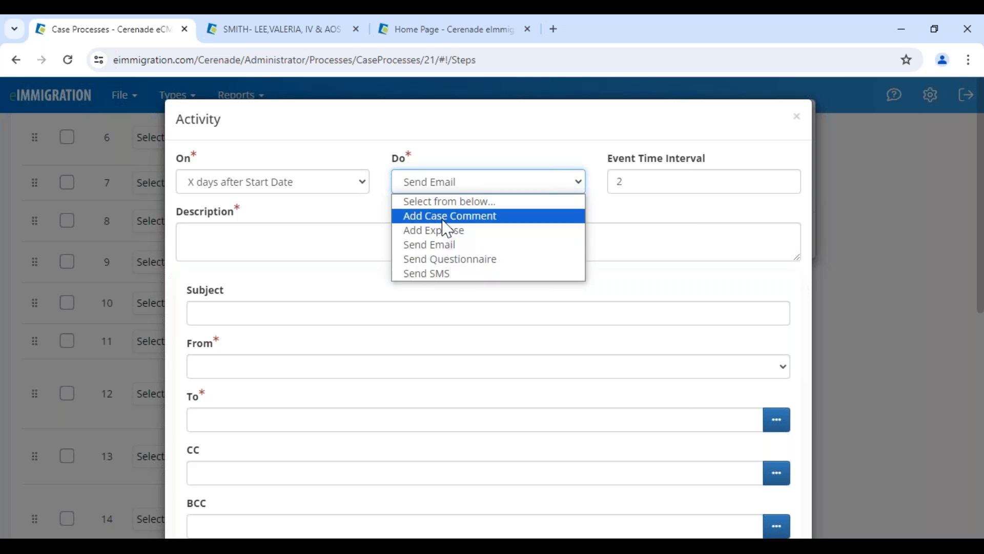
click(237, 127)
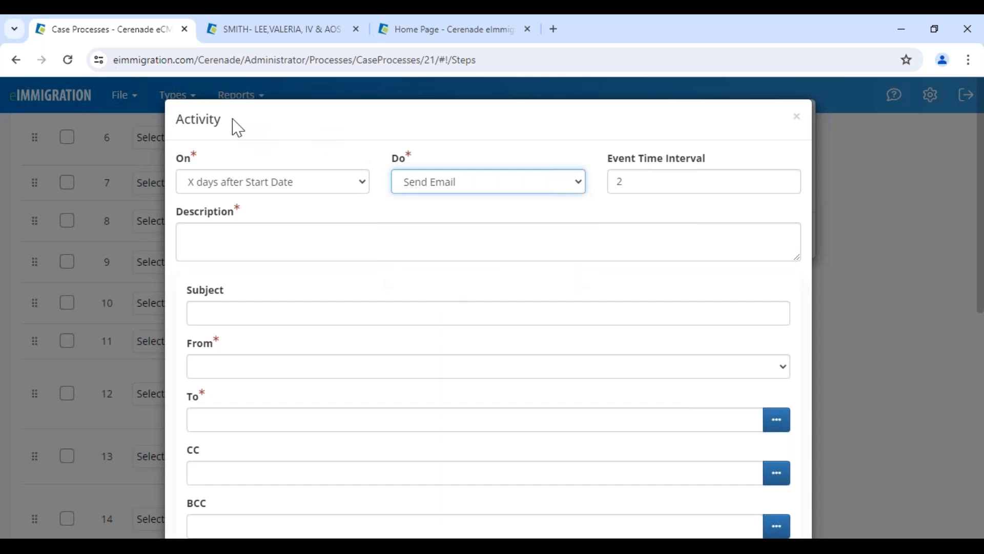
drag(237, 127, 151, 121)
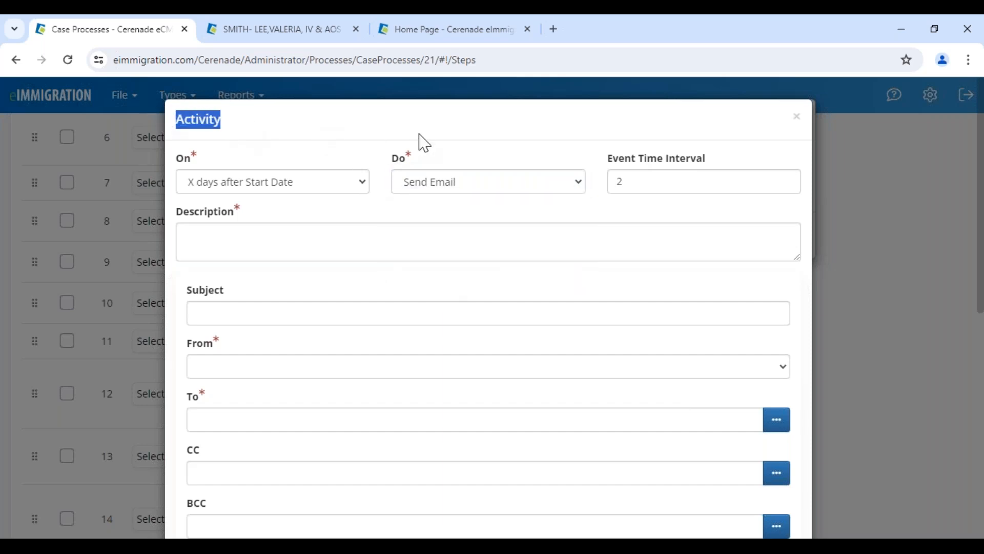
click(796, 117)
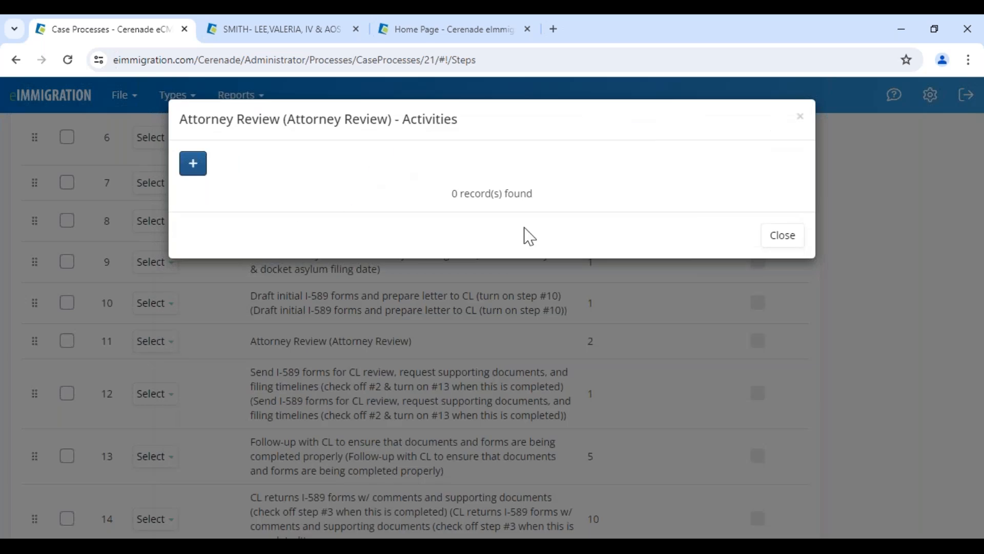
click(769, 240)
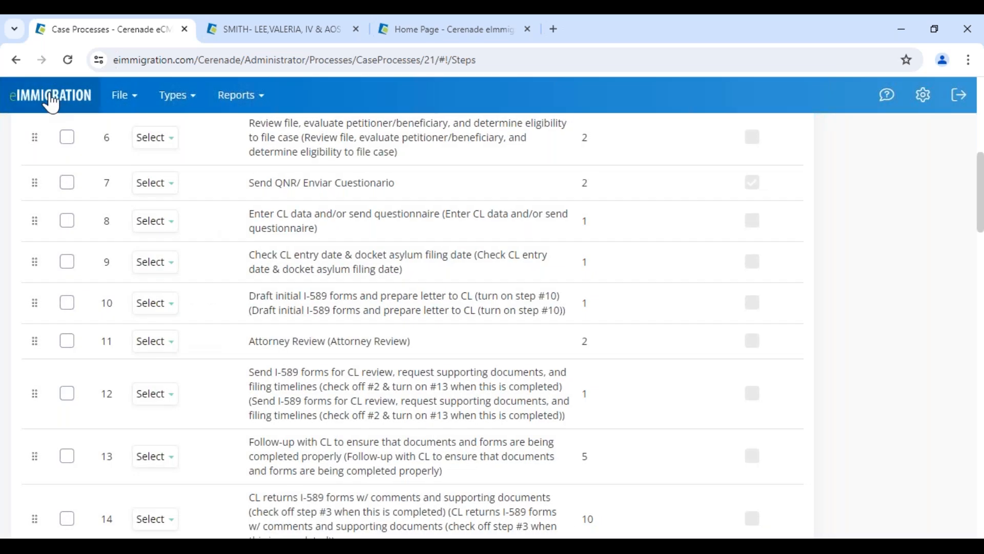
Return from the administrator home to the client's case process steps
click(52, 102)
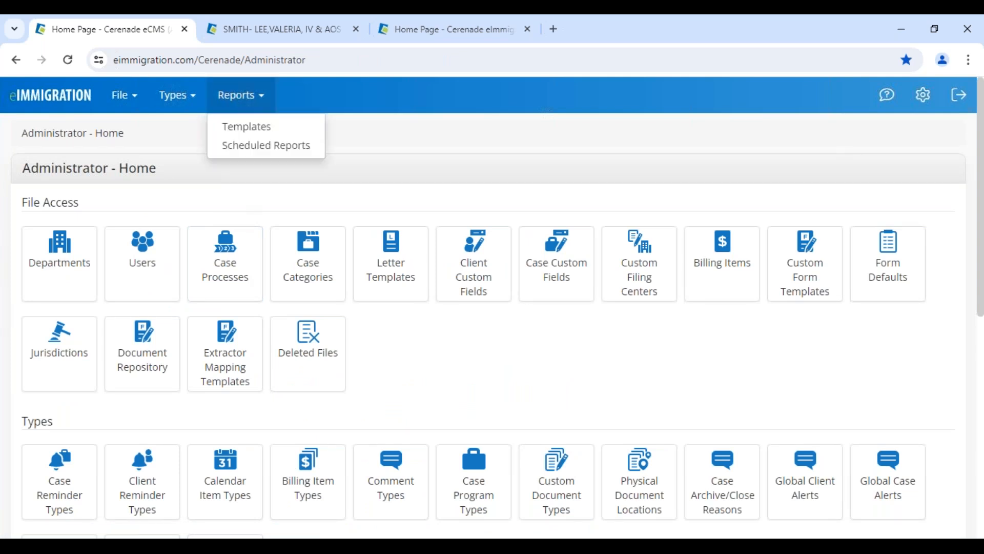
click(307, 37)
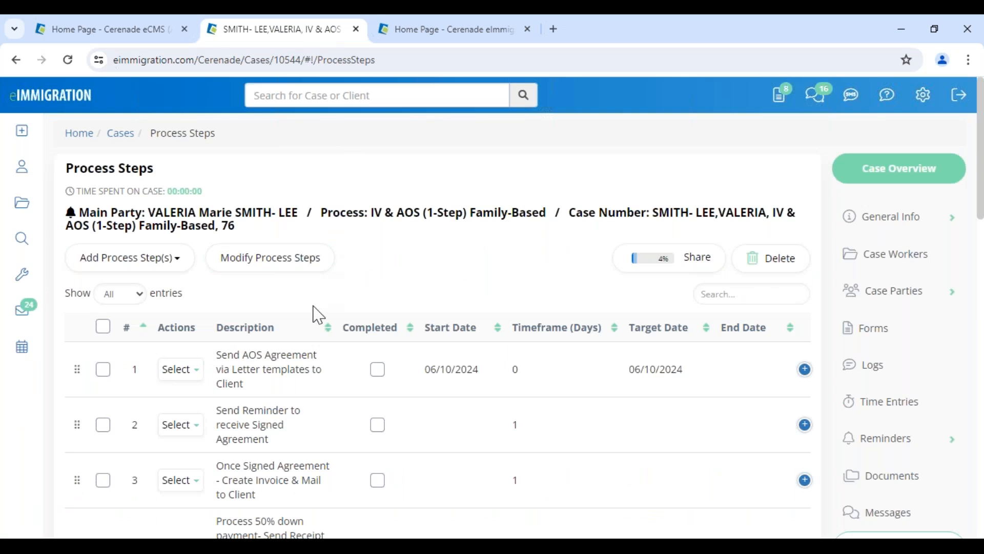
scroll(317, 314, down, 4)
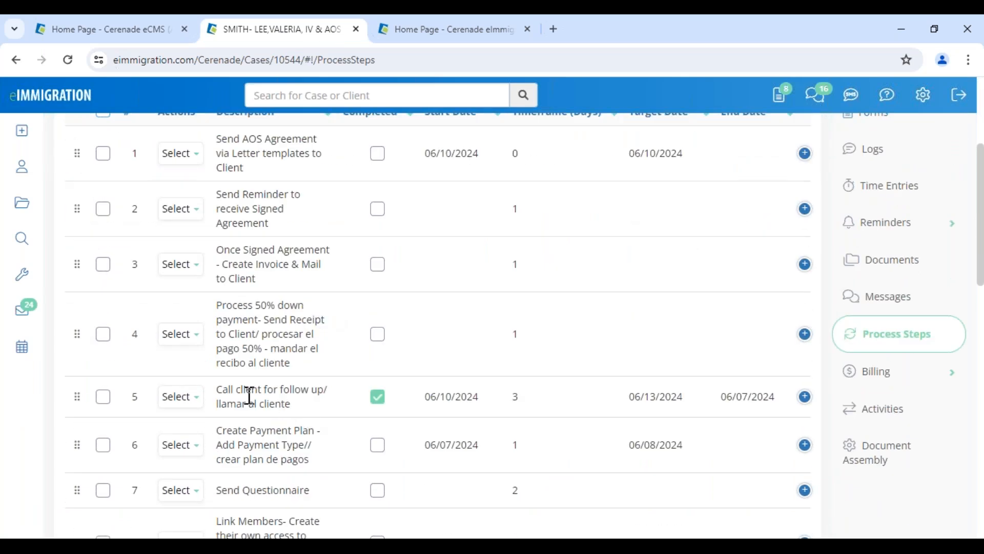
scroll(264, 400, up, 4)
scroll(263, 400, down, 7)
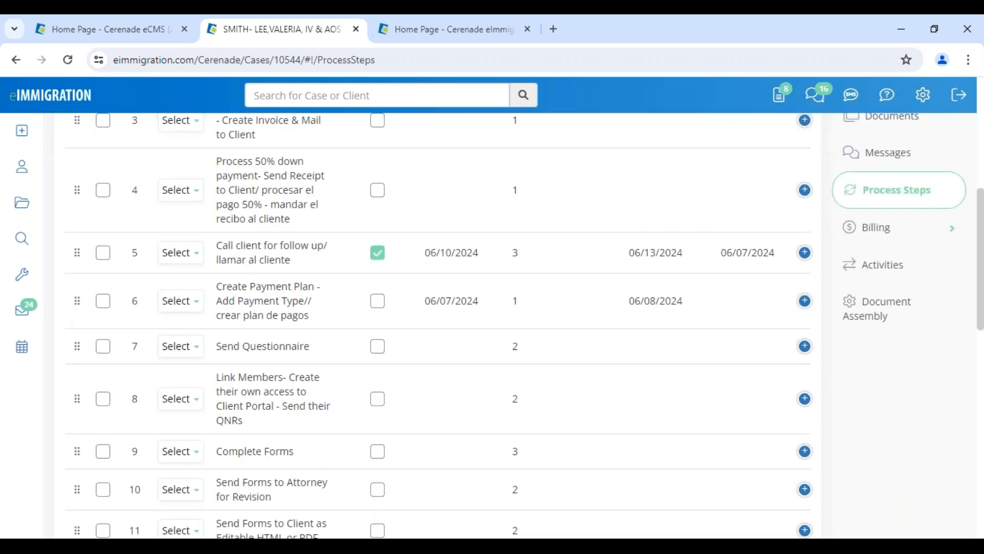
scroll(441, 325, up, 4)
scroll(268, 402, down, 5)
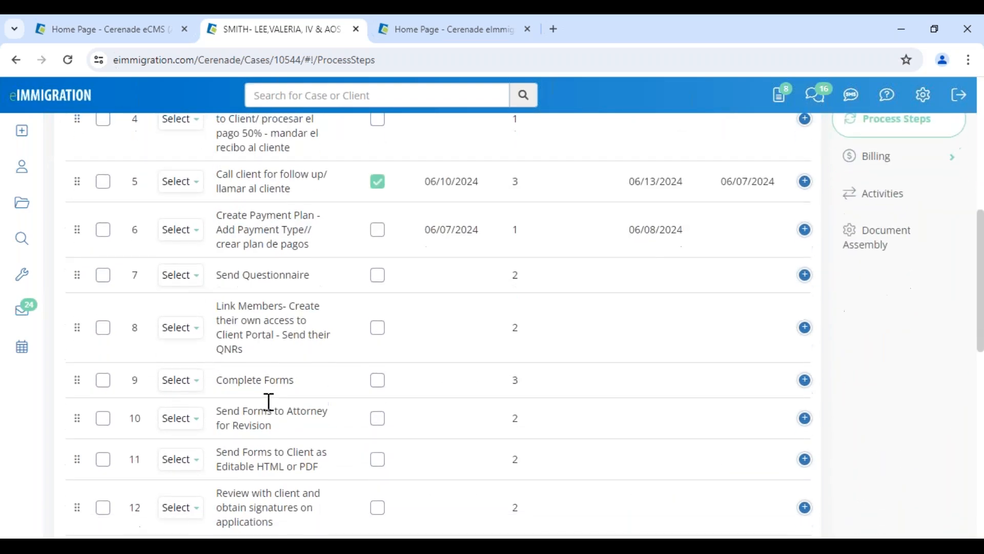
Edit the Send Questionnaire step: start 06/07/2024, target 06/09/2024, assign a caseworker, and save
drag(223, 278, 322, 281)
click(195, 274)
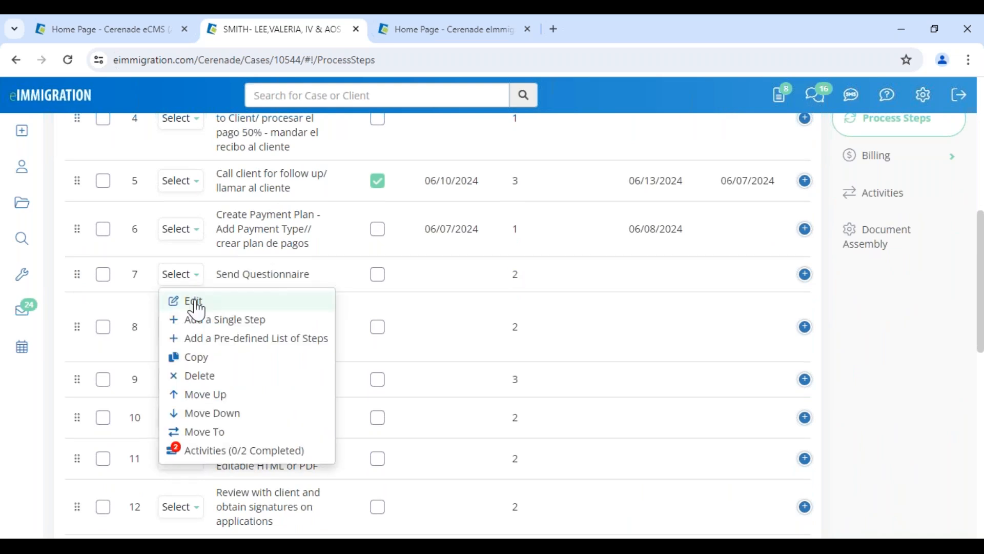
click(197, 307)
click(306, 236)
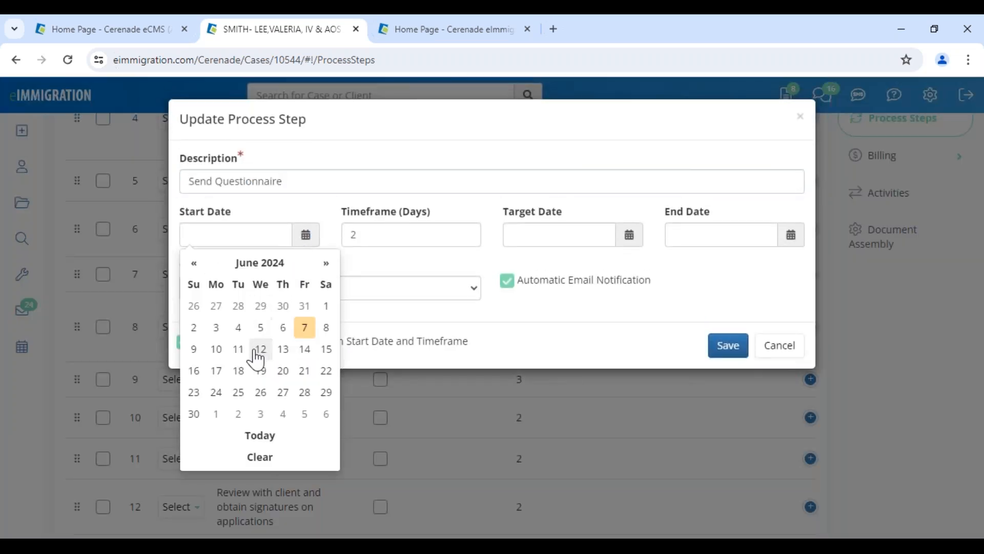
click(305, 333)
drag(520, 212, 583, 230)
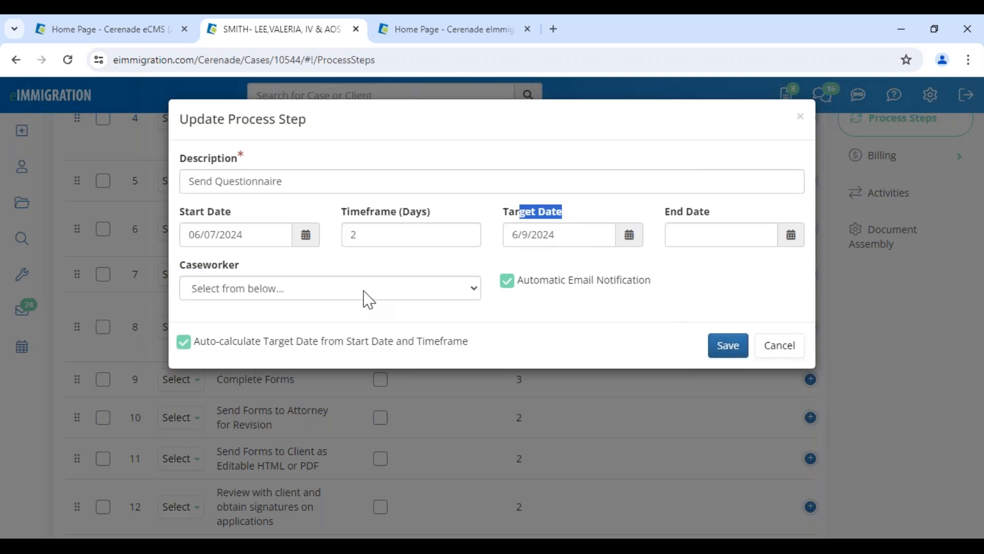
click(295, 288)
click(234, 323)
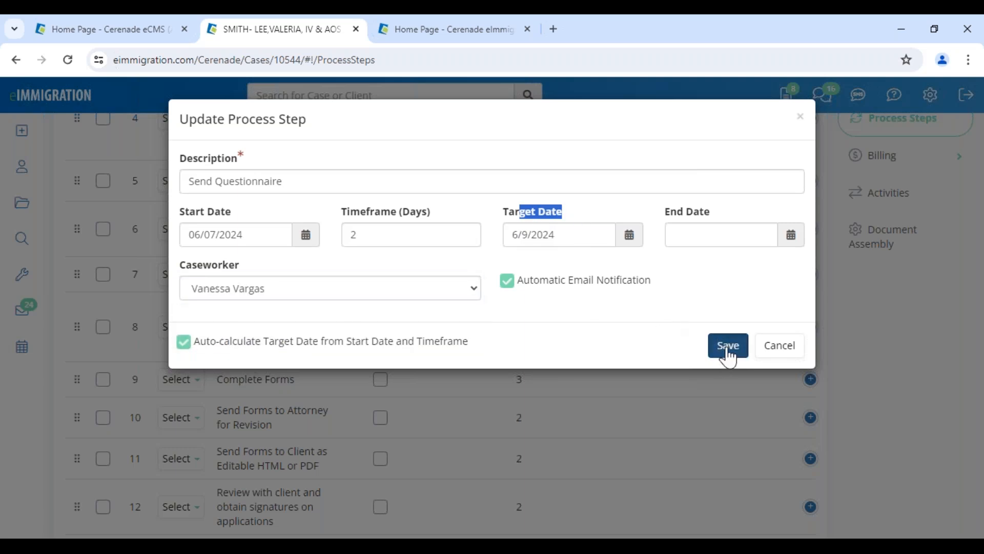
click(726, 347)
Review the Send Questionnaire step's automated activity and its trigger condition
click(193, 272)
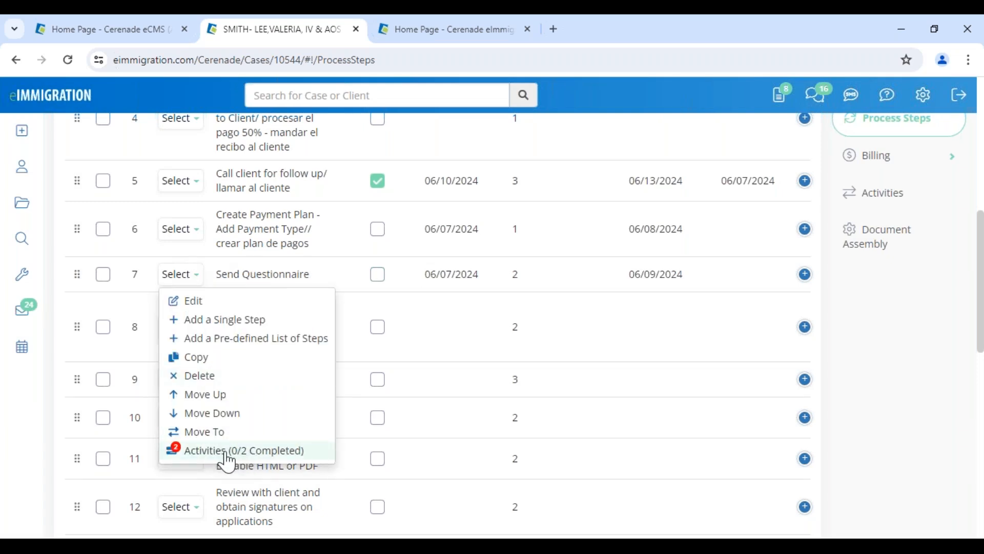
click(277, 451)
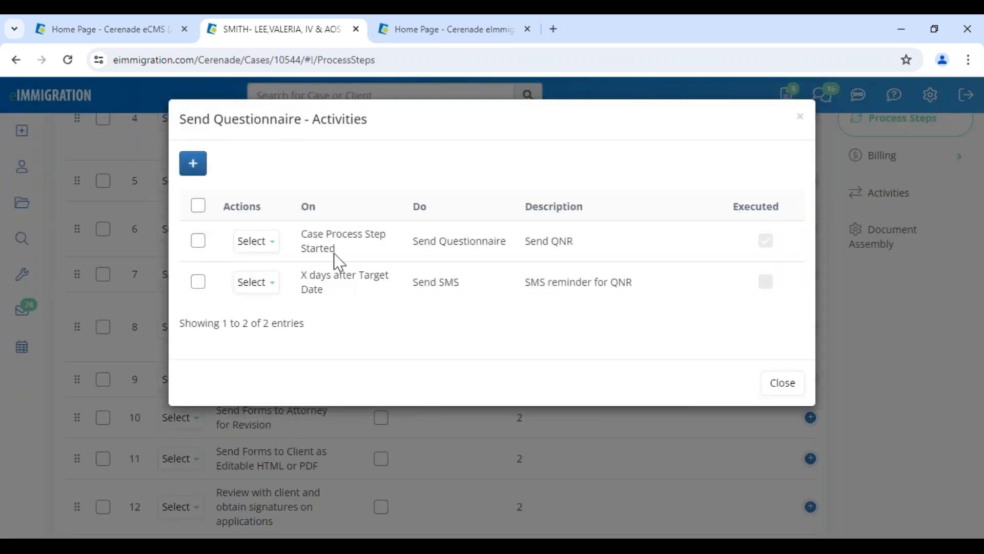
drag(313, 235, 599, 251)
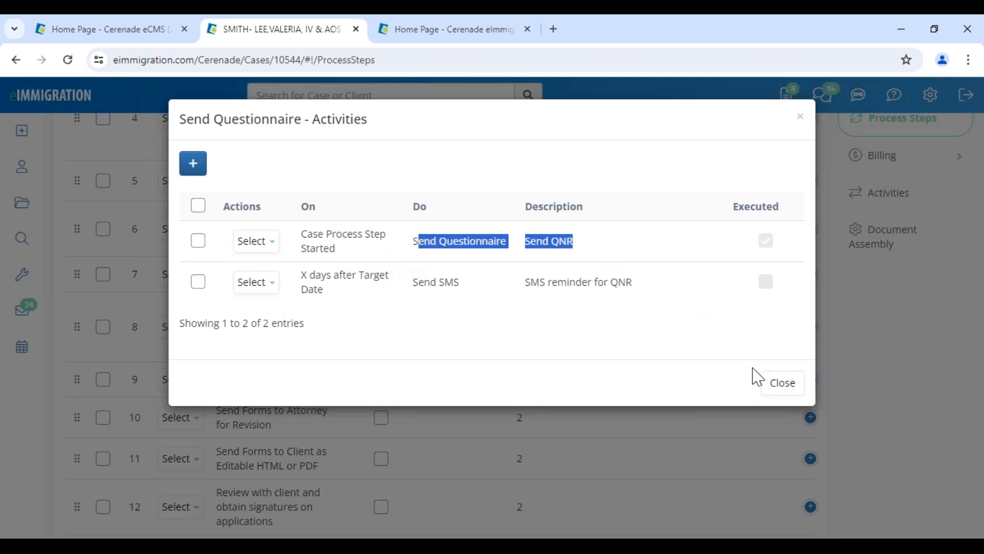
click(783, 382)
Open the main party's client record and dismiss the client alerts
scroll(442, 345, up, 2)
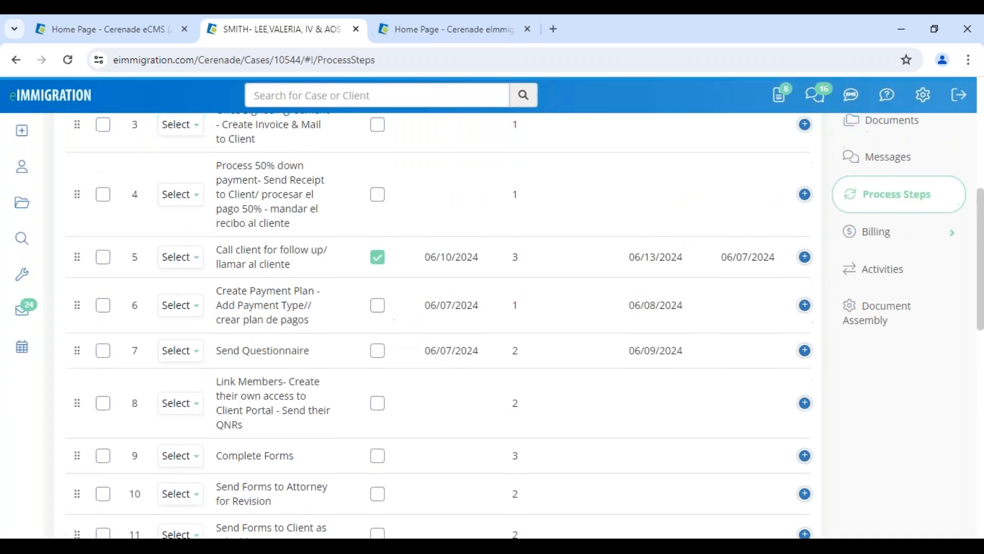
scroll(441, 308, up, 5)
click(272, 153)
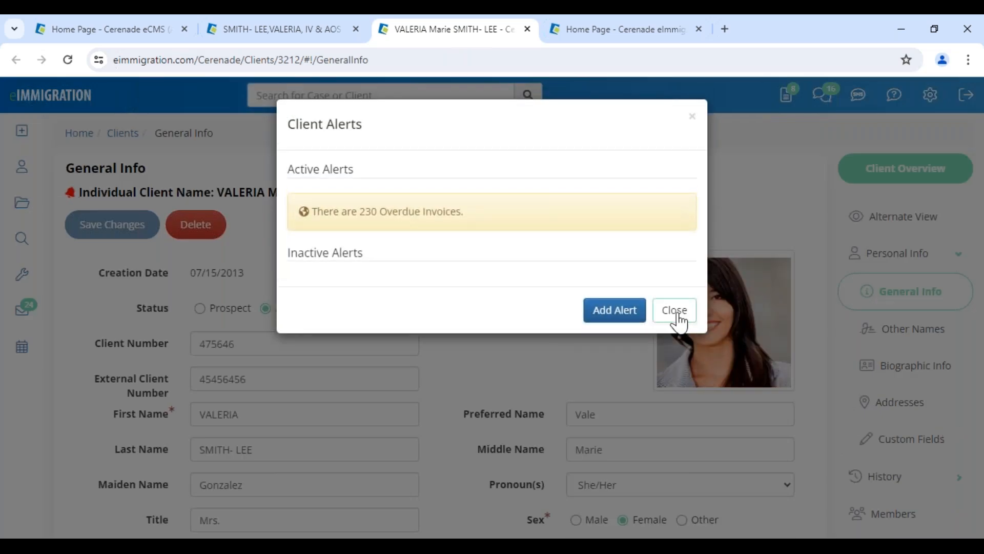
click(674, 310)
scroll(933, 452, down, 9)
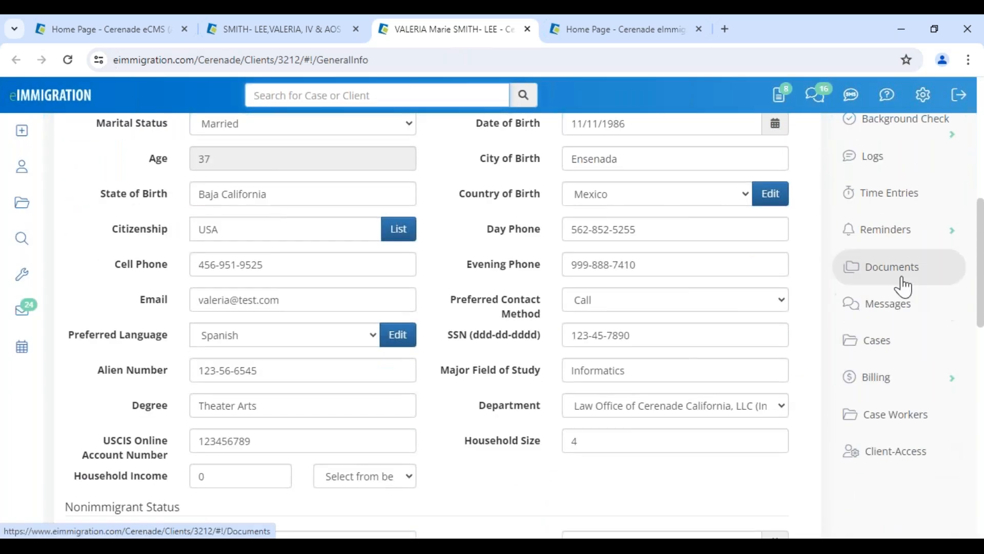
Open the client's Documents page, briefly checking the case tab in between
click(895, 267)
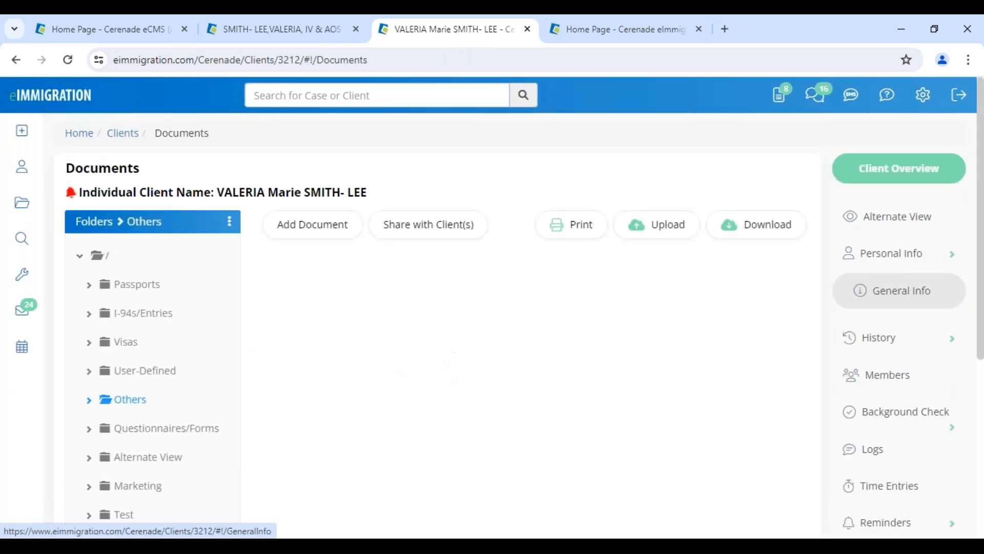
scroll(174, 333, down, 3)
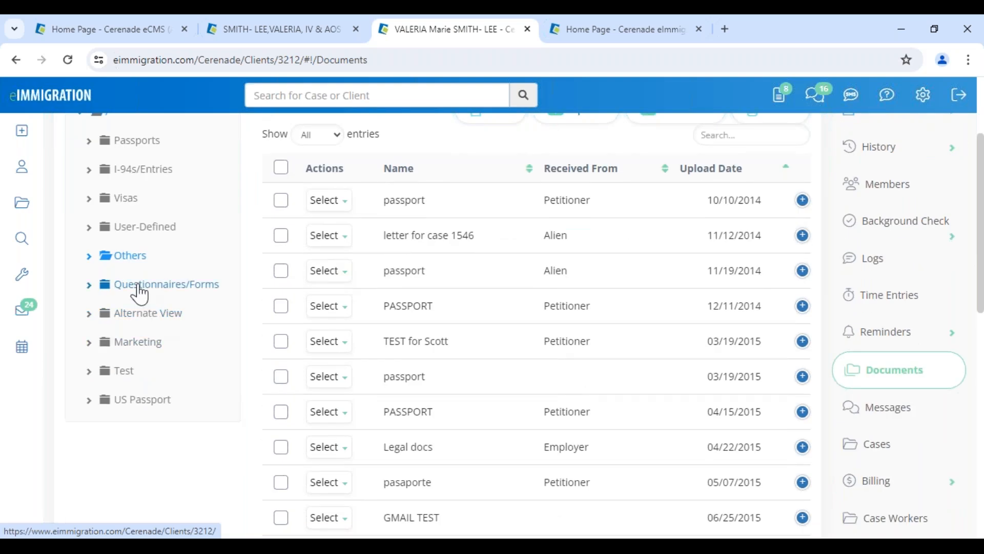
scroll(307, 323, up, 3)
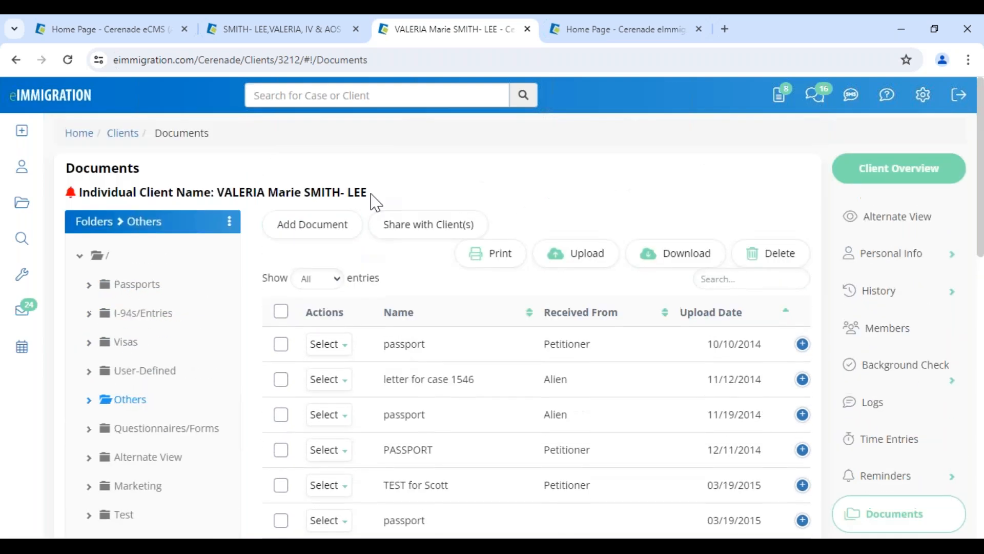
drag(217, 192, 368, 192)
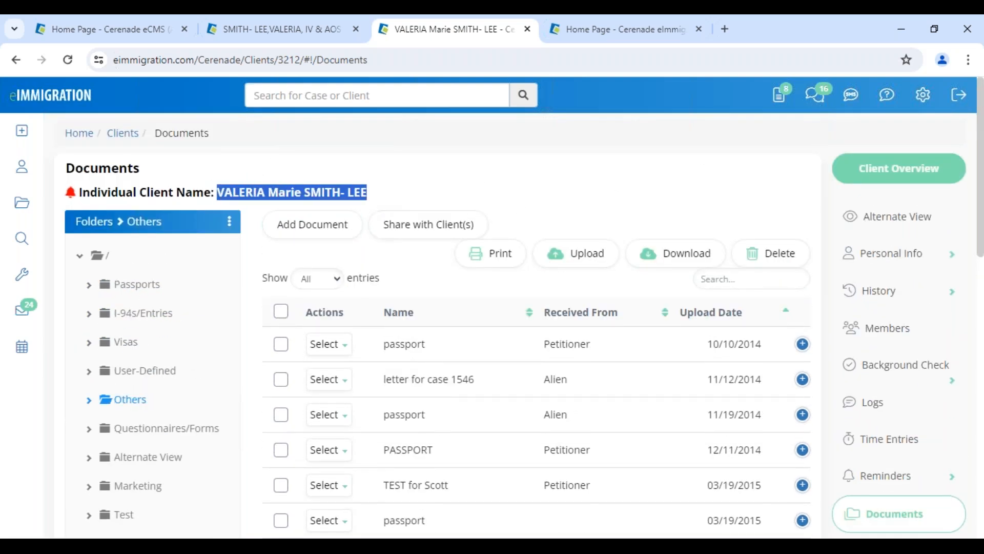
click(287, 30)
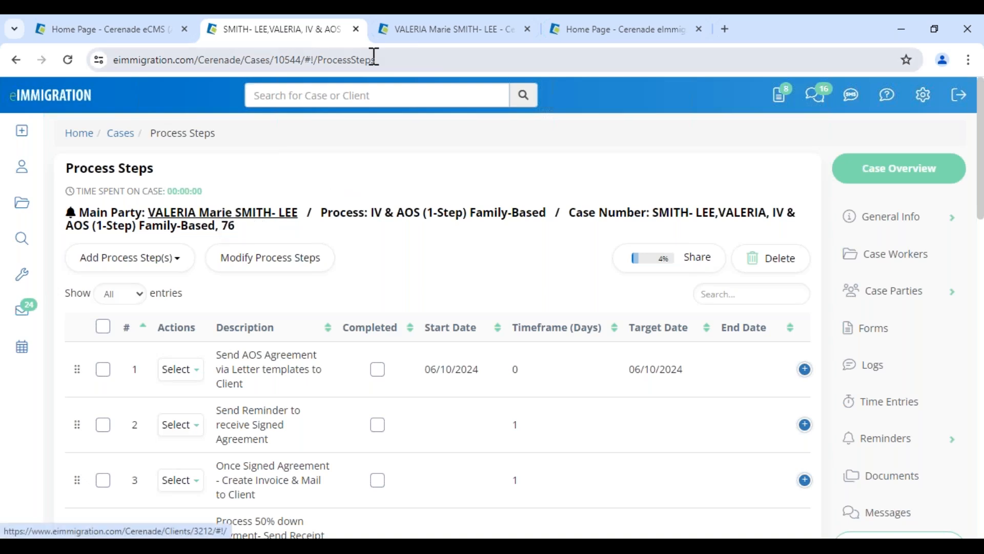
click(427, 35)
click(397, 210)
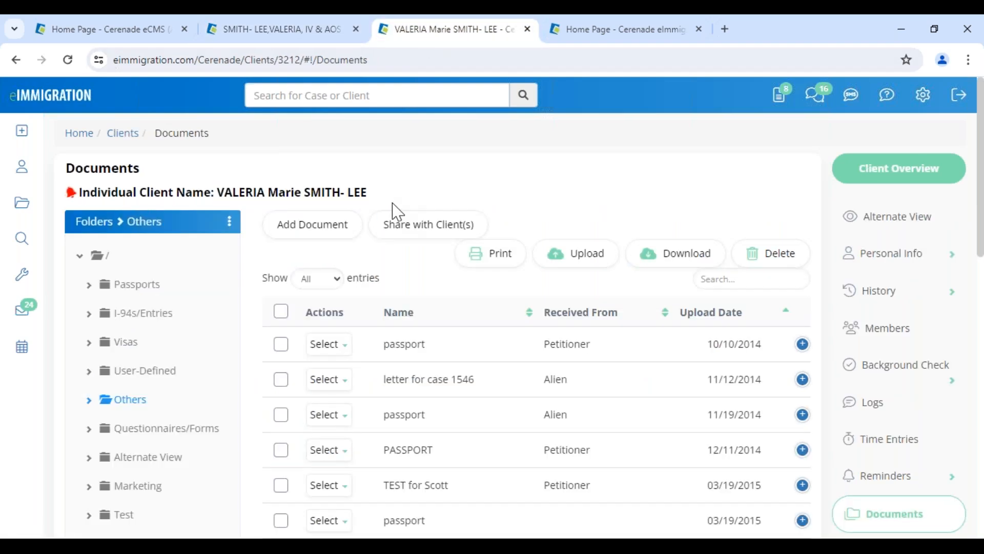
Open the Questionnaires/Forms folder listing AOS Intake Form - VV, then return to the case's process steps
scroll(886, 404, down, 4)
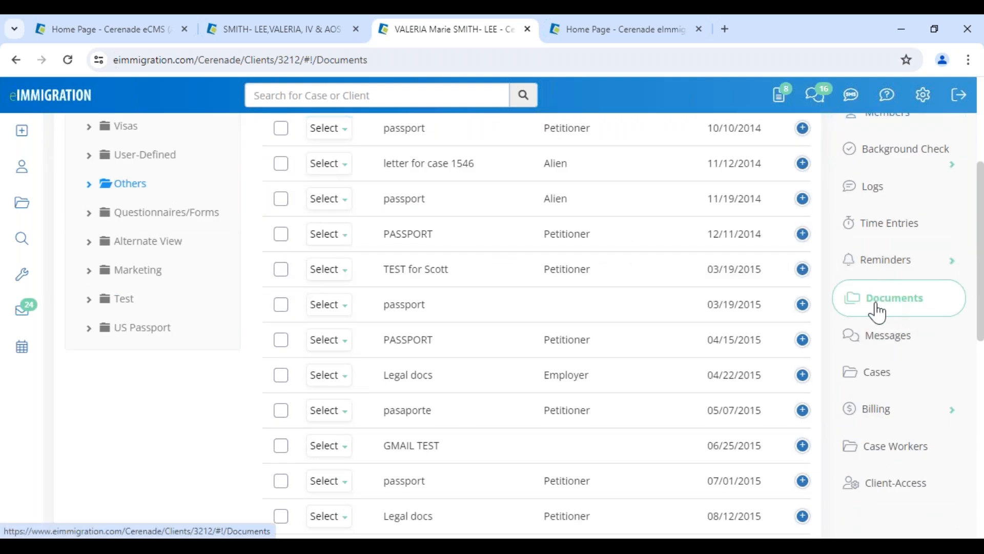
click(142, 221)
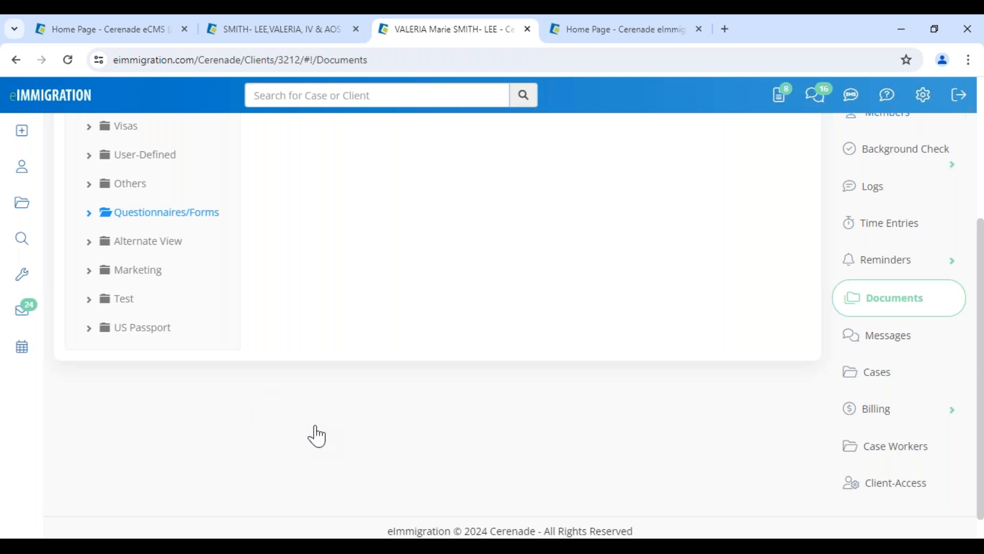
scroll(248, 469, up, 3)
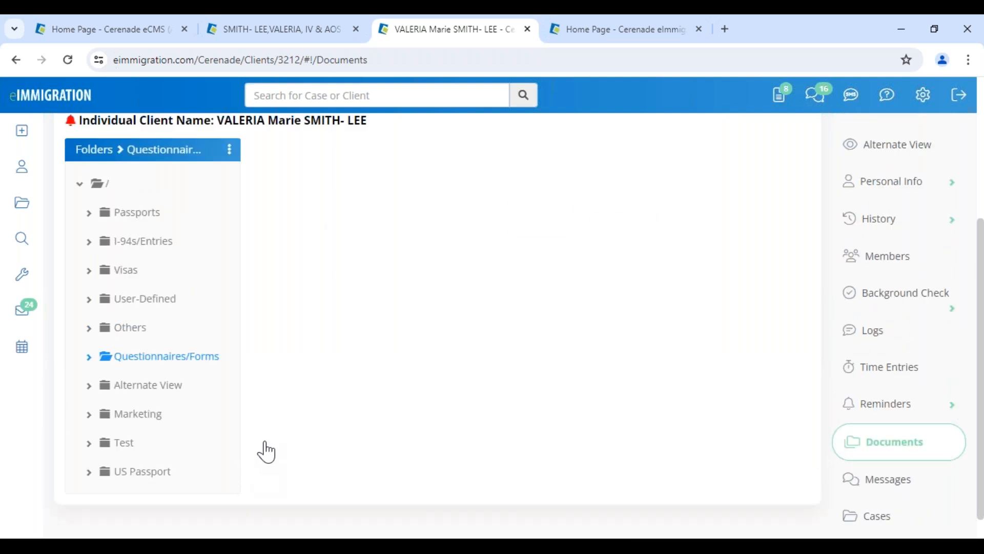
click(553, 237)
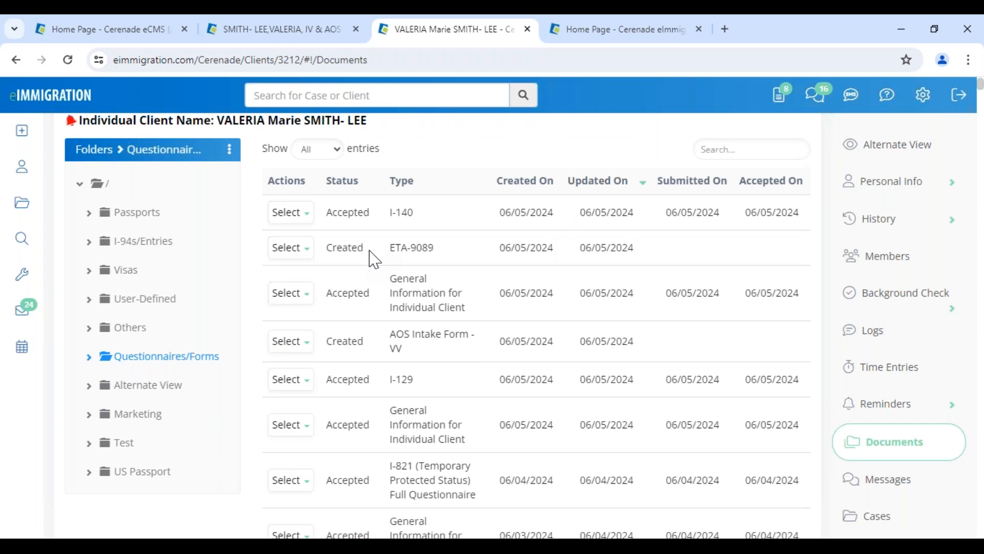
click(287, 30)
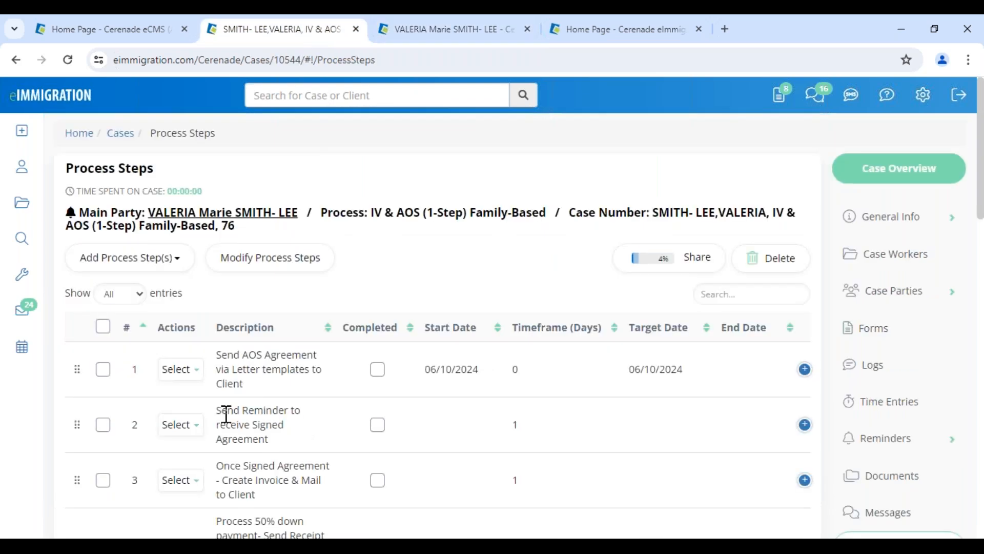
Inspect the Send Questionnaire step's questionnaire-sending activity and close it unchanged
scroll(226, 414, down, 4)
mouse_move(193, 427)
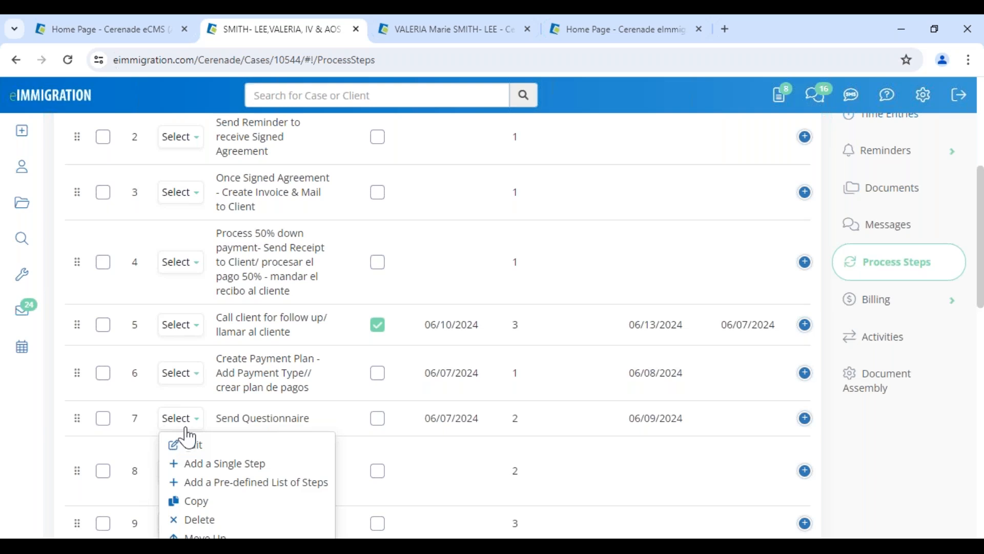
scroll(188, 440, down, 3)
click(196, 451)
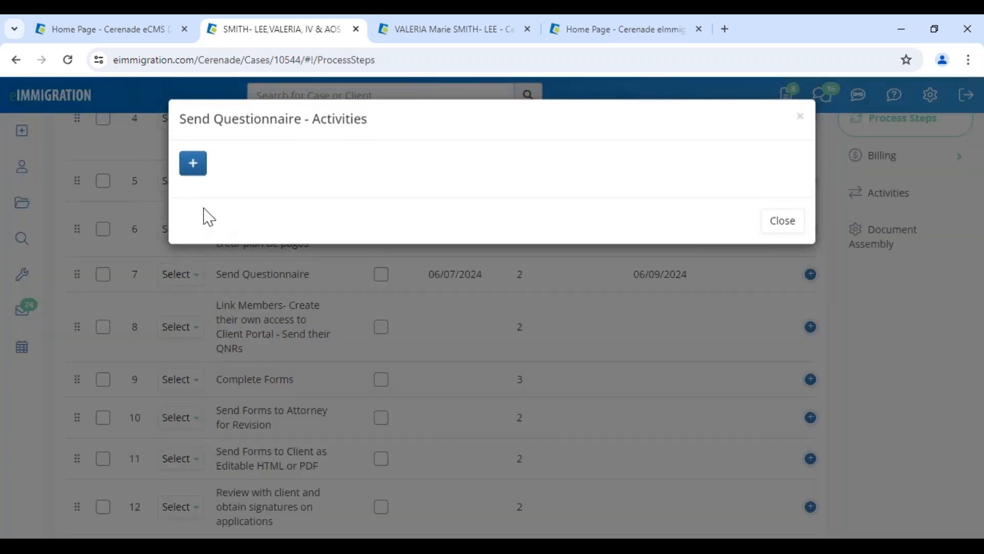
mouse_move(255, 241)
click(263, 268)
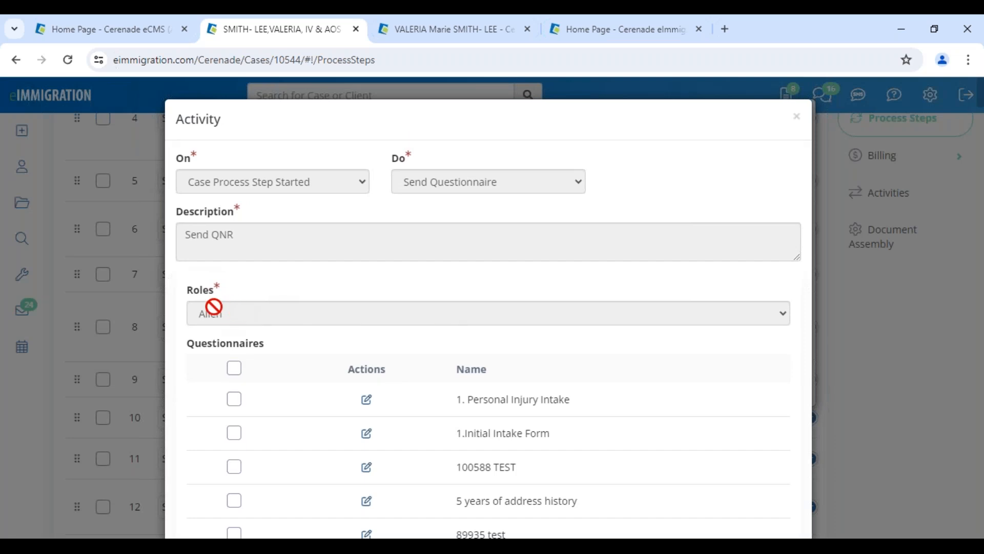
click(795, 119)
click(786, 378)
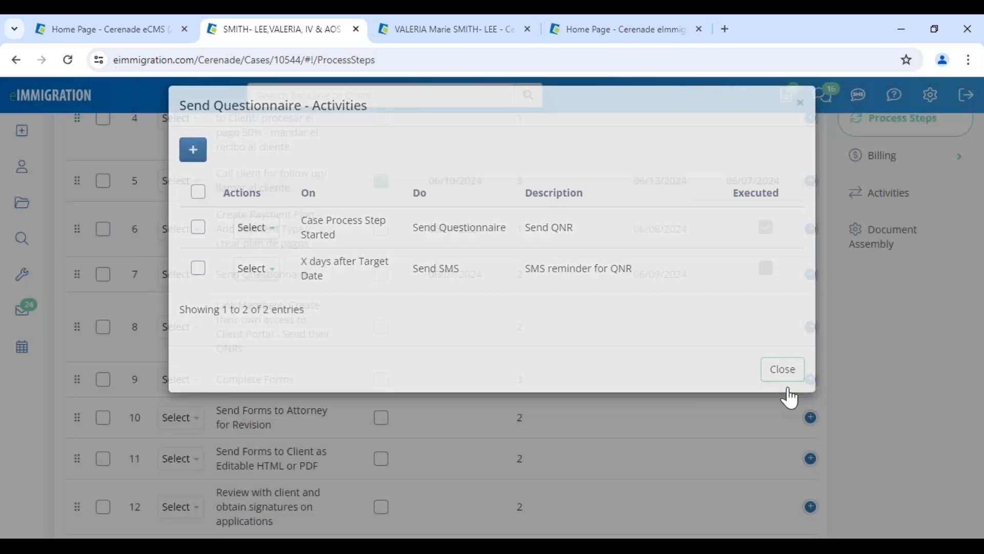
Show the case's parties, listing the Alien and Petitioner
scroll(877, 298, up, 6)
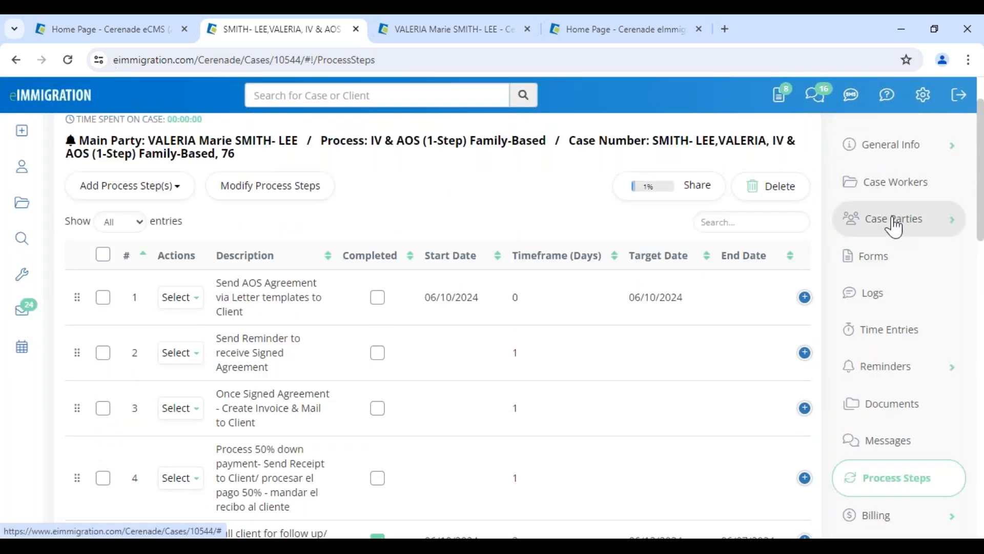
click(894, 226)
click(881, 256)
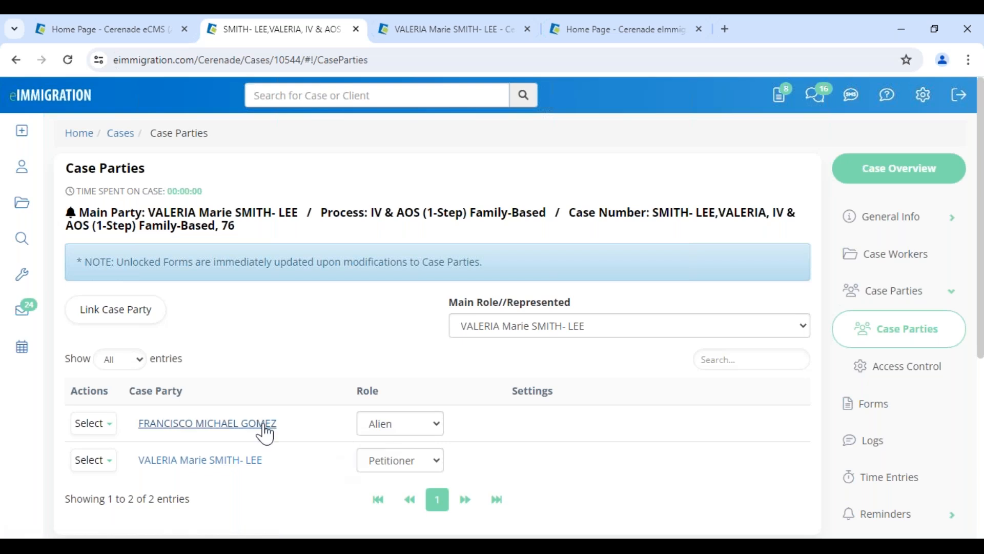
Open the alien party's client record and dismiss its client alerts
click(210, 425)
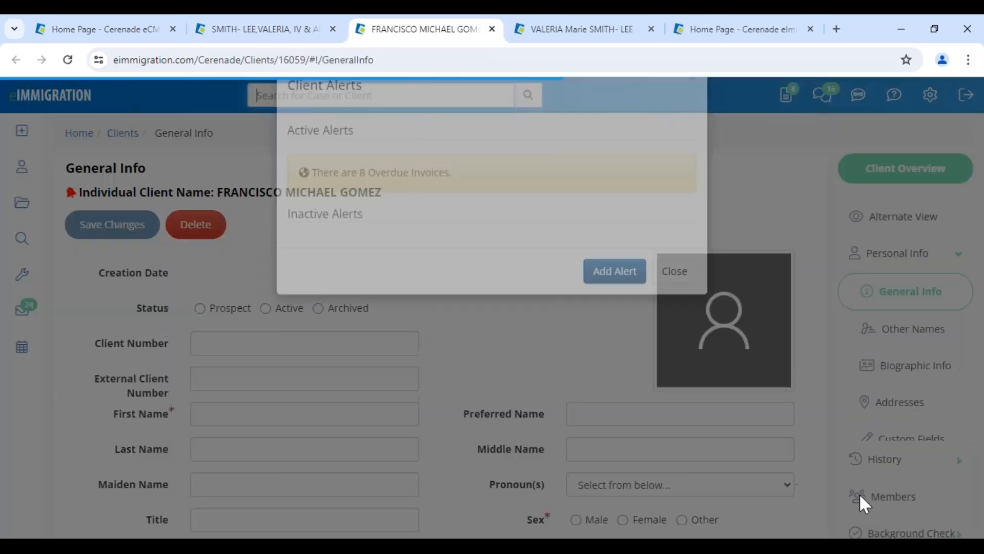
click(677, 312)
scroll(916, 490, down, 5)
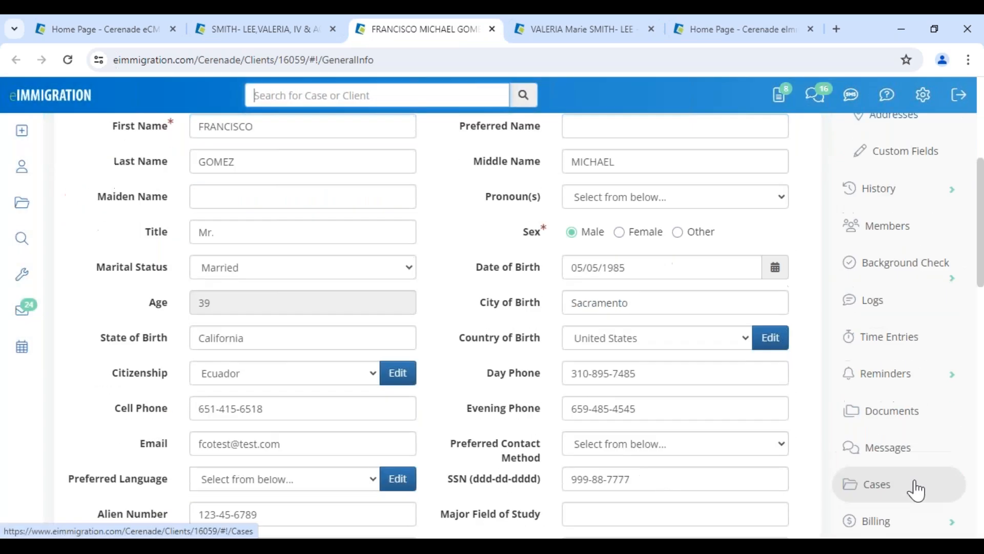
scroll(916, 490, down, 4)
Show the client's Questionnaires/Forms documents, noting AOS Intake Form - VV created 04/25/2024
click(875, 269)
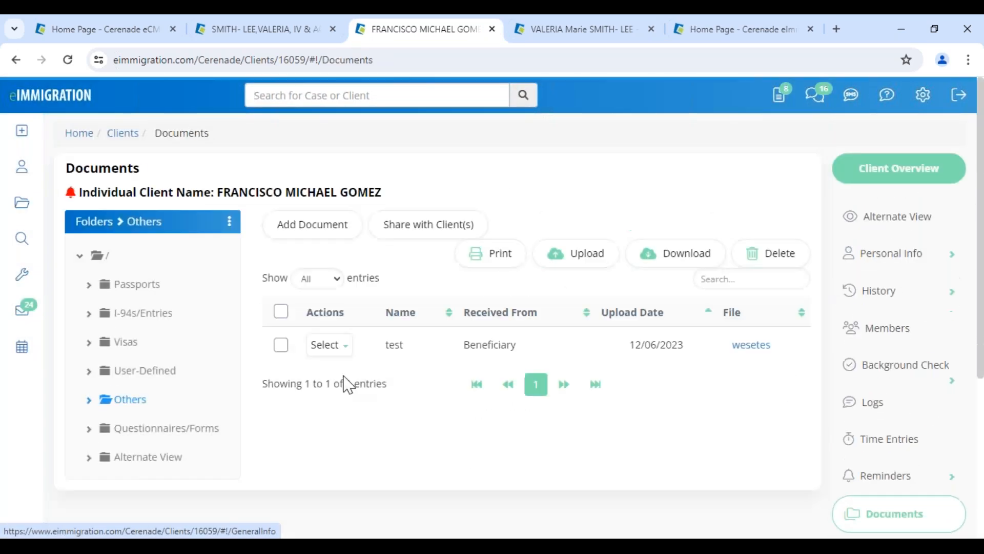
click(157, 429)
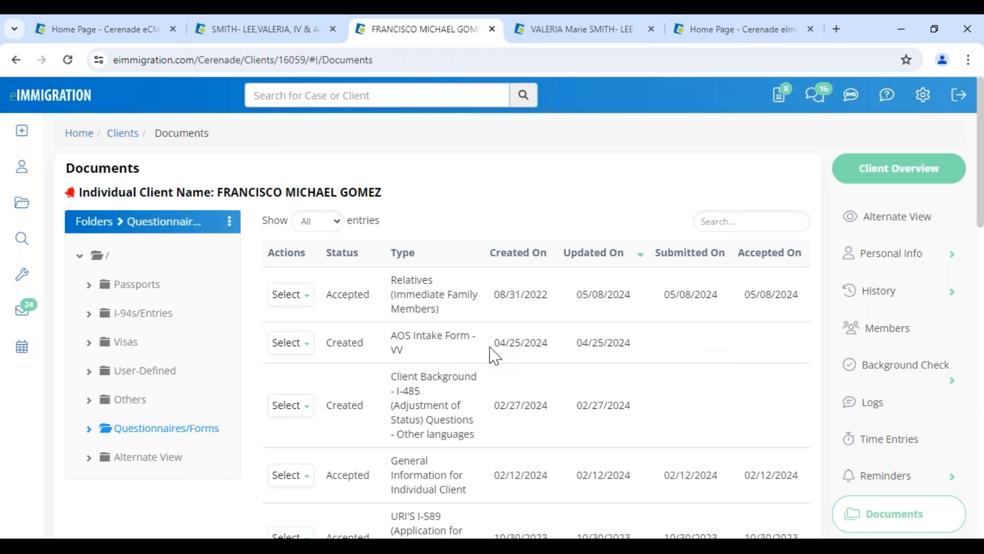
drag(490, 353, 558, 357)
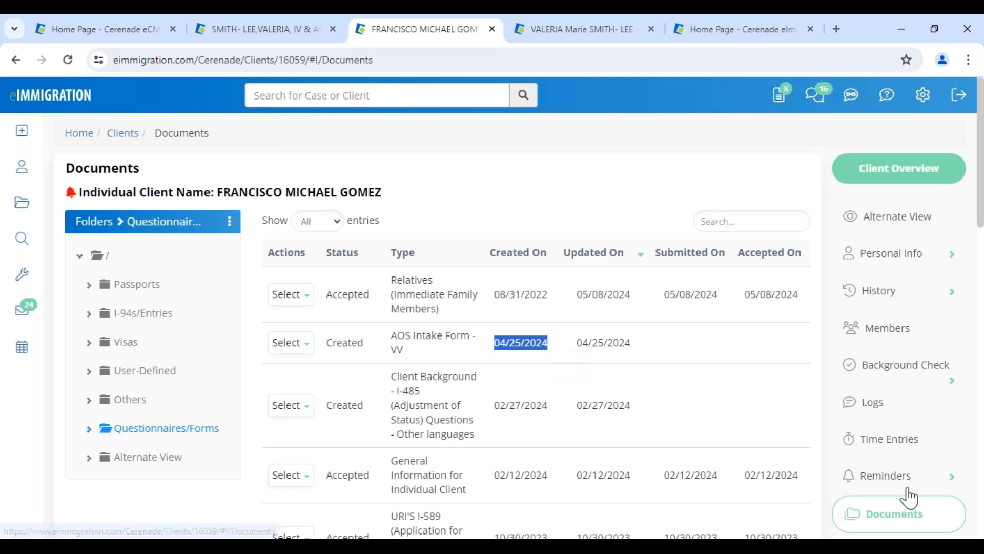
scroll(906, 494, down, 6)
scroll(561, 394, up, 3)
scroll(561, 394, up, 2)
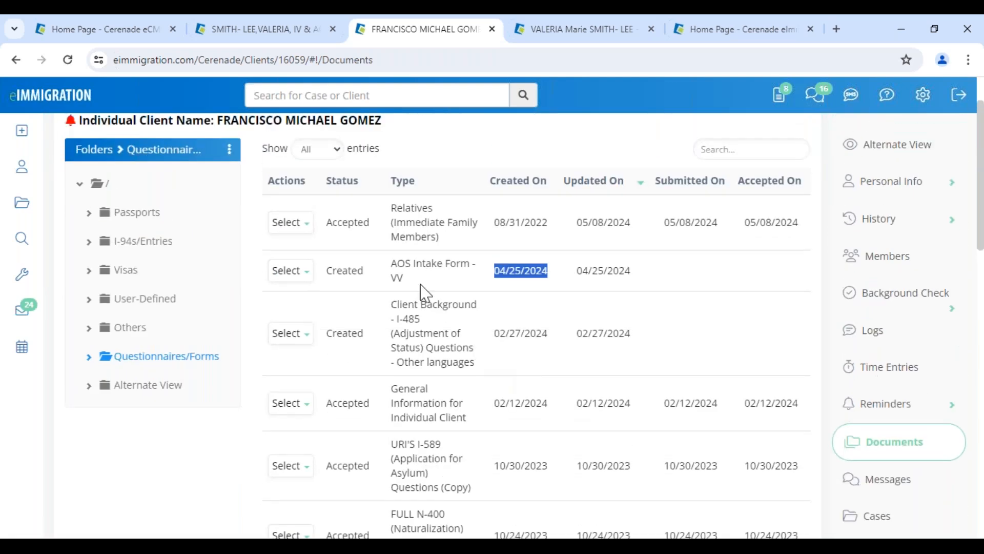
Text the client a passwordless link to the AOS Intake Form - VV by SMS
click(290, 271)
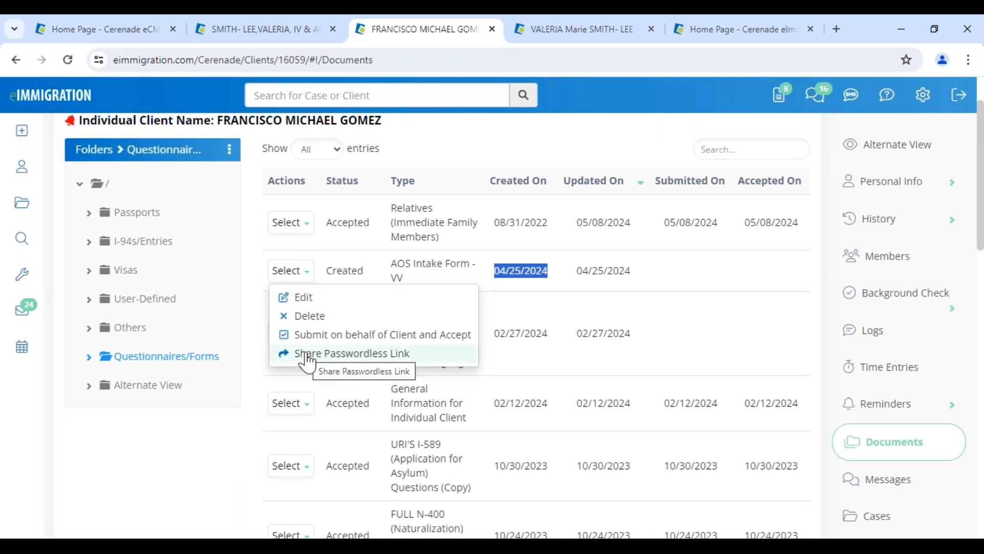
click(382, 353)
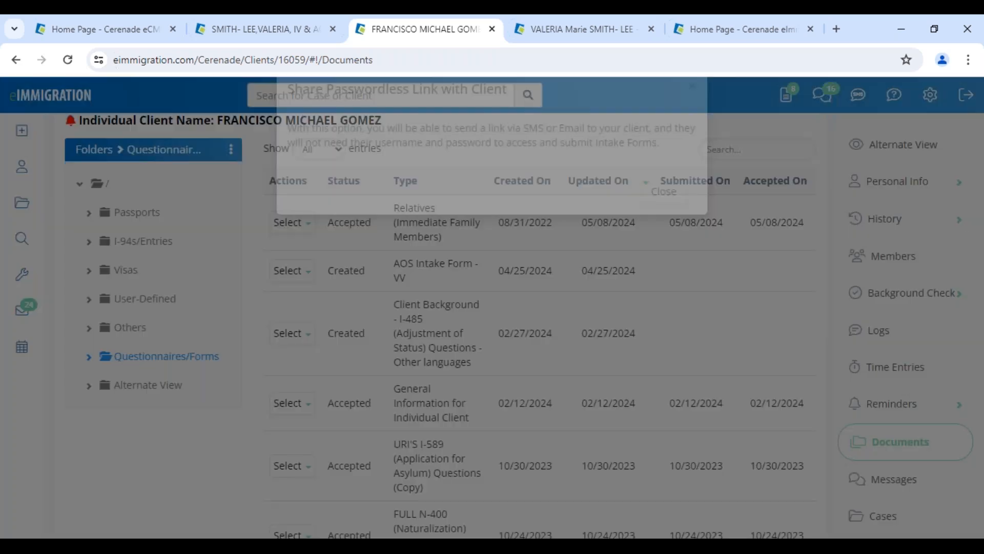
click(316, 232)
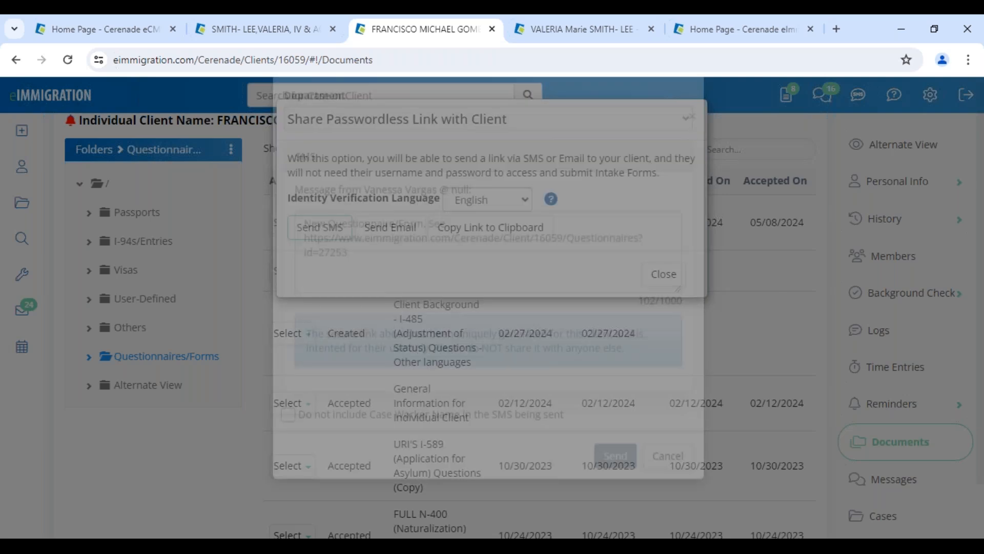
drag(372, 339, 621, 367)
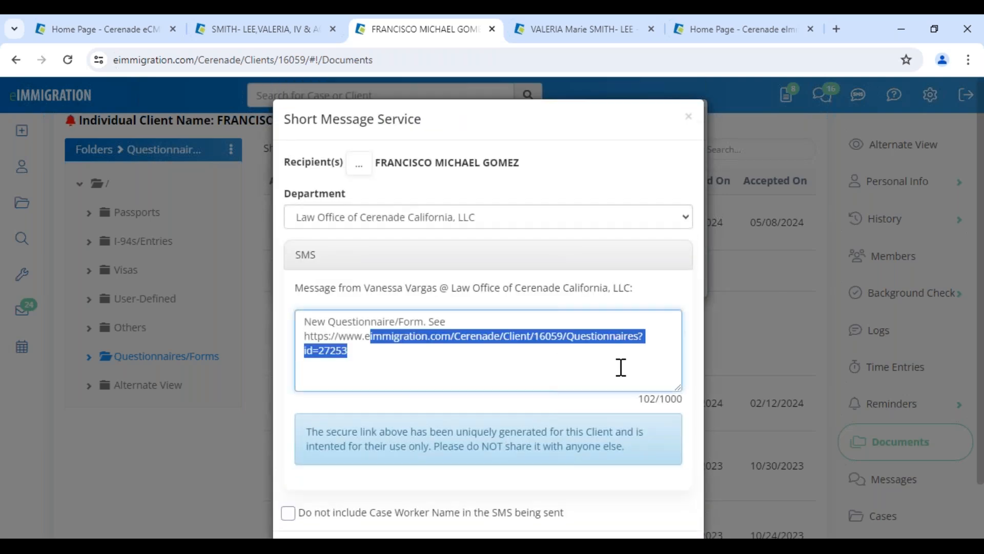
scroll(667, 439, down, 3)
click(623, 495)
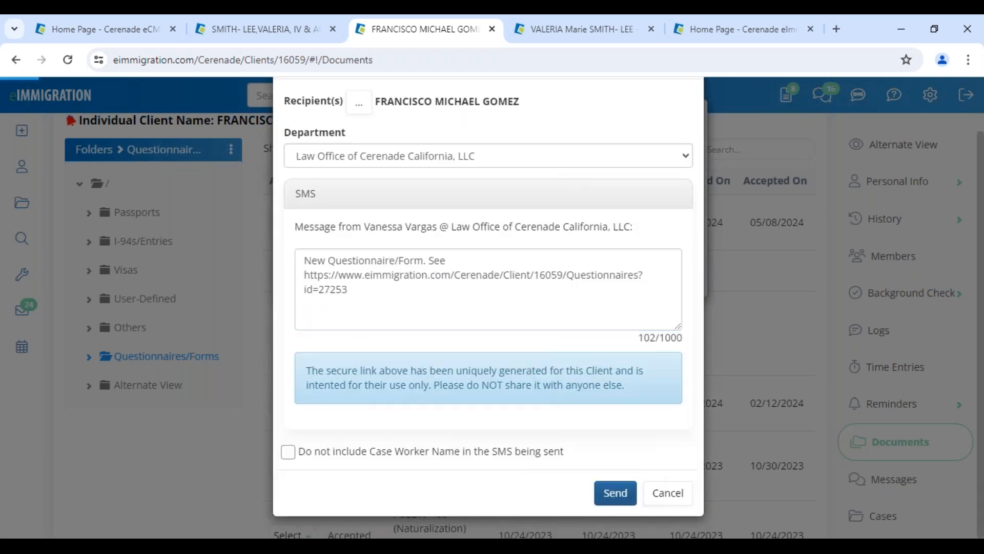
scroll(835, 468, down, 6)
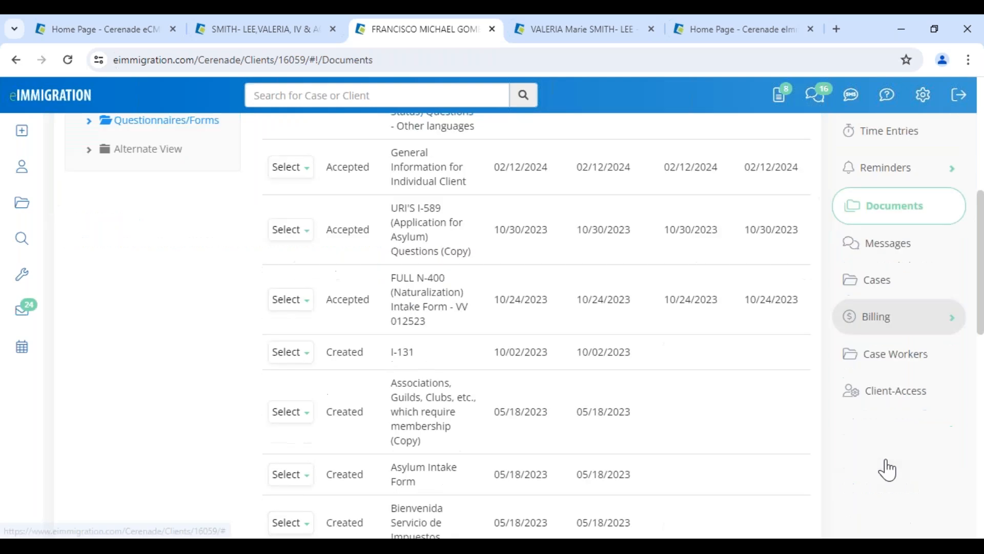
Update the client's Client-Access settings with a new portal password
click(877, 400)
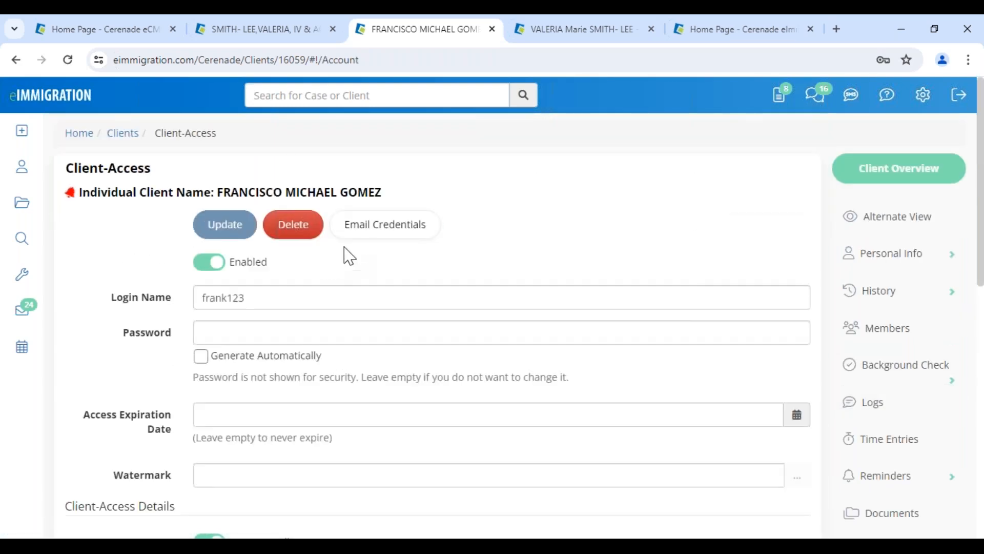
double_click(265, 298)
click(261, 326)
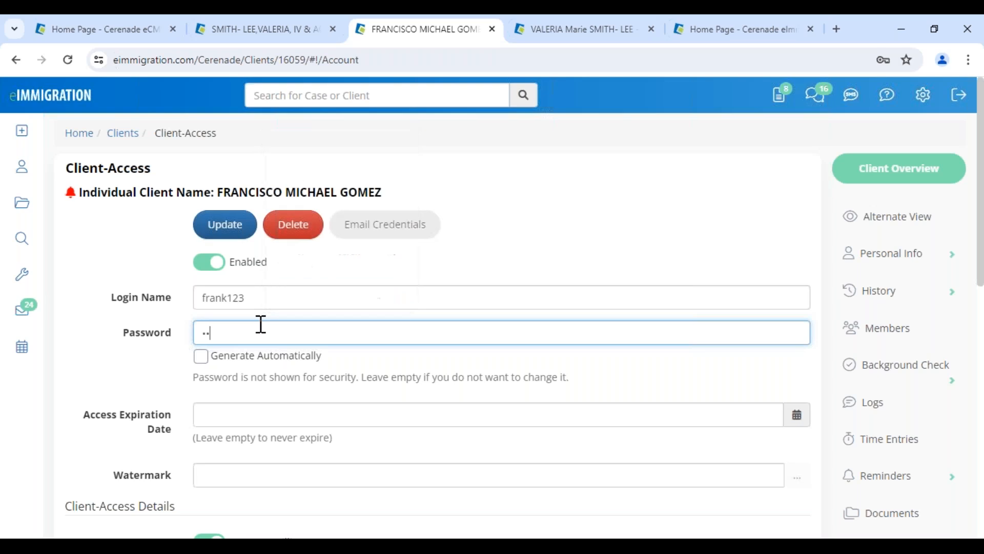
click(231, 228)
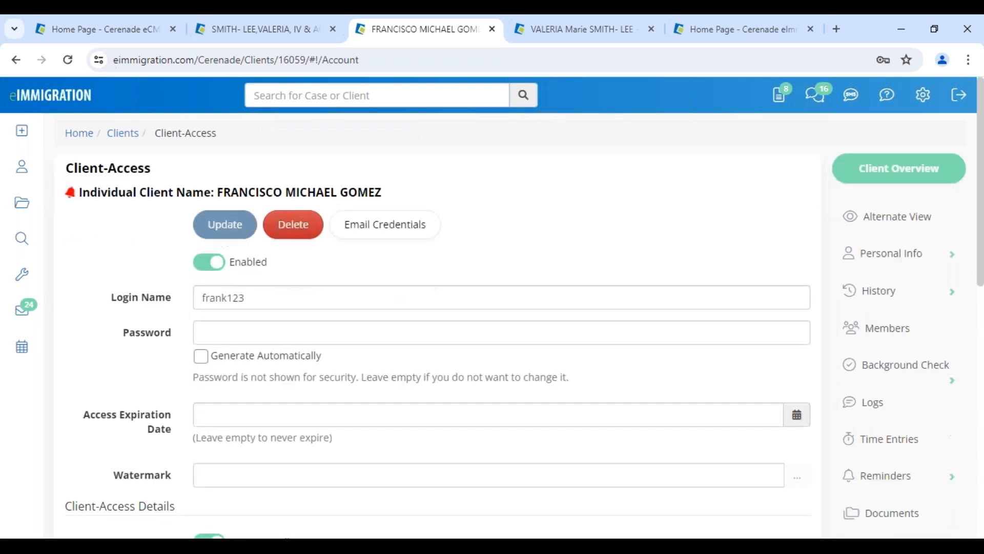
drag(267, 302, 132, 311)
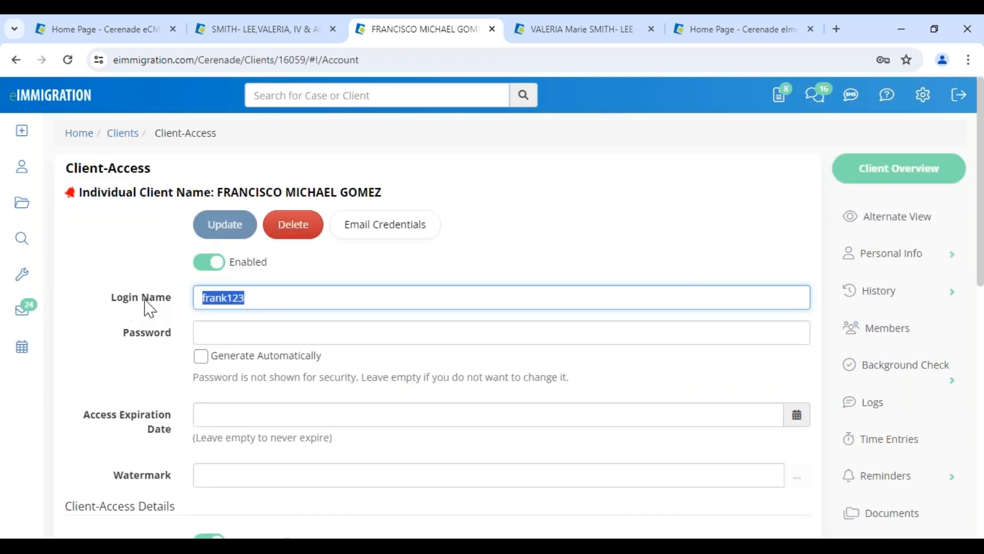
Email the client their portal login credentials from the Send Email dialog
click(359, 232)
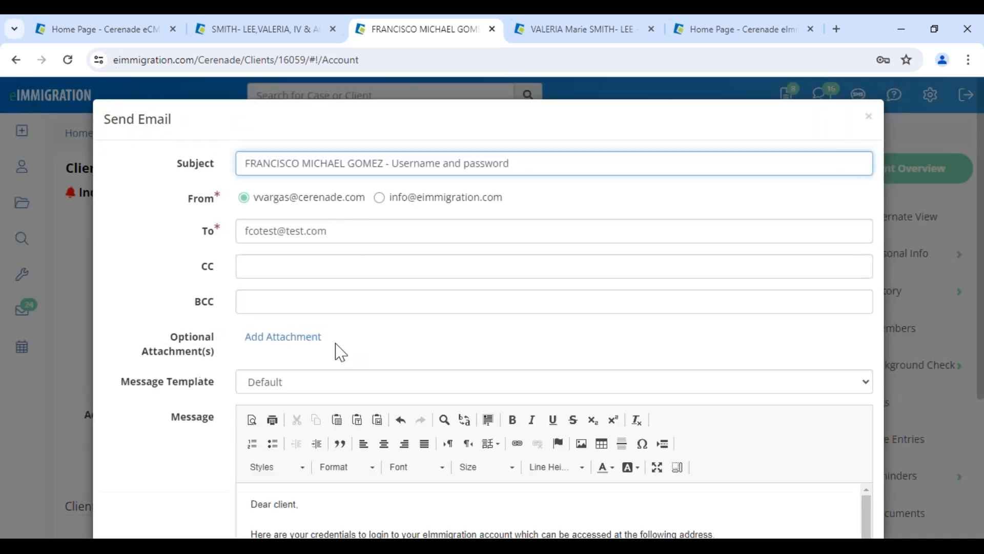
scroll(339, 352, down, 4)
drag(265, 395, 369, 413)
click(796, 503)
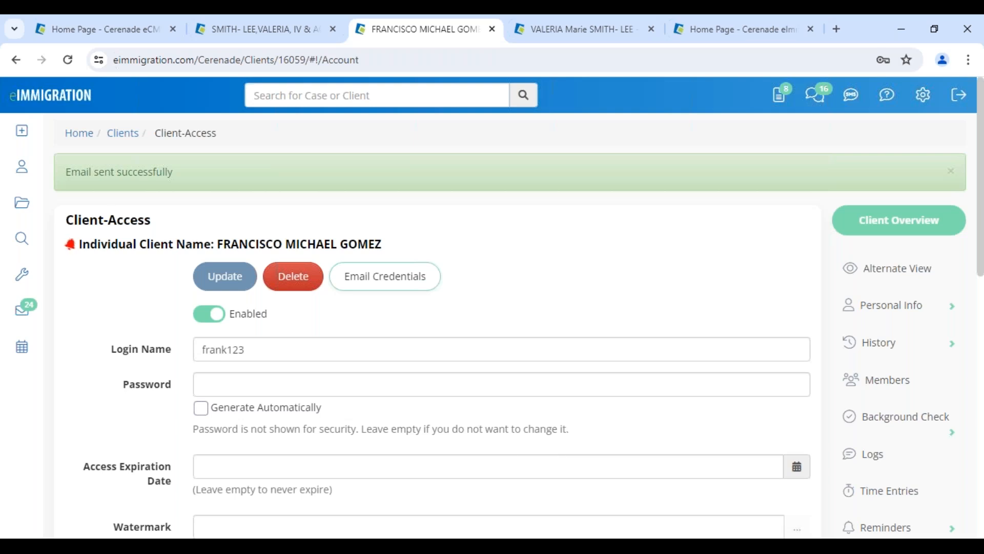
mouse_move(215, 533)
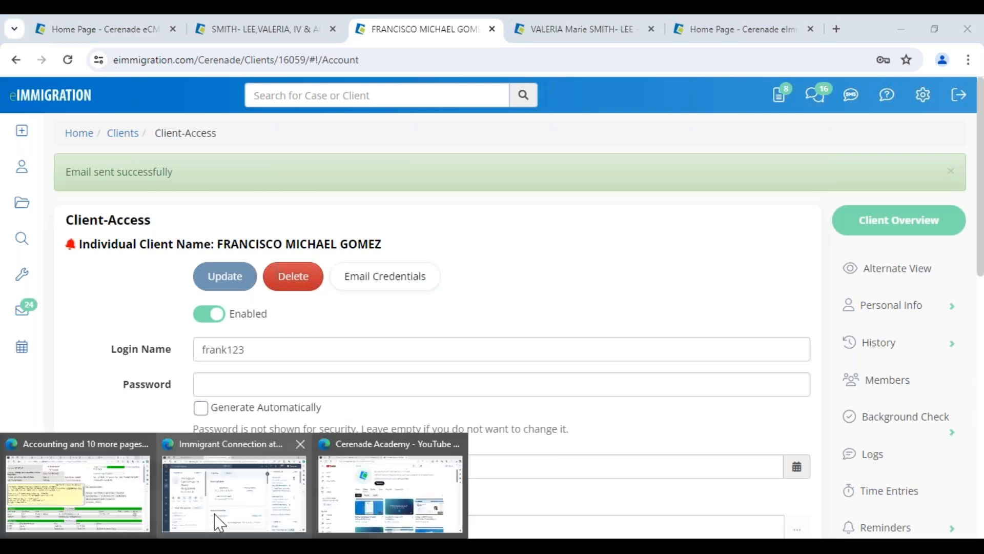
click(402, 492)
Log into the Client Portal with the client's username and password, declining to save the password
click(353, 26)
drag(426, 187, 594, 198)
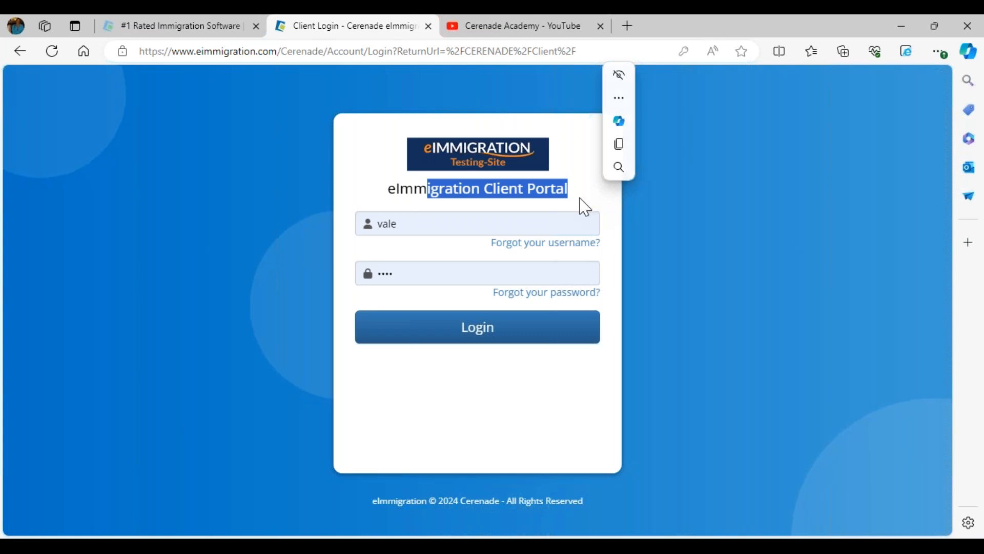
click(580, 200)
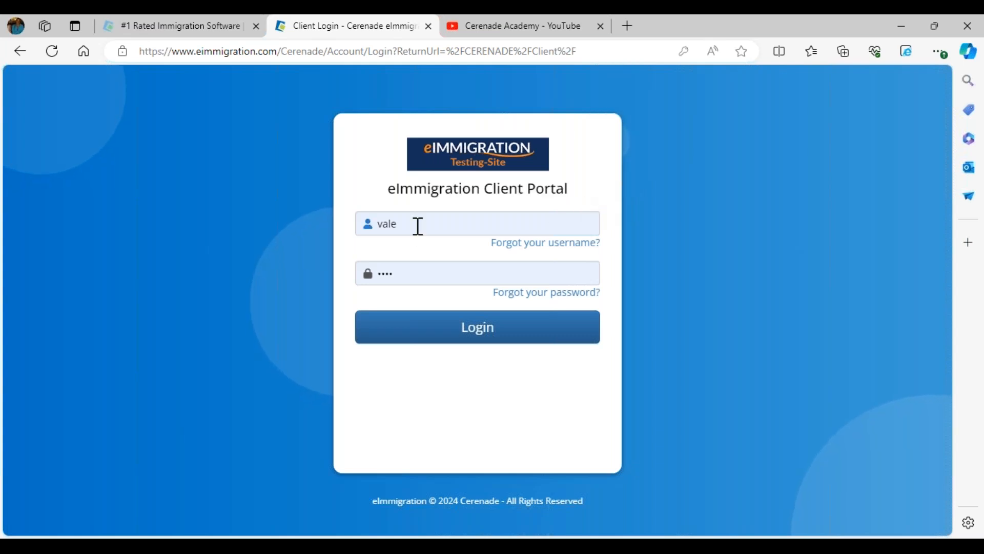
drag(411, 223, 310, 208)
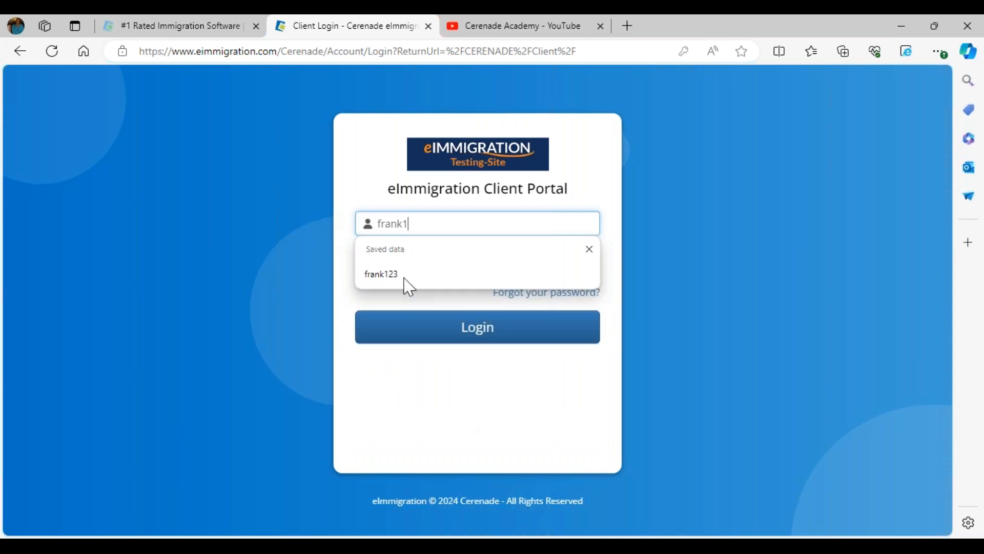
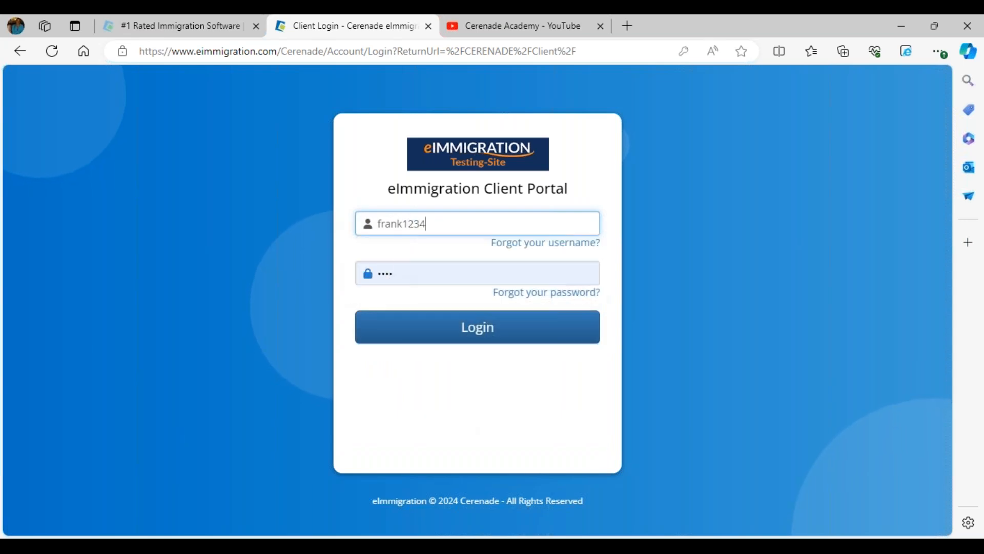
click(423, 274)
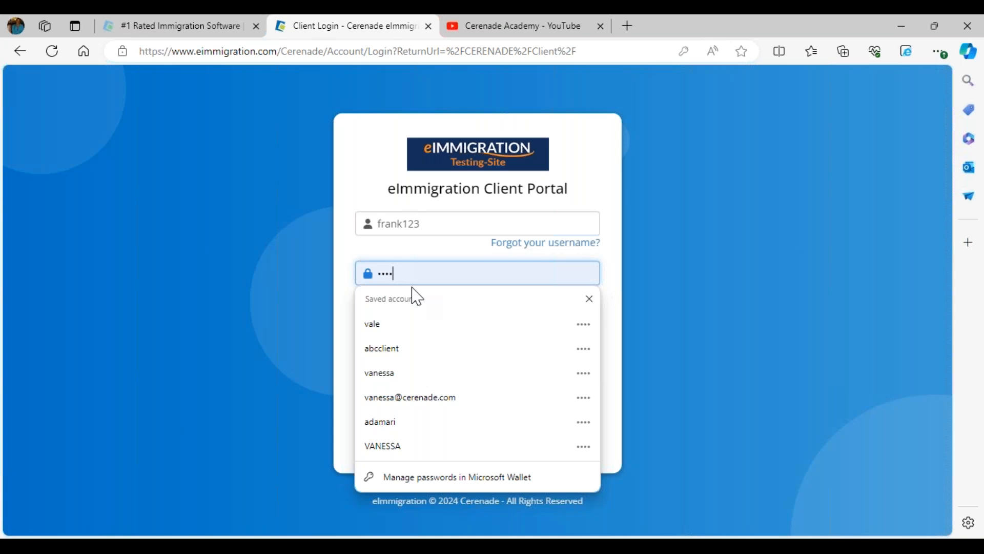
click(338, 285)
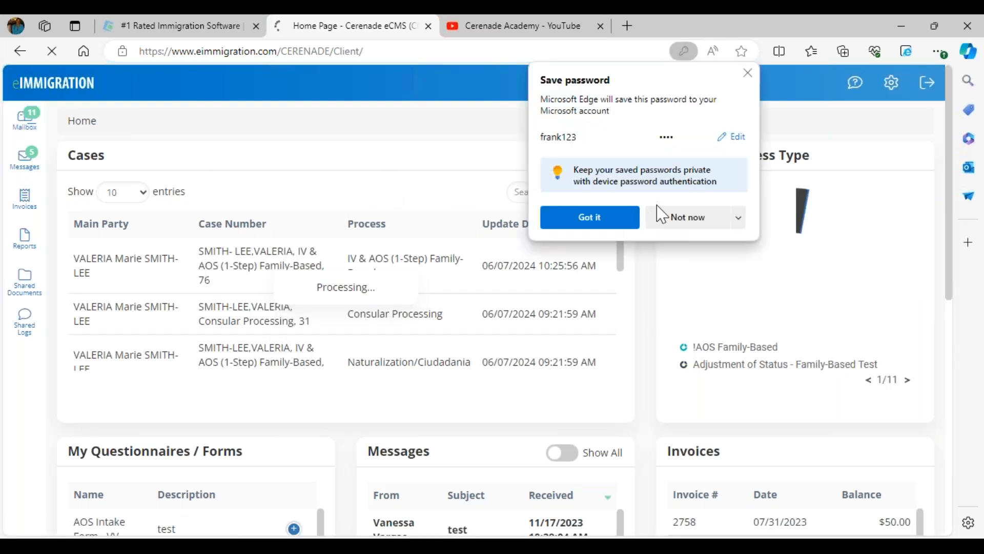
click(693, 217)
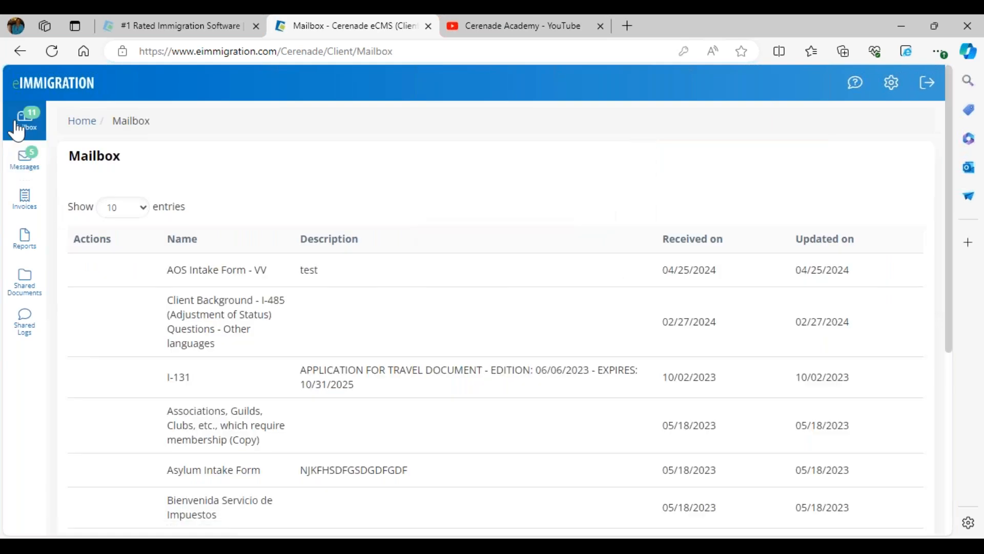
Open AOS Intake Form - VV for editing and switch its language to Spanish
drag(159, 272, 312, 271)
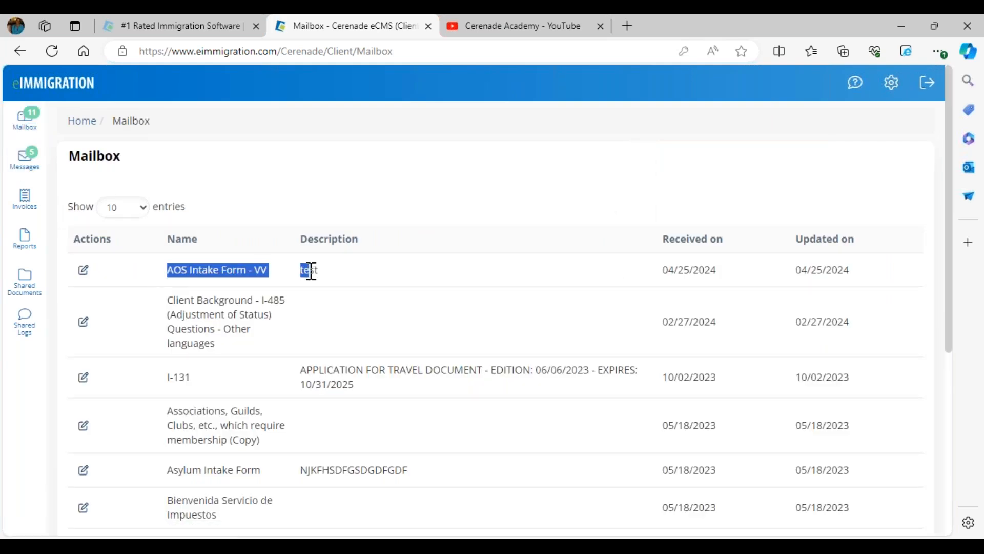
drag(663, 270, 716, 270)
click(82, 274)
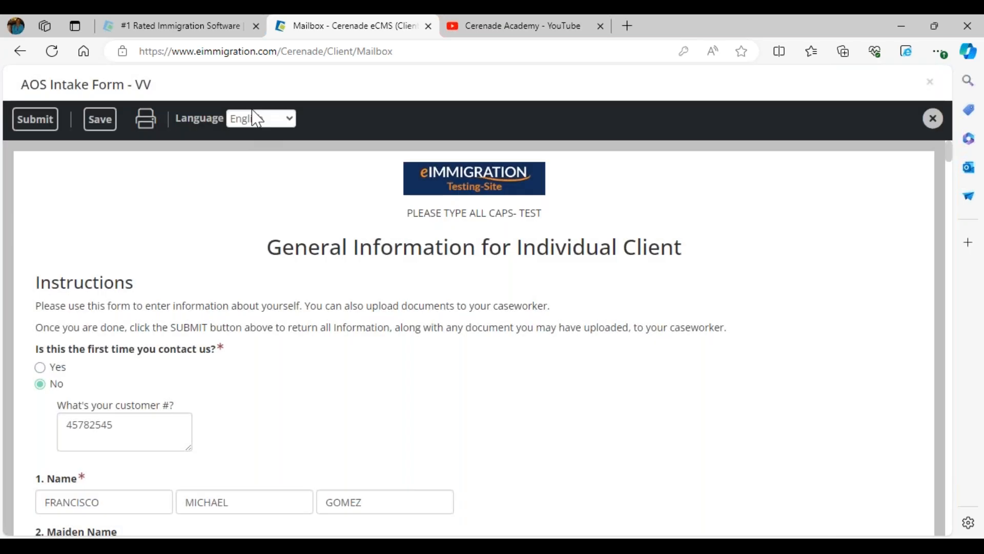
click(259, 118)
click(249, 182)
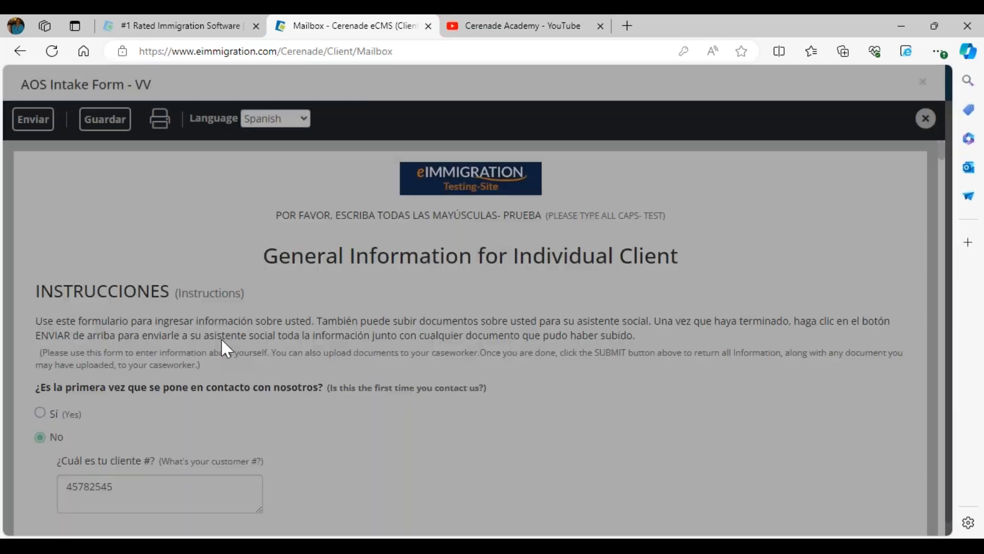
scroll(259, 417, down, 3)
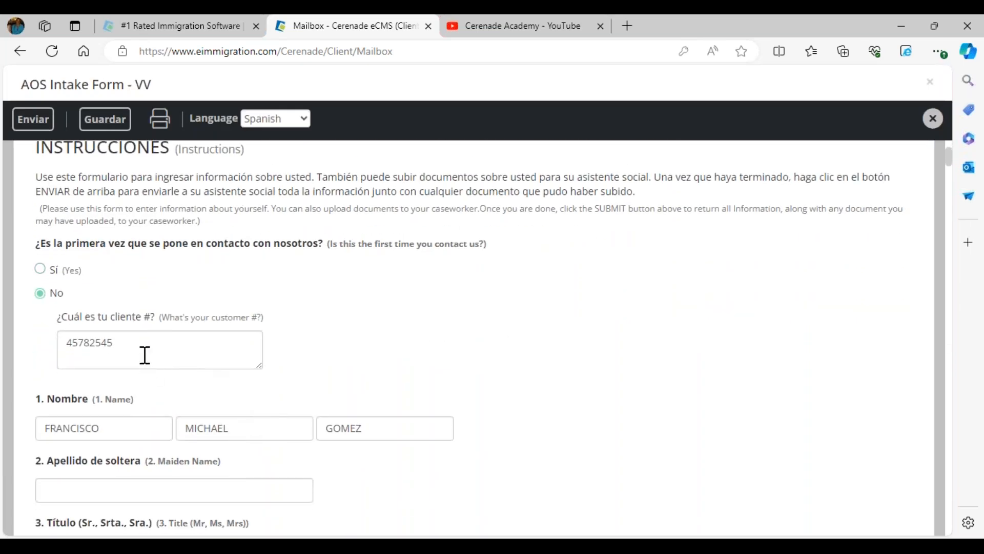
scroll(174, 377, down, 7)
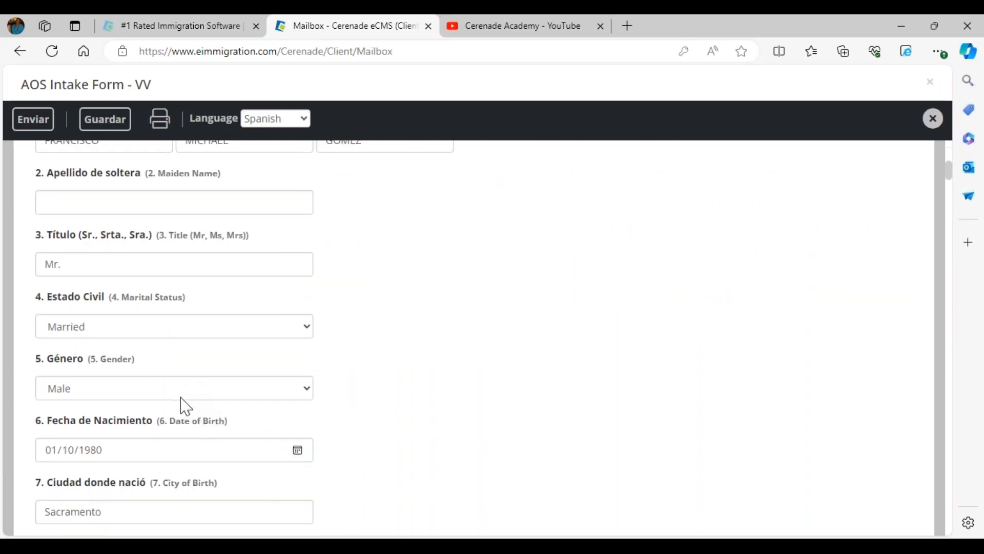
click(105, 380)
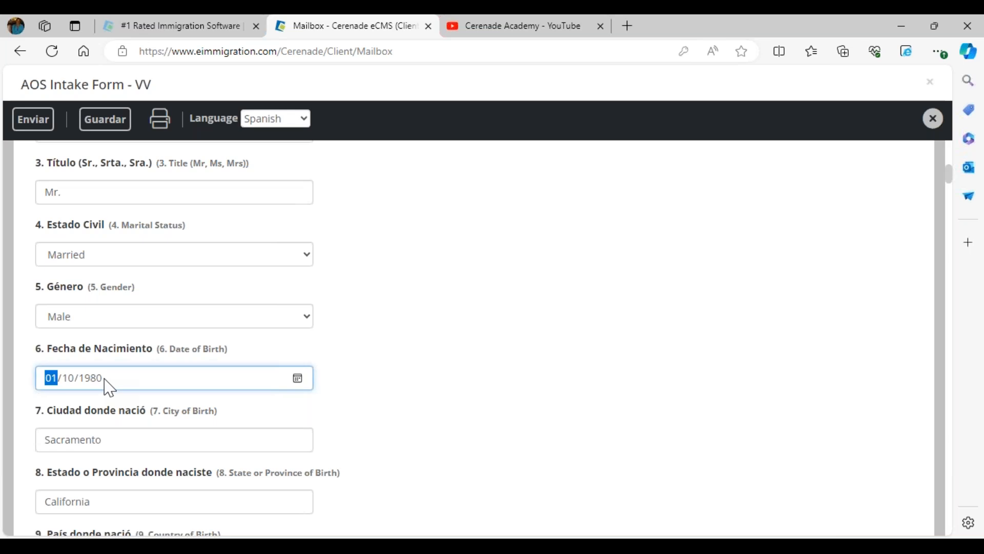
text(04/04)
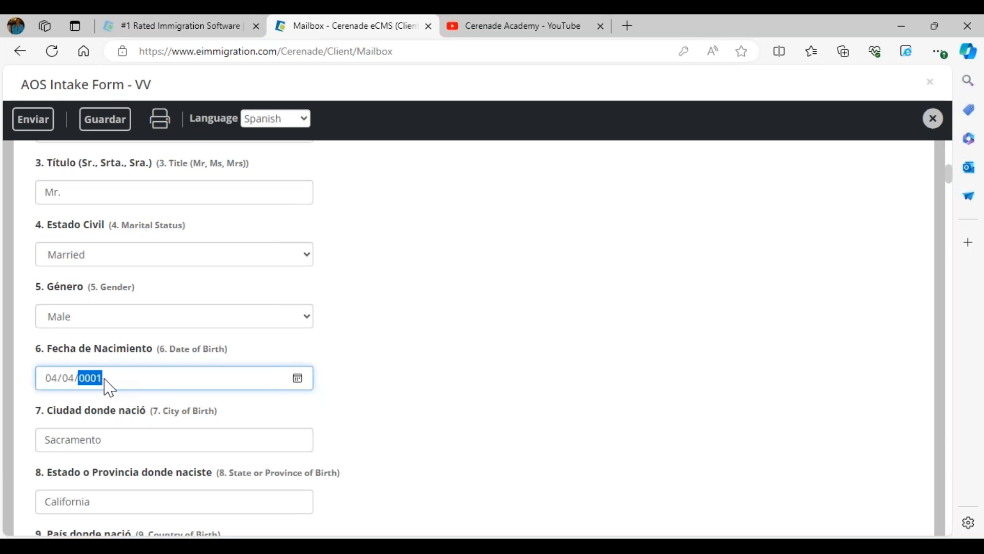
click(373, 341)
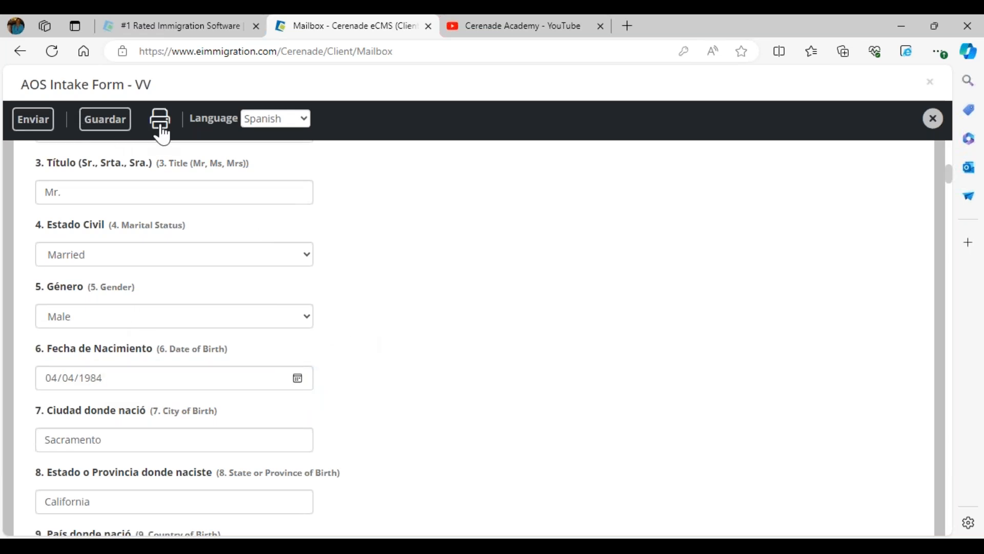
click(32, 128)
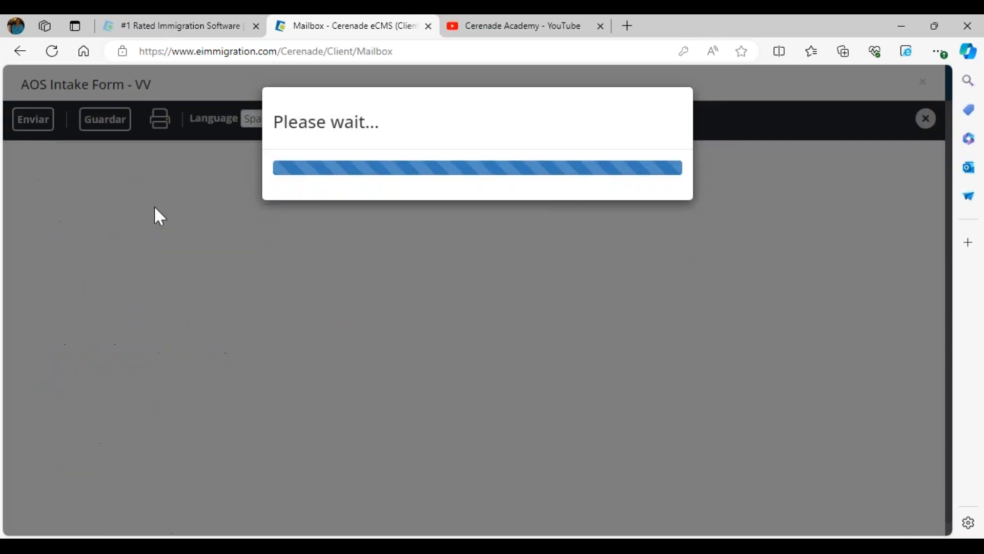
click(599, 130)
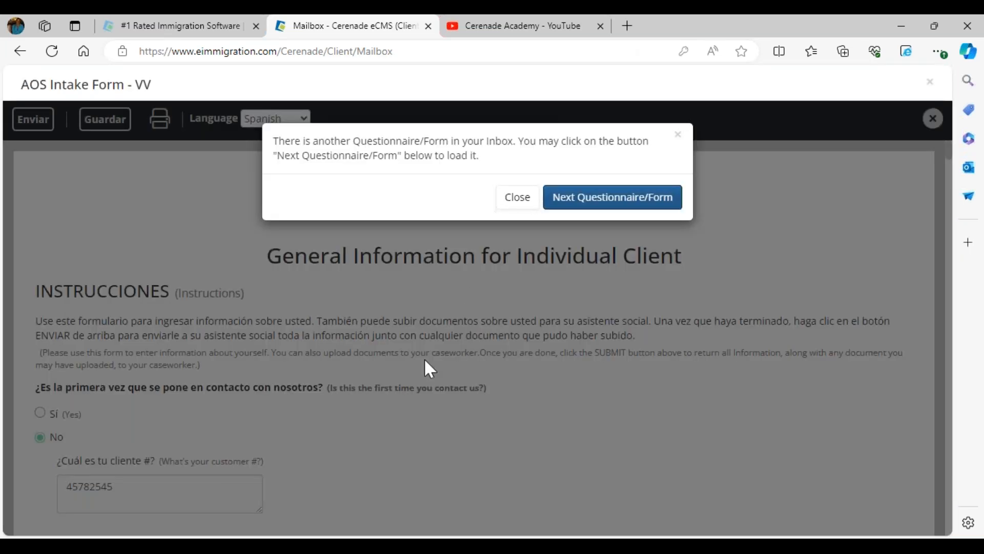
click(510, 199)
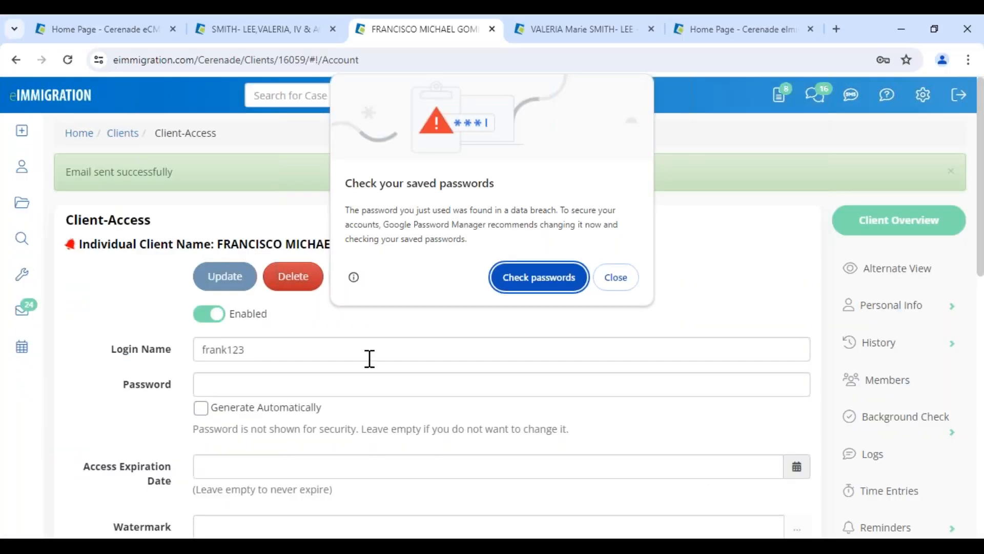
Dismiss the password breach warning, go to the home dashboard, and choose Never on saving the password
click(624, 285)
click(16, 98)
click(883, 286)
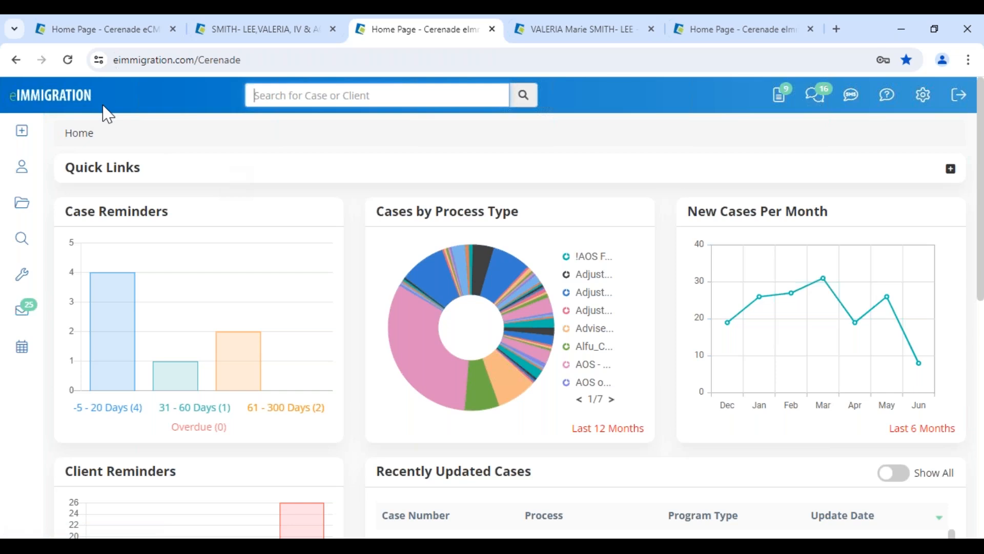
From the client questionnaires inbox, open the submitted AOS Intake Form - VV
click(781, 102)
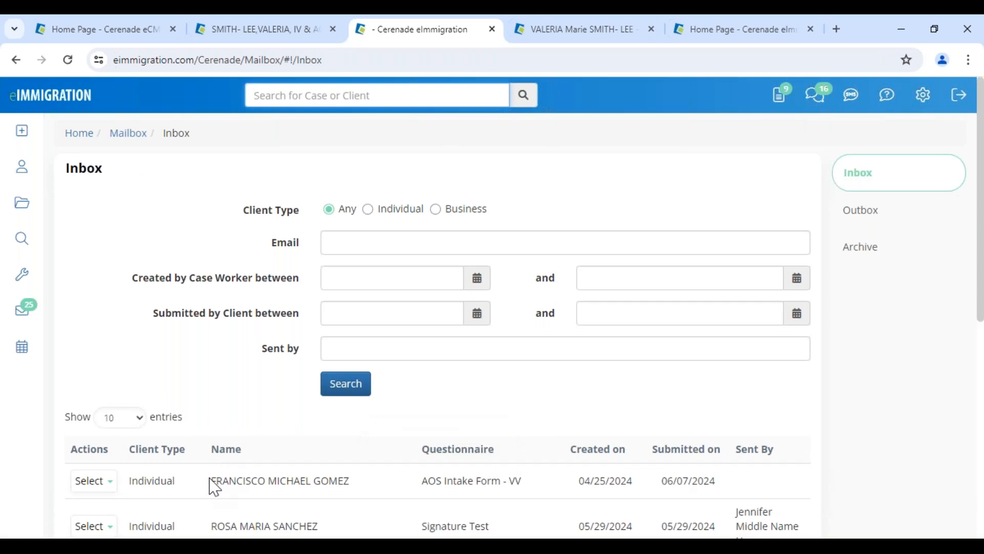
drag(211, 482, 377, 495)
scroll(377, 495, down, 3)
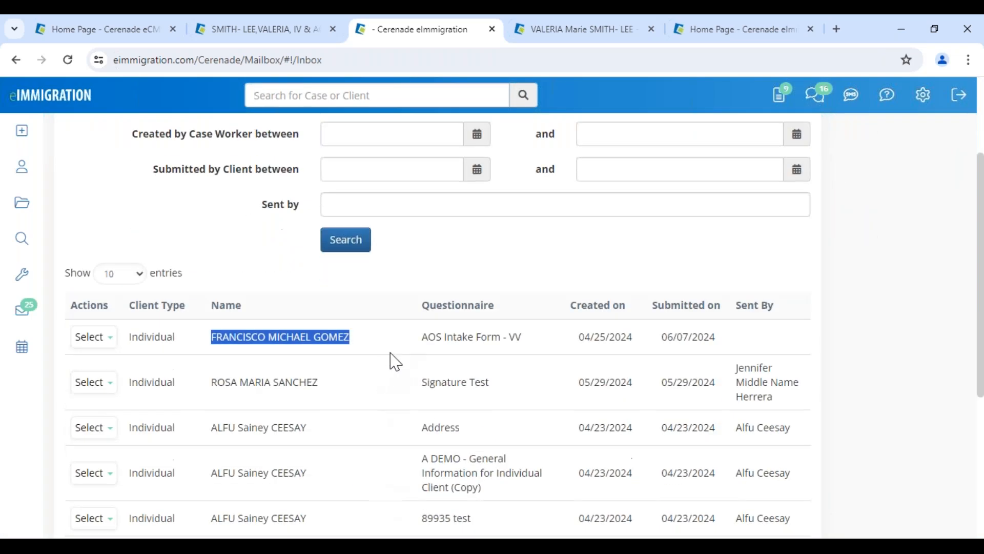
drag(421, 337, 717, 340)
click(95, 337)
click(110, 362)
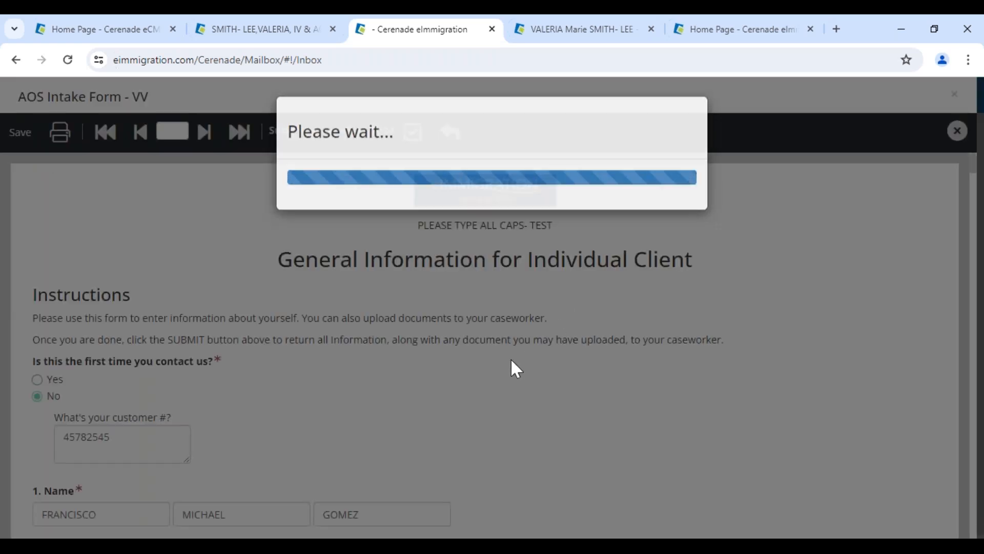
Compare the original 05/05/1985 value, accept the form, and submit Clients Check without linking the spouse
scroll(395, 400, down, 3)
scroll(395, 400, down, 5)
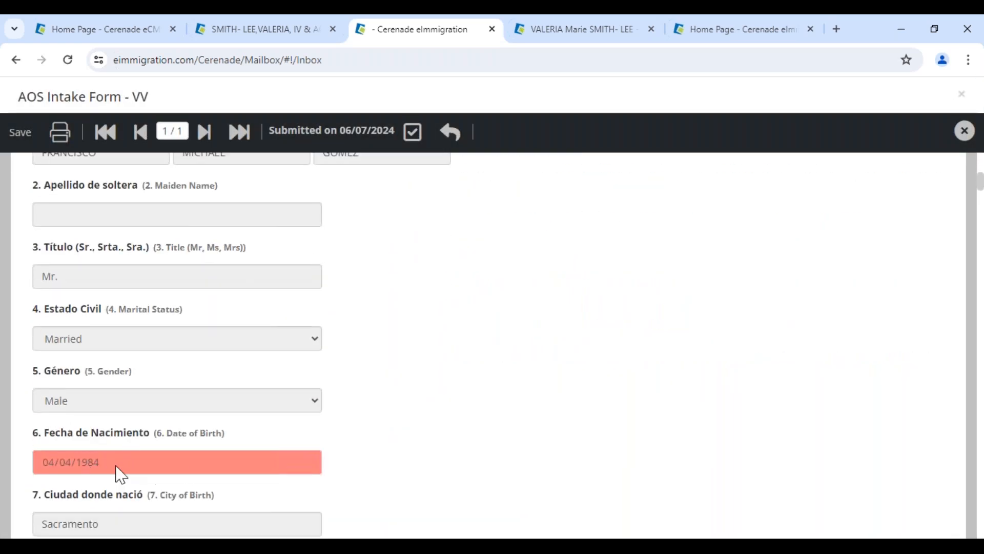
drag(164, 164, 220, 164)
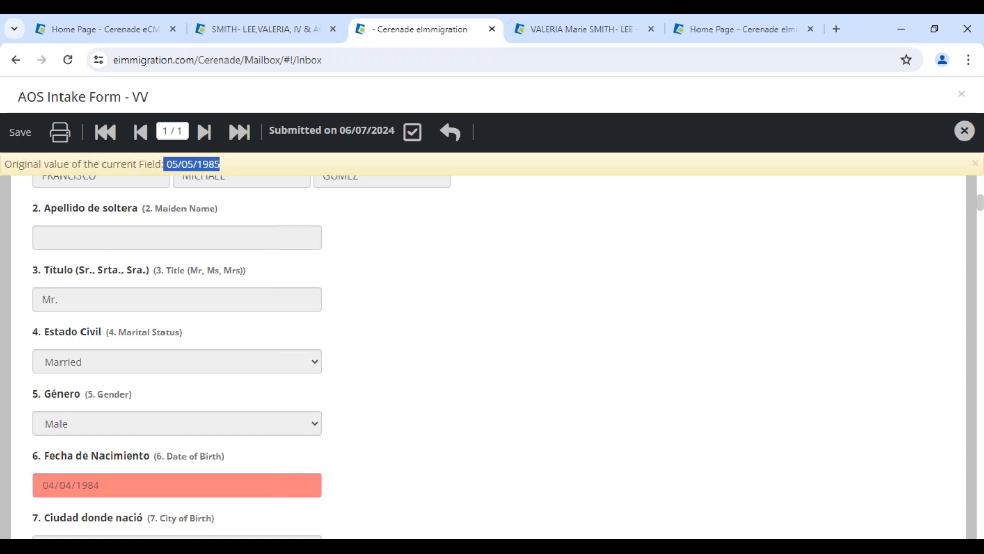
click(332, 405)
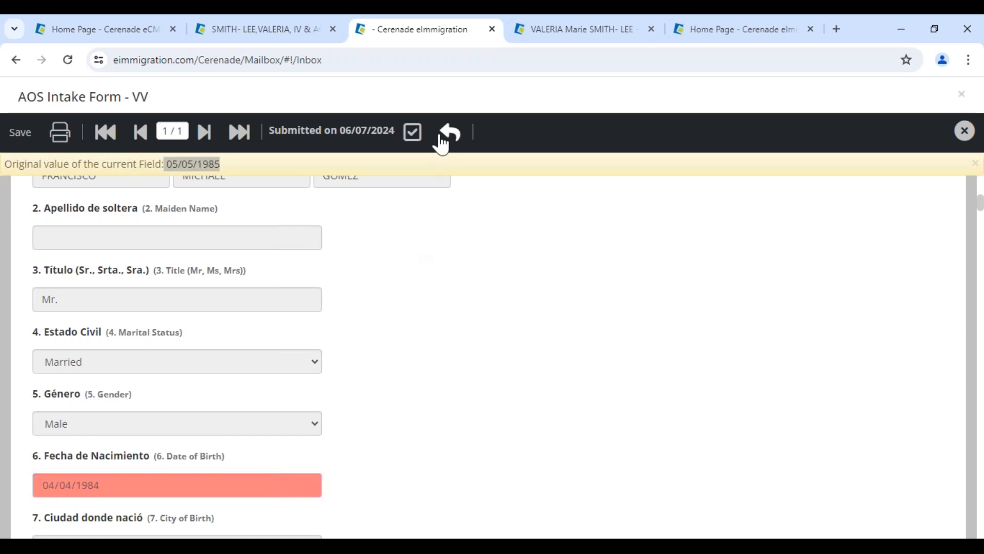
click(412, 132)
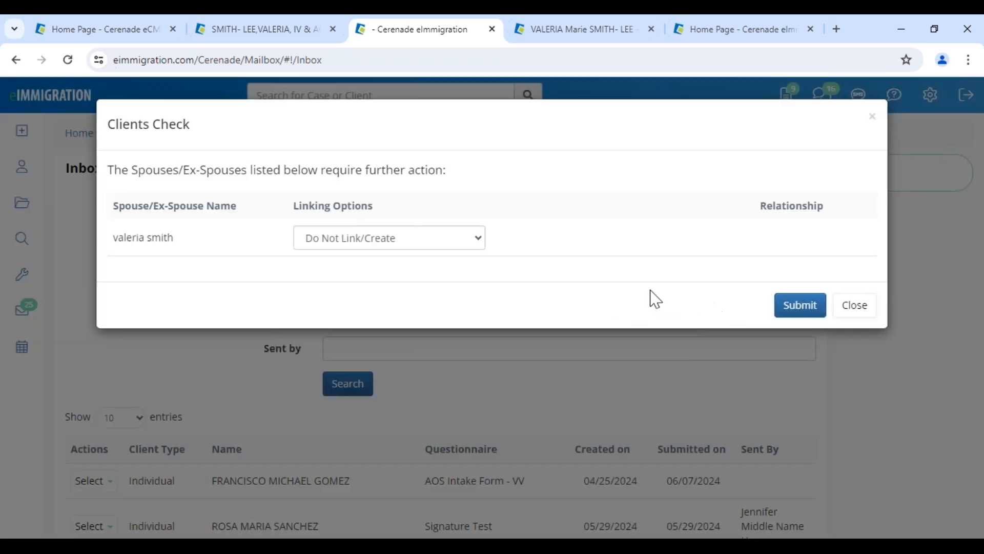
click(787, 310)
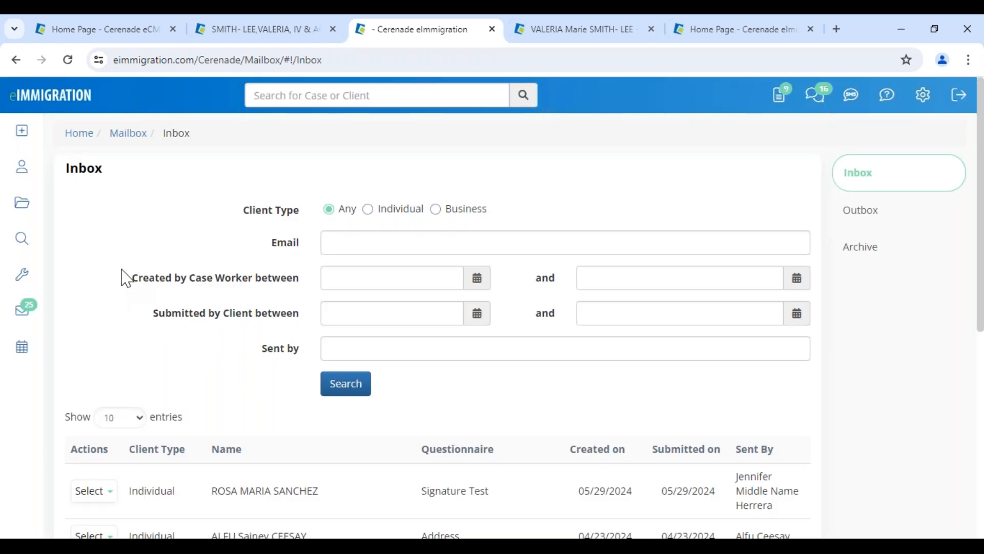
Switch to the family-based case's tab and close the extra home page and client tabs
click(292, 38)
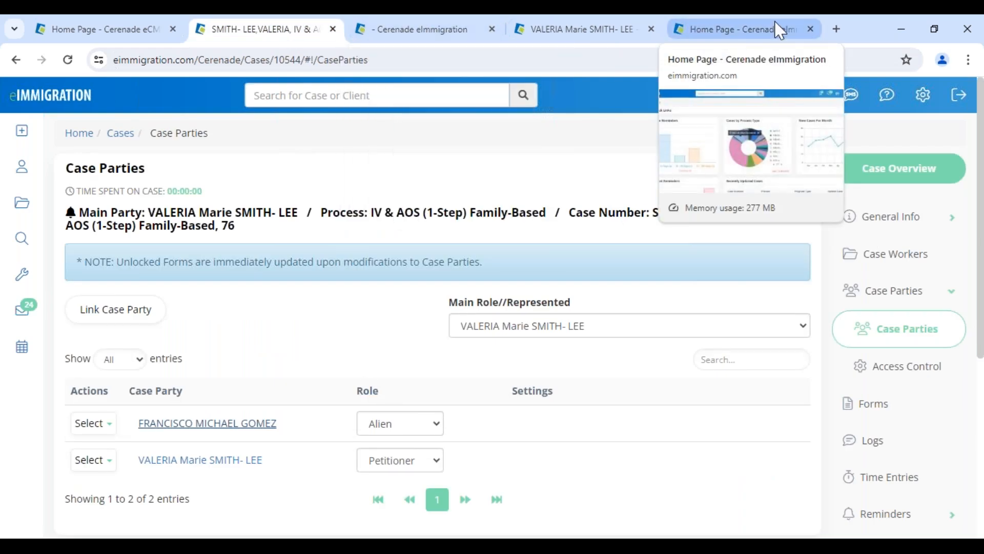
click(811, 30)
click(700, 31)
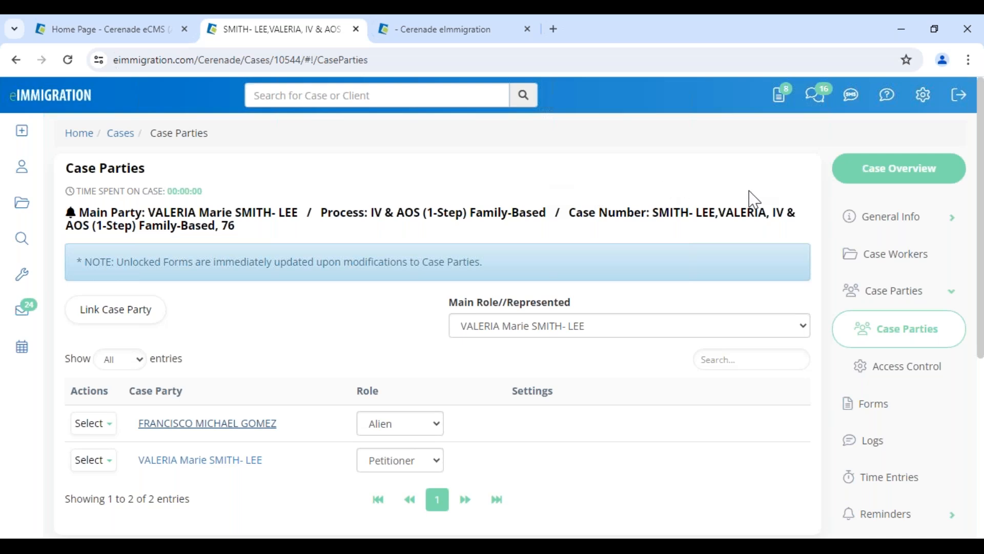
Go to the case's Forms list and open the I-485
click(877, 418)
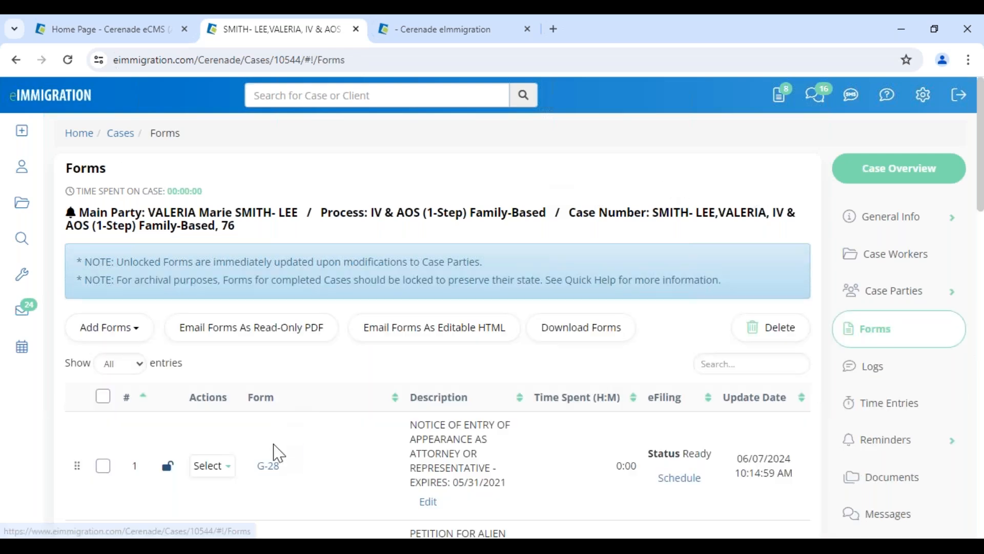
scroll(281, 472, down, 4)
click(272, 438)
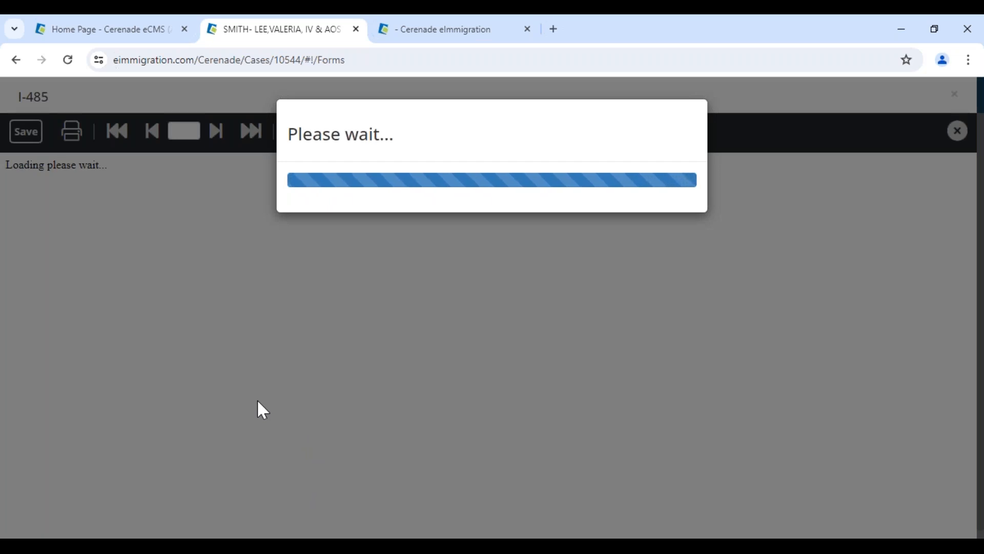
scroll(257, 399, down, 3)
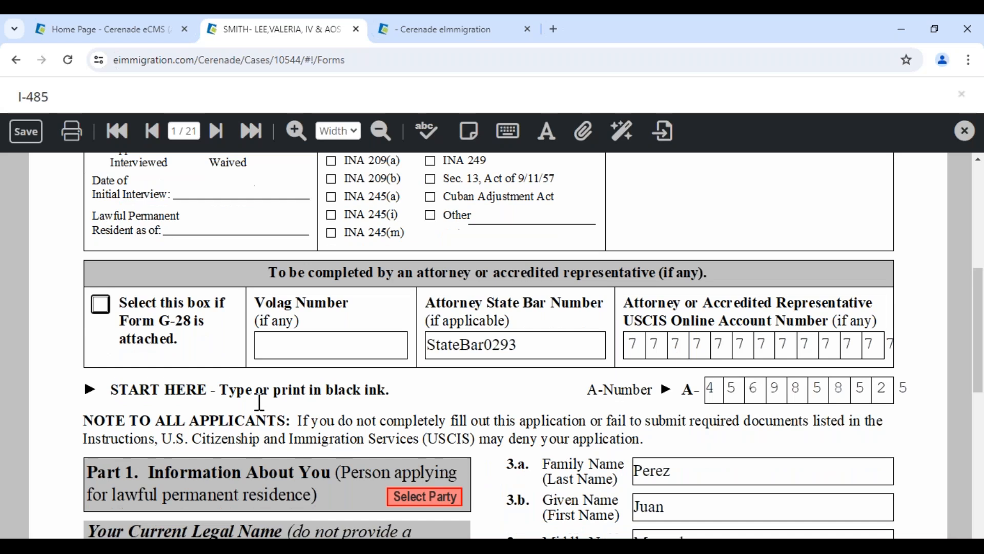
scroll(807, 380, down, 4)
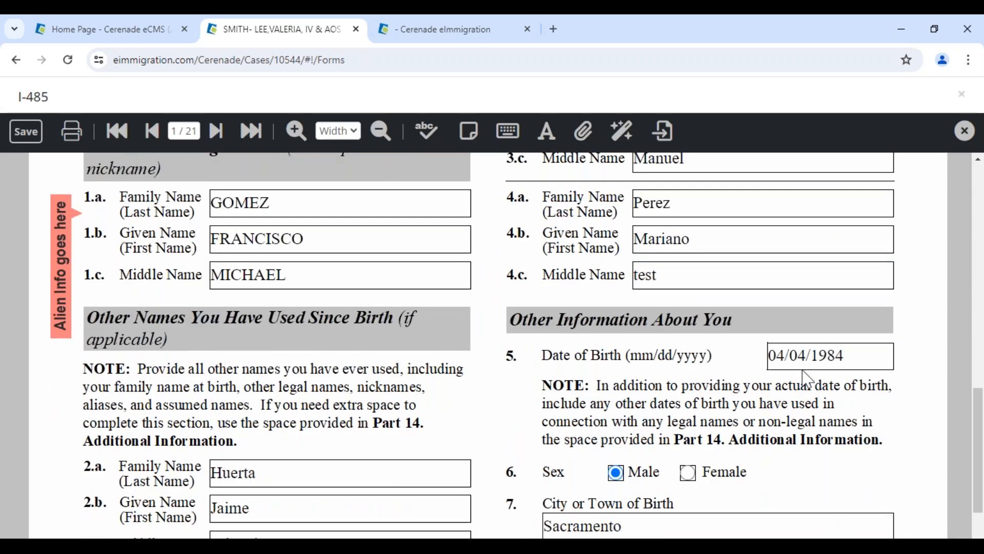
click(857, 360)
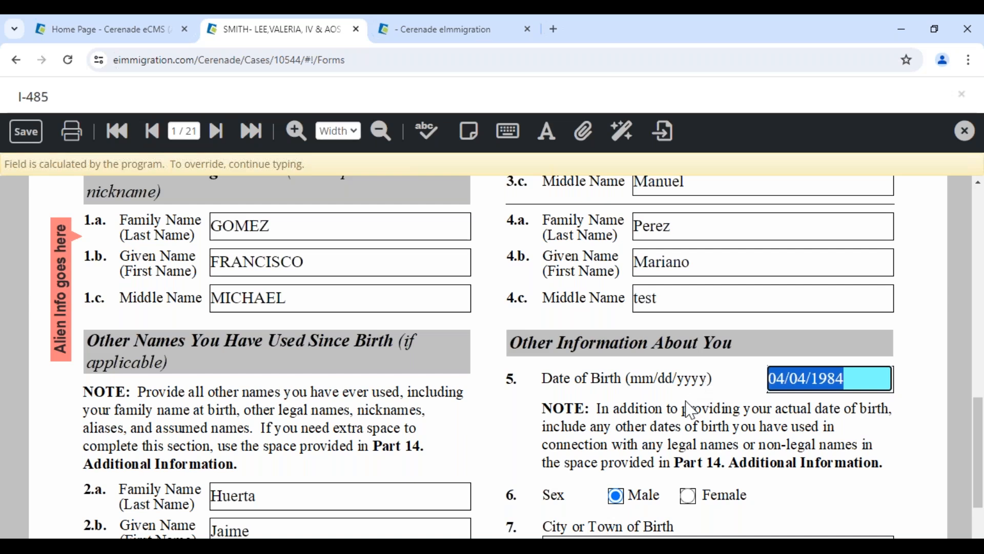
click(963, 133)
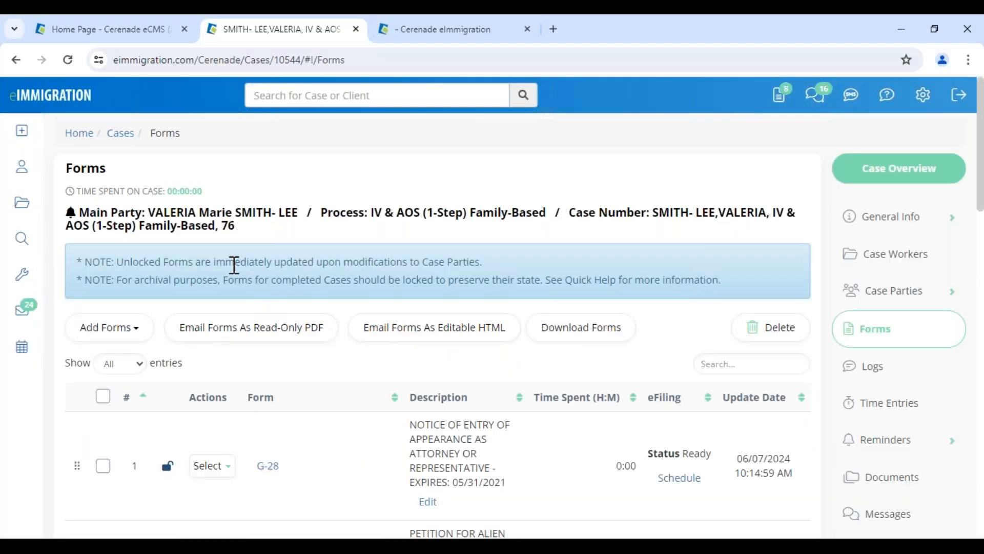
Search cases for EVAA, open the matching I-130 case, and show its Documents > Notices folder
click(38, 217)
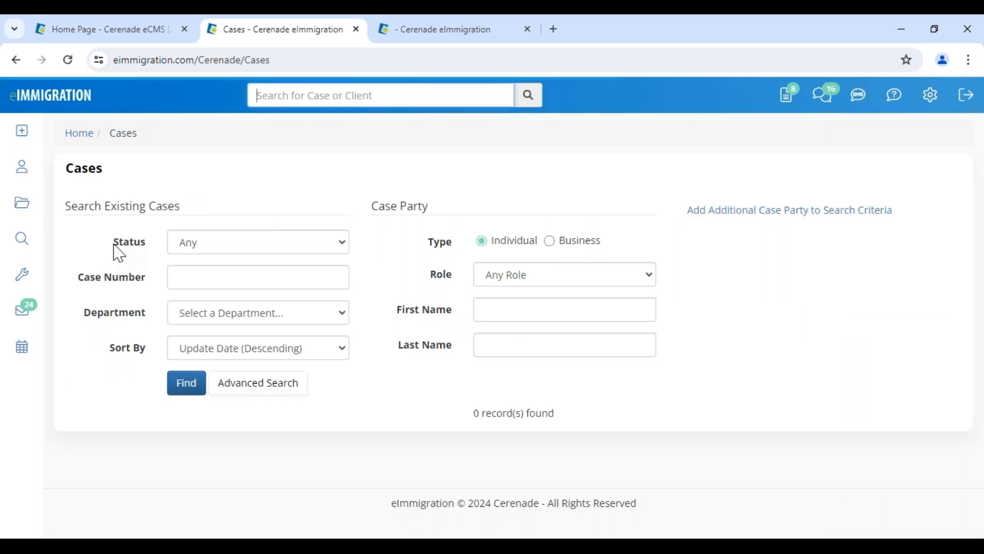
click(200, 284)
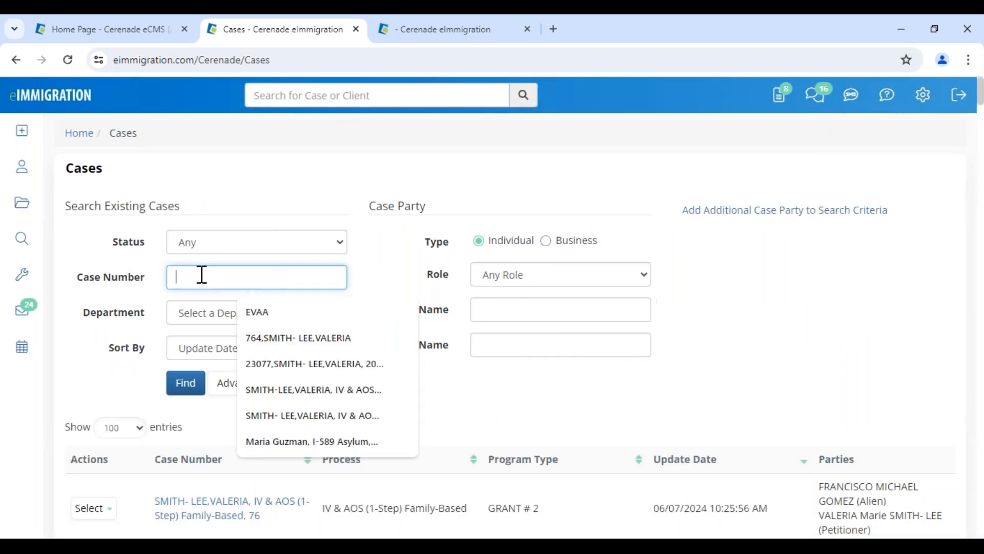
click(269, 317)
click(200, 389)
scroll(386, 413, down, 3)
click(239, 391)
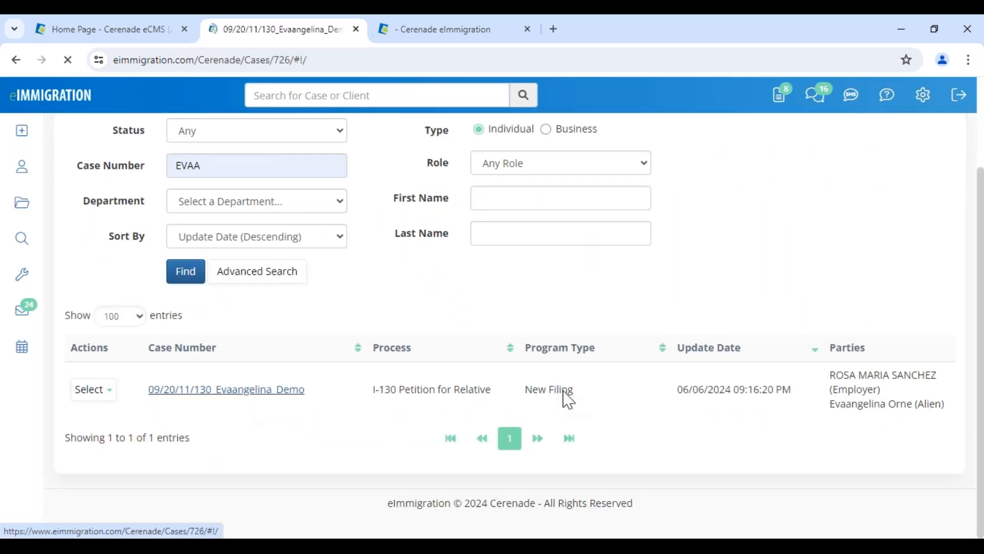
scroll(895, 402, down, 5)
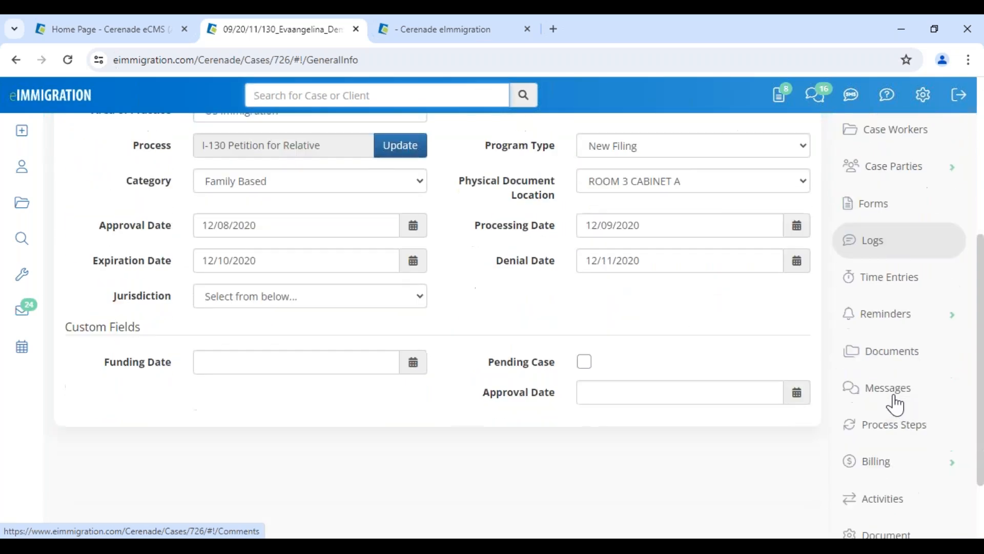
click(883, 353)
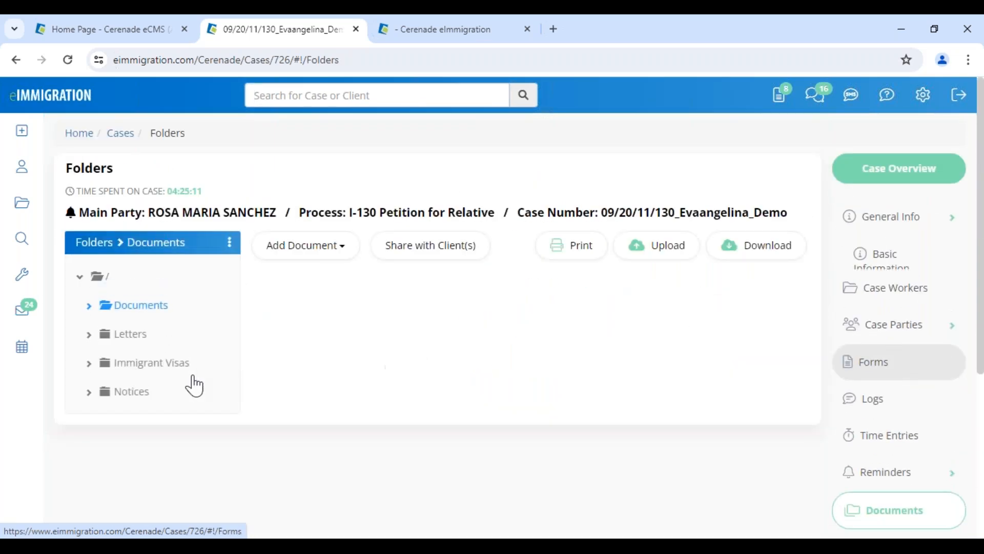
click(131, 392)
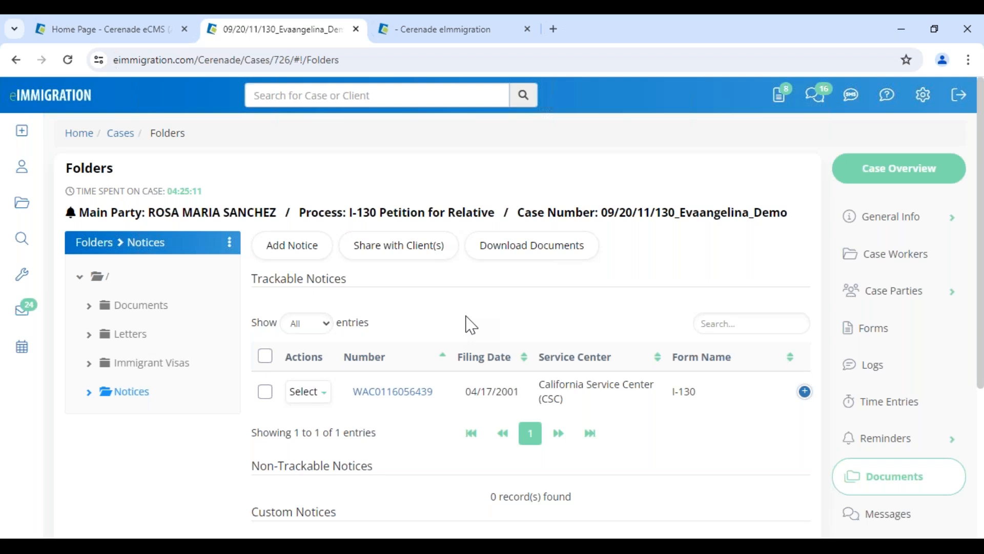
Copy the notice's USCIS status in Spanish, 'Caso Fue Aprobado', into the case logs and view them
click(391, 399)
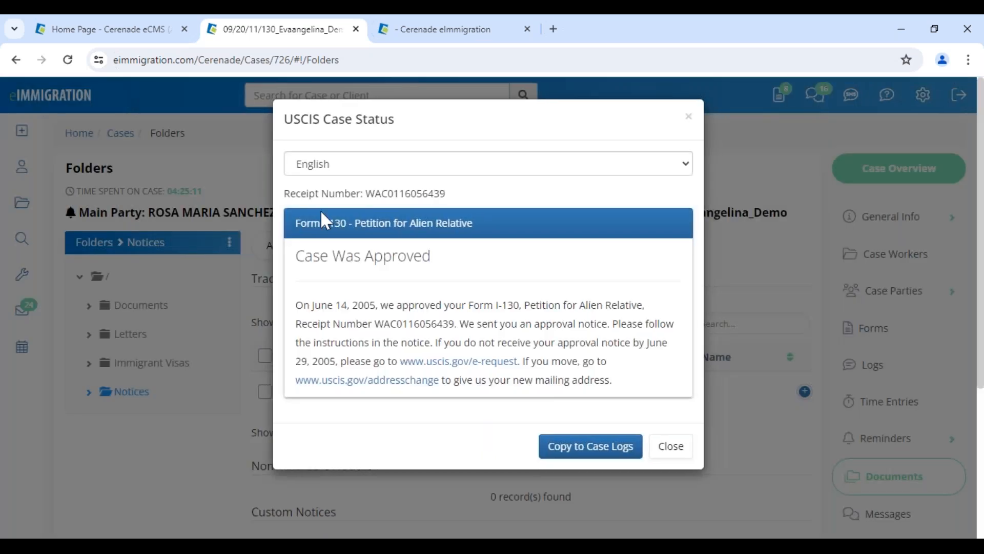
click(336, 170)
click(326, 198)
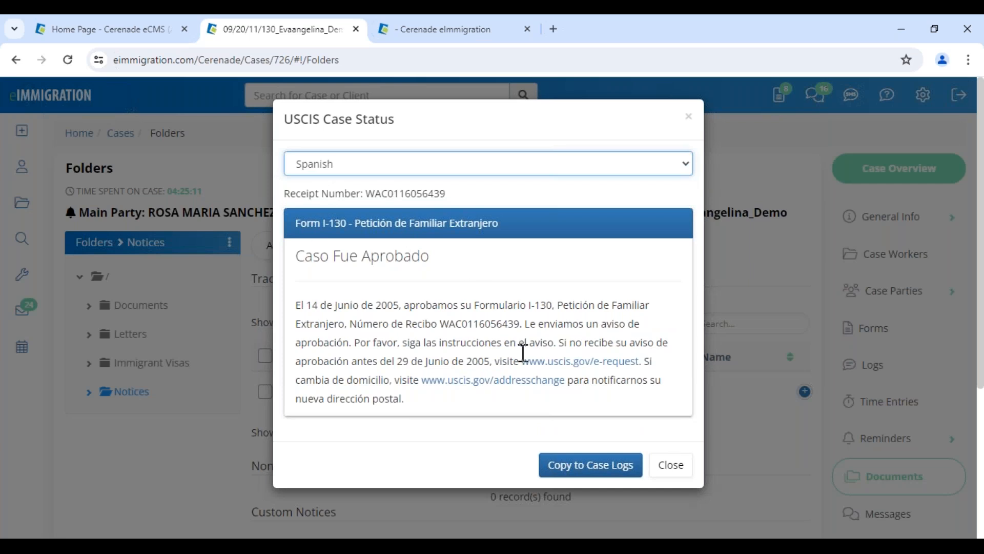
click(574, 466)
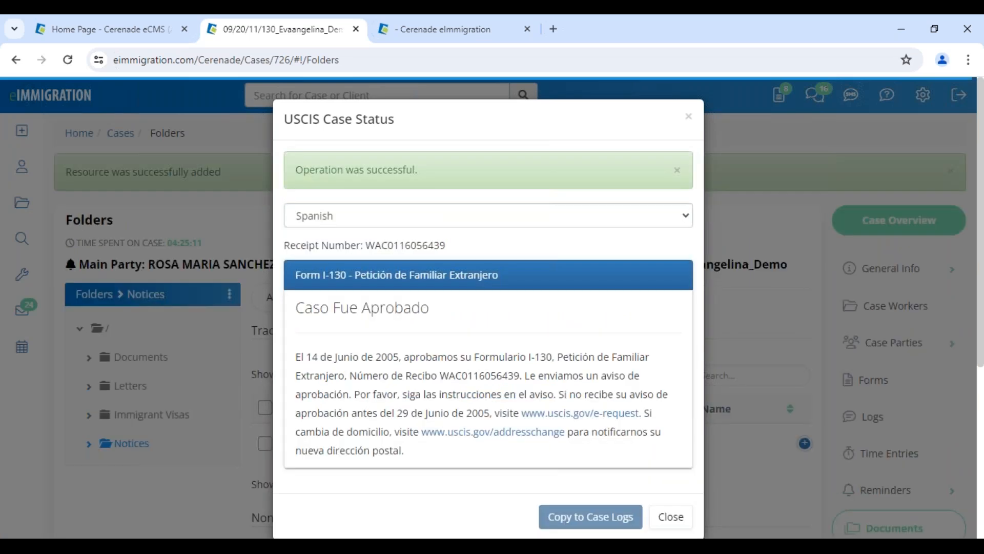
click(670, 523)
click(871, 421)
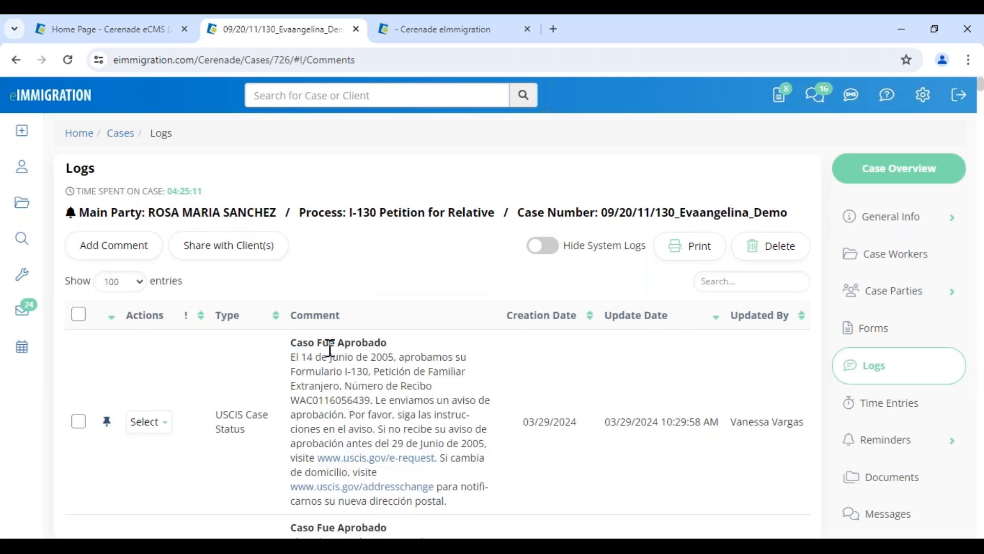
scroll(472, 440, down, 4)
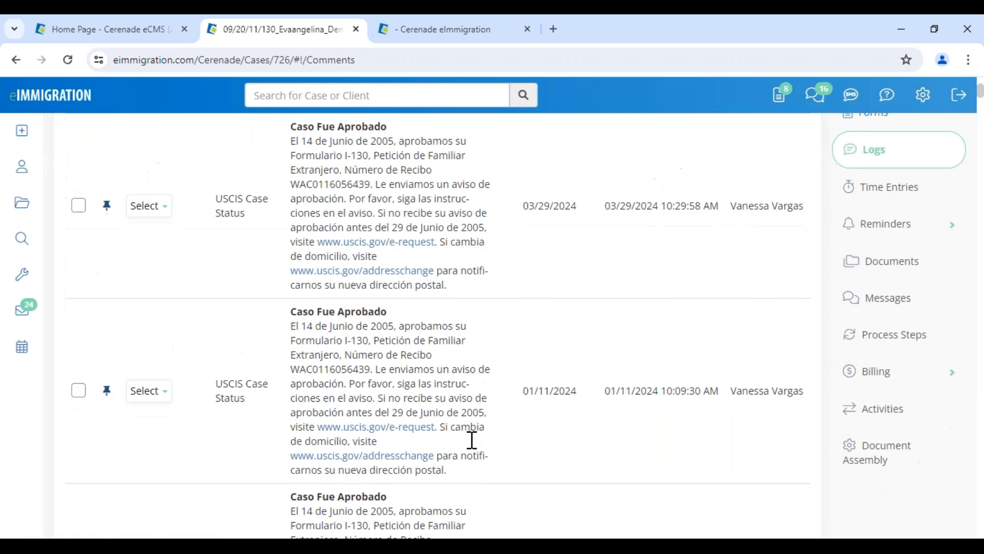
scroll(469, 443, down, 5)
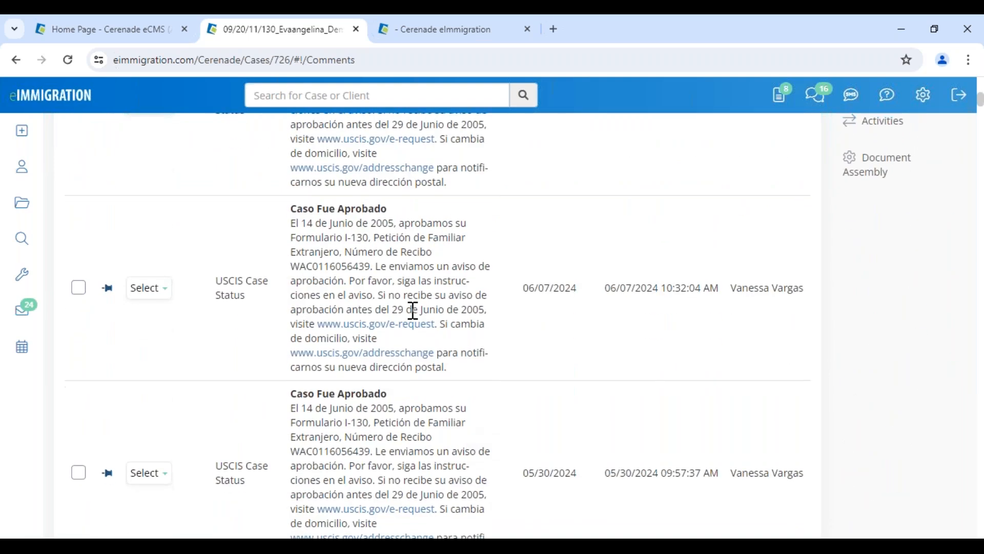
drag(487, 295, 709, 288)
click(591, 336)
mouse_move(31, 281)
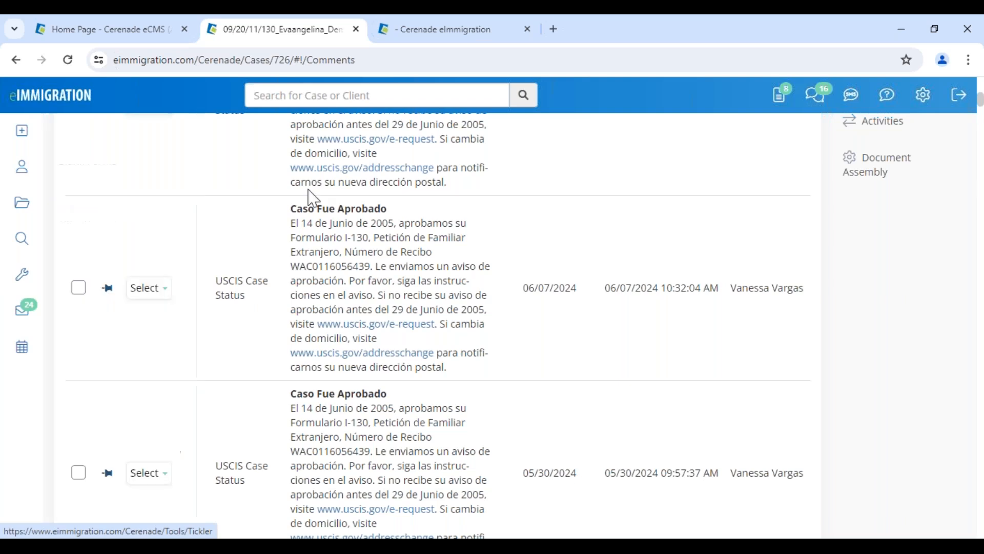
mouse_move(924, 101)
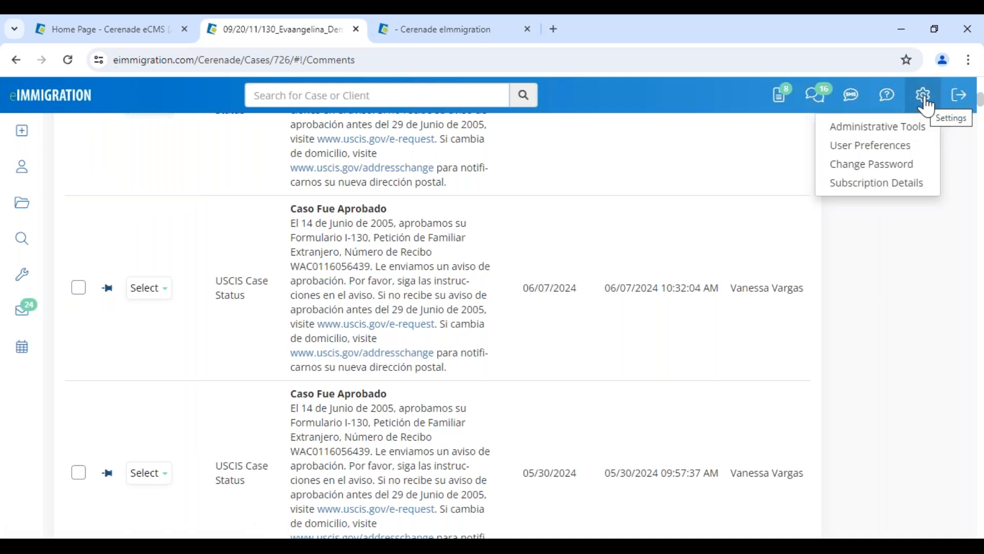
In User Preferences, set Default Startup Page to Tickler
click(911, 147)
drag(131, 373, 242, 379)
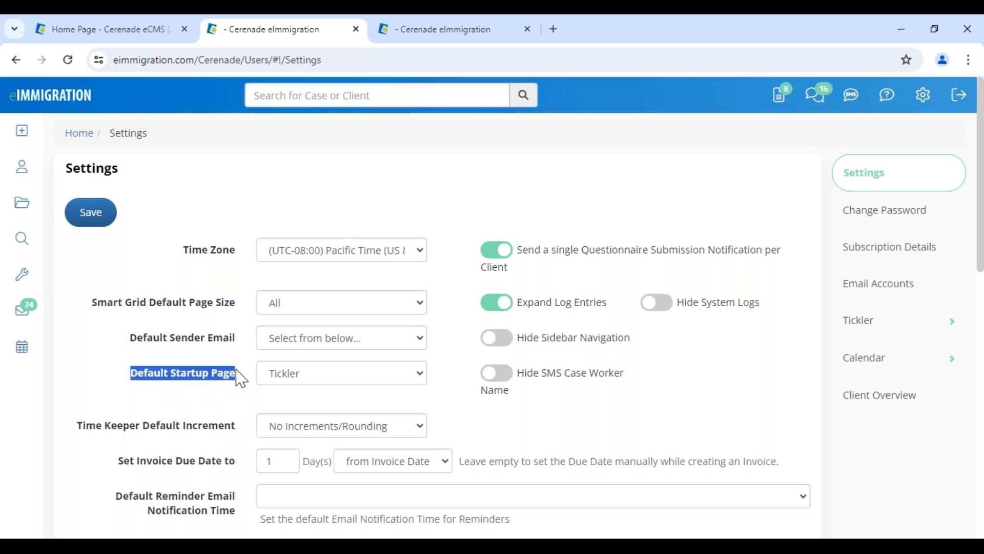
click(301, 377)
click(293, 439)
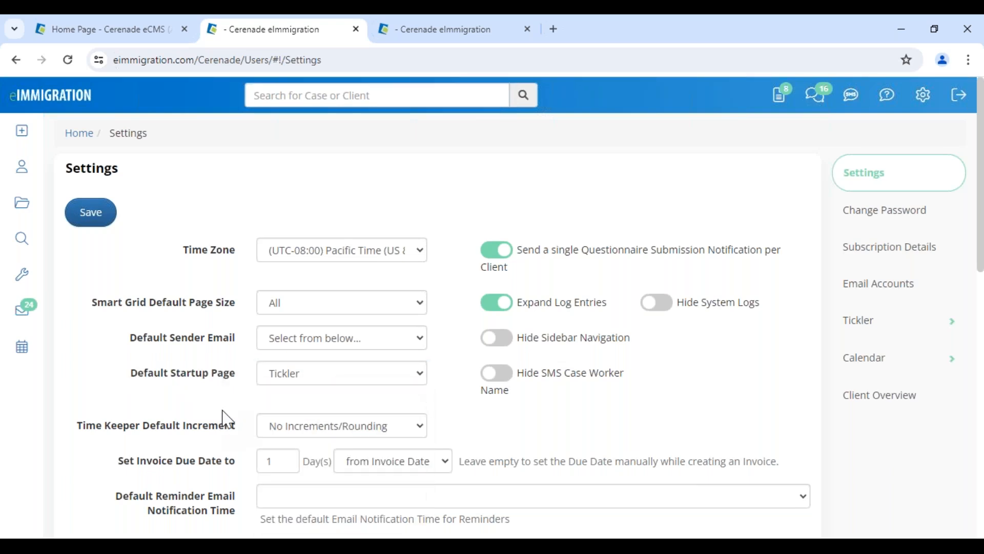
Sign out, sign back in, and go to the home dashboard
click(959, 95)
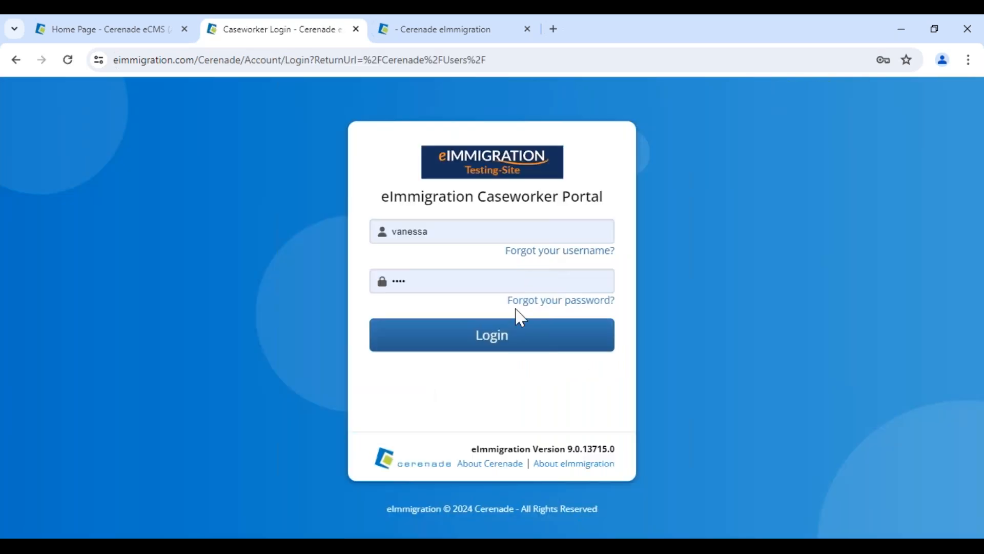
click(487, 335)
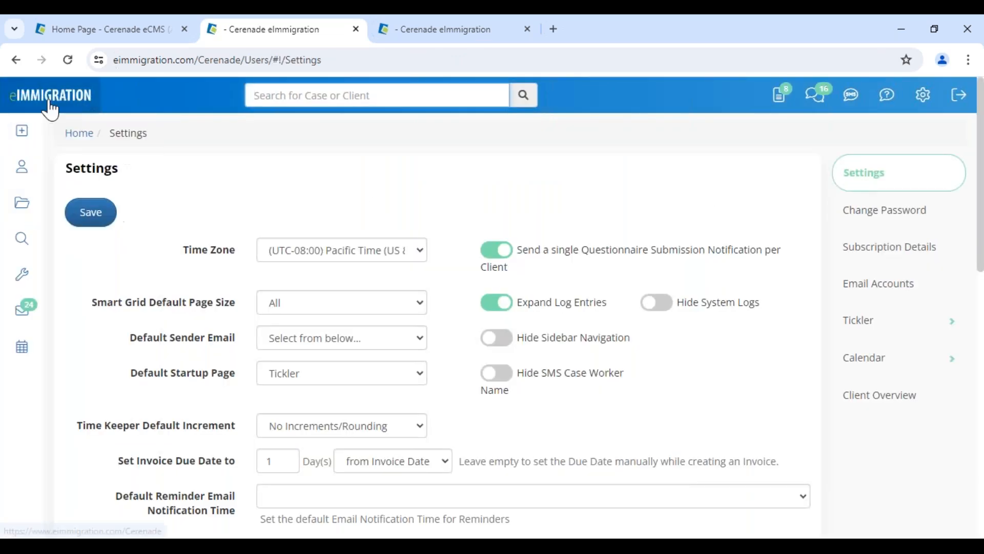
click(51, 108)
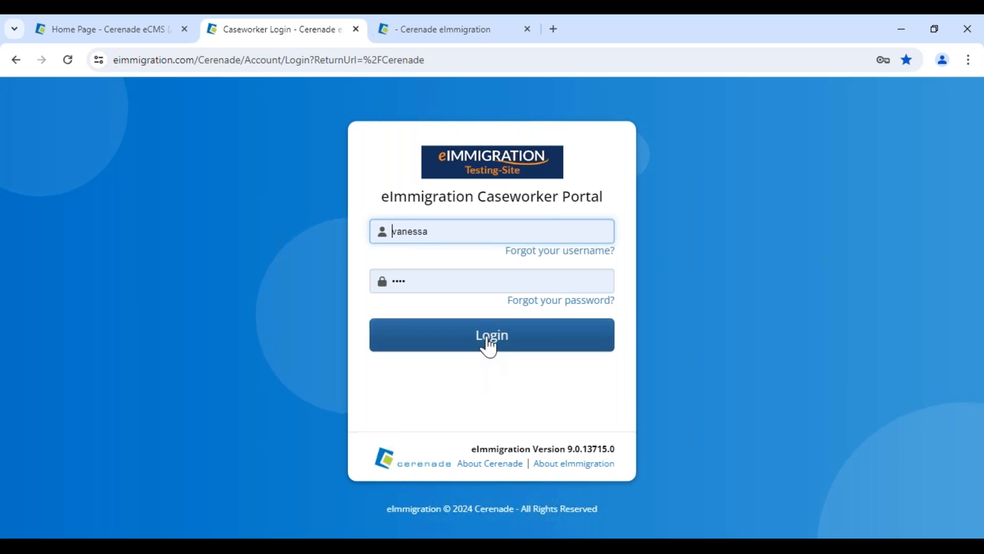
Log in again to land on the Tickler startup page, then go to the Clients list
click(488, 346)
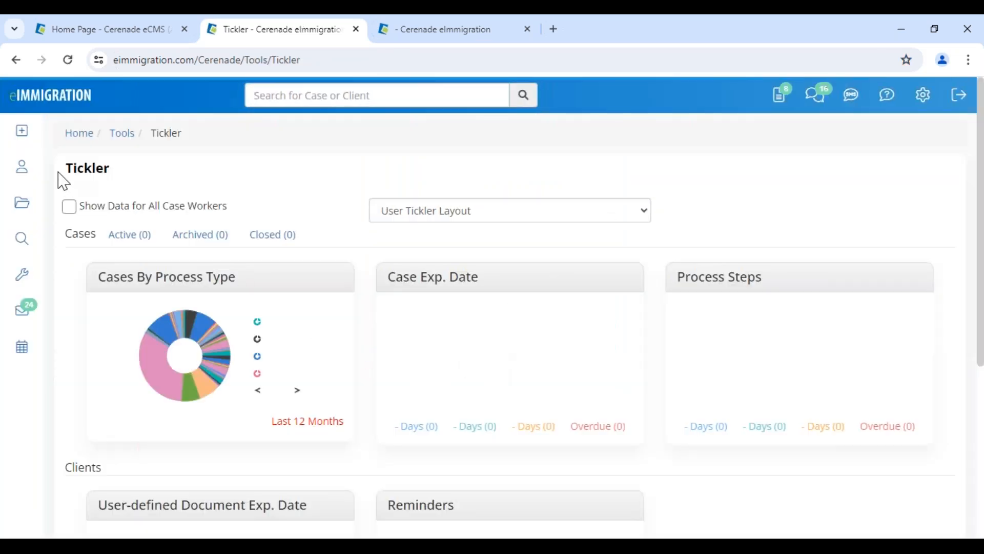
drag(59, 173, 110, 171)
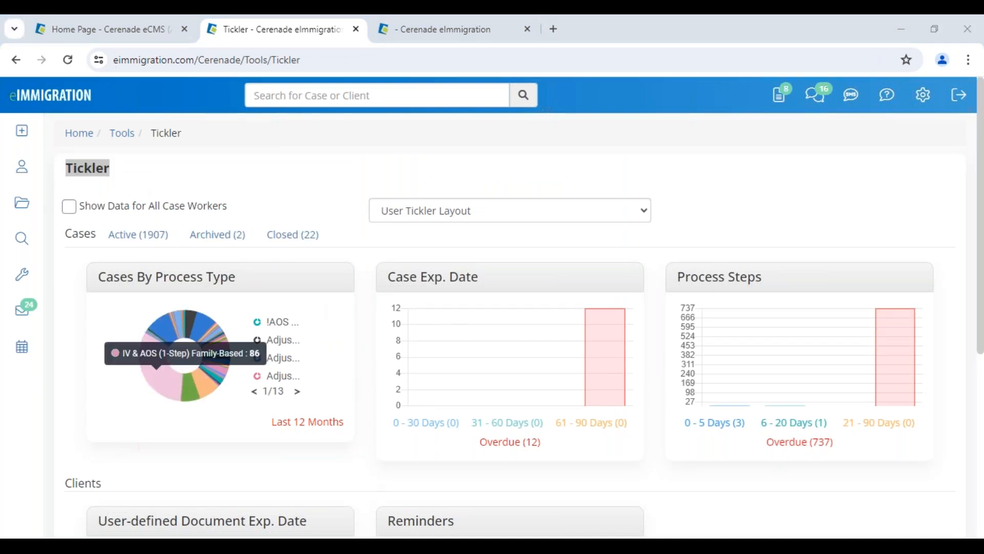
click(548, 514)
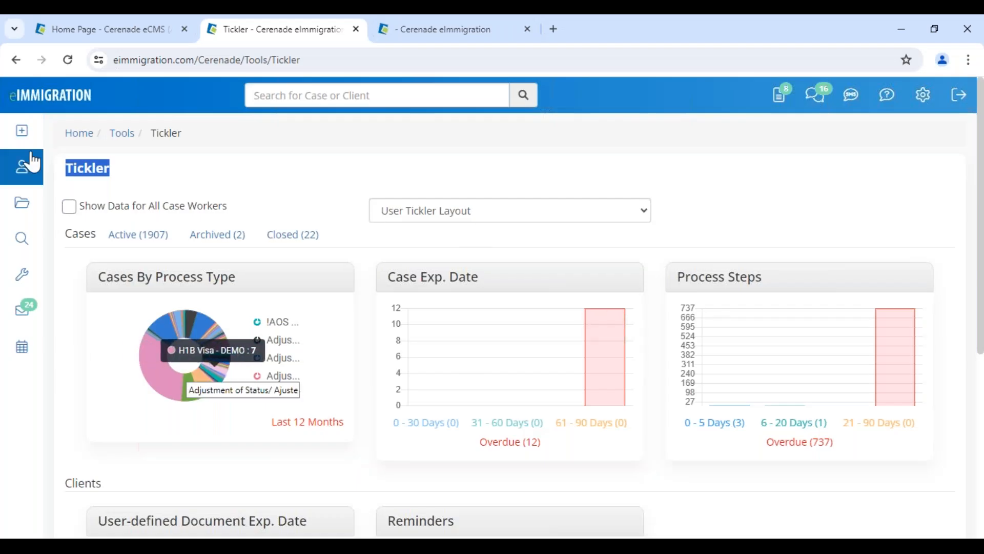
click(30, 163)
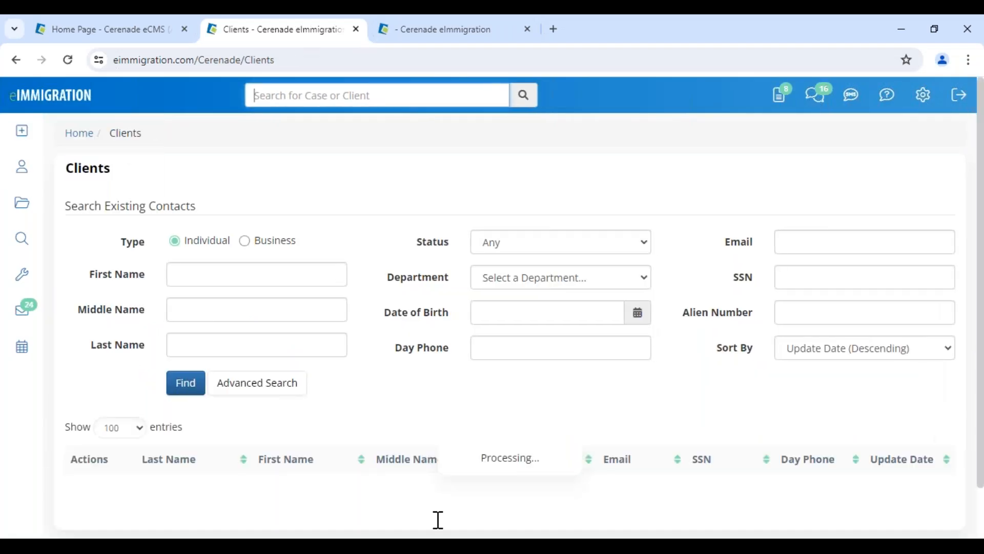
Open the client's General Info record from the Clients list and close the Client Alerts popup
click(533, 508)
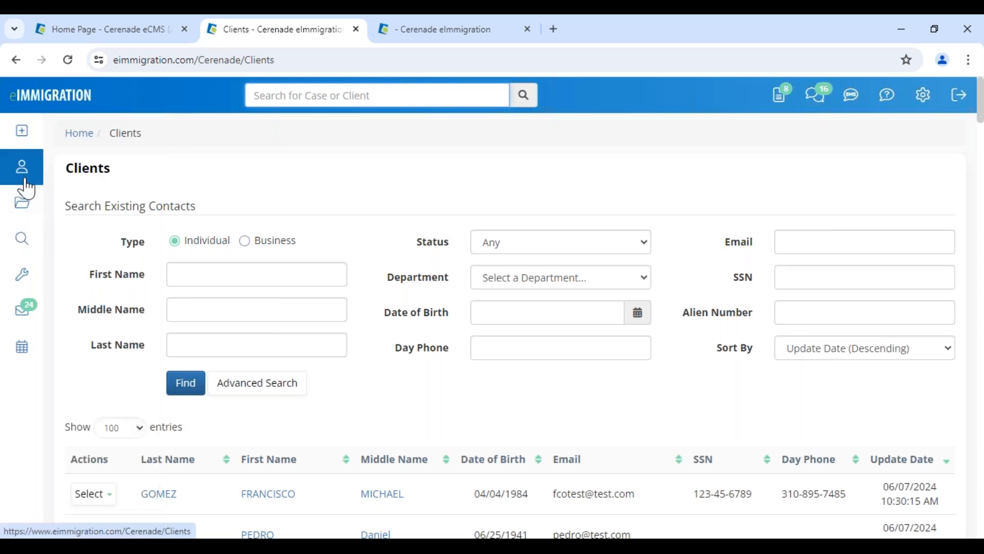
scroll(274, 461, down, 3)
click(270, 470)
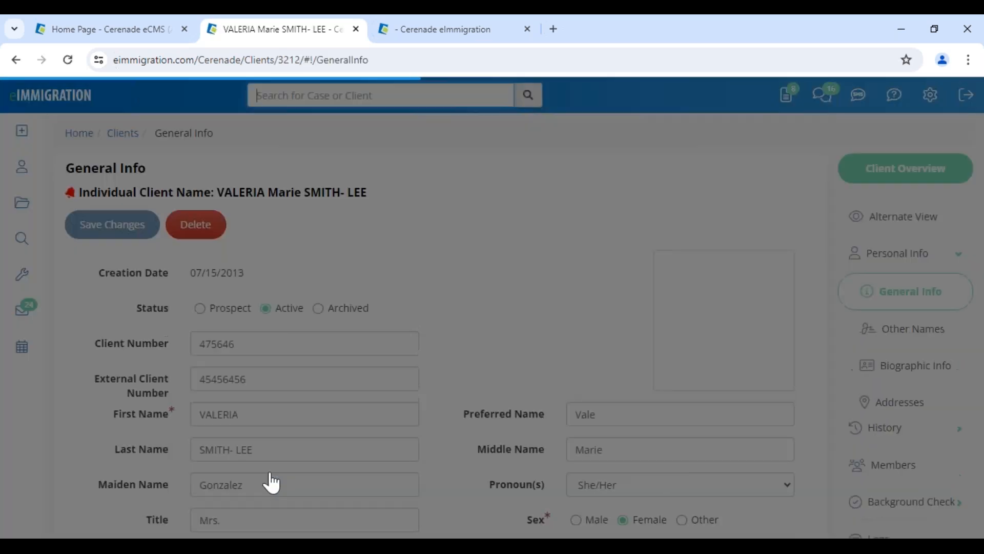
click(682, 311)
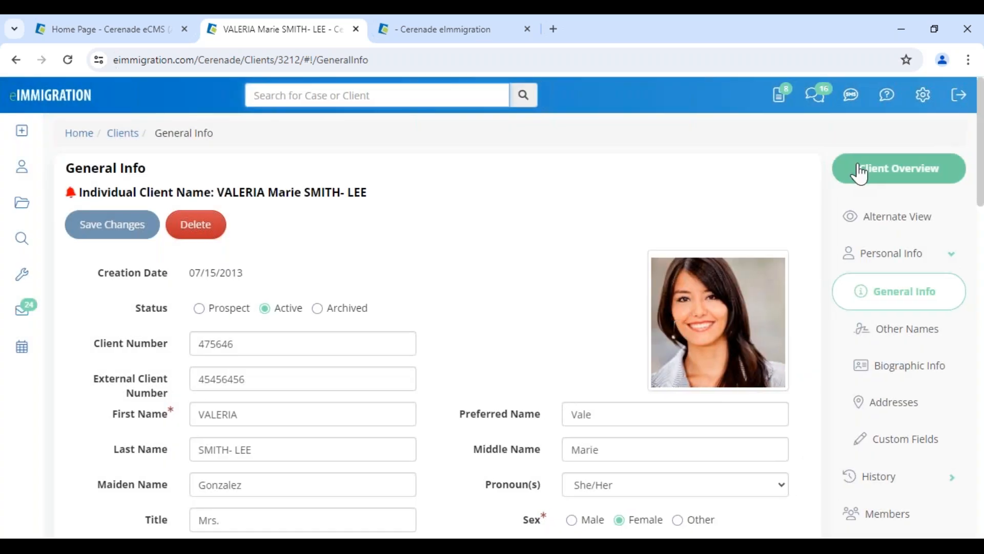
click(926, 184)
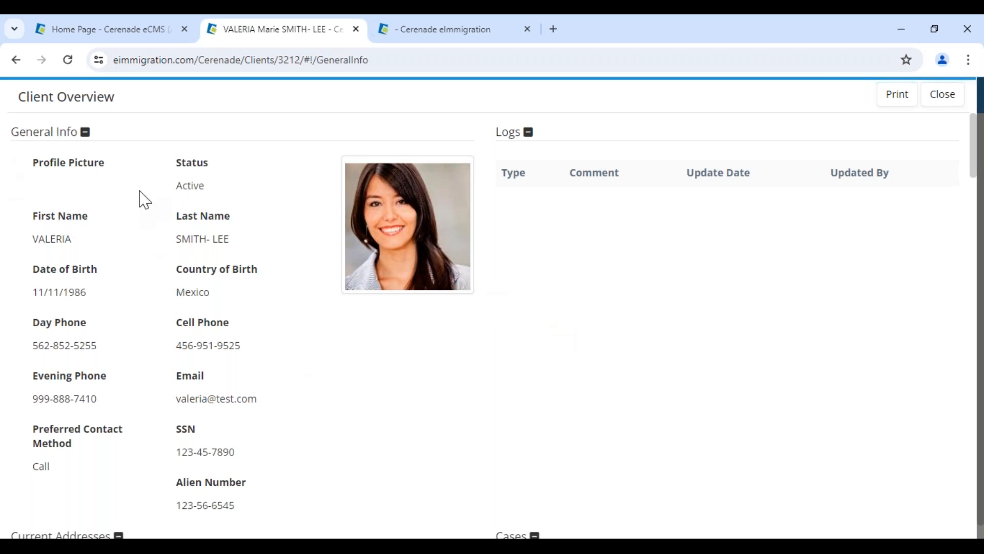
scroll(320, 384, down, 5)
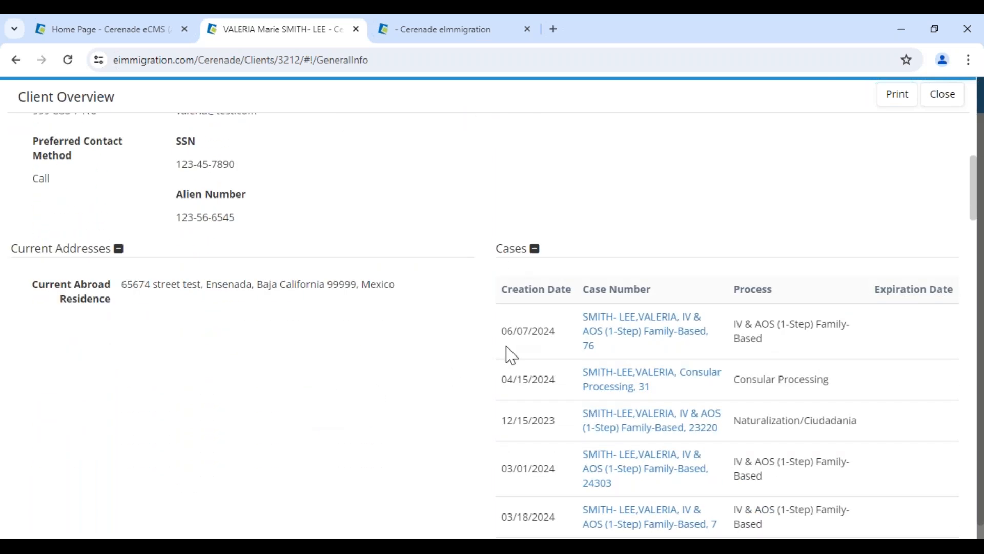
scroll(605, 307, down, 1)
scroll(406, 402, down, 8)
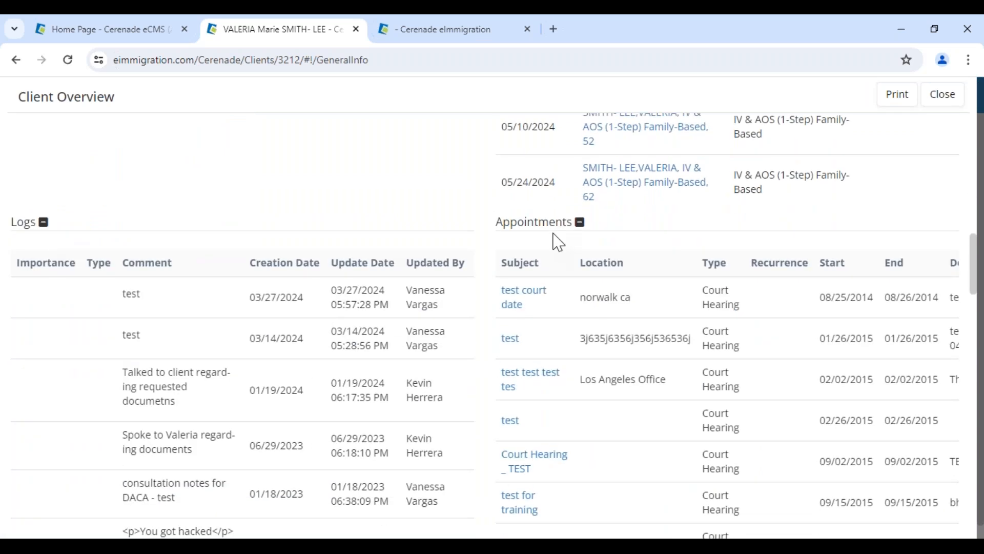
scroll(540, 409, up, 5)
scroll(541, 408, up, 3)
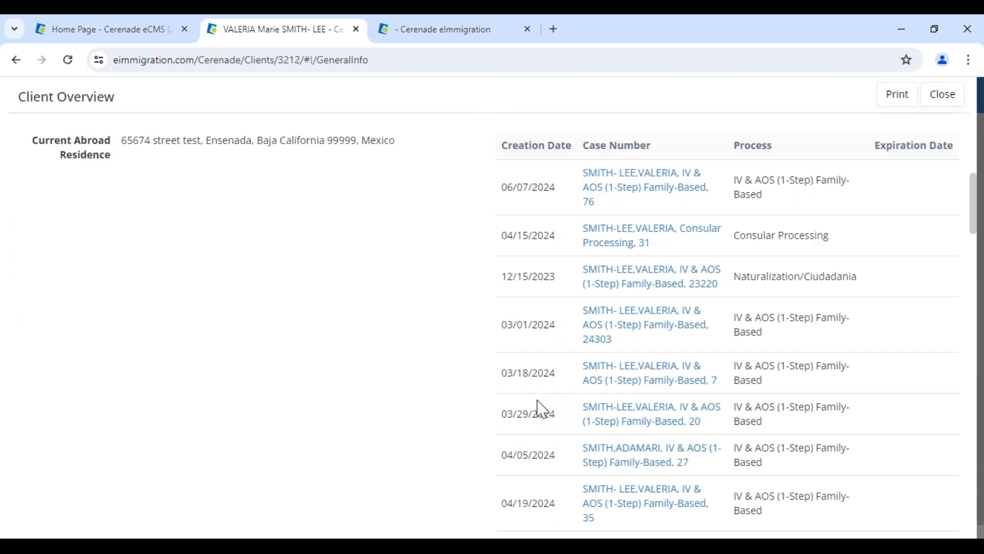
scroll(534, 424, down, 19)
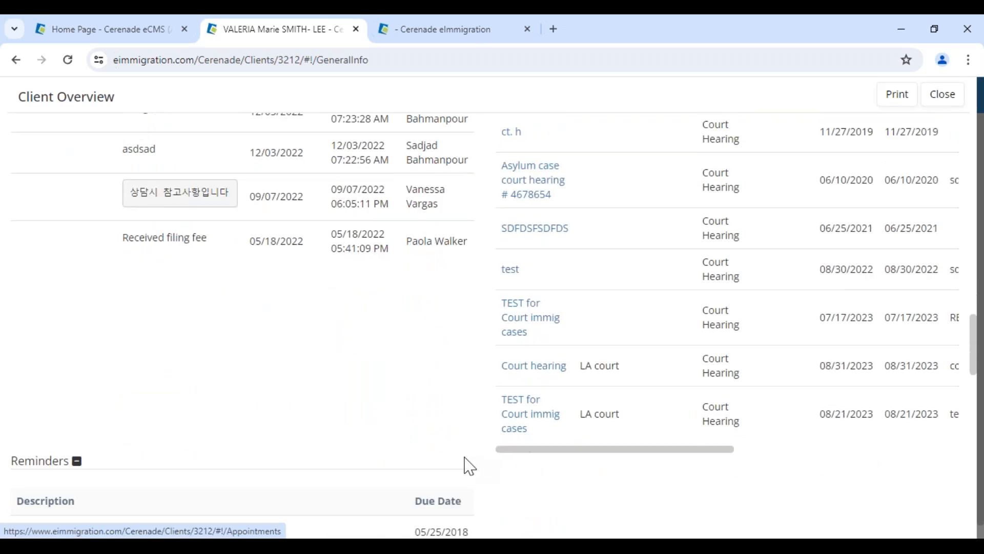
scroll(482, 461, down, 3)
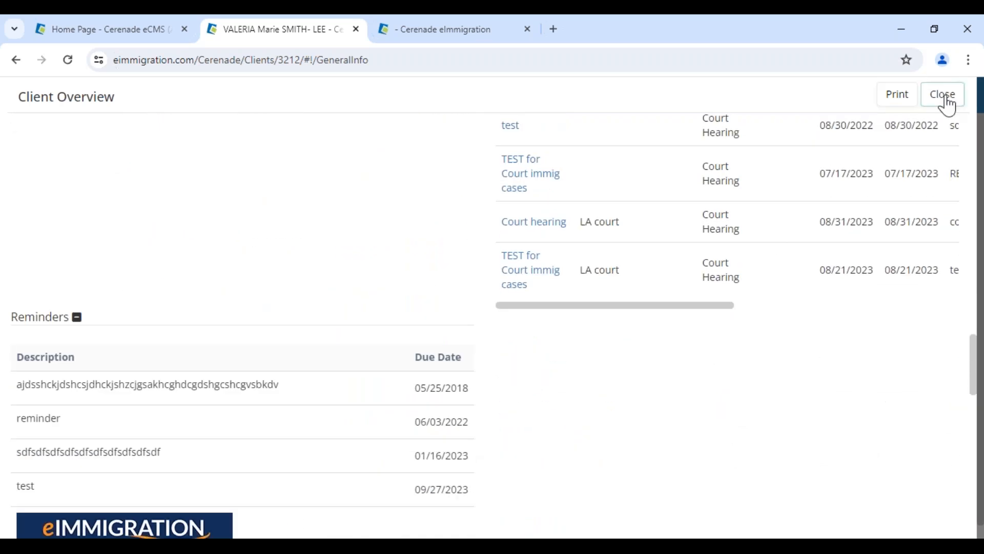
click(943, 95)
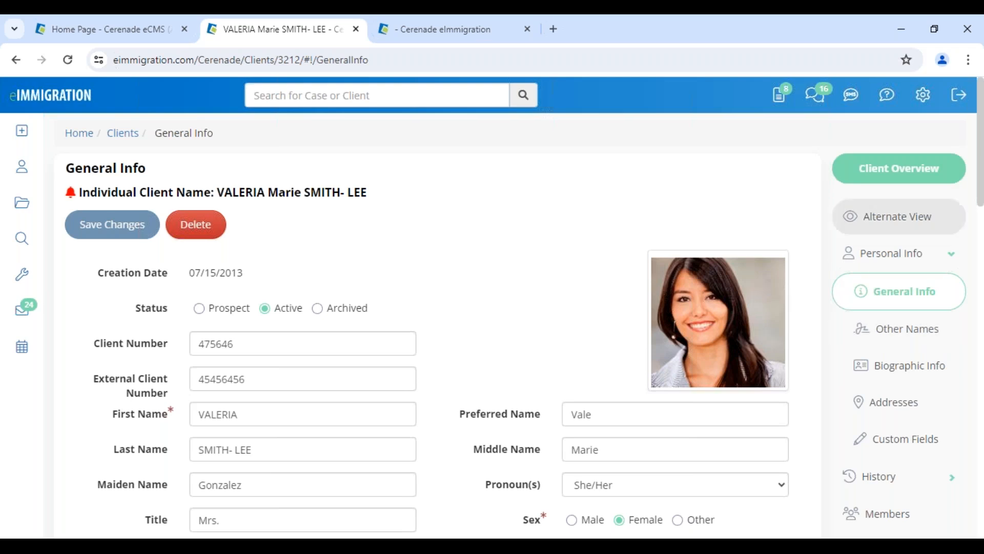
Go to User Preferences, then bring up Help > Feedback / Technical Support
click(922, 96)
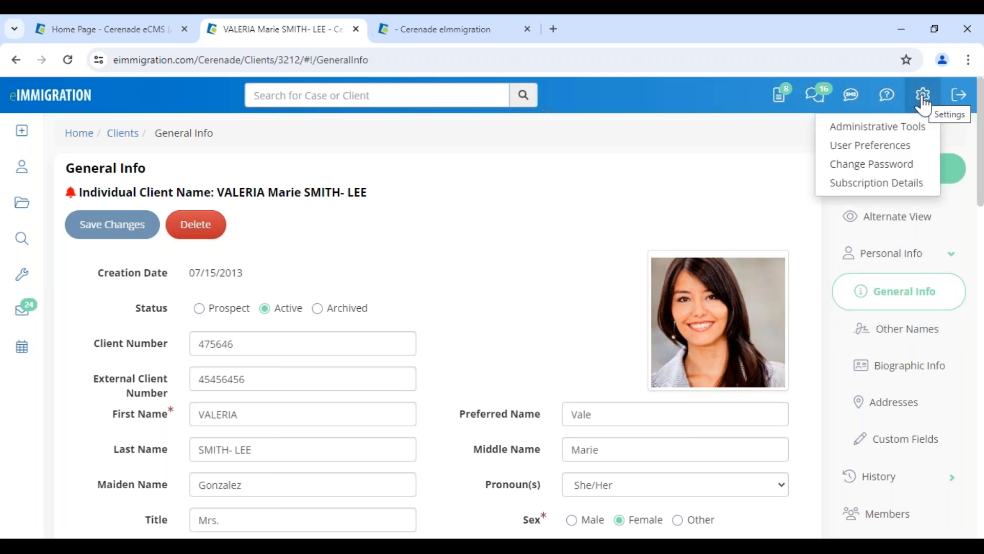
click(897, 148)
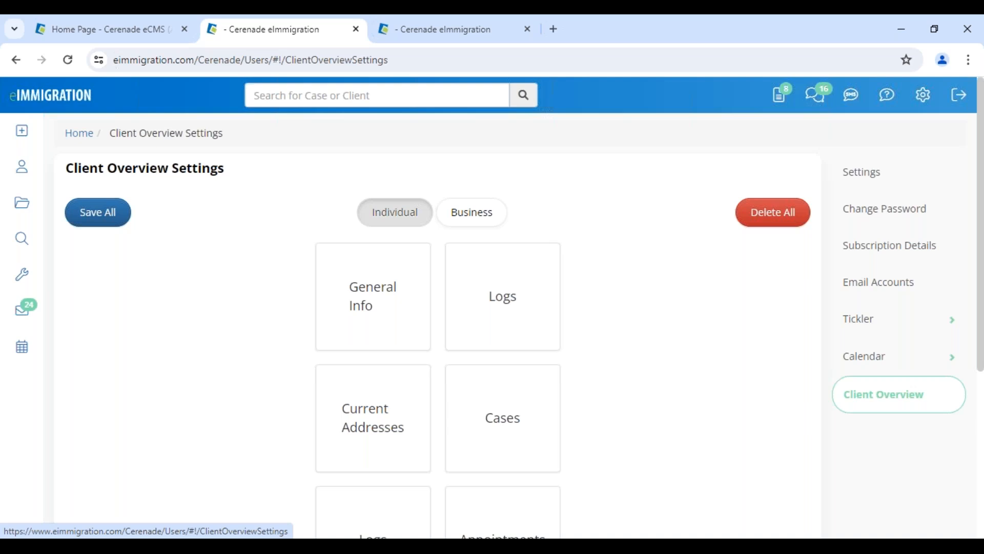
click(901, 108)
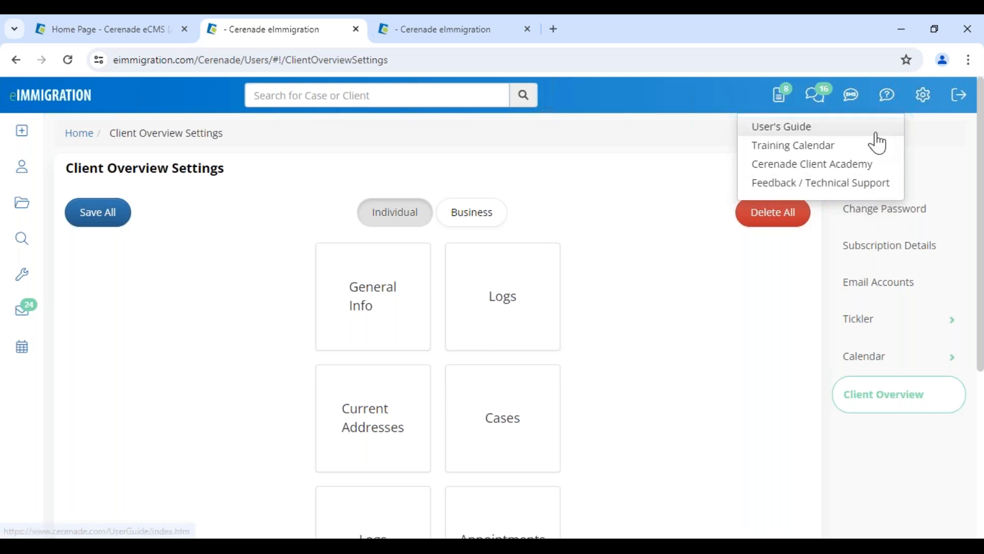
click(852, 188)
Close the feedback form without sending and return to the settings menu
click(359, 433)
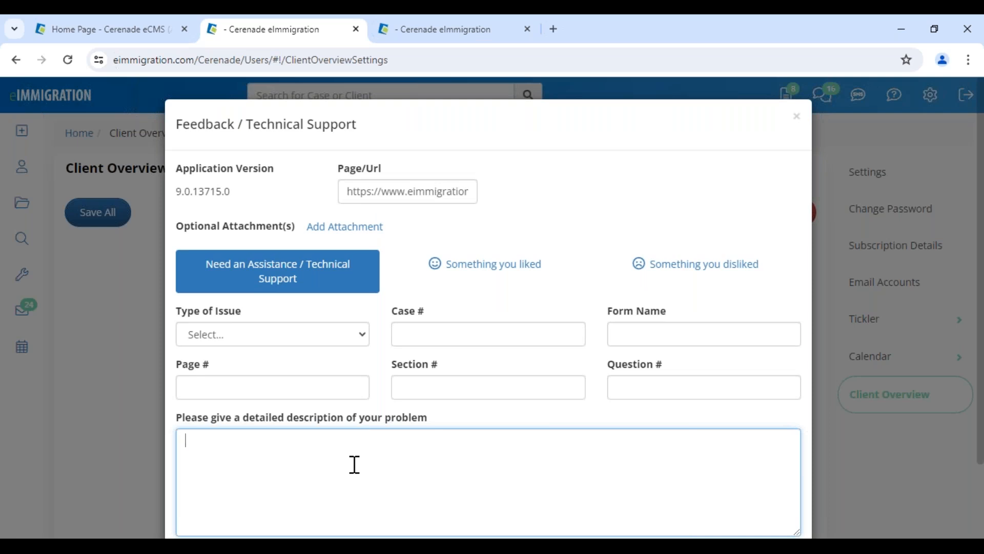
click(797, 119)
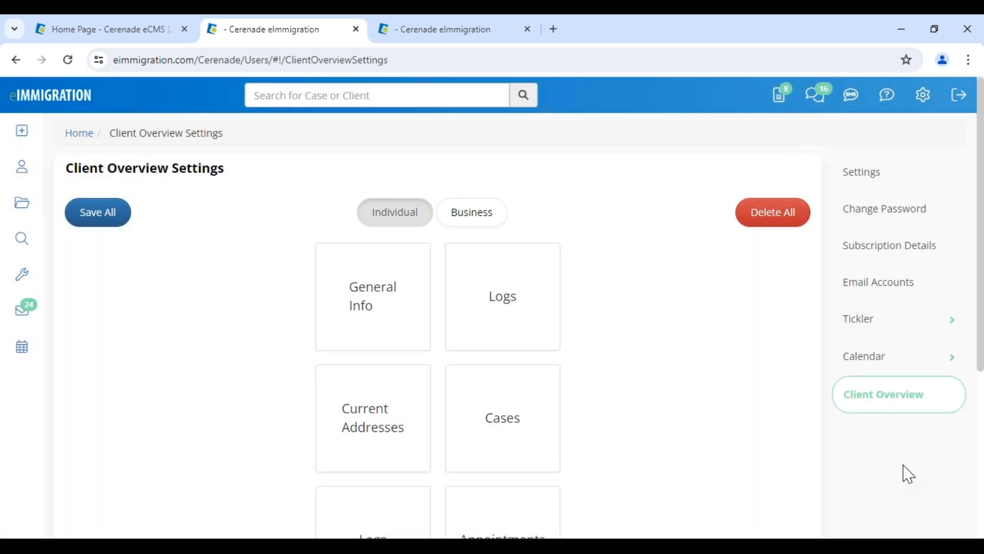
click(925, 97)
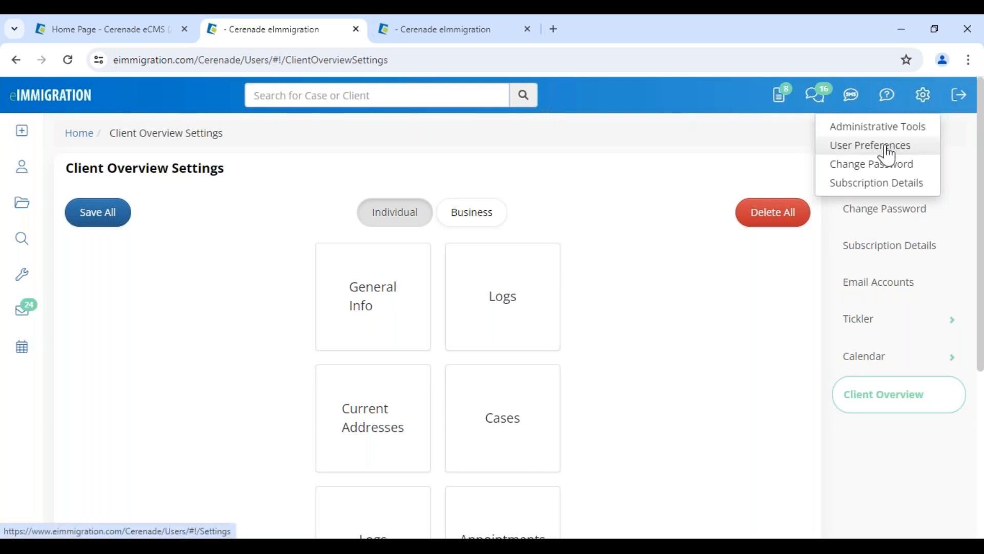
Return to the Client Overview settings and inspect the Logs block without changing it
click(895, 418)
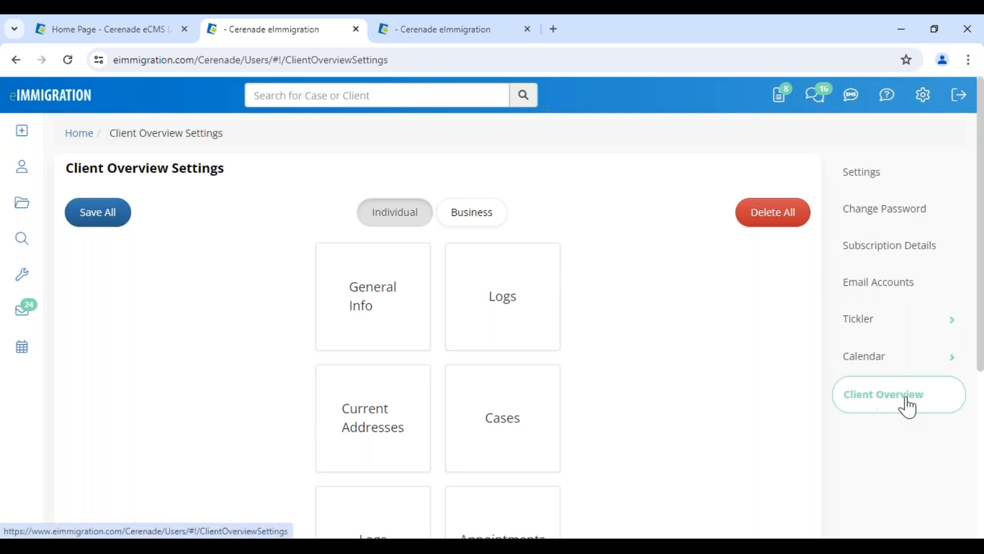
scroll(551, 340, down, 5)
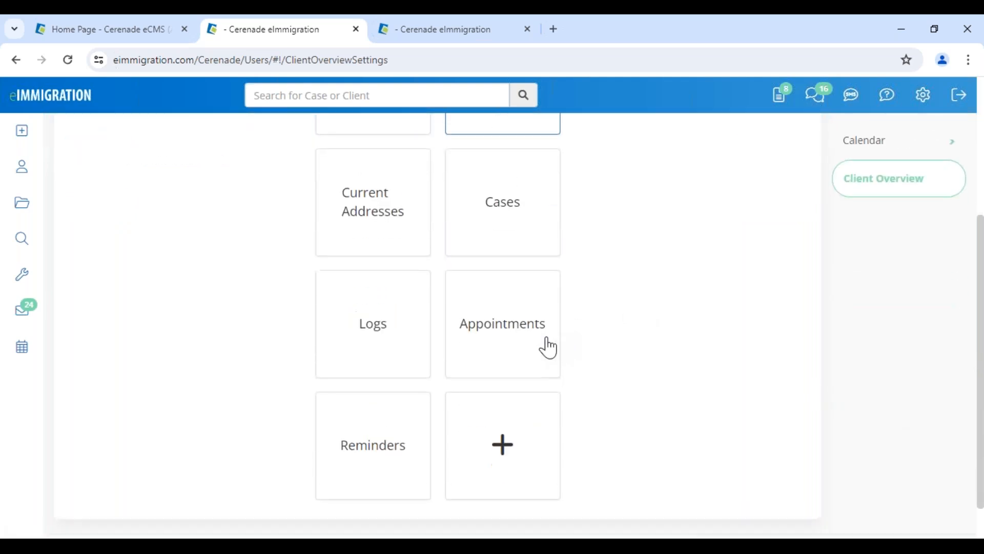
scroll(536, 359, up, 5)
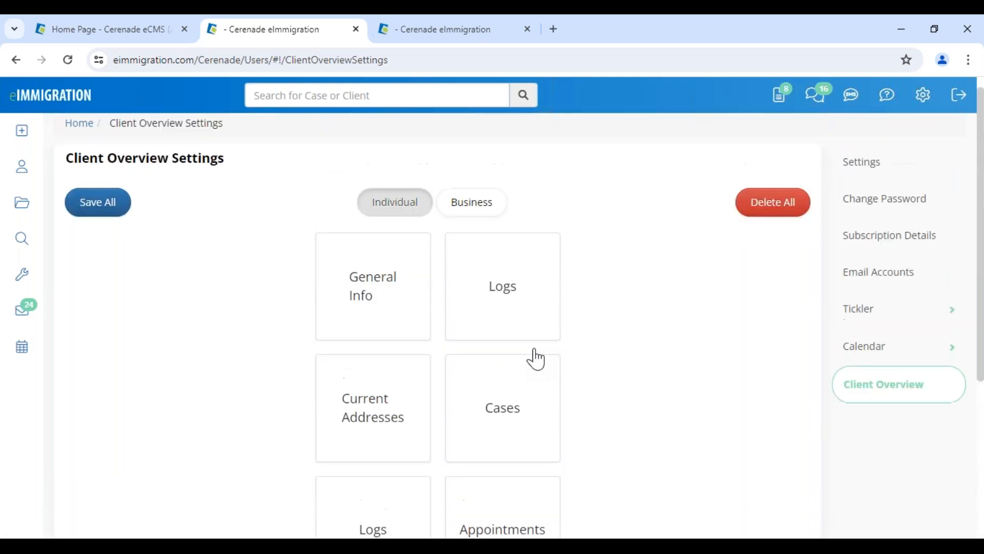
click(517, 315)
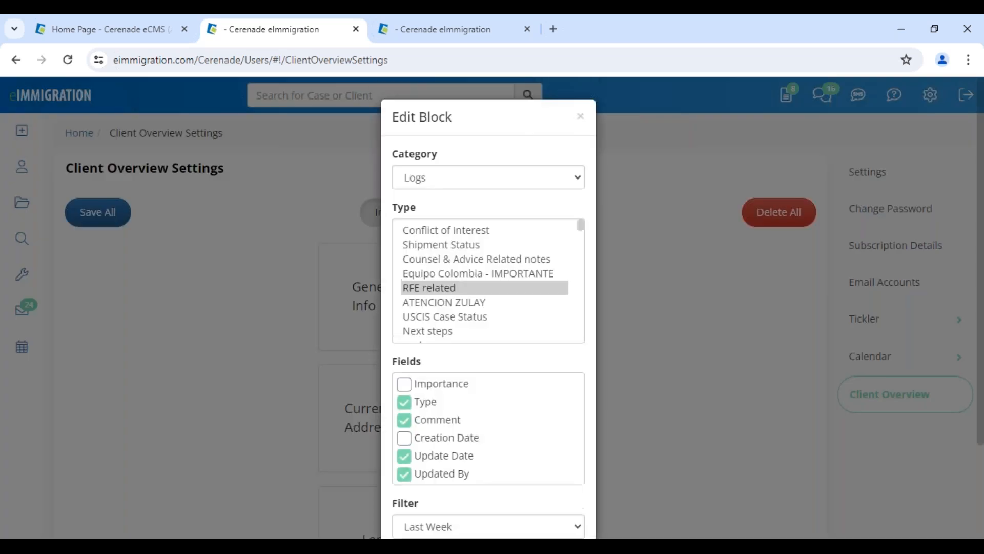
scroll(500, 442, down, 3)
click(419, 492)
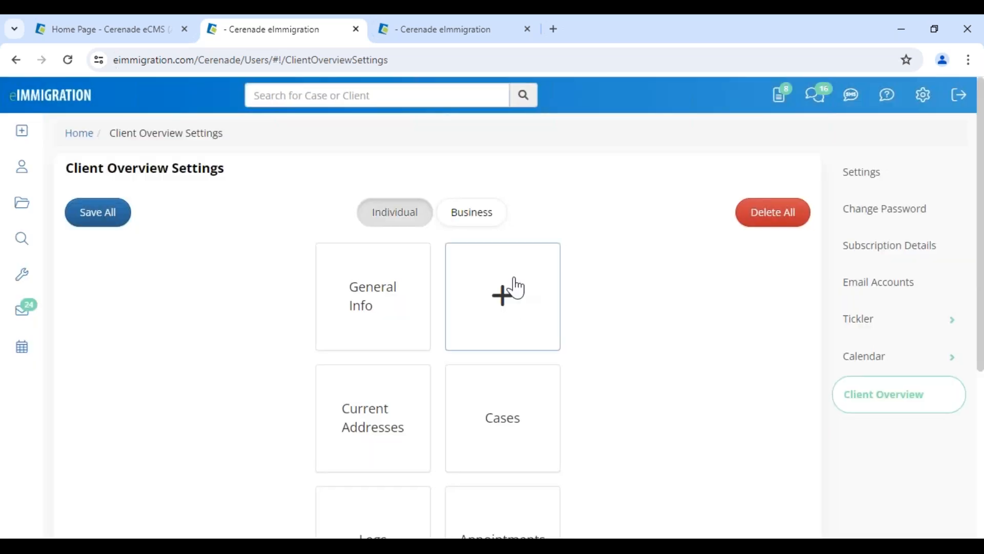
Add a Custom Documents block showing RFE Deadline (DOL) and RFE Deadline (USCIS) documents
click(515, 311)
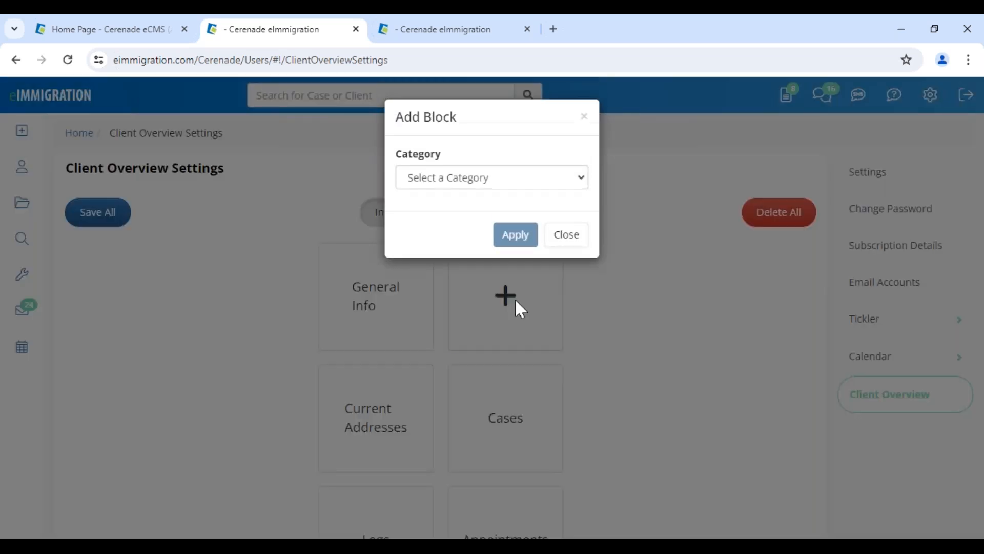
click(476, 180)
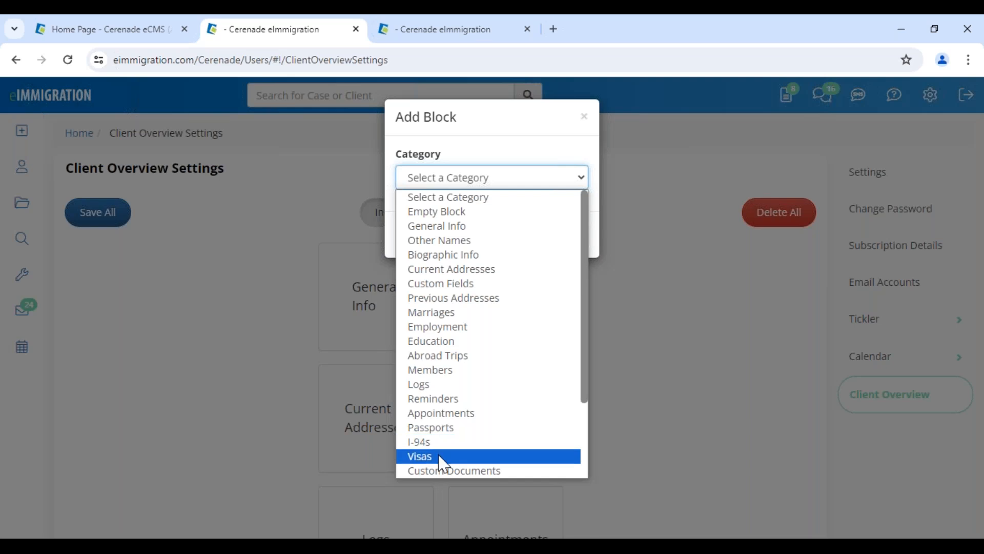
click(439, 466)
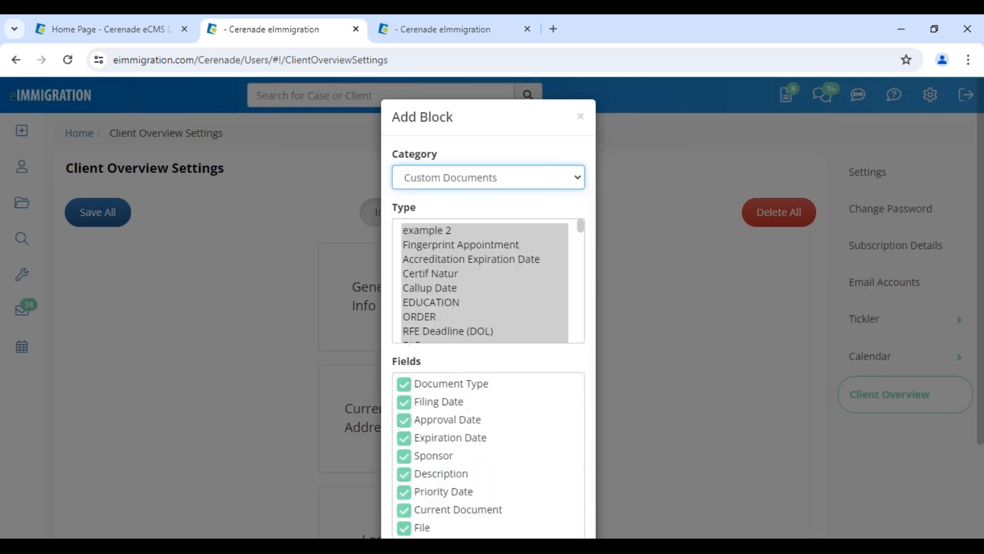
click(441, 288)
scroll(441, 295, down, 2)
click(462, 260)
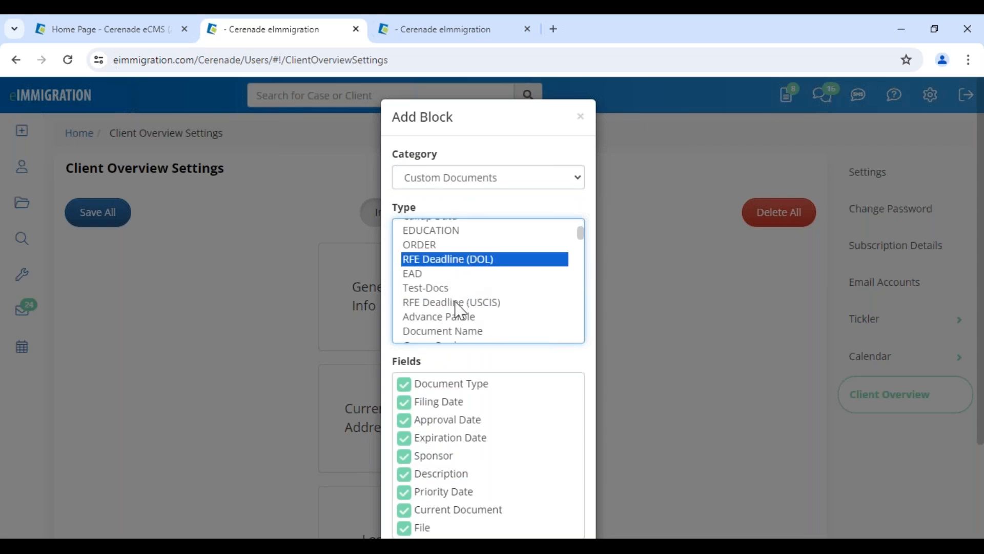
ctrl+click(459, 303)
scroll(469, 333, down, 5)
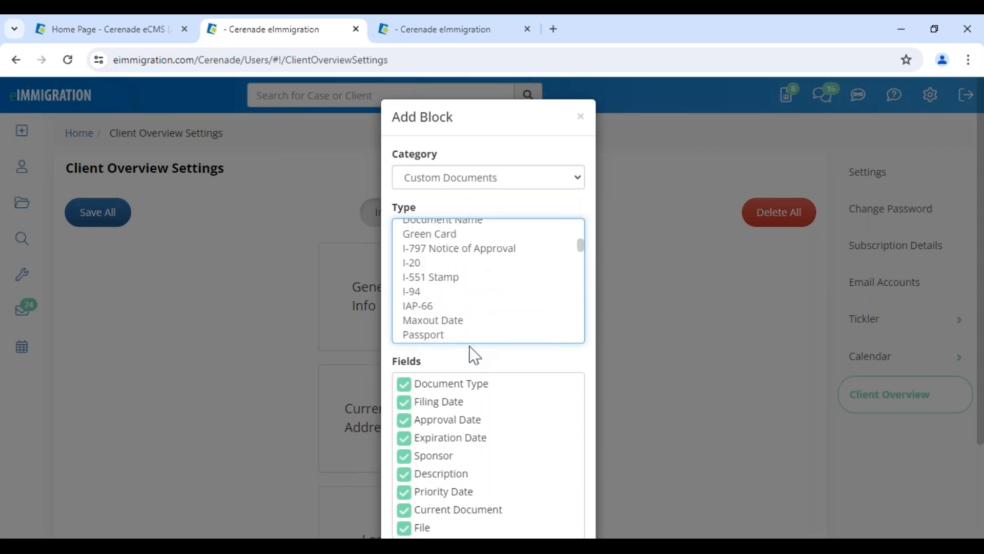
scroll(439, 391, down, 2)
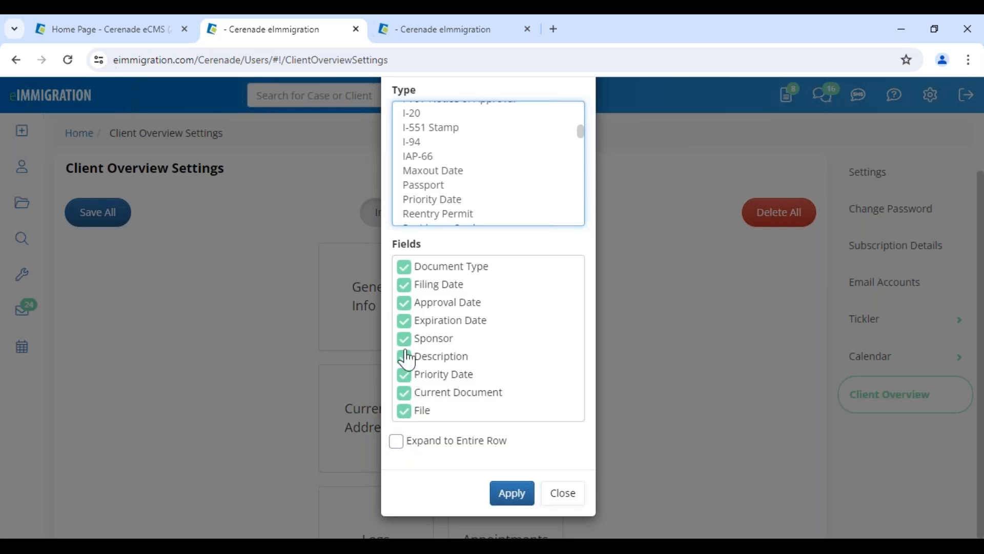
click(521, 507)
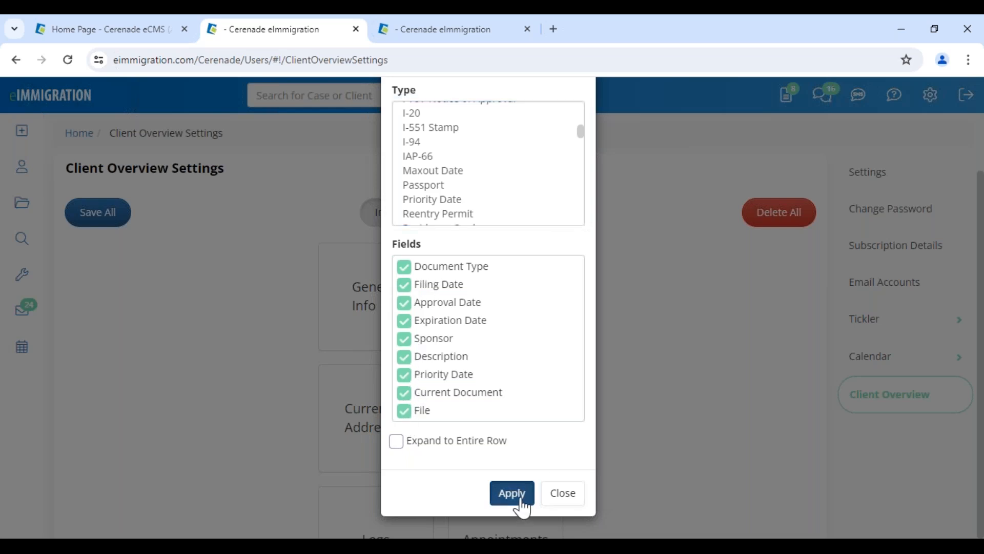
scroll(482, 353, down, 3)
Remove the Current Addresses block and reapply the Cases block unchanged
click(386, 301)
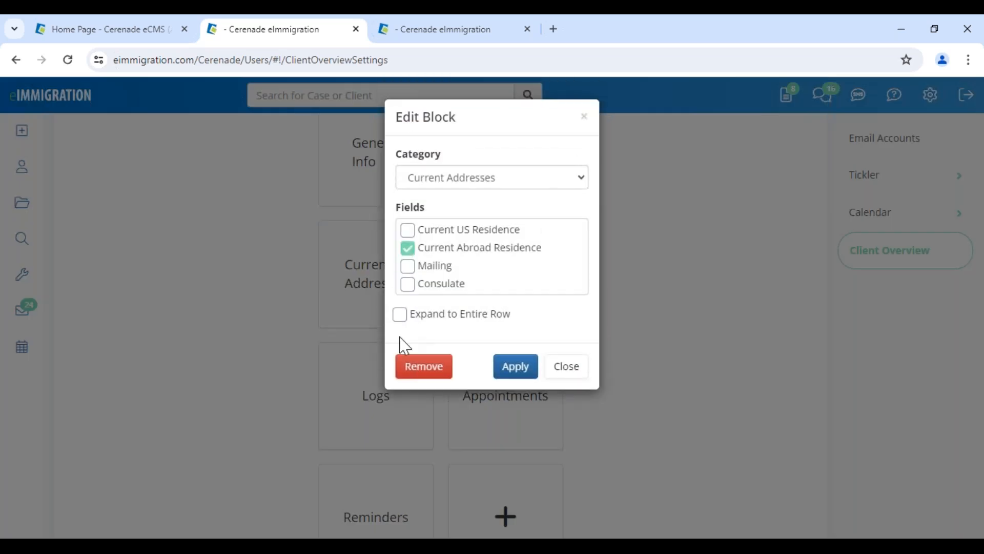
click(408, 369)
click(385, 314)
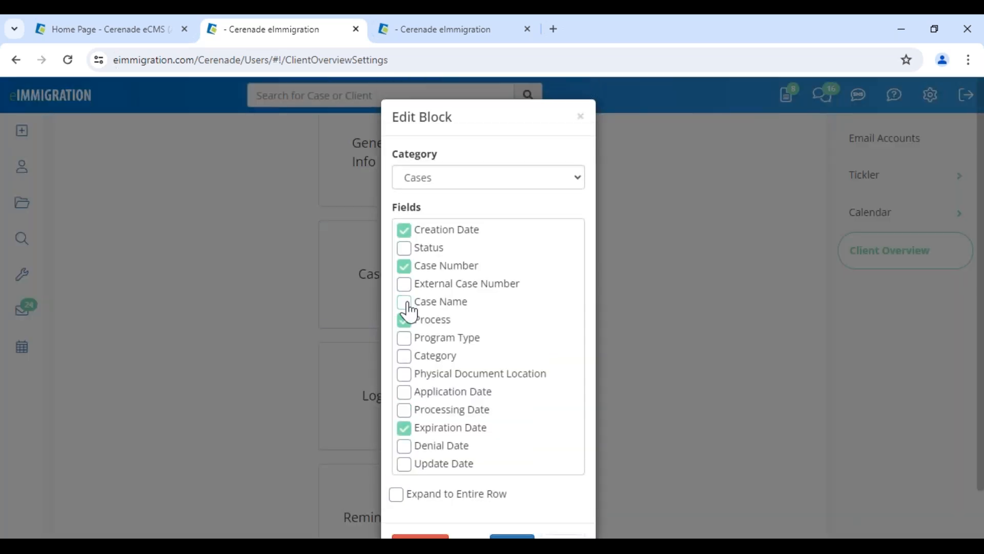
click(451, 180)
click(487, 157)
scroll(446, 461, down, 1)
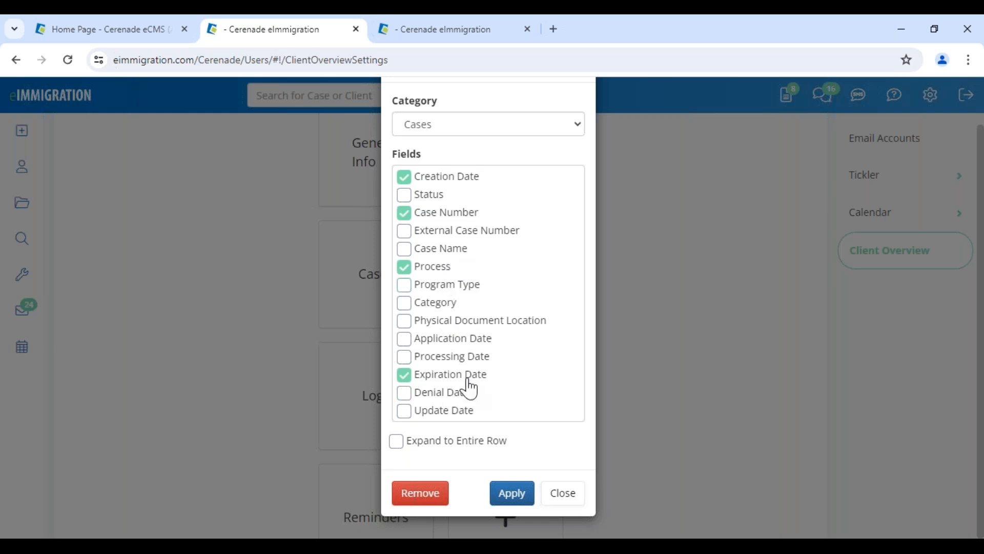
click(495, 489)
scroll(487, 436, down, 3)
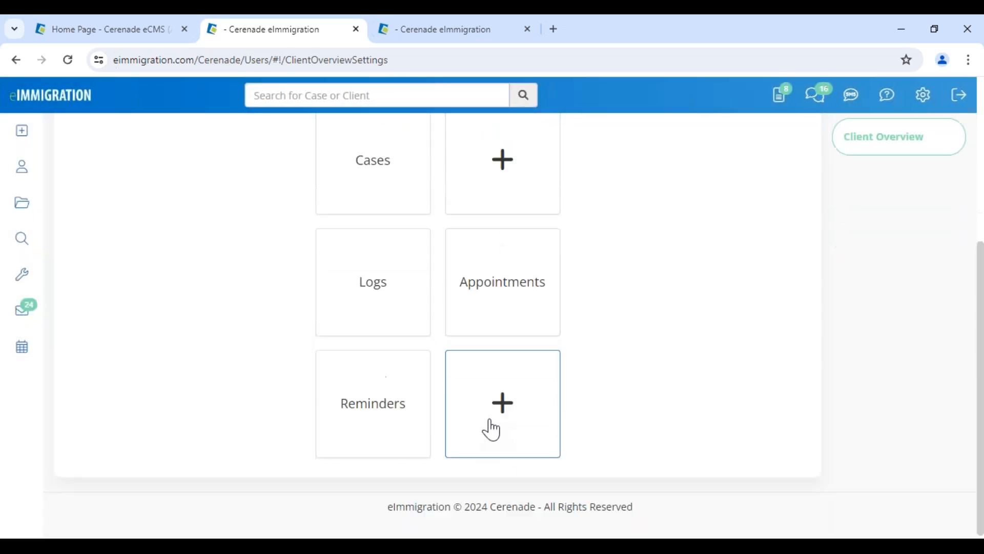
Start a new block, trying the Custom Fields (Personal Preferences) and Invoices categories
click(507, 387)
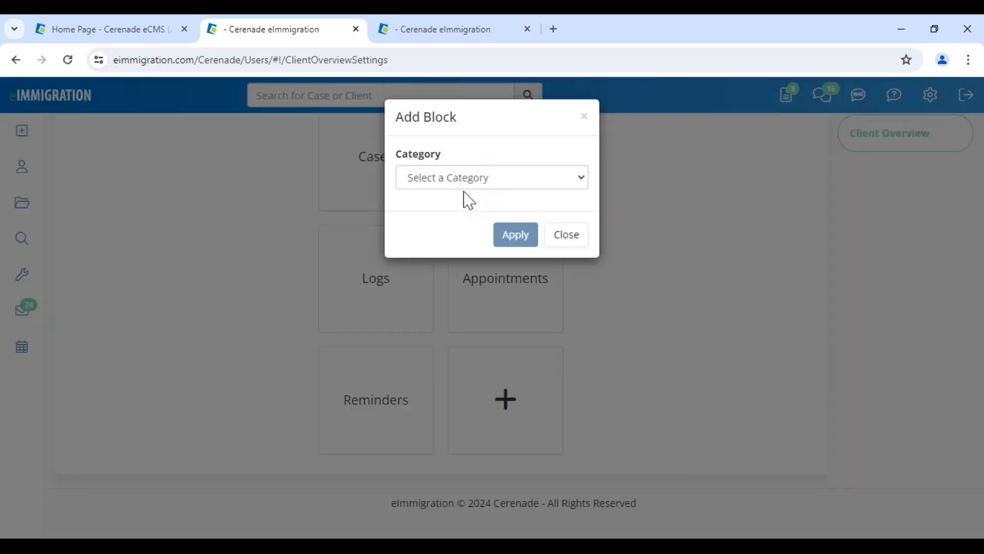
click(467, 178)
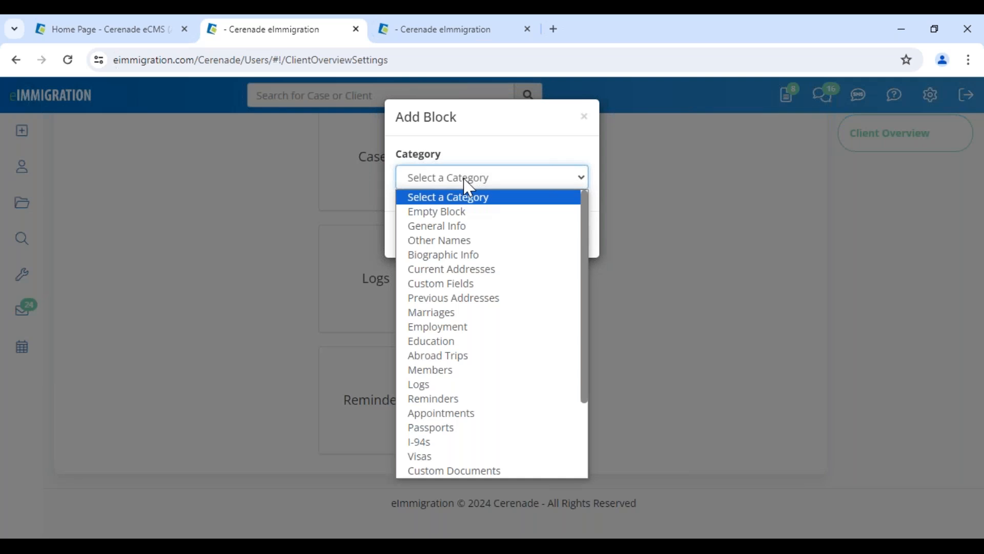
click(464, 283)
click(454, 261)
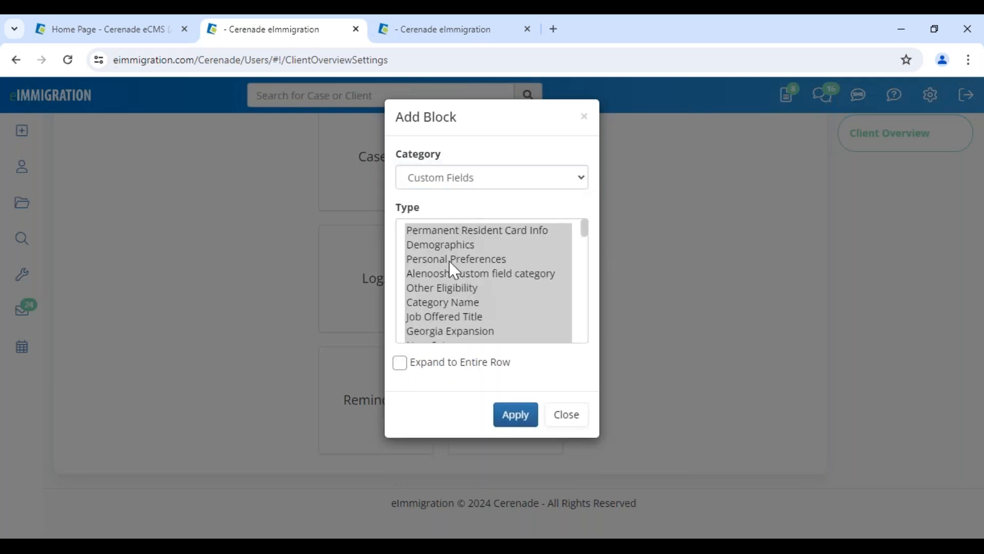
scroll(453, 277, down, 3)
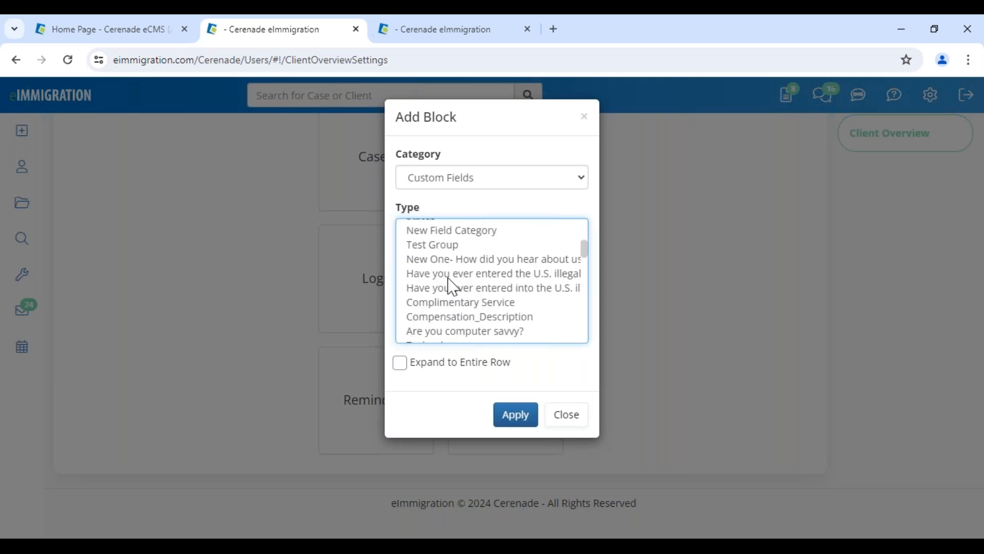
scroll(453, 302, down, 3)
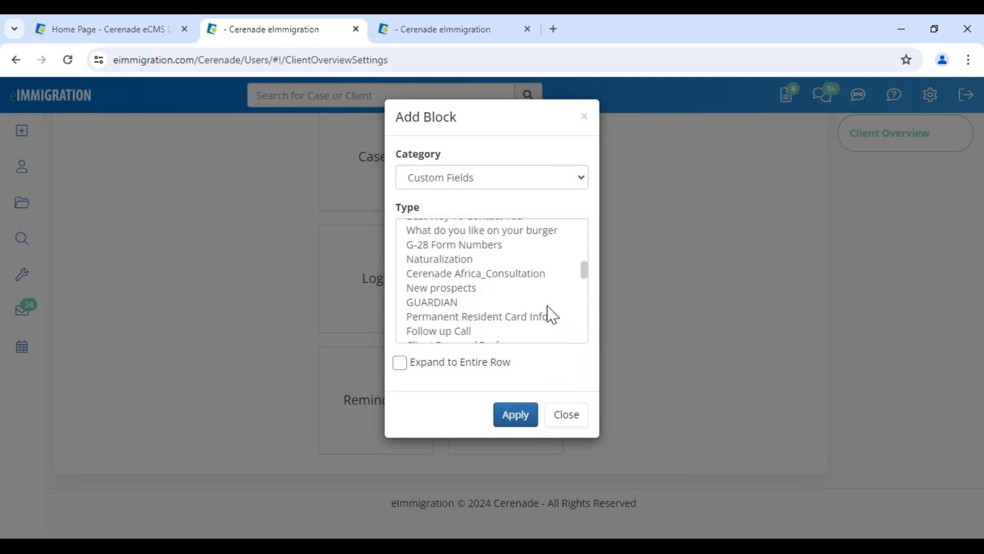
click(476, 185)
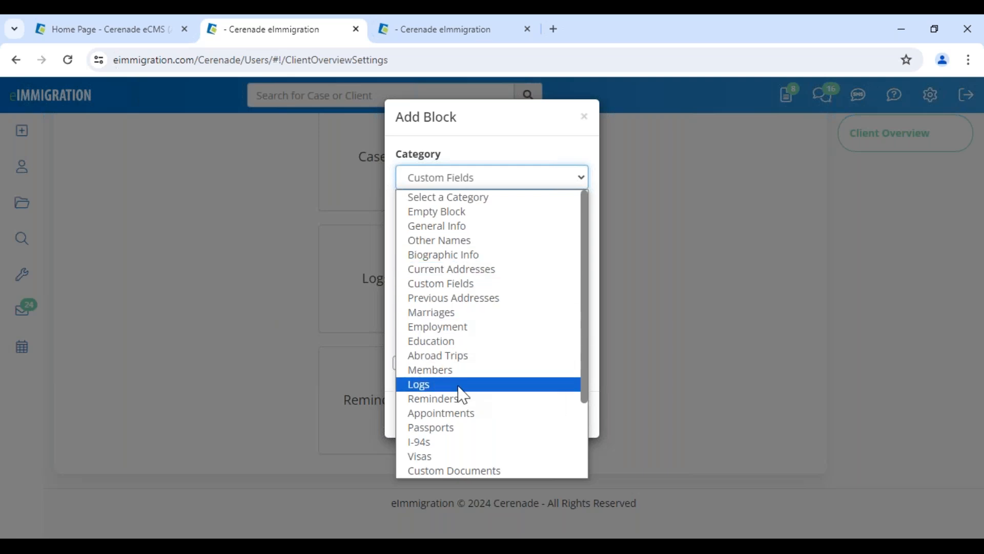
scroll(461, 400, down, 1)
scroll(462, 401, down, 2)
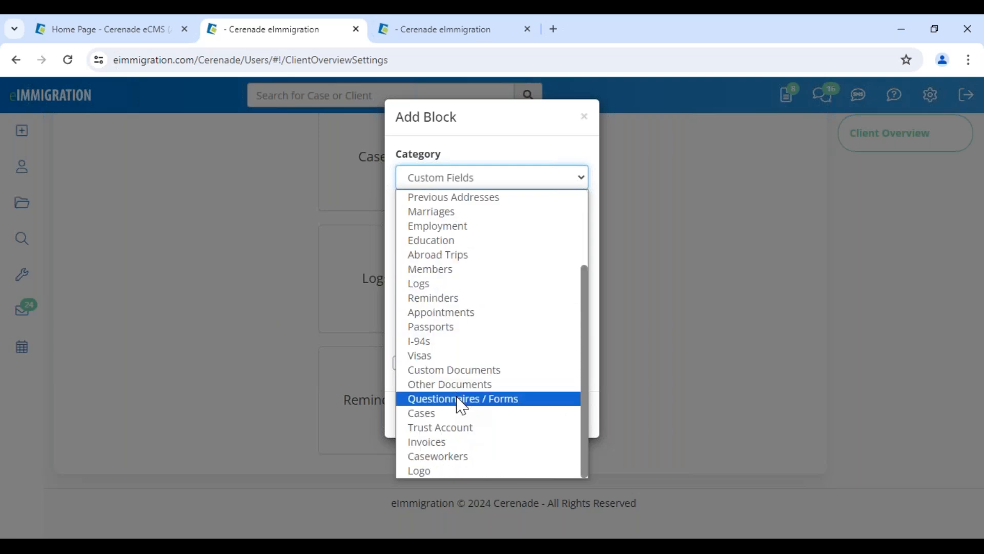
click(456, 442)
Set the new block to Reminders with Court Date type and add it to the layout
click(451, 177)
click(434, 325)
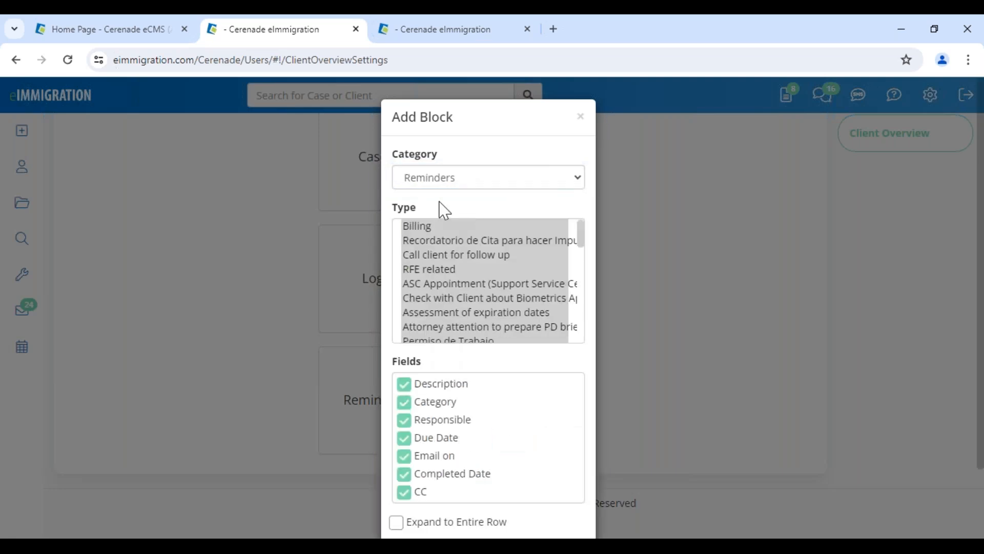
click(431, 229)
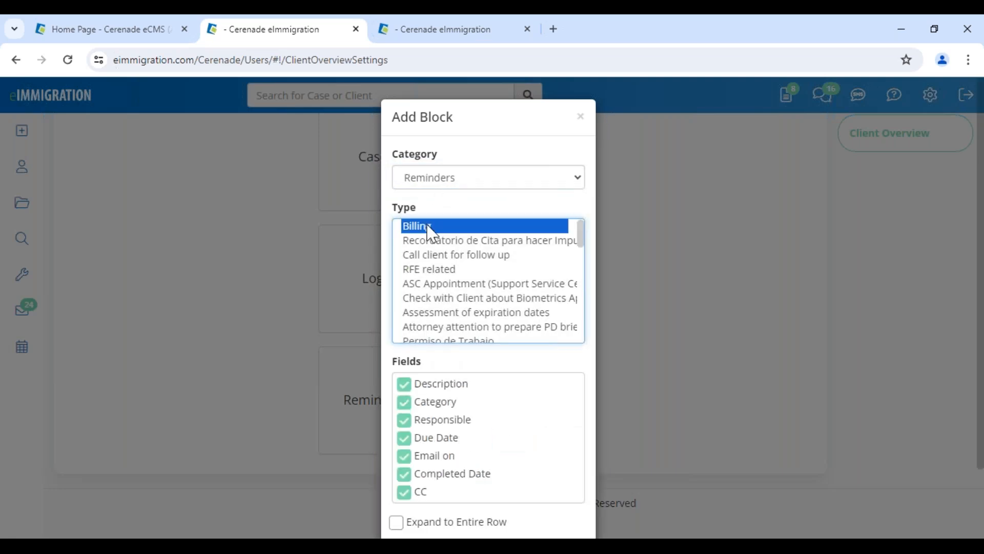
click(432, 270)
scroll(431, 322, down, 3)
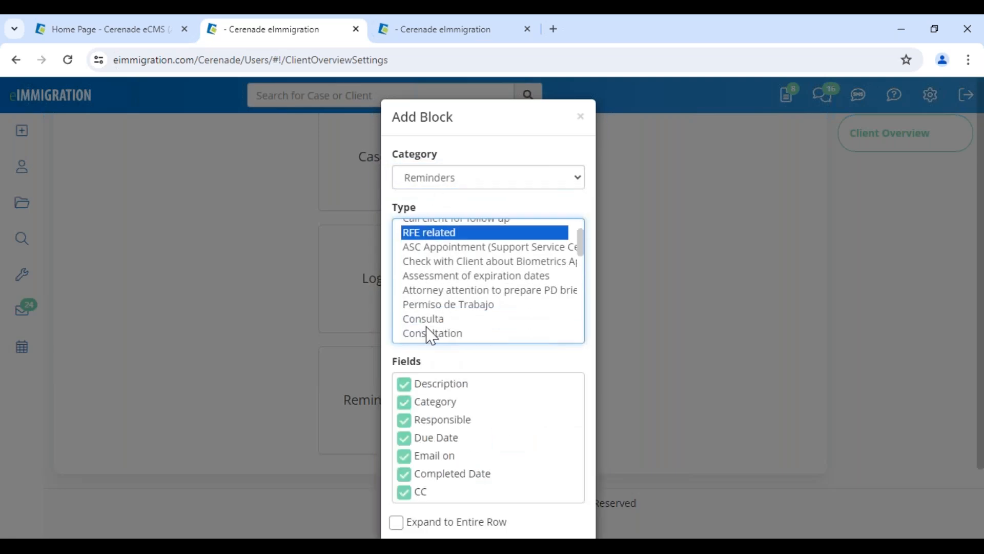
click(429, 314)
click(471, 367)
scroll(450, 374, down, 2)
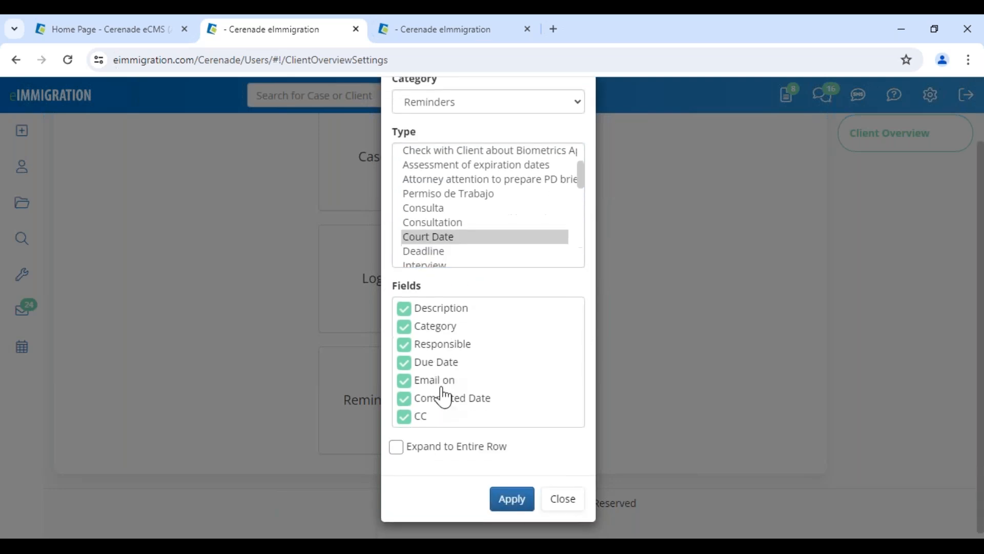
click(501, 493)
scroll(503, 481, down, 3)
click(405, 425)
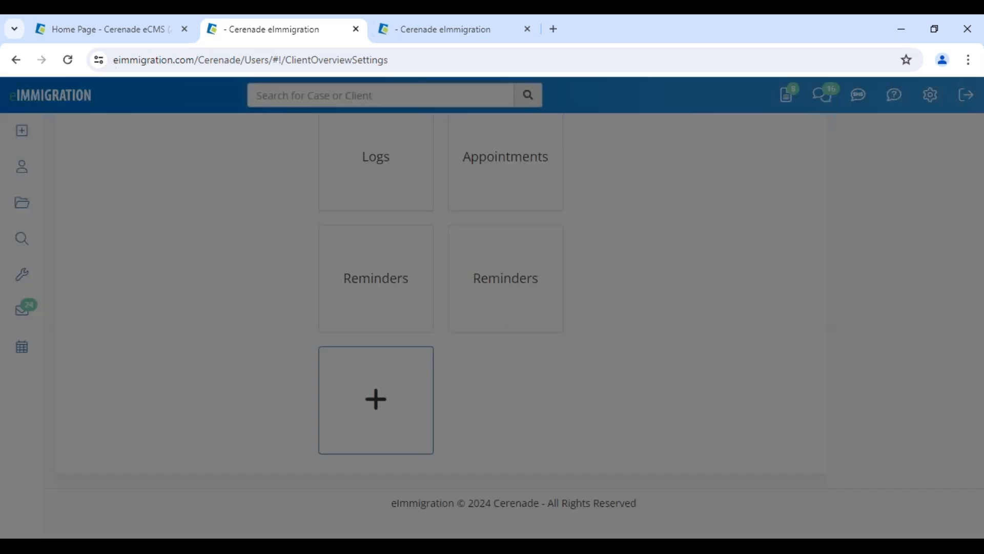
Browse the extra block's categories, trying Cases and then Appointments
click(470, 188)
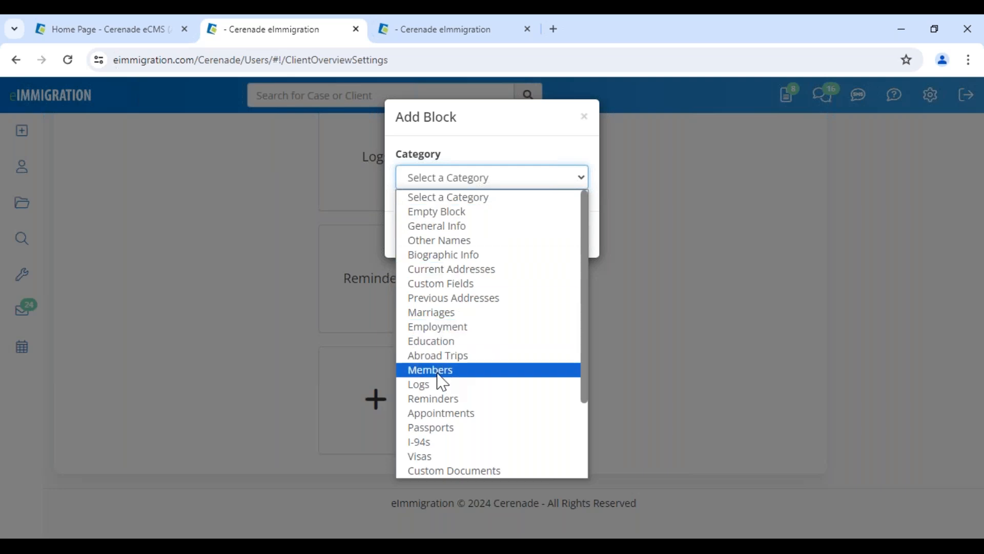
scroll(443, 384, down, 2)
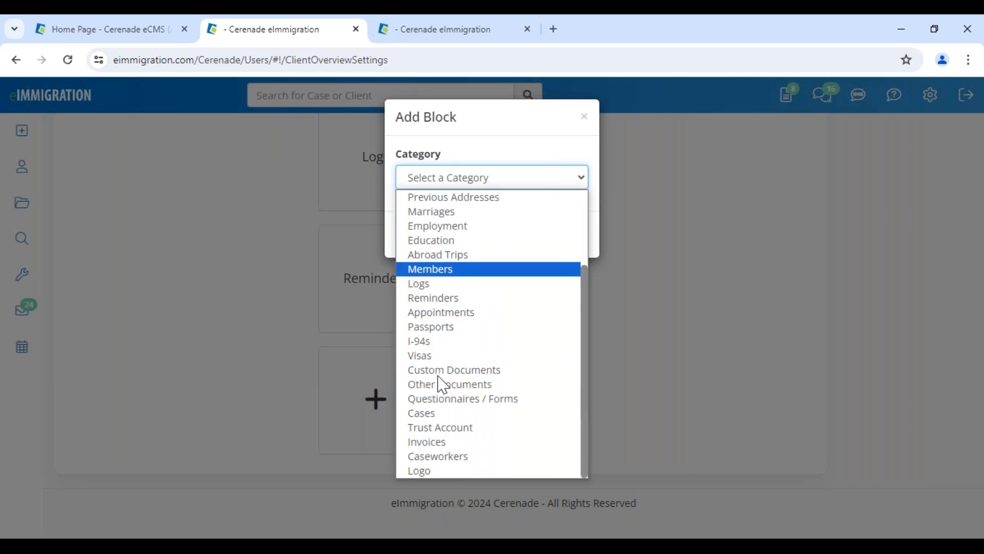
click(440, 413)
scroll(468, 457, down, 1)
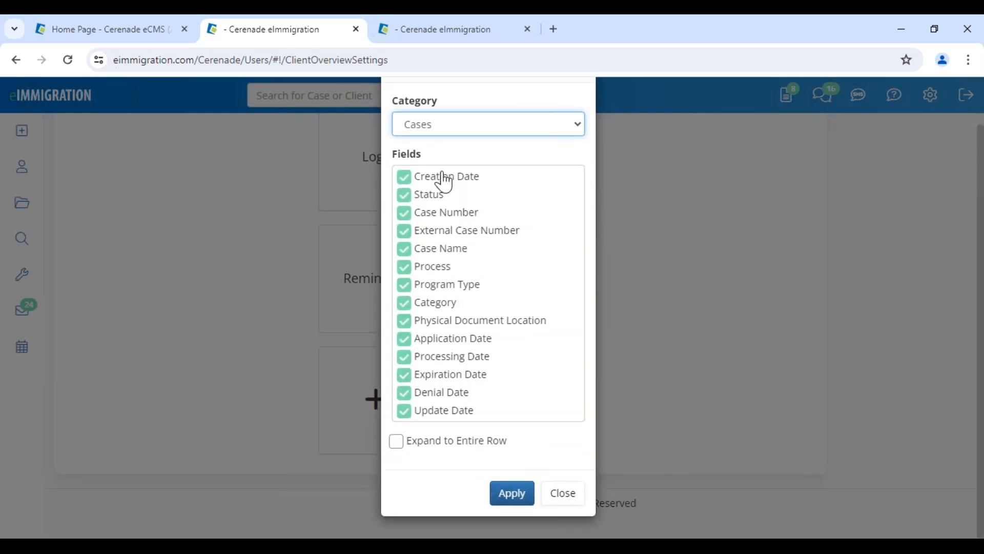
click(440, 124)
click(445, 317)
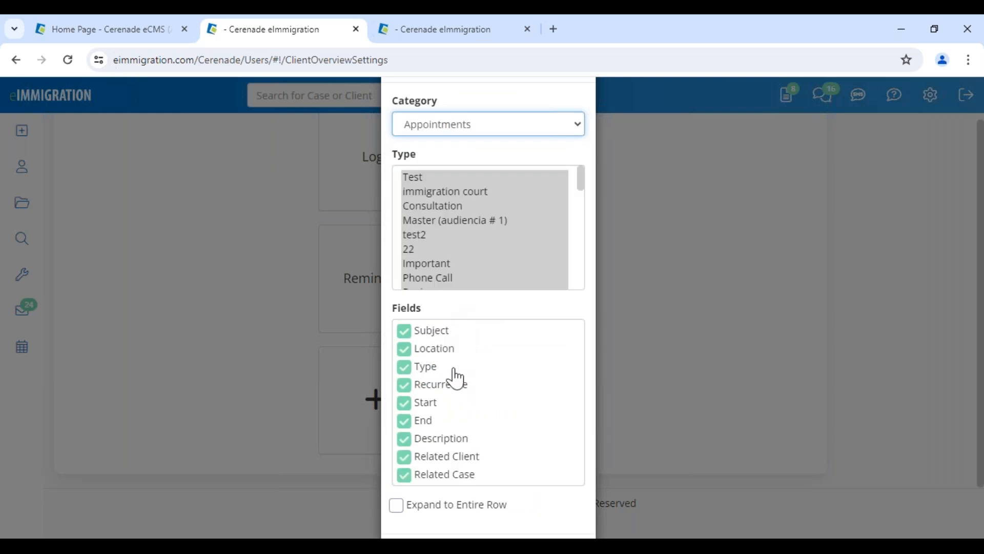
scroll(456, 379, down, 1)
scroll(456, 379, down, 1)
scroll(468, 333, up, 2)
Discard the extra block and save all client overview layout changes
click(459, 177)
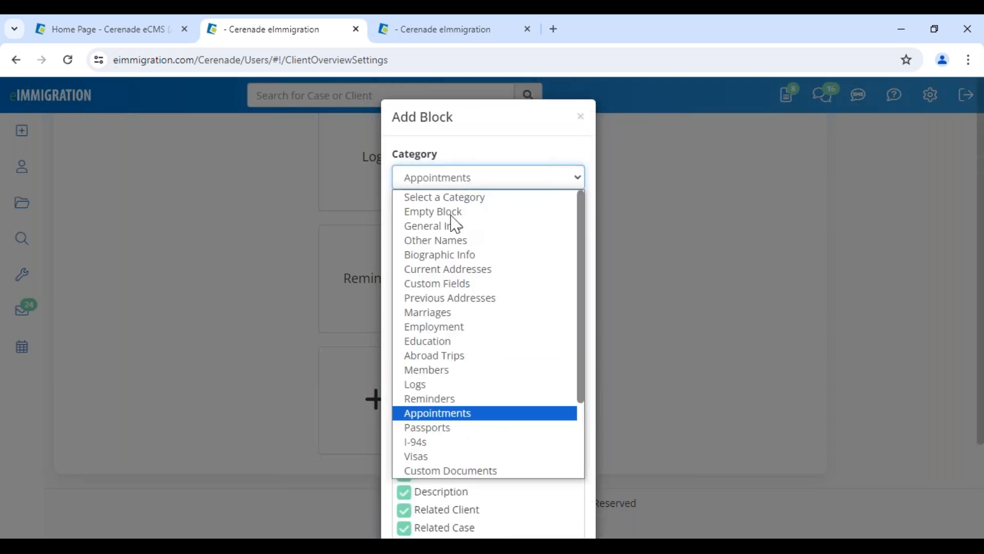
scroll(461, 410, down, 3)
click(575, 127)
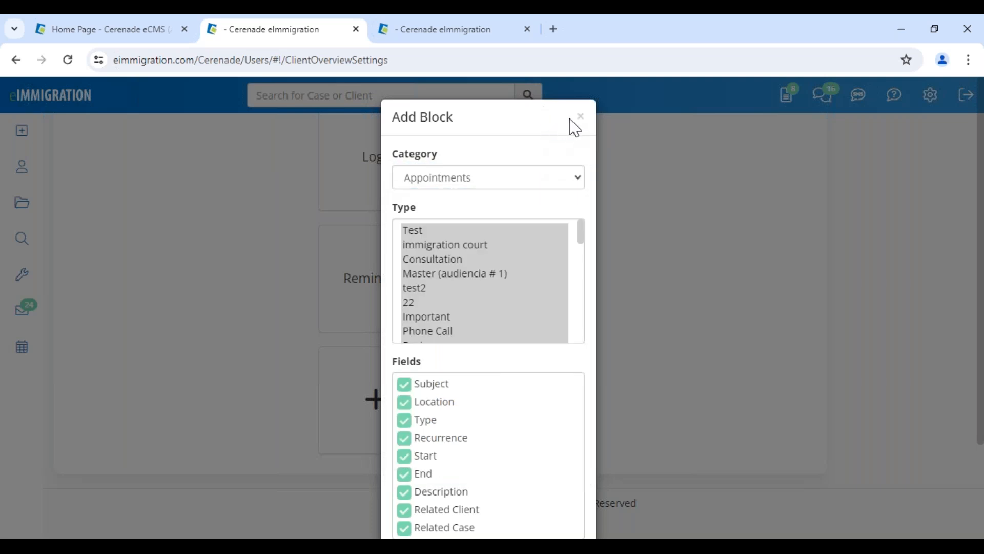
scroll(502, 385, up, 7)
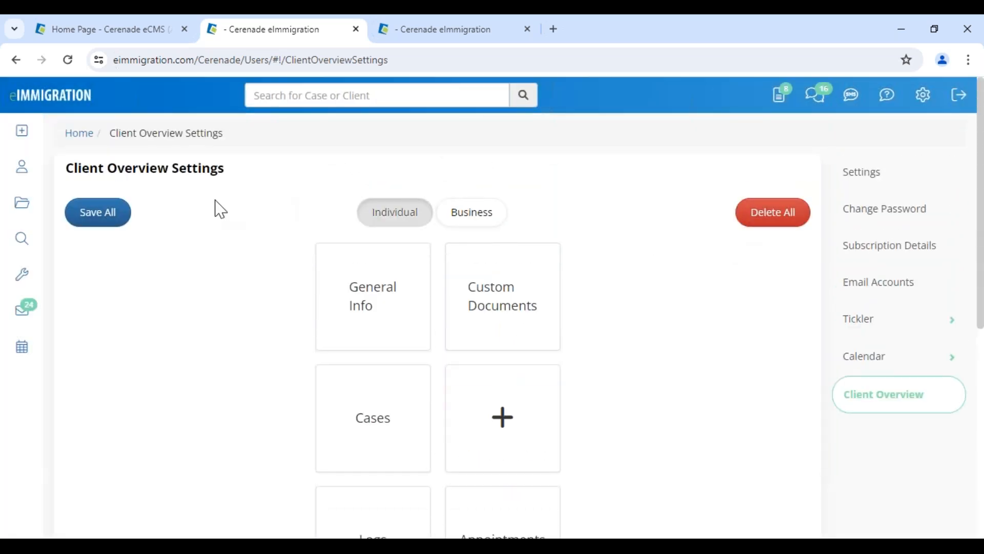
click(115, 215)
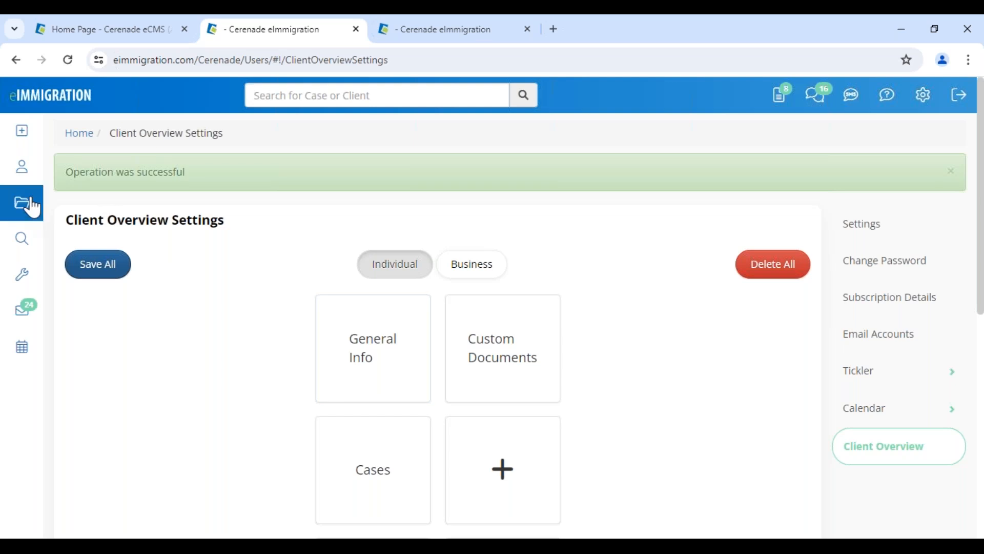
Open the sample client's record from the client list and show its client overview
click(23, 168)
scroll(240, 457, down, 3)
click(250, 491)
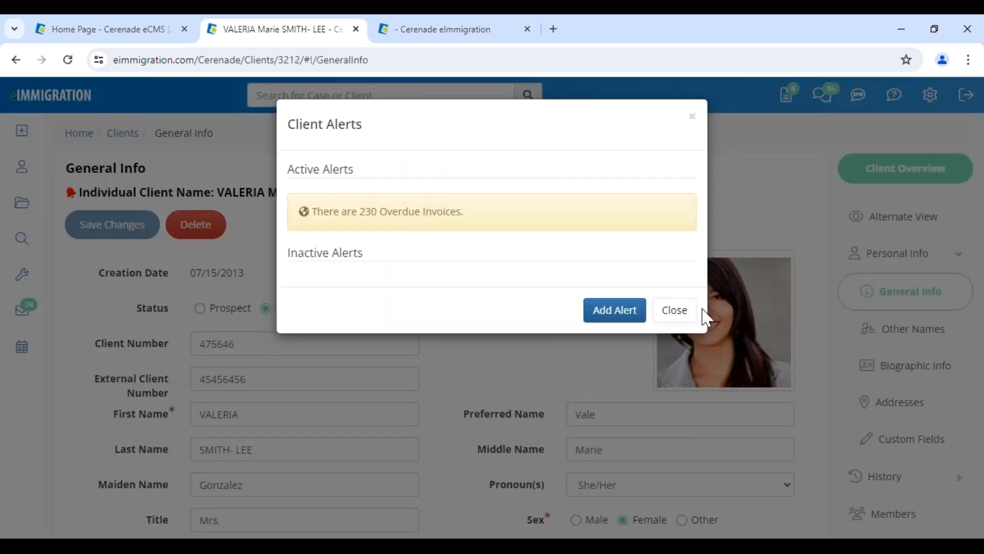
click(682, 310)
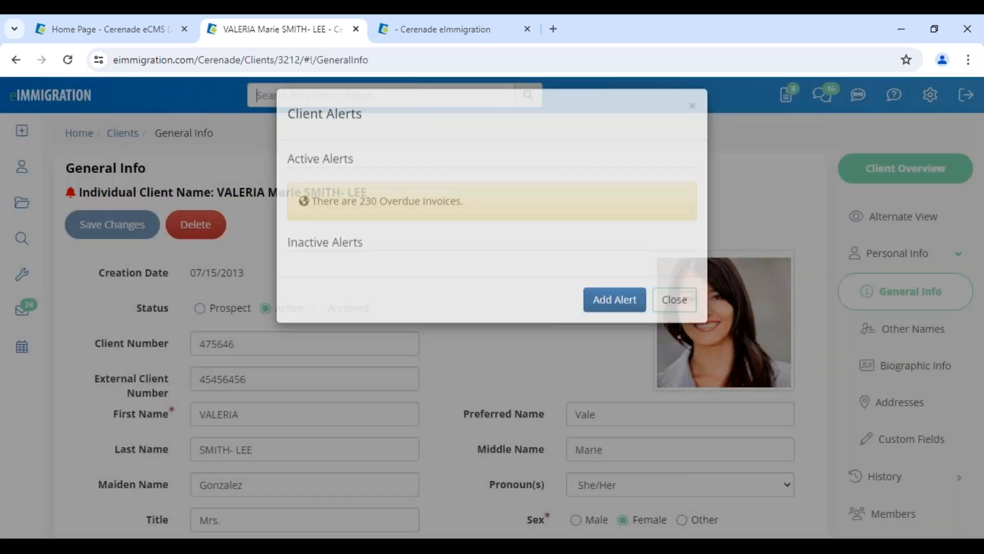
click(925, 174)
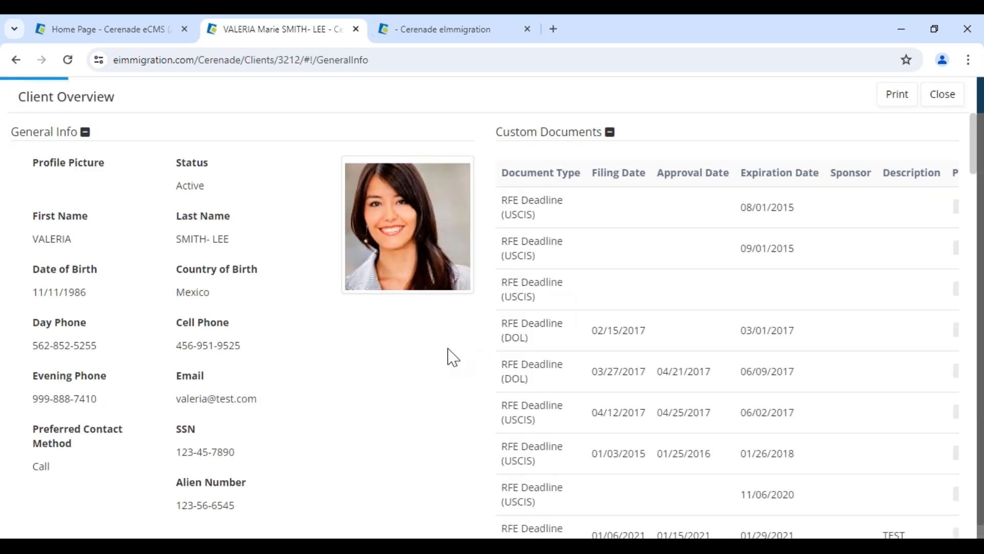
Review the Custom Documents block's RFE Deadline entries and the other blocks, then close the overview
drag(507, 200, 560, 226)
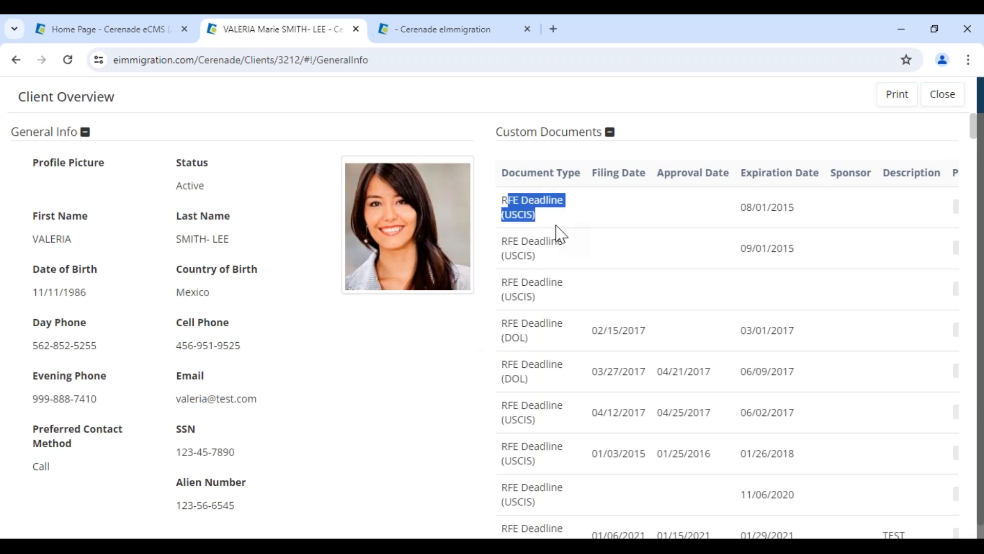
scroll(582, 417, down, 4)
scroll(561, 435, down, 10)
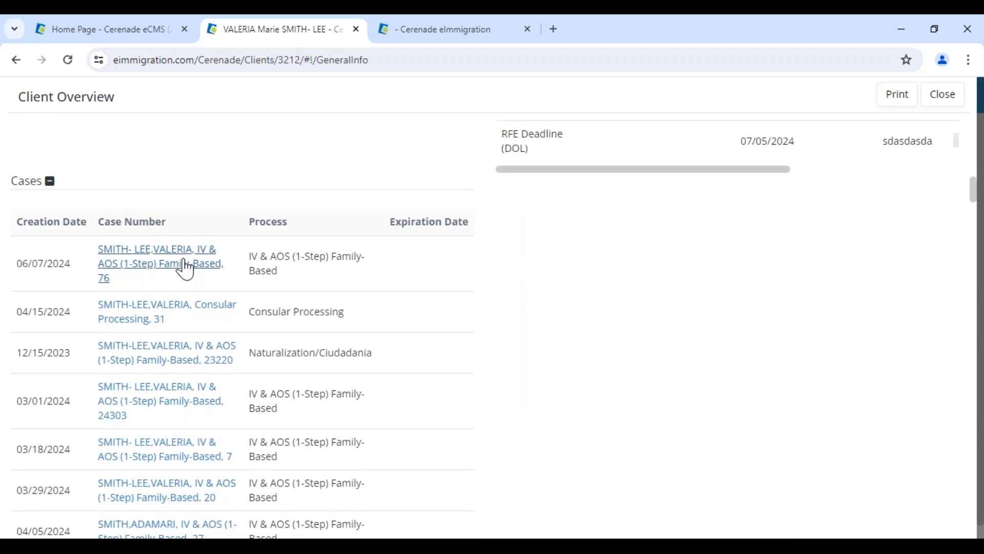
scroll(185, 265, down, 10)
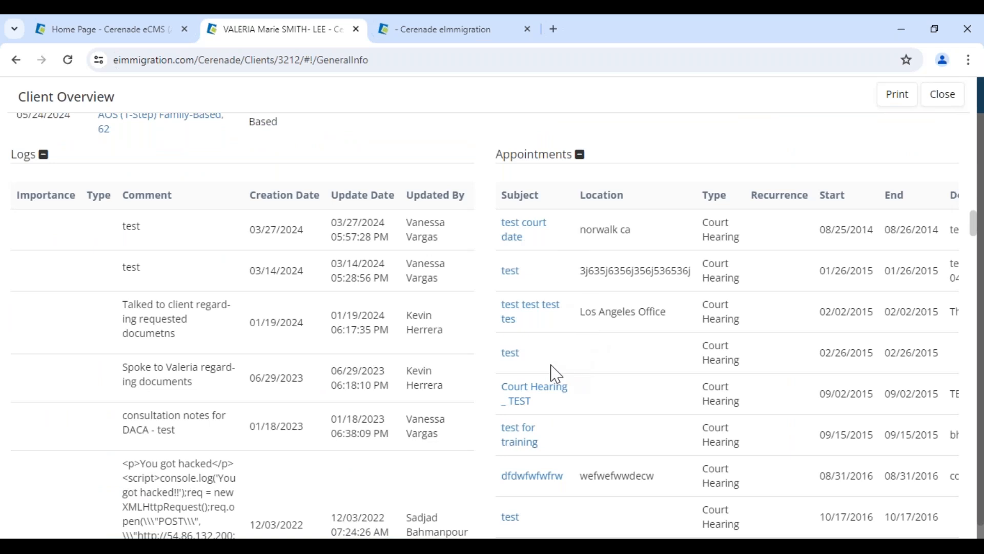
scroll(556, 373, up, 20)
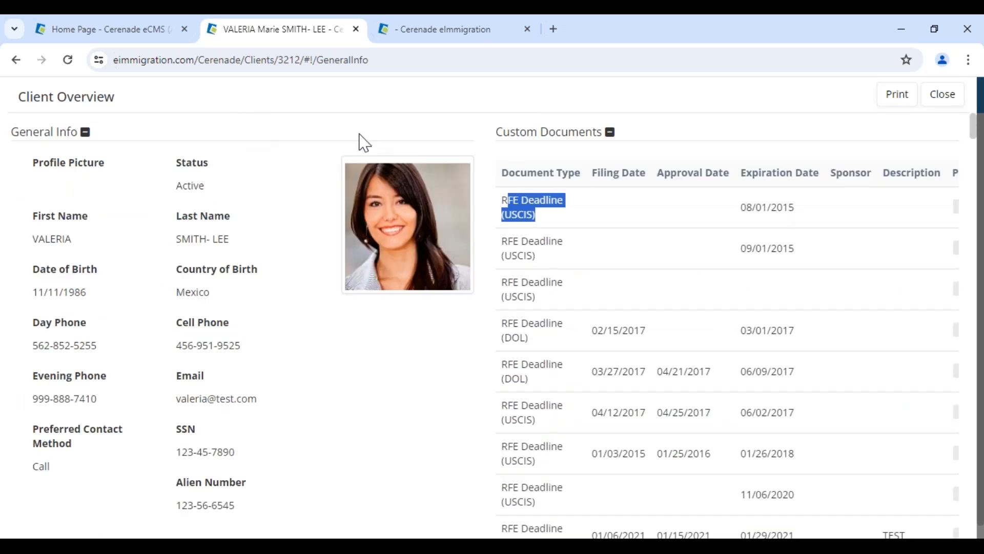
click(871, 123)
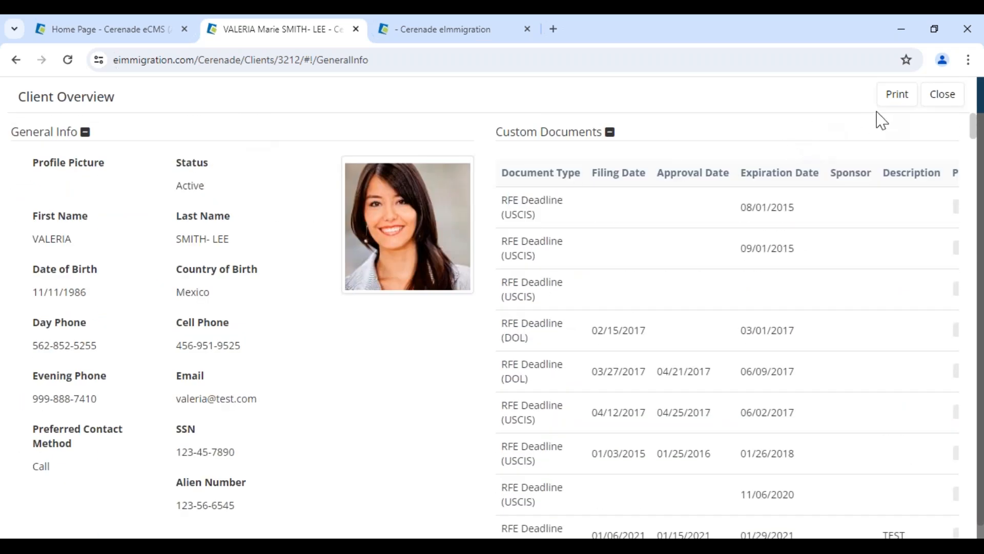
click(950, 105)
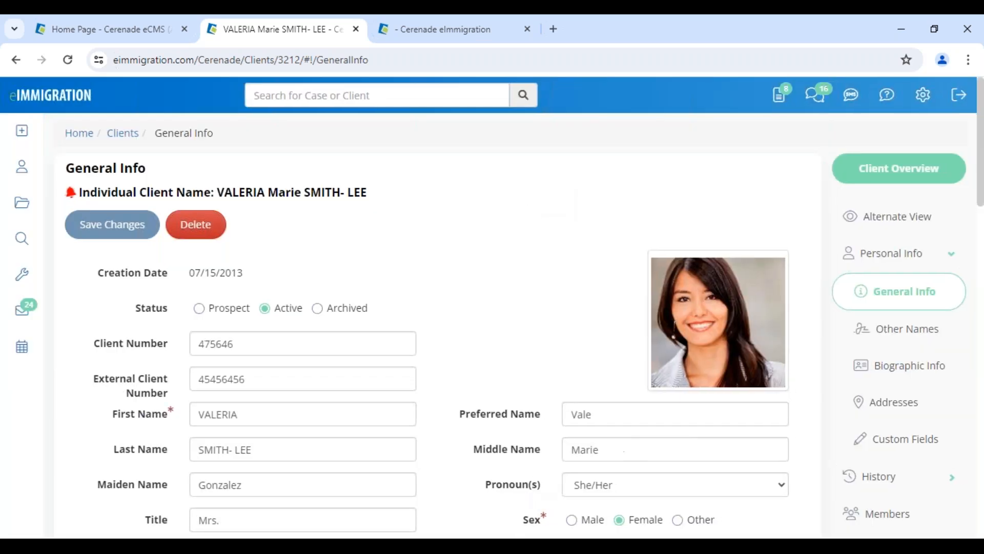
Open the client's IV & AOS (1-Step) Family-Based case 76 and its Case Overview
scroll(894, 474, down, 5)
scroll(895, 473, down, 4)
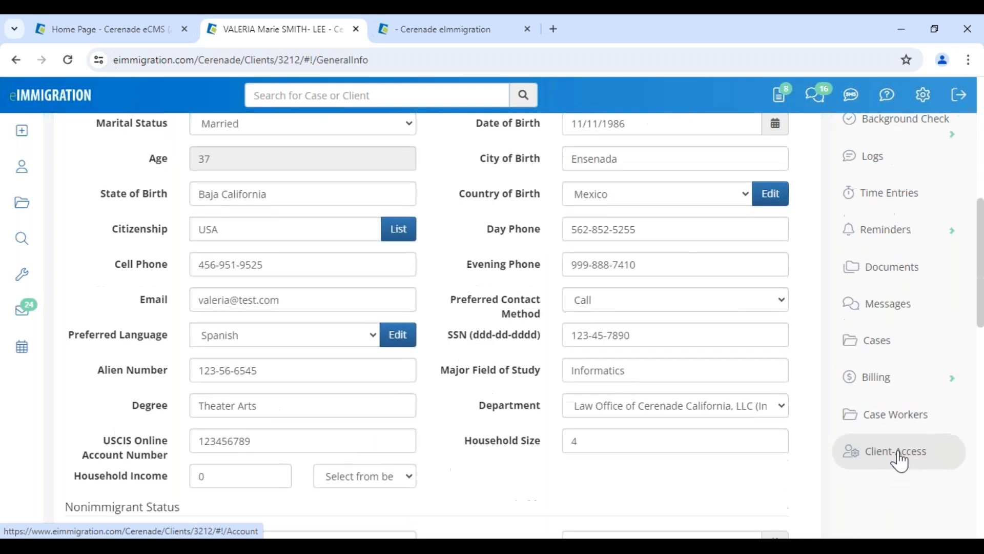
click(894, 340)
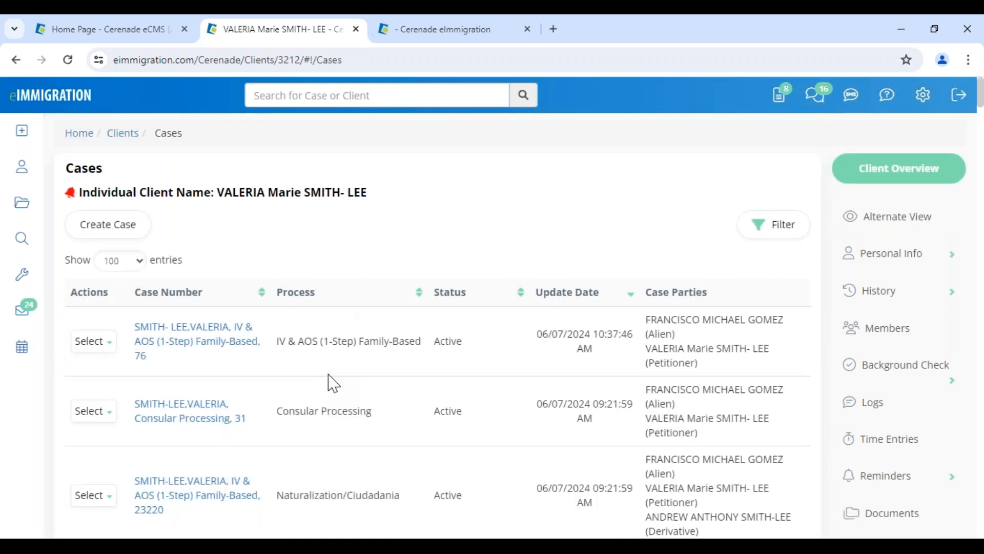
click(185, 344)
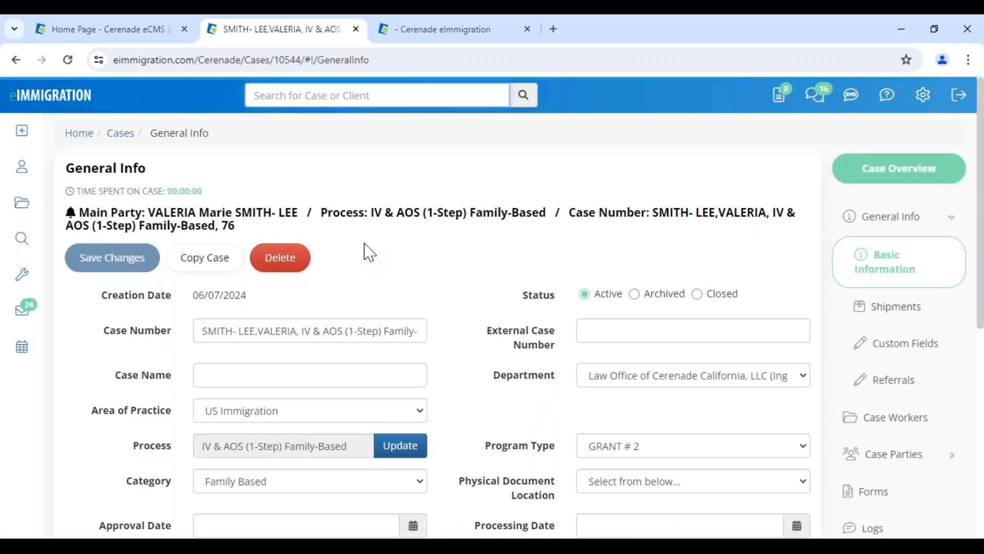
click(886, 169)
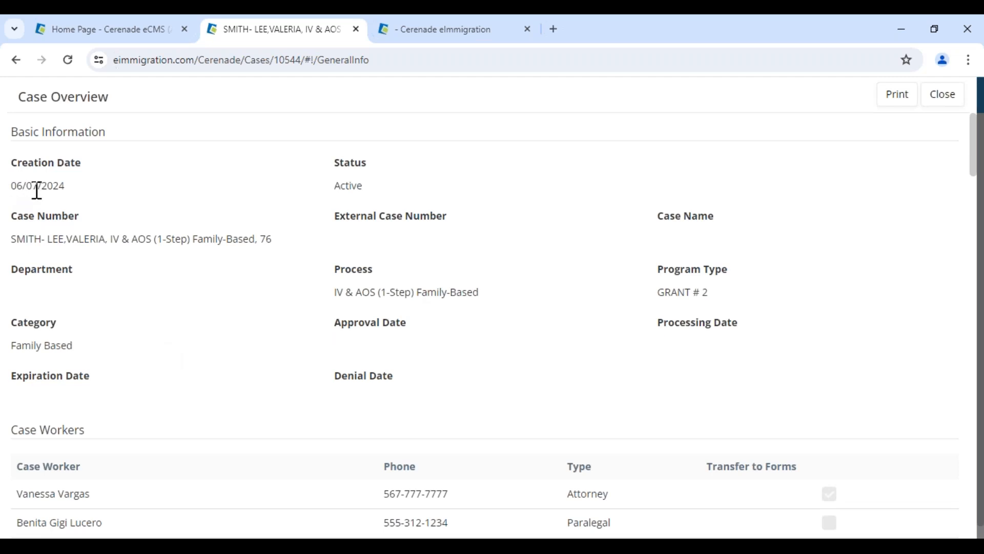
Scroll through the case's process steps, highlighting the first step's end date, then close the overview
scroll(307, 409, down, 4)
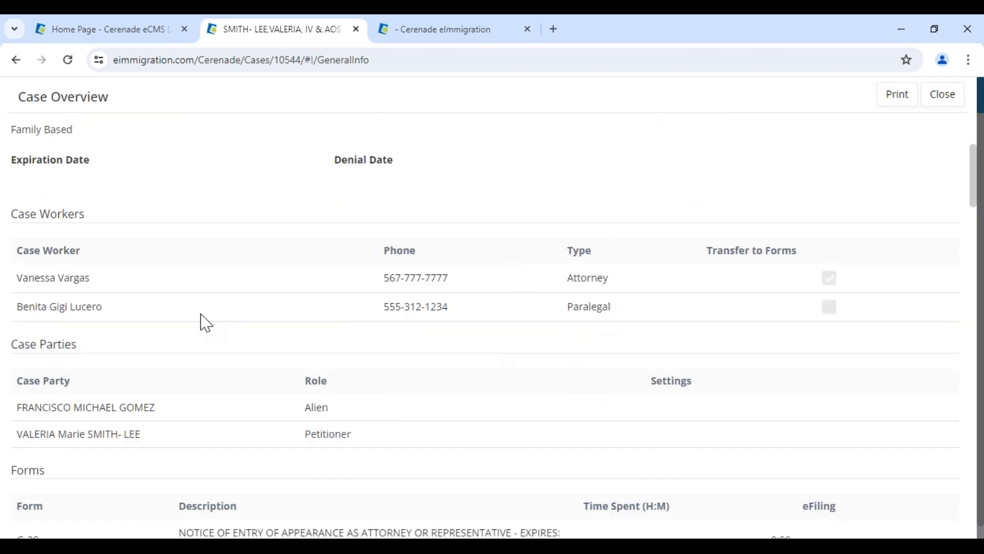
scroll(206, 323, down, 3)
drag(305, 290, 348, 293)
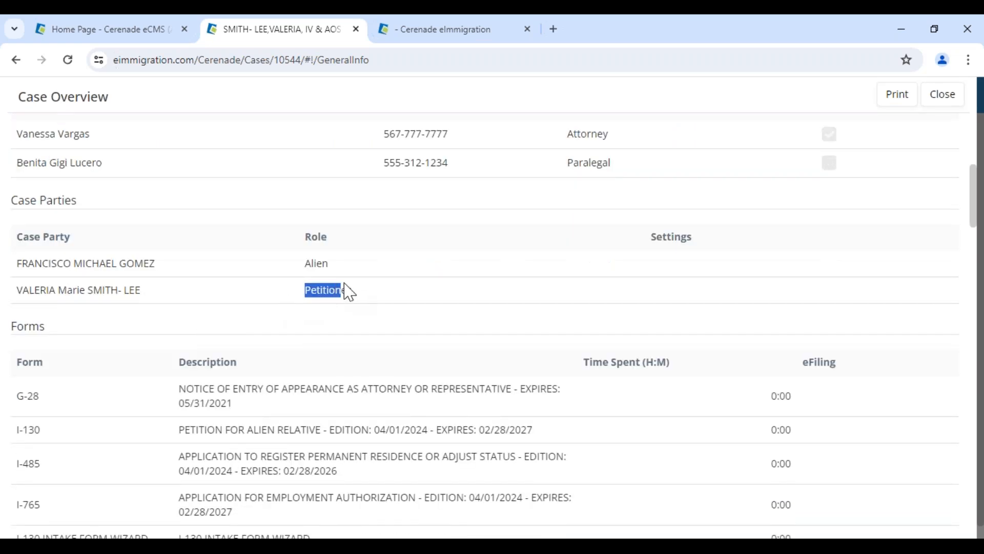
scroll(367, 347, down, 3)
scroll(723, 354, down, 1)
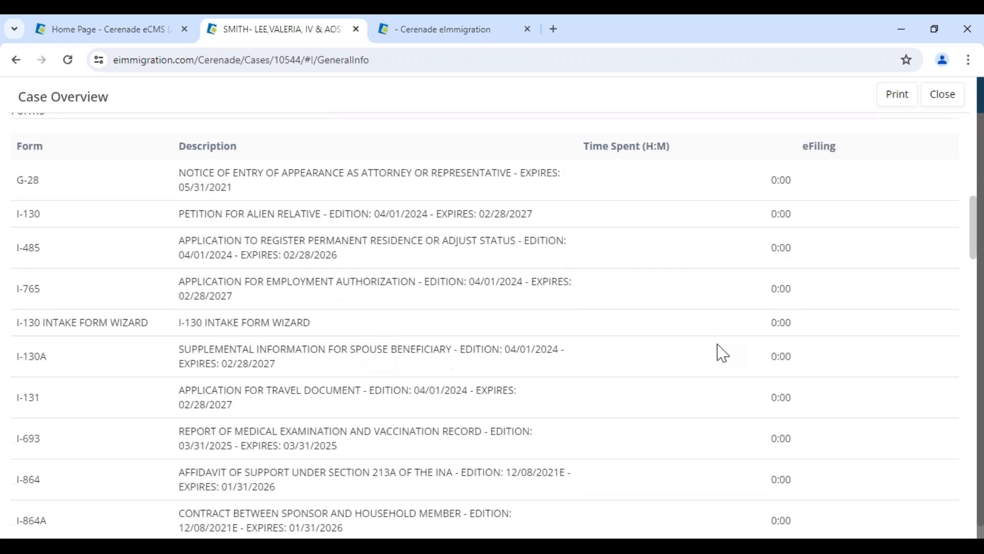
scroll(767, 408, down, 10)
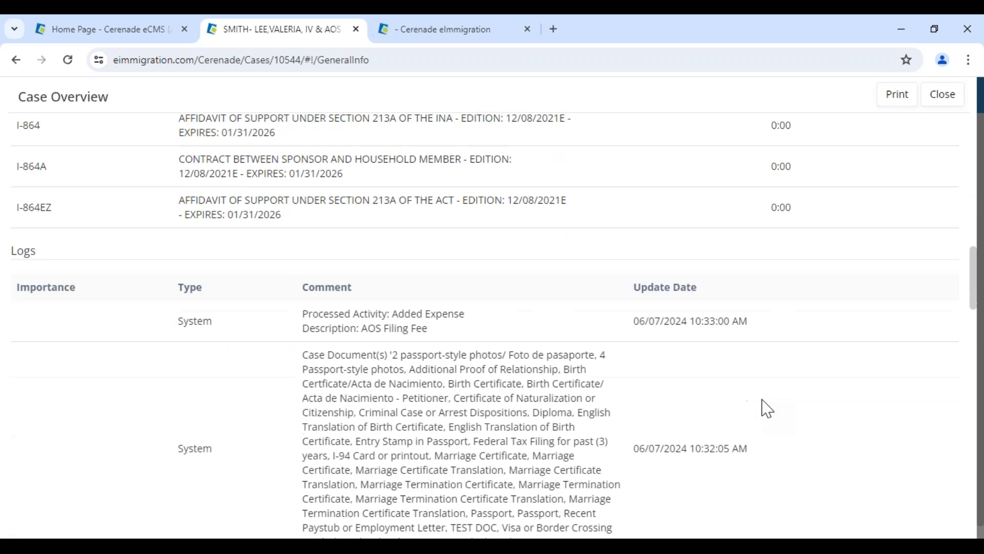
scroll(507, 430, down, 18)
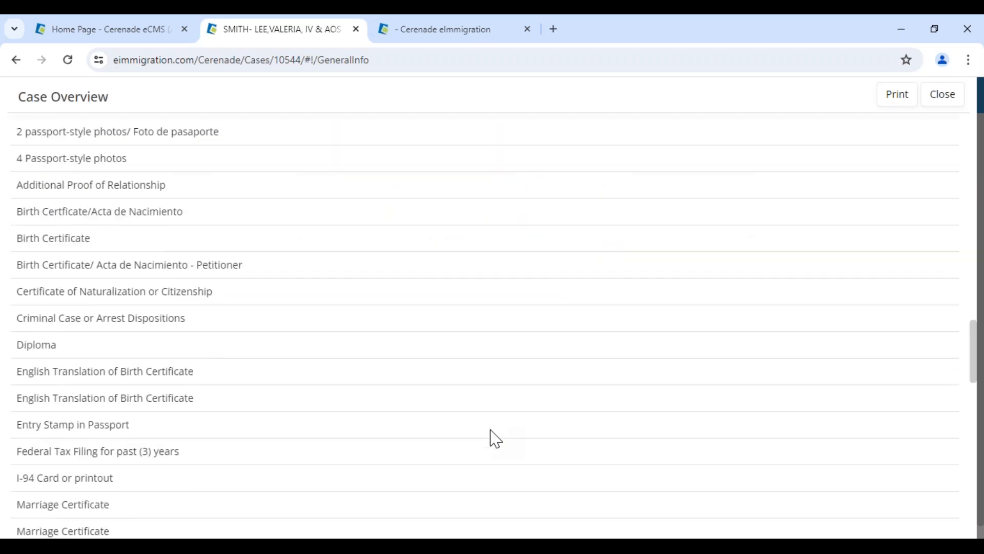
scroll(494, 439, down, 7)
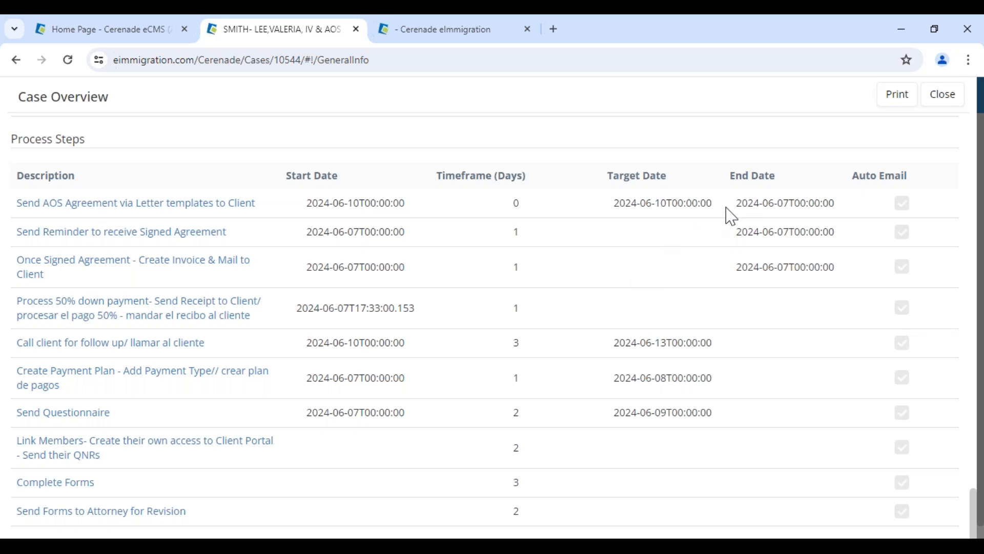
drag(735, 203, 853, 212)
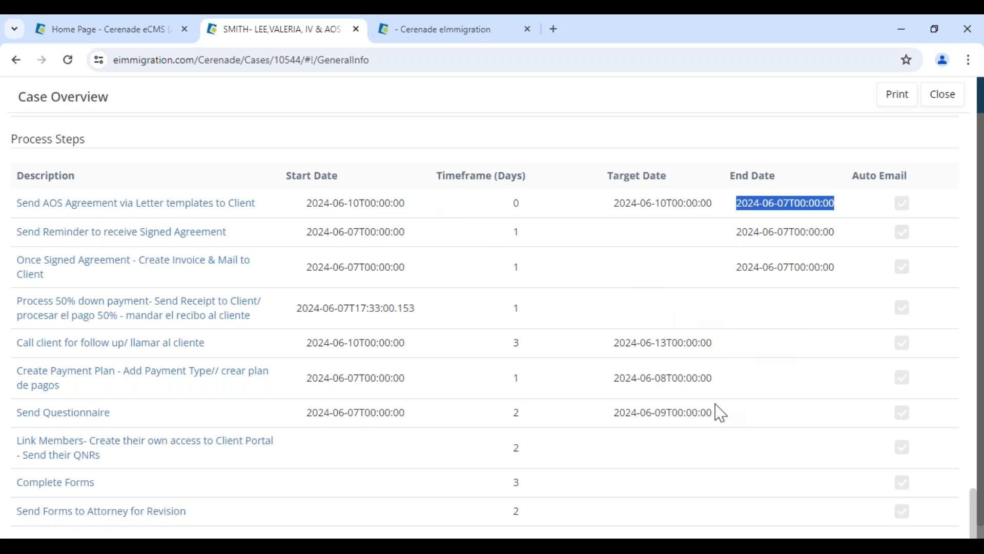
click(943, 95)
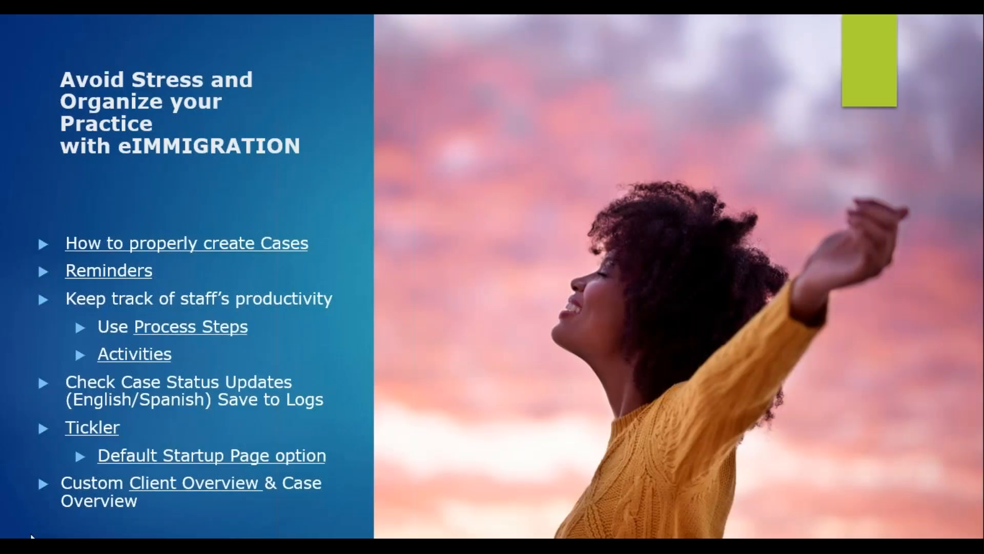
Advance the webinar slideshow by one slide with the right arrow key
key(Right)
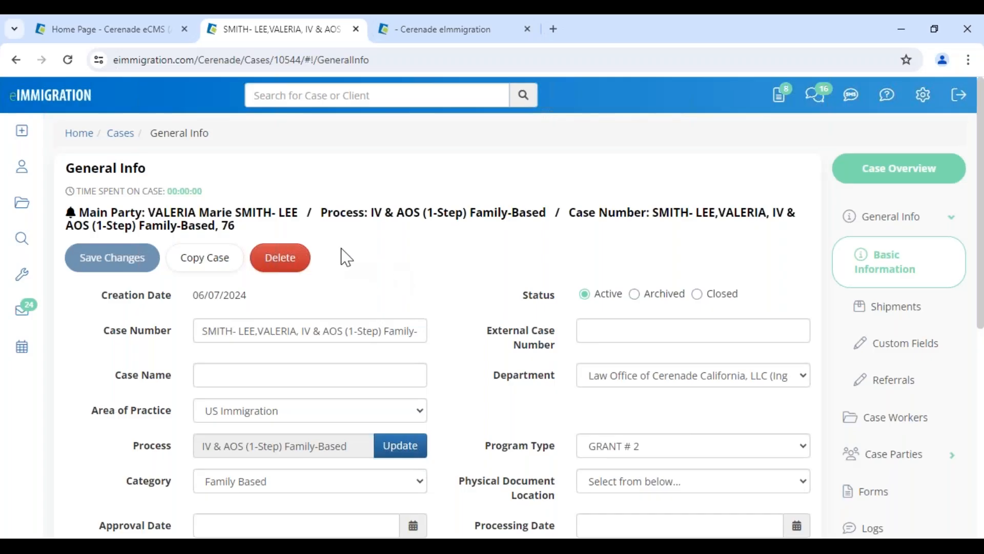
Open the main party's profile in Alternate View and load the Asylum Intake Form template
click(224, 219)
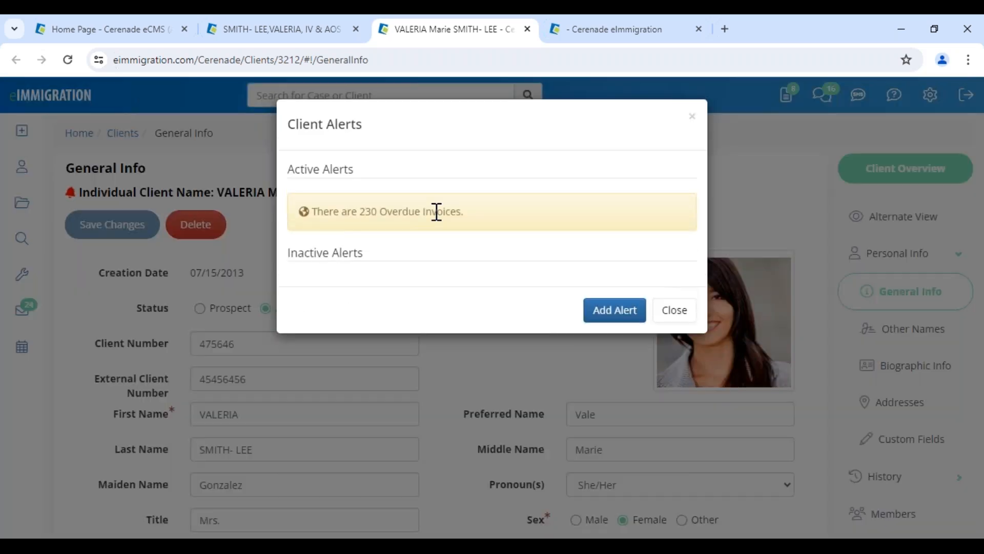
click(675, 312)
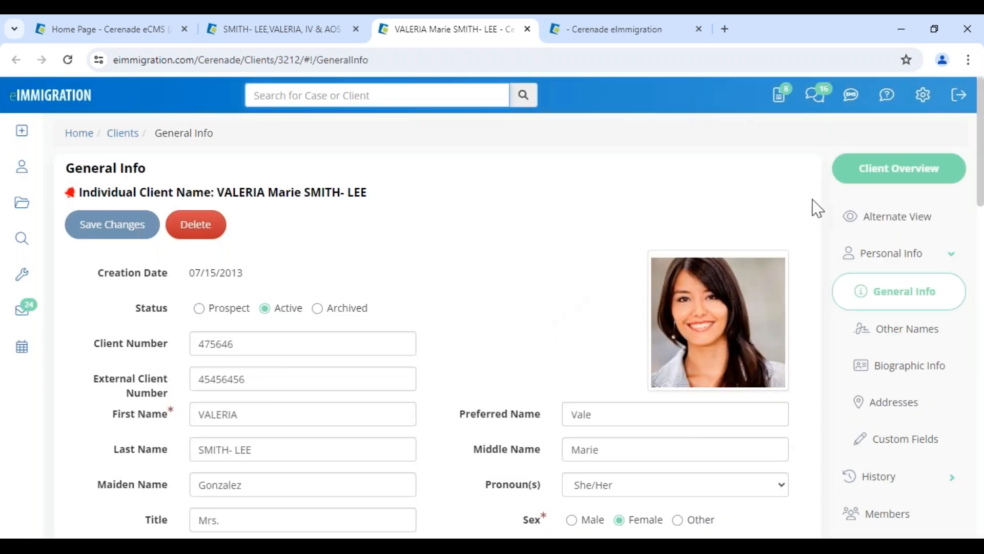
click(906, 224)
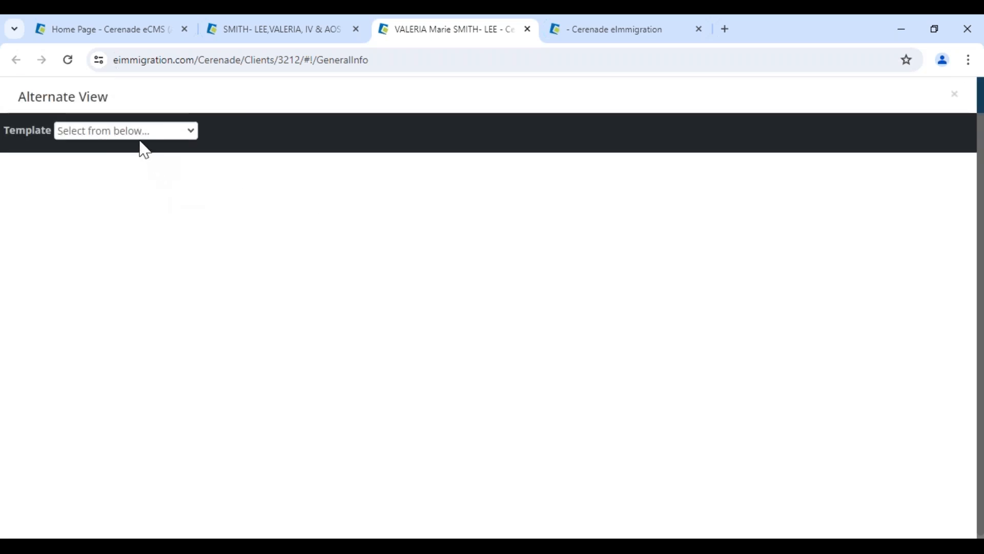
click(136, 134)
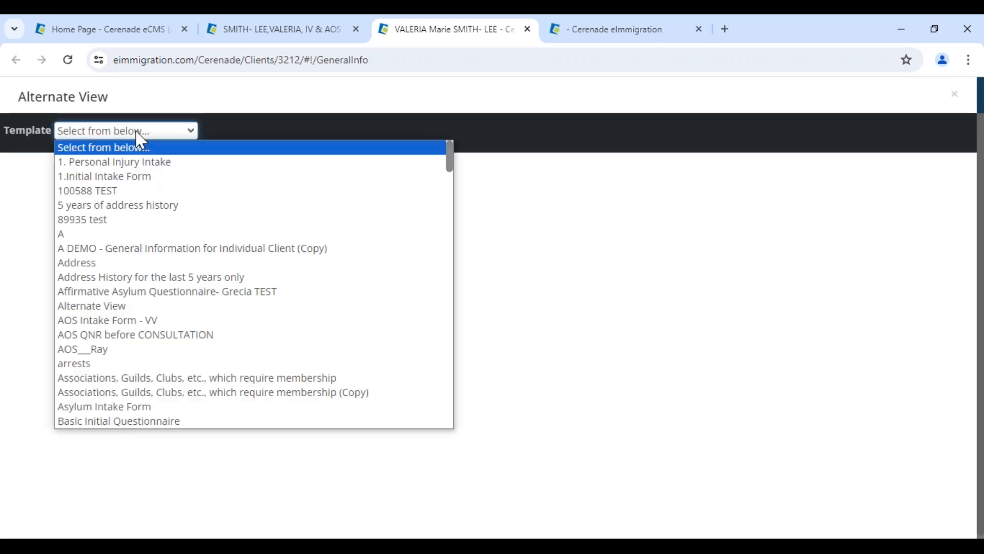
click(137, 408)
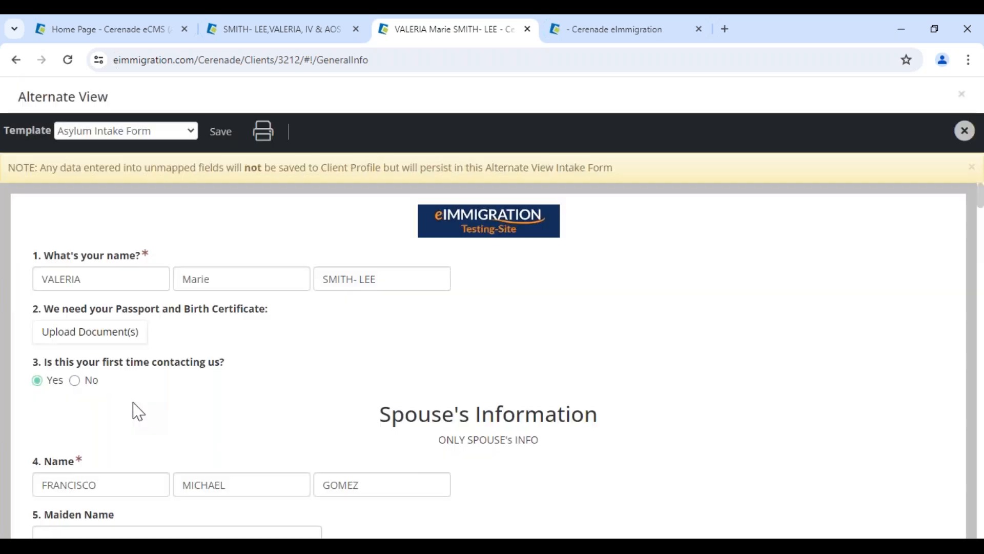
drag(33, 89, 143, 105)
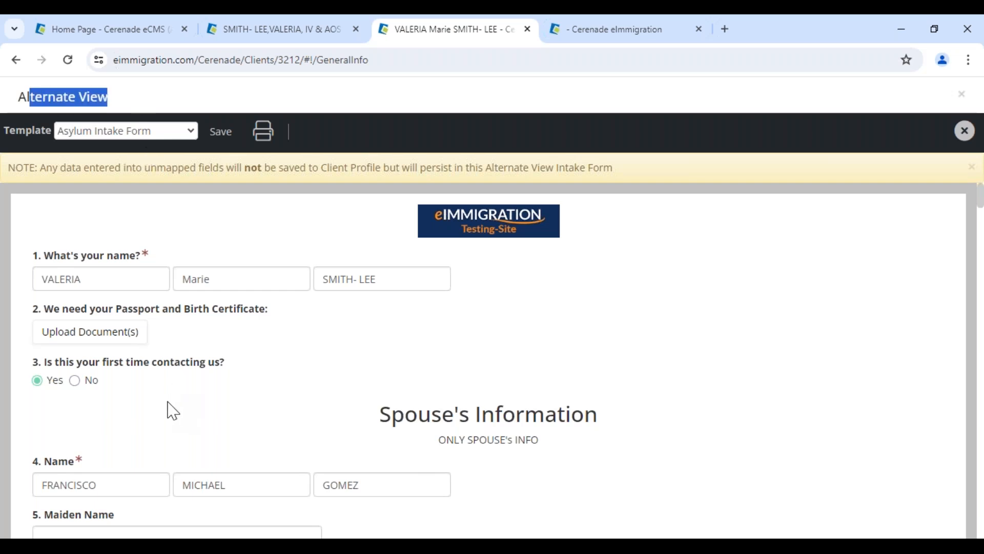
scroll(169, 410, down, 5)
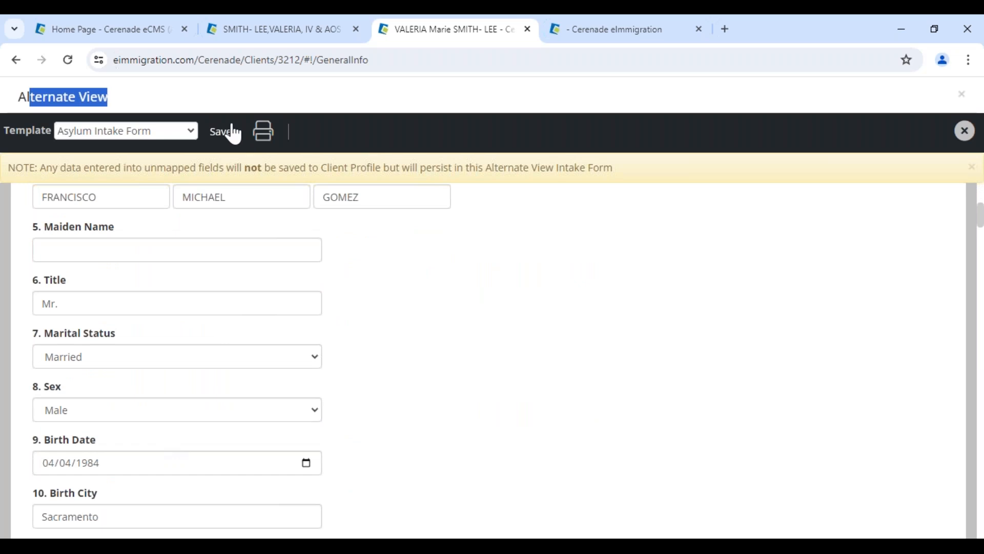
Show the Alternate View slide in the PowerPoint slideshow, then return to the intake form
click(513, 546)
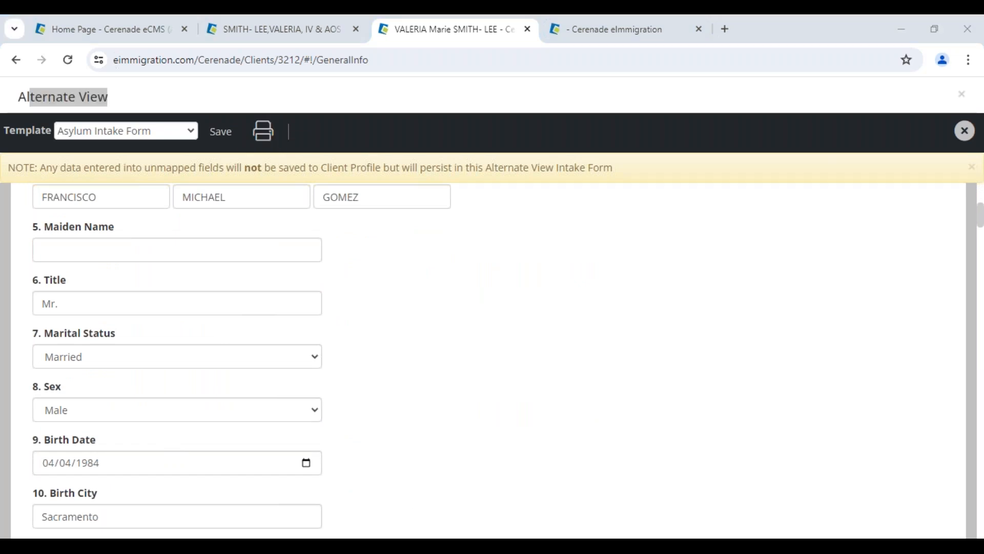
click(536, 522)
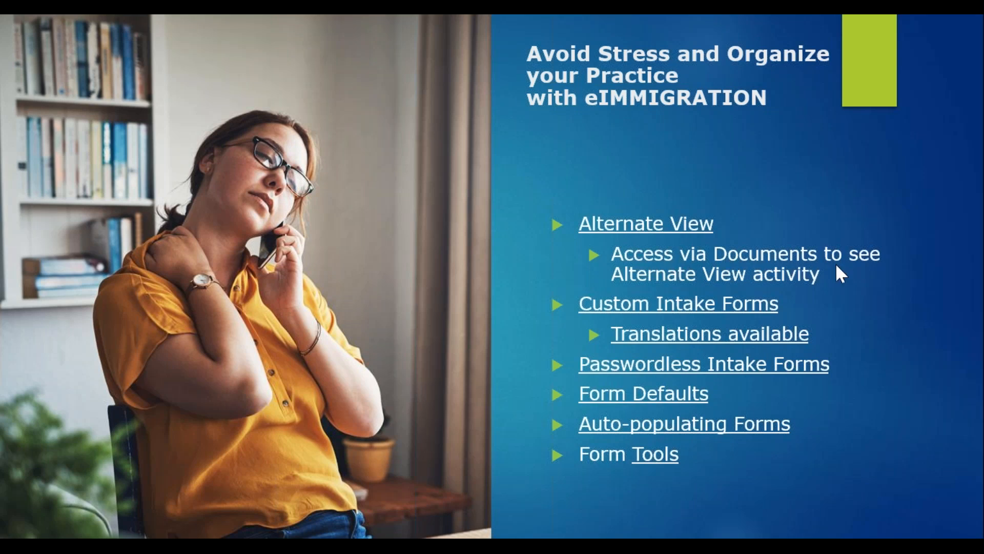
click(835, 278)
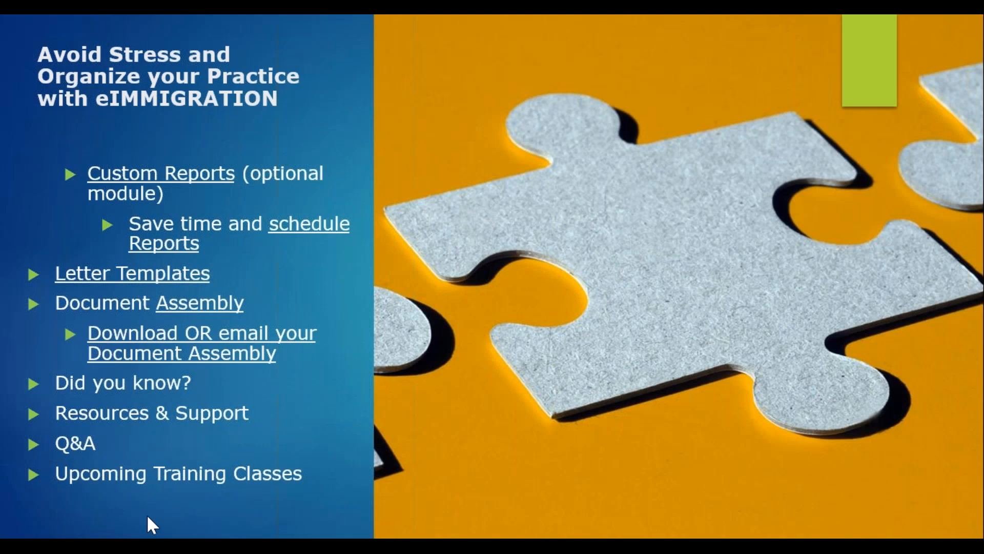
key(Left)
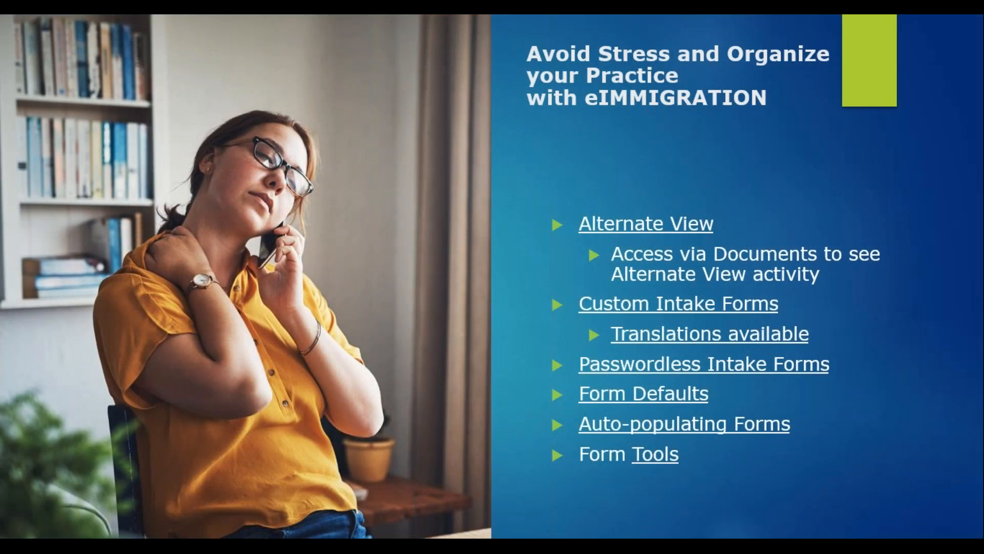
key(alt+Tab)
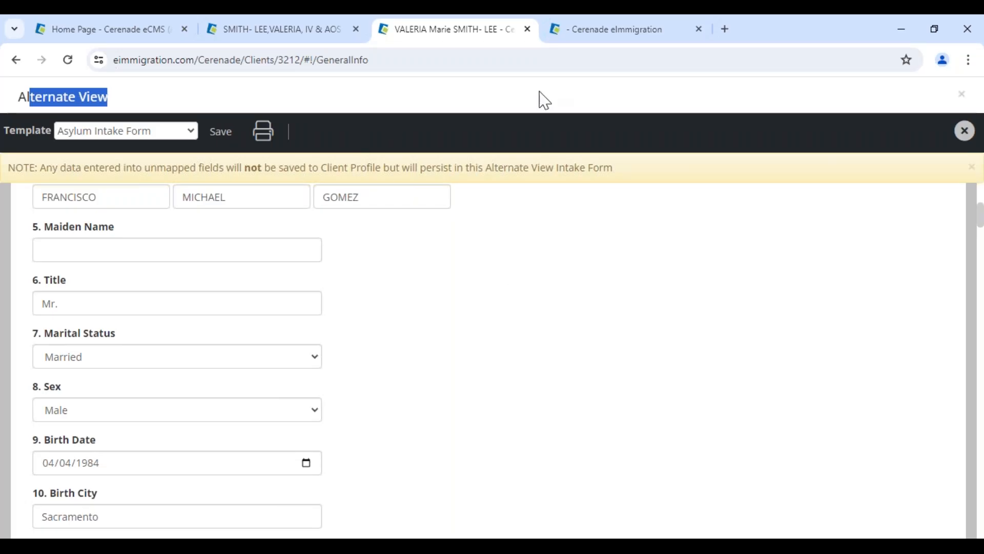
Close the extra client profile tabs and return to the case's page
click(305, 41)
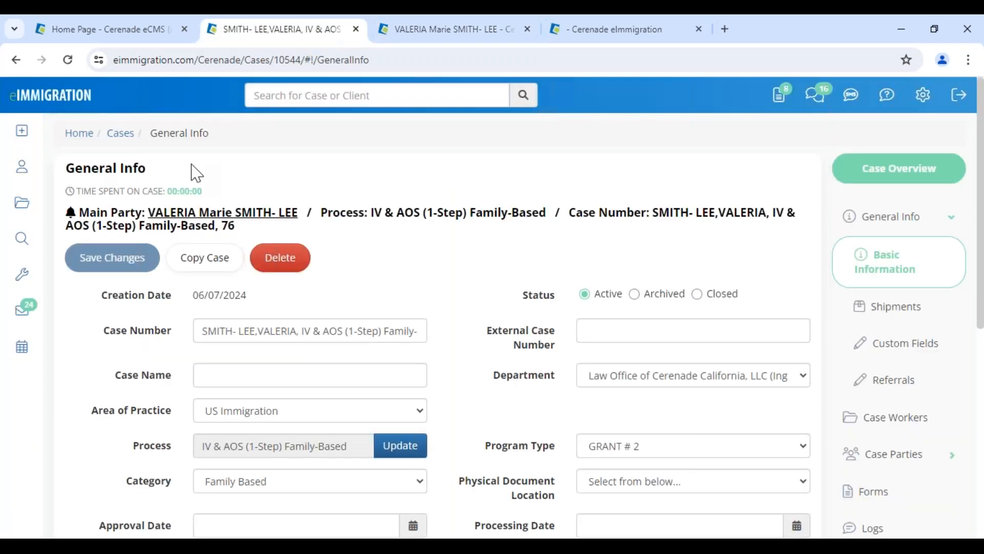
click(193, 204)
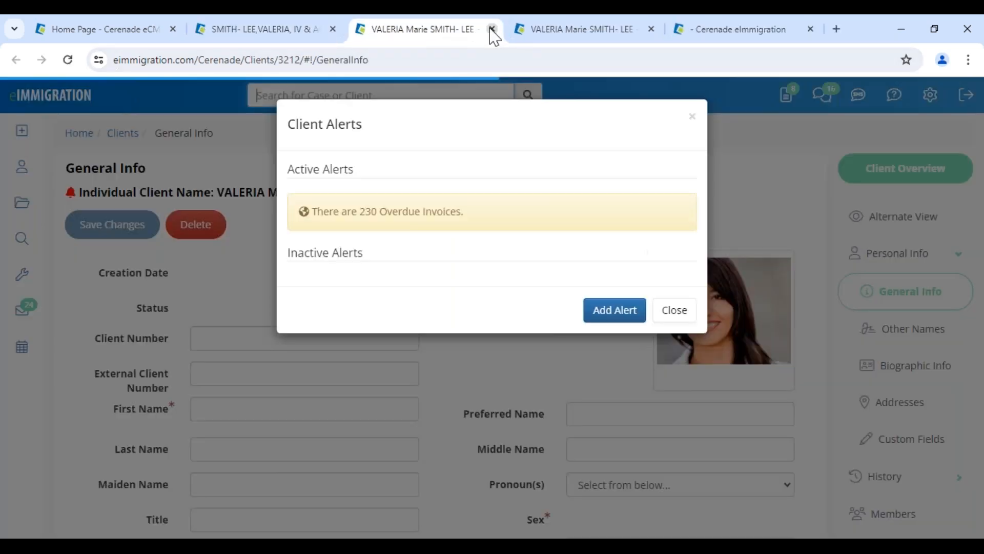
click(492, 30)
click(492, 30)
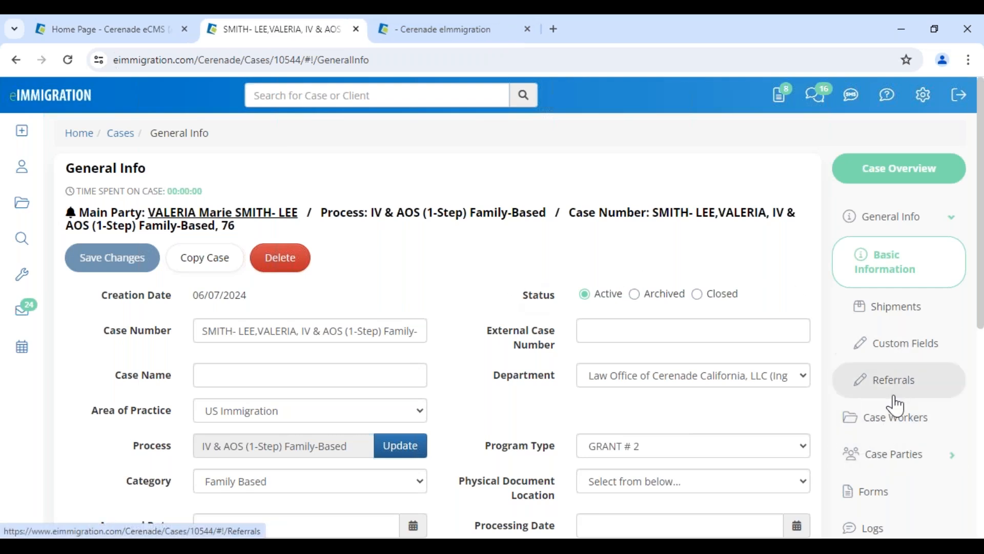
Open a linked party from the case's Case Parties list and show that client's Documents
click(878, 491)
click(894, 380)
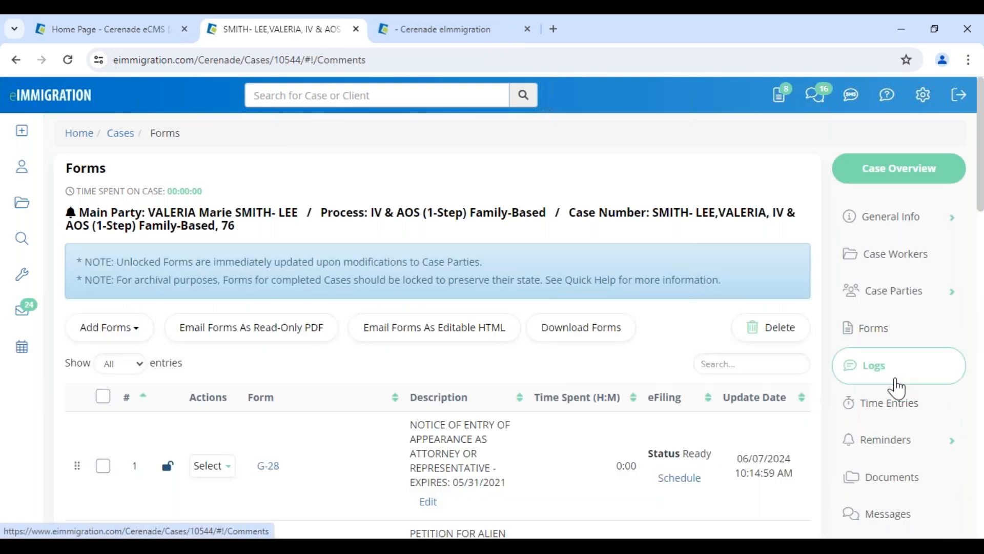
click(900, 306)
click(895, 329)
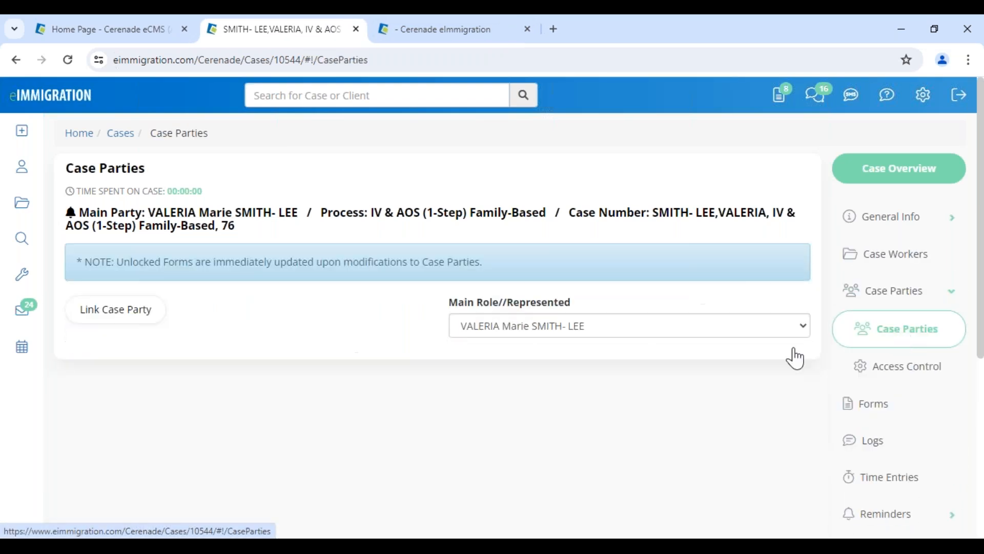
click(213, 424)
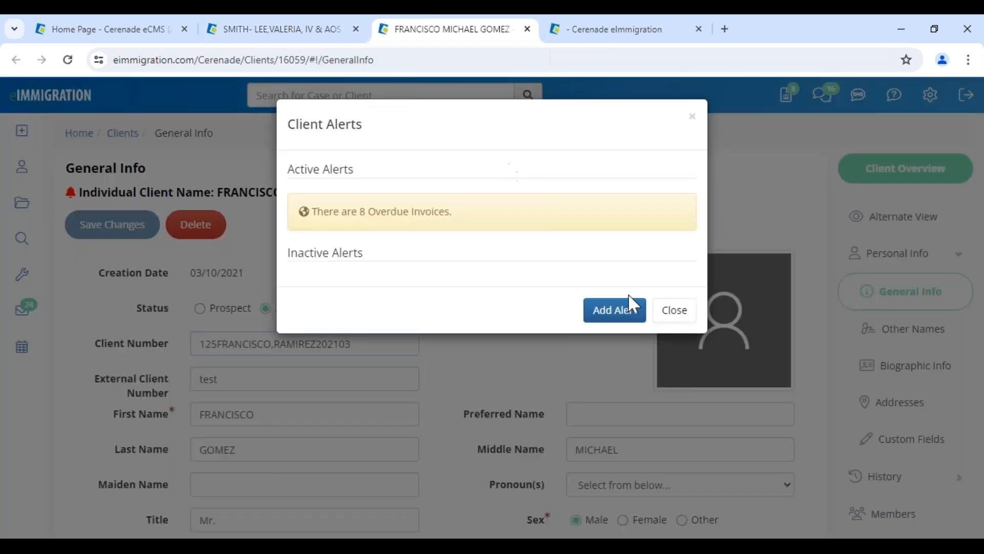
click(670, 308)
scroll(852, 410, down, 5)
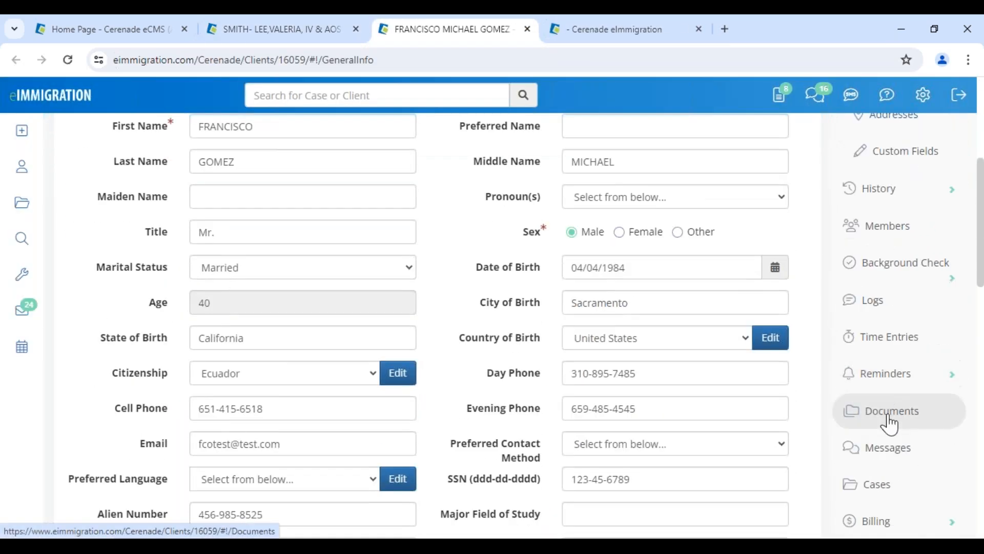
click(861, 418)
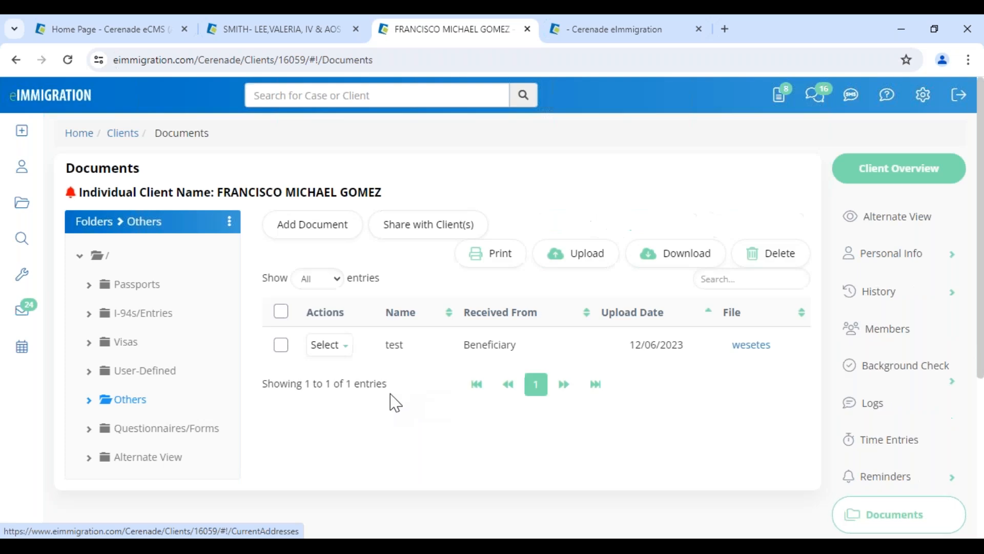
Open the Alternate View documents folder, highlighting the client's name and Updated On date
click(129, 459)
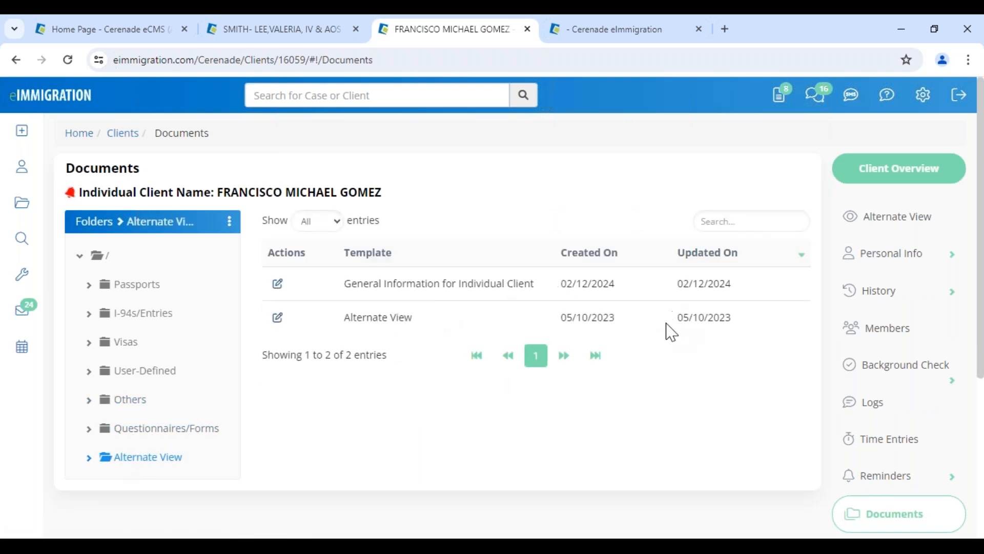
drag(219, 193, 429, 198)
click(501, 211)
drag(679, 316, 714, 318)
click(649, 365)
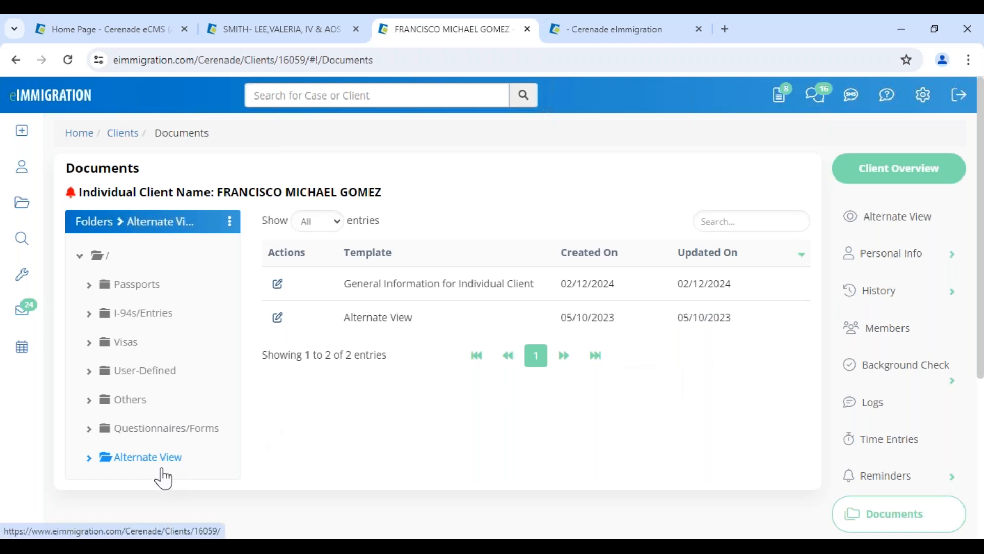
Load the 1.Initial Intake Form in Alternate View, set case # to 456, save and close
click(901, 219)
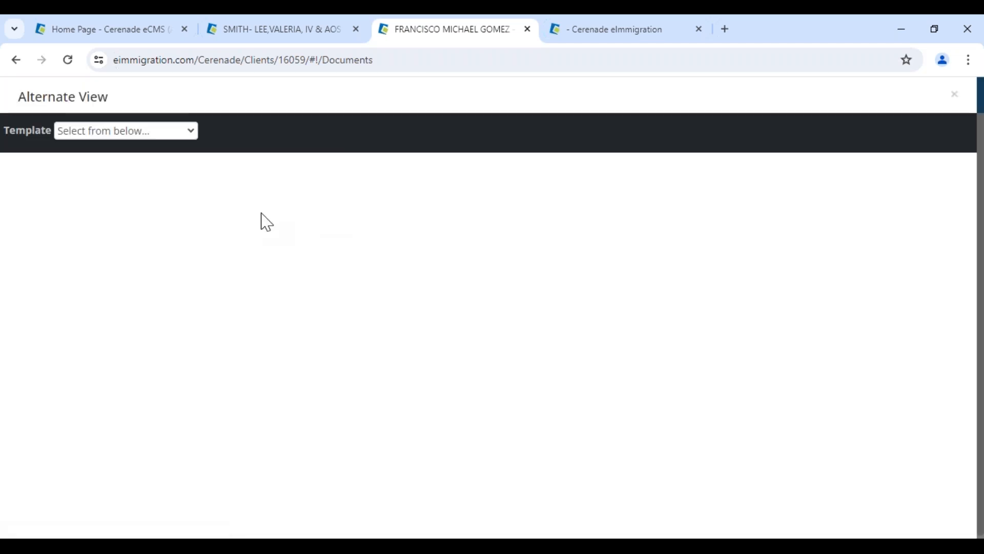
click(155, 134)
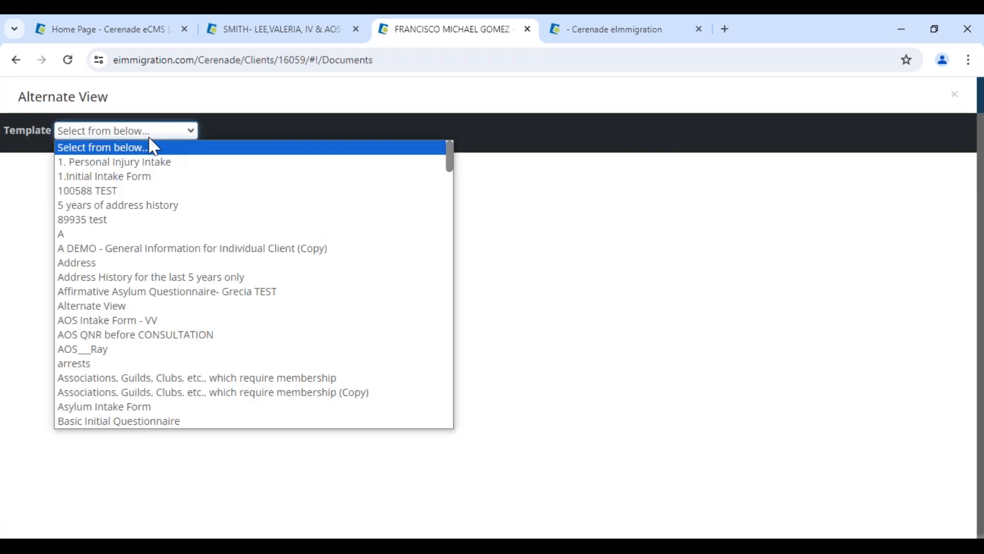
click(123, 176)
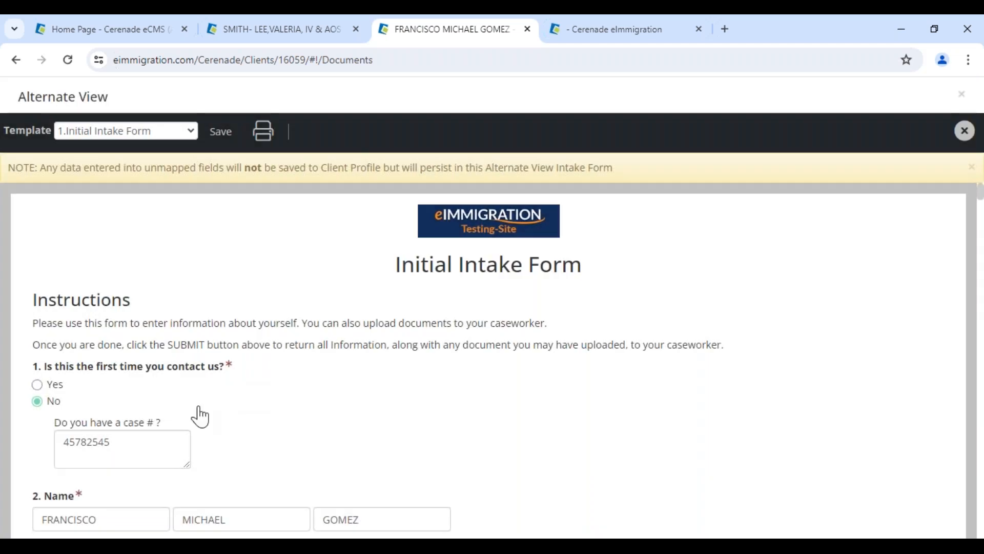
double_click(72, 440)
text(456)
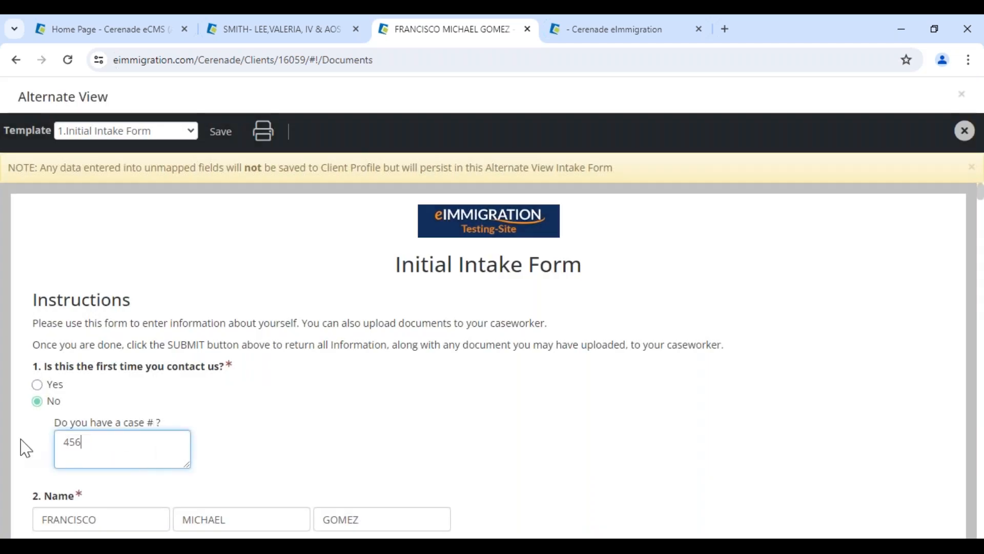
click(220, 131)
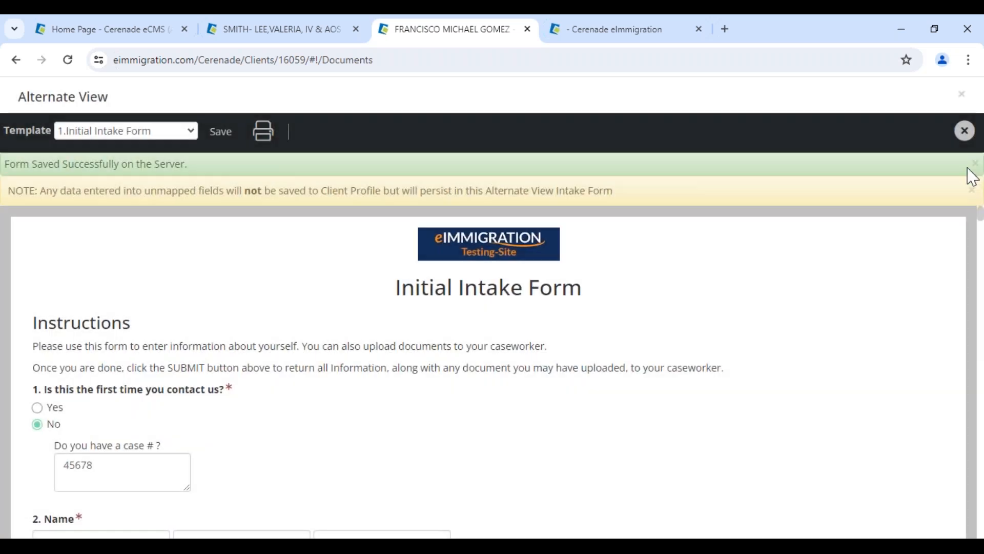
click(963, 137)
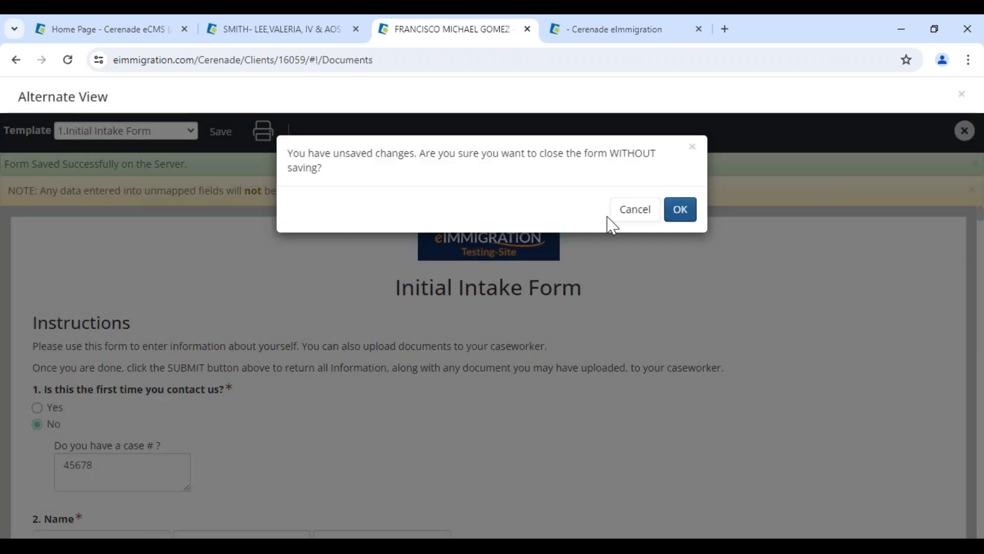
click(633, 210)
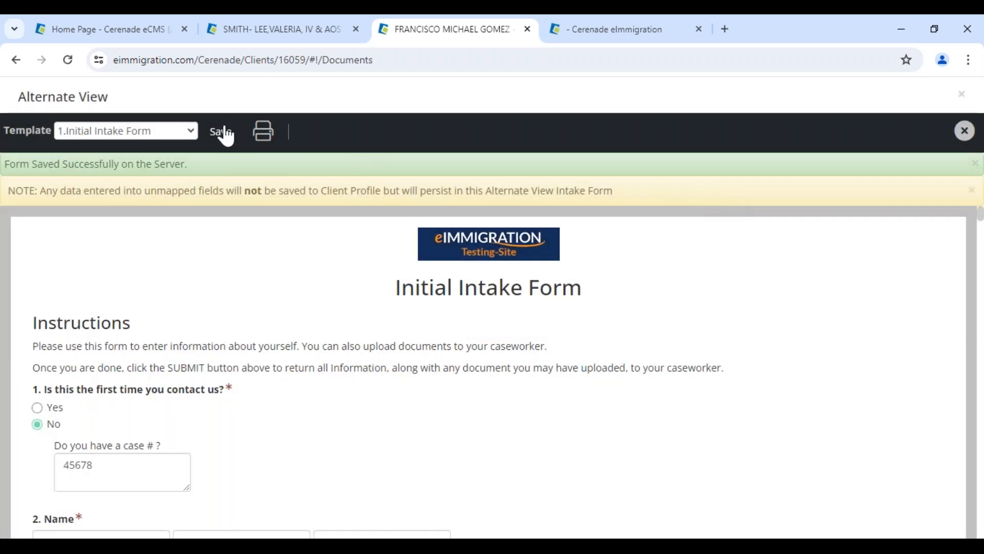
click(221, 132)
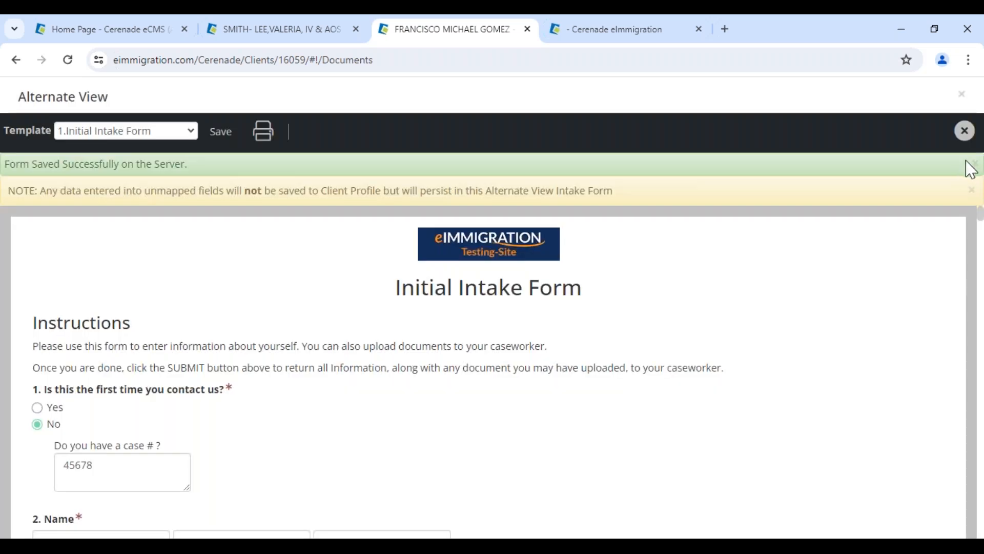
click(965, 131)
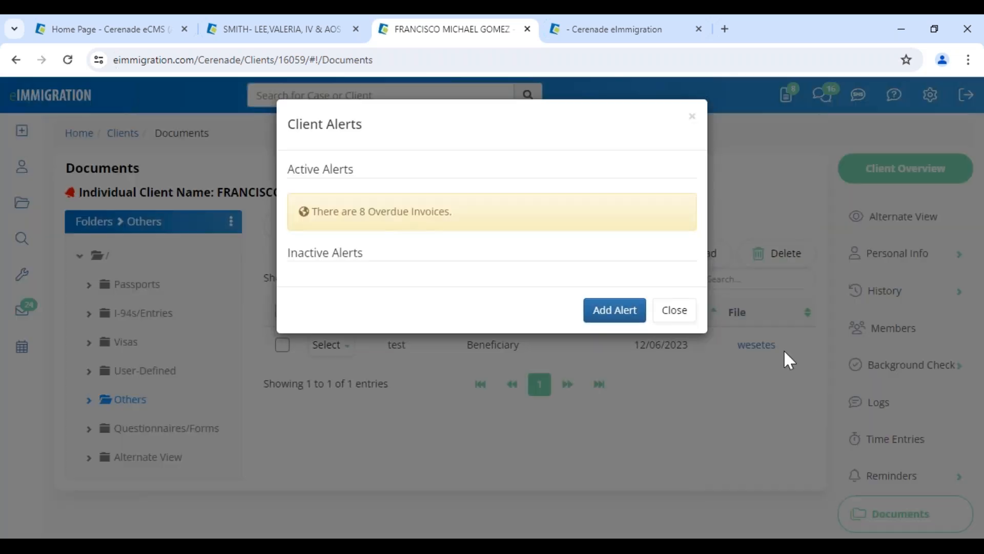
Show the Alternate View folder, highlighting the saved 1.Initial Intake Form and its 06/07/2024 date
click(682, 312)
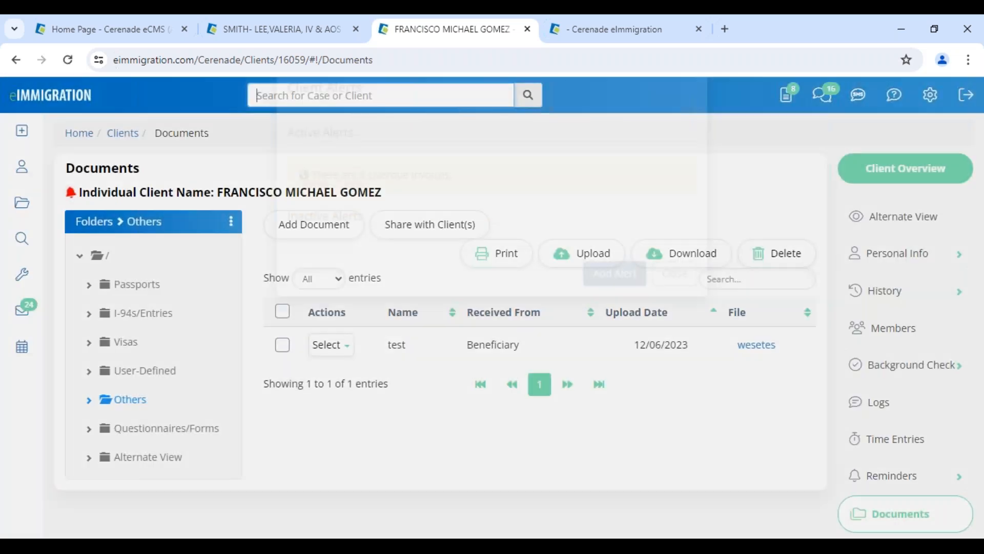
click(124, 457)
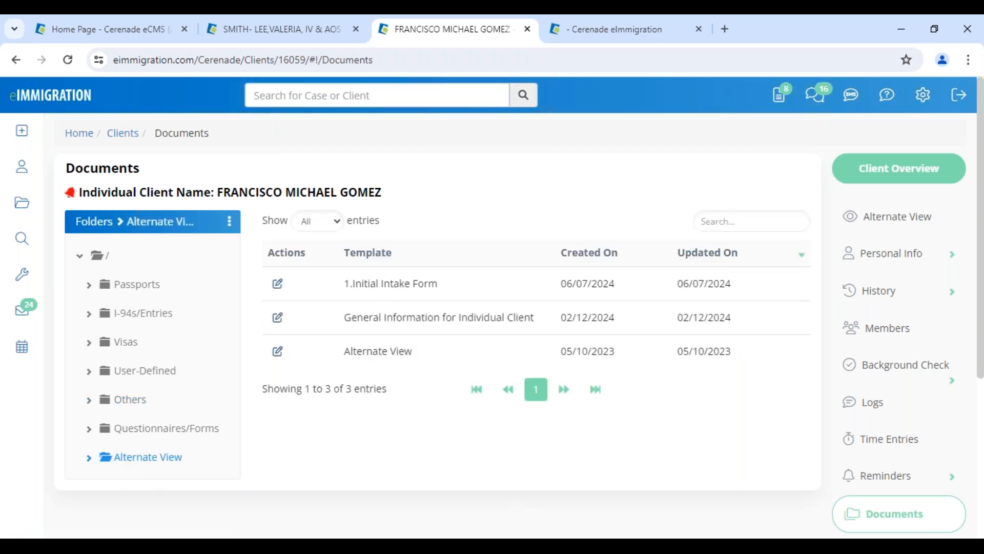
drag(343, 283, 441, 285)
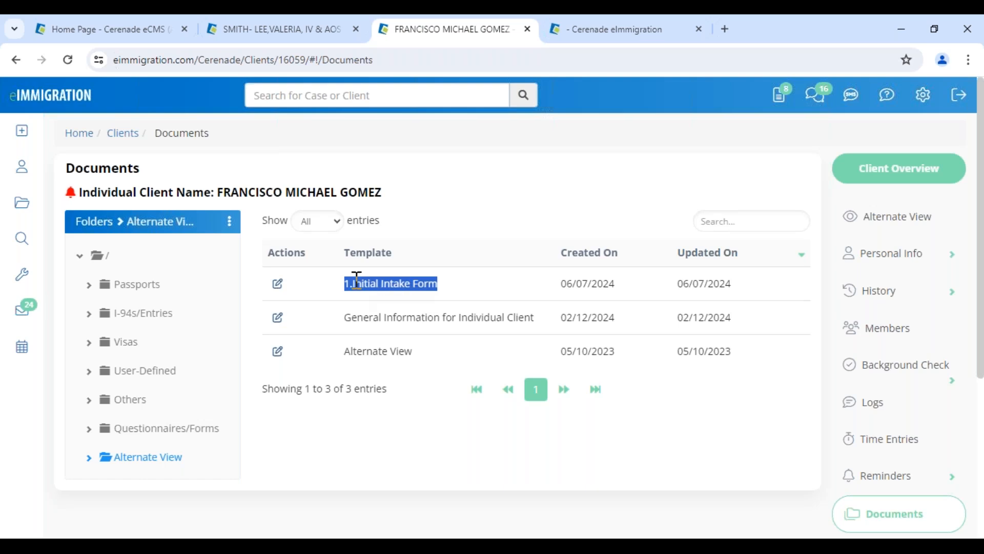
drag(678, 285, 744, 290)
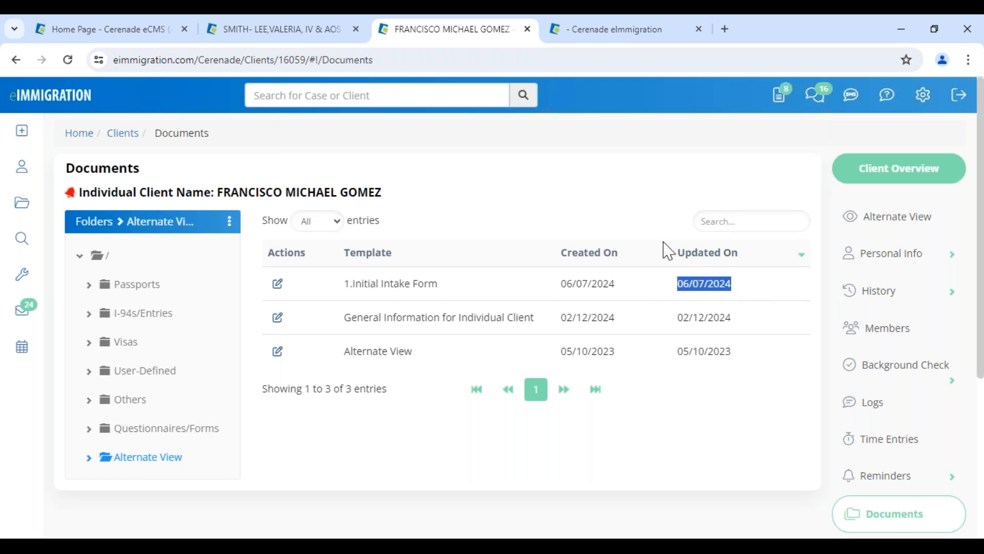
click(521, 237)
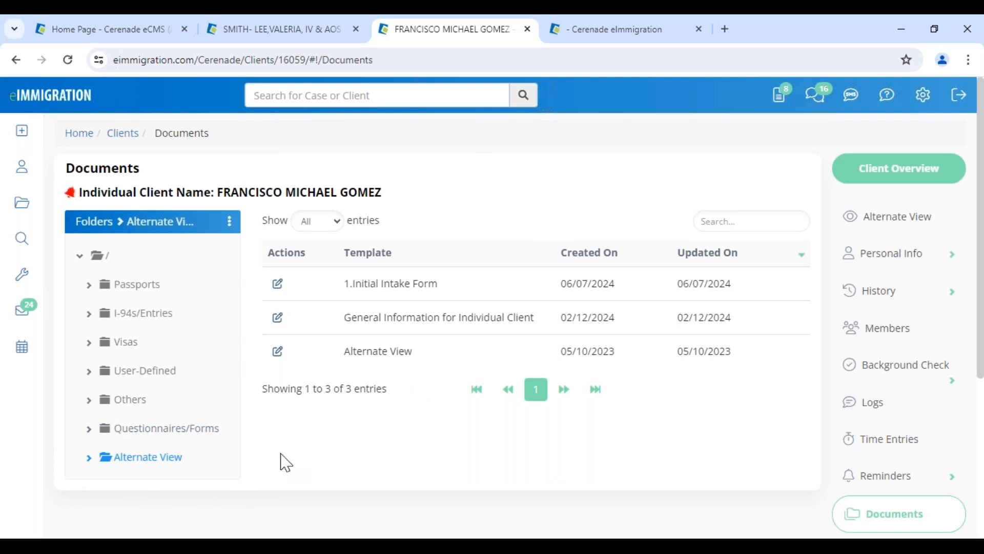
Close the help list and switch back to the presentation slideshow
mouse_move(887, 105)
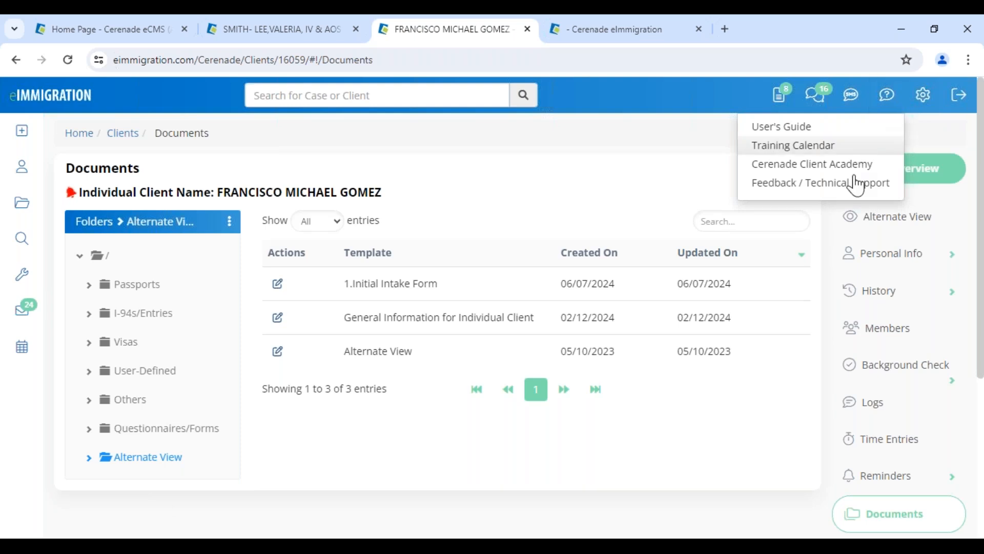
click(770, 184)
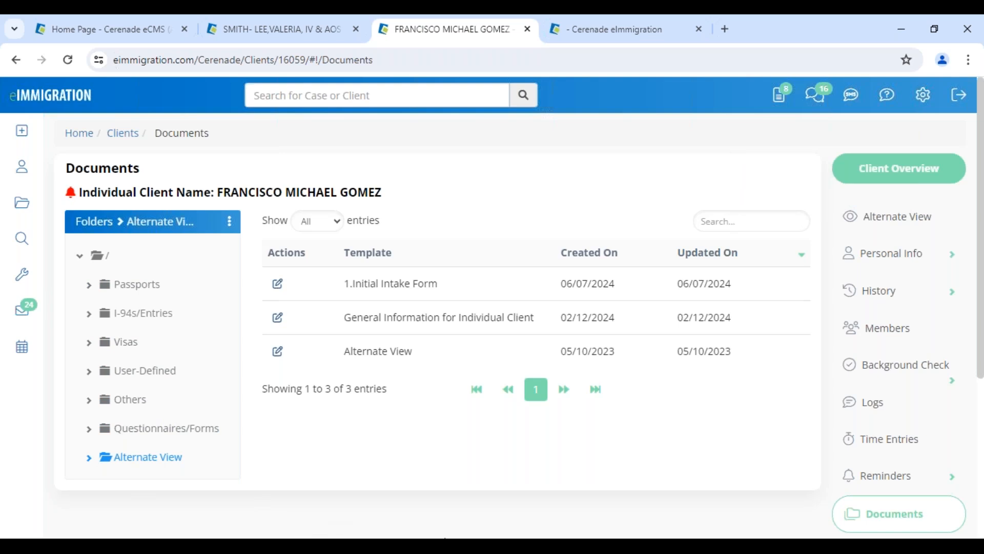
click(558, 514)
From the Administrator - Home page, open Custom Form Templates, expand Intake Forms, then switch browser windows
click(144, 32)
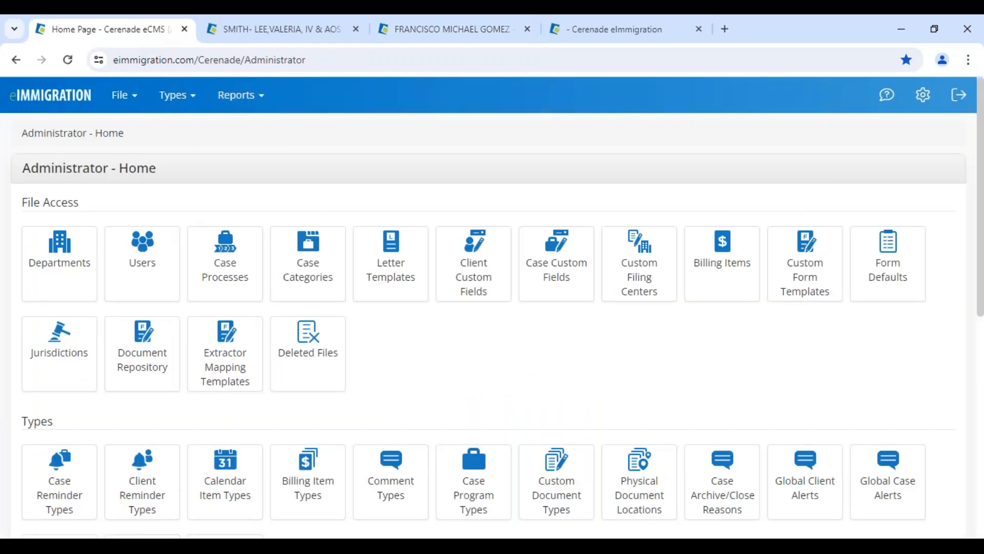
drag(29, 174, 224, 181)
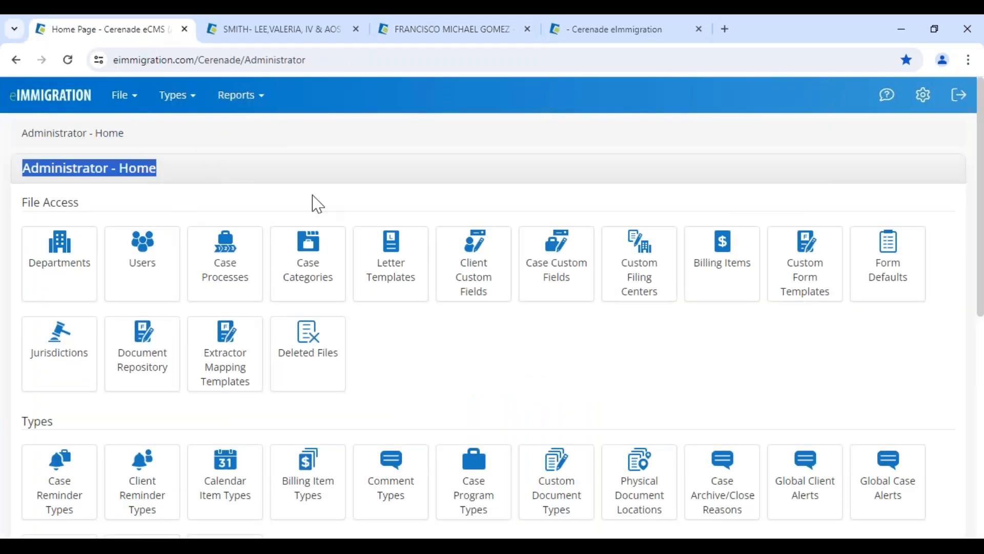
click(818, 274)
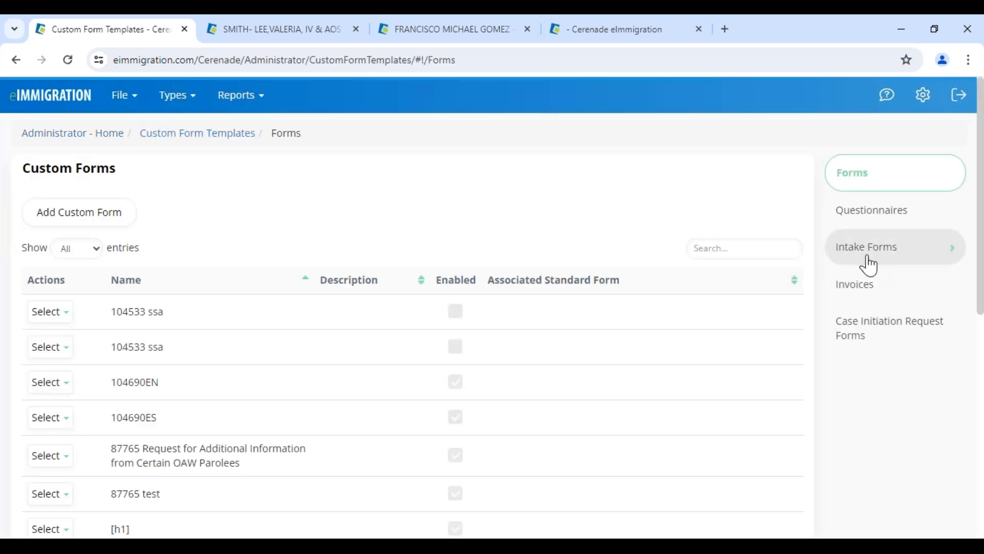
click(870, 266)
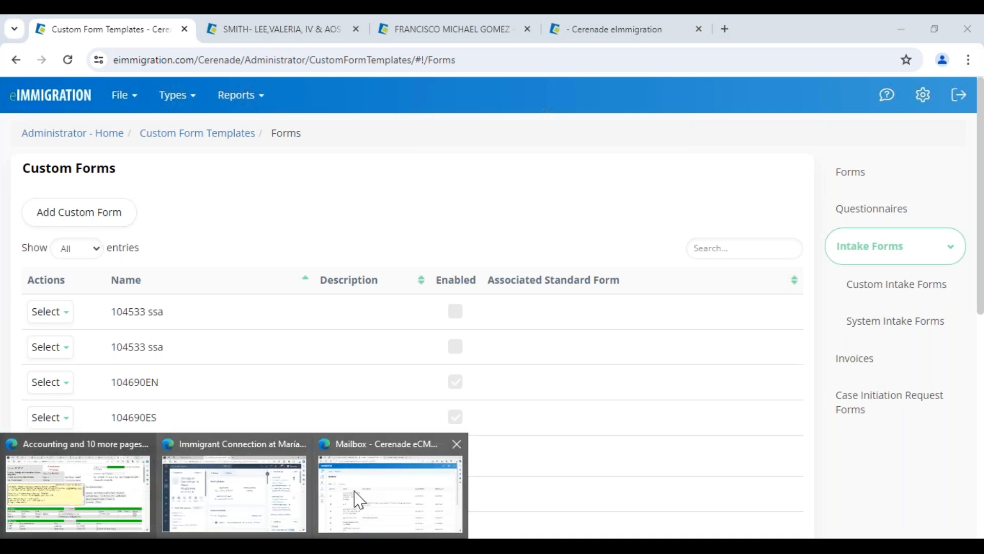
click(378, 496)
Scroll the Cerenade Academy YouTube videos list down to the intake forms webinar
click(545, 30)
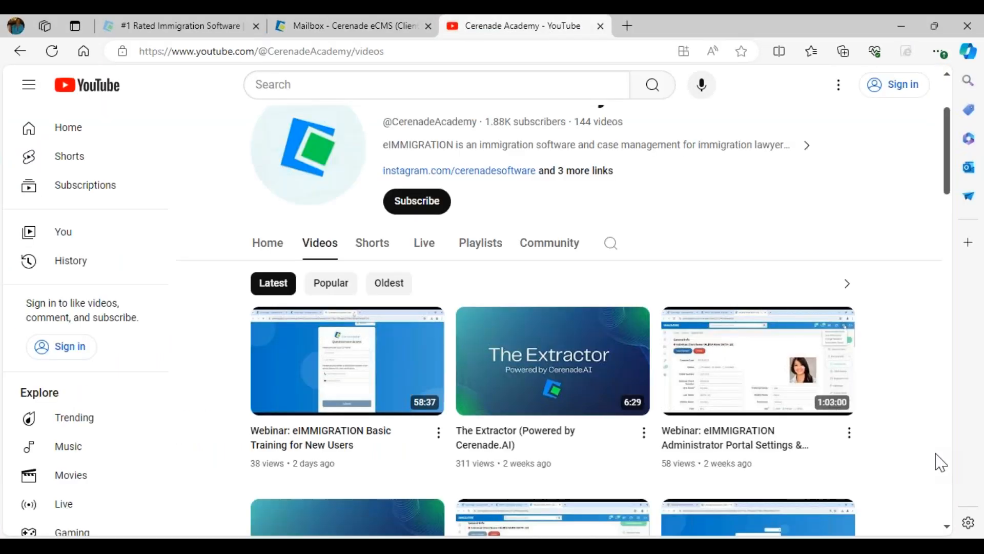
scroll(863, 474, down, 2)
scroll(863, 471, down, 4)
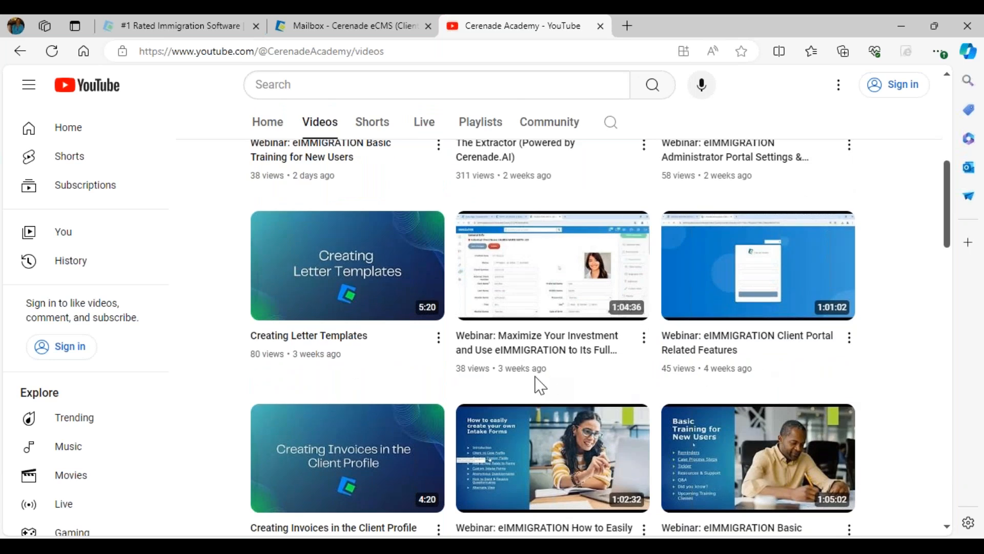
scroll(539, 384, down, 2)
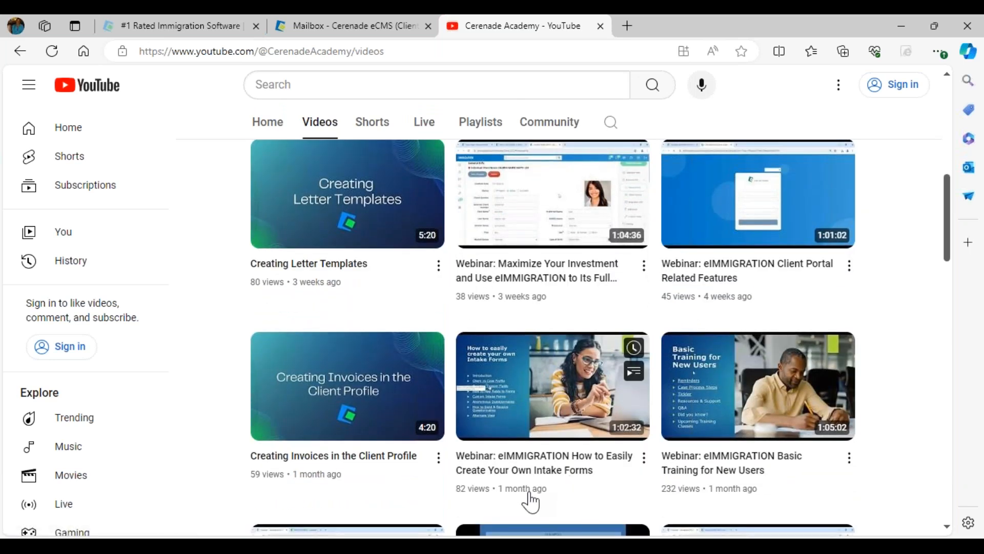
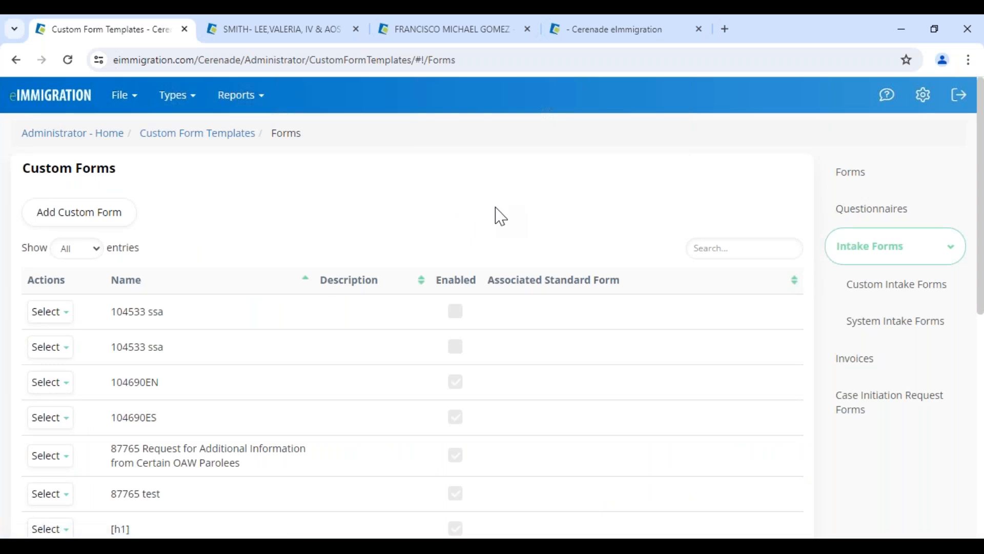
Open AOS Intake Form - VV for editing from the custom intake forms list
click(877, 294)
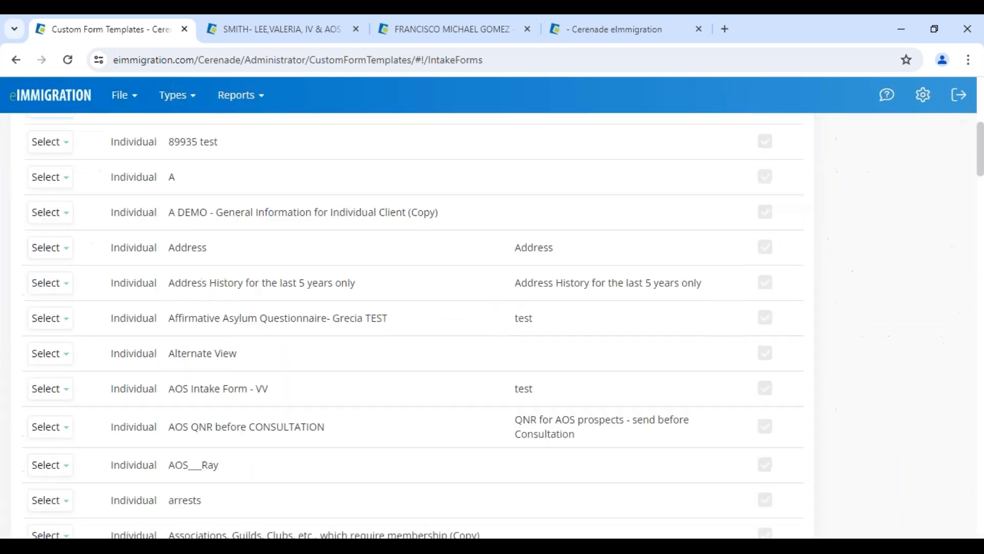
scroll(410, 323, down, 5)
click(50, 339)
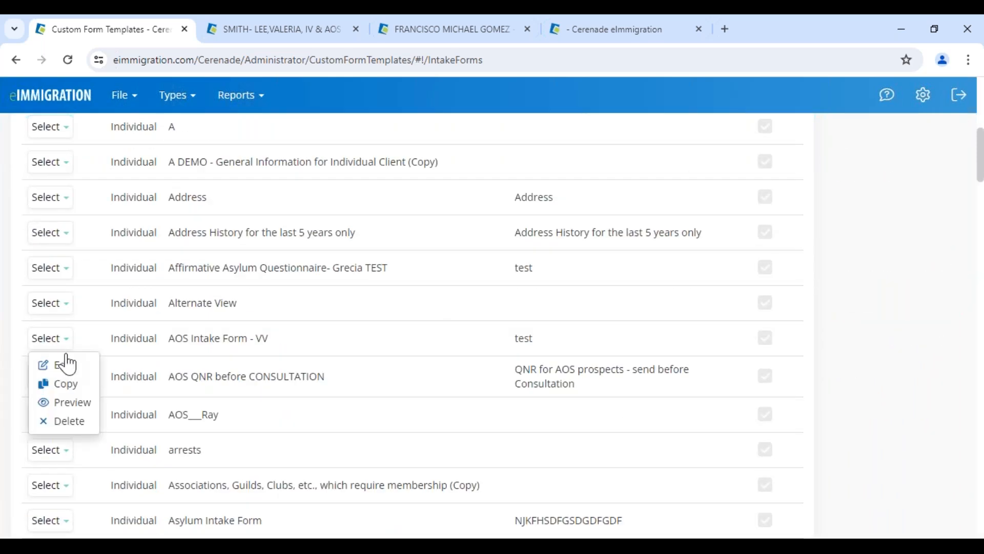
click(68, 365)
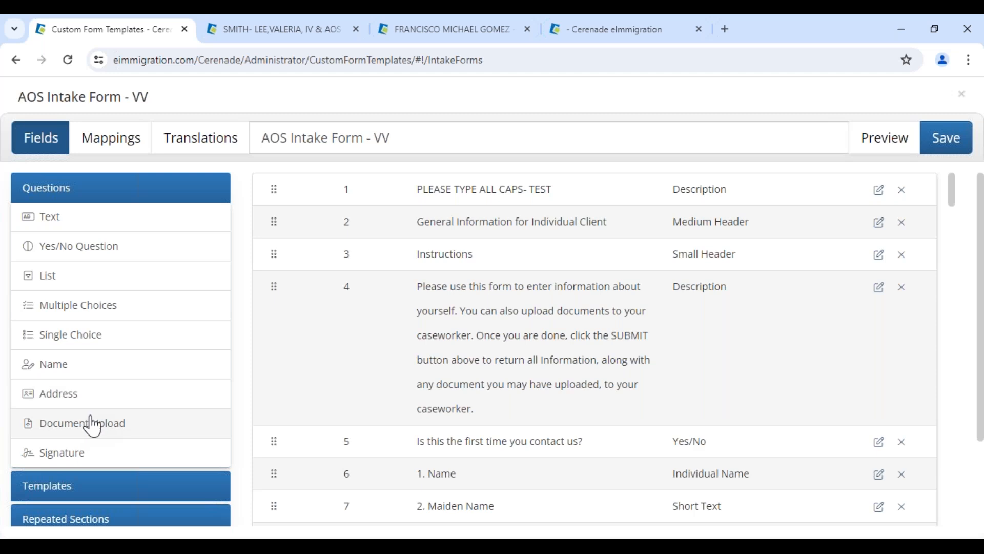
Review the form's available translations, close it without saving, and return to the slide show
scroll(841, 436, down, 3)
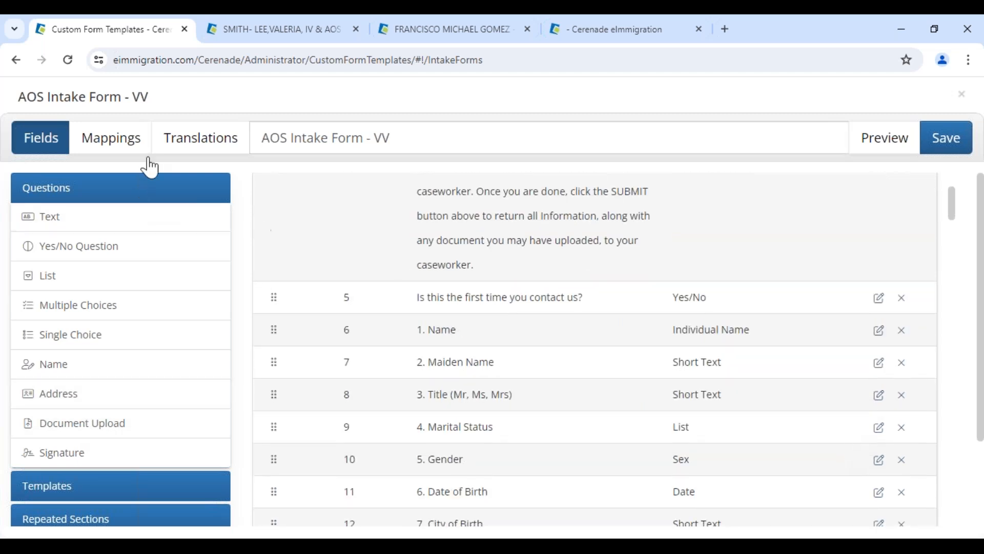
click(179, 145)
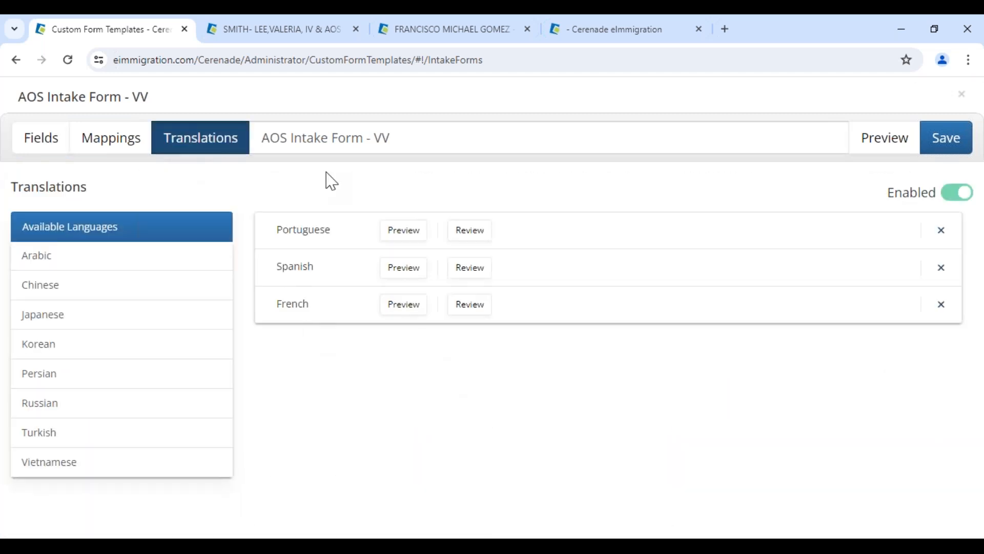
click(961, 95)
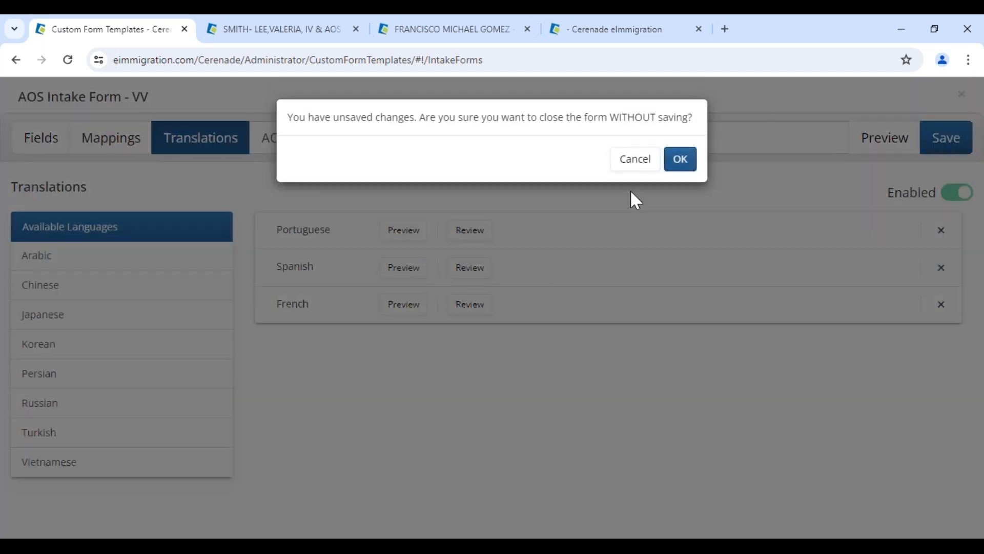
click(680, 159)
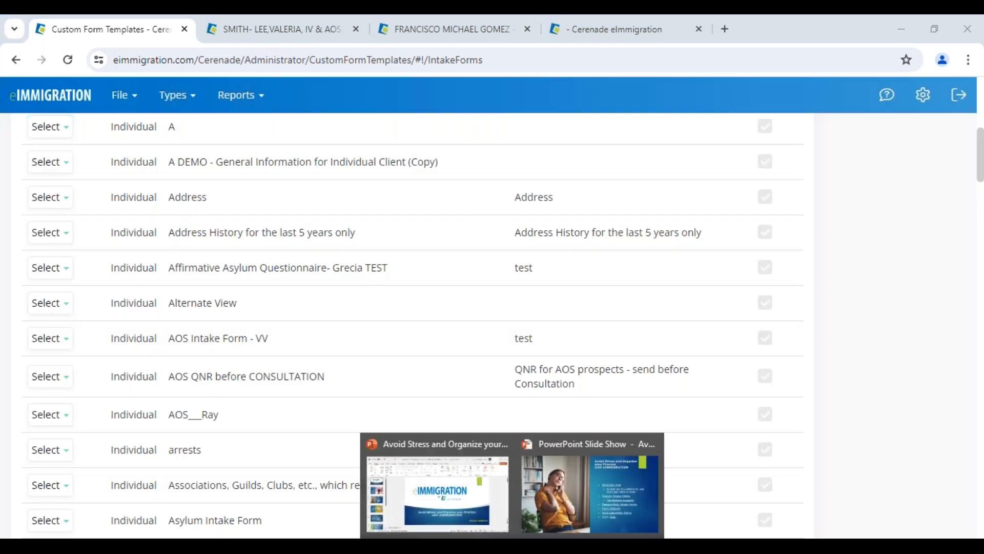
click(570, 511)
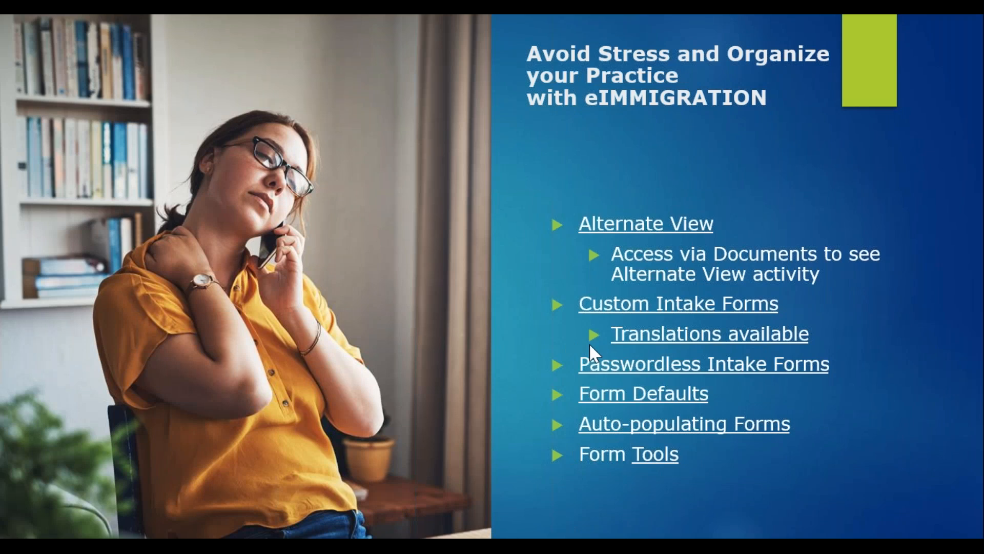
Present the eIMMIGRATION features slide, then go to the eIMMIGRATION administrator home page
click(682, 378)
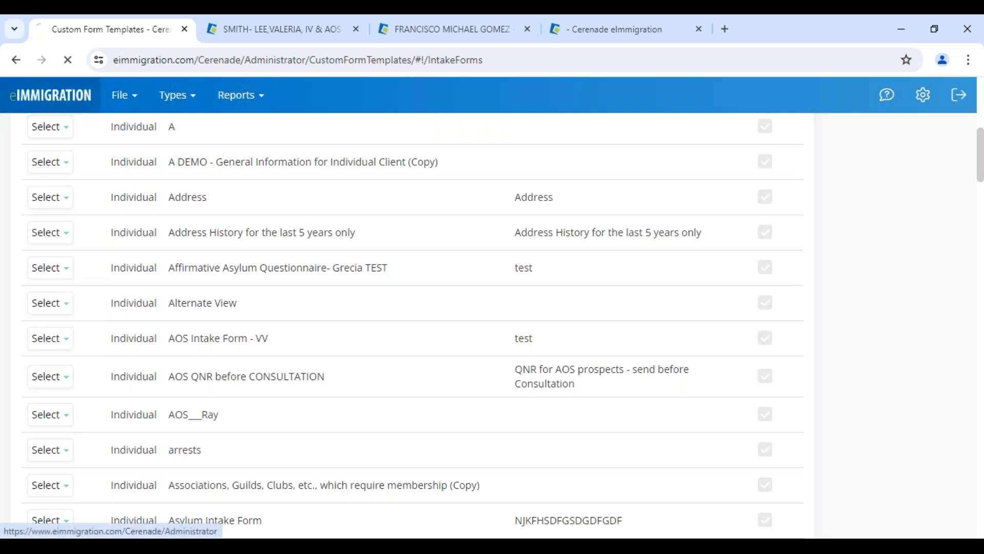
click(72, 97)
From the client's Documents, start sending a new questionnaire using a passwordless link
click(356, 29)
click(303, 28)
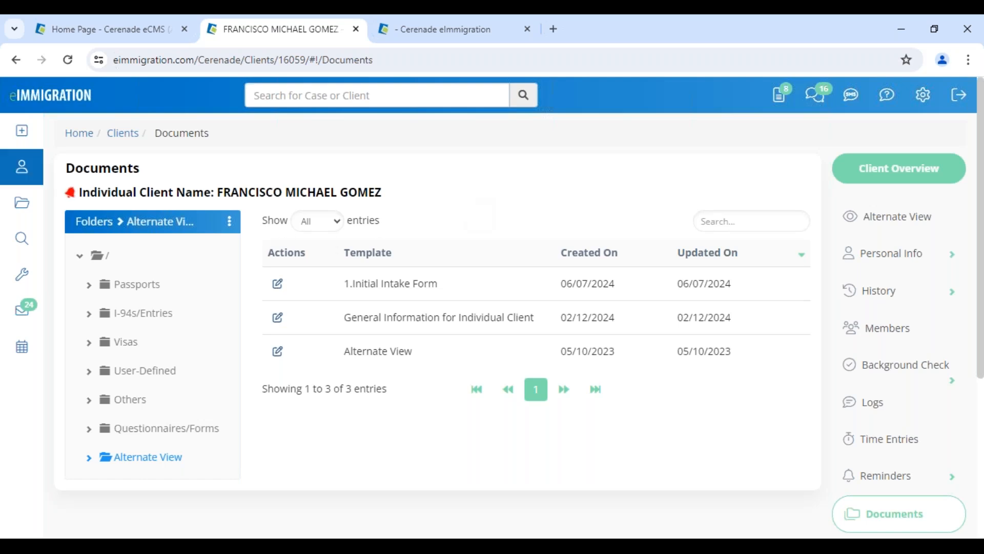
mouse_move(22, 128)
click(86, 221)
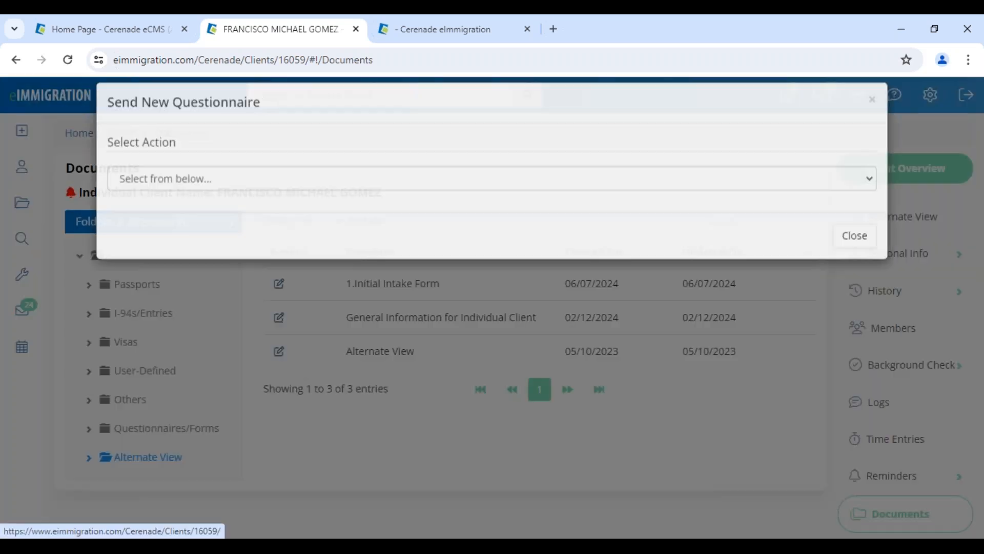
click(142, 202)
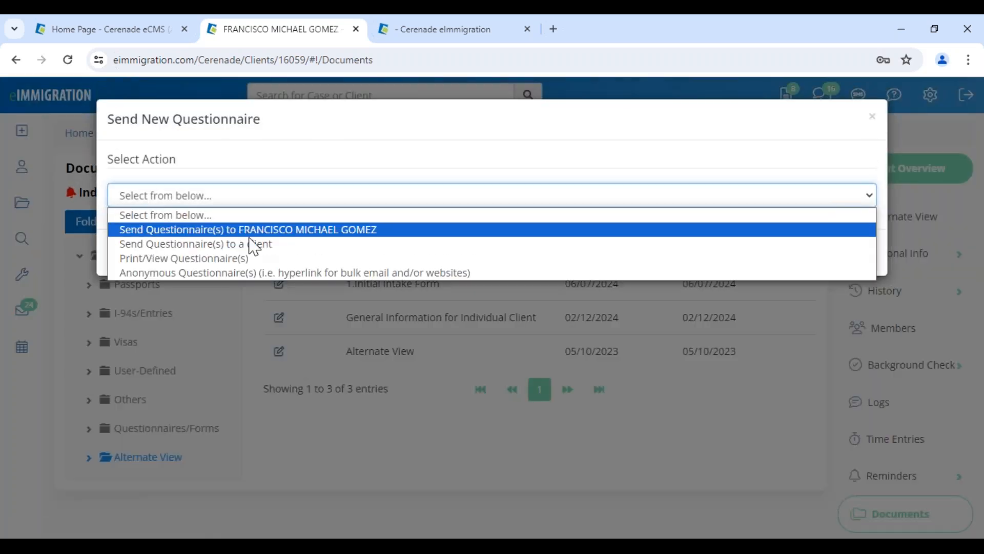
click(302, 229)
click(451, 348)
Set the language to Spanish and the process to IV & AOS (1-Step) Family-Based
click(522, 200)
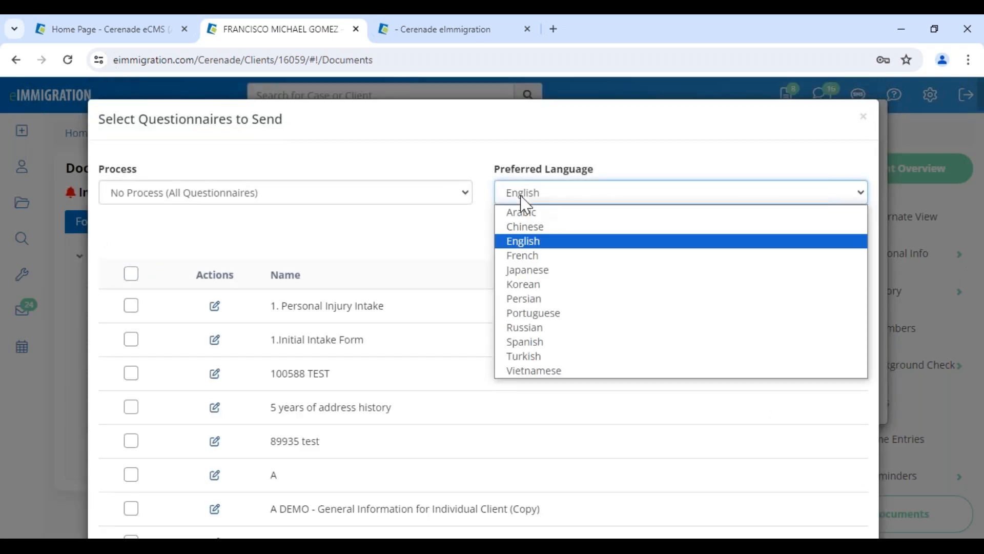
click(533, 343)
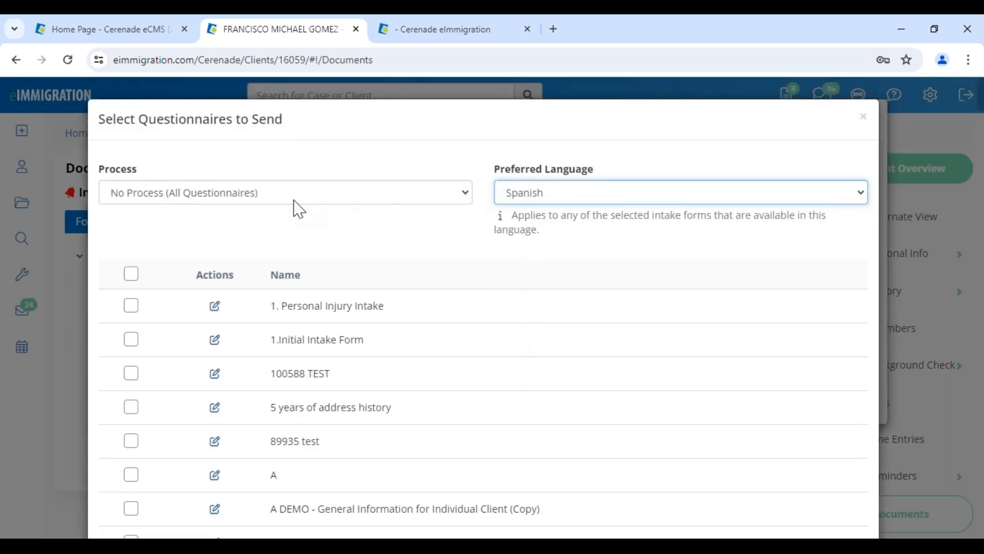
click(116, 203)
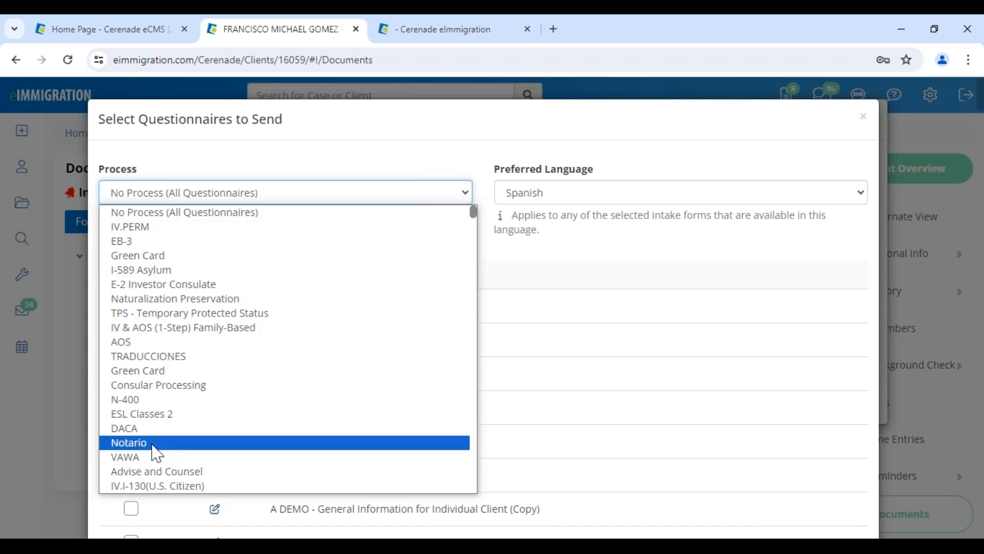
click(154, 385)
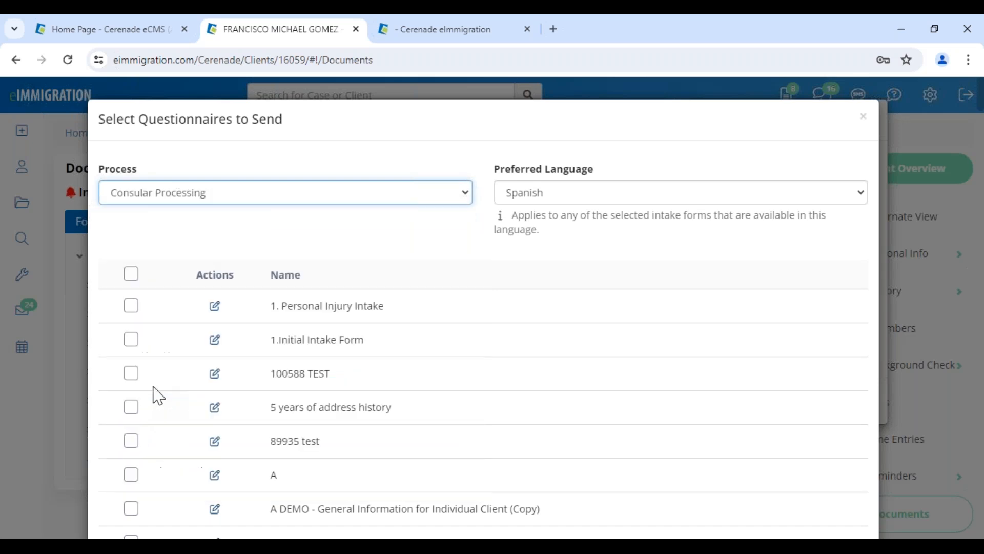
click(197, 198)
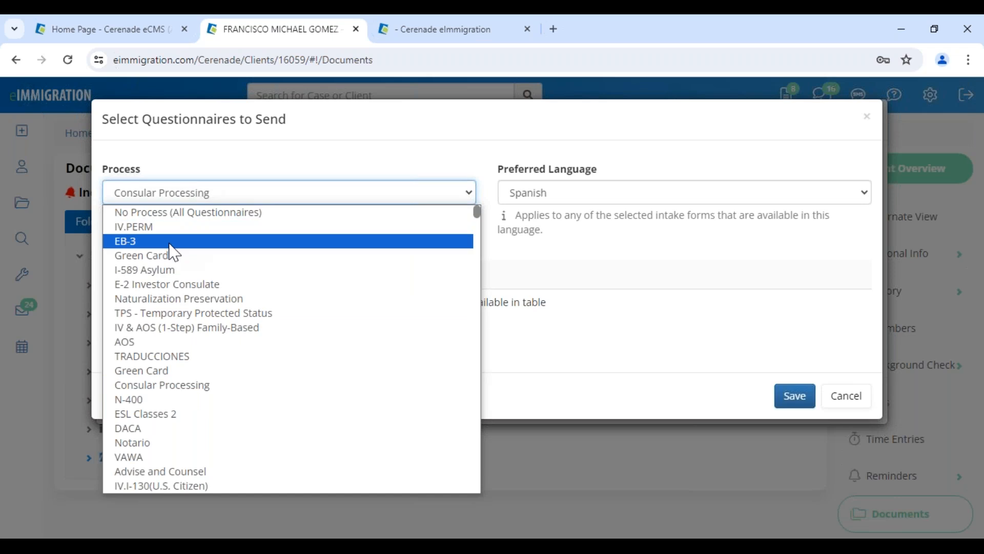
click(177, 268)
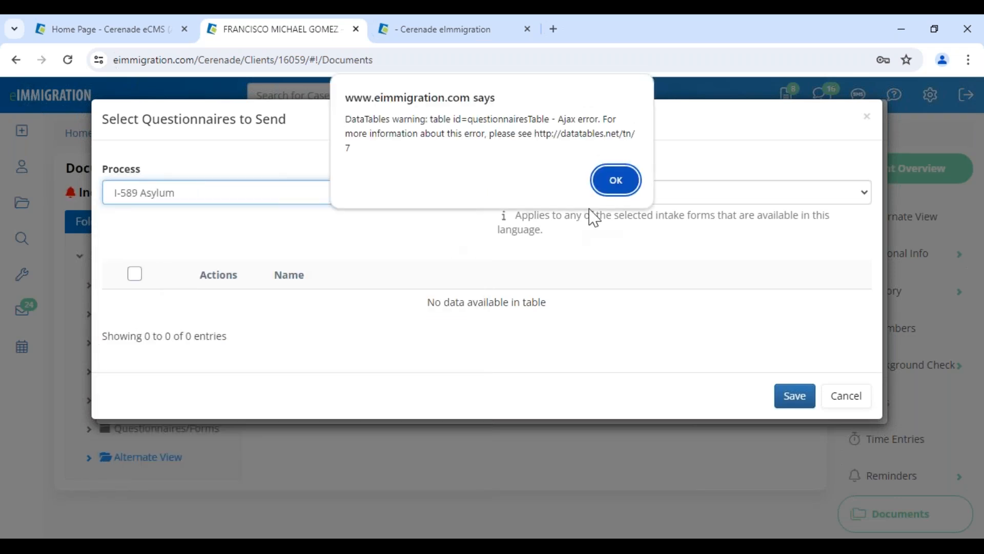
key(Return)
click(177, 200)
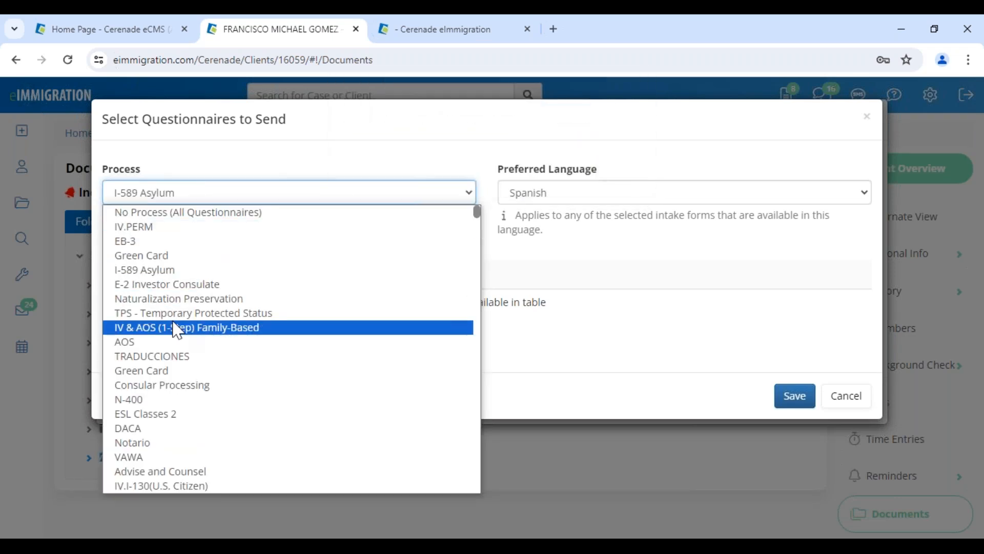
click(177, 329)
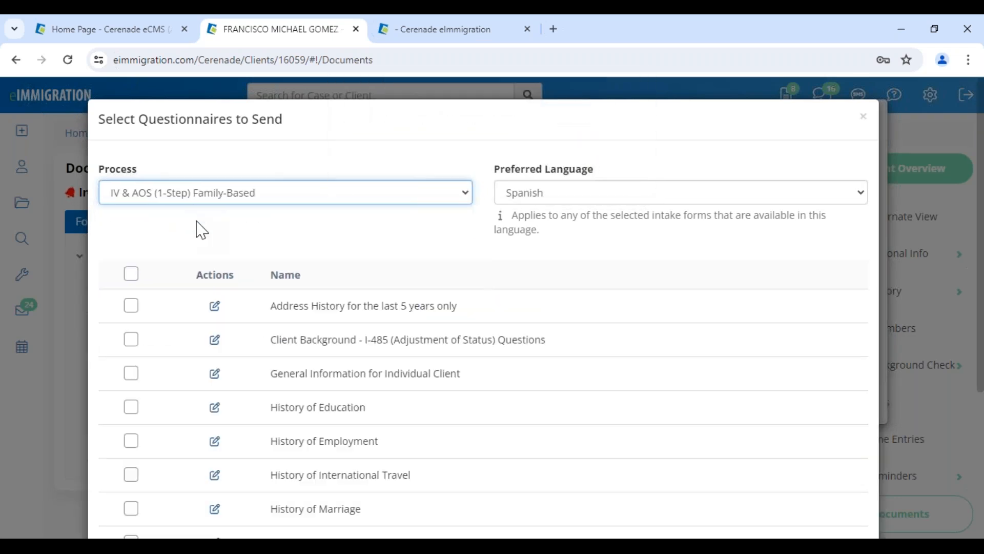
Include the General Information for Individual Client questionnaire and create it
click(132, 375)
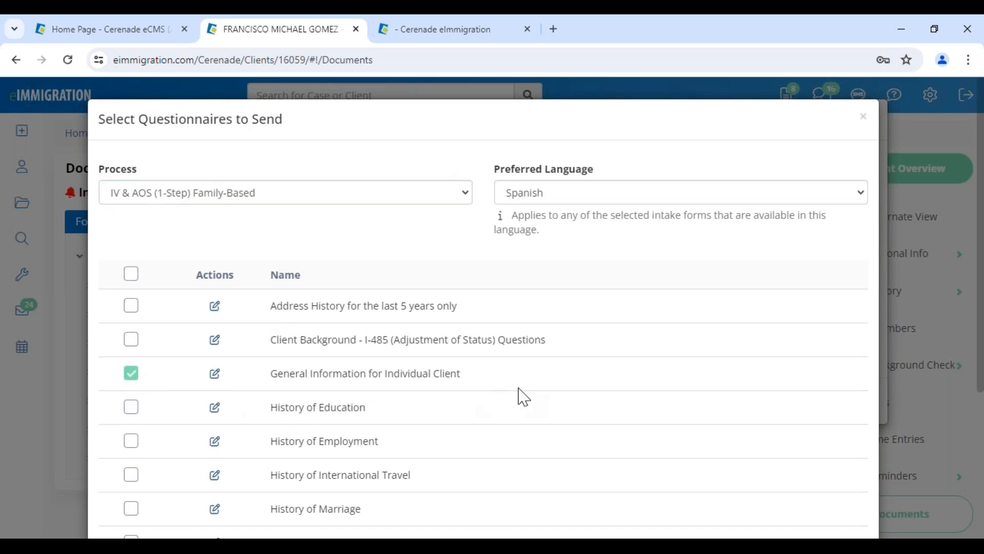
scroll(523, 398, down, 4)
click(784, 491)
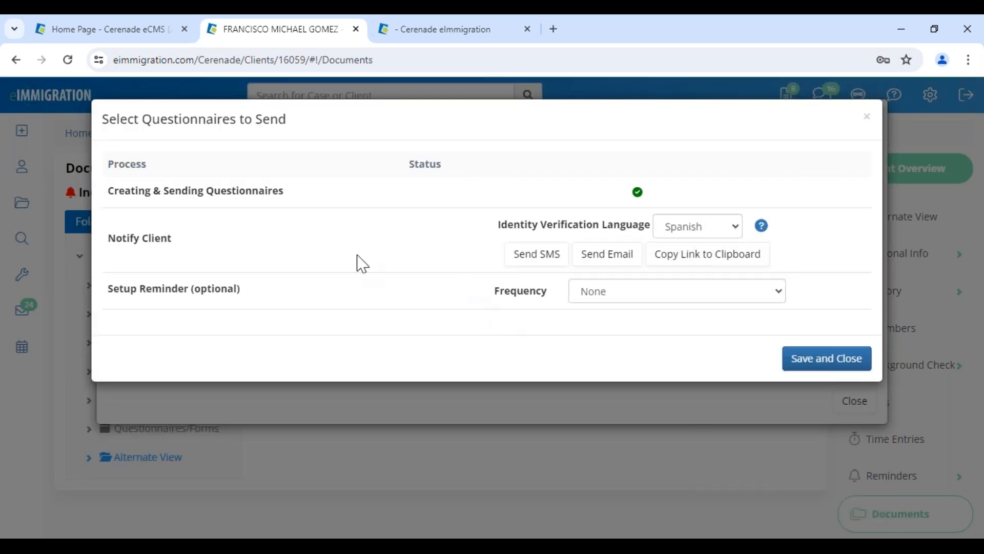
Notify the client about the questionnaire by text message
drag(108, 241, 174, 246)
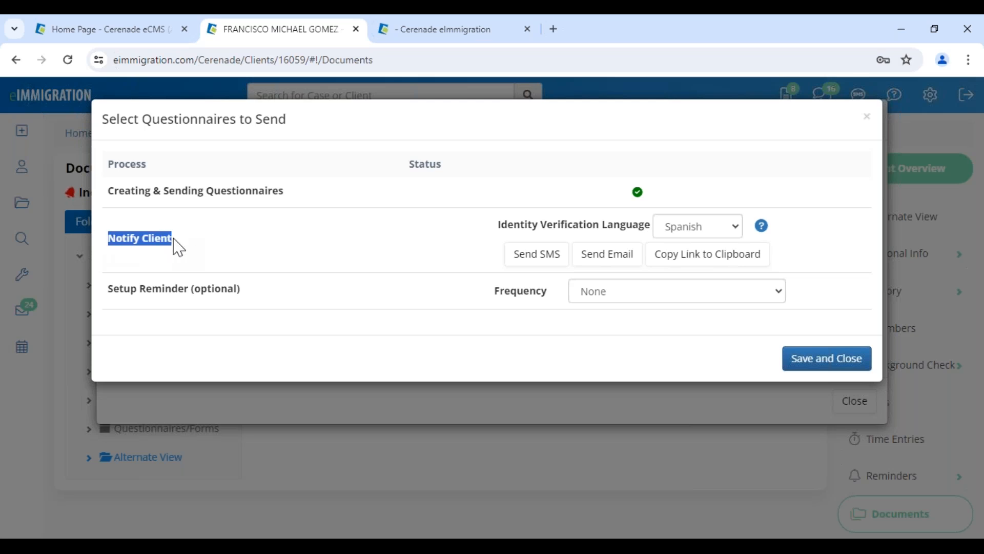
click(279, 261)
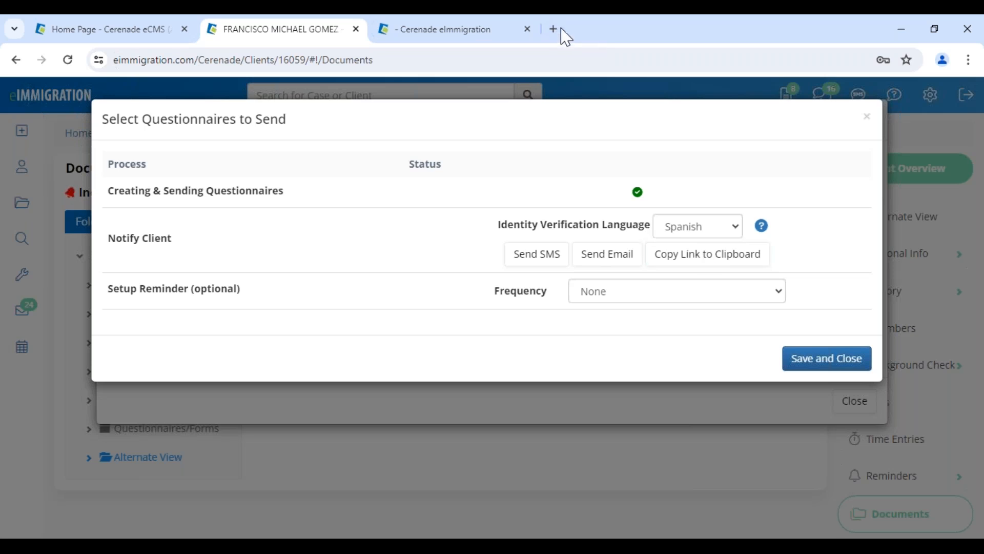
click(549, 260)
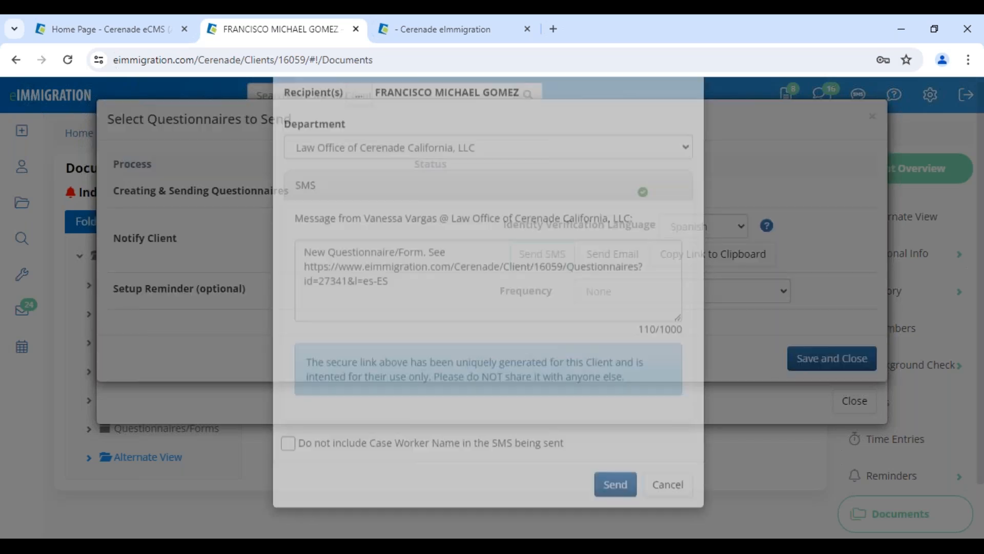
scroll(549, 344, down, 1)
click(612, 496)
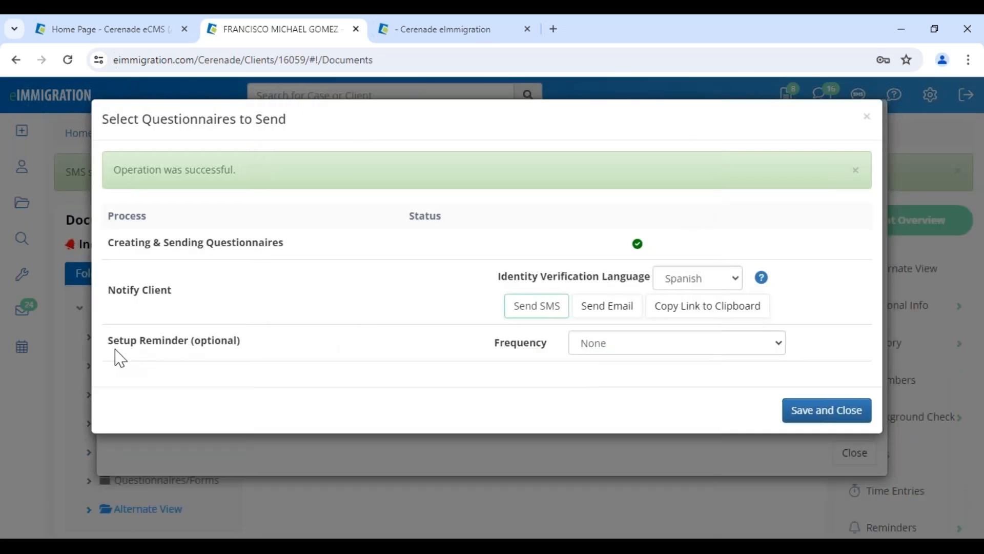
Set daily email-and-SMS reminders expiring 06/14/2024, save, and close the questionnaire window
drag(114, 356, 291, 371)
click(633, 344)
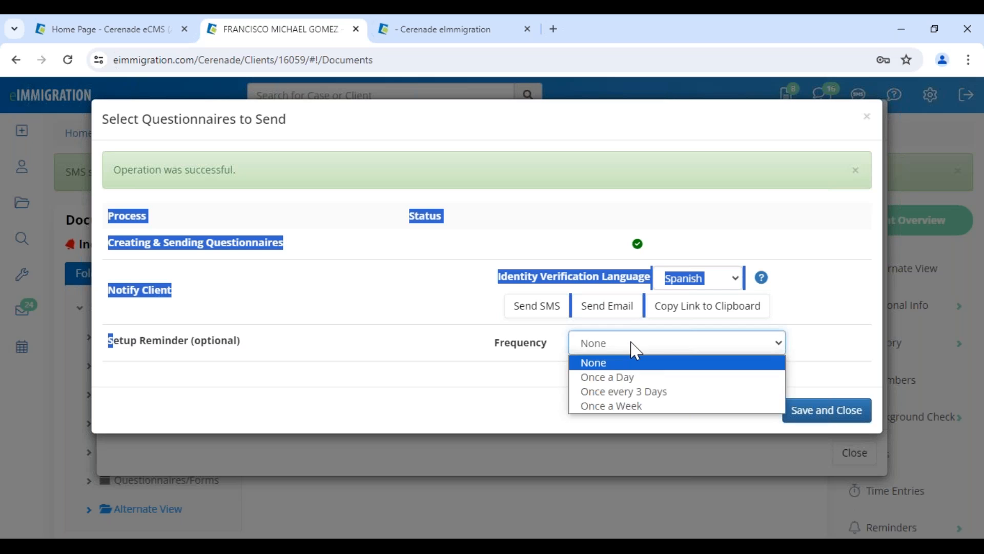
click(634, 376)
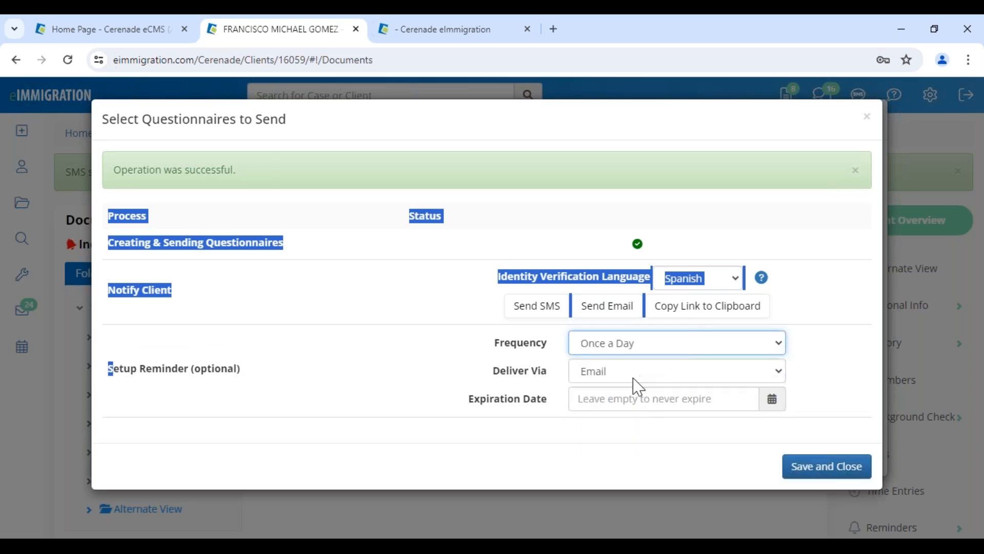
click(634, 378)
click(620, 418)
click(631, 402)
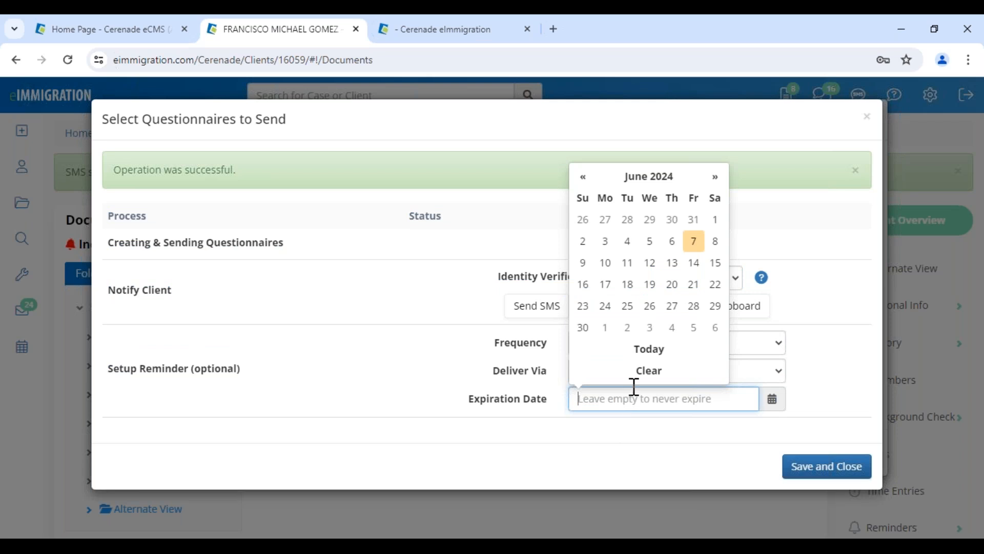
click(693, 262)
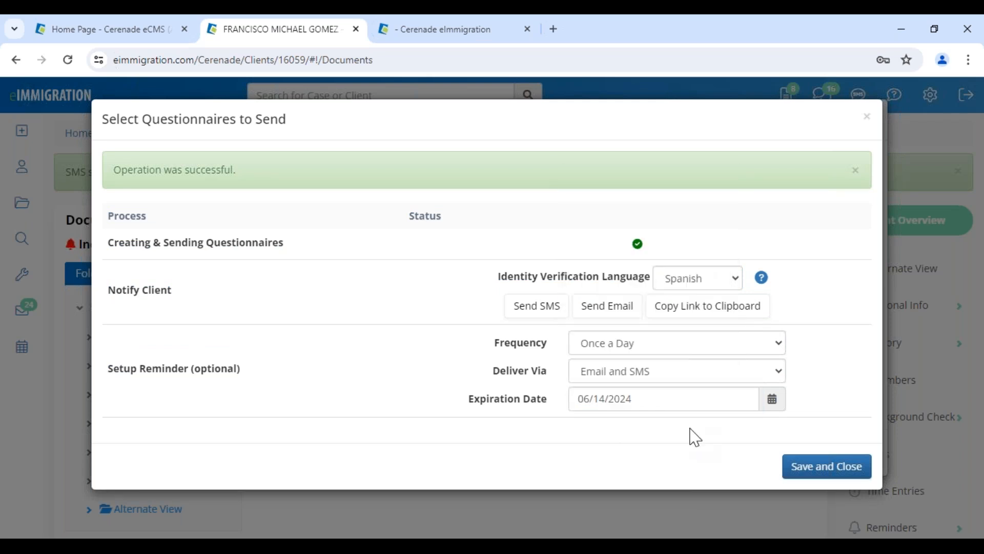
click(822, 467)
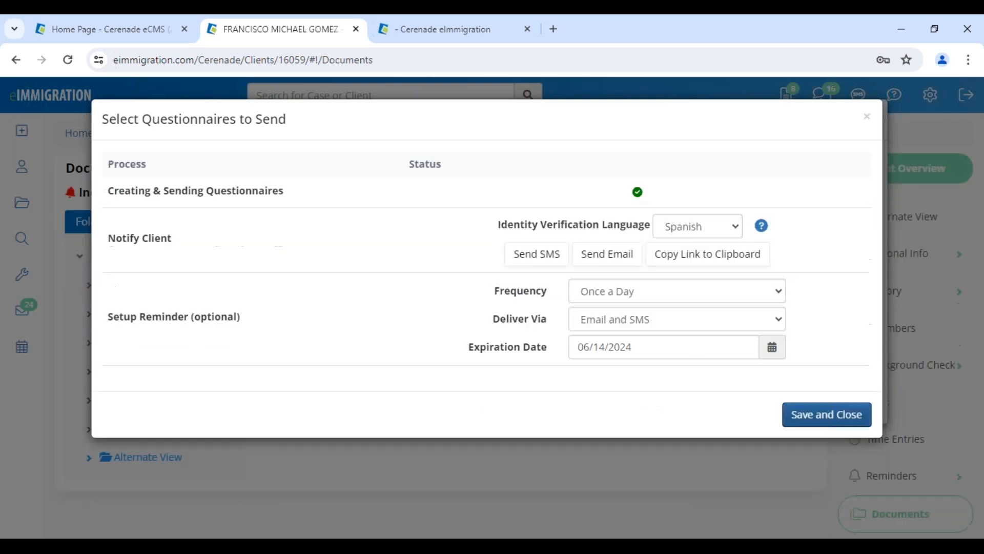
click(855, 453)
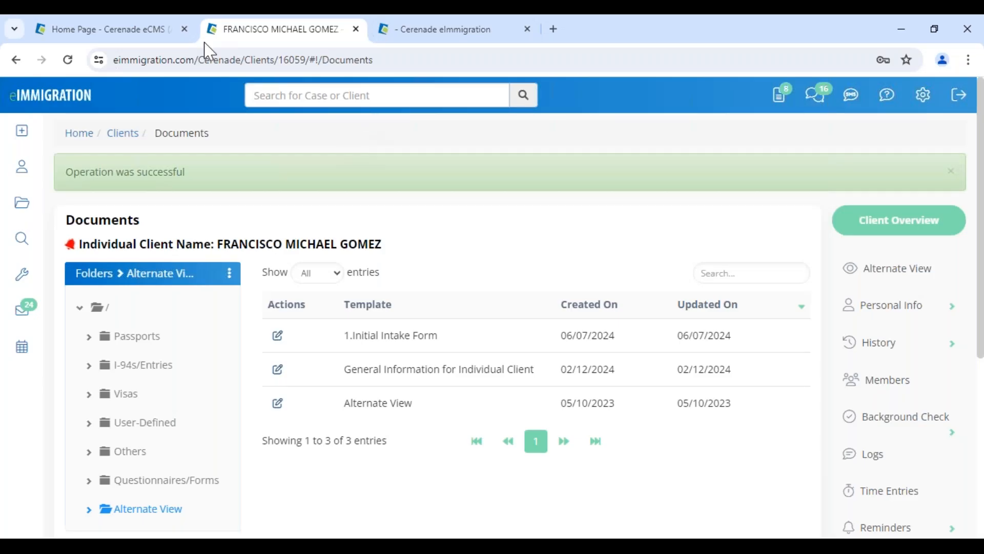
Switch to the eIMMIGRATION Administrator - Home page tab
click(126, 32)
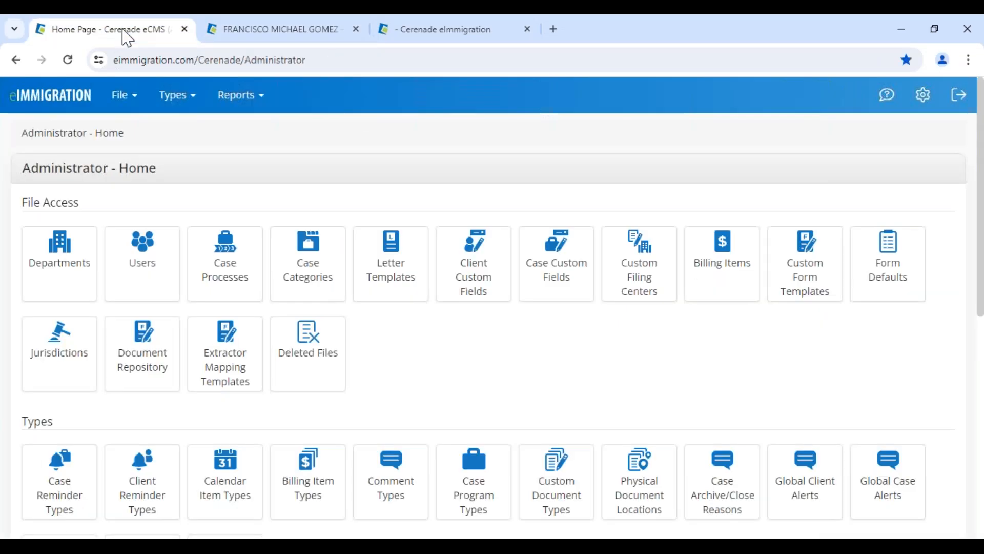
Open the I-485 entry in Form Defaults for editing and jump to page 13
triple_click(36, 171)
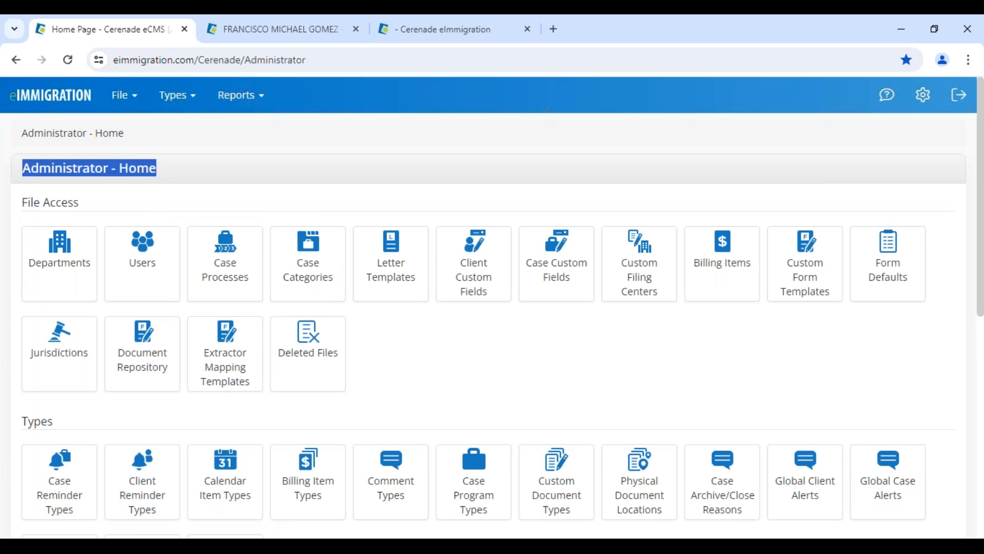
click(910, 372)
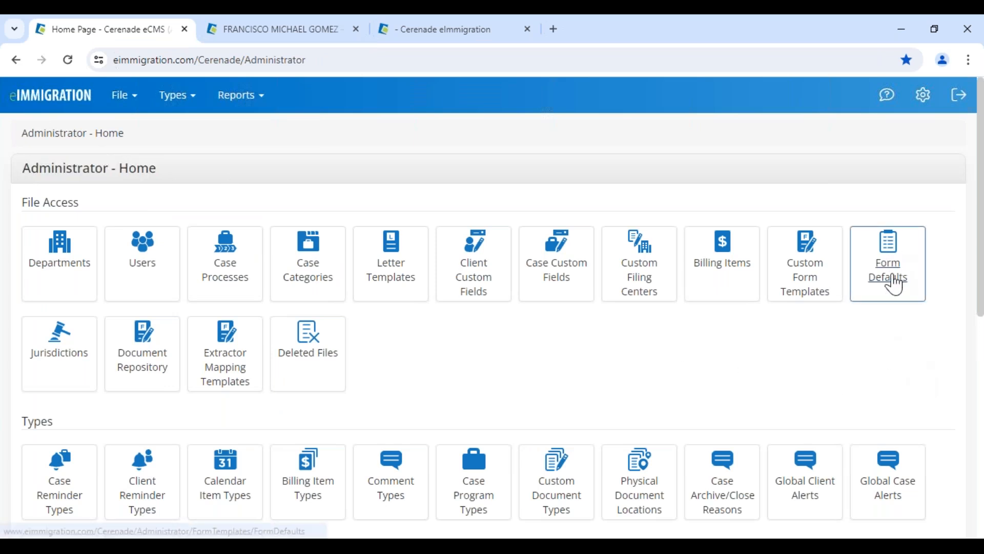
click(894, 281)
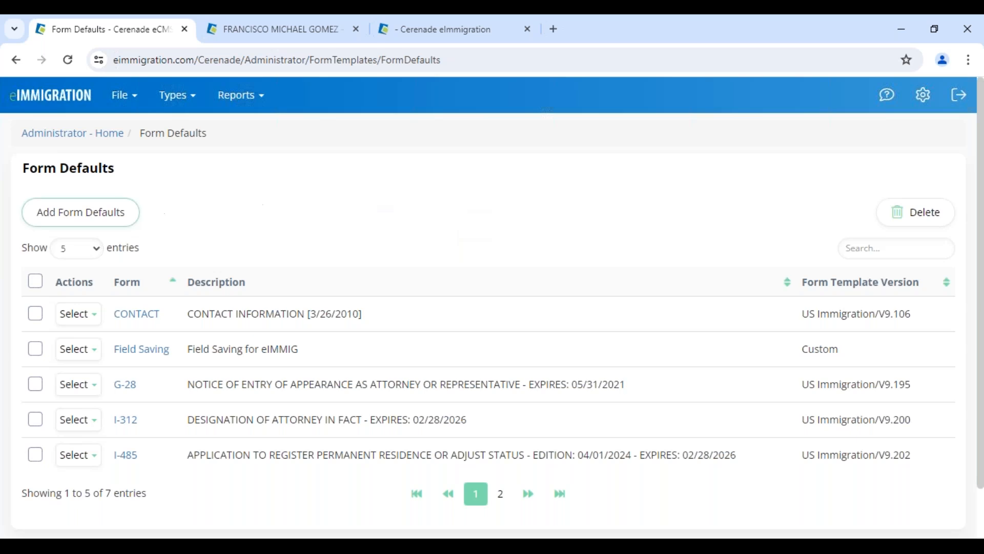
click(78, 385)
click(103, 430)
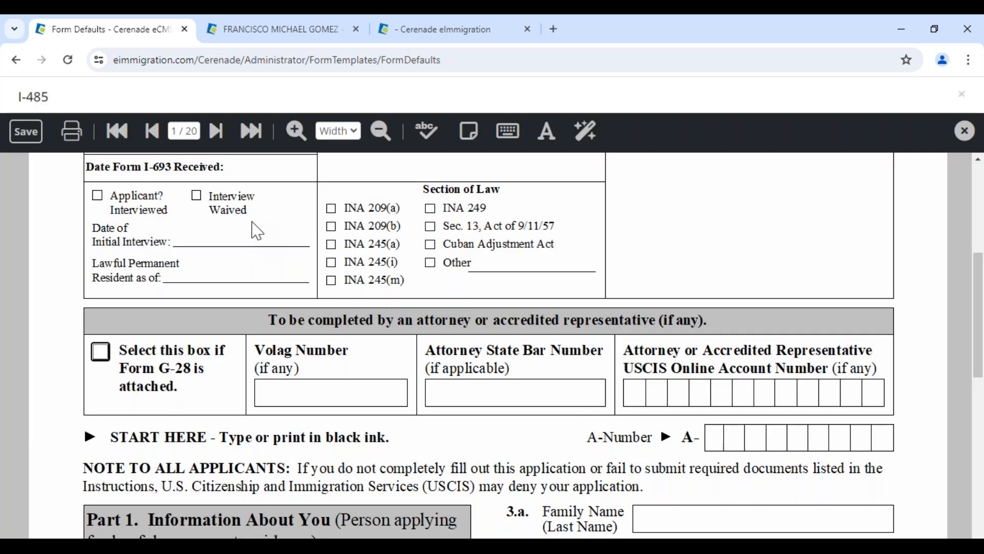
click(181, 125)
text(13)
key(Return)
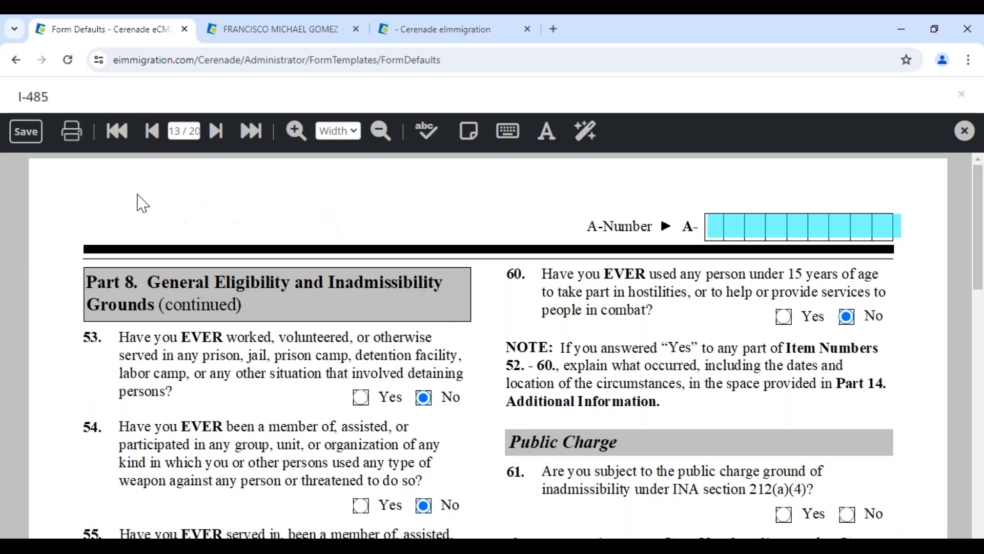
Default question 59 to No and save the I-485 defaults
drag(19, 93, 87, 103)
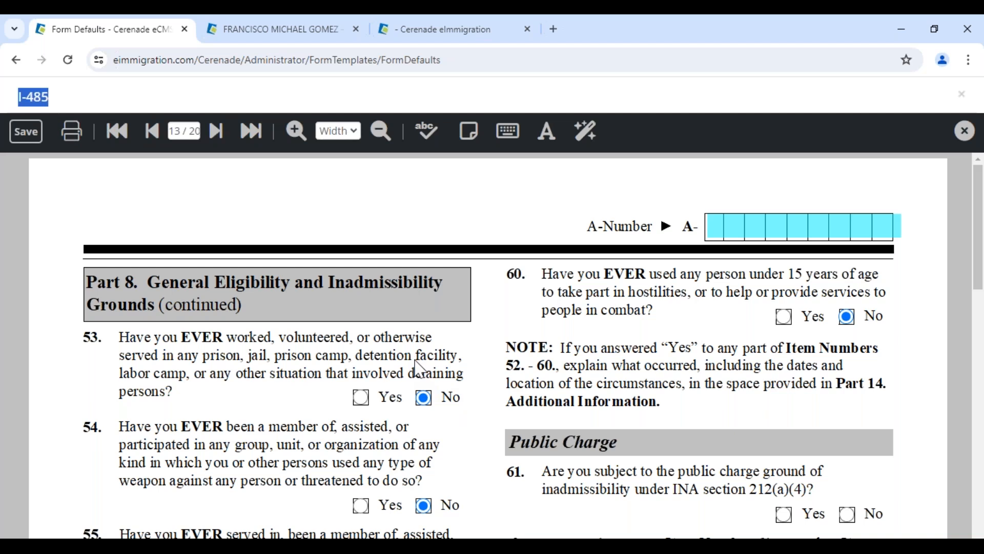
scroll(419, 368, down, 5)
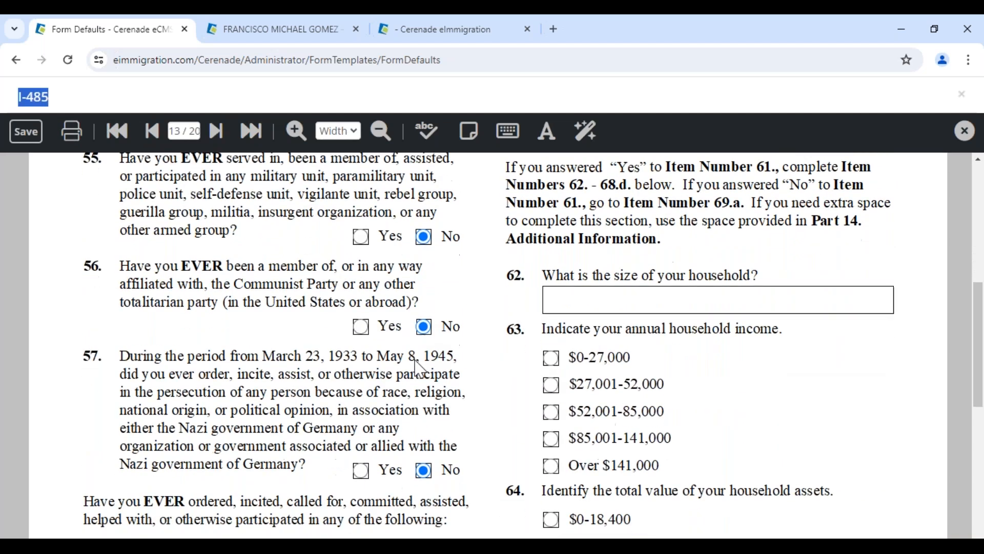
scroll(419, 368, down, 5)
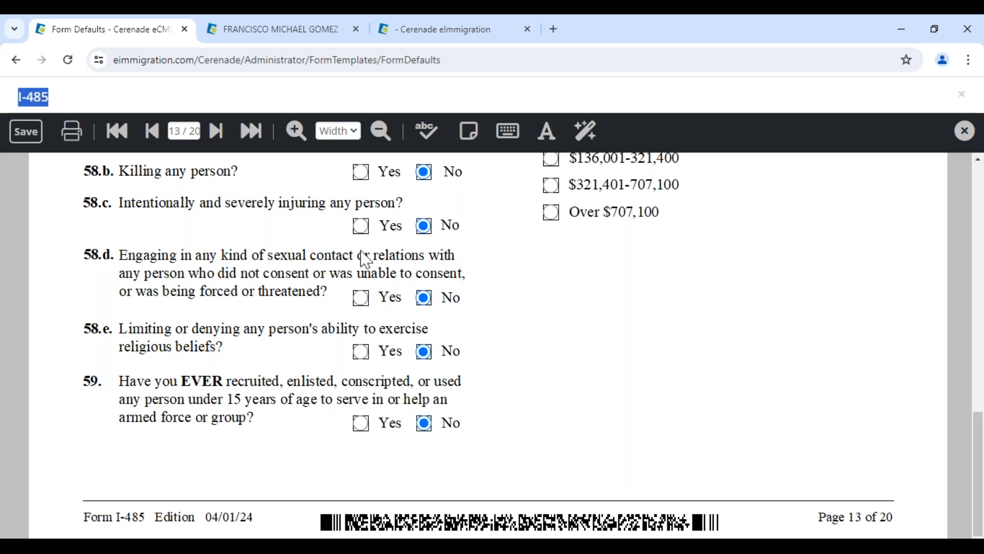
click(360, 423)
click(408, 425)
click(424, 424)
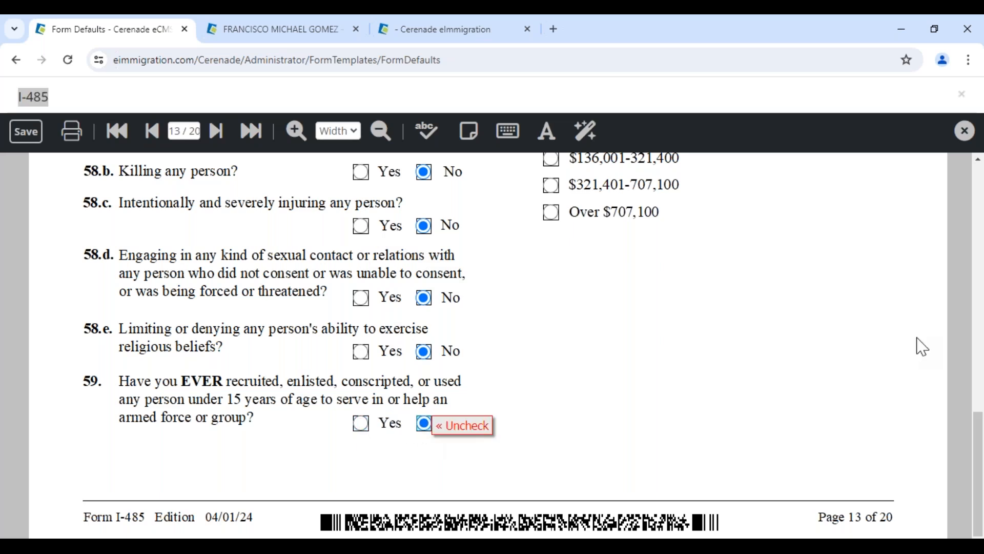
click(965, 131)
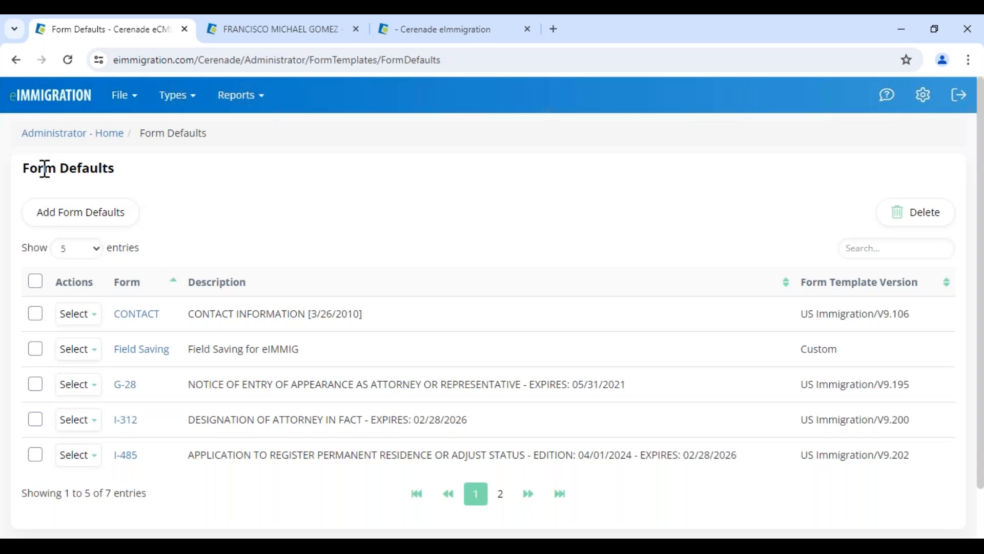
drag(23, 168, 152, 172)
click(25, 136)
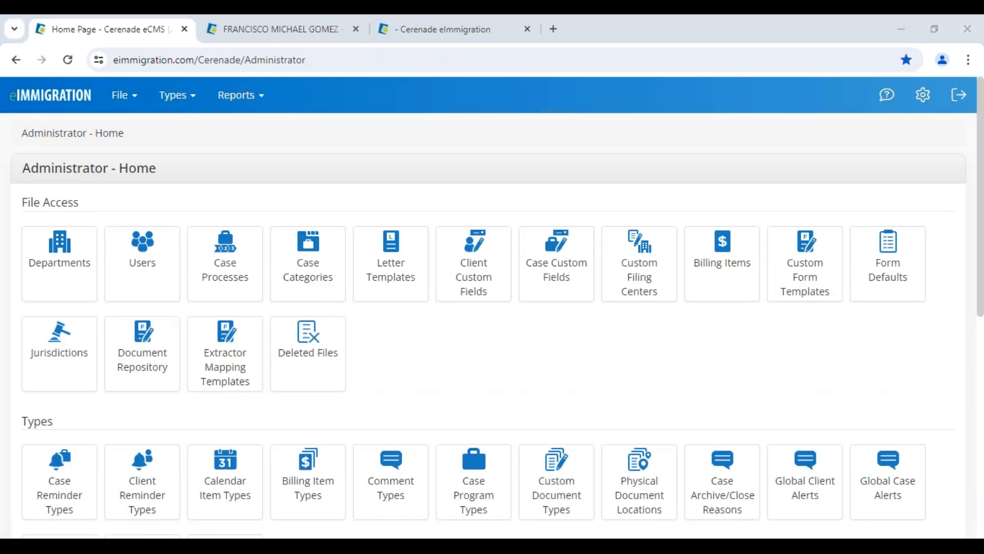
key(alt+Tab)
drag(16, 171, 188, 161)
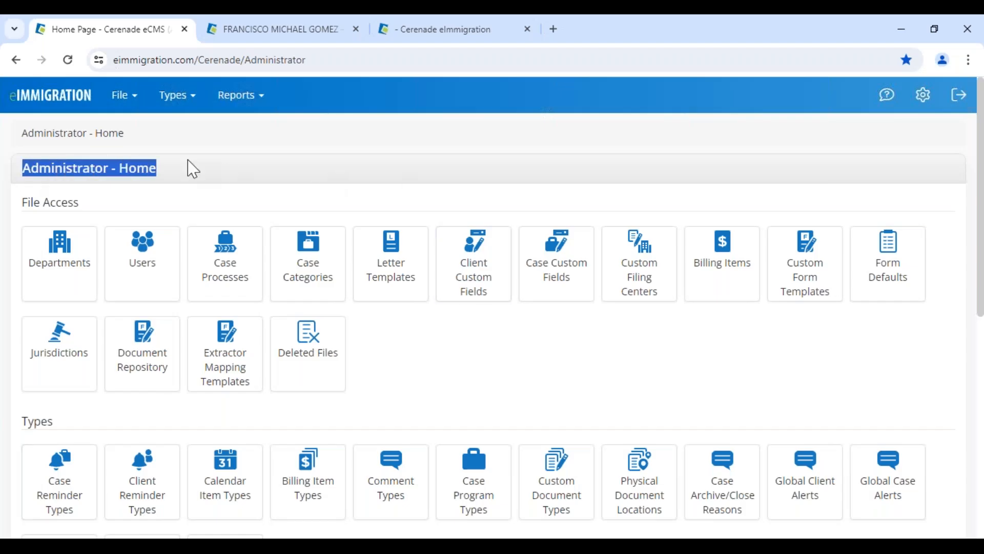
click(894, 271)
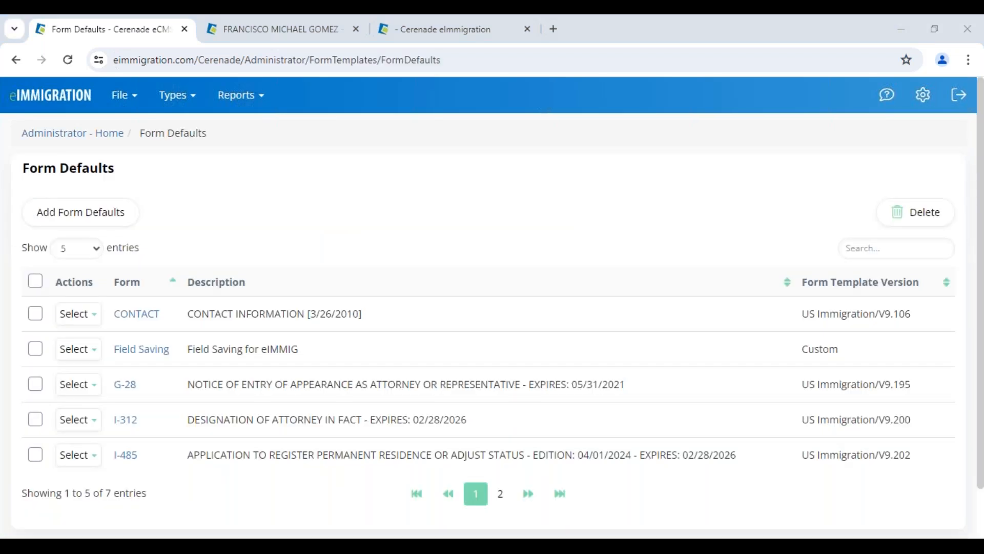
Add new form defaults for the N-400 and jump to page 10
click(67, 219)
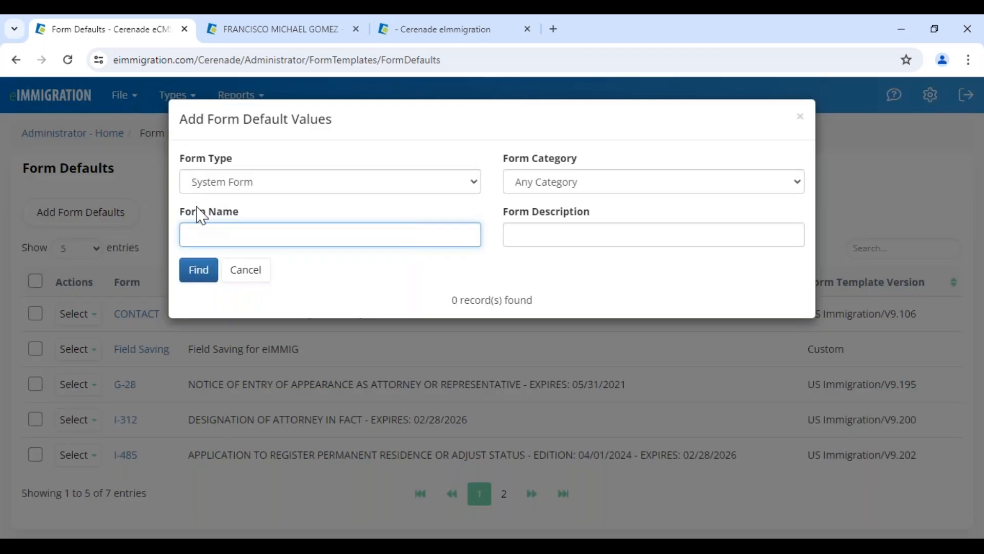
text(400)
click(203, 277)
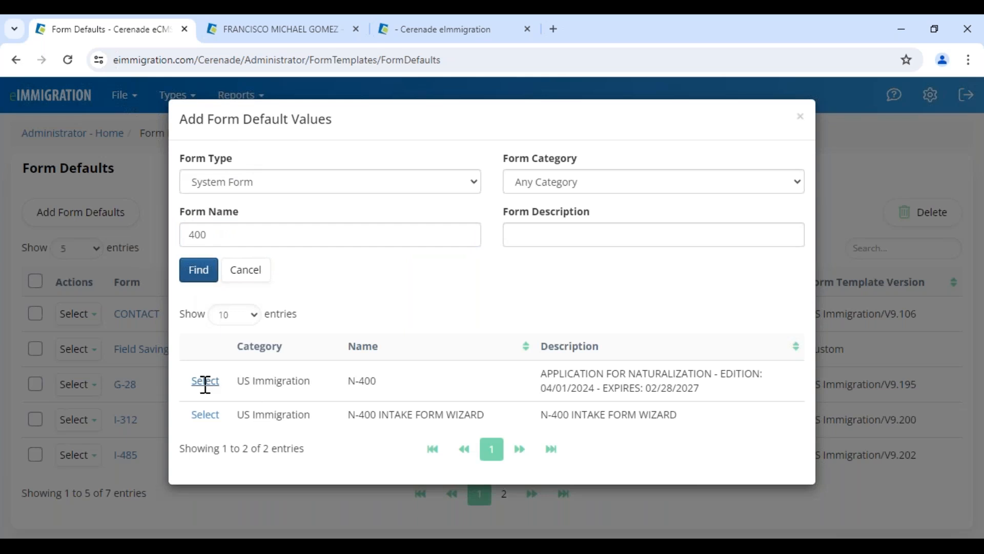
click(201, 380)
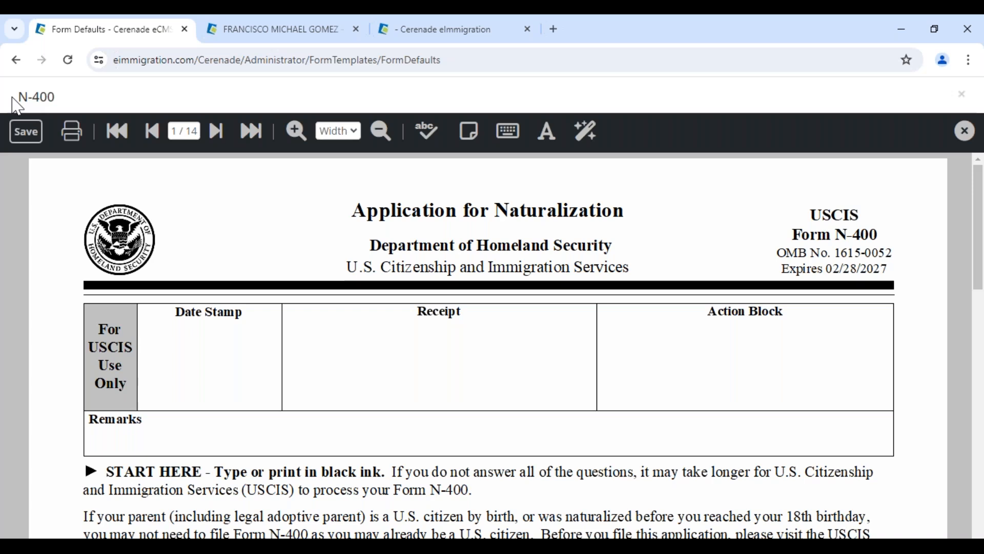
drag(17, 105, 64, 100)
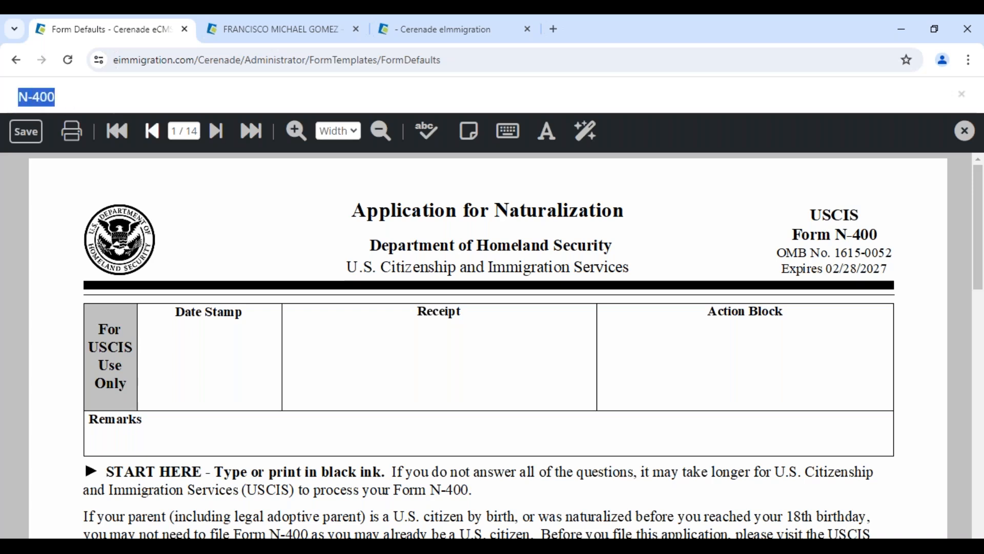
scroll(305, 230, down, 3)
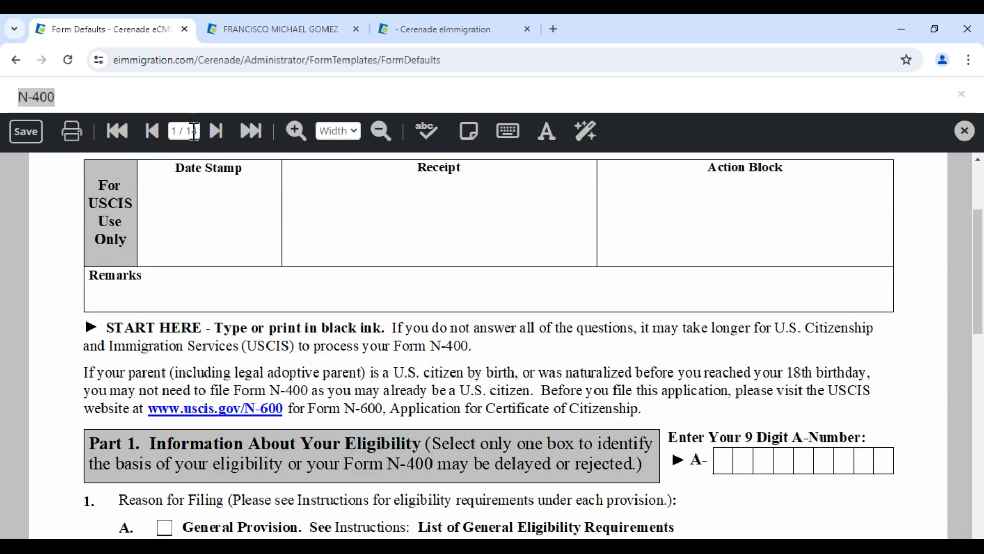
text(10)
key(Return)
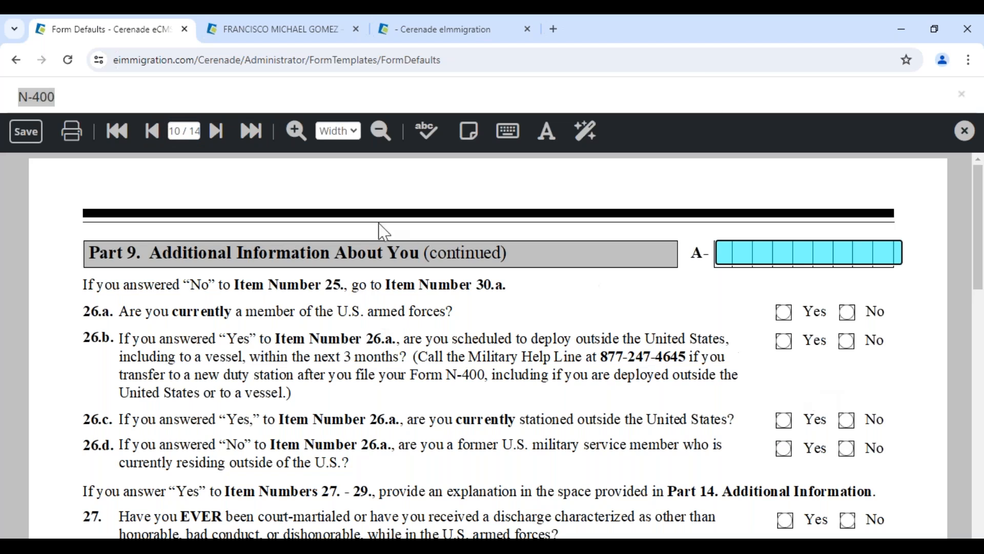
On page 9, default questions 17.a through 17.h, 18 and 19 to No
click(217, 132)
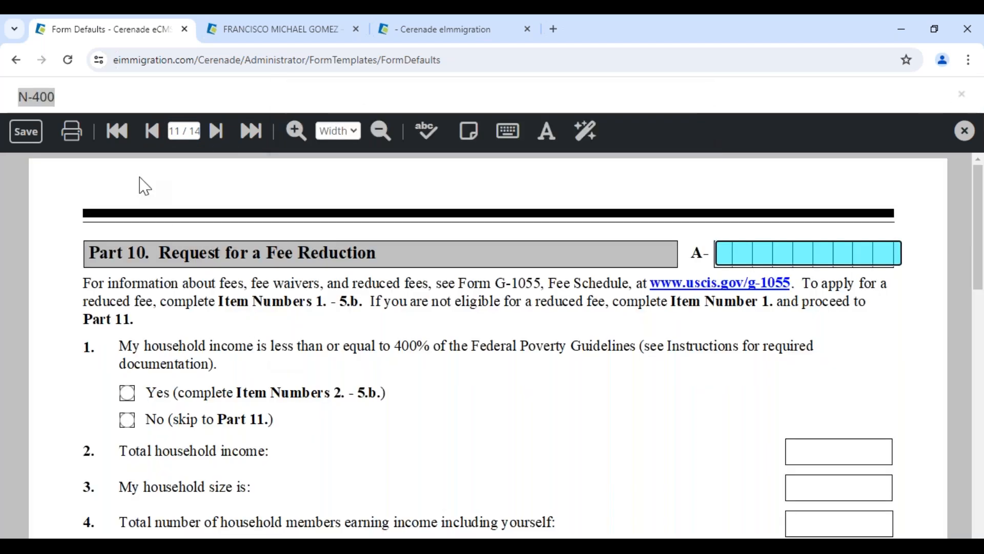
click(151, 132)
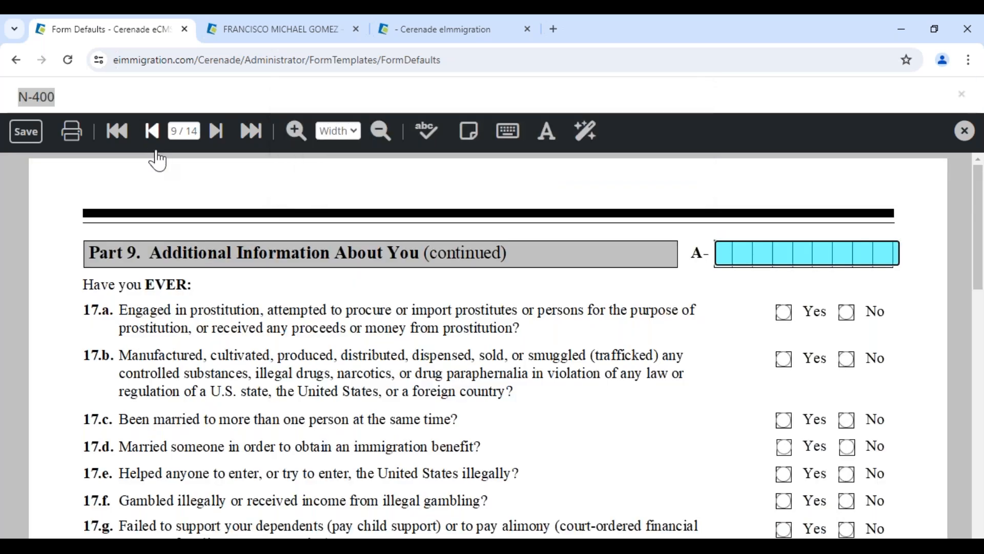
scroll(328, 353, down, 3)
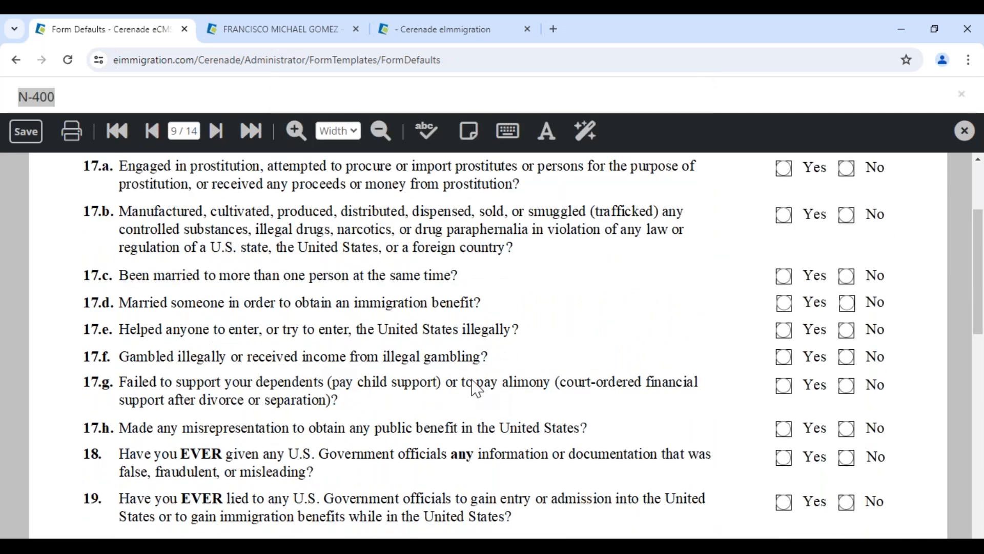
scroll(854, 244, up, 3)
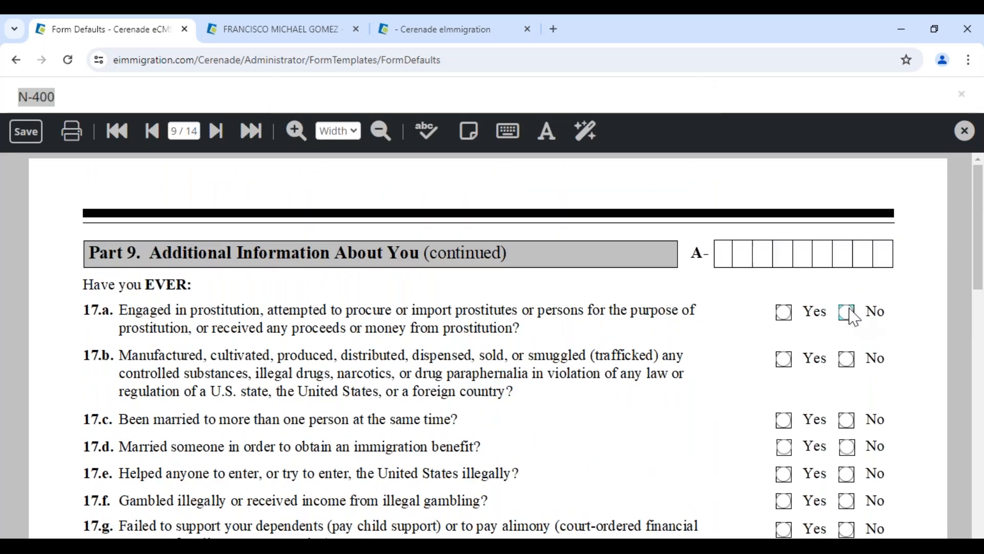
click(848, 308)
click(849, 355)
scroll(855, 365, down, 3)
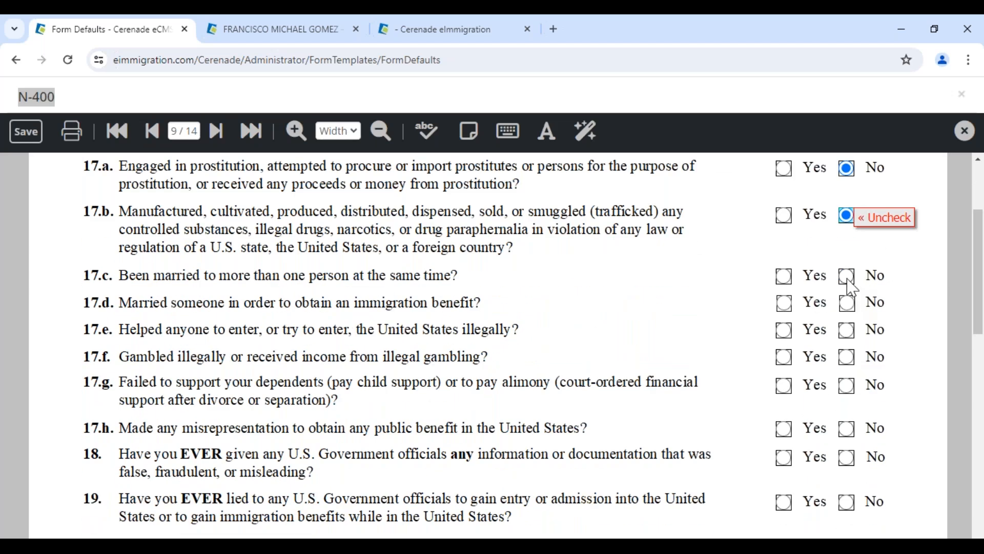
click(848, 277)
click(848, 304)
click(851, 331)
click(848, 358)
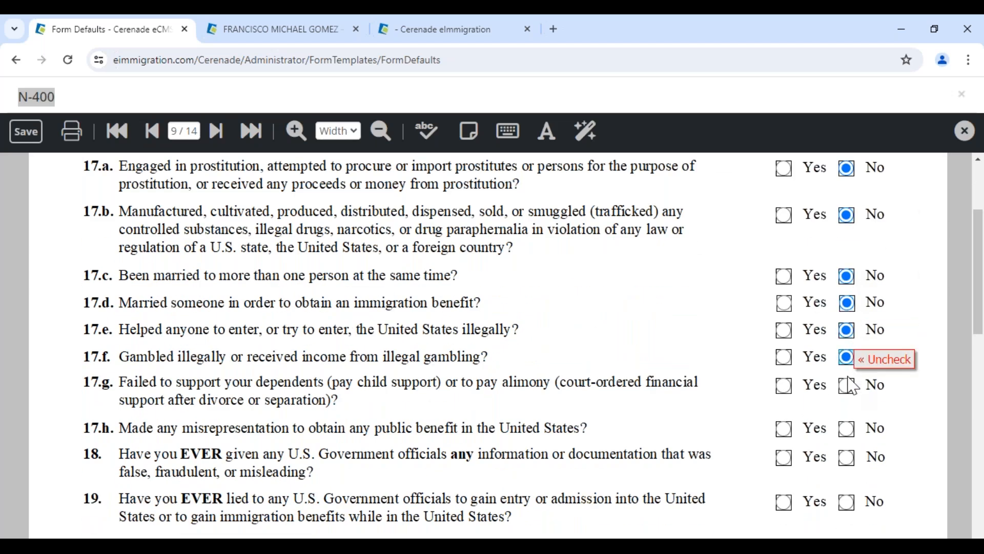
click(849, 386)
click(848, 428)
click(847, 458)
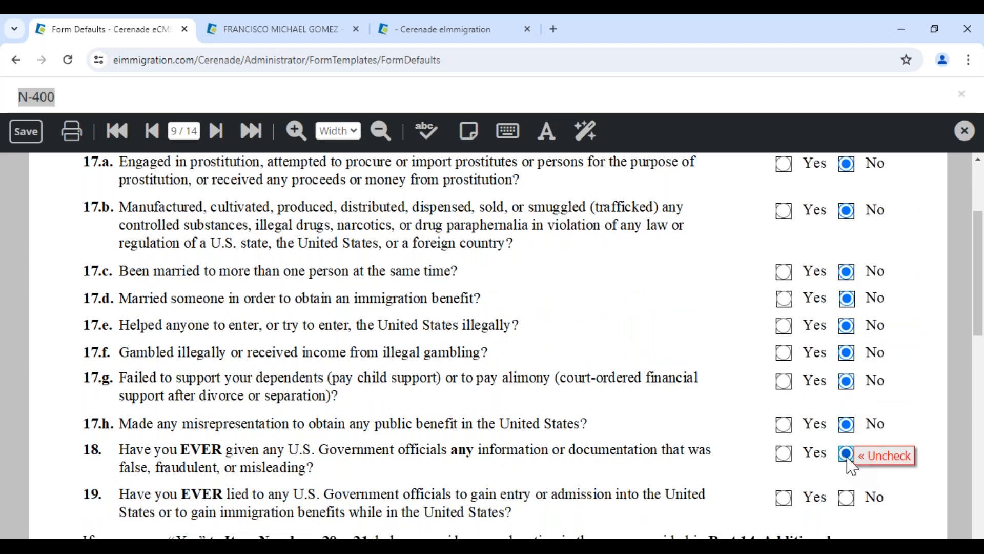
scroll(849, 462, down, 3)
click(847, 359)
Default items 20 and 21 to No, save, close, and return to the client's tab
click(847, 464)
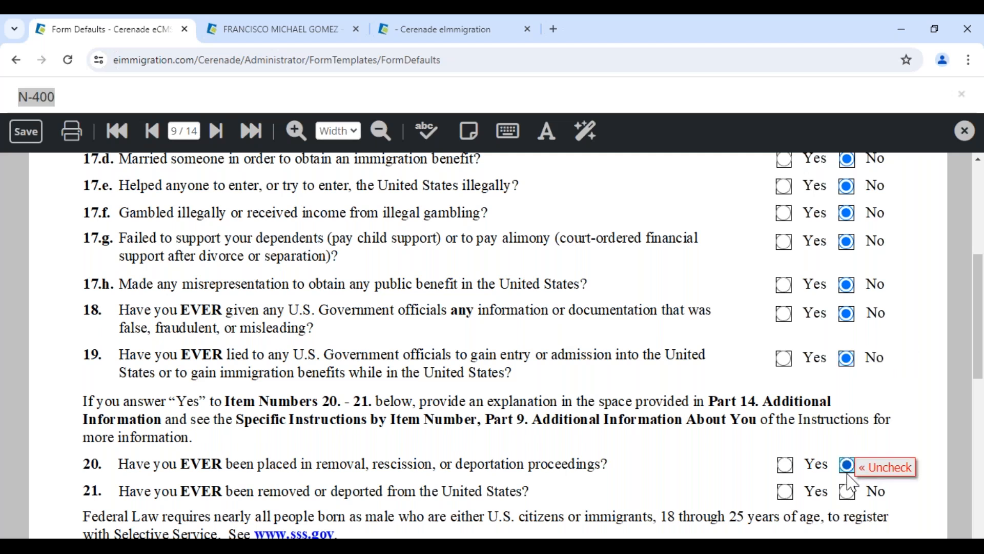
click(848, 492)
click(30, 137)
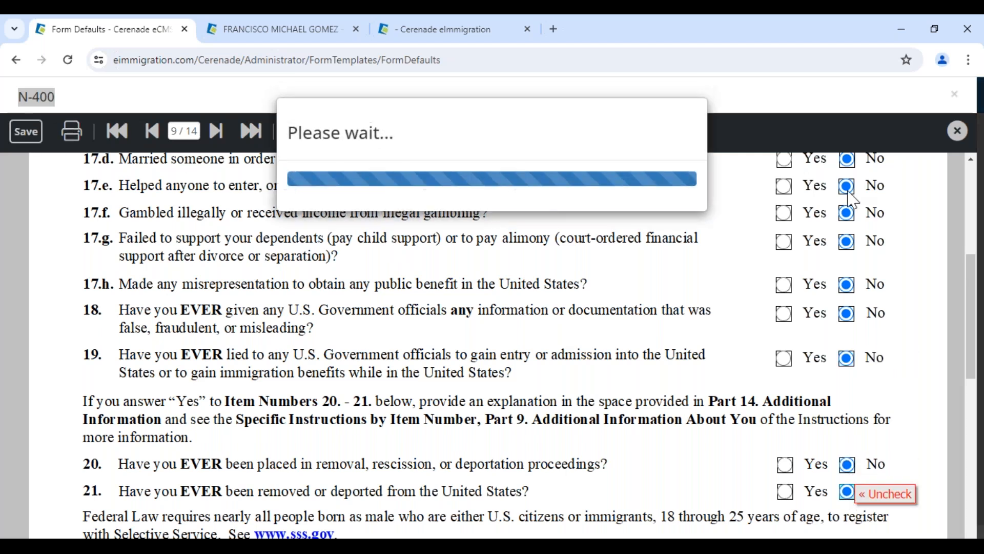
click(965, 132)
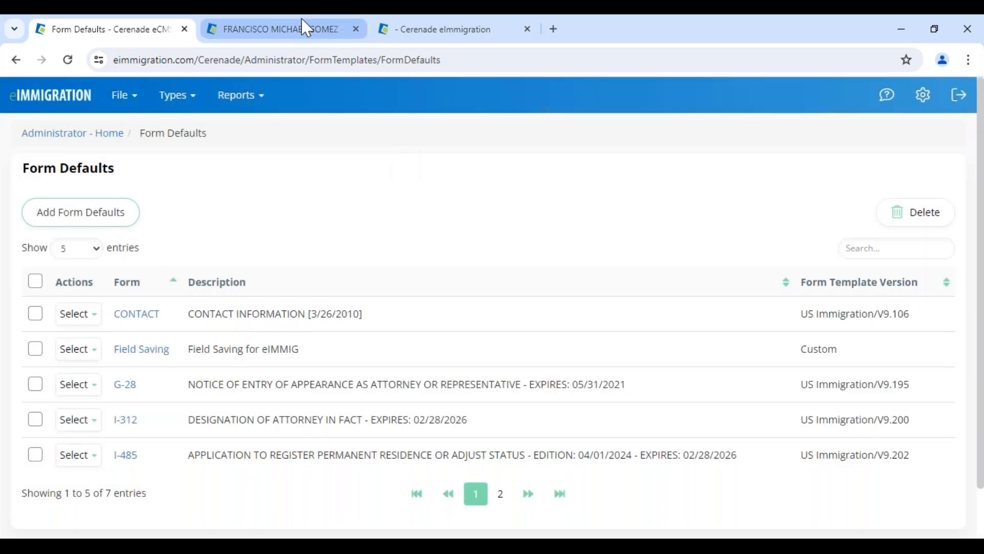
click(306, 28)
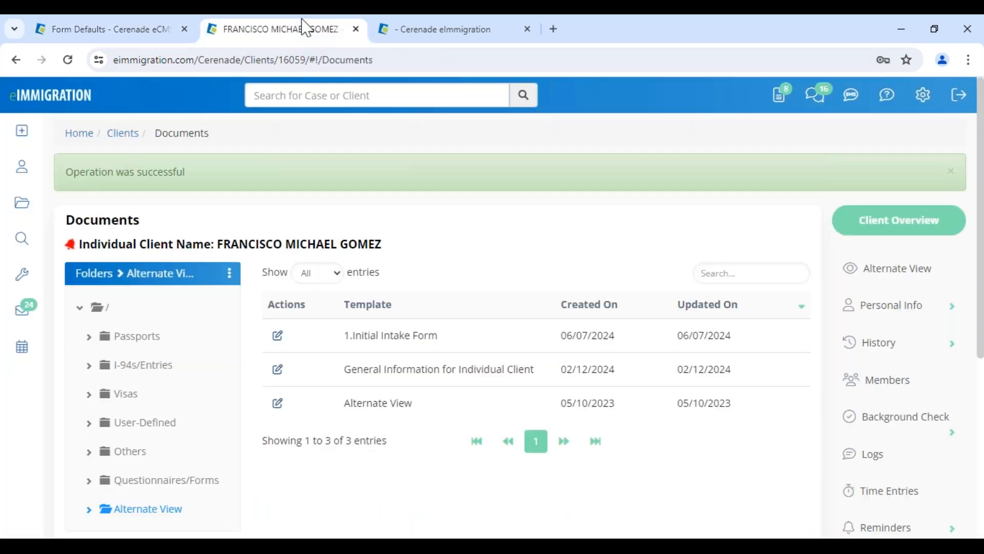
Open the forms list of the client's family-based case
scroll(881, 461, down, 5)
click(871, 352)
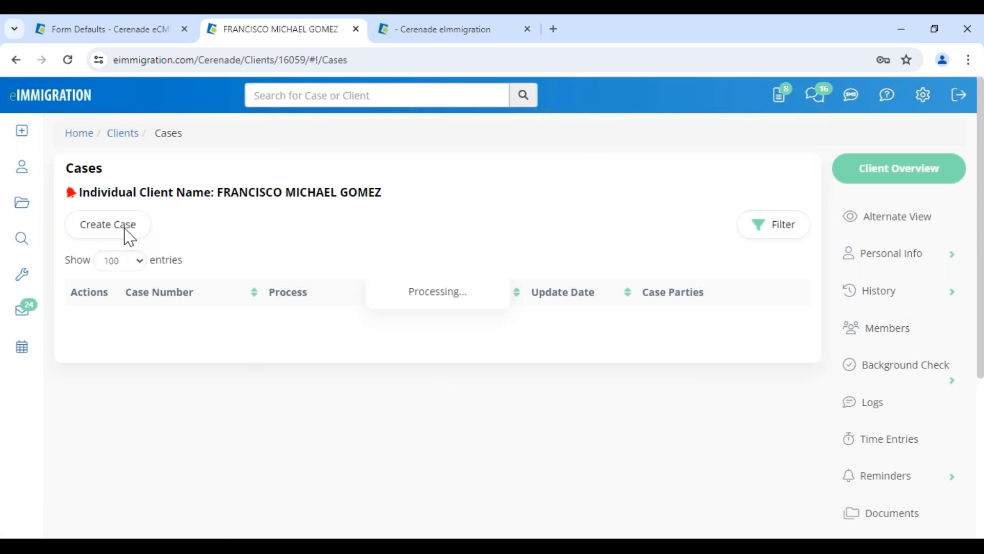
click(229, 348)
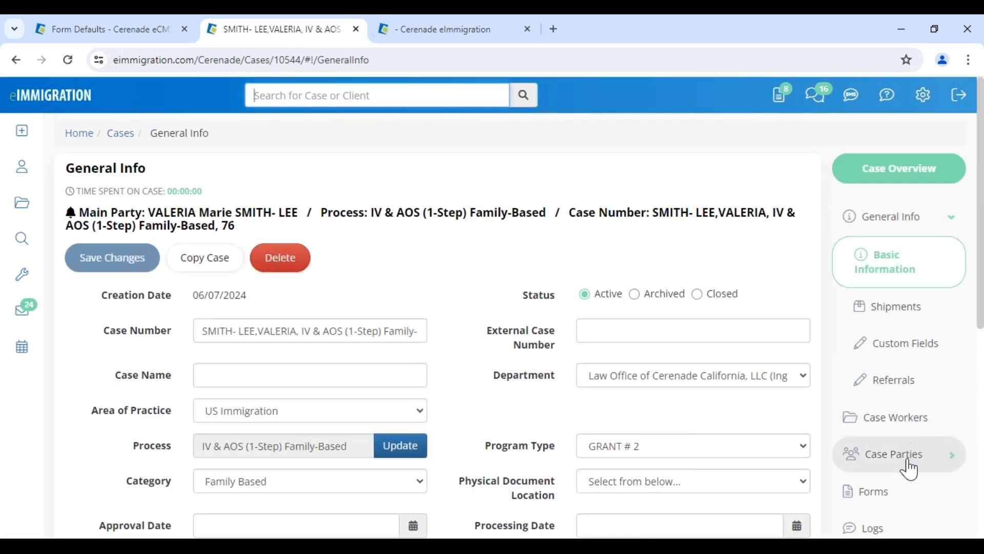
click(868, 491)
Search for 400, add the N-400 to the case, and open it
click(96, 339)
click(110, 364)
text(400)
click(199, 270)
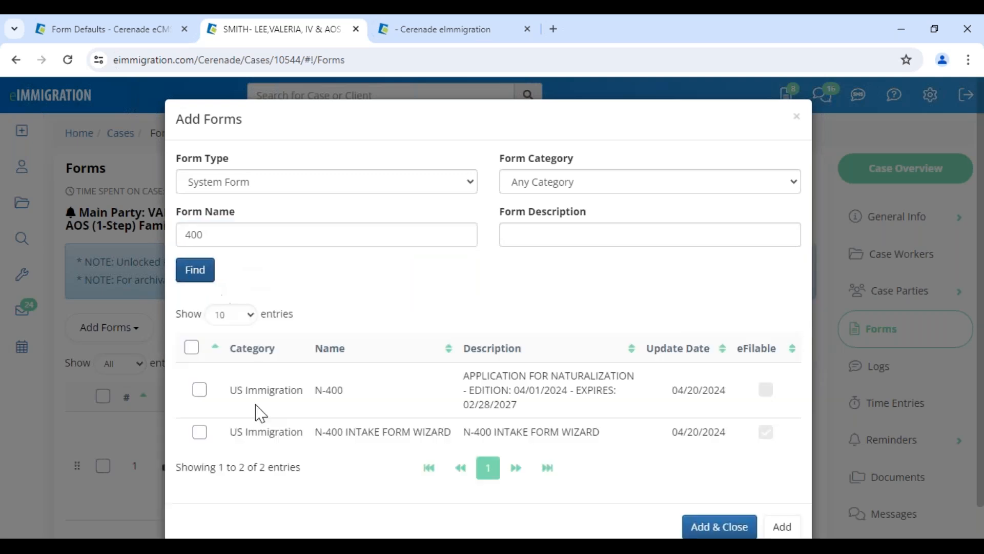
click(199, 389)
click(704, 526)
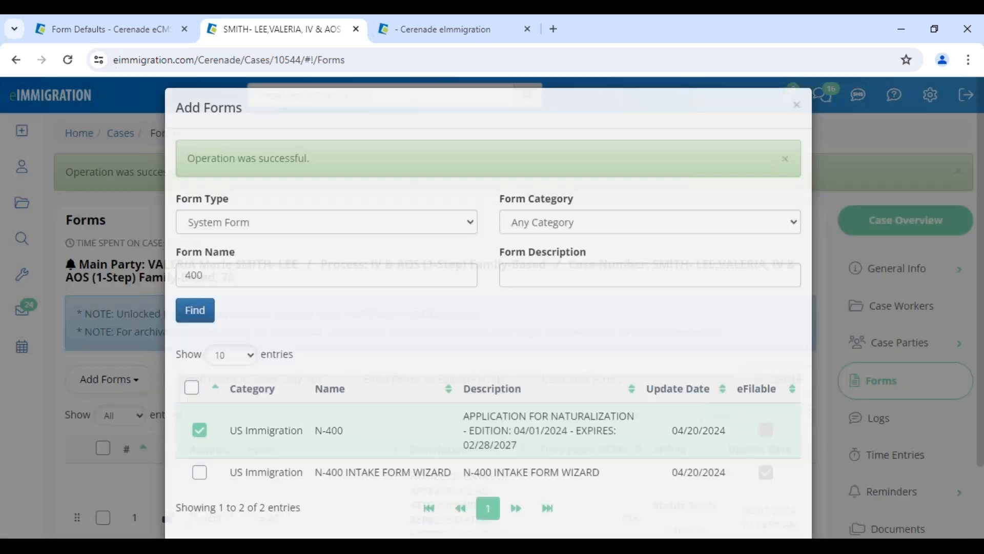
scroll(316, 460, down, 10)
scroll(317, 460, down, 10)
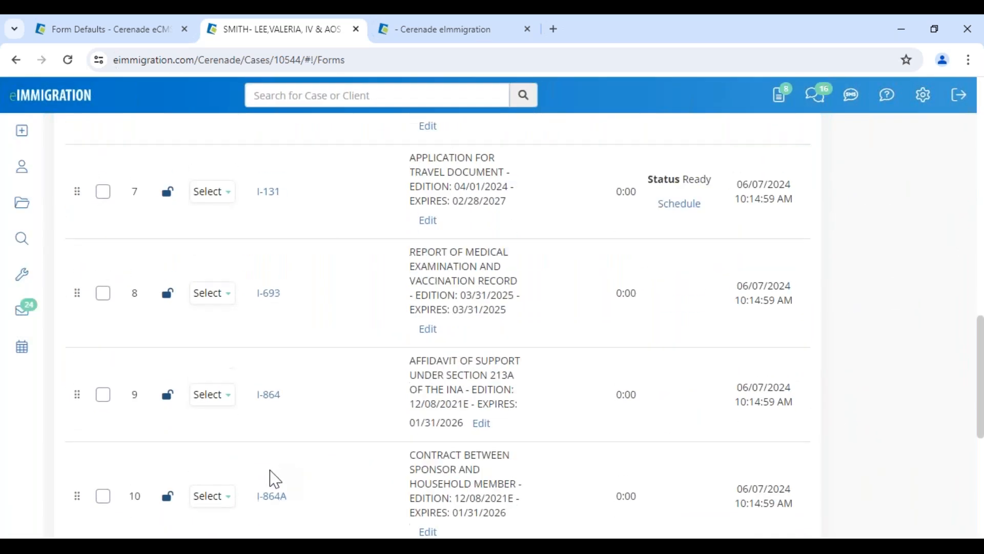
click(277, 321)
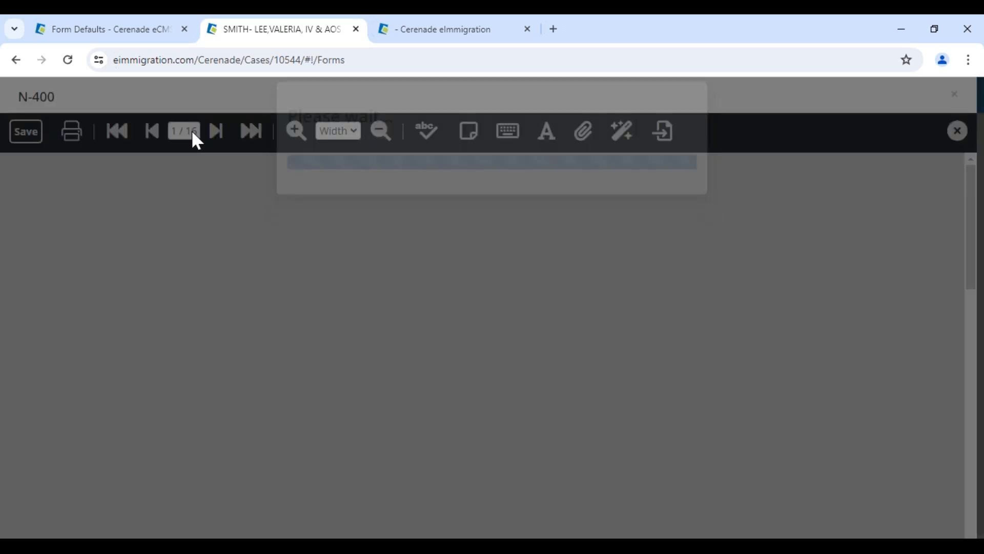
On page 9 of the case's N-400, answer Yes to 17.h and save the form
text(10)
key(Return)
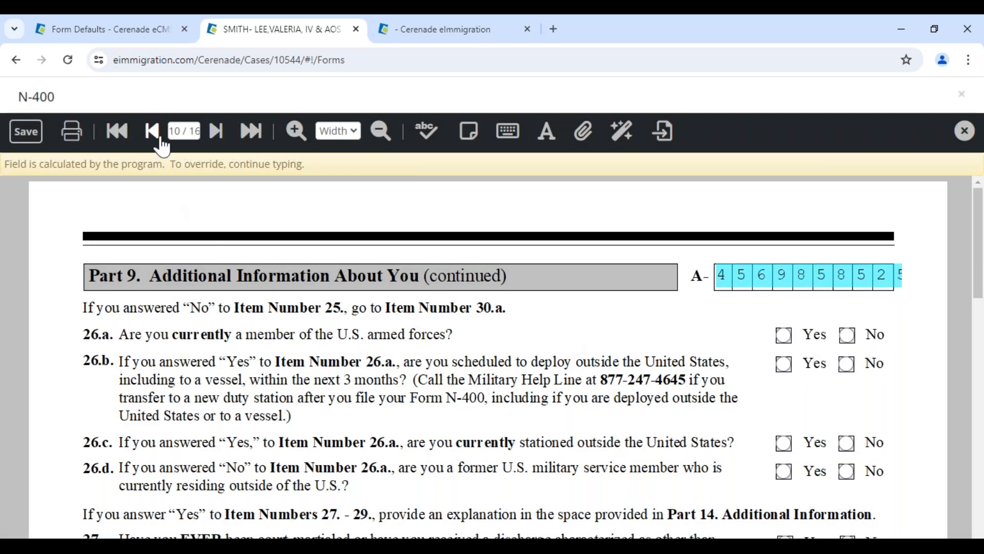
click(154, 136)
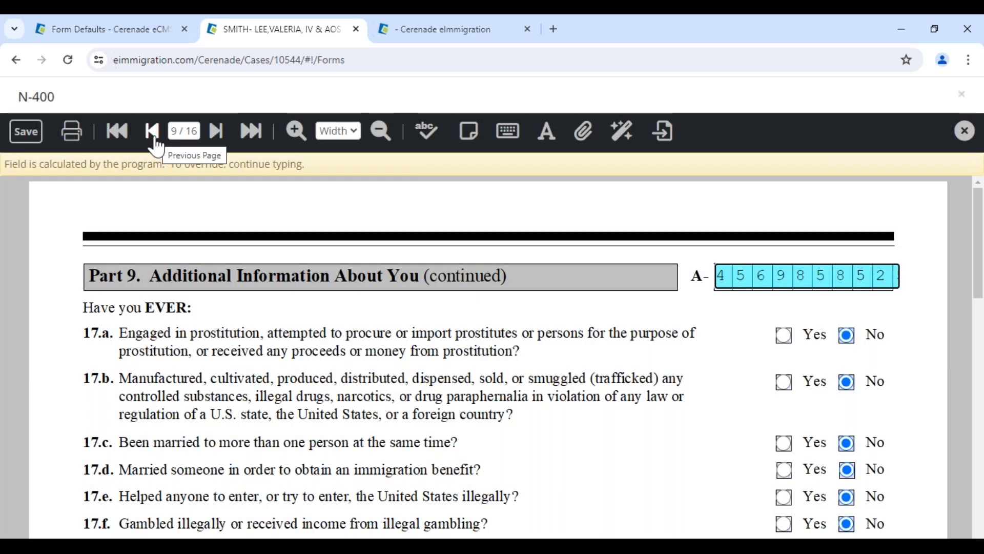
scroll(807, 338, down, 5)
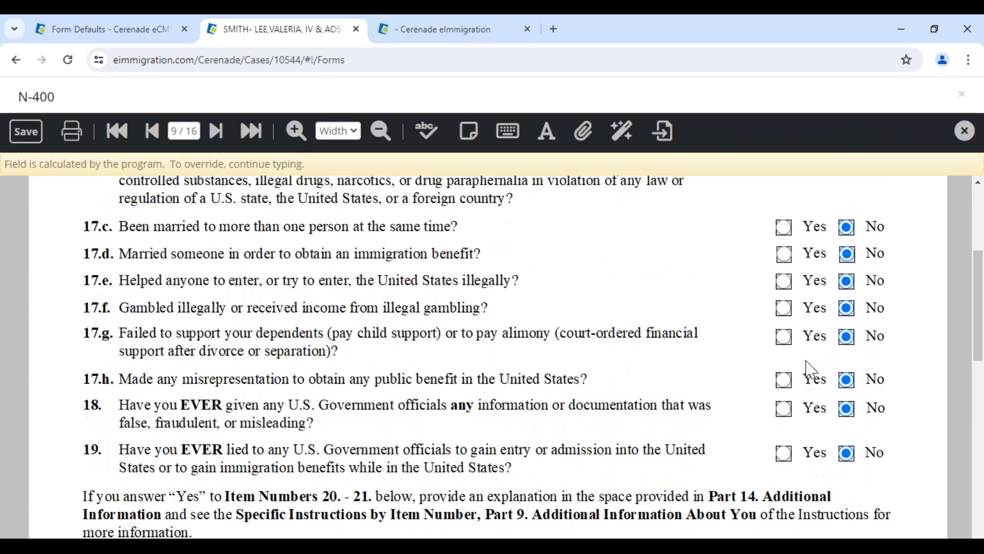
scroll(811, 370, down, 7)
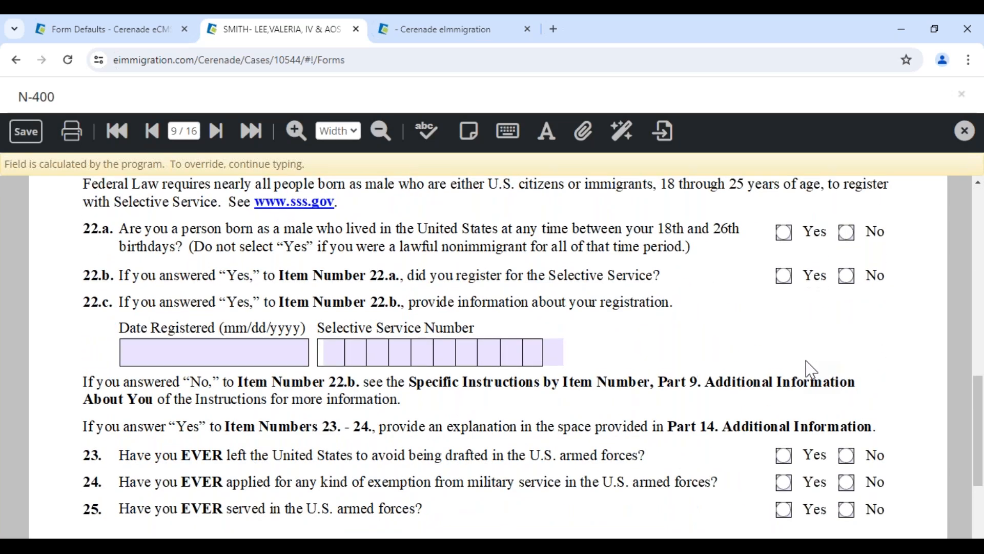
scroll(809, 369, up, 7)
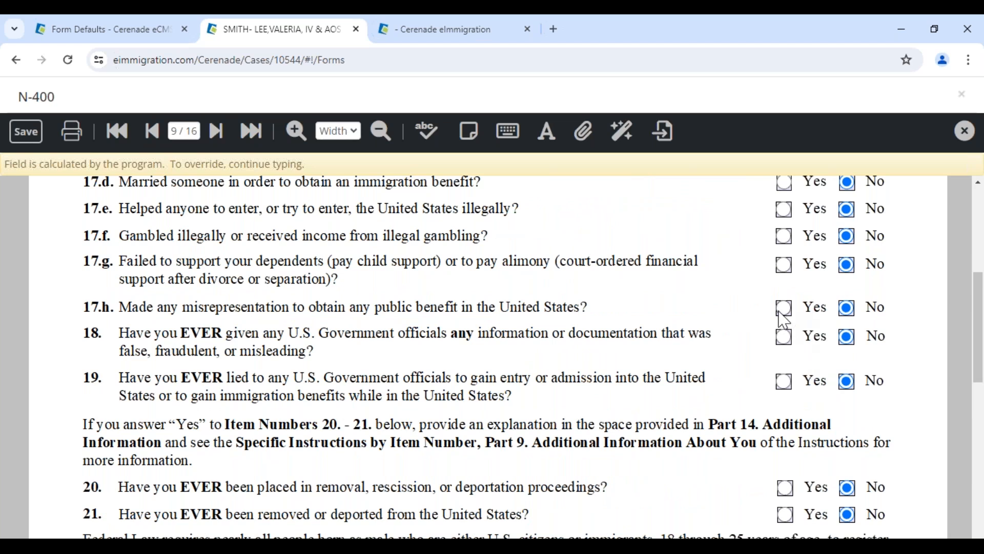
click(783, 308)
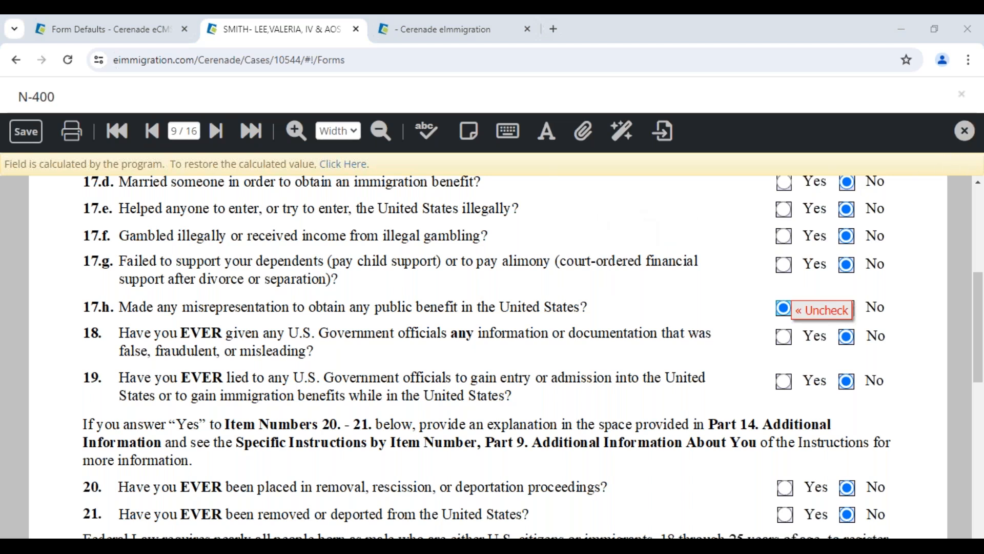
click(26, 131)
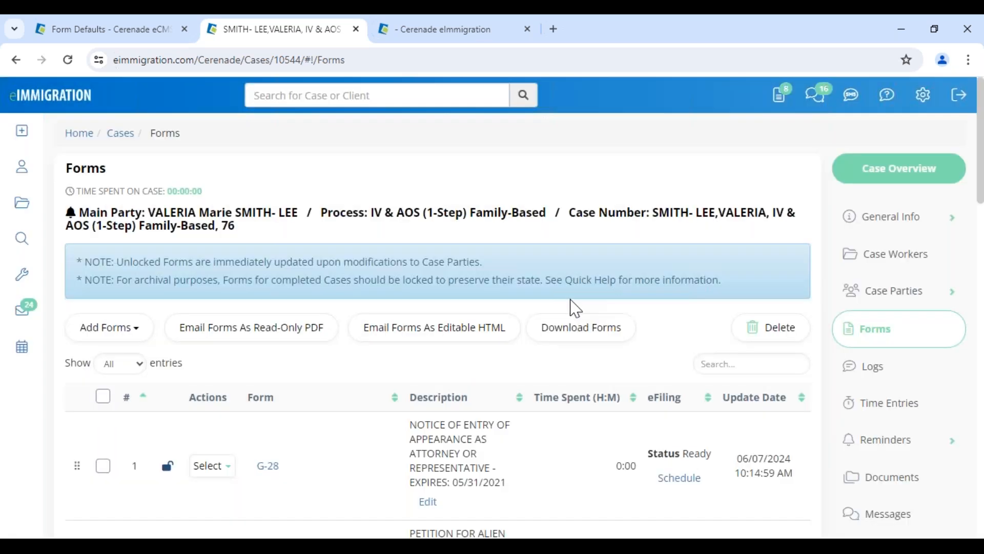
scroll(310, 391, down, 20)
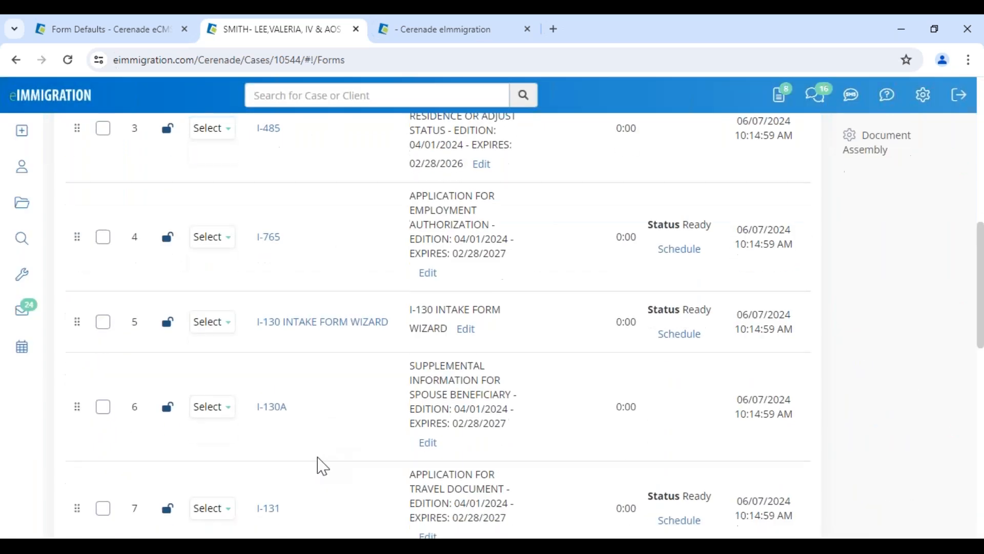
click(122, 29)
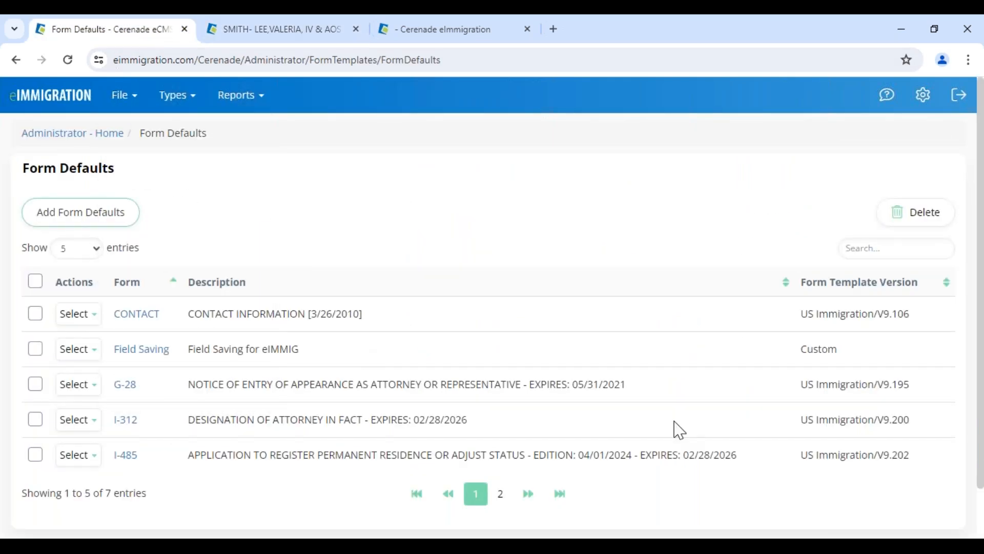
Open the case's main party client profile from the case's forms tab
click(500, 493)
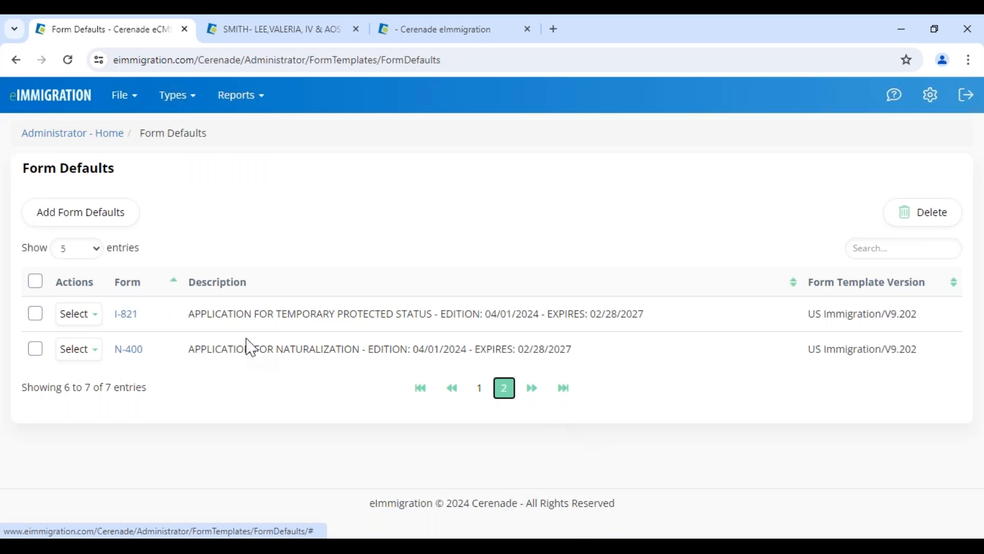
click(31, 142)
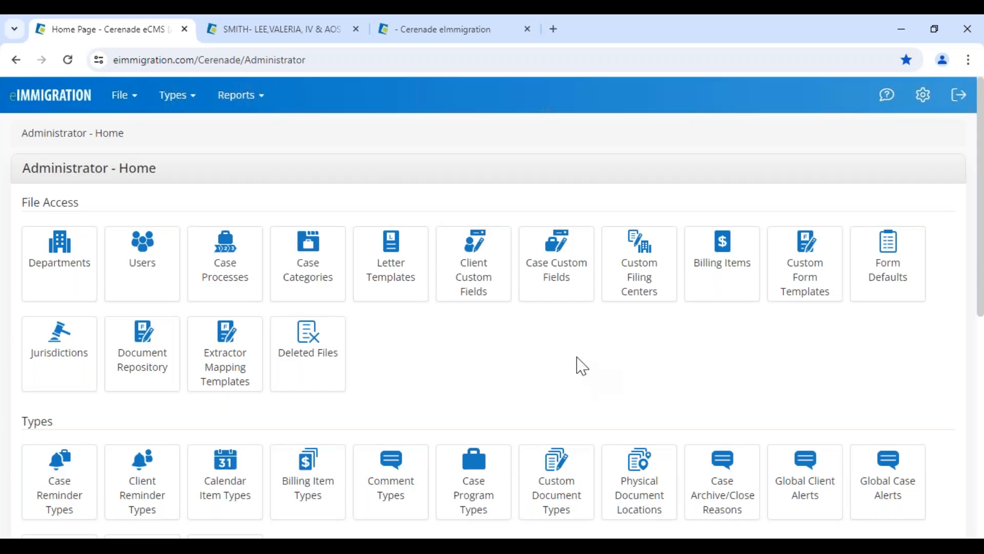
click(306, 35)
scroll(314, 336, up, 15)
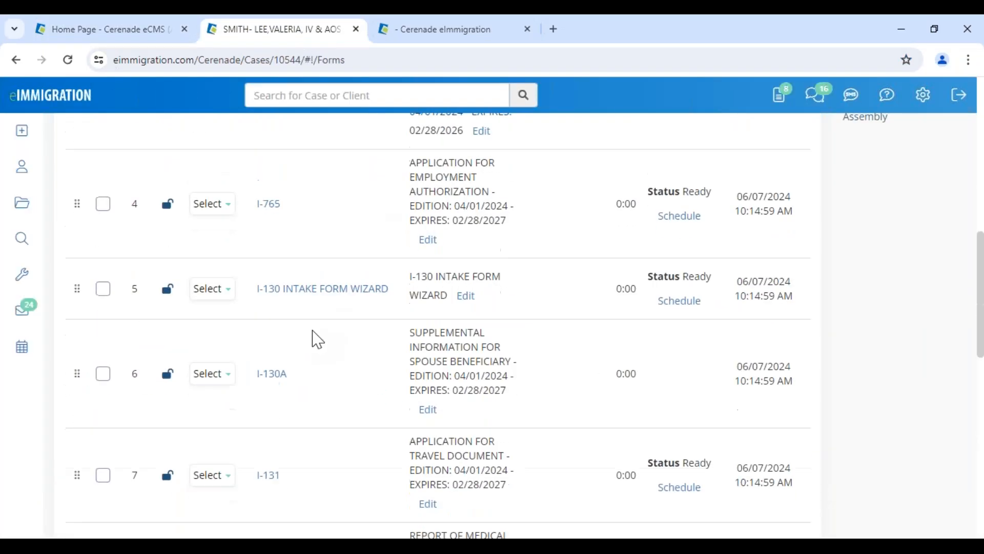
click(230, 213)
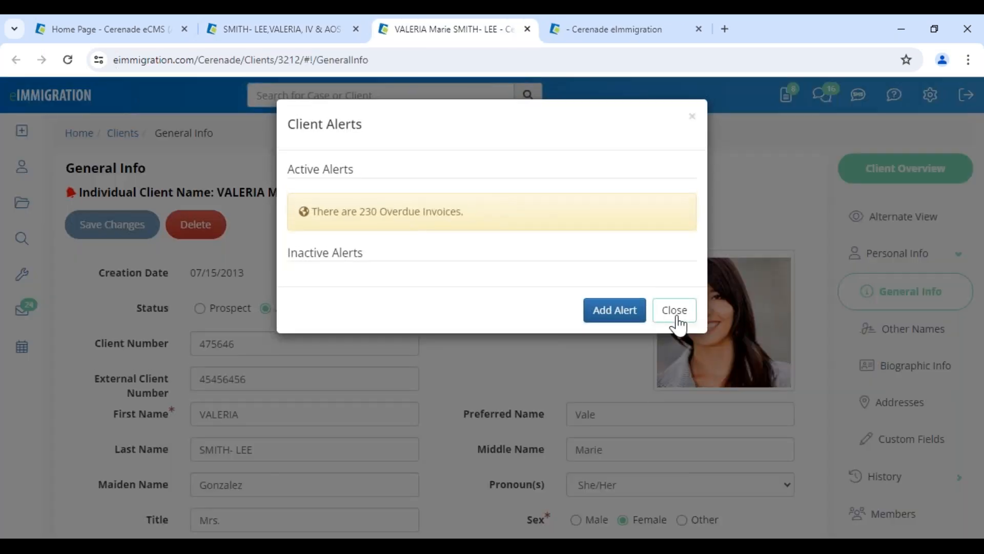
Dismiss the client alerts and review the client's linked members
click(674, 308)
scroll(627, 440, down, 4)
scroll(871, 500, up, 4)
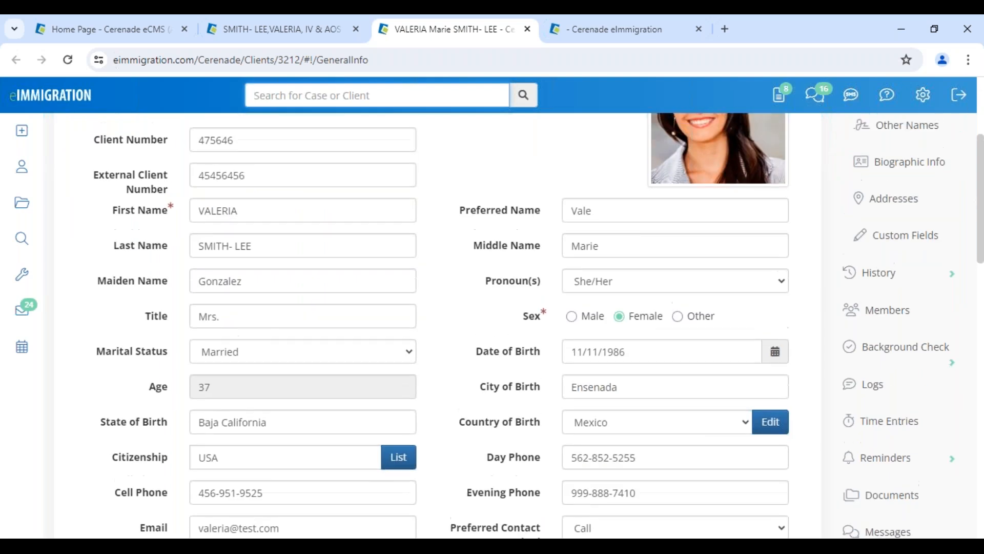
click(879, 514)
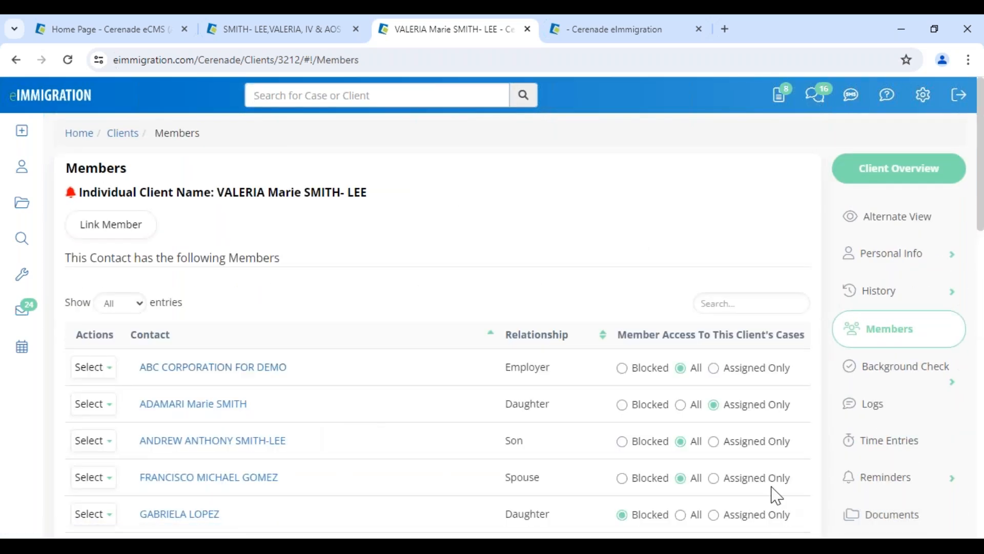
scroll(775, 495, down, 3)
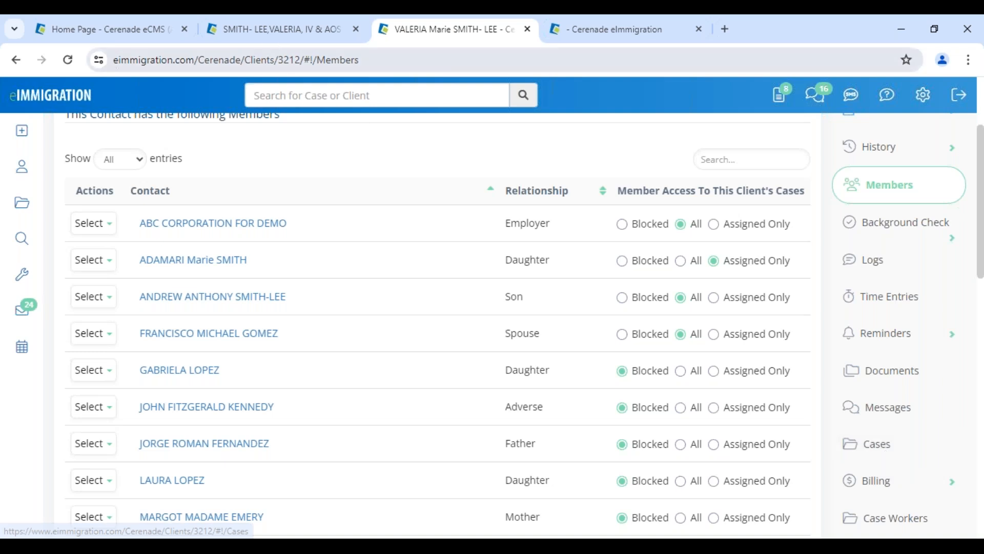
Return to the case's forms and close the extra client profile and eImmigration tabs
click(277, 29)
scroll(359, 403, down, 1)
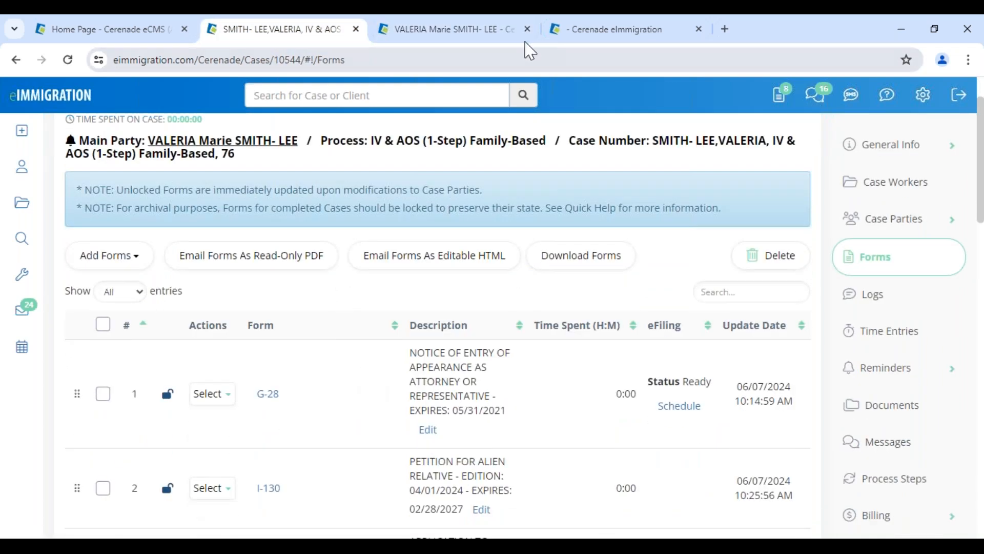
click(527, 29)
click(527, 29)
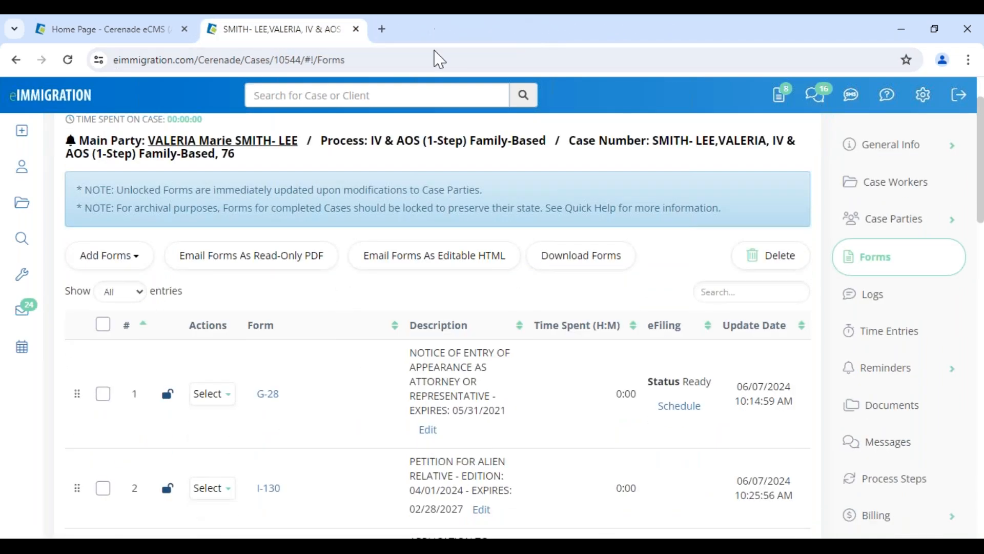
Open the main party's client profile, dismiss its alerts, and point out the client's name in the heading
click(211, 149)
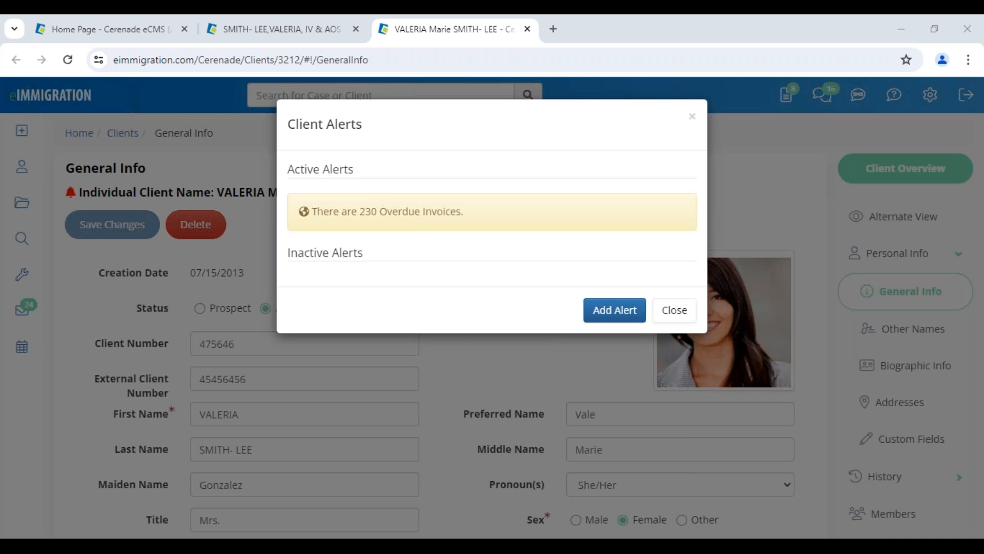
click(662, 311)
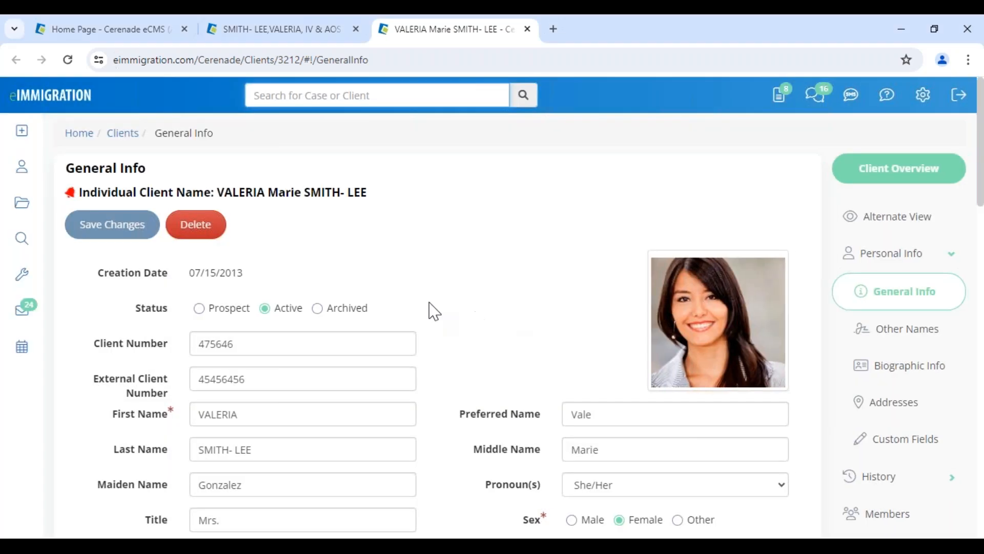
drag(233, 194, 395, 202)
click(467, 309)
scroll(468, 414, down, 4)
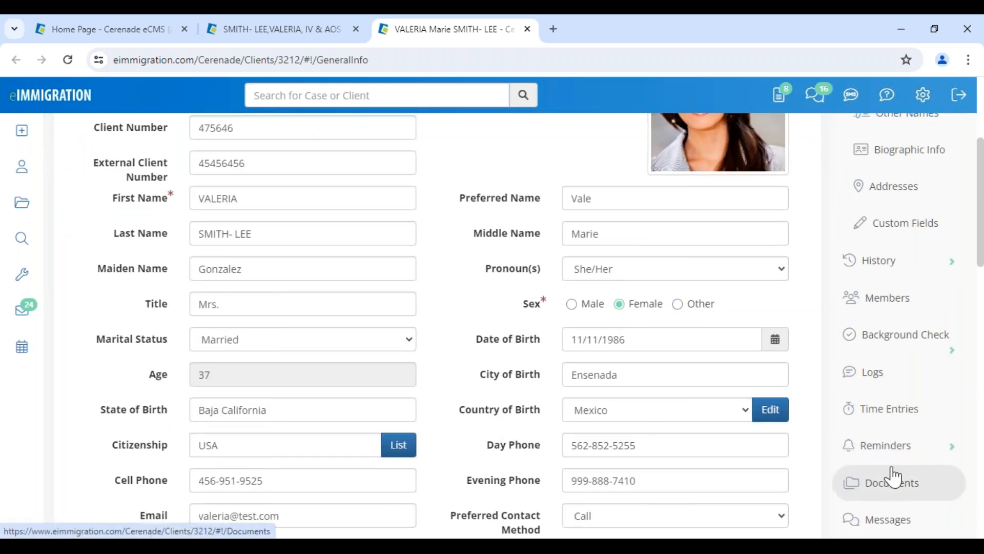
Back on the case's forms list, show the I-485 row's actions and bring up the add-forms options
click(253, 36)
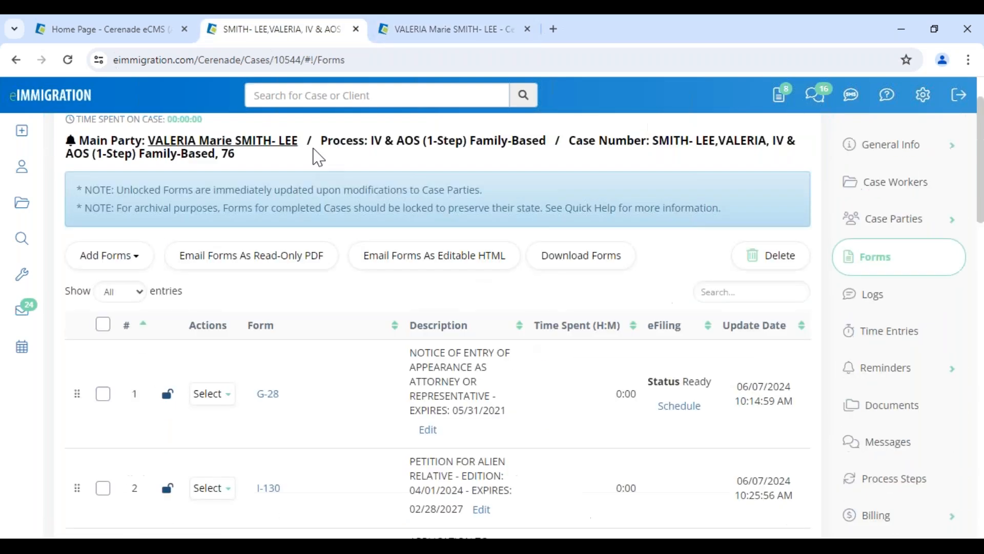
scroll(333, 395, down, 3)
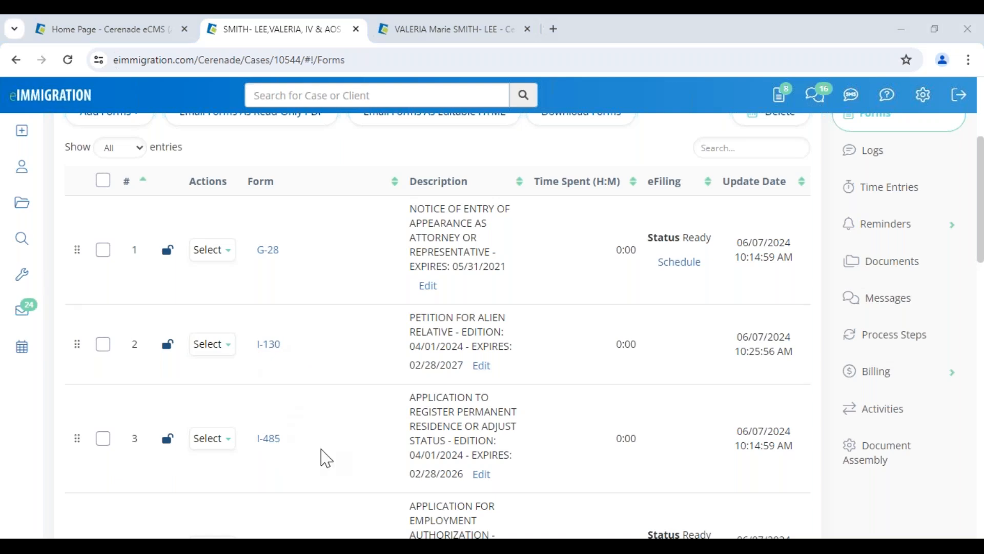
scroll(321, 457, down, 3)
key(ctrl+Tab)
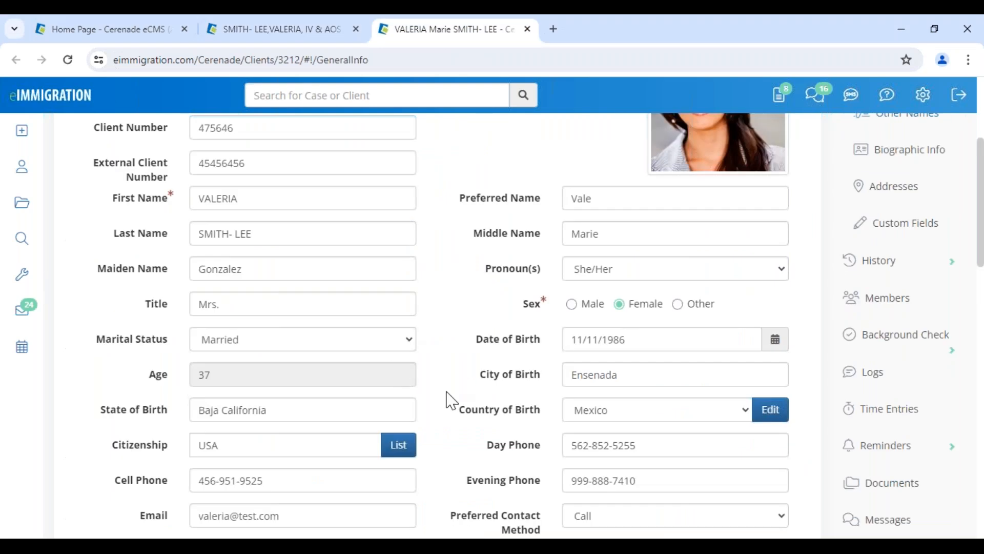
scroll(451, 400, up, 2)
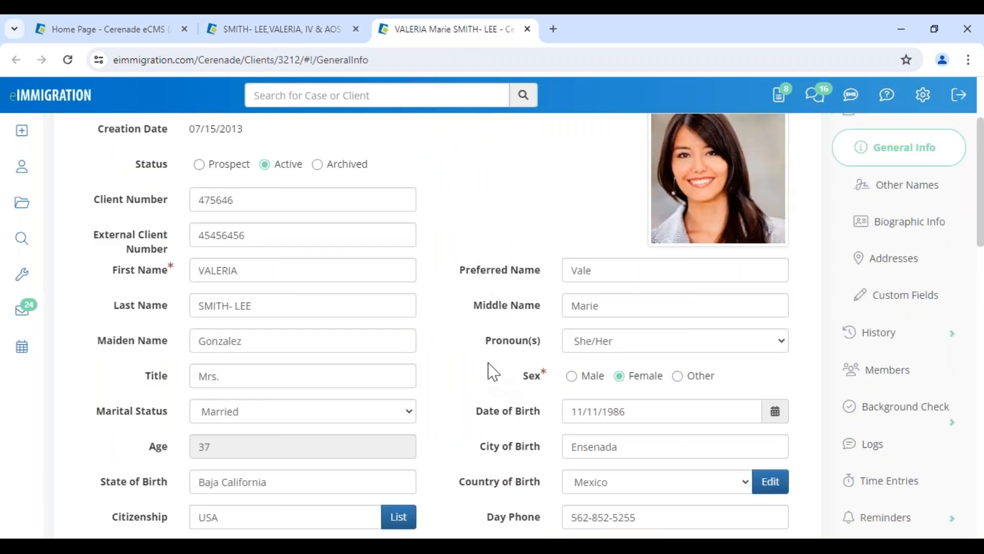
click(277, 29)
click(212, 296)
scroll(239, 320, up, 7)
click(109, 326)
Search system forms for '260', add the DS-260 to the case, and open it from the forms list
click(128, 360)
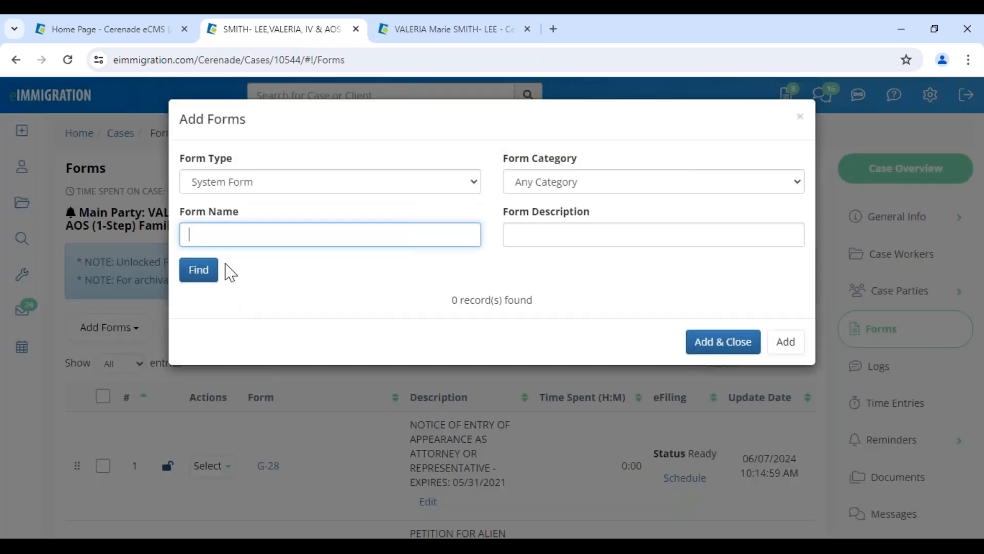
text(260)
click(210, 280)
click(201, 391)
click(717, 500)
scroll(389, 451, down, 15)
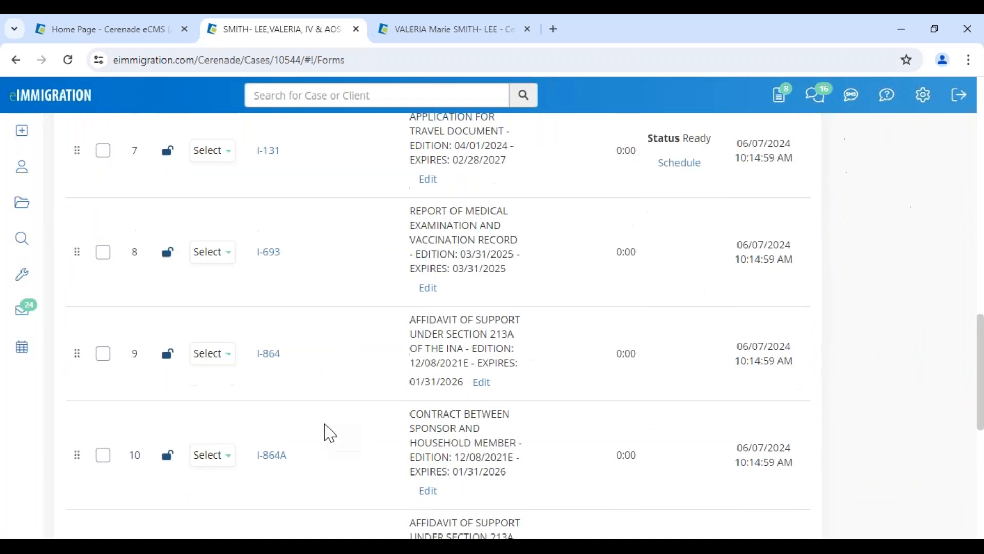
scroll(323, 440, down, 6)
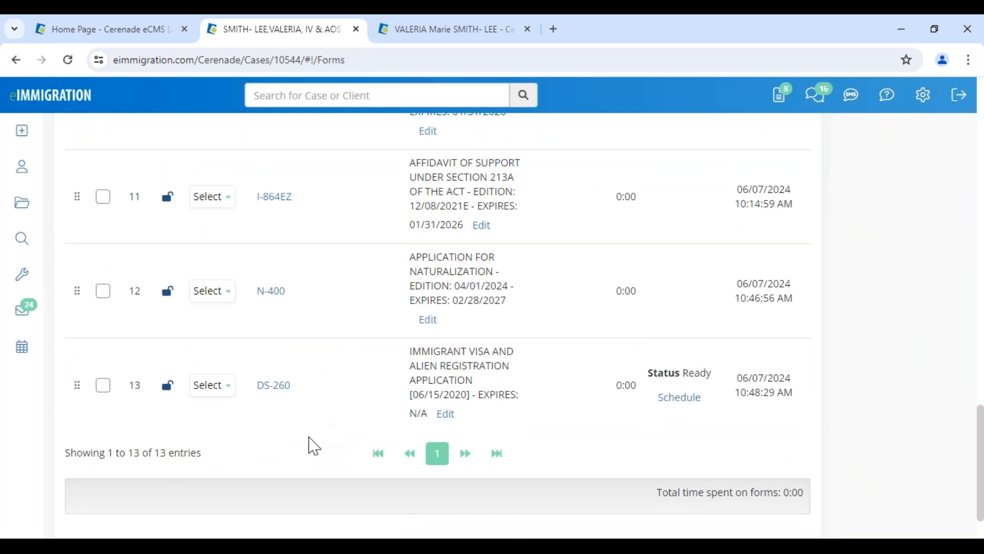
click(269, 389)
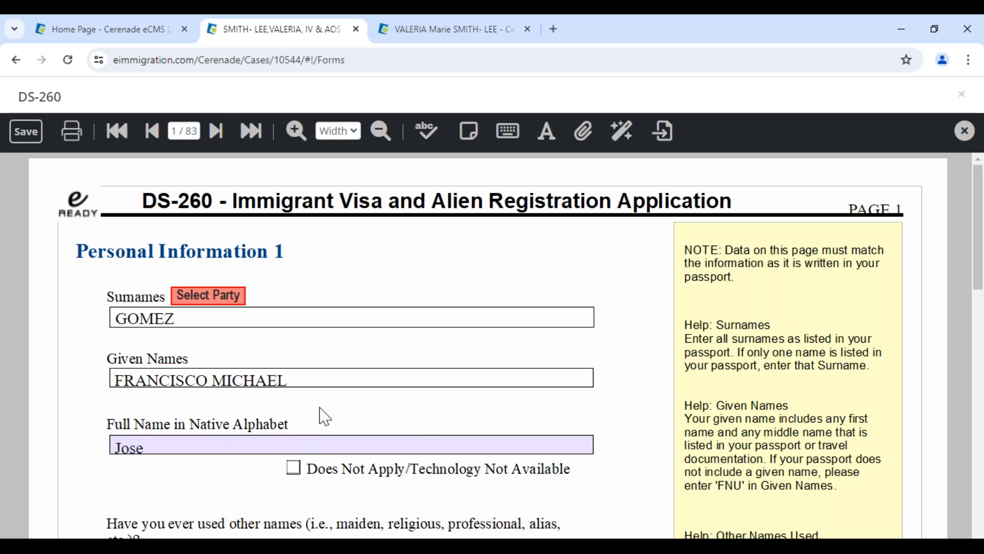
Populate the DS-260 from the Petitioner's record, replacing the alien and all related members' data
click(214, 294)
click(219, 248)
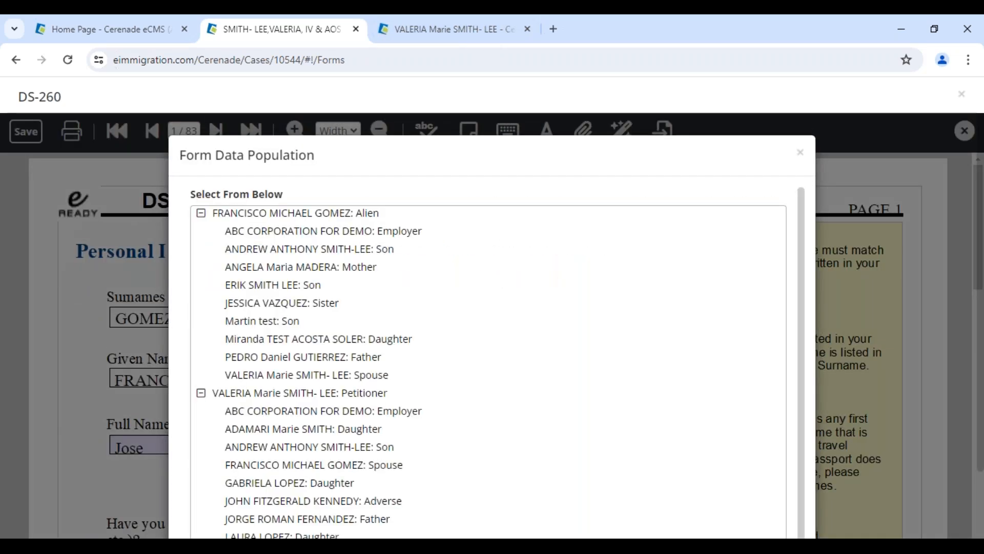
click(228, 394)
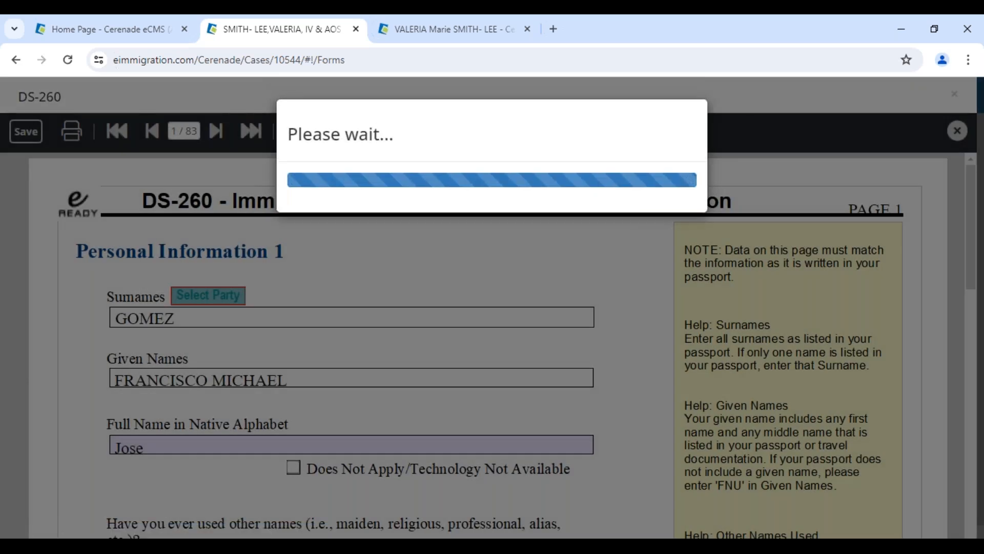
Show the Full Name Native Alphabet value in the client's Custom Fields, then return to the DS-260 and dismiss the locked-regions notice
click(451, 30)
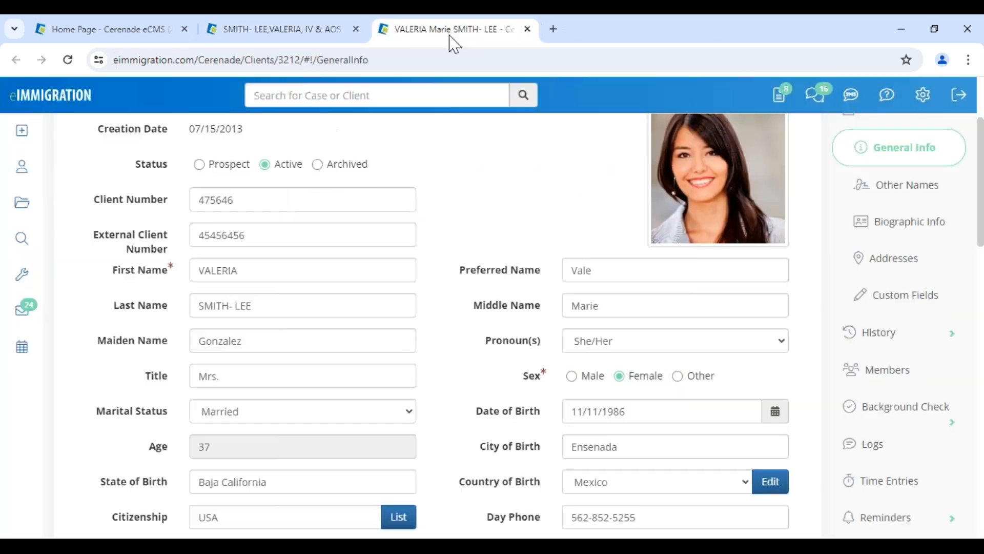
scroll(145, 312, up, 3)
scroll(145, 318, down, 5)
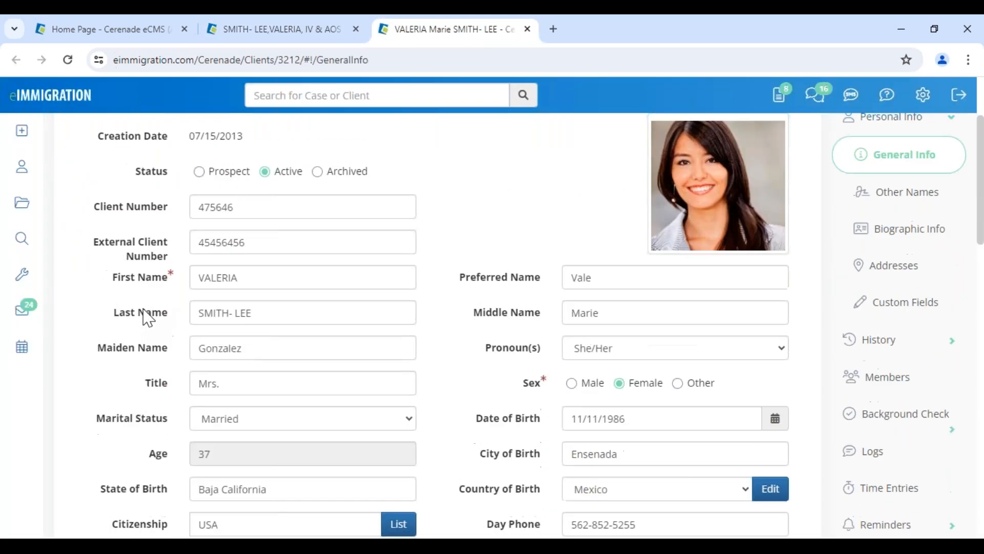
scroll(149, 318, down, 3)
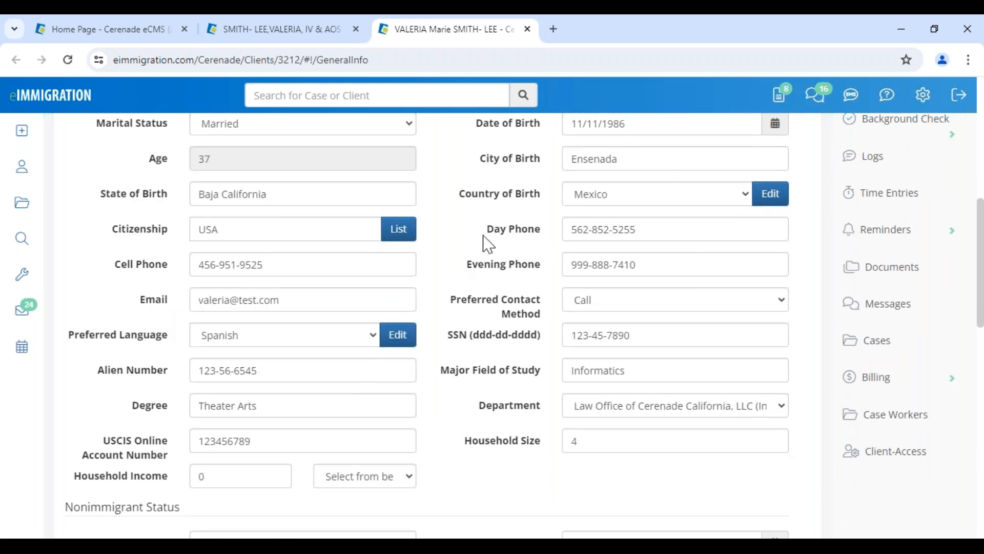
scroll(493, 253, down, 3)
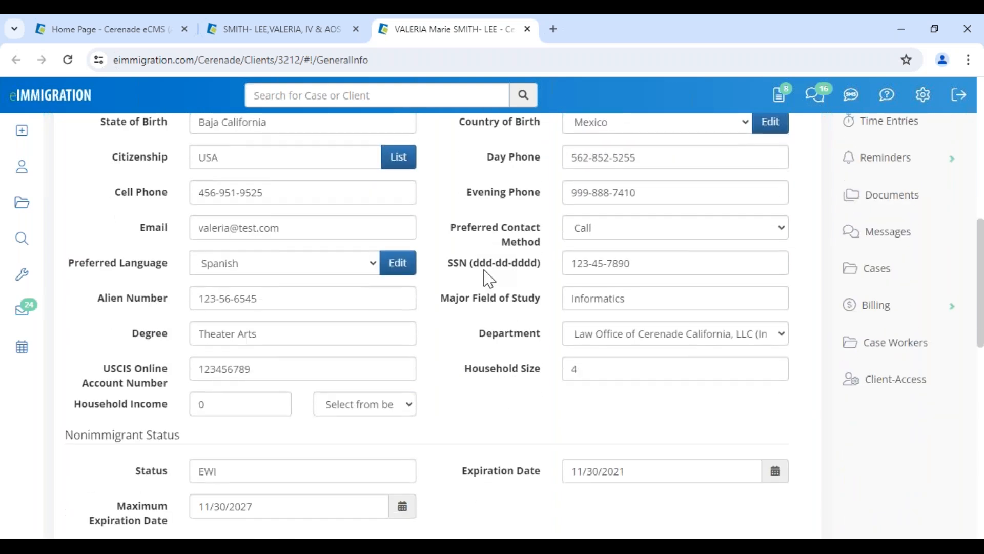
scroll(486, 283, down, 6)
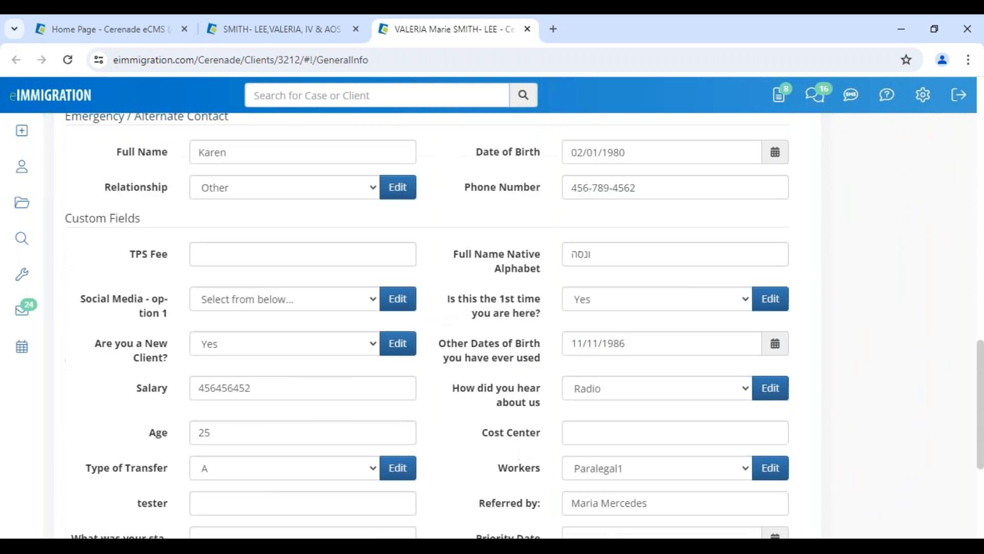
drag(62, 146, 141, 150)
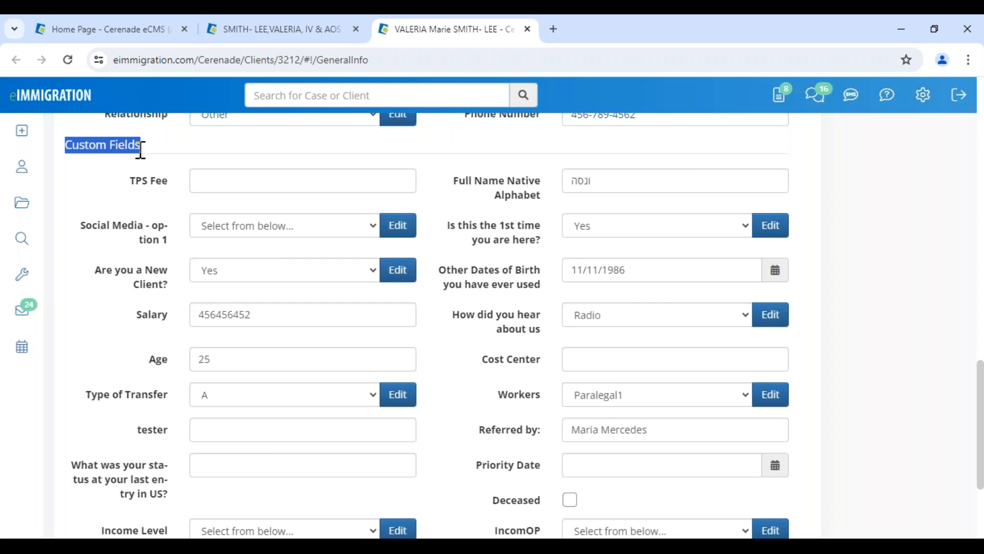
drag(450, 181, 543, 193)
click(544, 200)
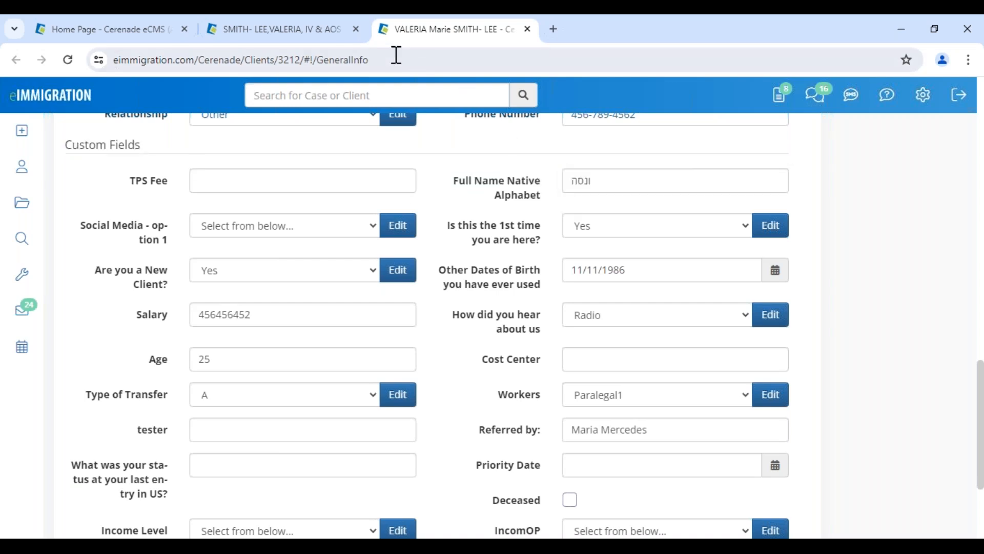
drag(453, 181, 573, 201)
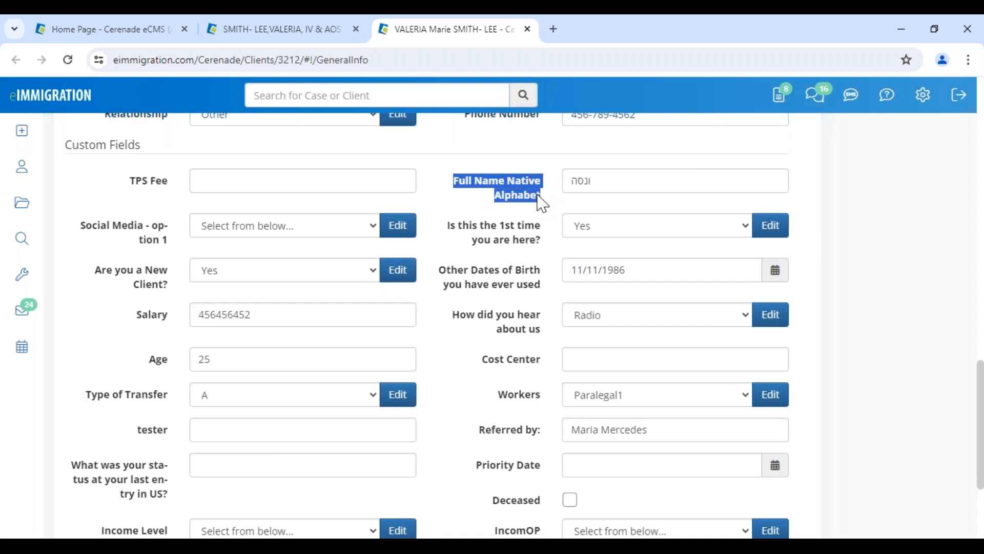
click(291, 31)
click(669, 267)
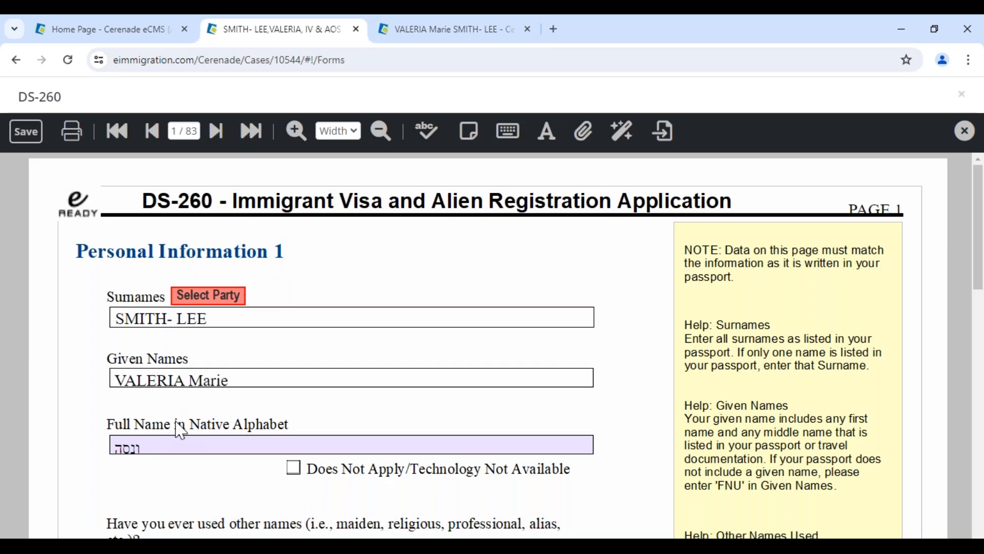
click(145, 375)
scroll(286, 384, down, 3)
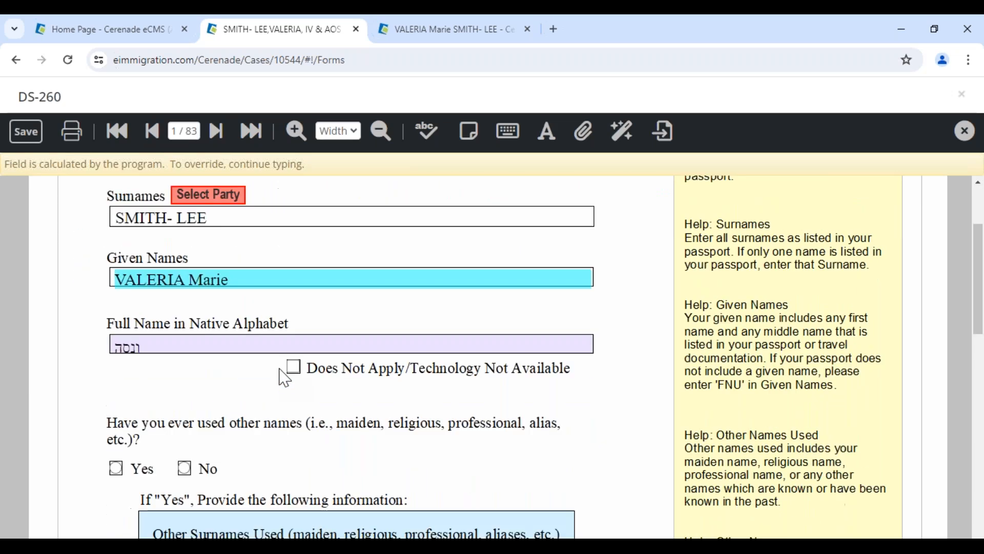
click(158, 328)
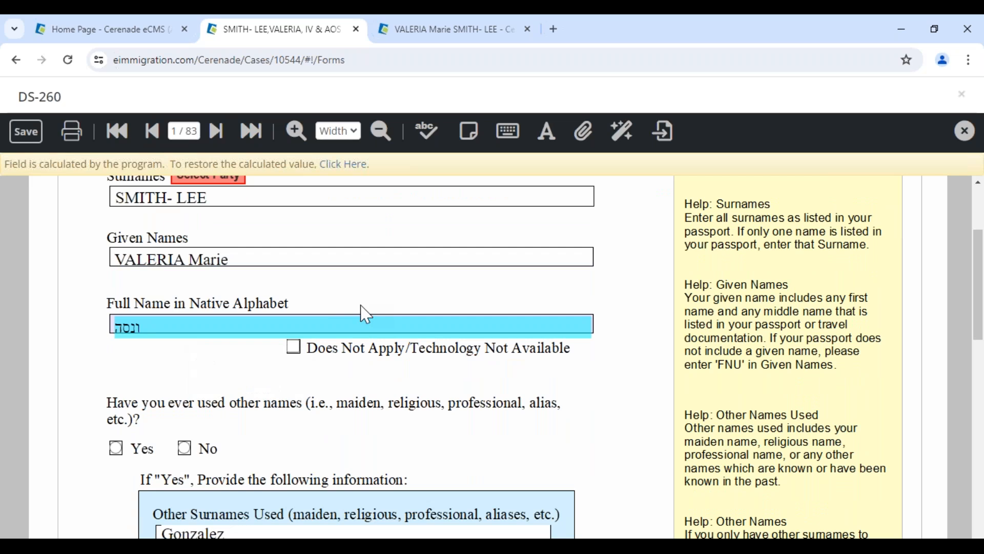
click(416, 31)
scroll(765, 356, up, 15)
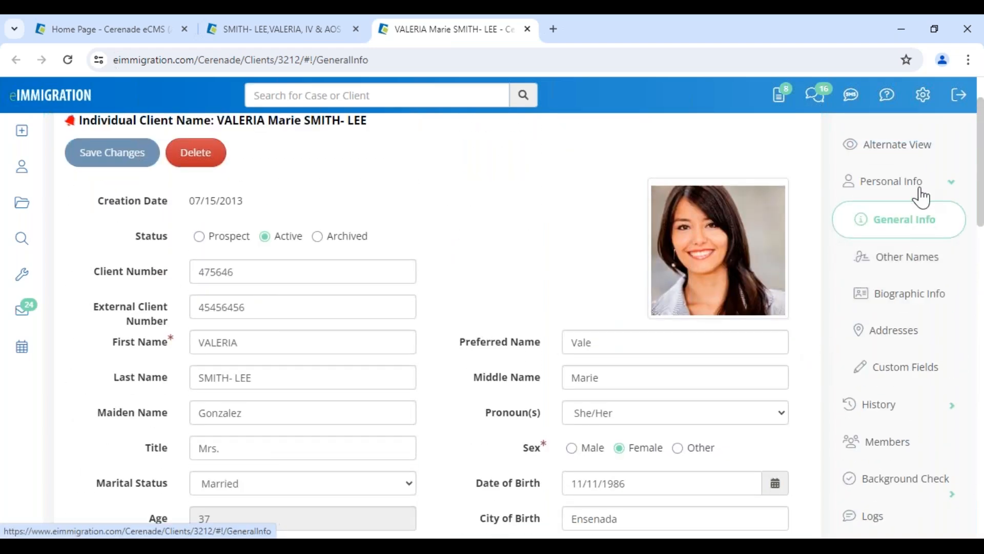
click(895, 407)
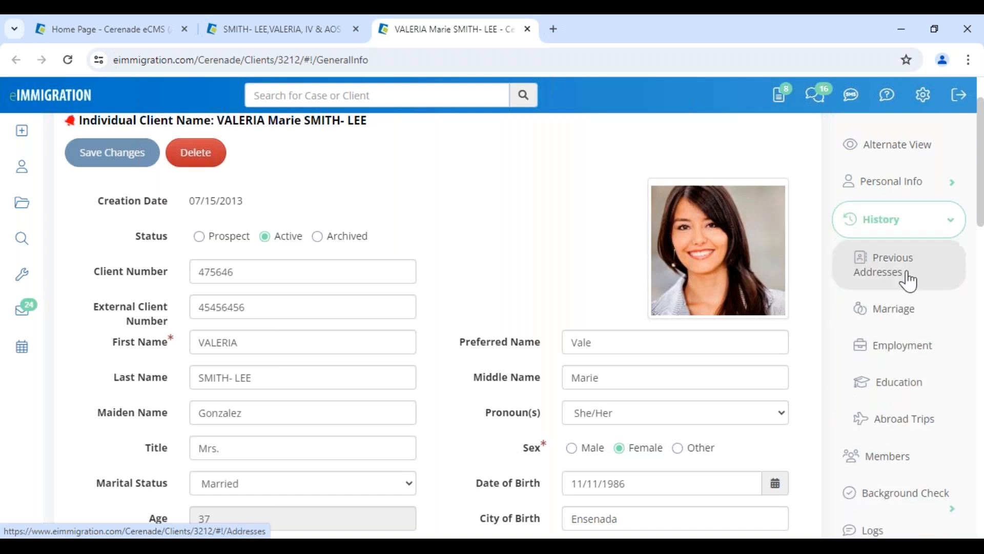
click(908, 280)
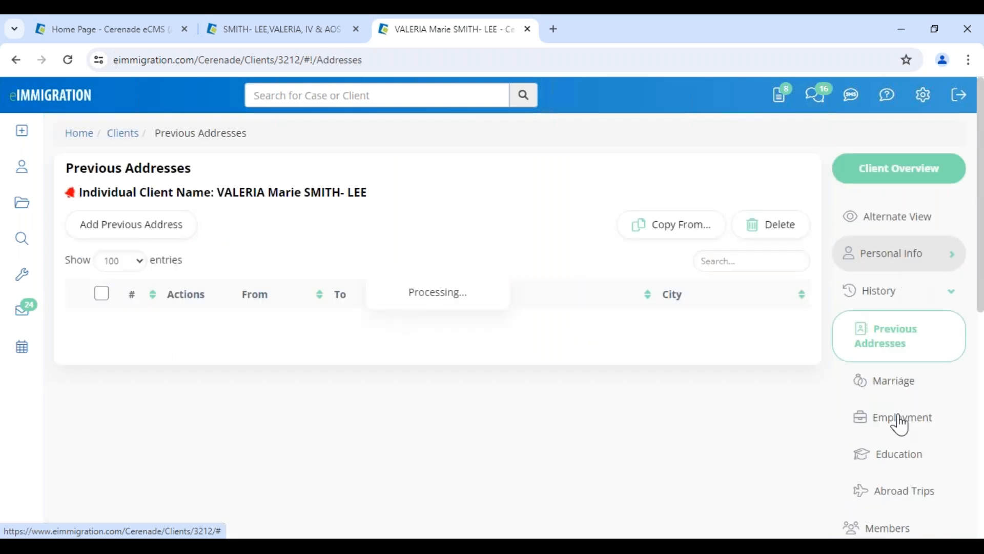
click(901, 418)
click(896, 266)
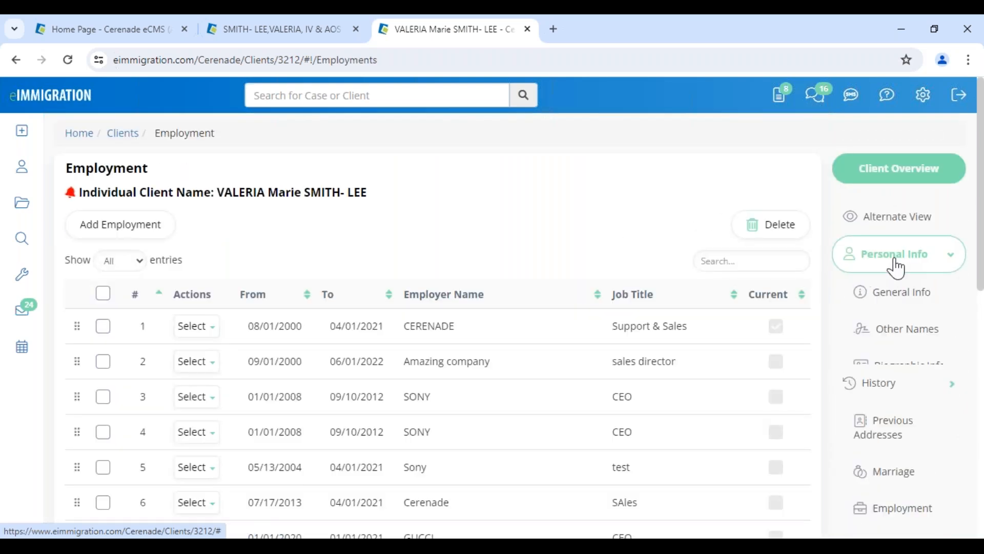
click(271, 41)
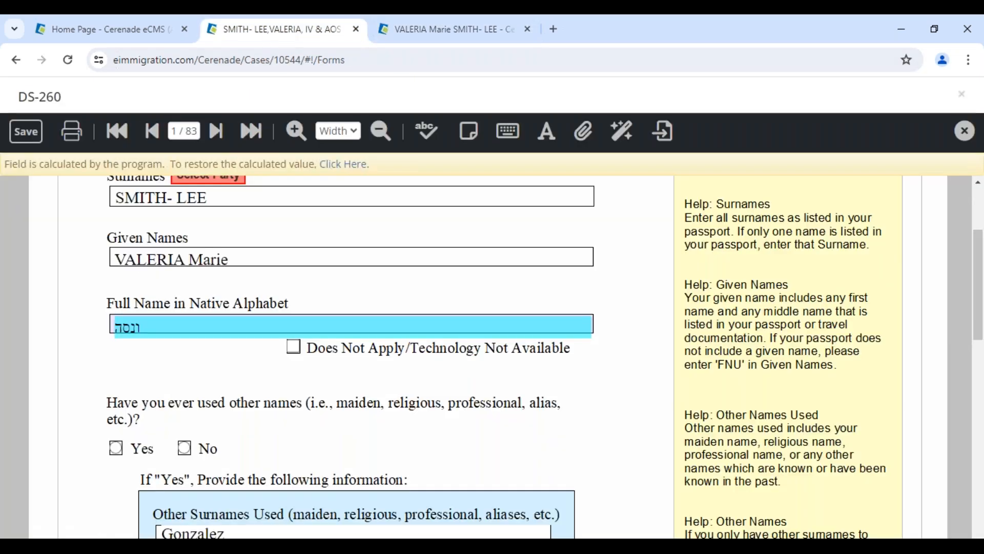
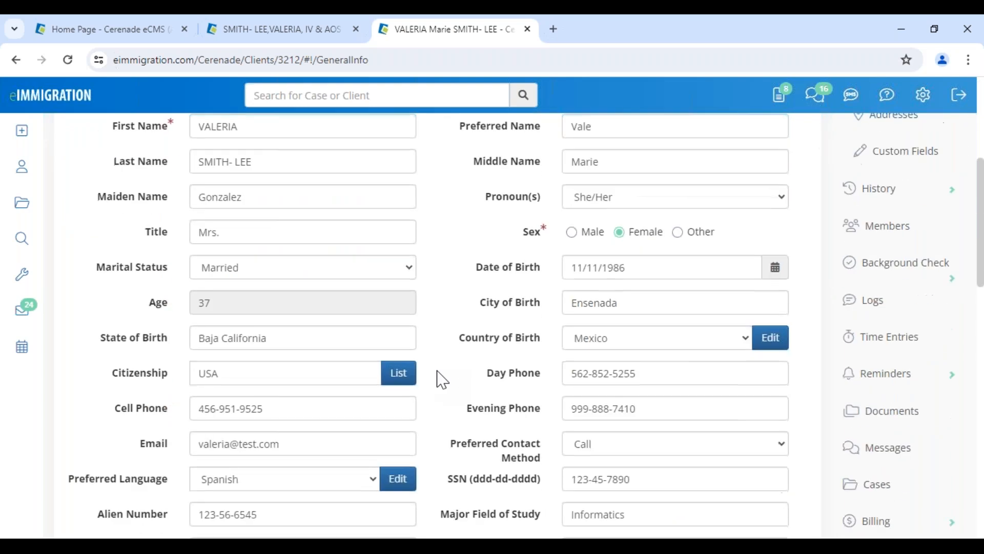
Return to the SMITH-LEE case and close its open DS-260 form
click(274, 29)
click(966, 131)
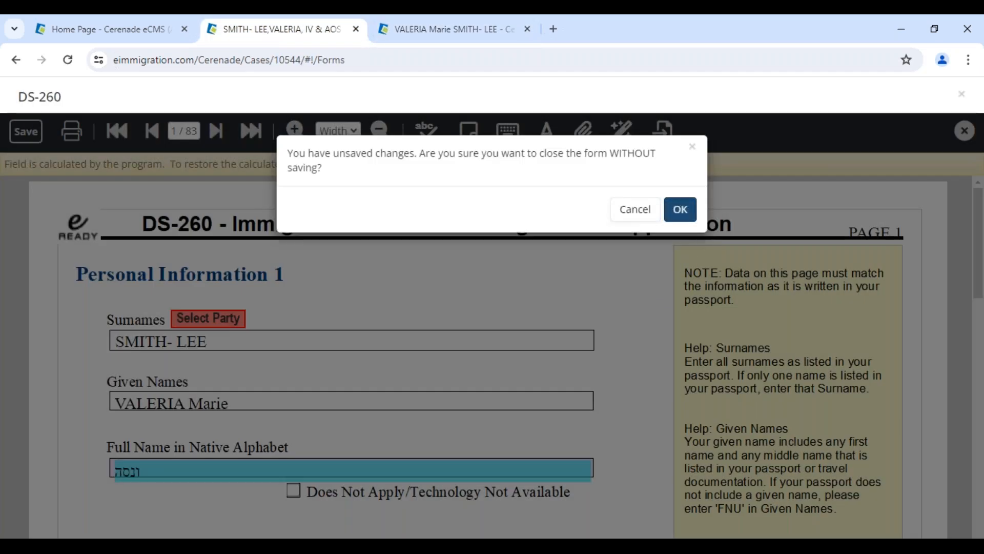
Discard the unsaved DS-260 changes and open the case's I-130 form
click(680, 209)
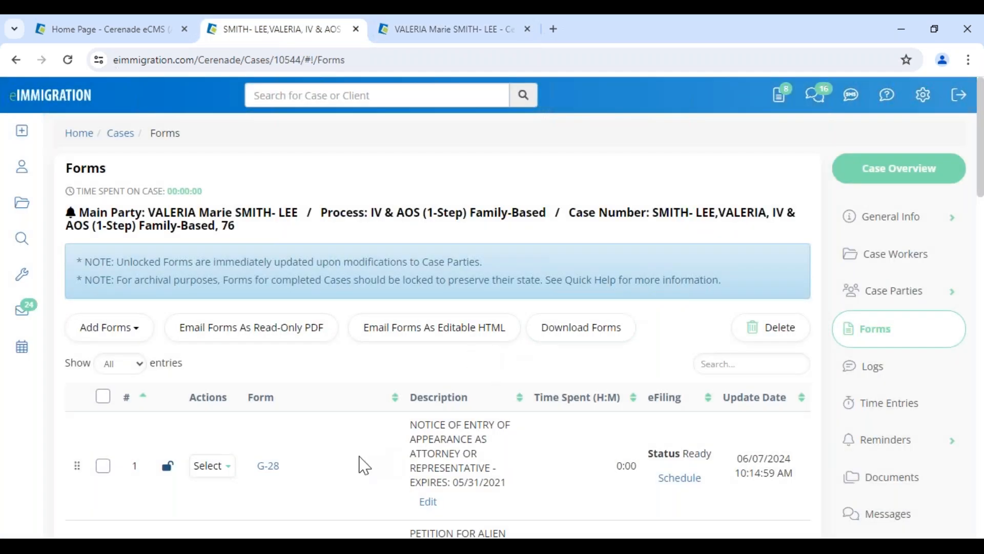
scroll(362, 463, down, 4)
click(268, 347)
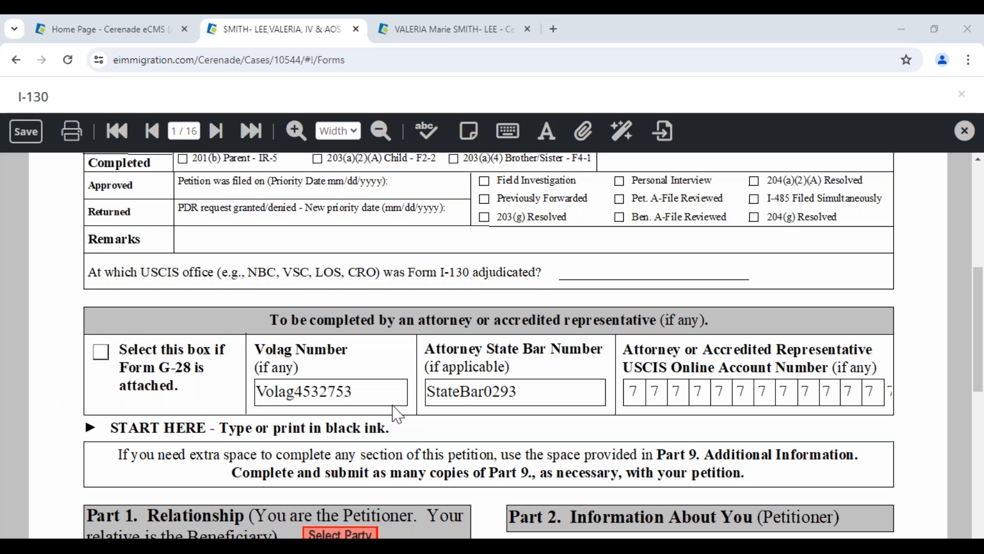
Switch to the client's General Info record and select the citizenship value USA
scroll(397, 418, down, 4)
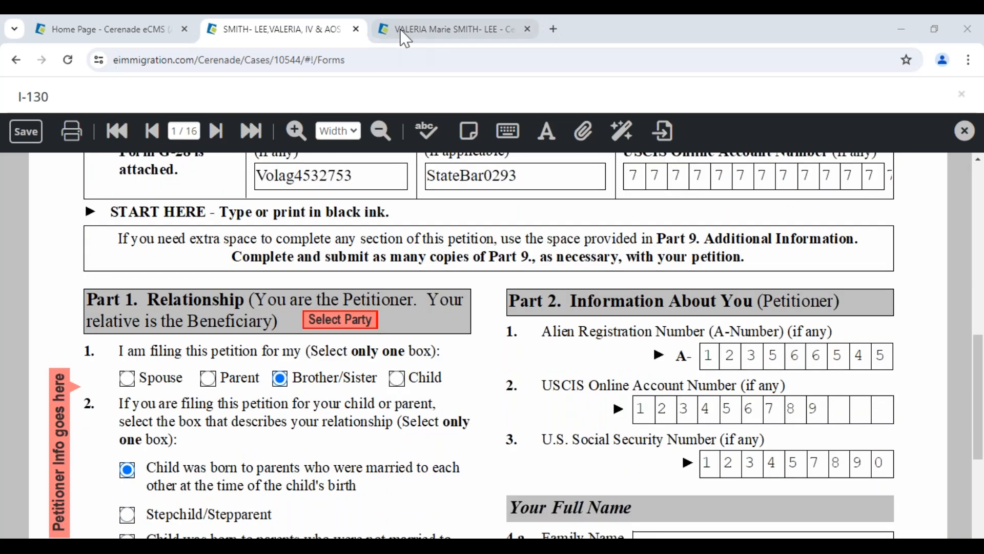
click(395, 32)
double_click(206, 373)
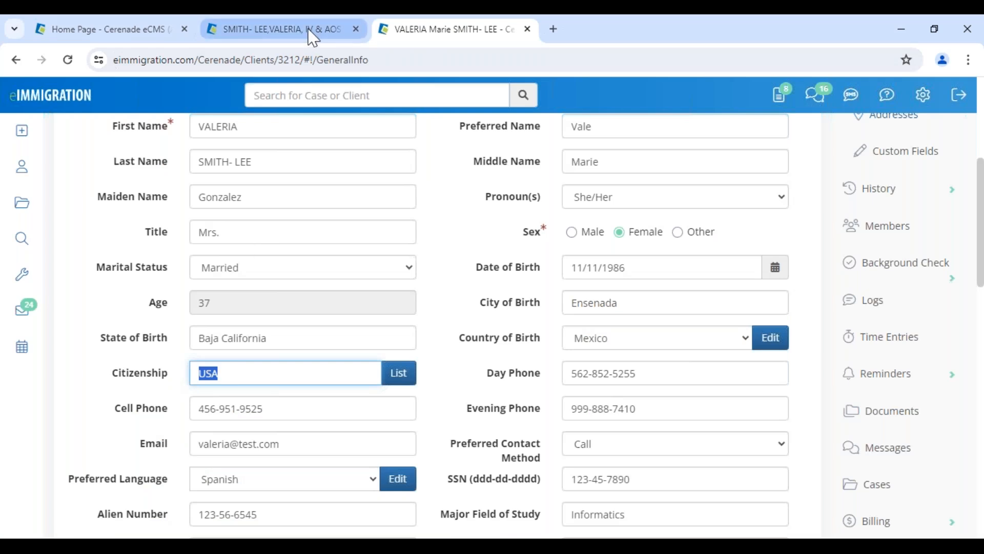
Review the client's Custom Fields, highlighting the Full Name Native Alphabet label and value
scroll(500, 328, down, 5)
scroll(496, 308, up, 7)
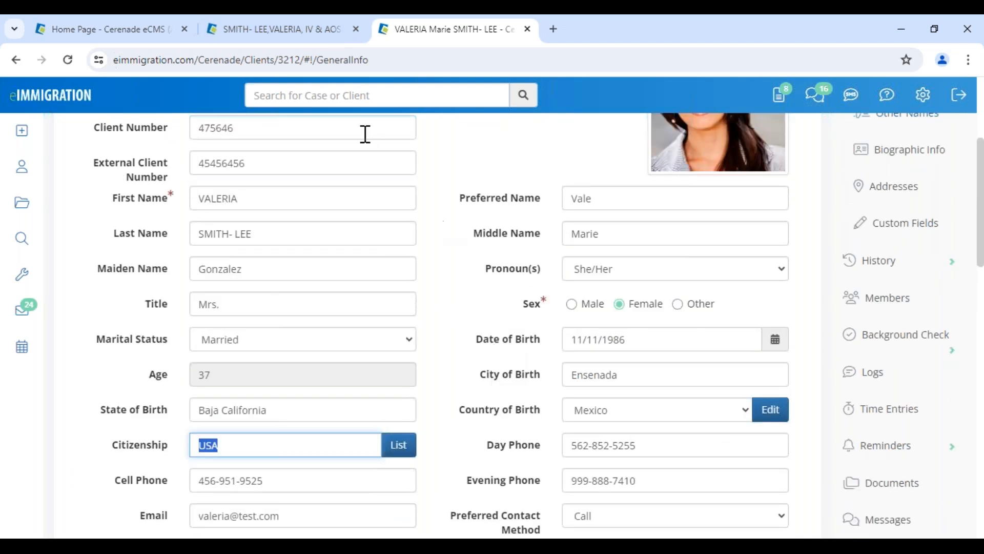
scroll(281, 369, down, 5)
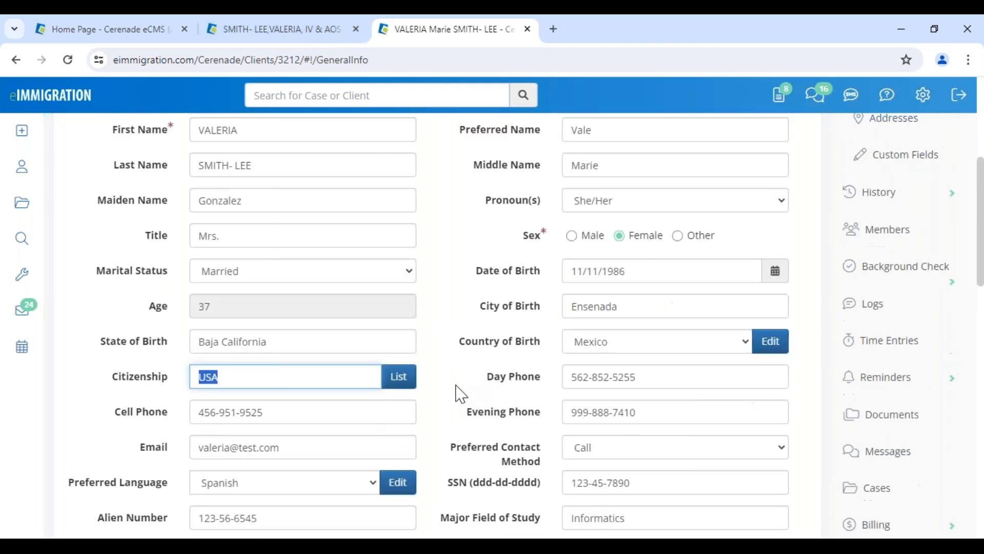
scroll(84, 439, down, 5)
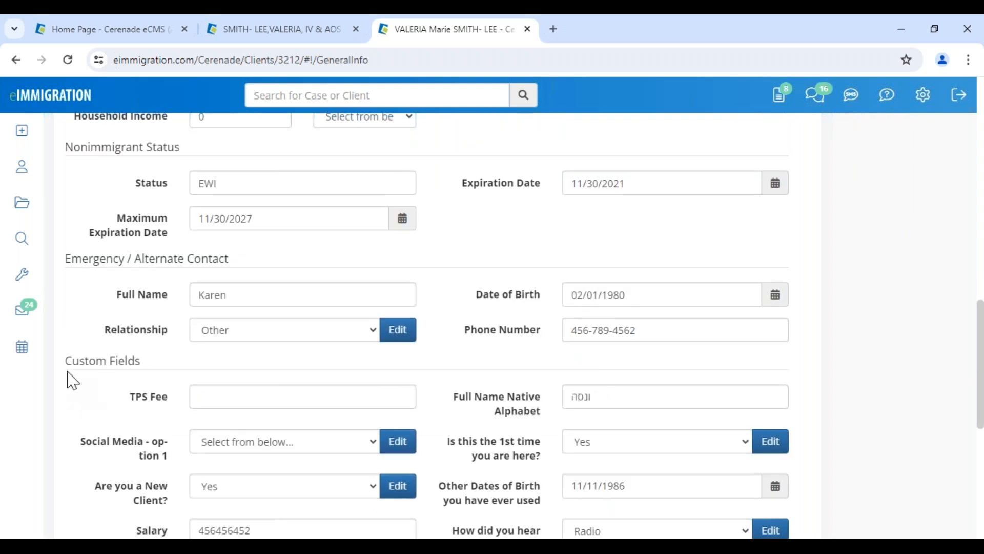
drag(66, 361, 158, 385)
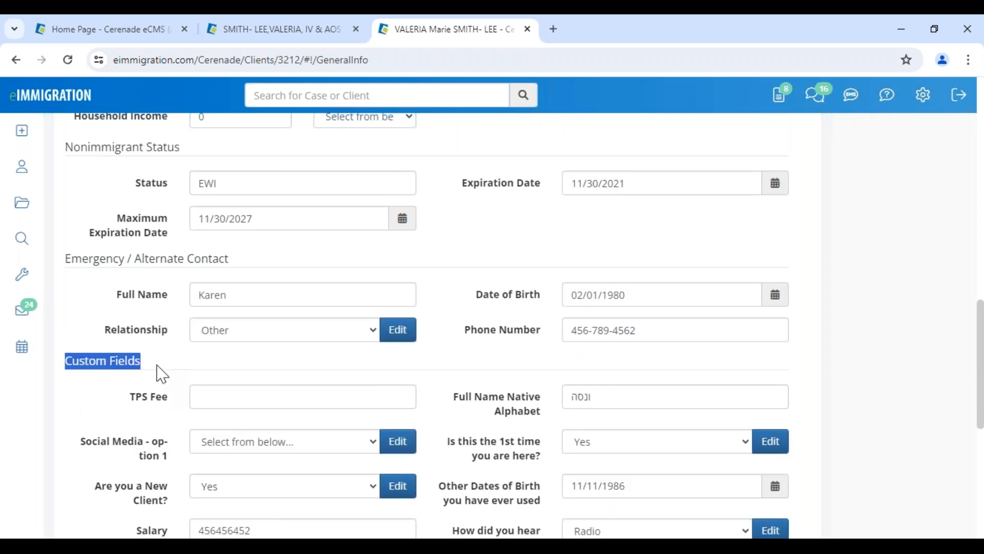
drag(455, 395, 542, 419)
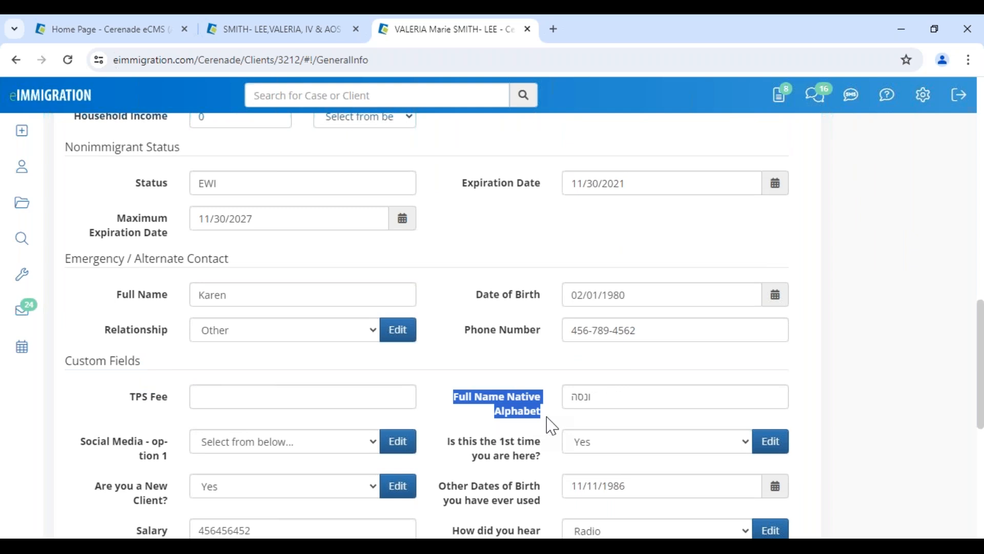
double_click(626, 402)
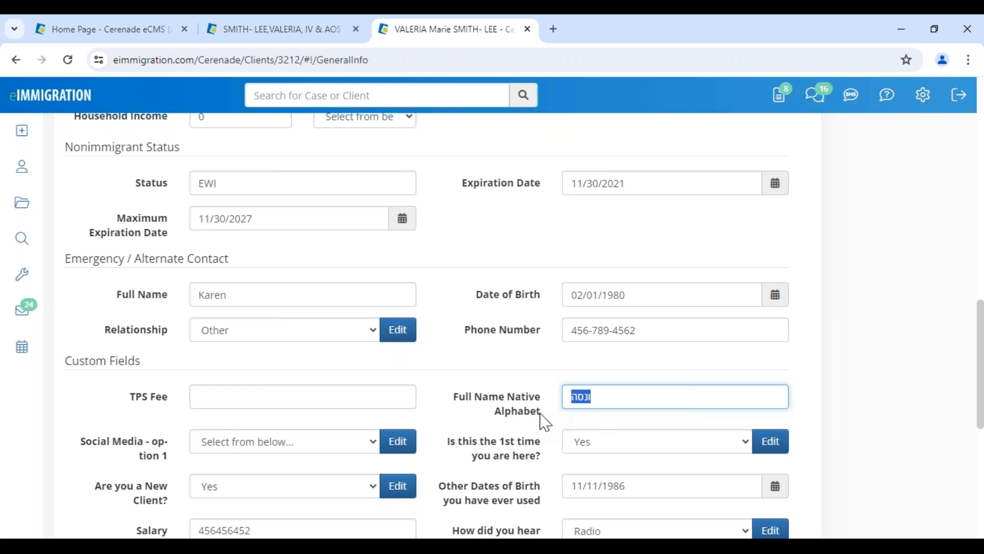
drag(546, 421, 462, 402)
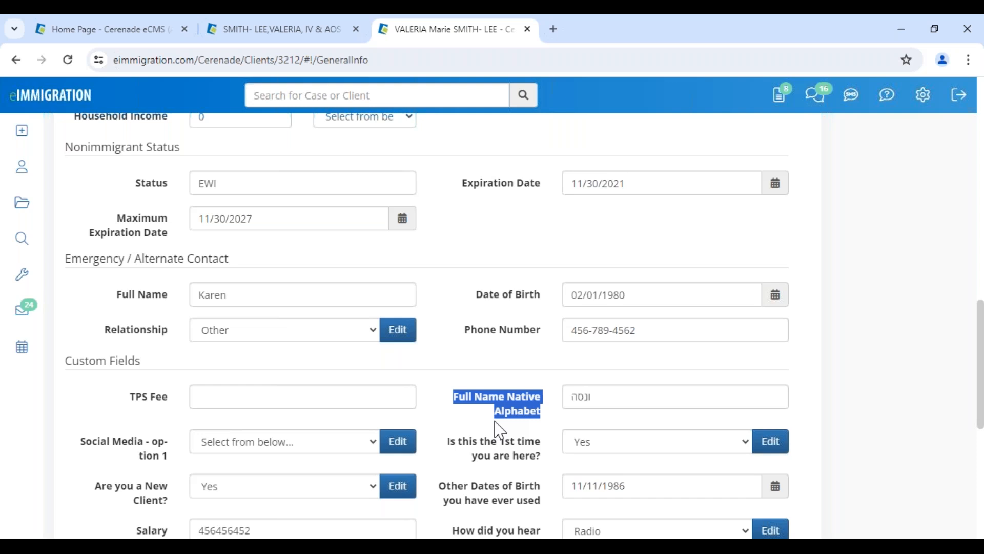
click(453, 415)
drag(142, 363, 67, 361)
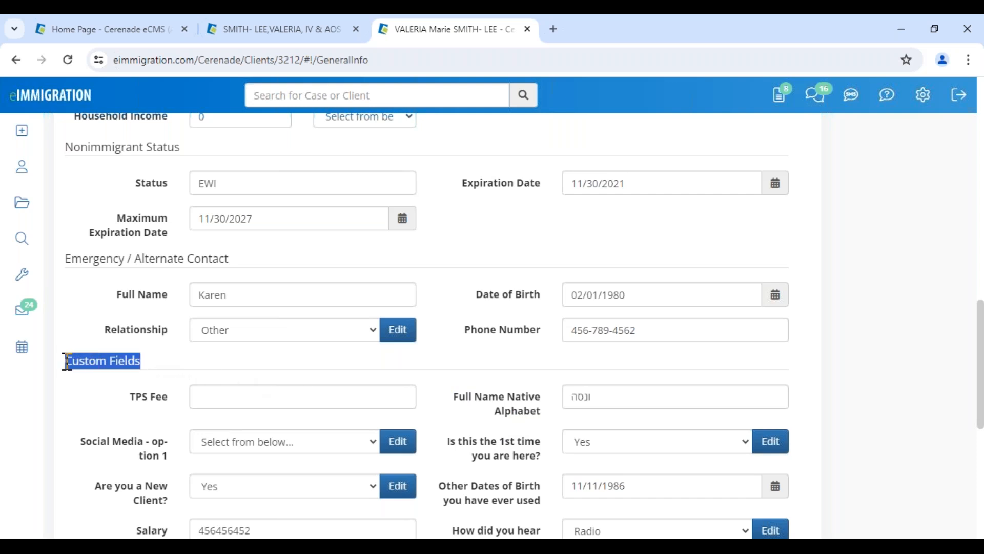
Glance at the Administrator - Home page, then revisit the client's General Info record
click(95, 31)
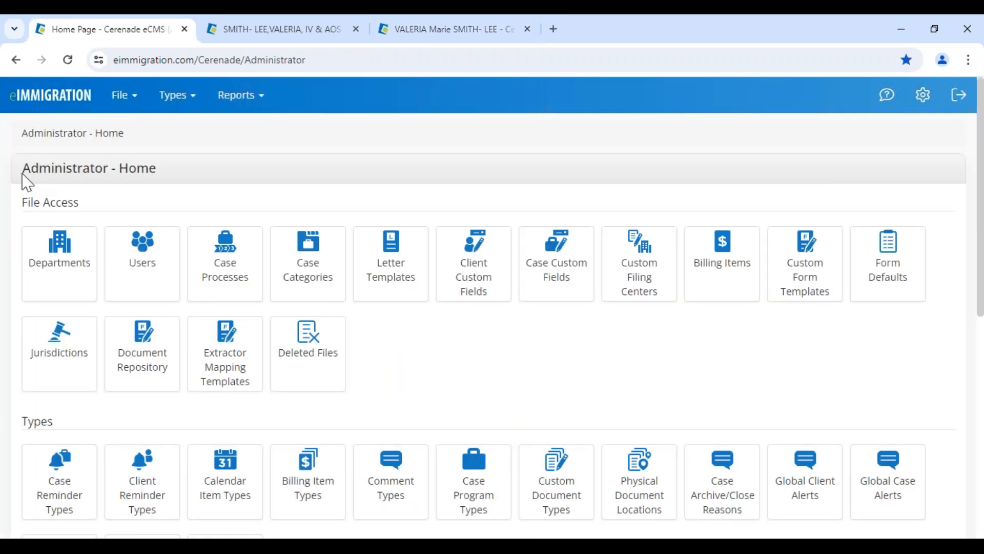
drag(27, 182, 184, 188)
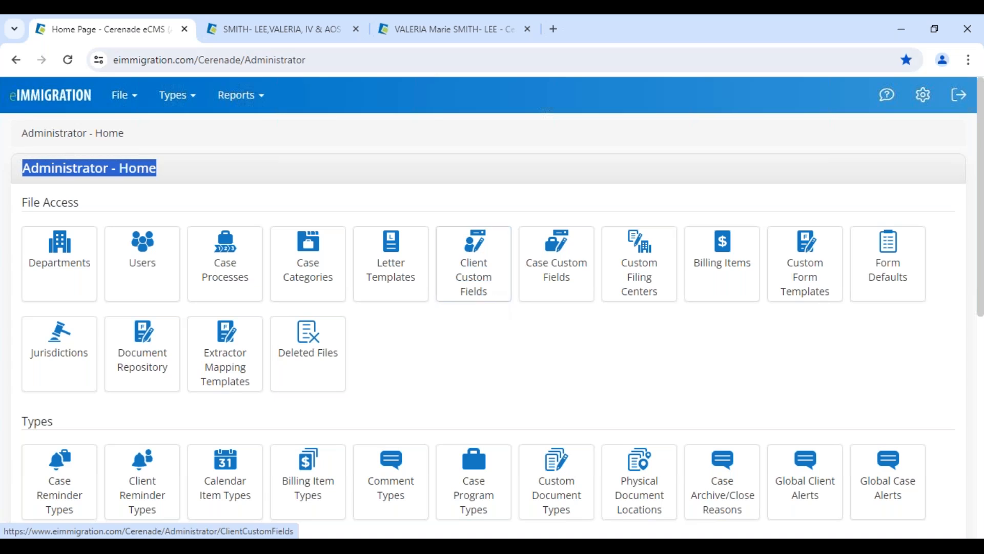
click(314, 31)
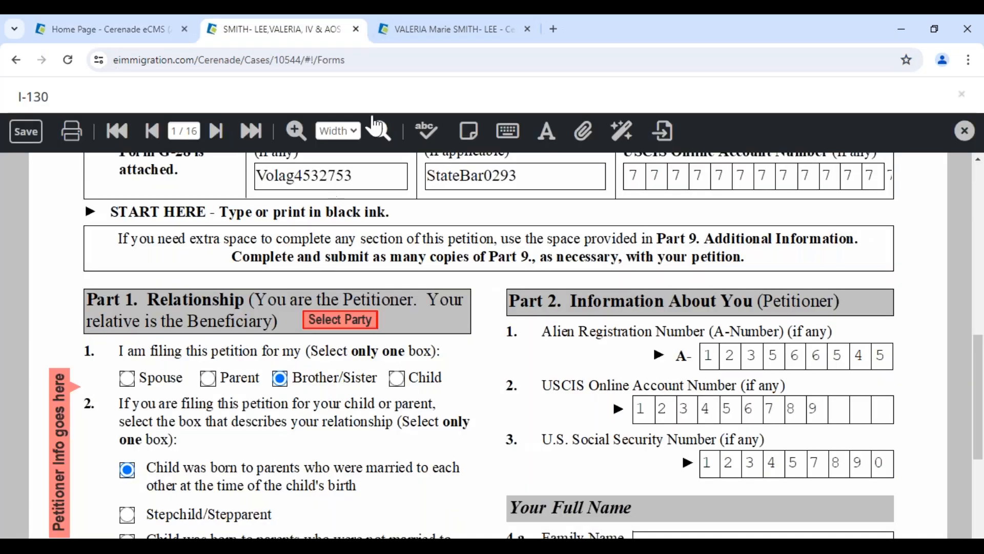
click(421, 31)
scroll(134, 314, up, 10)
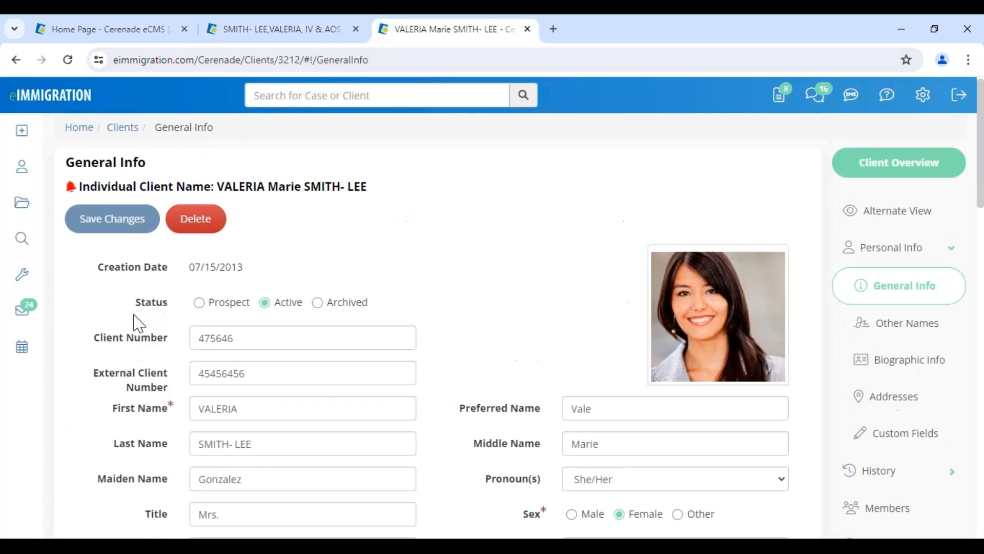
drag(75, 169, 161, 164)
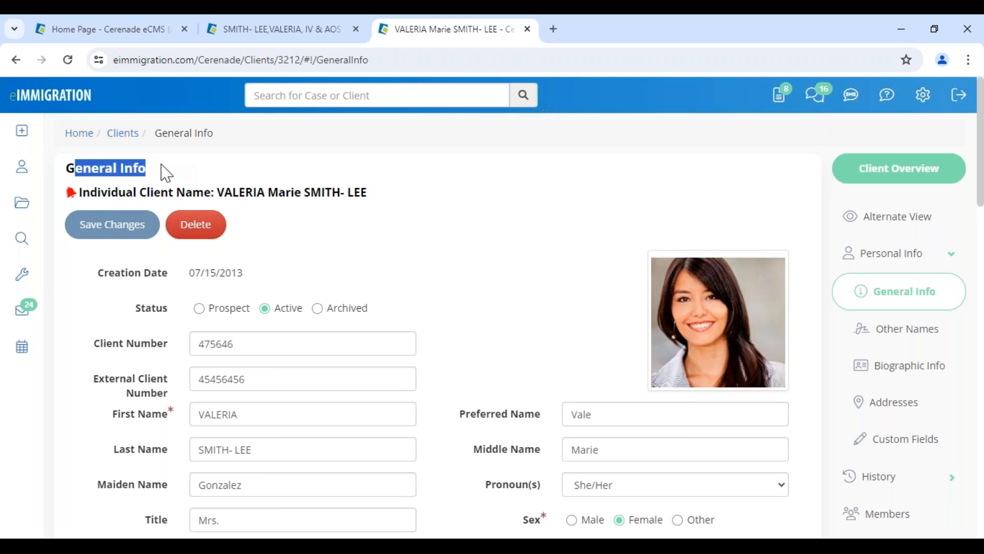
Return to the I-130 form's Your Full Name section and close the form
click(281, 34)
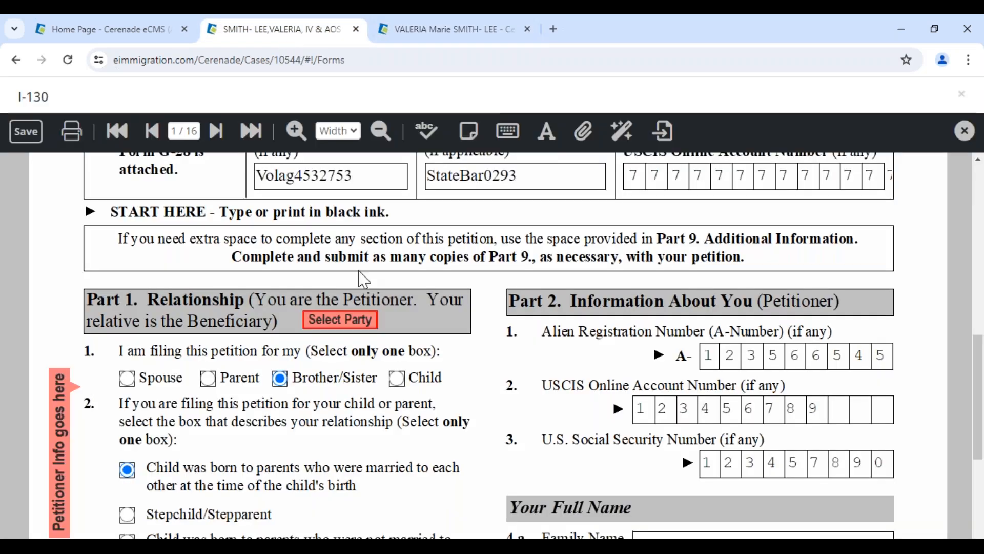
scroll(494, 427, down, 5)
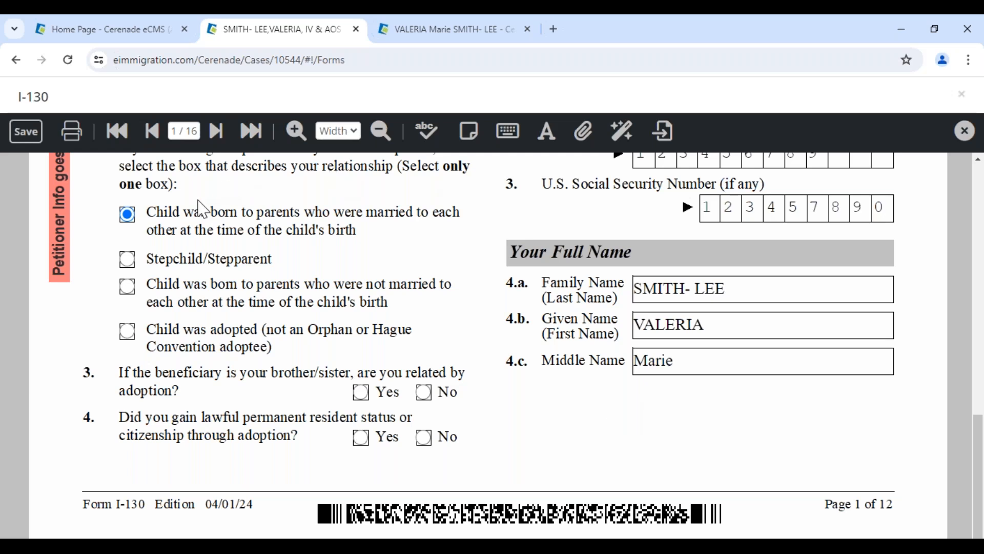
click(964, 134)
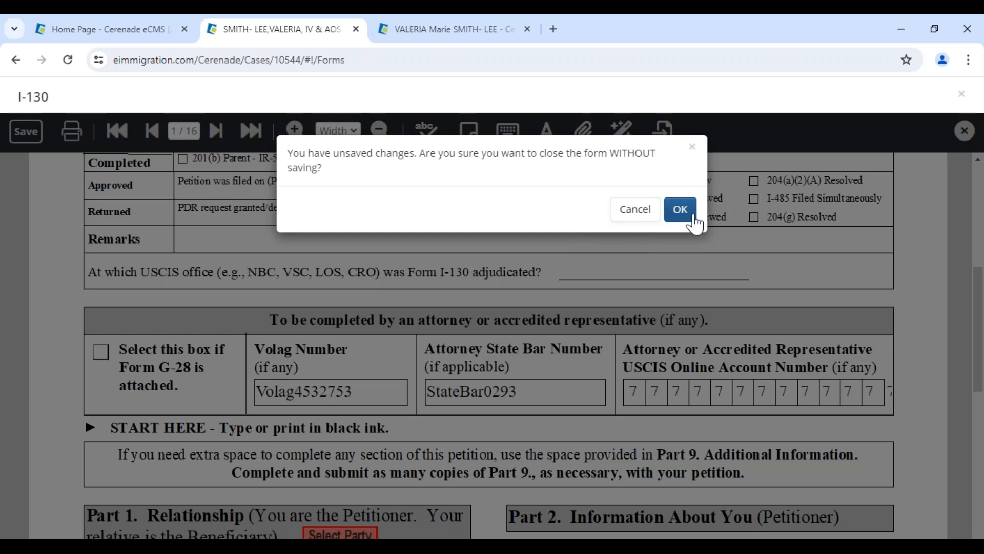
Close the I-130 without saving, then search forms for '400' and add the N-400
click(677, 199)
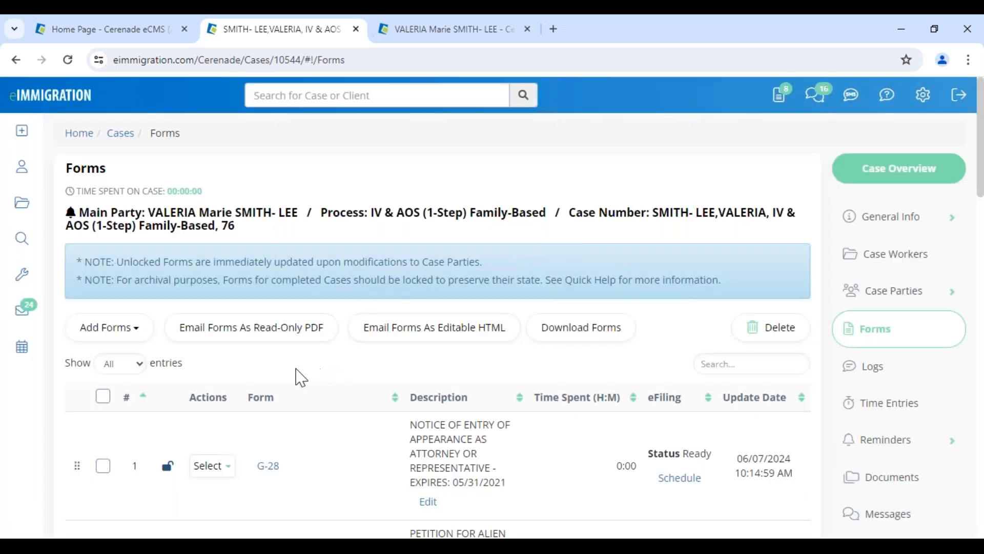
click(112, 338)
click(121, 367)
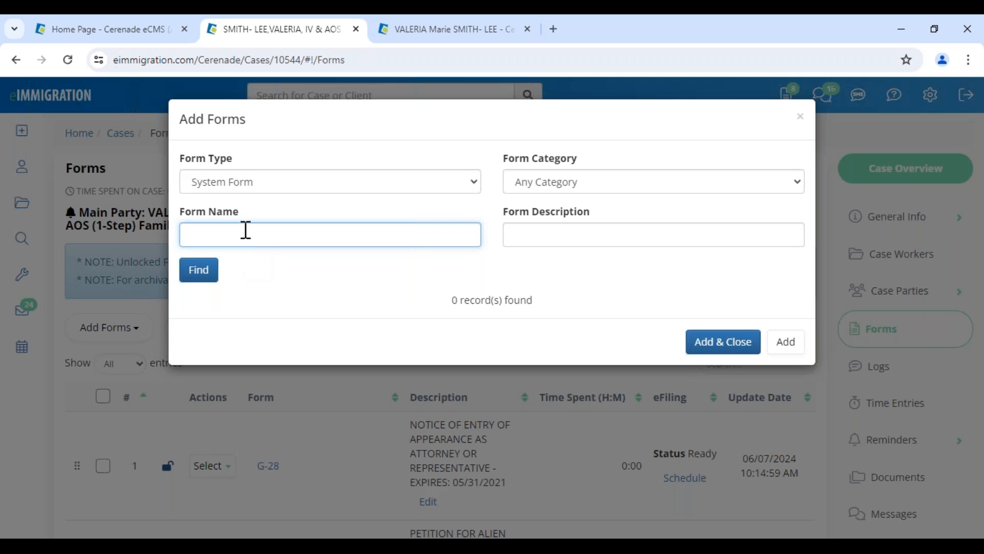
text(400)
key(Return)
click(200, 391)
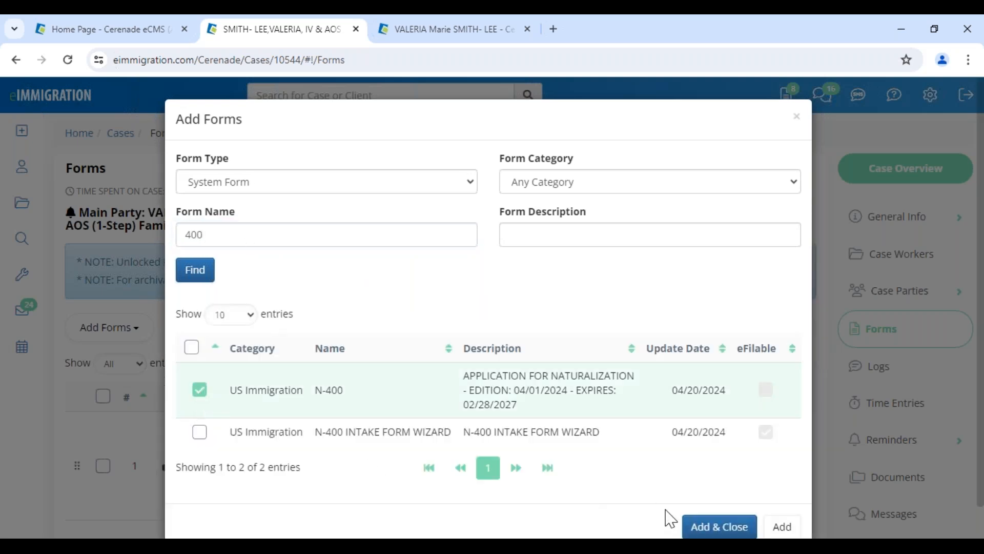
click(700, 527)
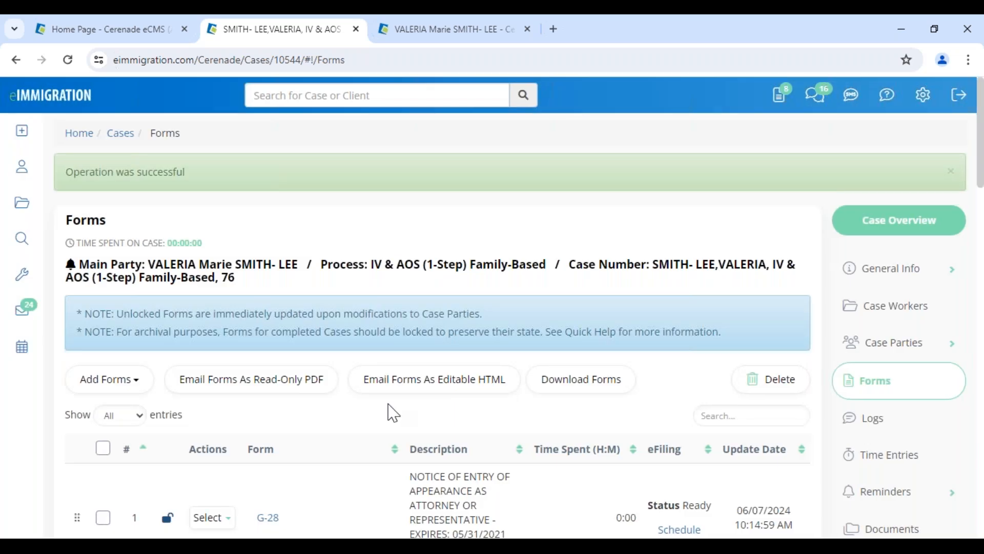
scroll(389, 411, down, 20)
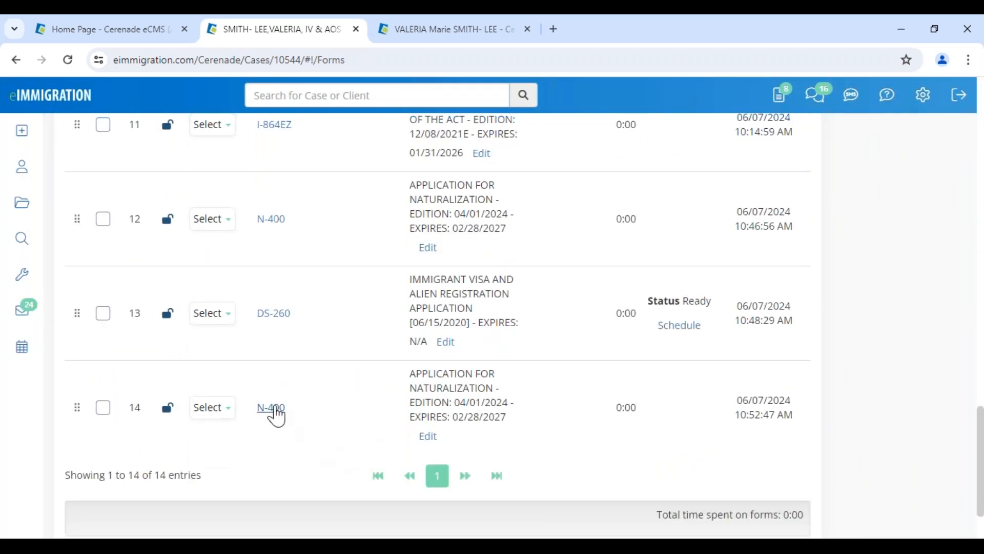
Open the new N-400 form at page 2, then visit the Administrator home page
click(273, 408)
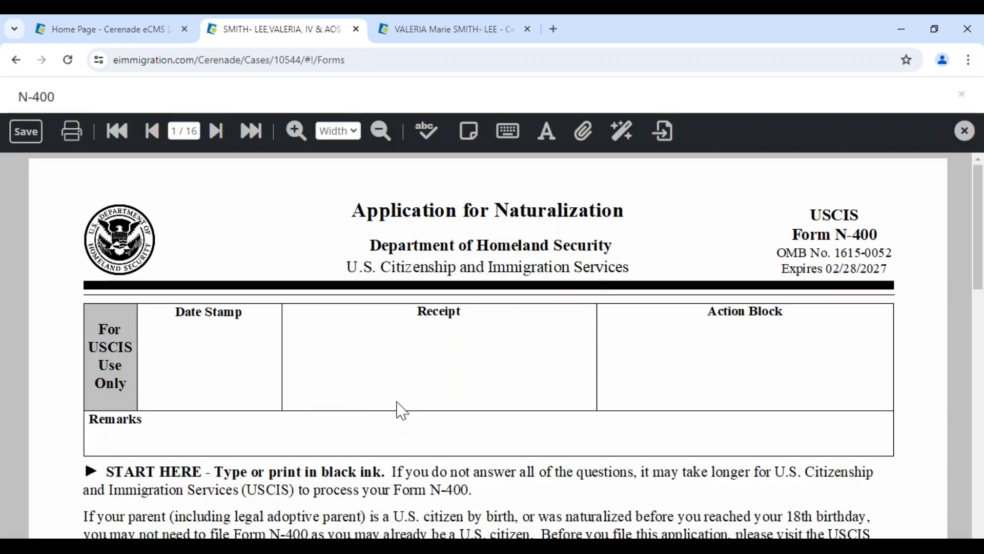
click(218, 132)
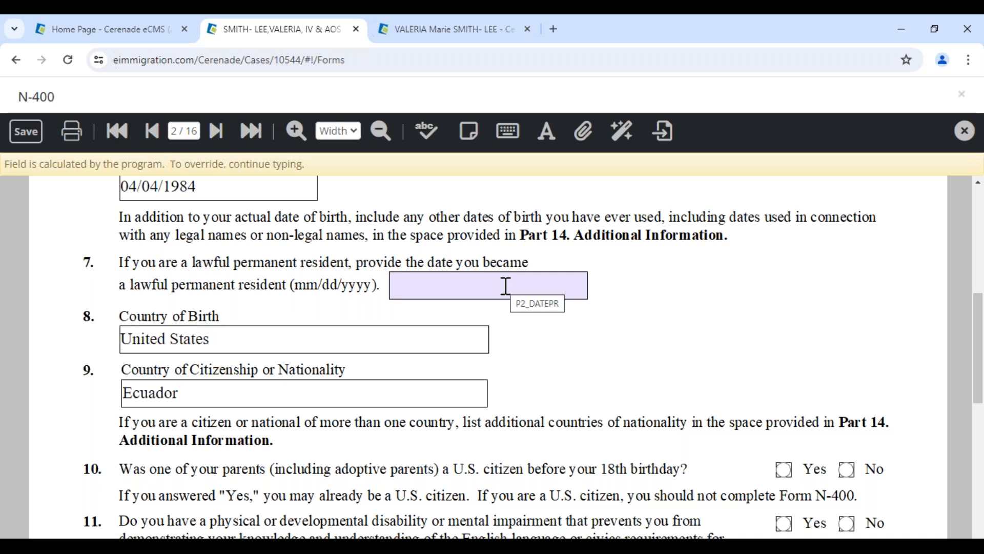
click(103, 29)
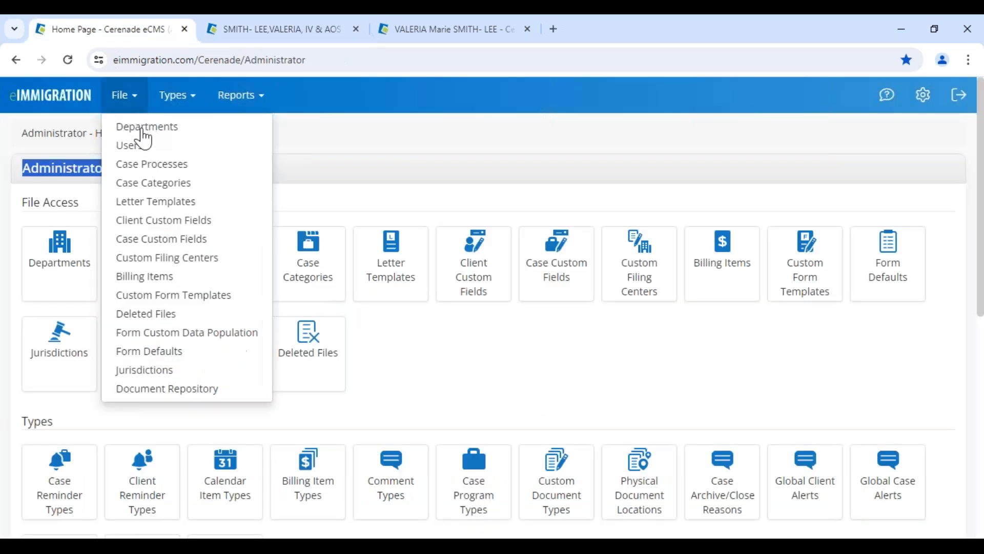
click(65, 163)
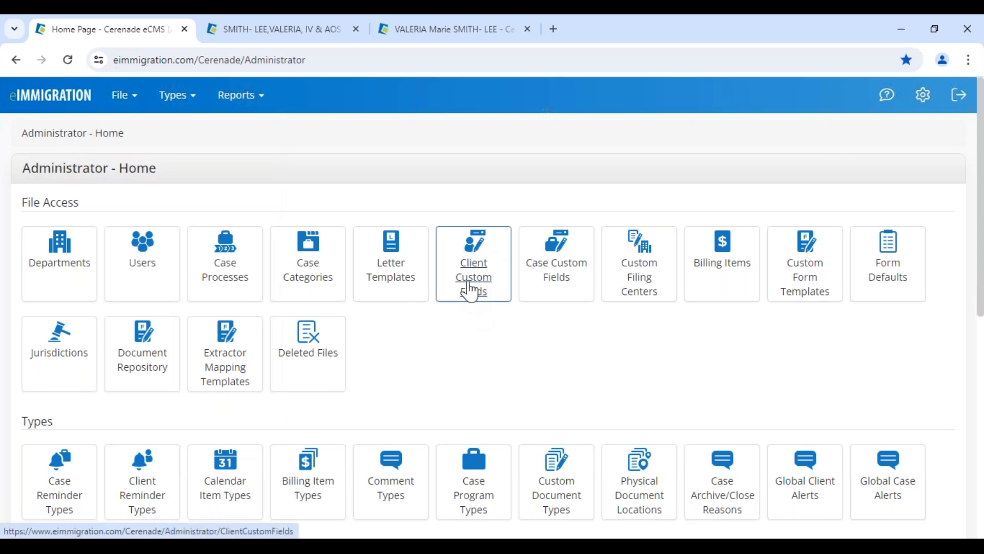
mouse_move(128, 97)
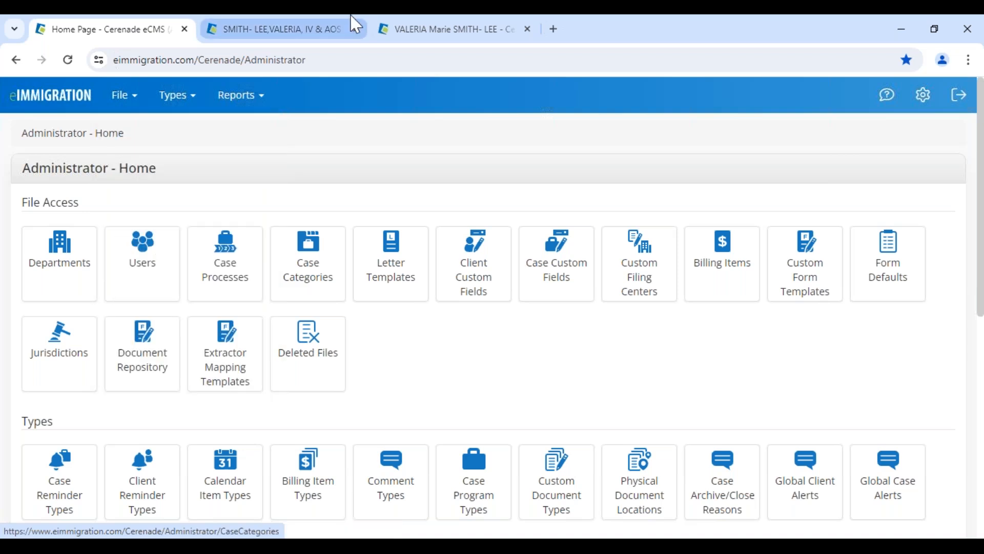
Return to the case's N-400 form at Part 2 and close it
click(337, 31)
scroll(702, 348, up, 5)
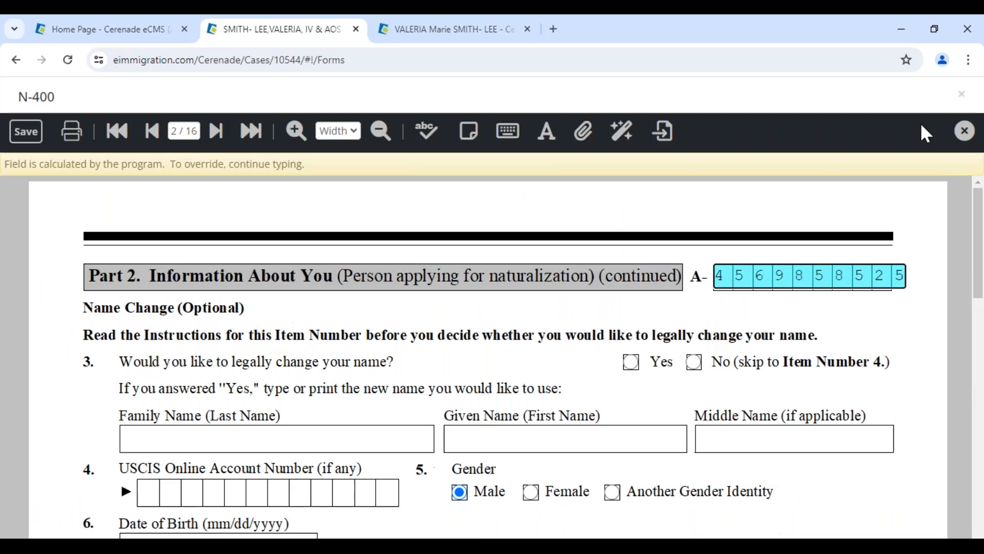
click(963, 131)
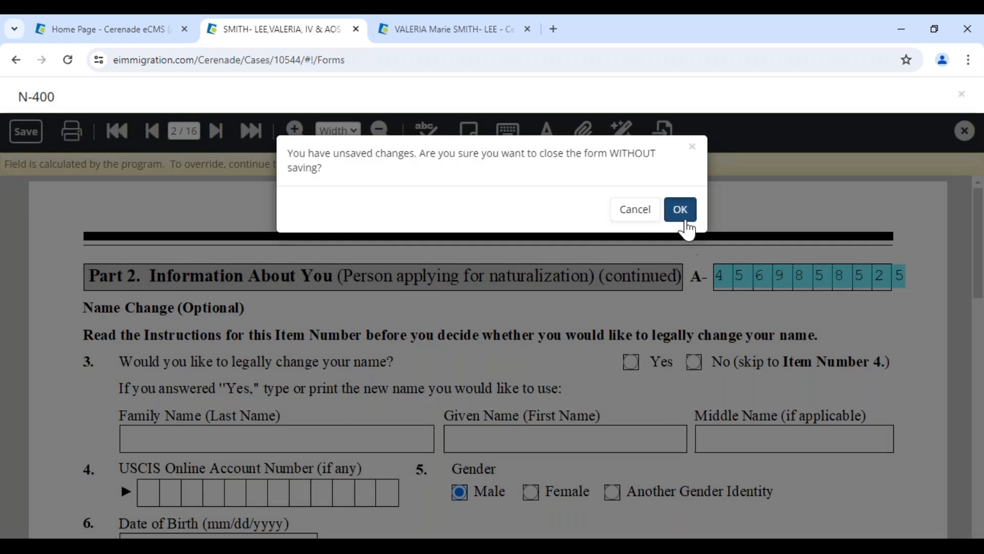
Confirm closing the N-400, open the case's I-130 form, then switch to the client's General Info page
click(682, 209)
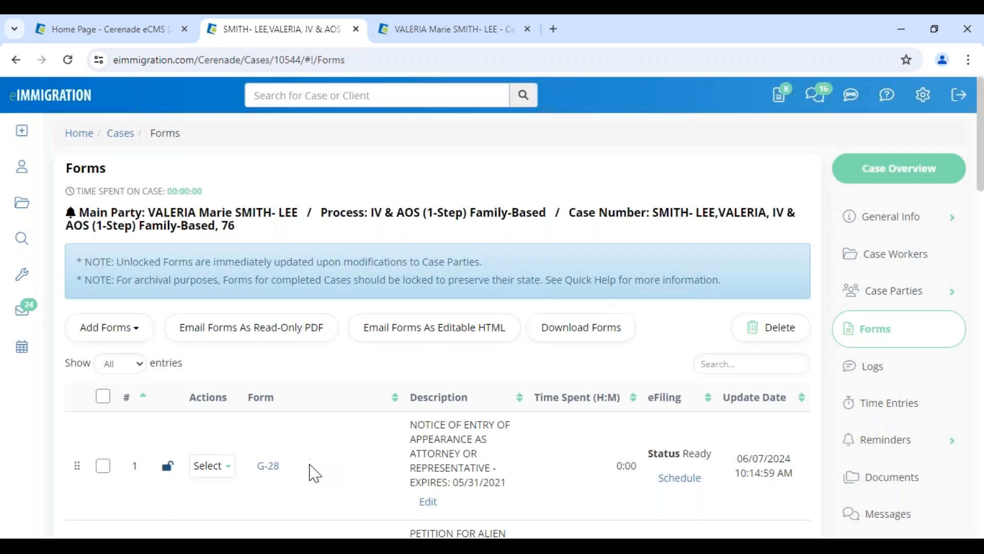
scroll(312, 470, down, 5)
click(272, 288)
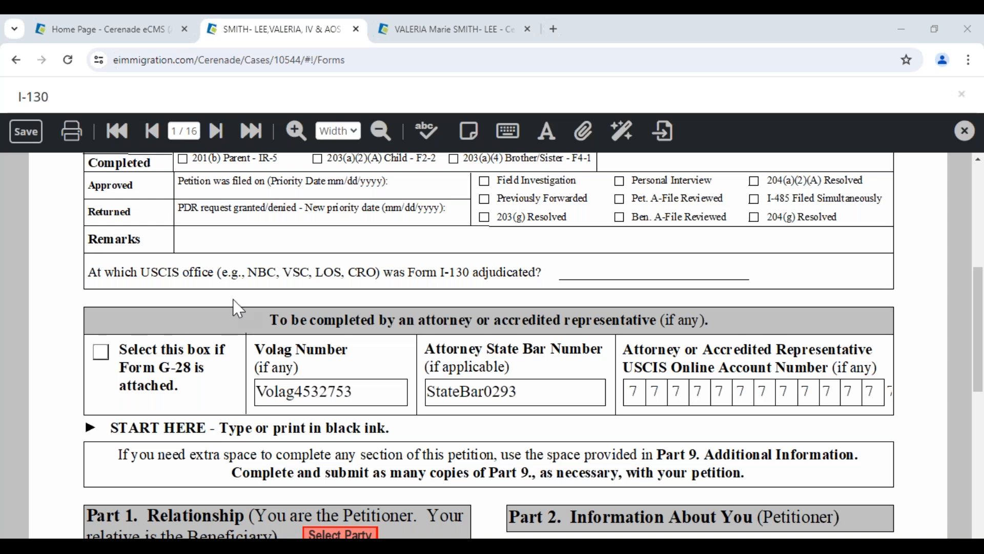
click(410, 30)
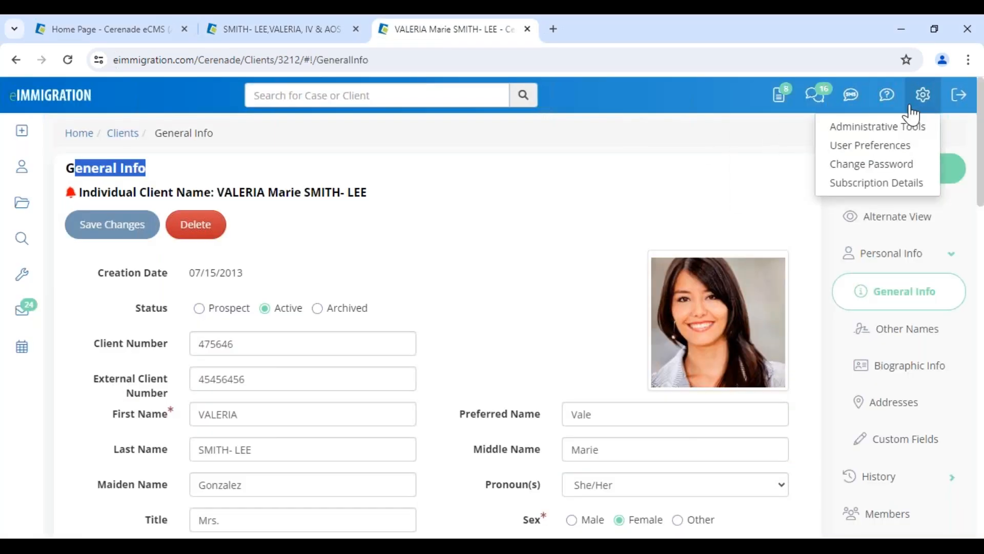
mouse_move(890, 103)
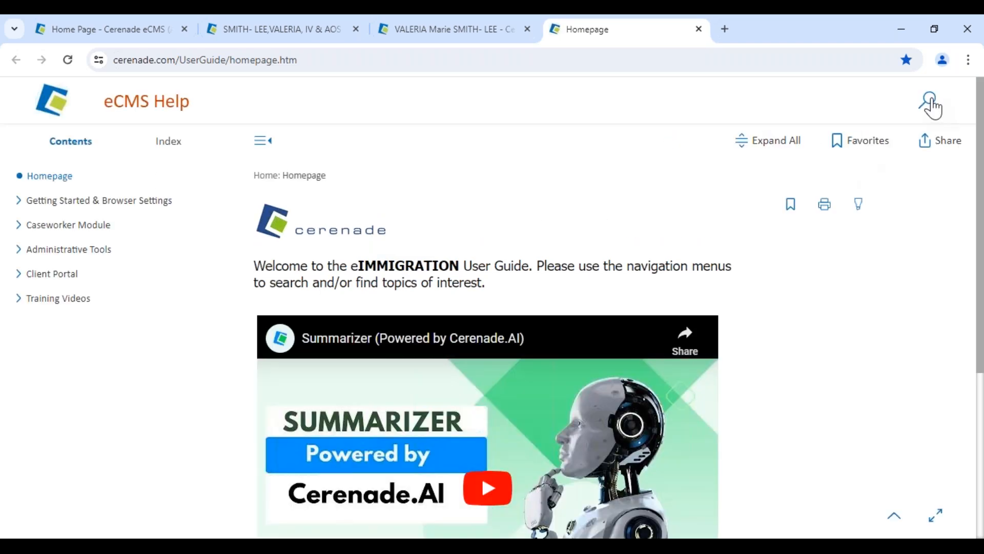
click(930, 102)
text(form custom data population)
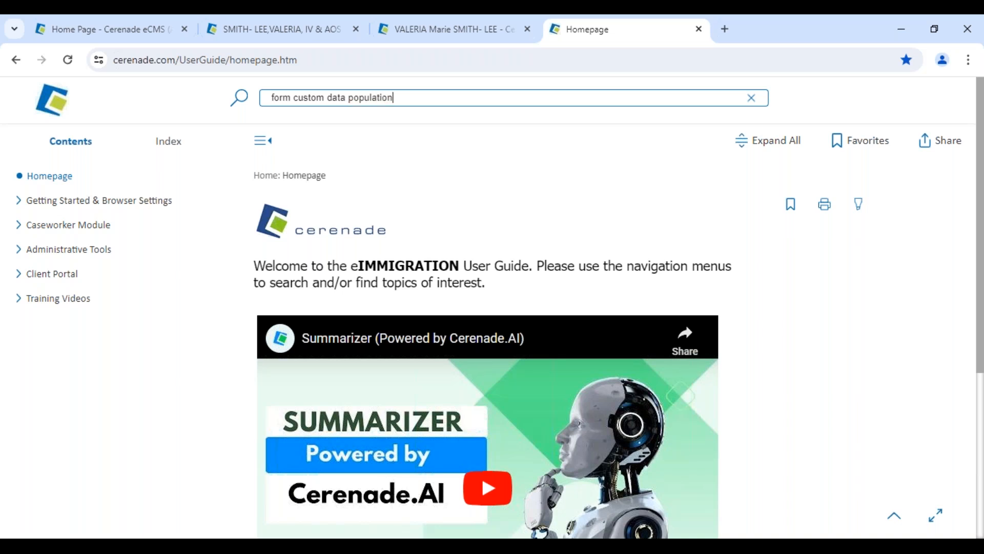
key(Return)
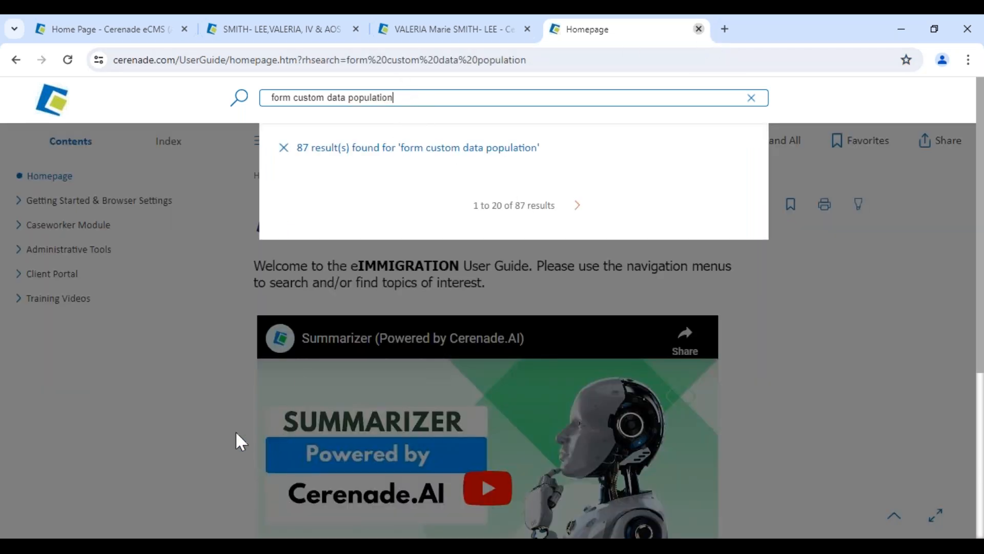
key(ctrl+w)
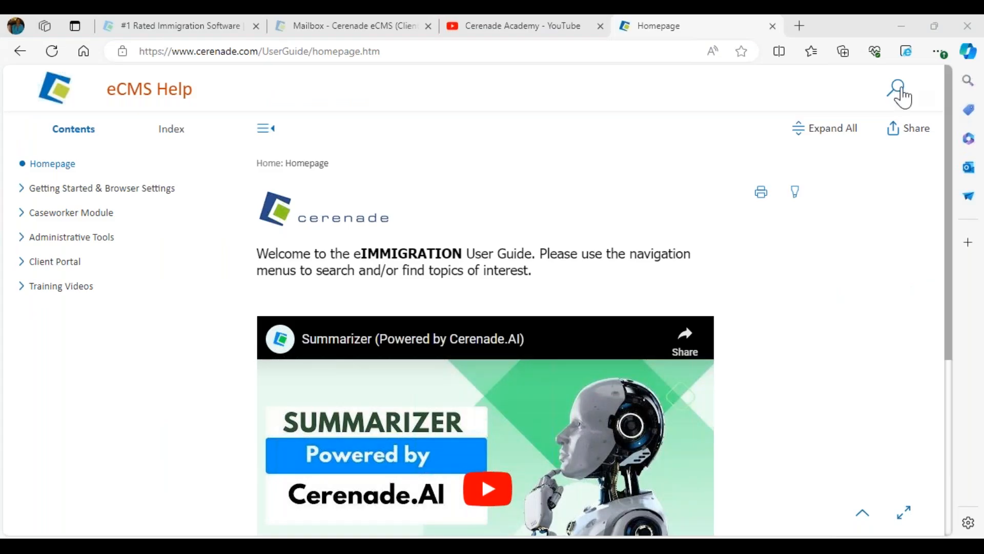
Search the help for 'form custom data' and open the Form Custom Data Population article
click(901, 92)
text(form custom )
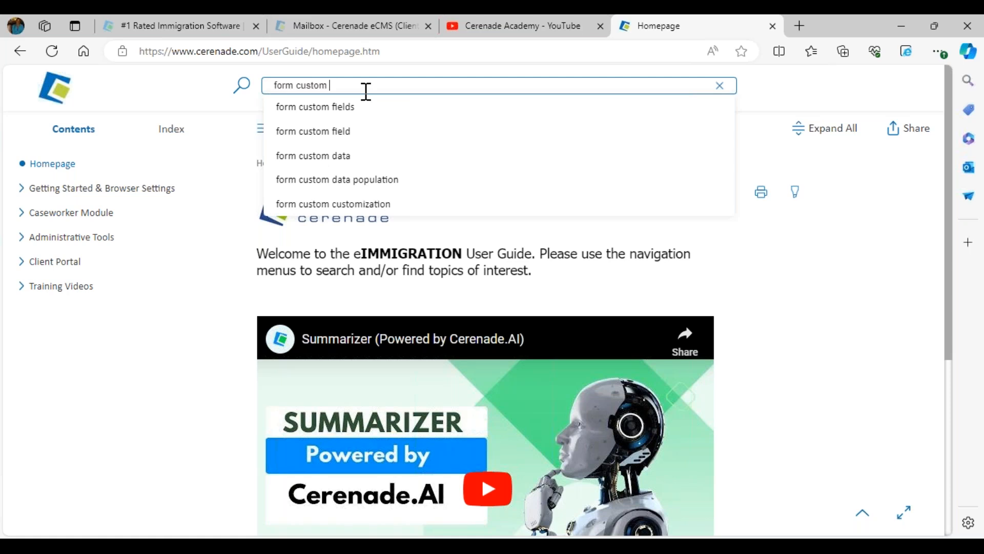
text(data)
click(359, 106)
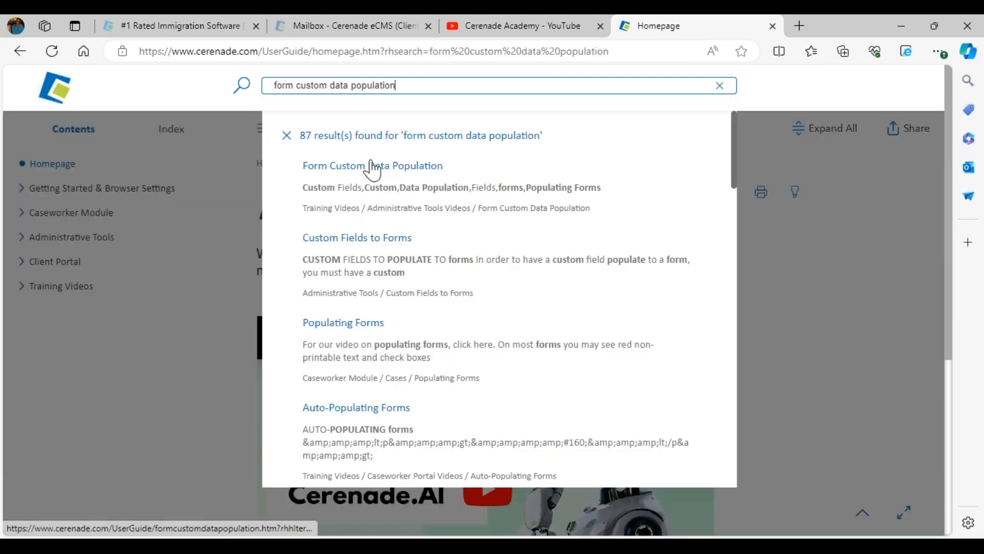
click(367, 169)
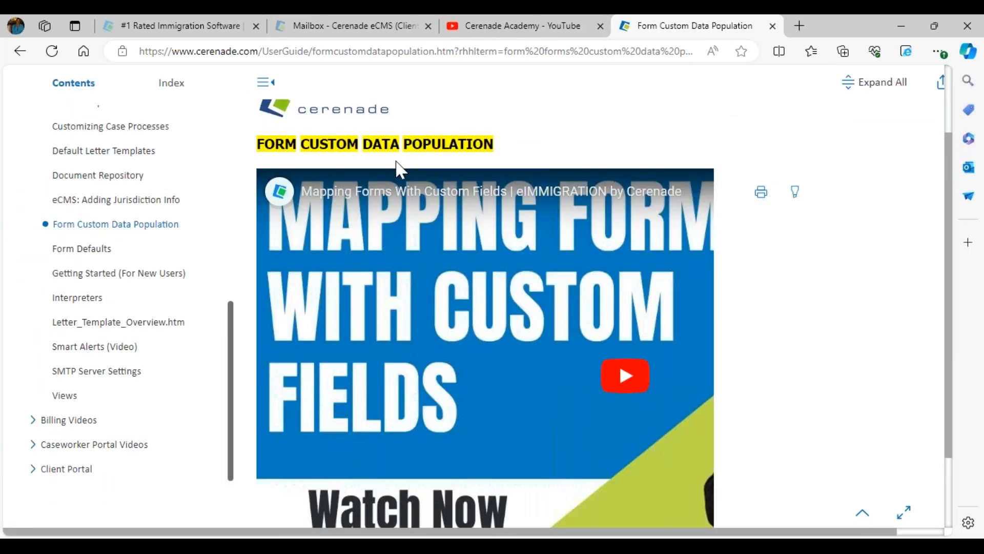
Go back to the search results and read the Custom Fields to Forms article
scroll(395, 205, up, 2)
click(396, 85)
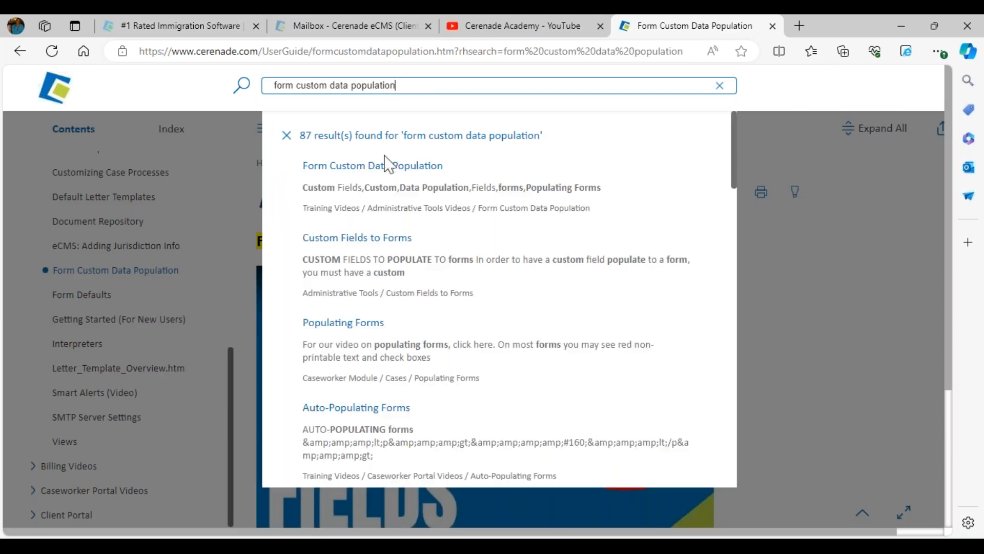
click(360, 240)
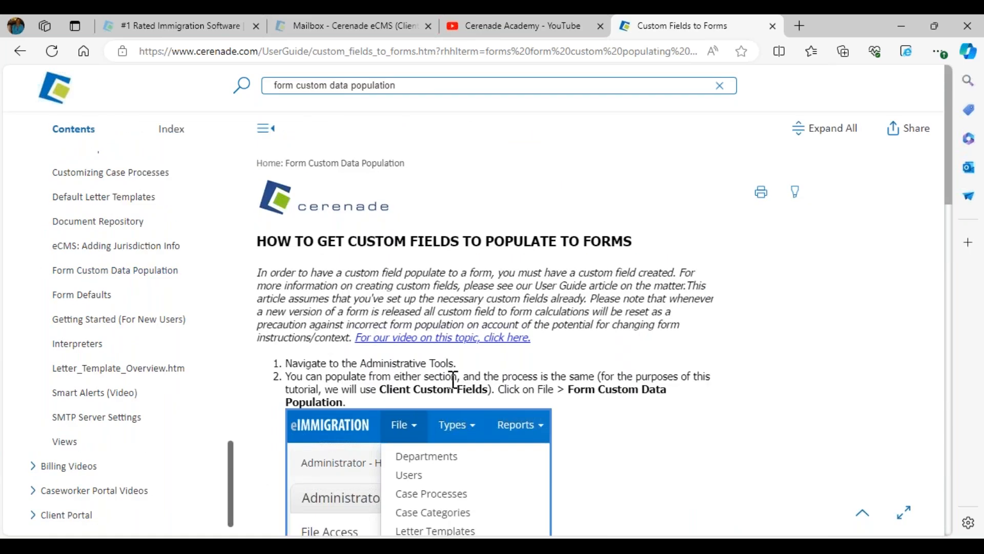
scroll(518, 405, down, 6)
scroll(610, 399, down, 7)
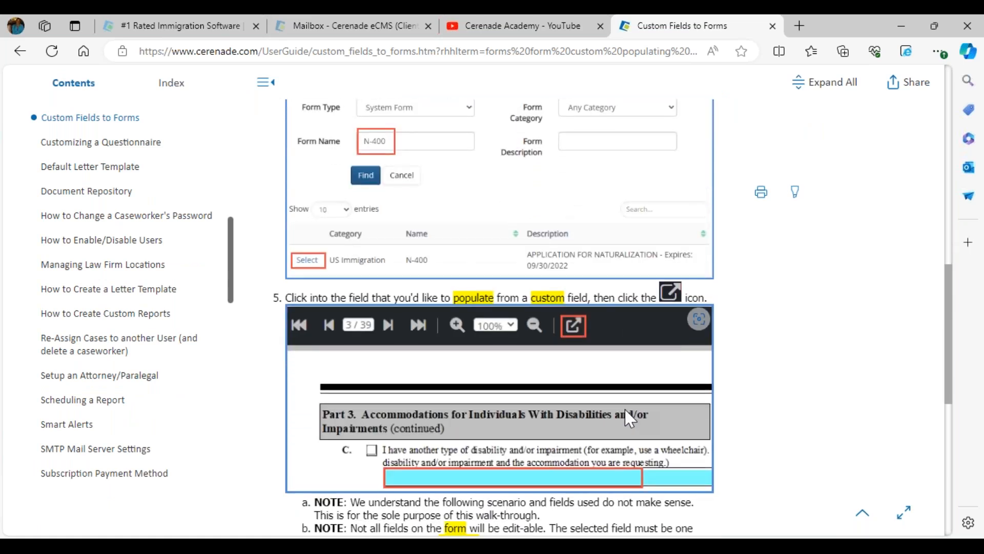
scroll(625, 416, down, 3)
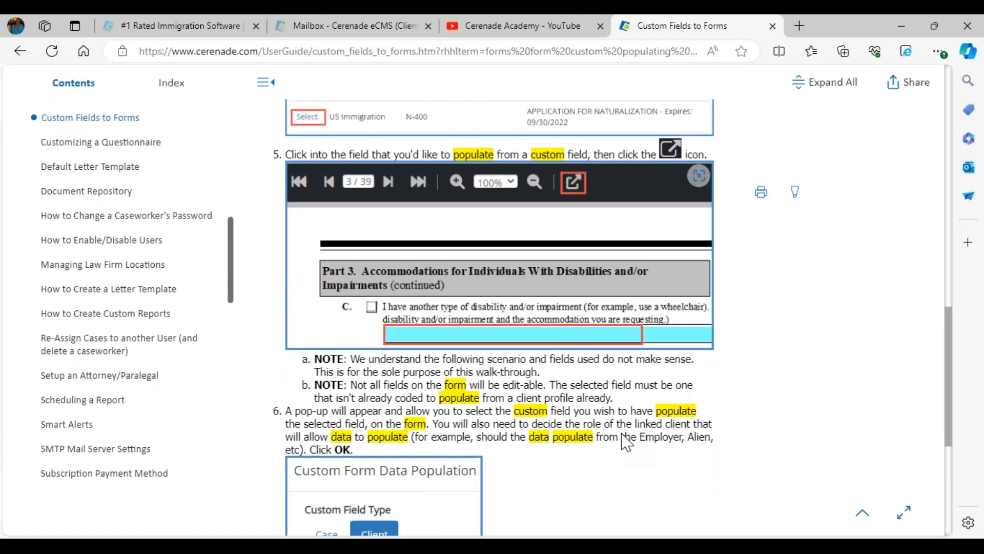
scroll(500, 318, down, 6)
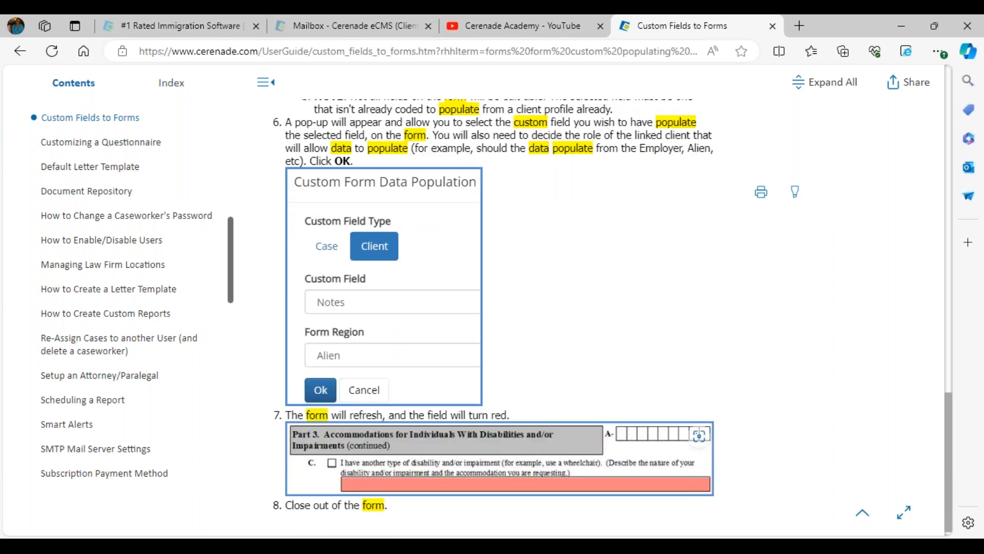
scroll(500, 318, up, 6)
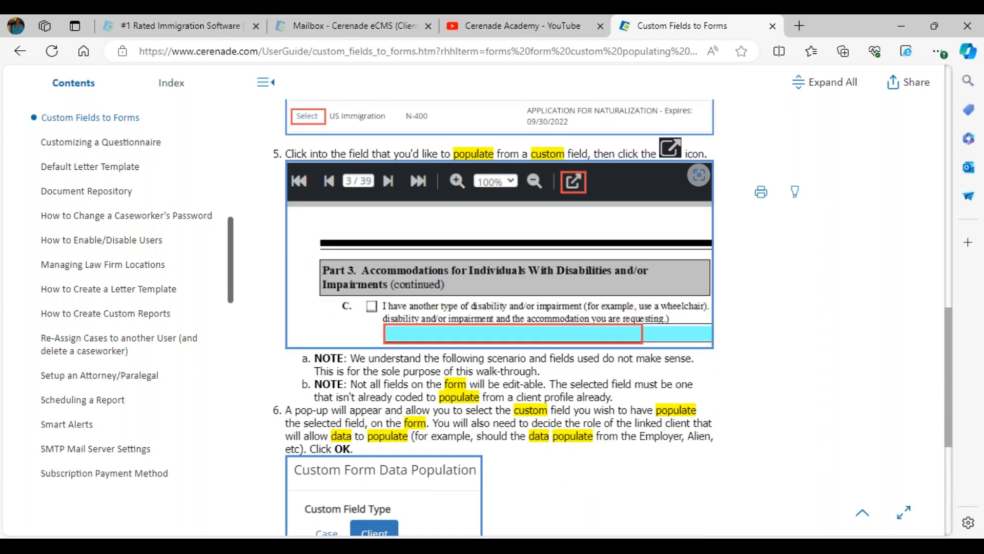
scroll(500, 359, down, 4)
scroll(482, 420, up, 20)
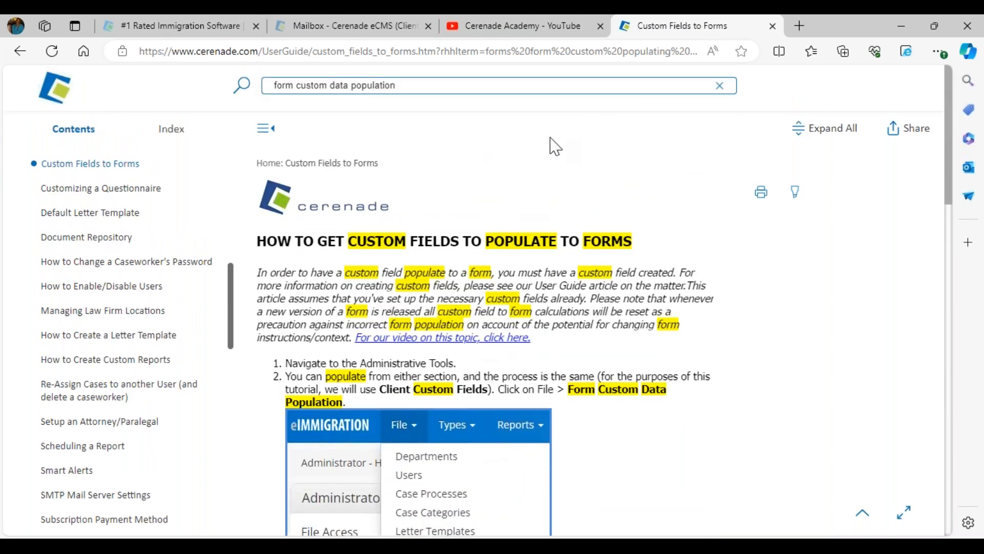
Close the help article and scroll up to the Cerenade Academy channel's Videos list
click(772, 26)
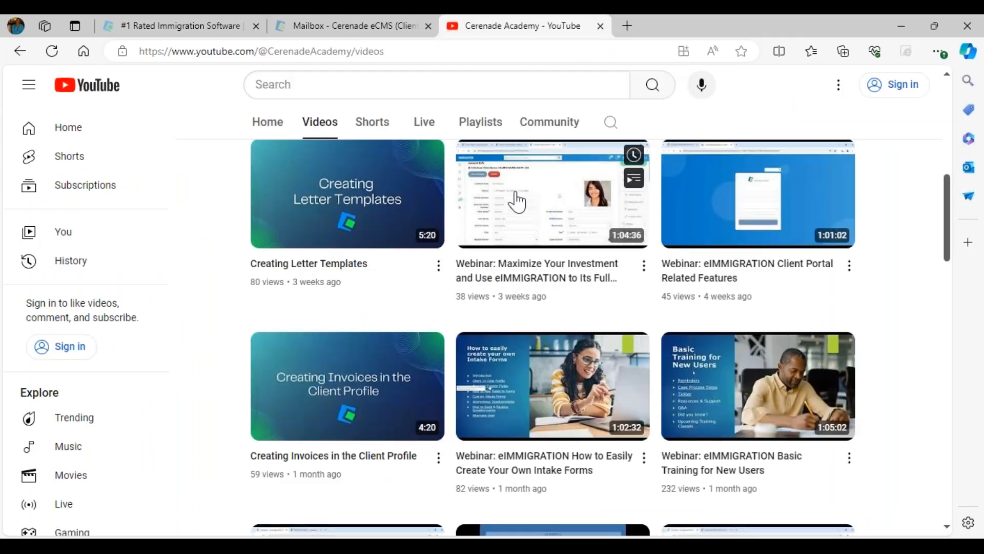
scroll(457, 205, up, 5)
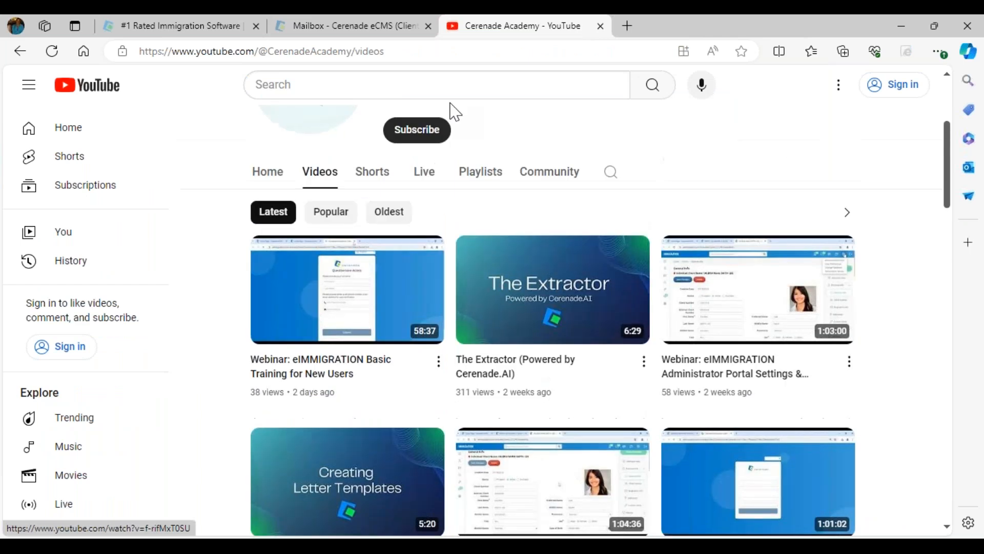
scroll(455, 112, up, 2)
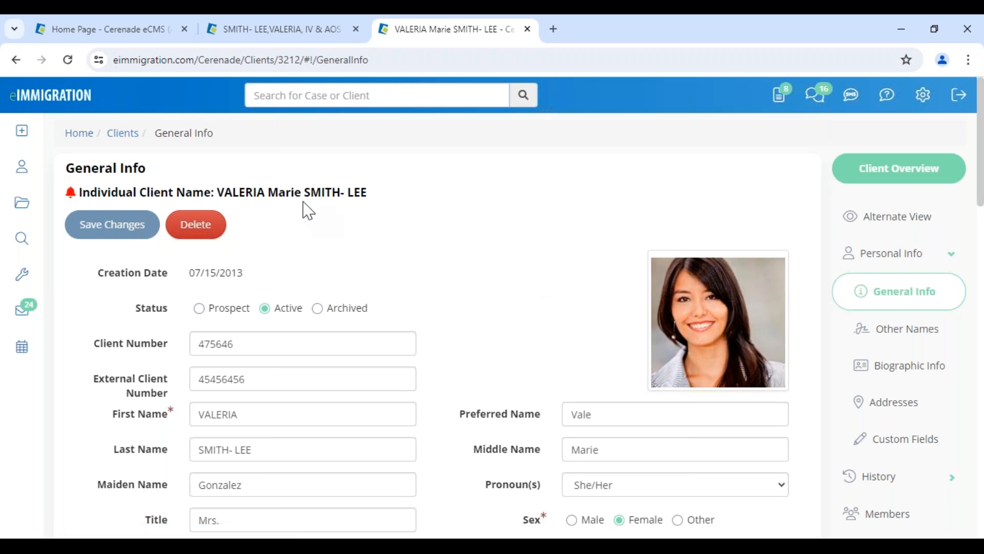
Return to the case's I-130 form and jump to page 5, where Part 4 beneficiary details begin
click(279, 30)
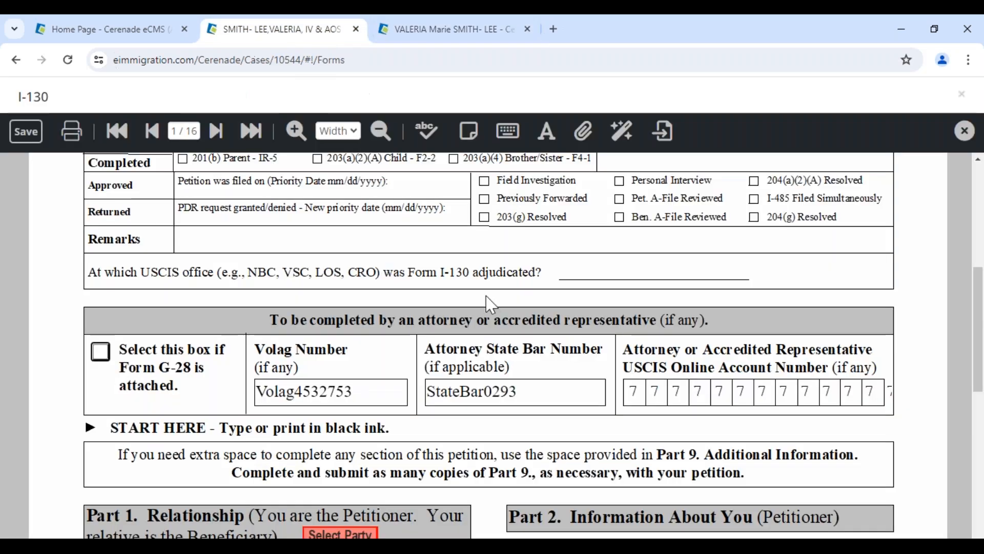
scroll(482, 323, down, 8)
scroll(461, 348, up, 4)
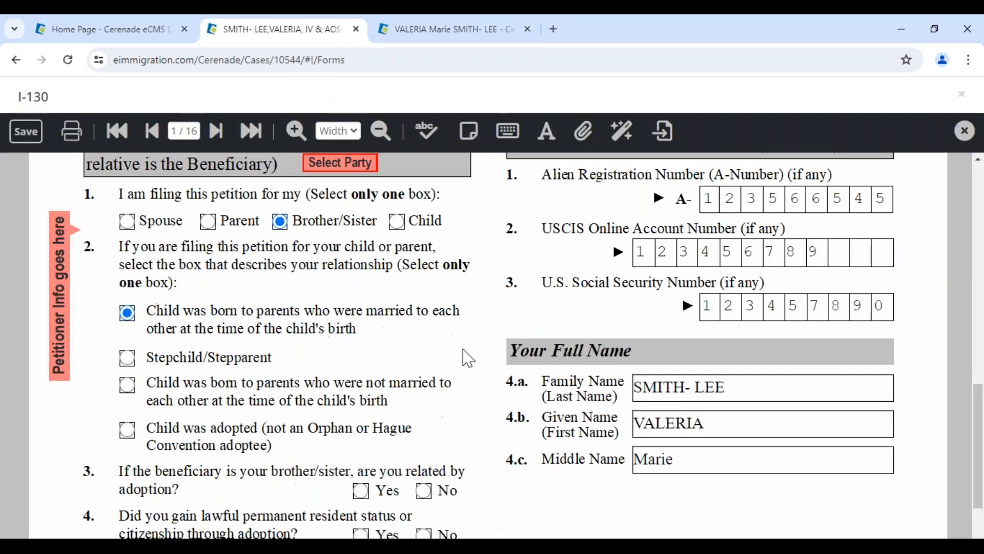
scroll(433, 404, down, 1)
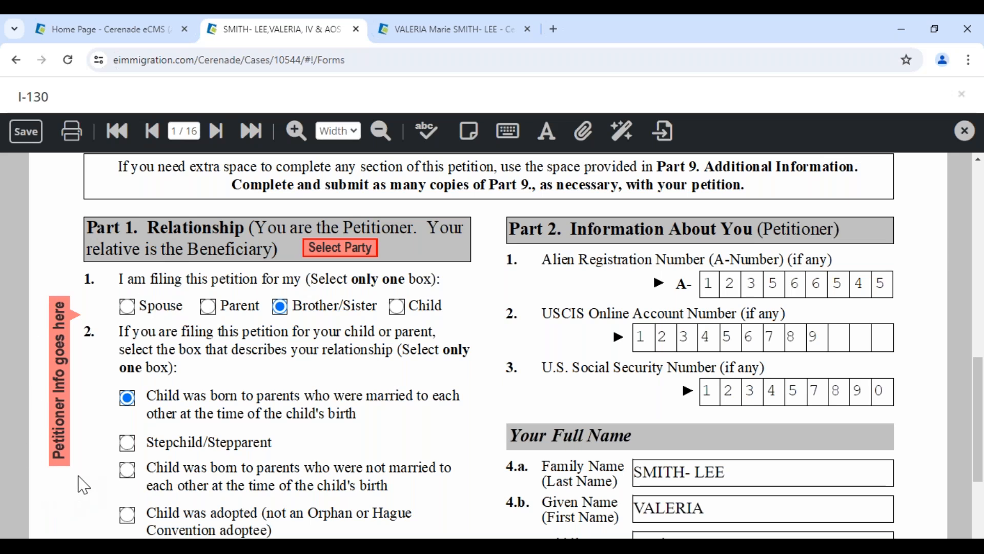
click(185, 126)
text(5)
key(Return)
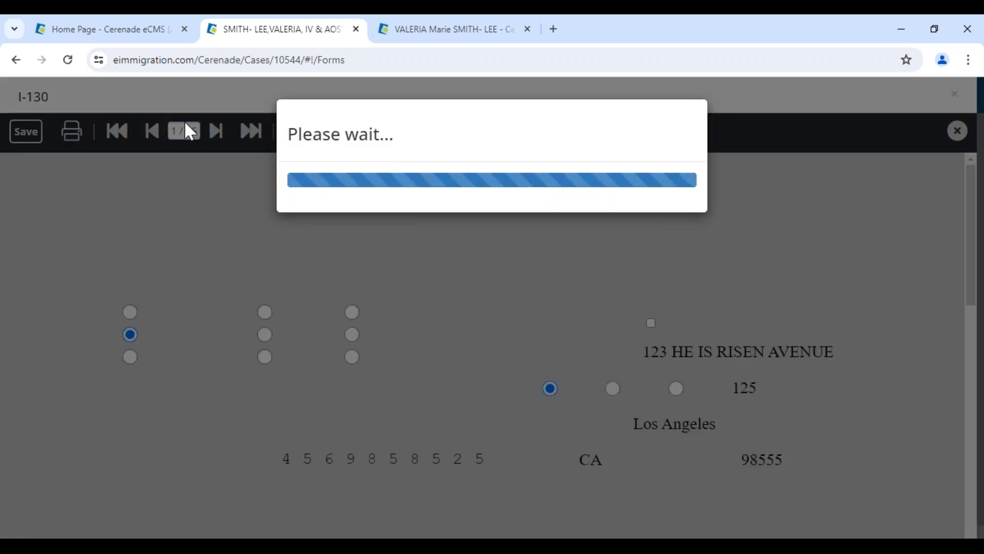
scroll(82, 363, down, 3)
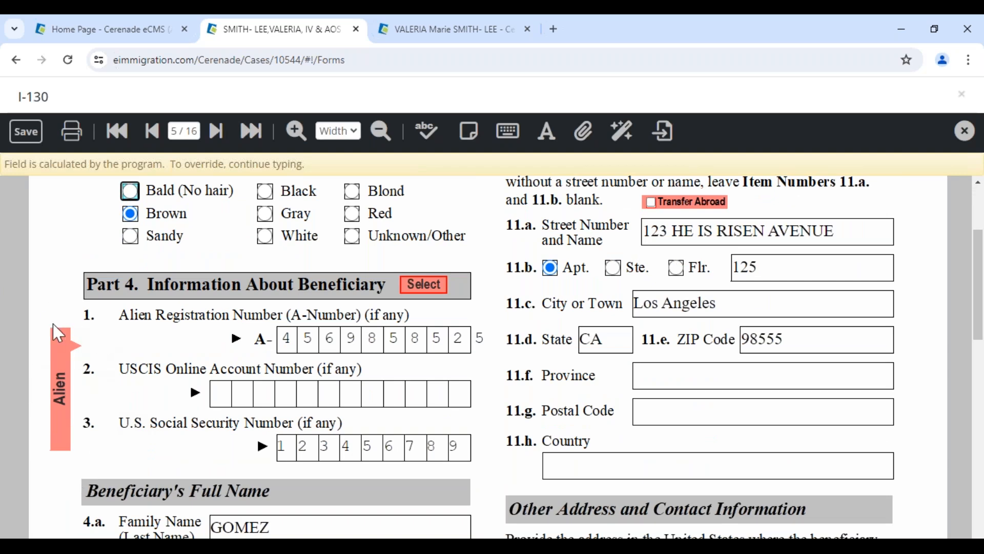
Populate the I-130 beneficiary section from the case's Alien party, then save and close the form
click(428, 284)
click(428, 267)
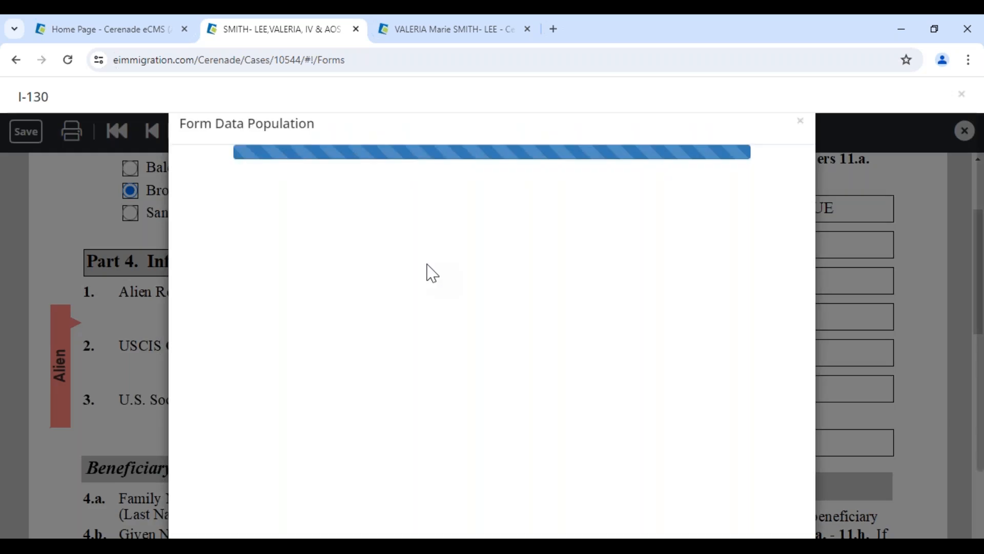
click(227, 251)
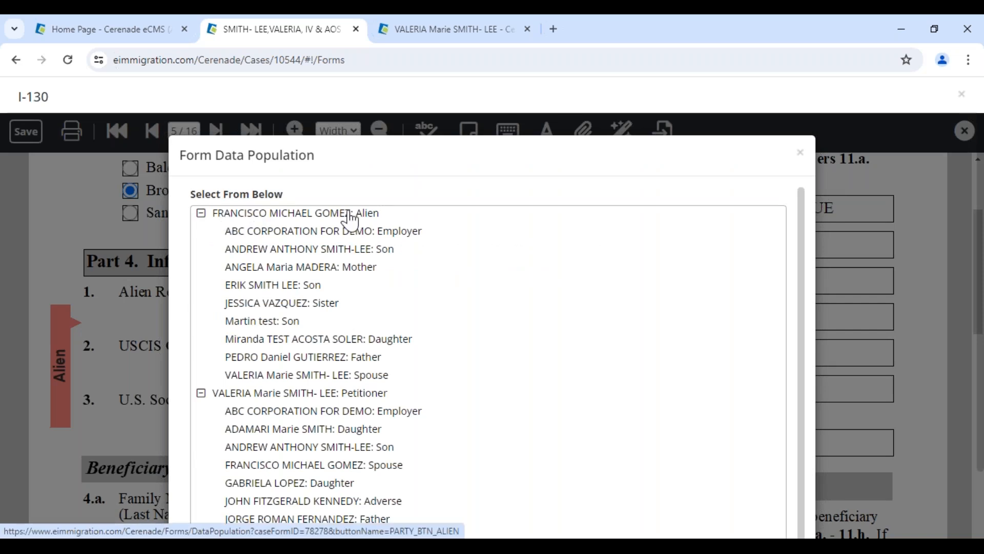
mouse_move(382, 213)
mouse_down()
mouse_move(359, 211)
mouse_move(389, 211)
mouse_up()
click(227, 215)
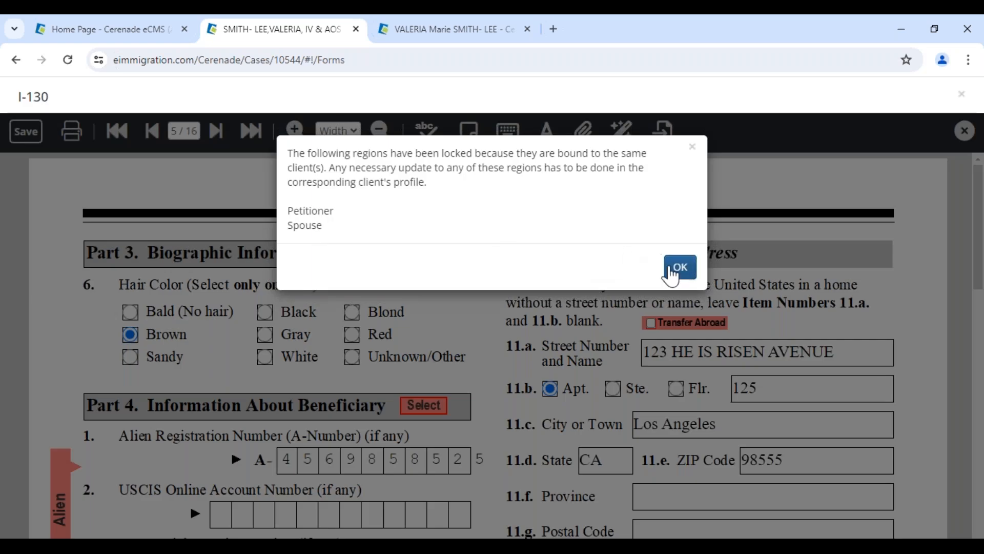
click(672, 272)
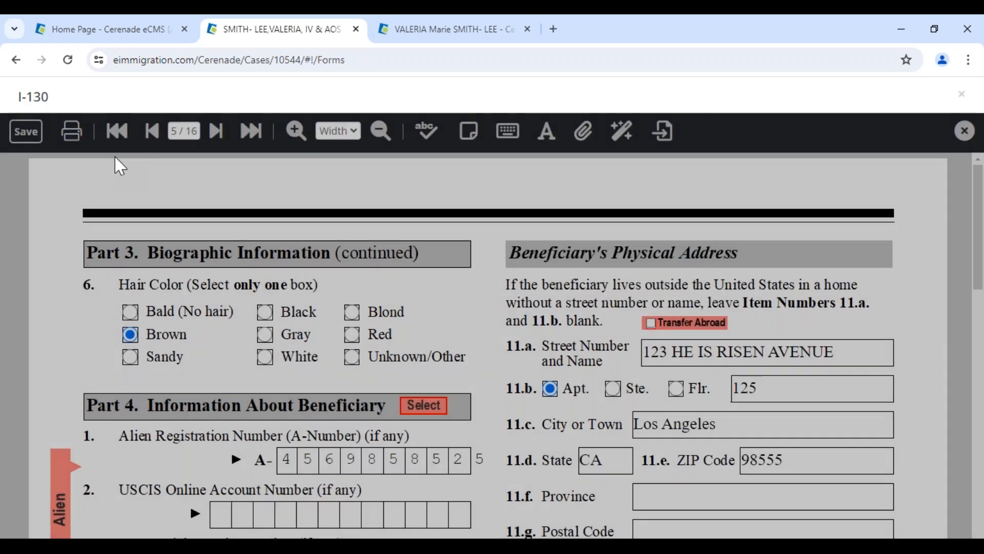
click(27, 136)
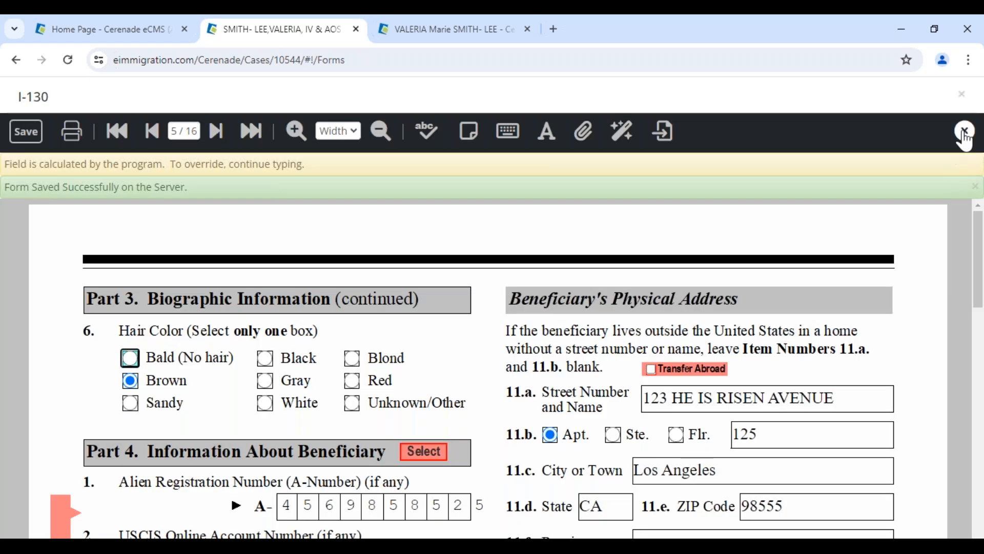
click(964, 132)
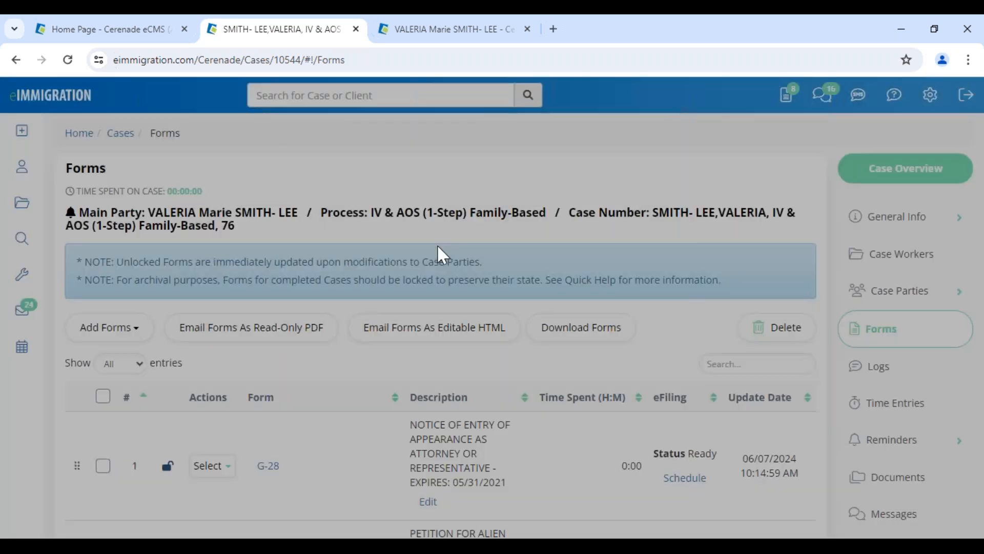
Give the I-130 the custom description "Fco's" in place of its standard petition text
scroll(395, 439, down, 4)
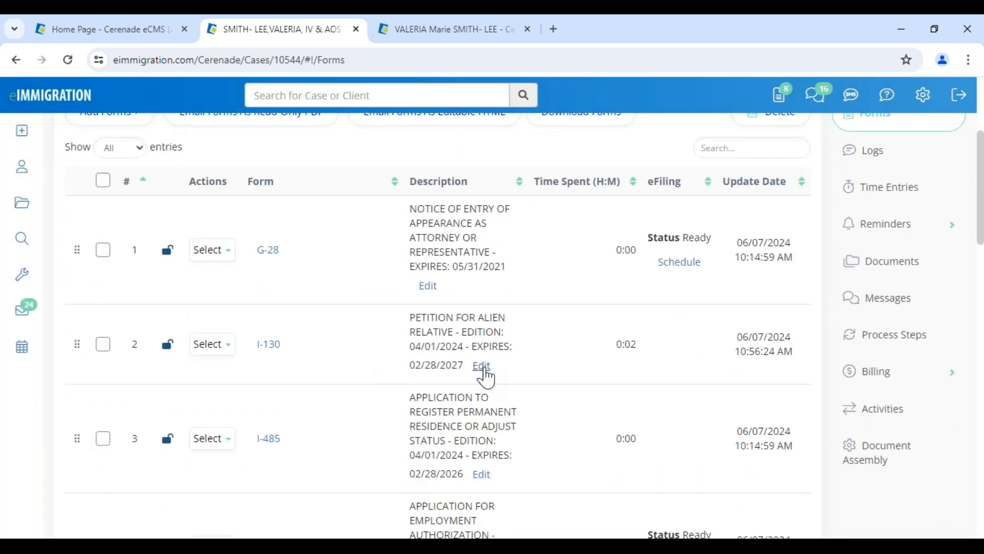
click(482, 366)
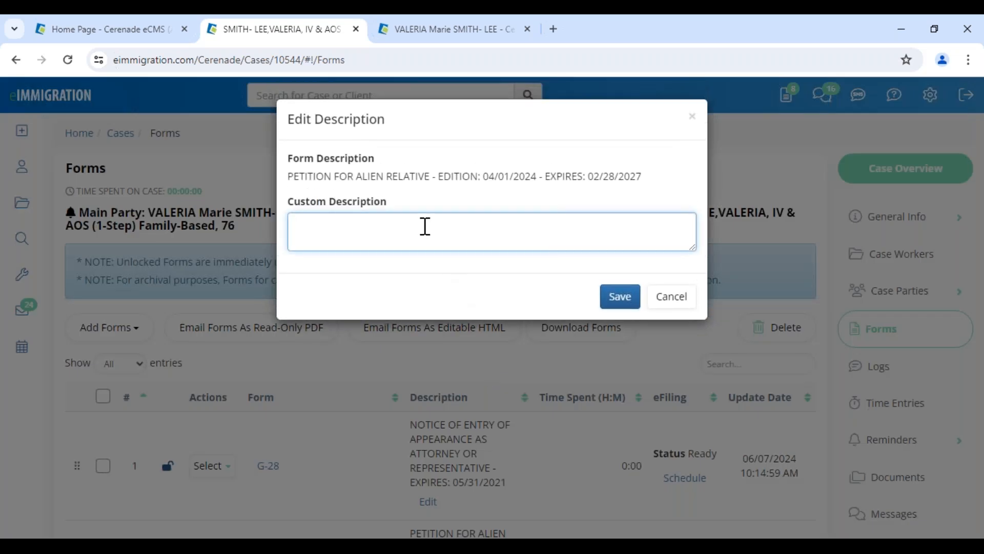
text(Fco's)
click(620, 298)
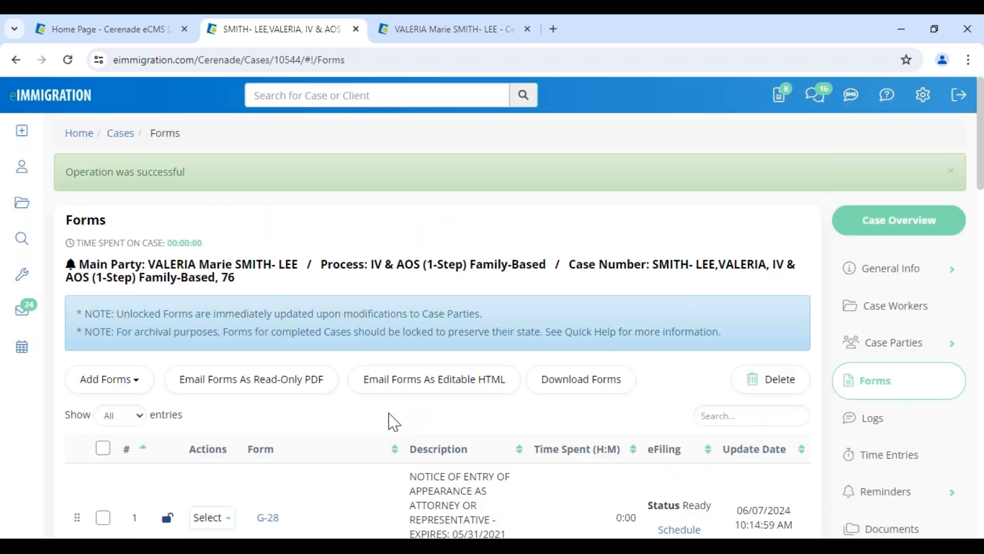
Duplicate the I-130 form from its actions menu
scroll(393, 421, down, 4)
click(213, 377)
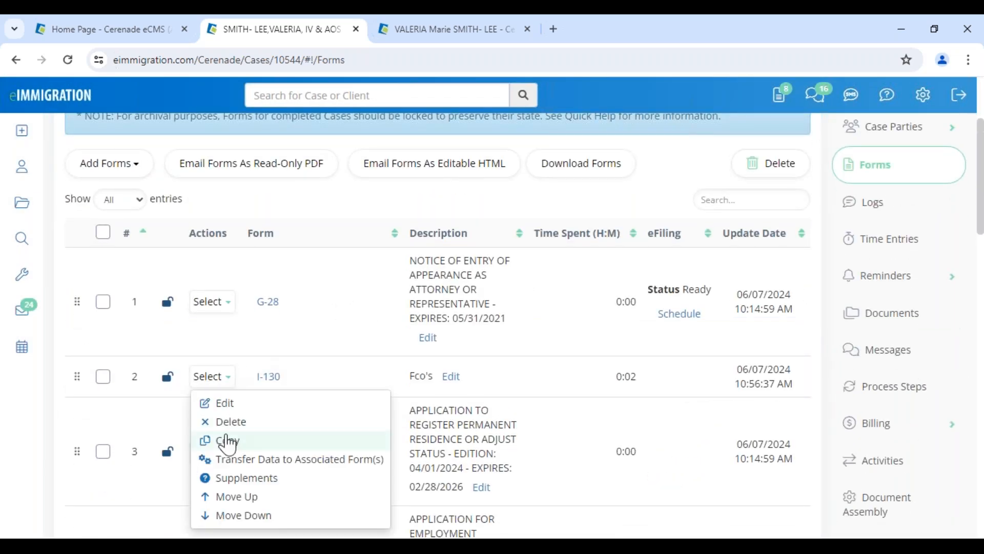
click(227, 440)
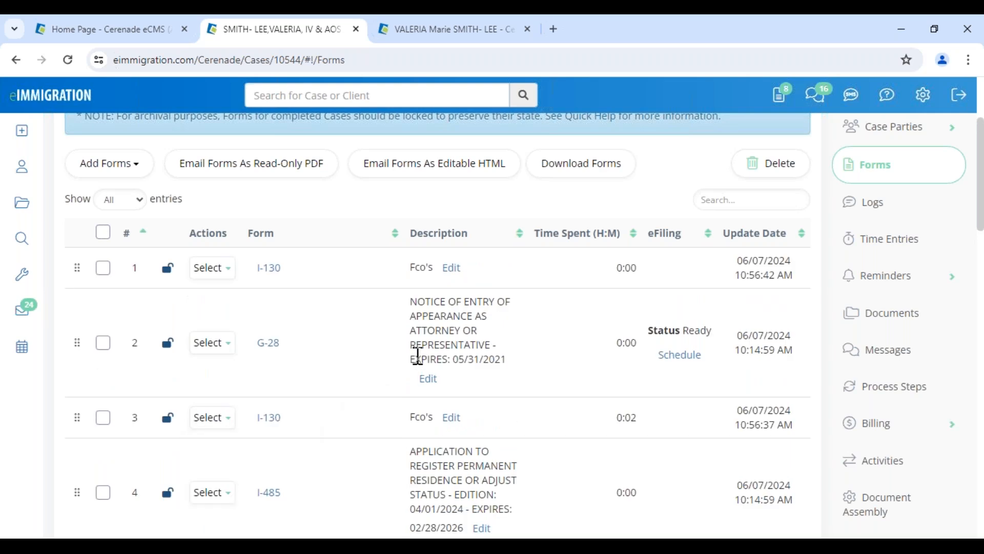
Relabel the copied I-130's custom description as "Daughter's"
click(450, 268)
drag(376, 226, 150, 189)
text(DAughter's)
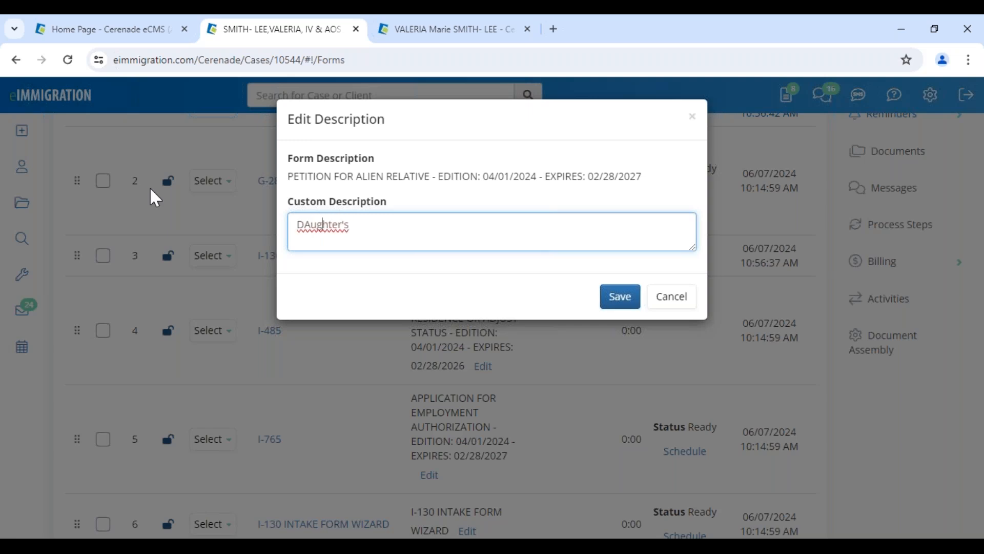
key(BackSpace)
text(a)
click(622, 301)
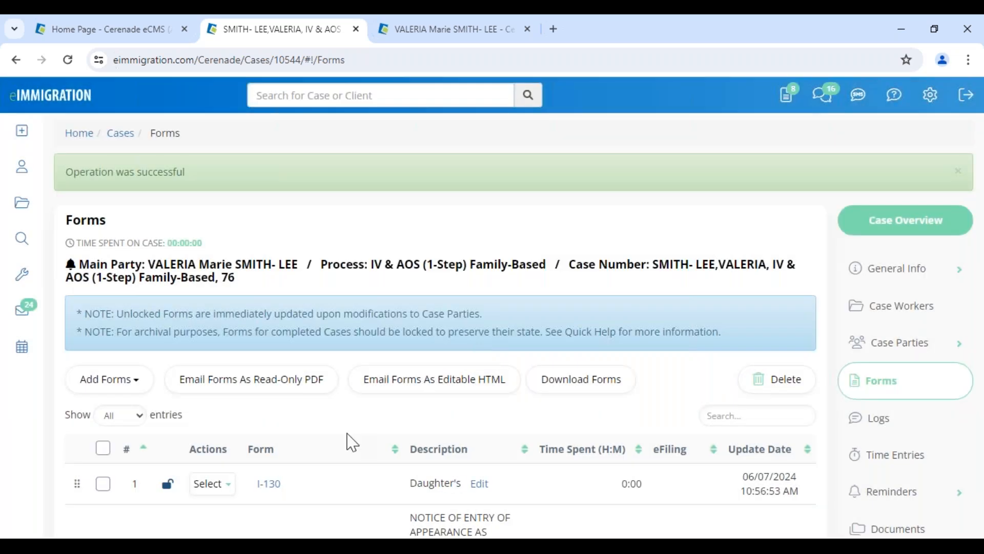
Move the original "Fco's" I-130 to the top and open the "Daughter's" copy for editing
scroll(143, 439, down, 3)
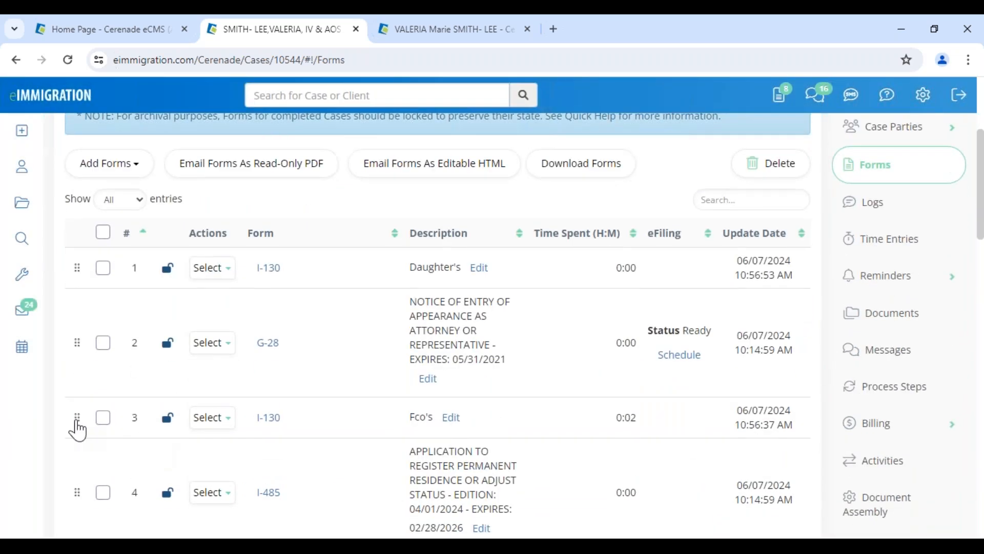
drag(78, 430, 68, 513)
scroll(132, 478, down, 1)
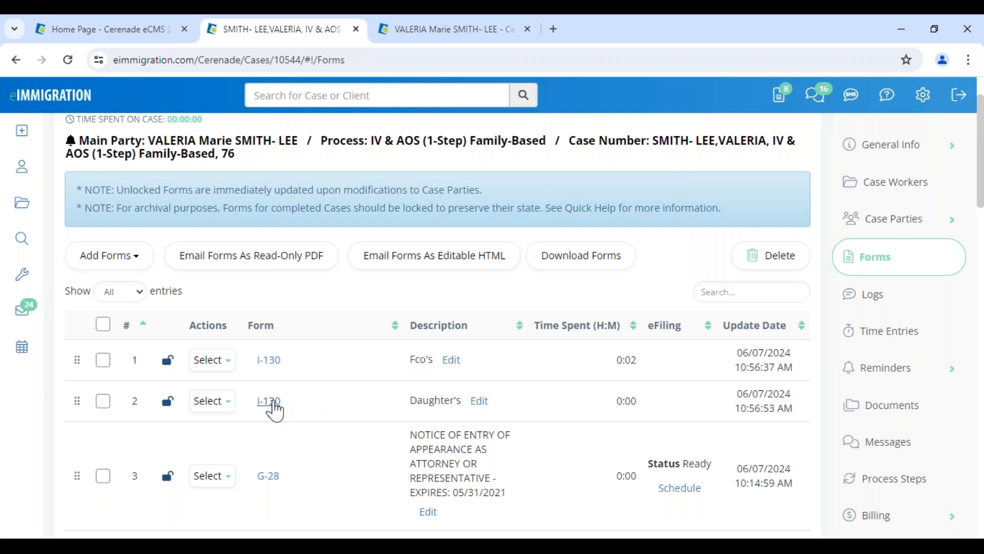
click(213, 401)
click(216, 428)
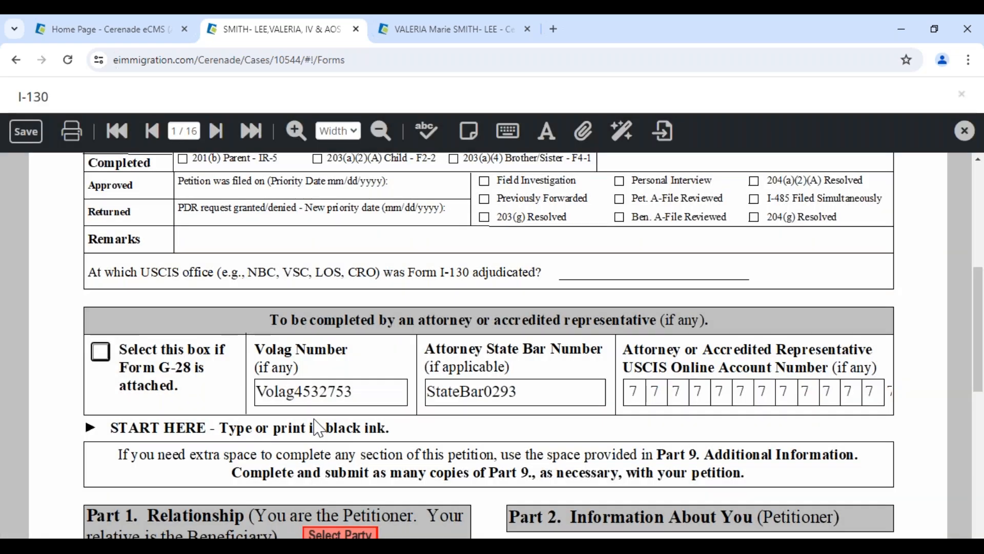
On page 5, populate the Part 4 beneficiary section with the daughter's party data
scroll(313, 418, down, 5)
click(186, 131)
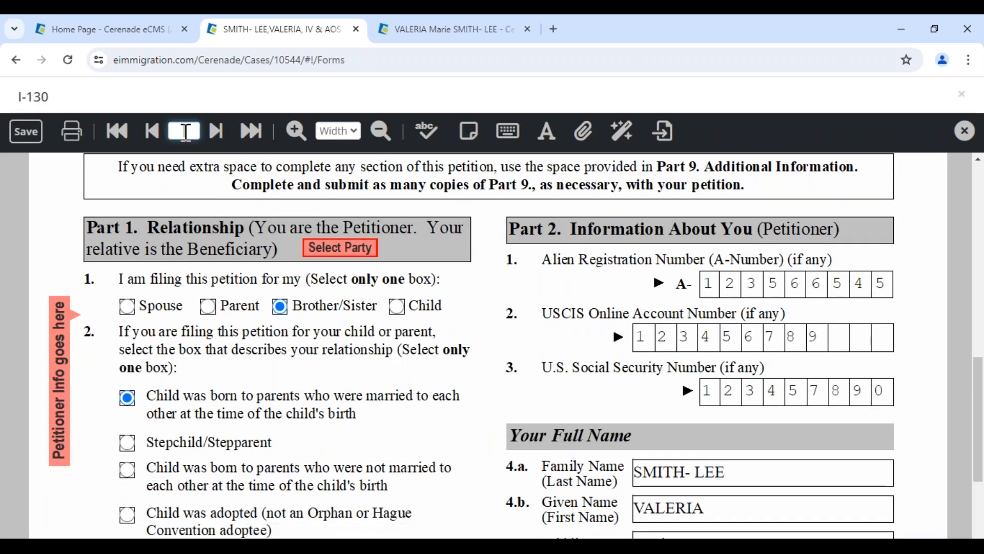
text(5)
key(Return)
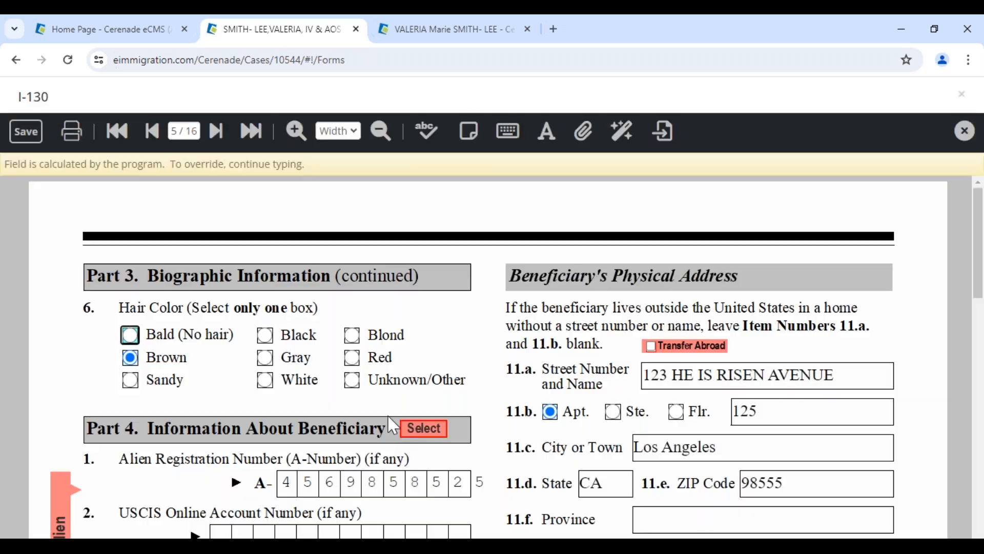
scroll(392, 435, down, 4)
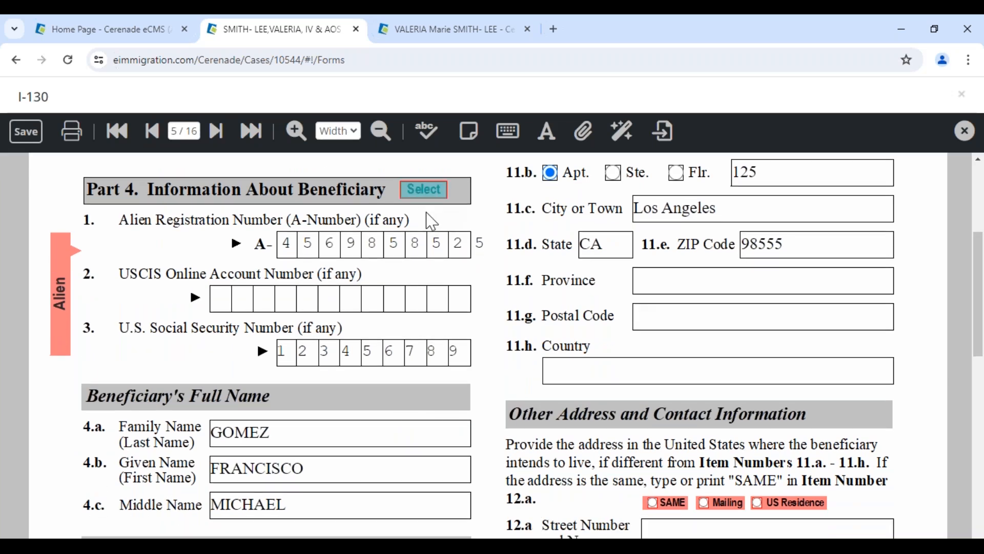
click(426, 191)
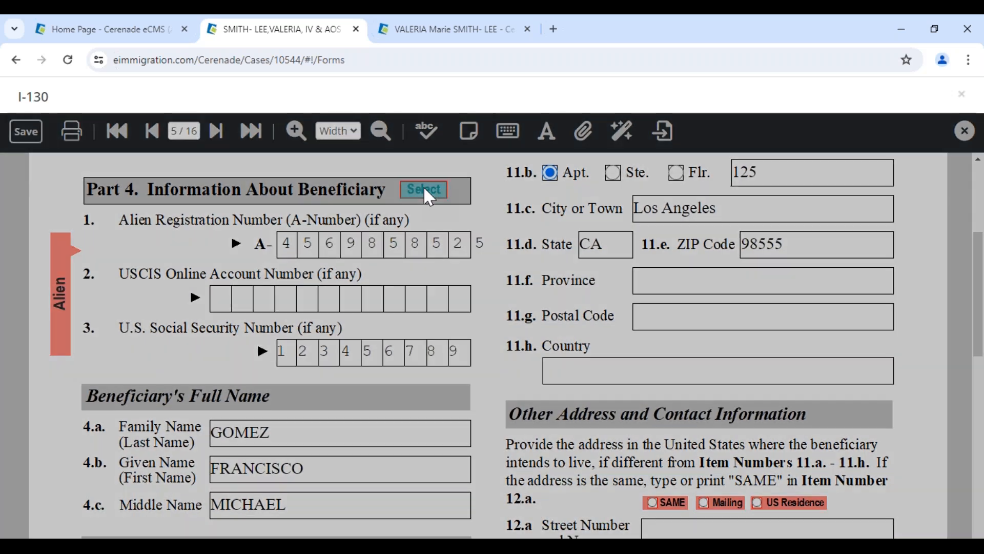
click(232, 248)
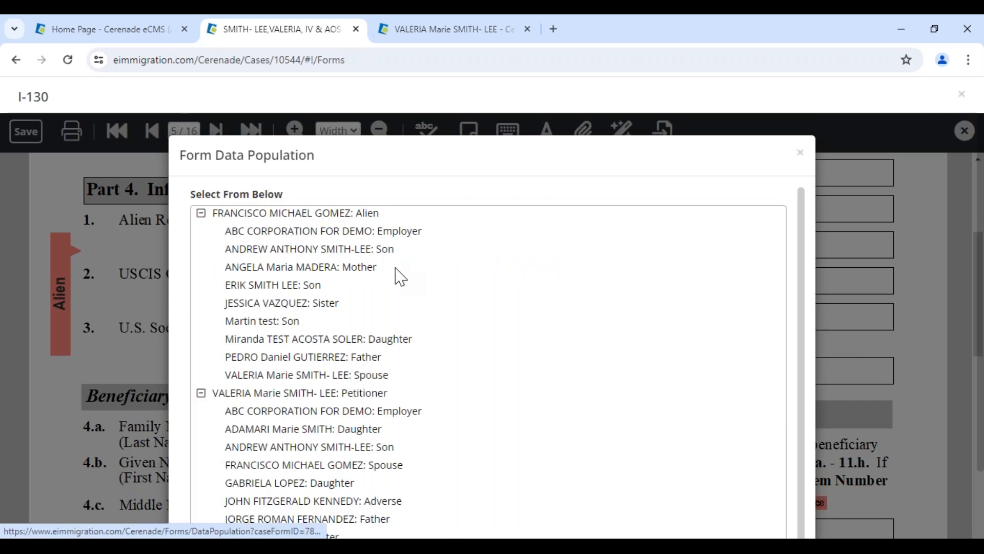
click(260, 341)
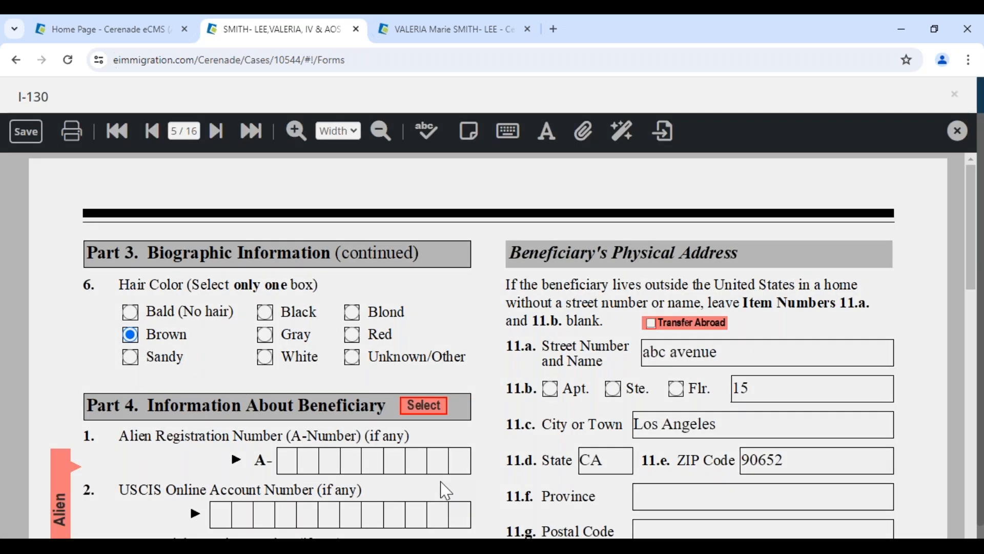
Save the form and decline the browser's offers to save the address
scroll(441, 482, down, 4)
drag(354, 403, 197, 407)
click(26, 131)
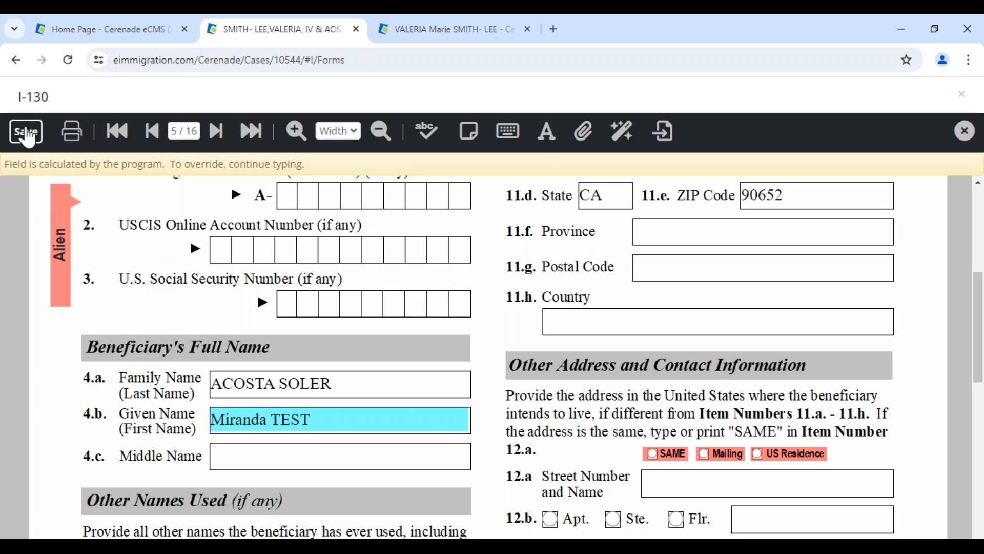
click(854, 287)
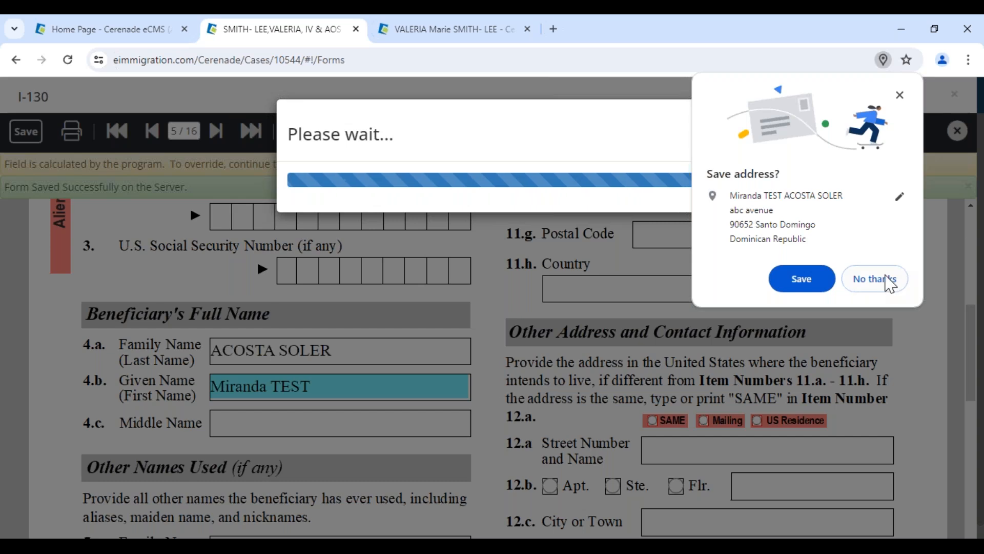
click(870, 279)
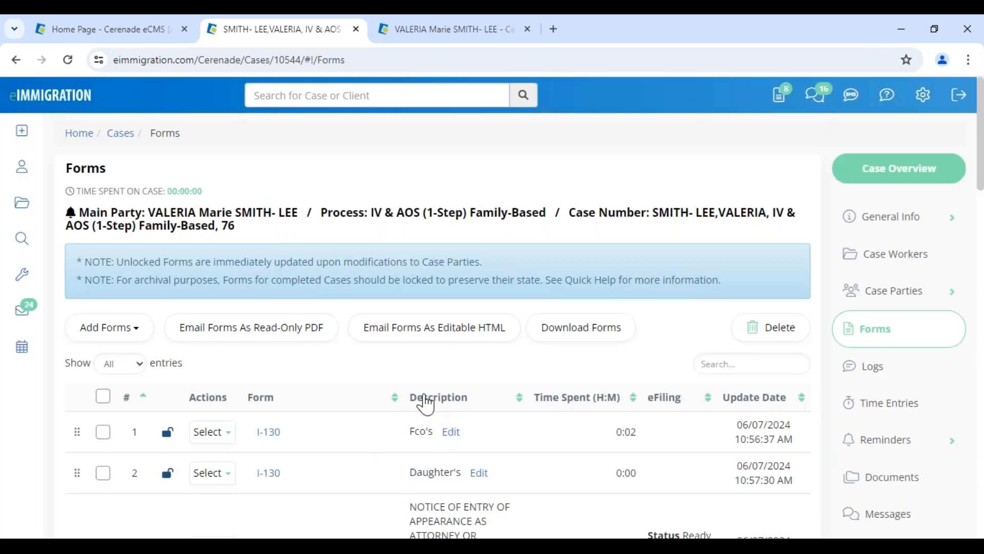
click(213, 434)
double_click(420, 431)
click(464, 382)
Show the form-features slide, then reopen the case's first I-130 form
mouse_move(510, 545)
click(556, 492)
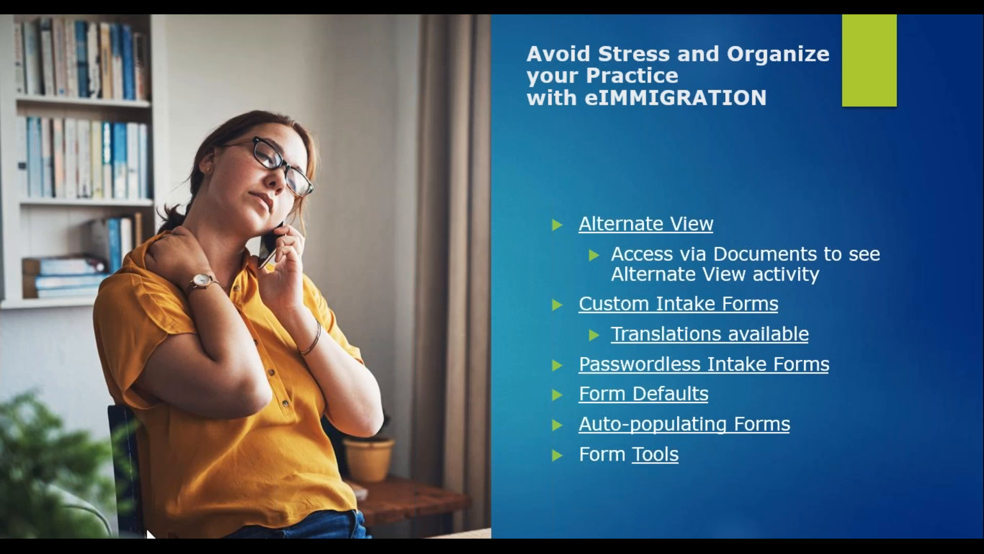
key(alt+Tab)
click(269, 433)
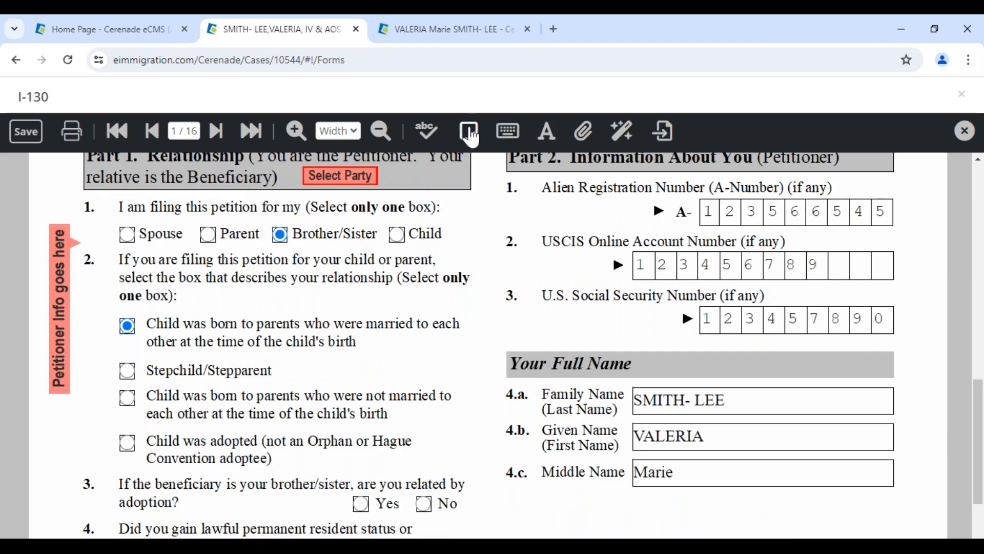
Add a test sticky note on page 1 and print the I-130 with sticky notes excluded
click(278, 316)
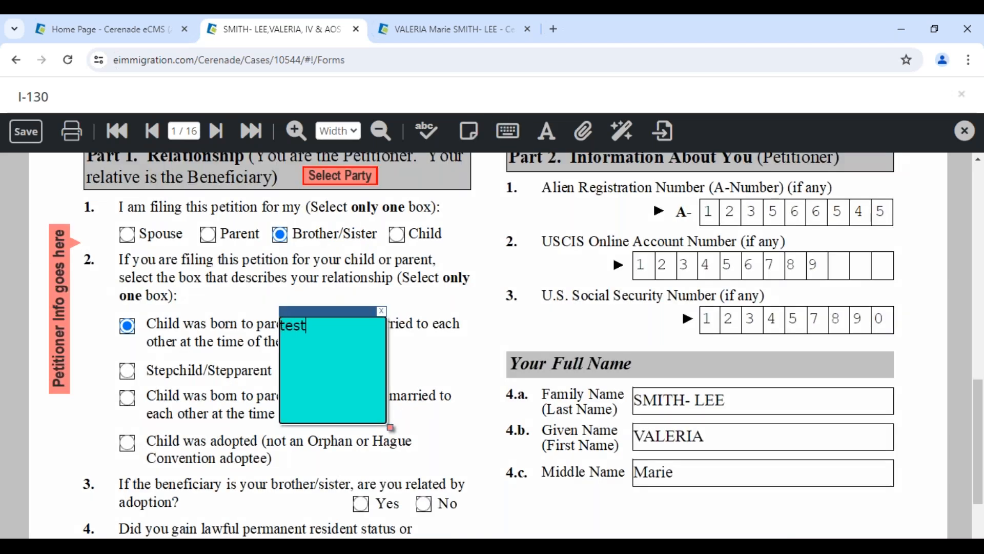
click(76, 137)
click(585, 432)
click(613, 486)
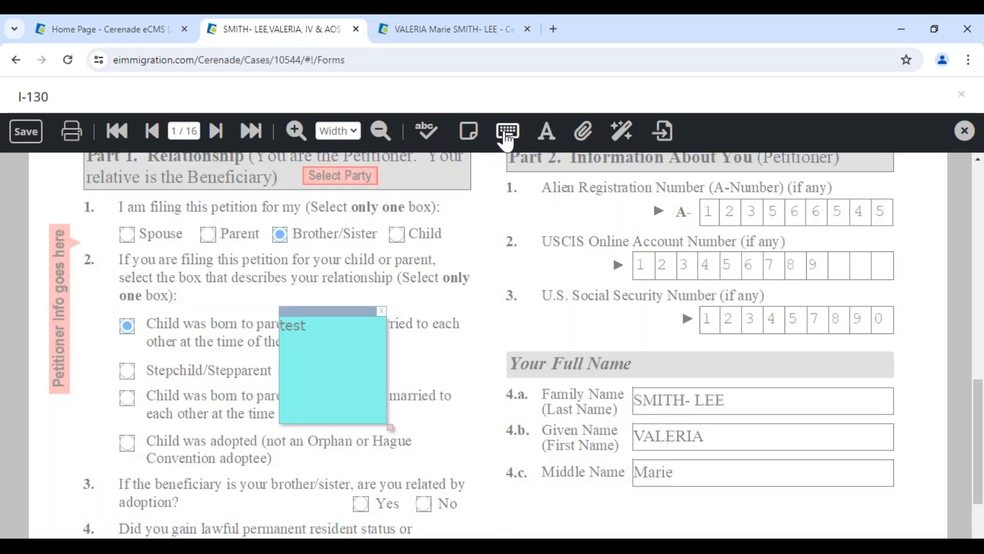
Place a typewriter text box with test text over the Given Name field
click(506, 135)
click(778, 418)
text(sdfdfsd)
drag(841, 411, 762, 434)
On page 2, restore Country of Birth to its calculated Mexico value after a test edit
click(214, 131)
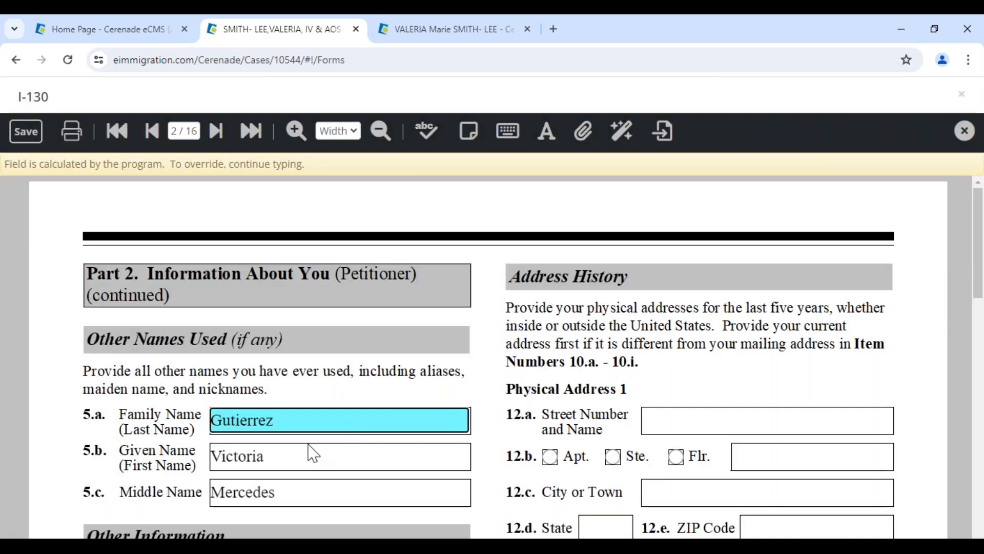
scroll(310, 451, down, 5)
click(306, 353)
text(sdfsdfsdfds)
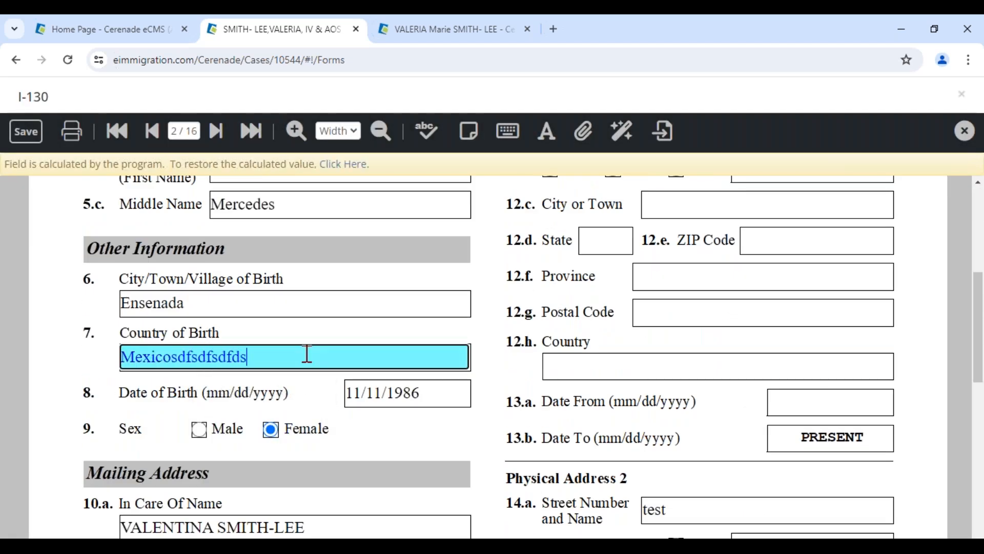
click(345, 168)
click(424, 393)
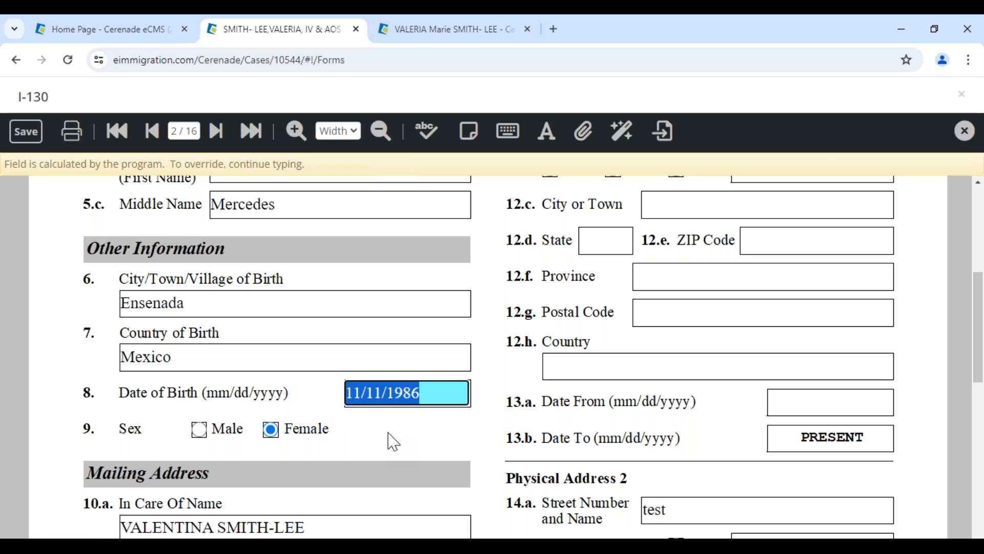
click(429, 32)
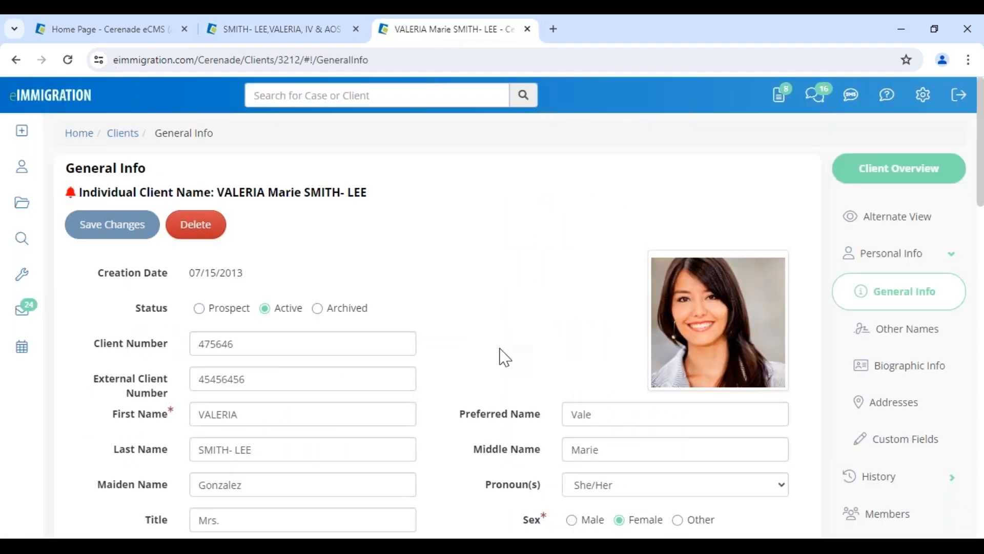
scroll(505, 357, down, 4)
click(648, 345)
text(05)
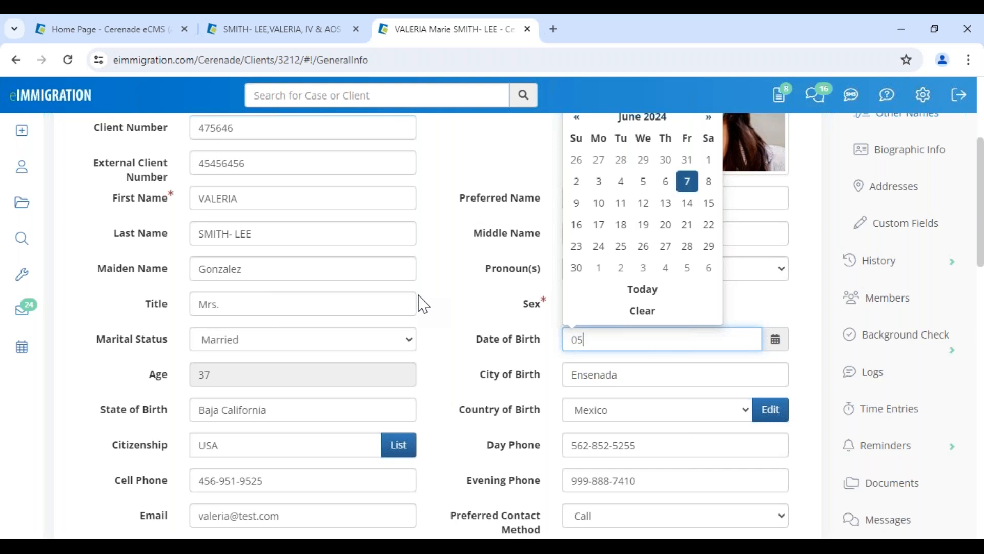
text(/12/1984)
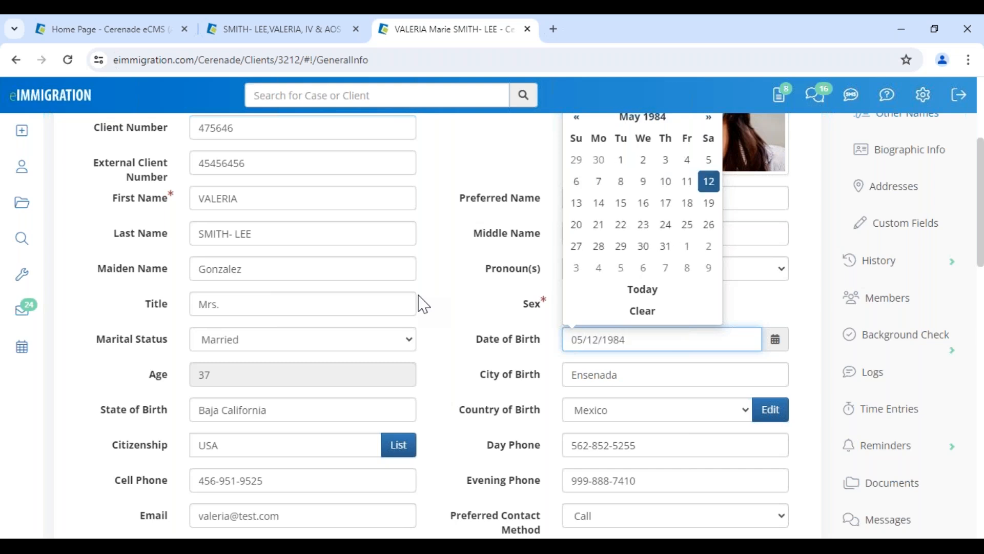
click(423, 304)
scroll(256, 256, up, 5)
click(148, 226)
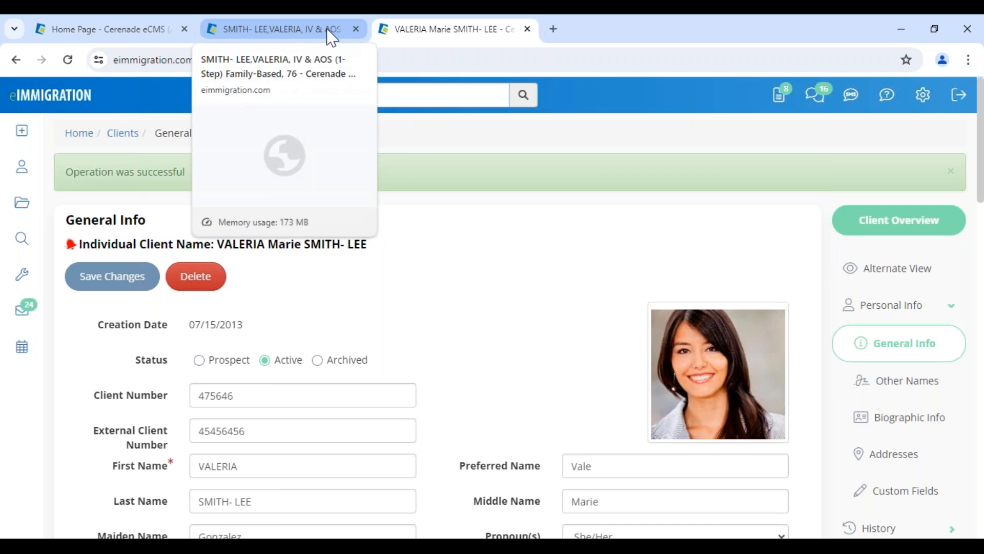
click(292, 31)
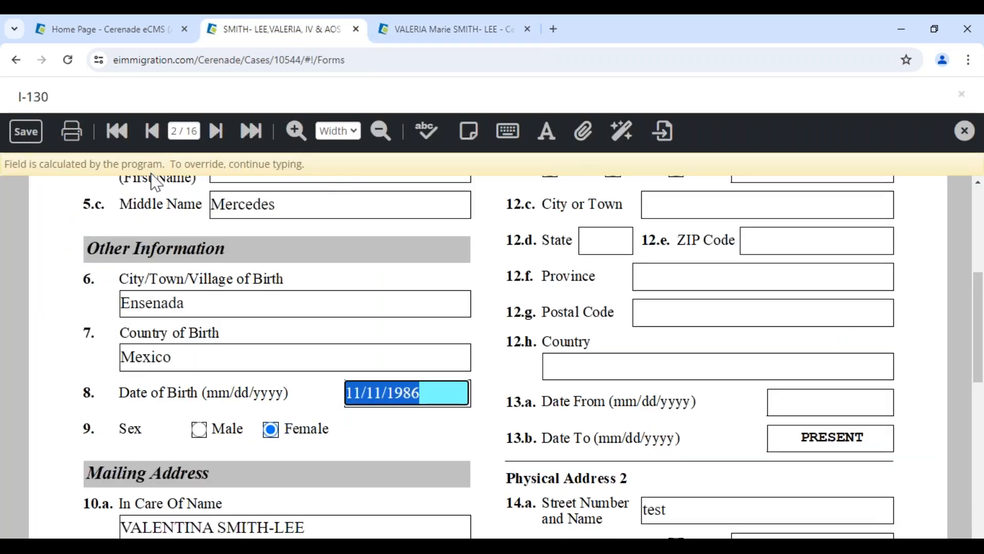
click(117, 131)
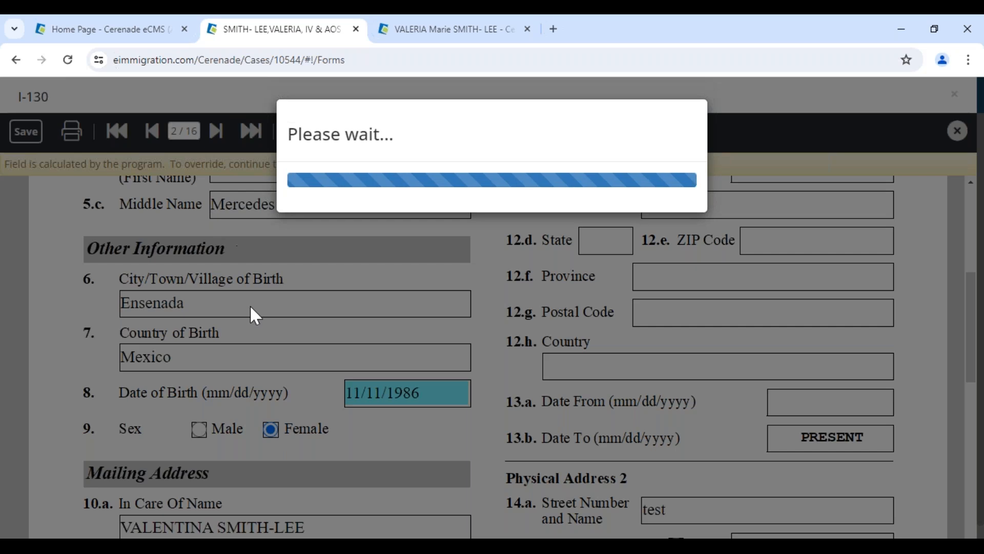
scroll(318, 400, down, 3)
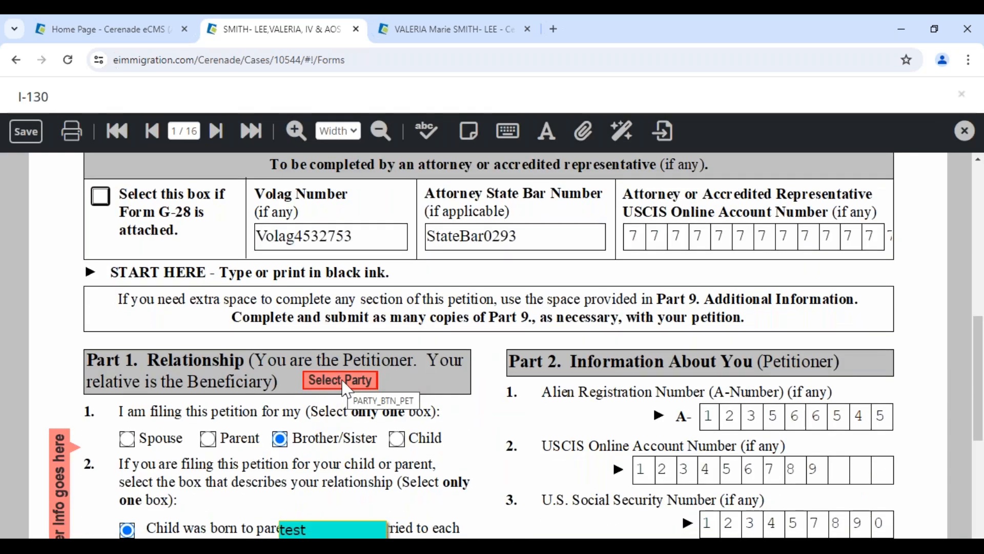
click(345, 388)
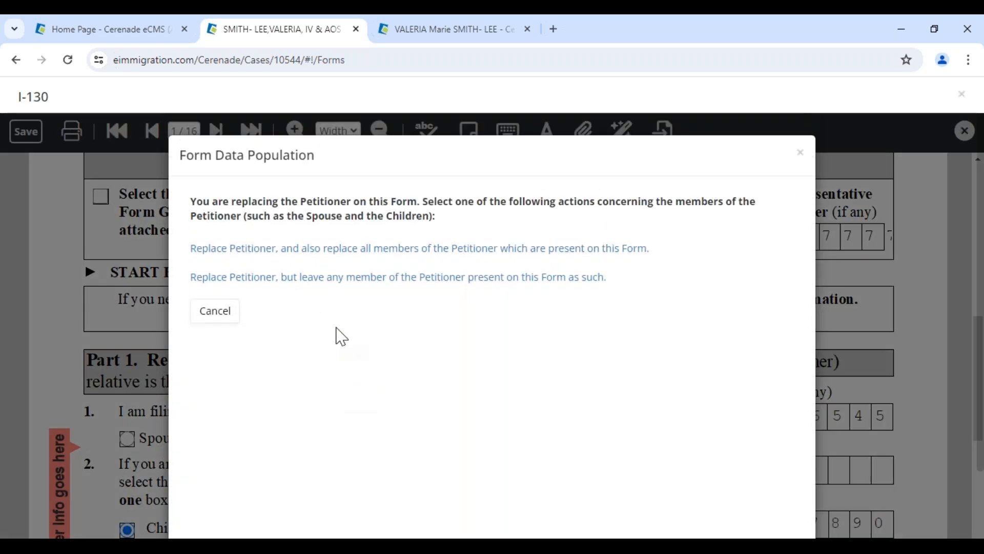
click(230, 248)
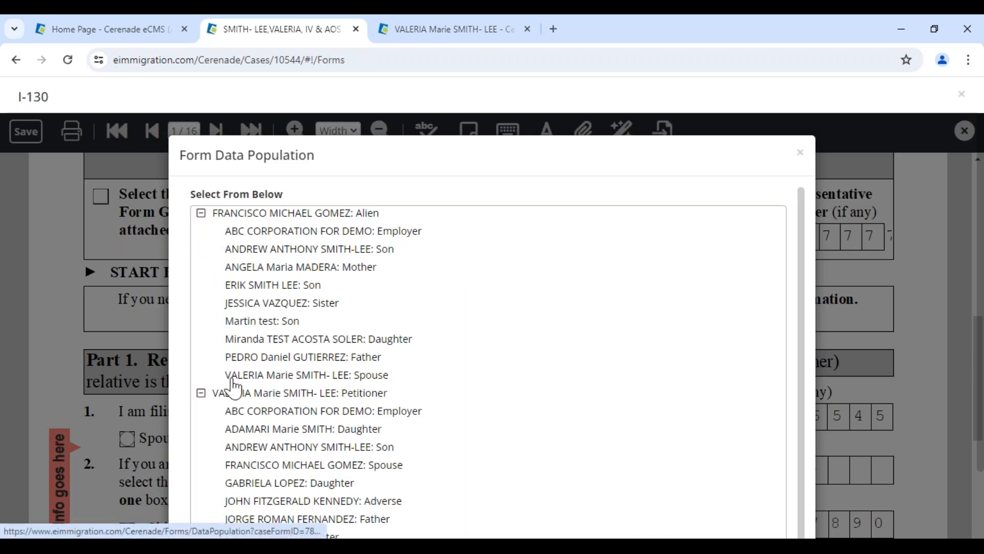
click(230, 394)
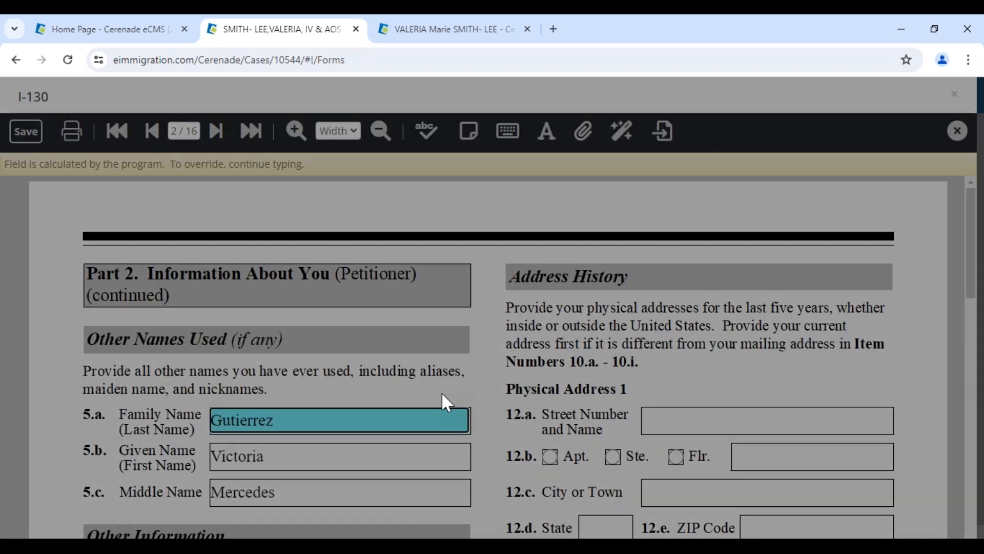
scroll(441, 392, down, 5)
click(441, 392)
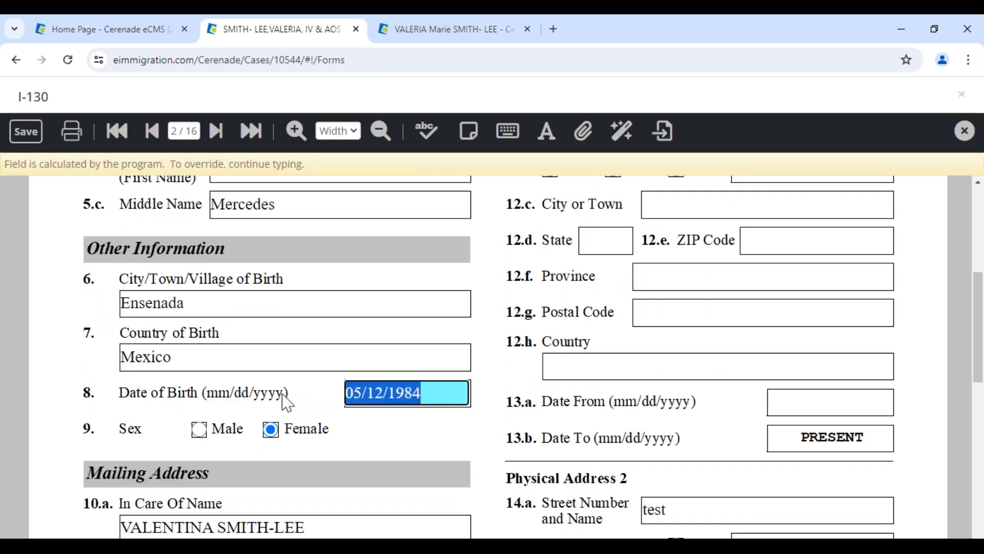
Append test text to the 10.b mailing street address and save the form to the server
click(416, 453)
scroll(416, 453, down, 3)
click(398, 419)
text(cdasxasxcasdxasdada)
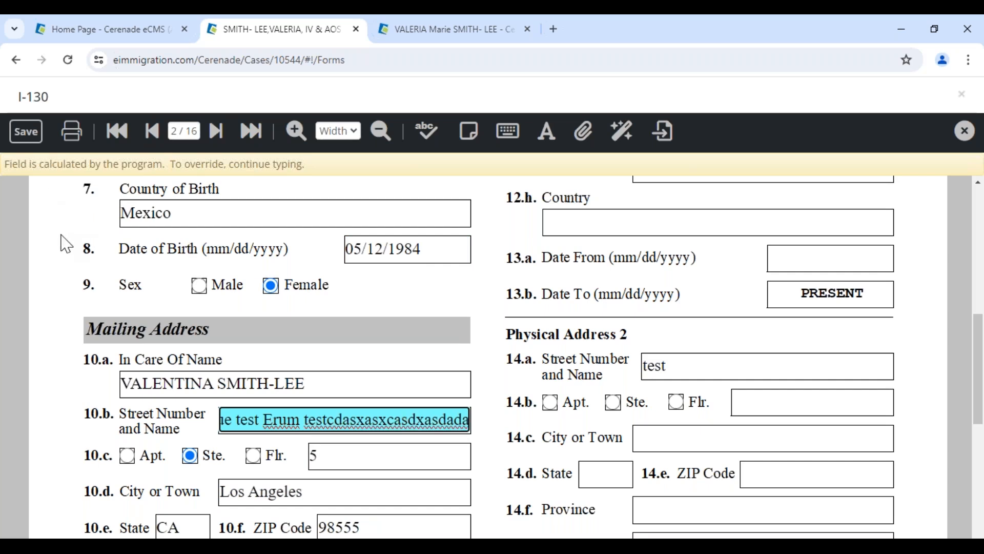
click(25, 132)
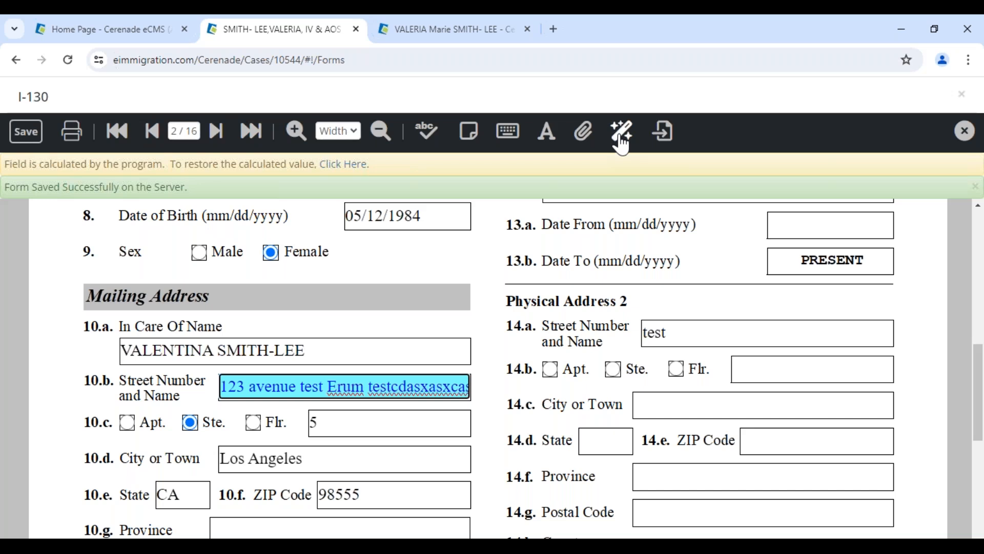
Fill all blank I-130 fields with N/A using Form Data find and replace
click(622, 143)
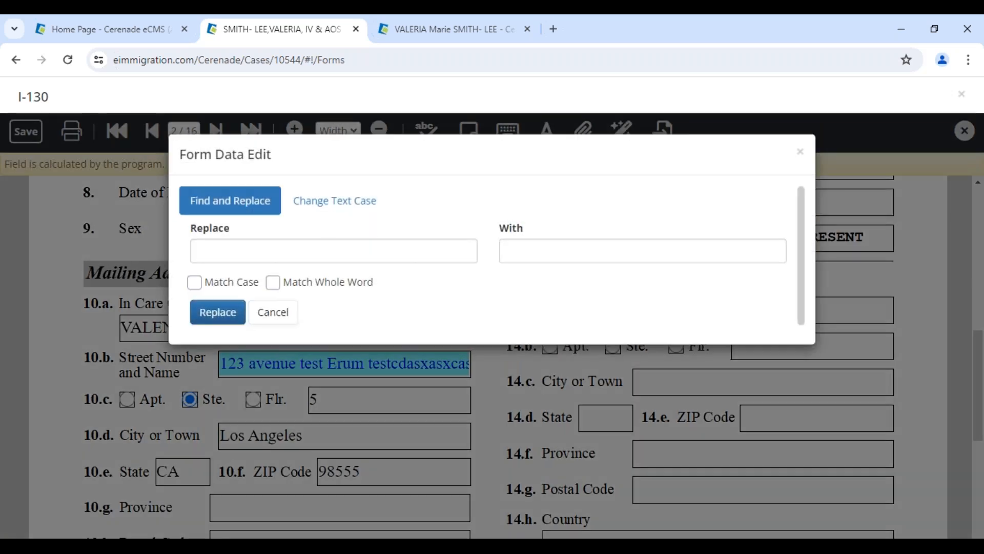
click(536, 252)
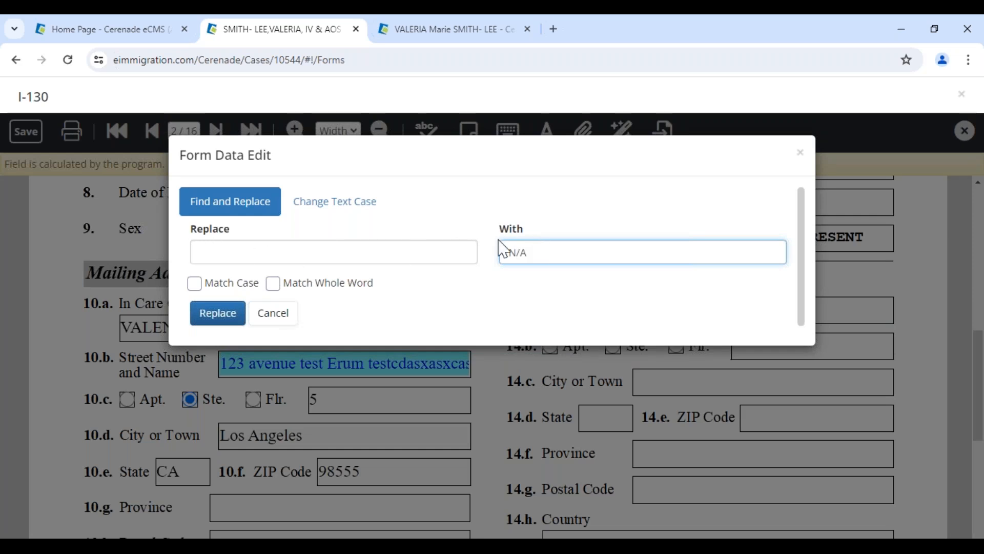
click(232, 318)
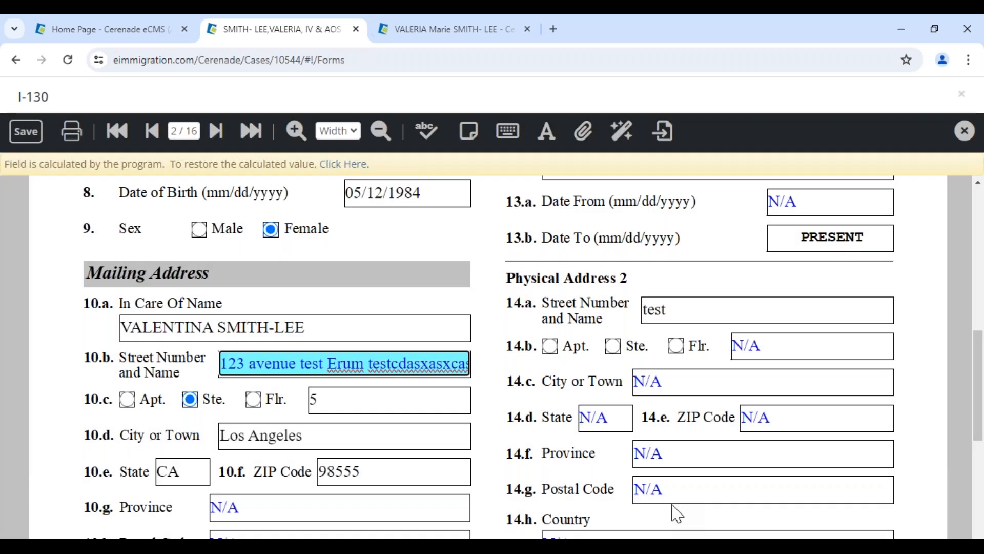
click(660, 488)
scroll(494, 499, down, 3)
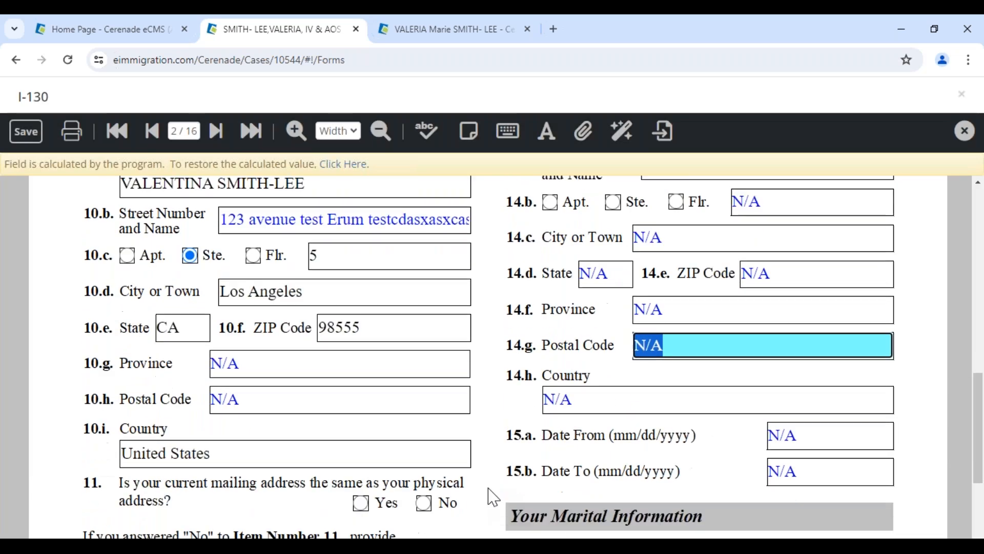
scroll(501, 451, up, 1)
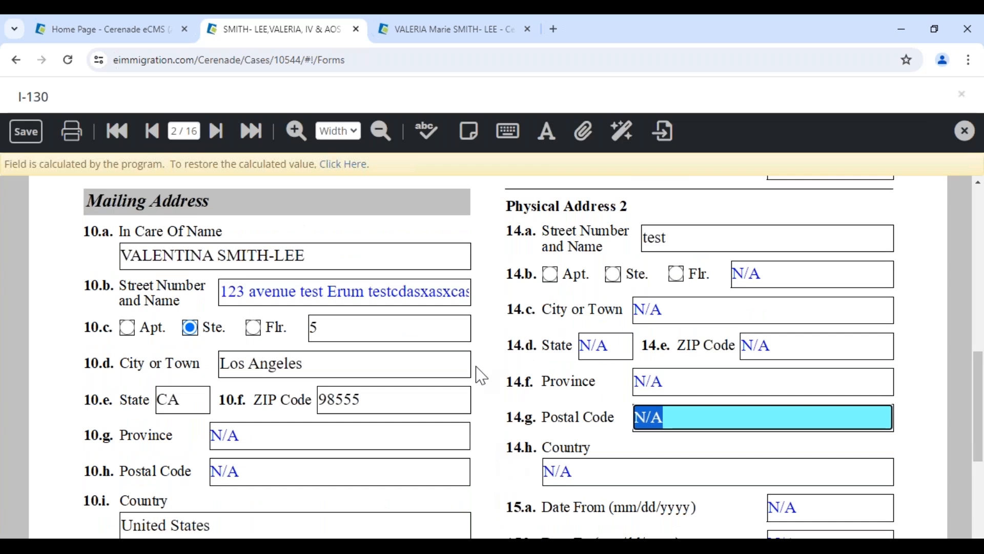
Close the I-130 without saving its changes
drag(184, 254, 360, 257)
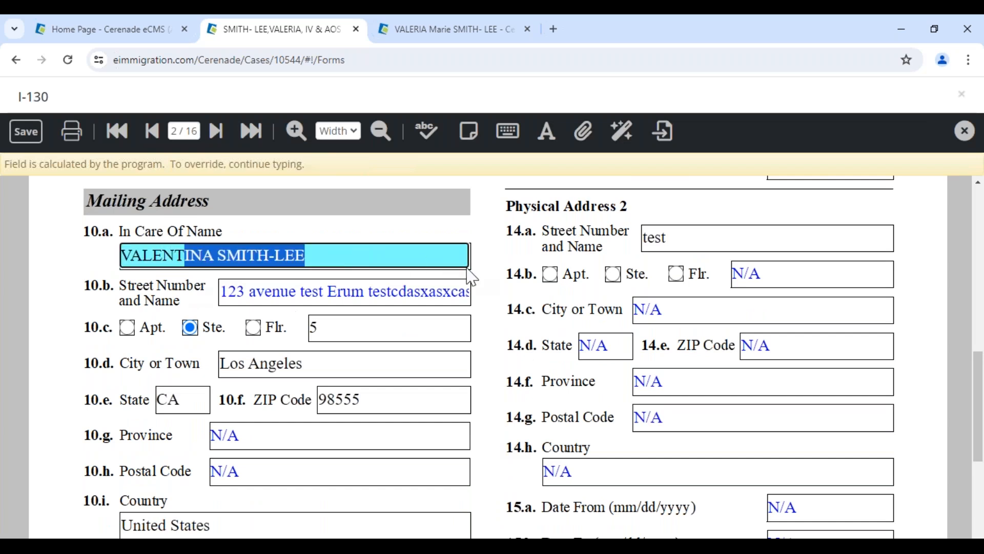
click(486, 281)
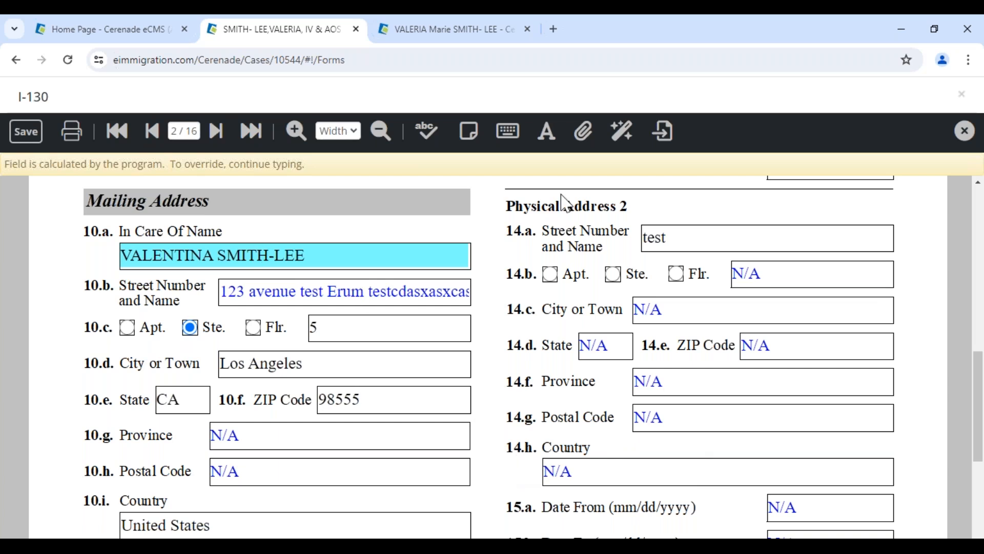
click(964, 133)
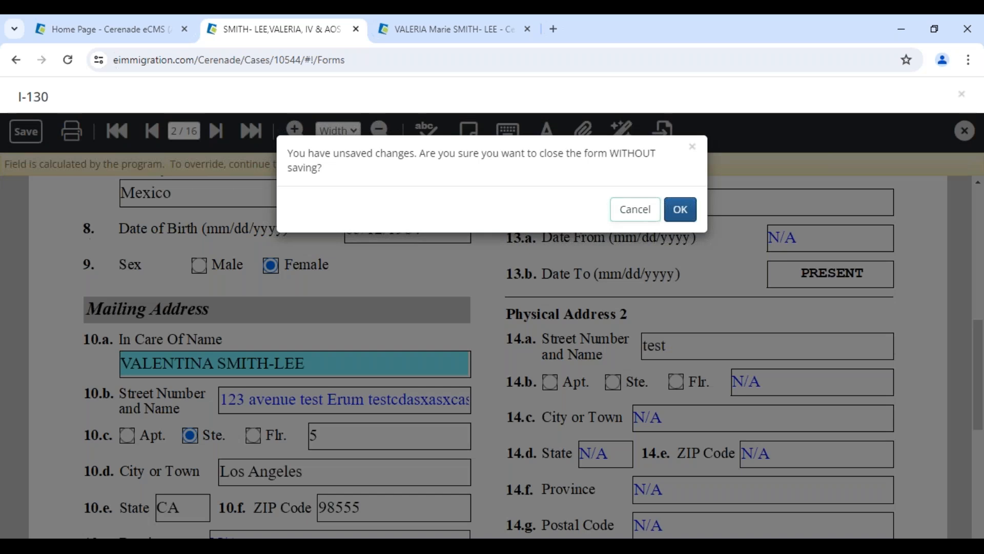
click(681, 210)
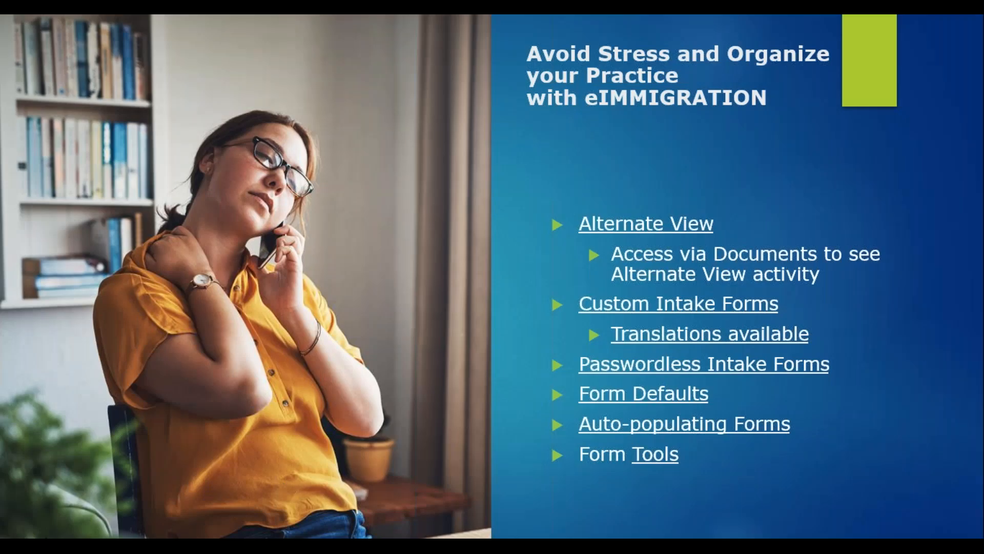
Advance to the Custom Reports, Letter Templates and Document Assembly slide, then return to the browser
key(Right)
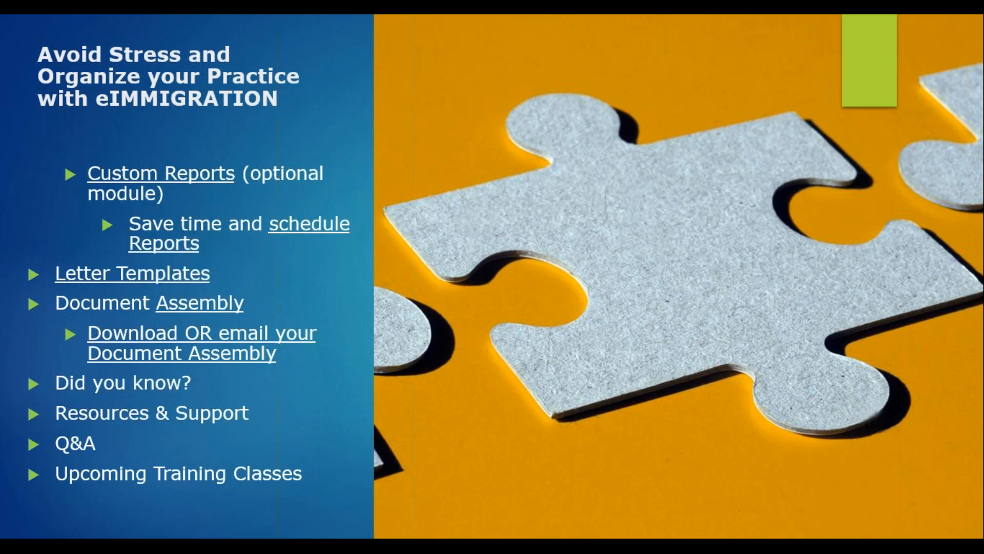
key(alt+Tab)
From the Administrator home page, open Scheduled Reports and start a new scheduled report
click(85, 29)
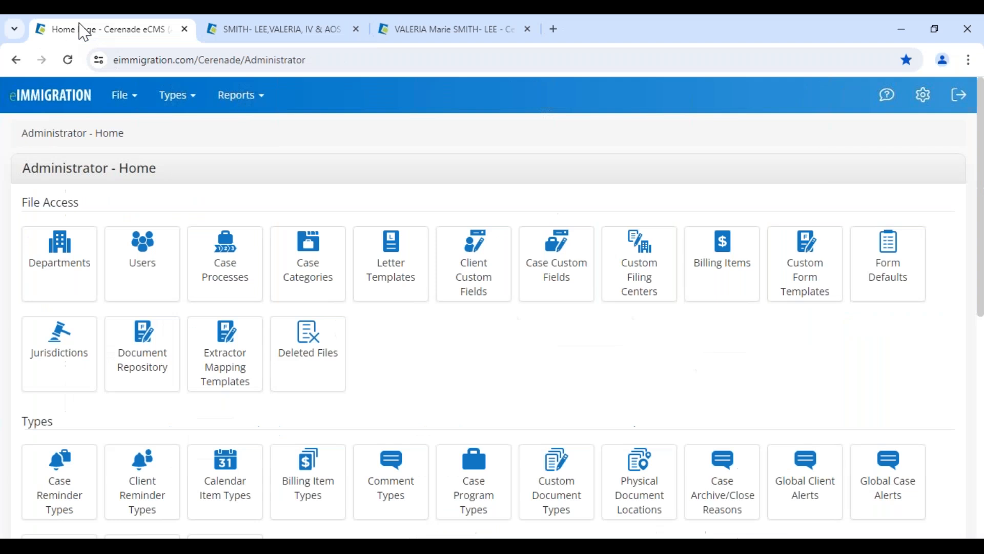
scroll(96, 405, down, 5)
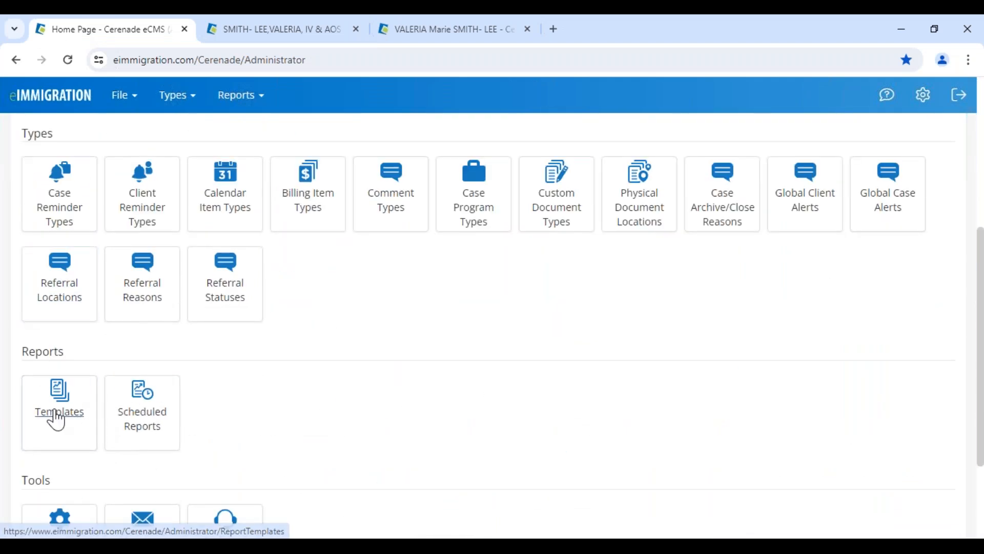
click(137, 425)
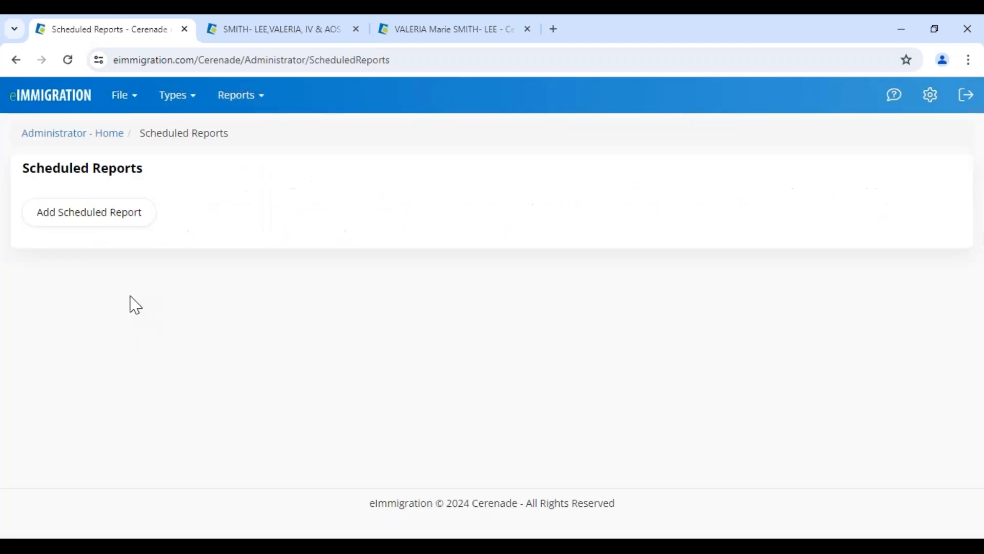
click(72, 210)
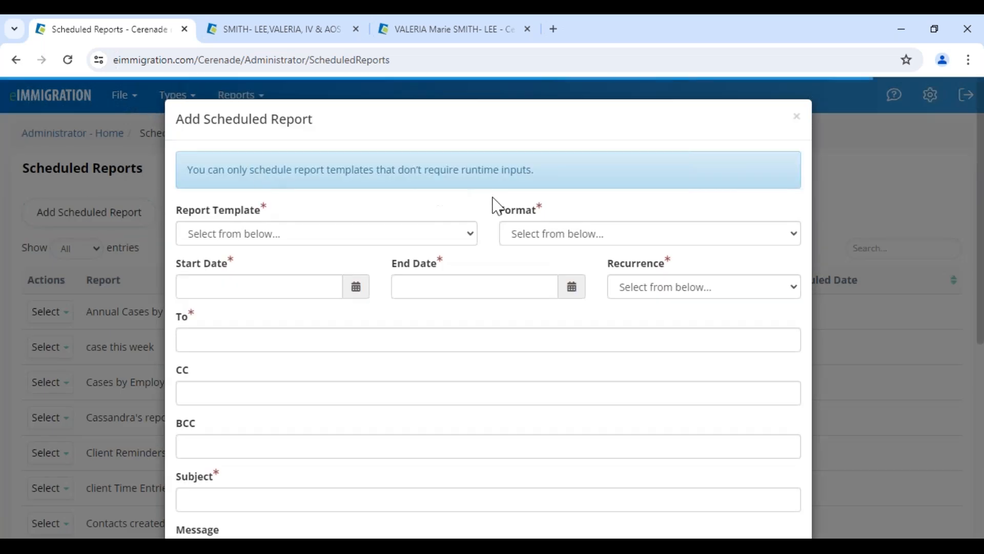
Set the report to recur Daily in Excel format using the annual cases custom template
click(618, 287)
click(635, 321)
click(549, 234)
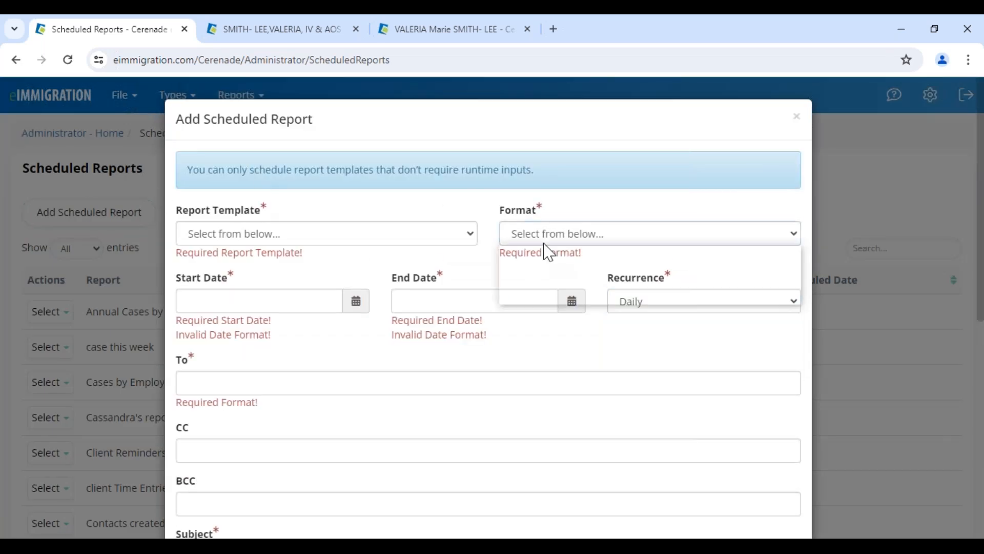
click(544, 297)
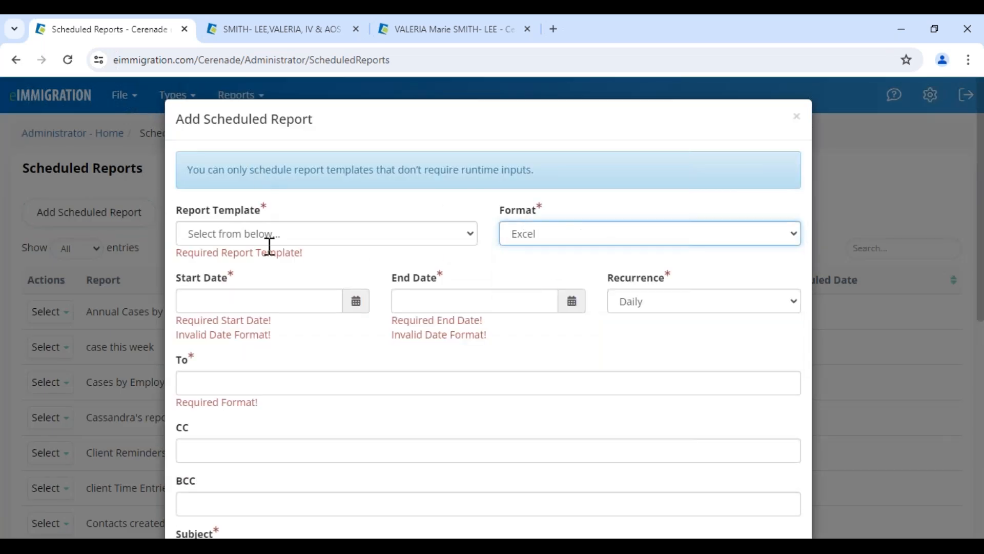
click(269, 237)
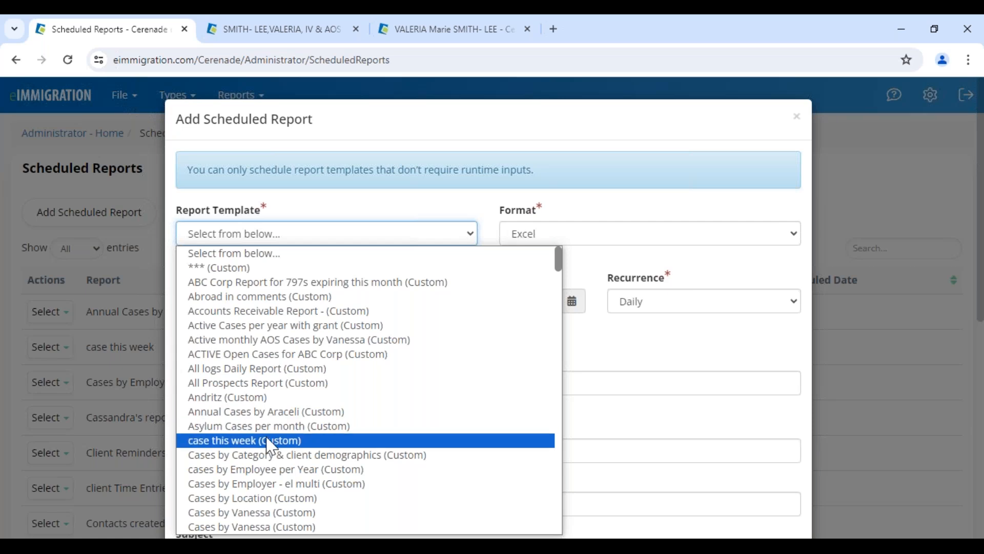
click(267, 411)
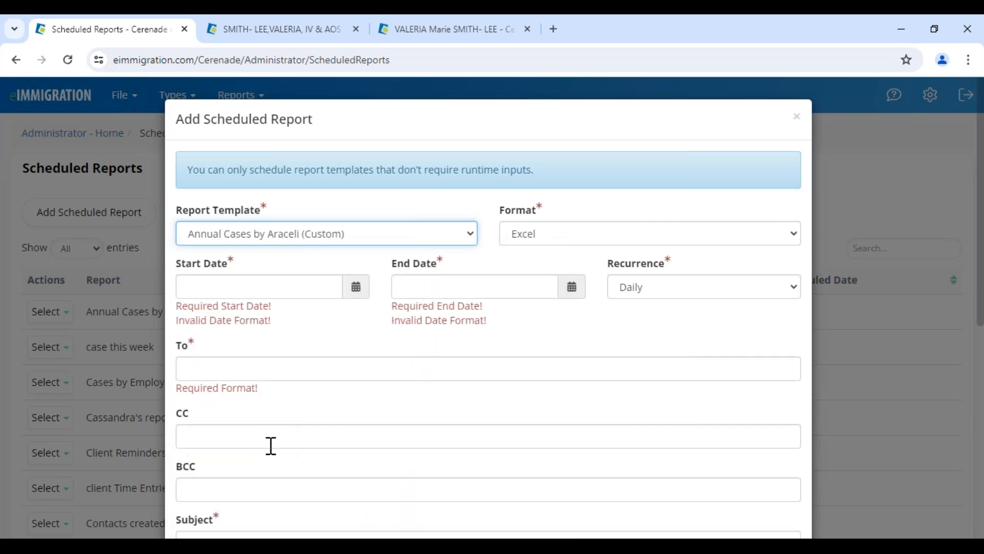
Close the scheduled report without saving and go back to the Administrator home page
scroll(270, 385, down, 1)
scroll(270, 384, down, 3)
scroll(767, 159, up, 5)
click(796, 116)
drag(30, 169, 186, 177)
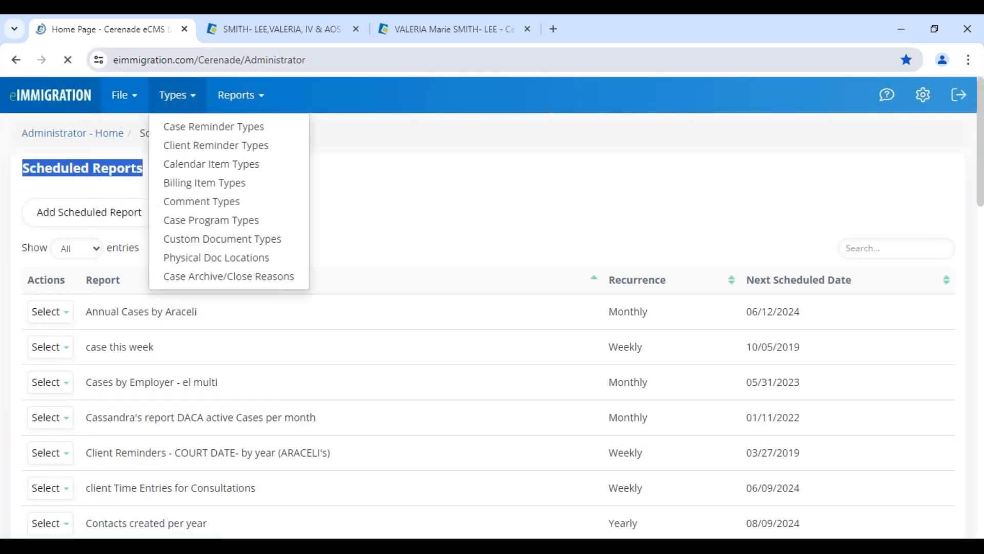
click(125, 95)
click(584, 487)
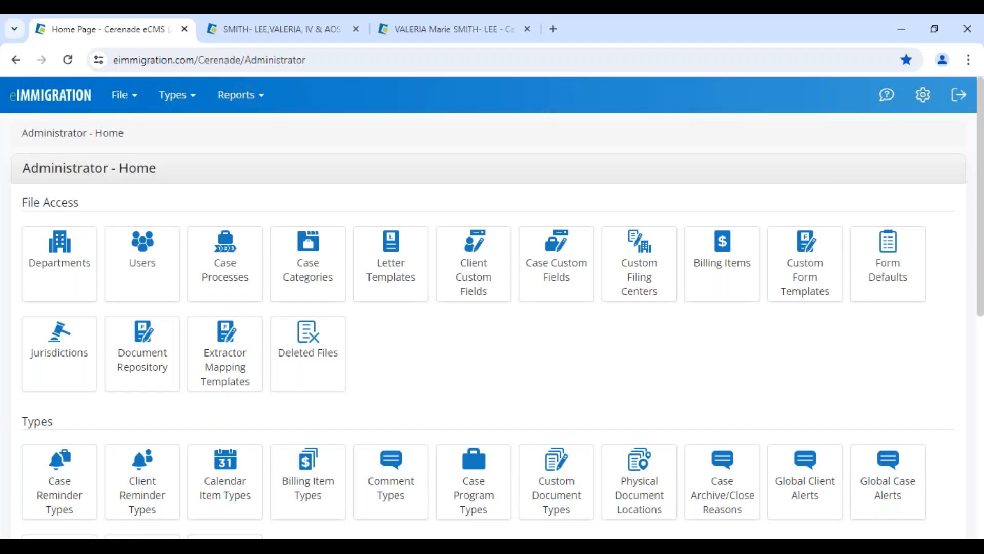
Go to the open case's Document Assembly page via its Documents panel
click(246, 30)
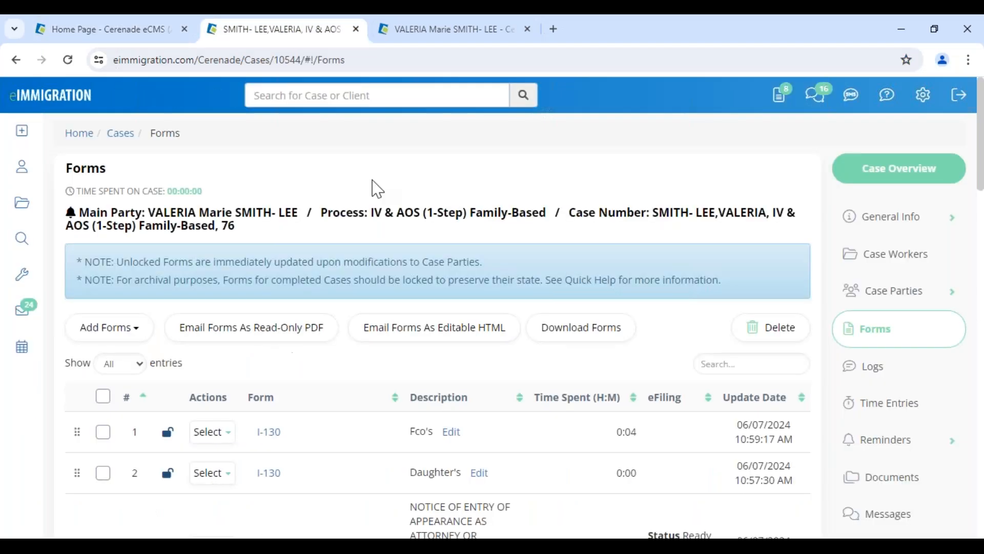
scroll(682, 369, down, 2)
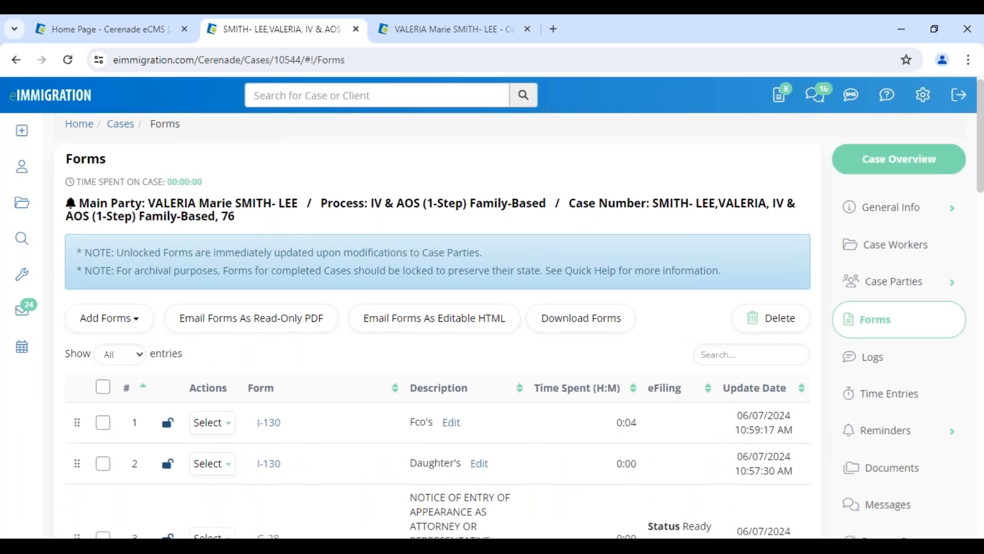
click(869, 421)
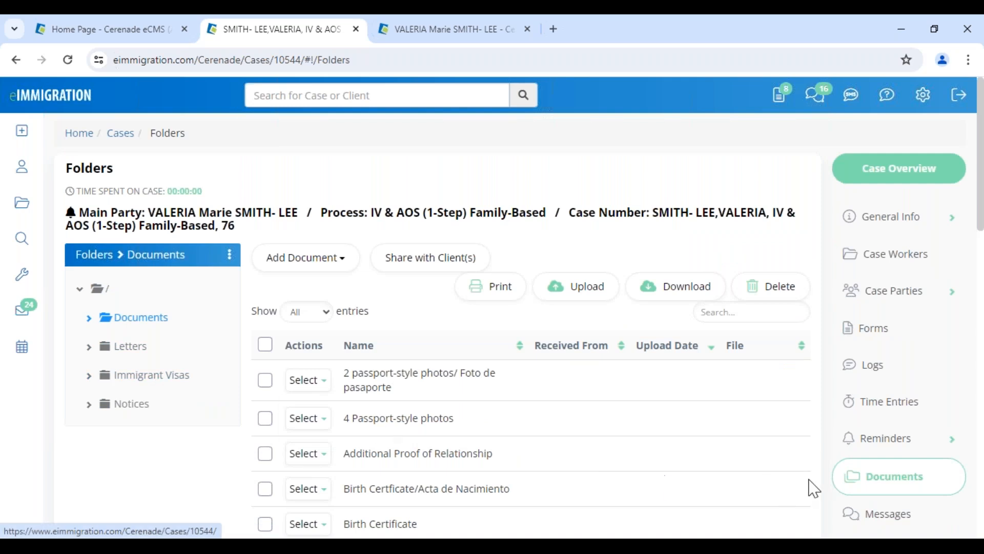
scroll(924, 481, down, 5)
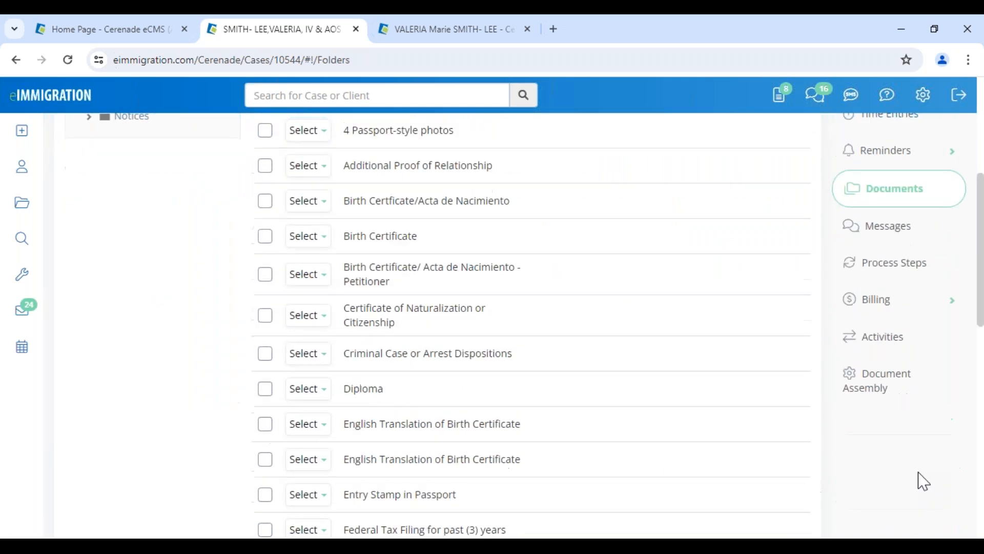
click(886, 389)
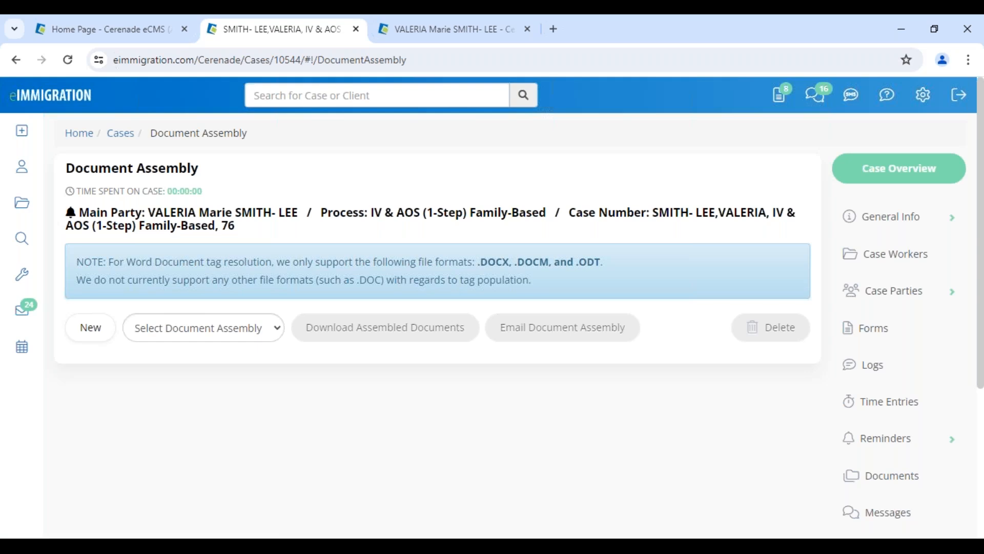
mouse_move(7, 333)
Create a new document assembly named 'AOS -VV' and save it
click(97, 336)
click(439, 174)
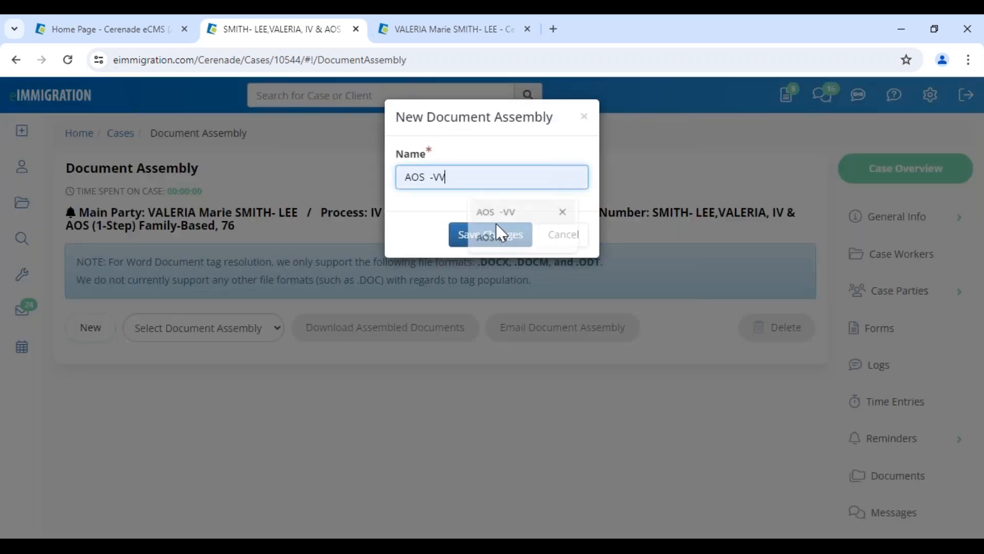
click(483, 238)
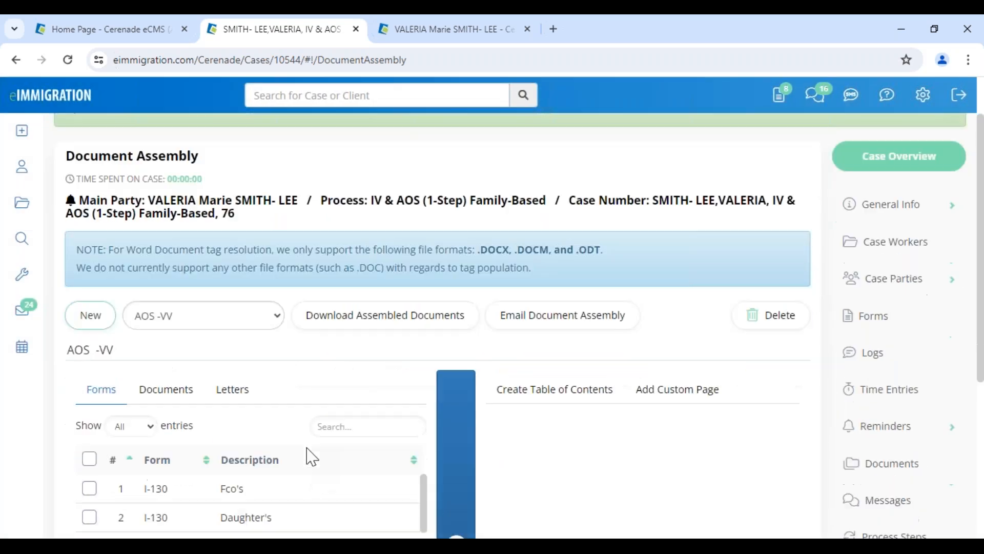
scroll(127, 308, down, 3)
Add every form and every letter in the case to the assembly
click(89, 307)
click(446, 318)
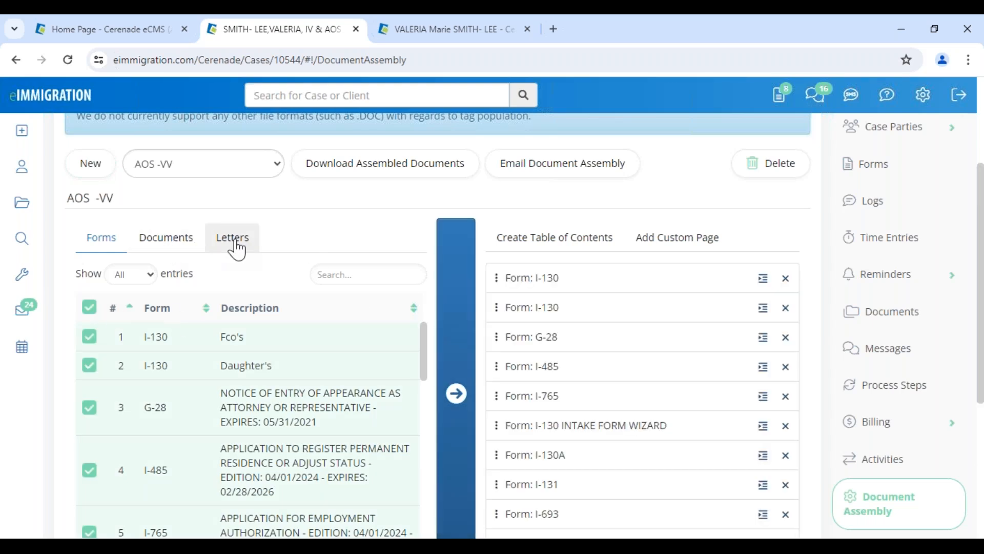
click(233, 238)
click(89, 307)
click(446, 341)
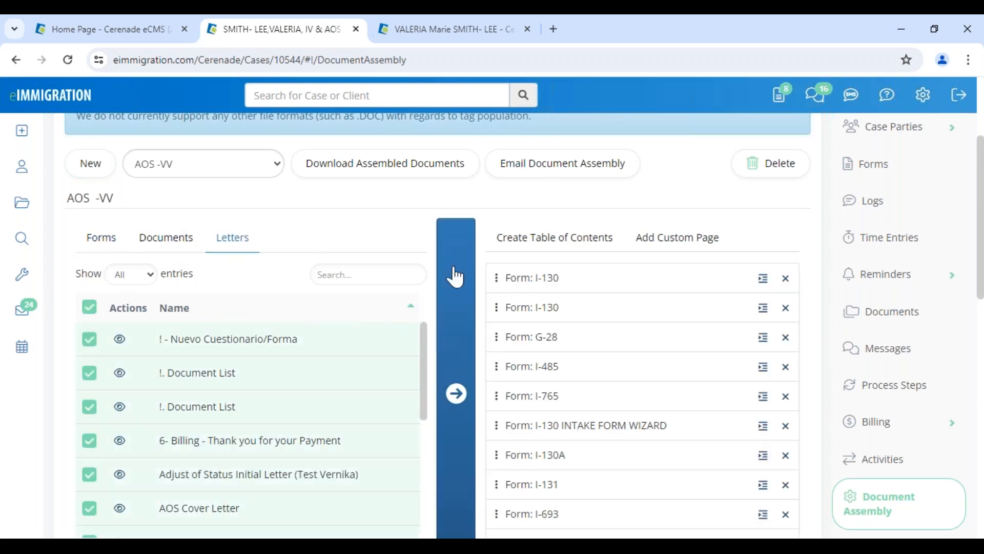
Remove Form: DS-260 and both Form: N-400 entries from the assembly
drag(527, 516, 527, 378)
scroll(538, 487, down, 3)
drag(528, 515, 517, 226)
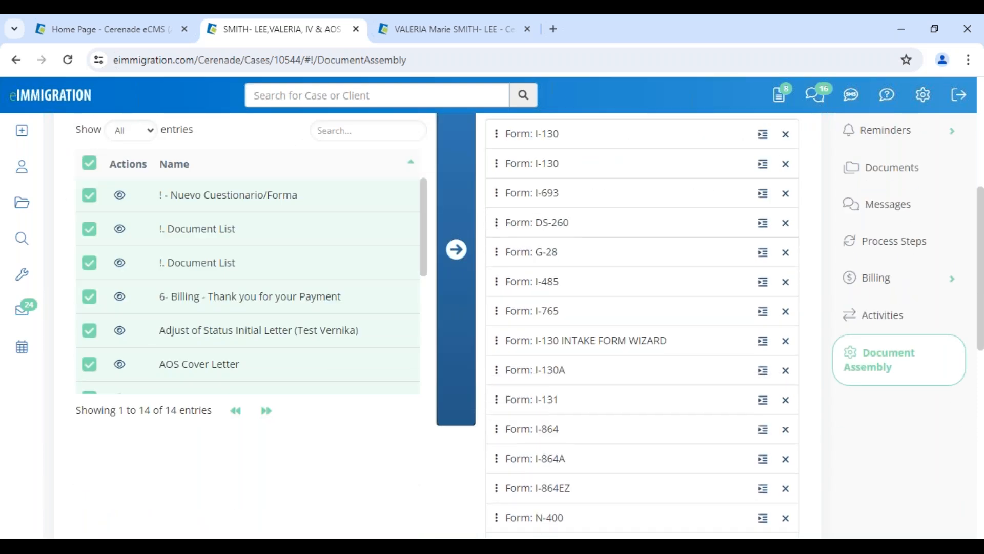
click(786, 224)
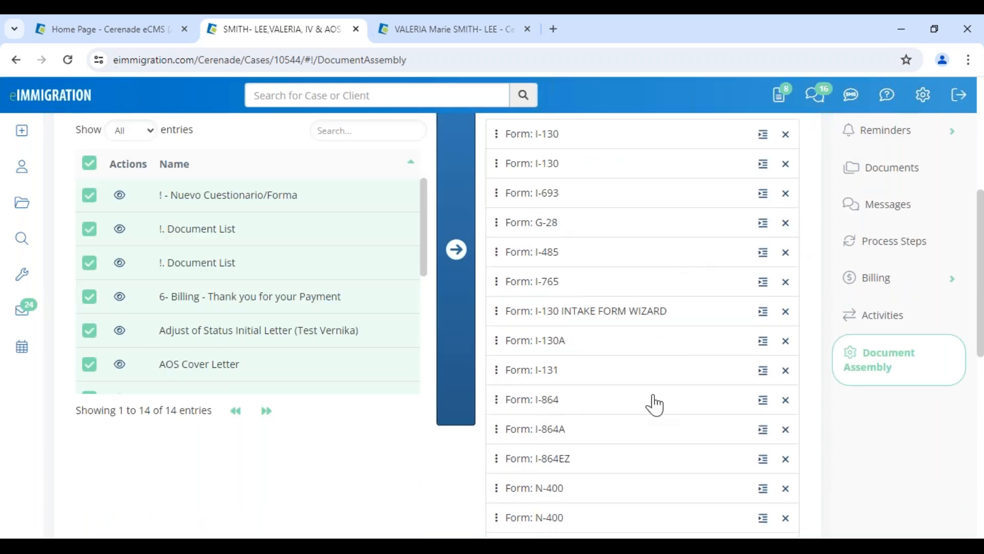
click(786, 489)
click(786, 488)
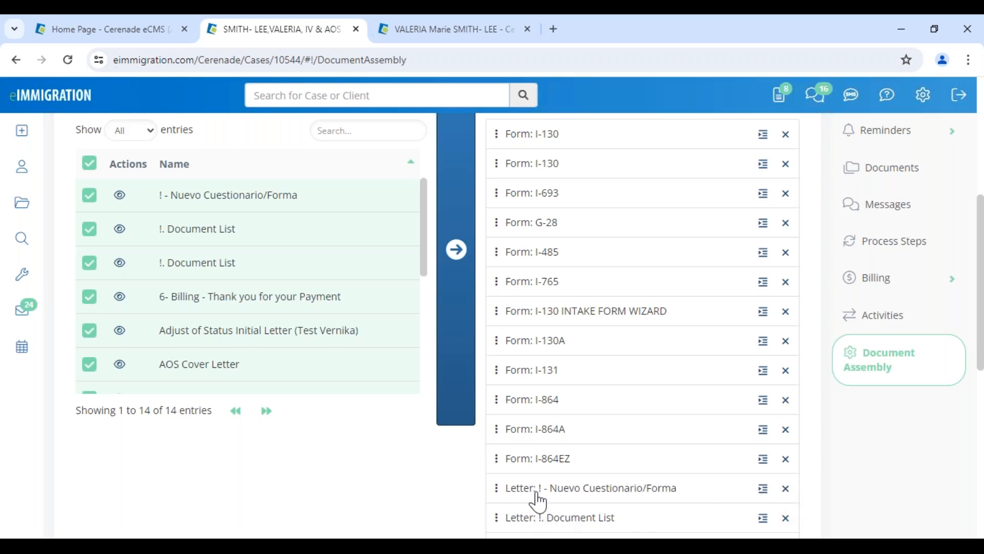
Move Letter: !. Document List to second and Nuevo Cuestionario below I-693, then generate a table of contents
drag(538, 521, 531, 157)
drag(518, 521, 517, 250)
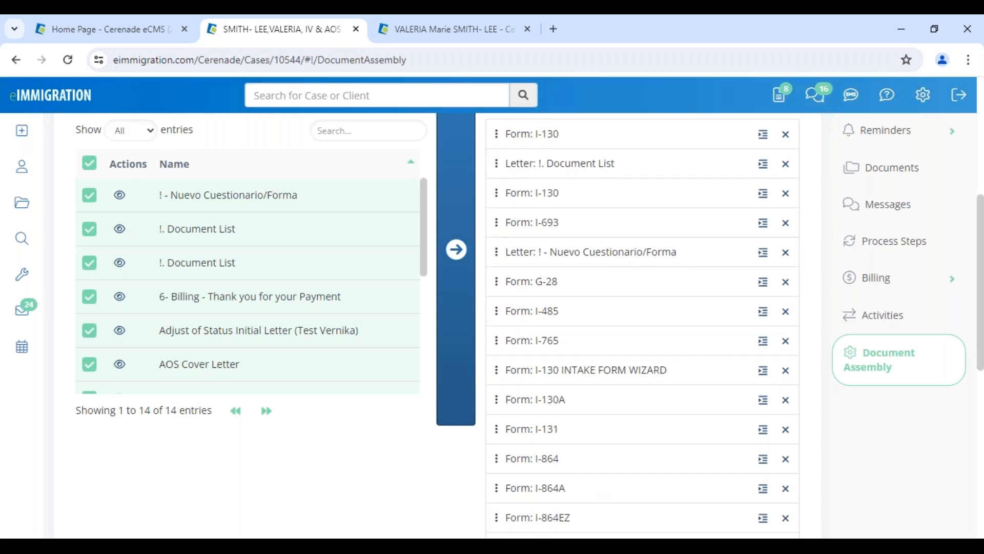
scroll(545, 316, up, 5)
click(545, 310)
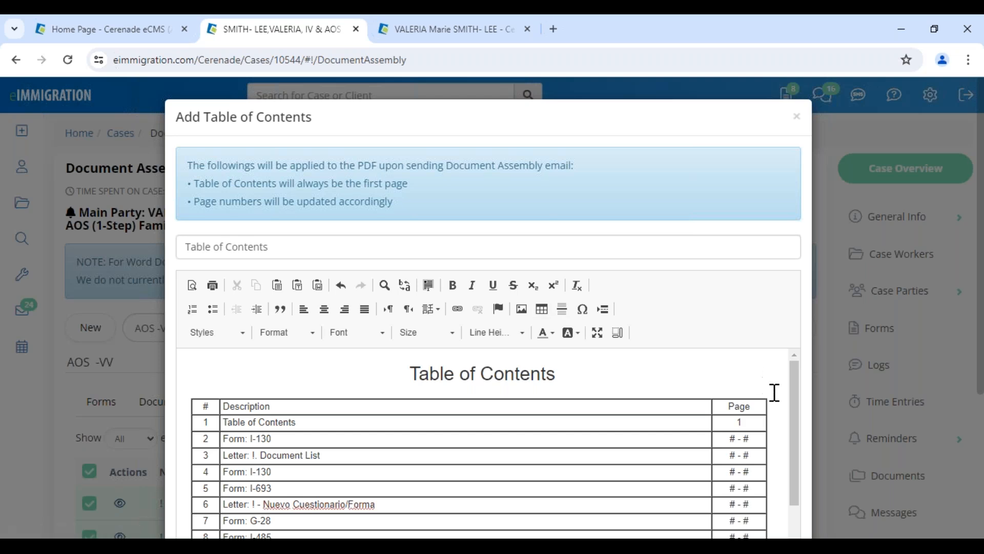
Review the generated 27-entry table of contents and save it to AOS -VV
scroll(777, 410, down, 4)
scroll(781, 440, down, 4)
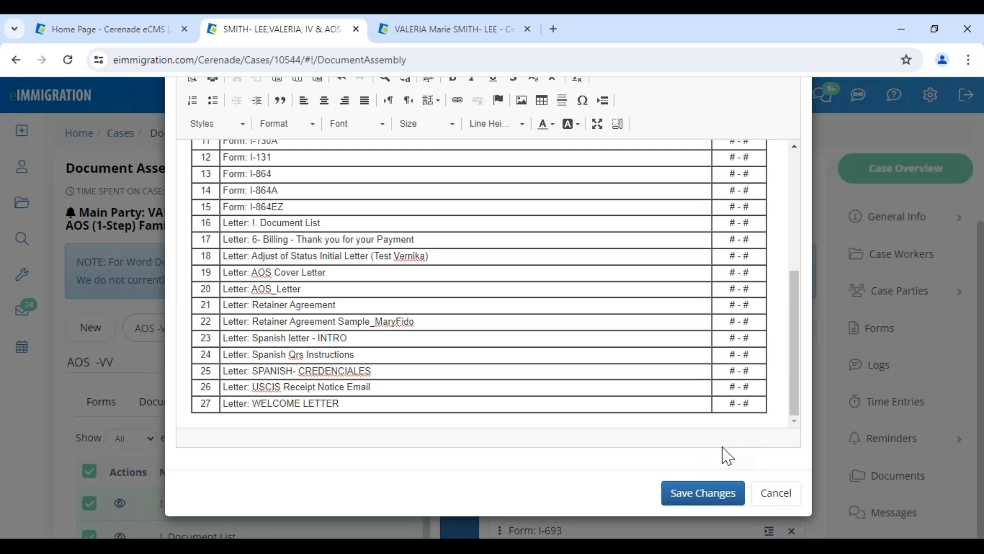
click(701, 484)
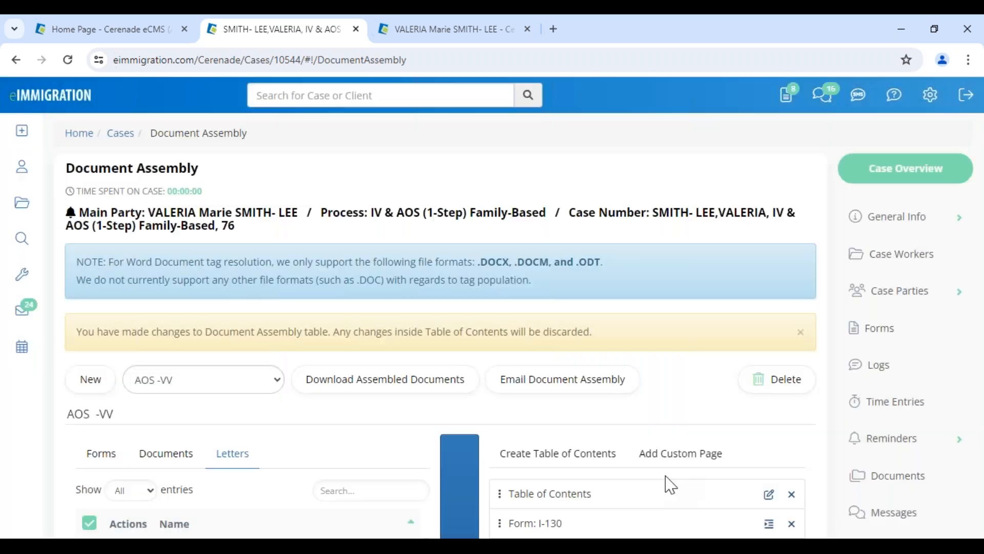
Initiate the AOS -VV download with footer page numbering and the client's AOS caption, then view Job Requests
click(371, 393)
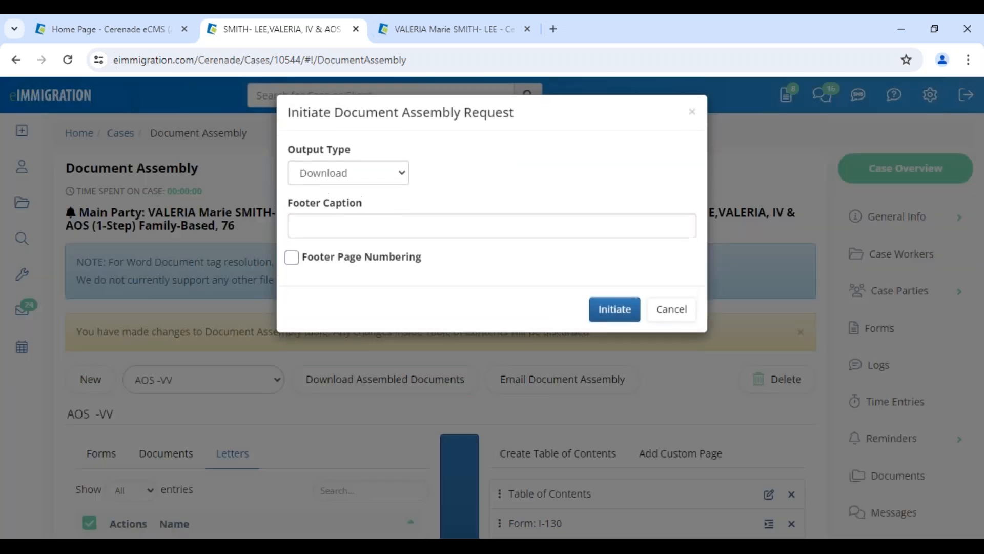
click(358, 272)
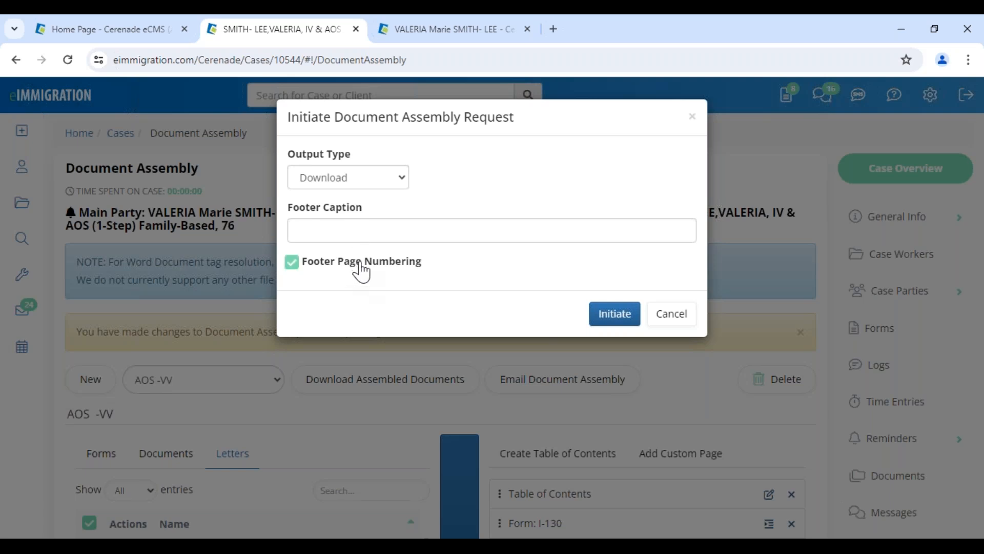
click(380, 229)
click(422, 272)
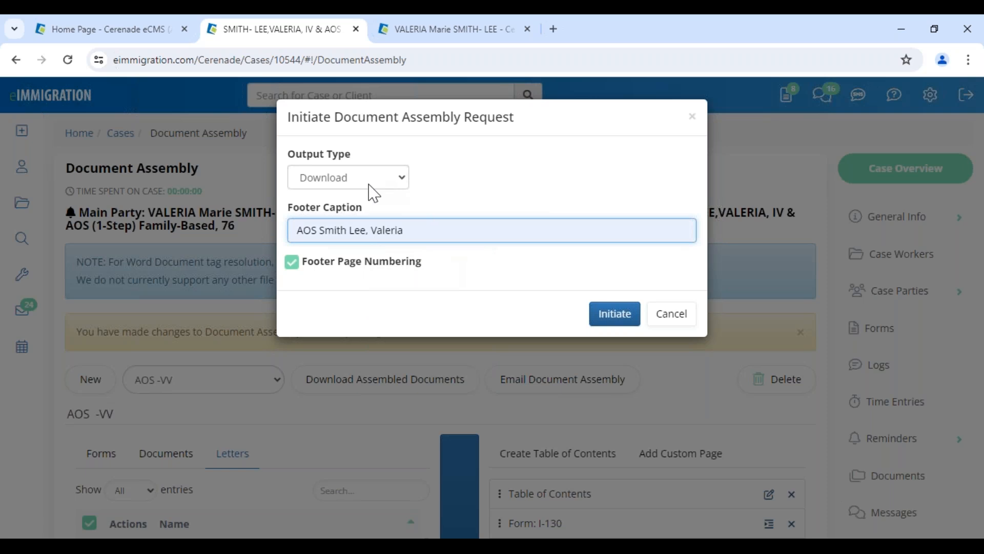
click(629, 315)
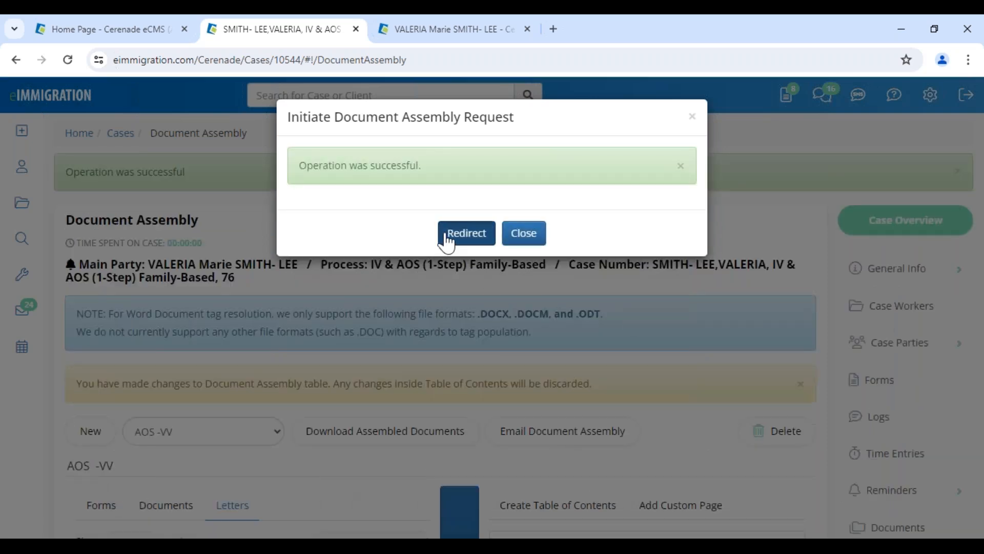
click(446, 235)
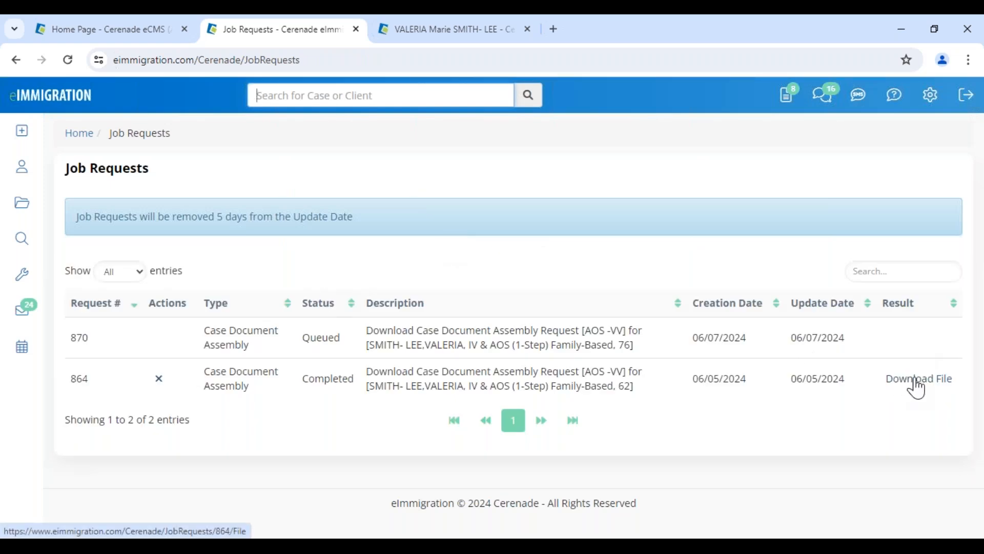
Highlight the five-day removal notice and Job Requests heading, then return to the PowerPoint slide show
drag(183, 219, 311, 222)
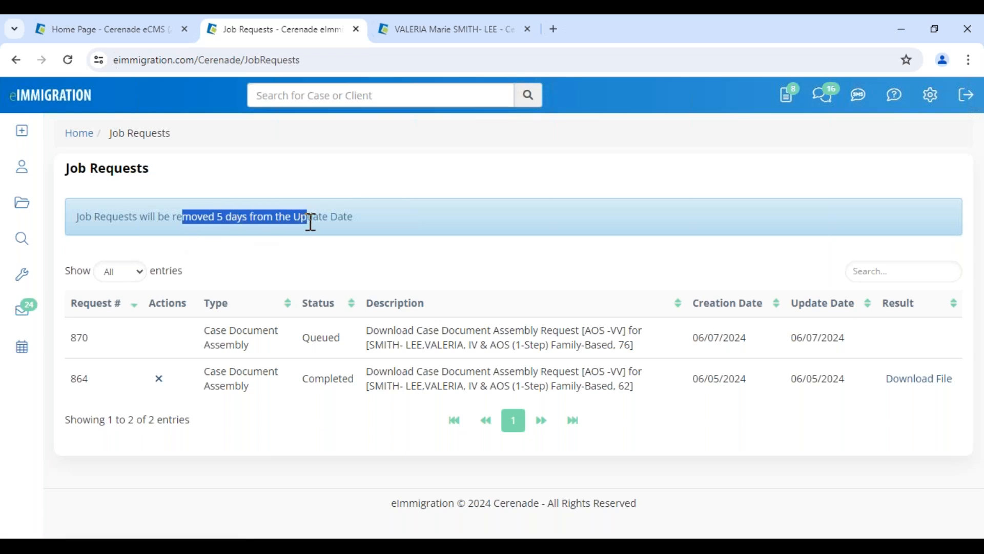
click(840, 407)
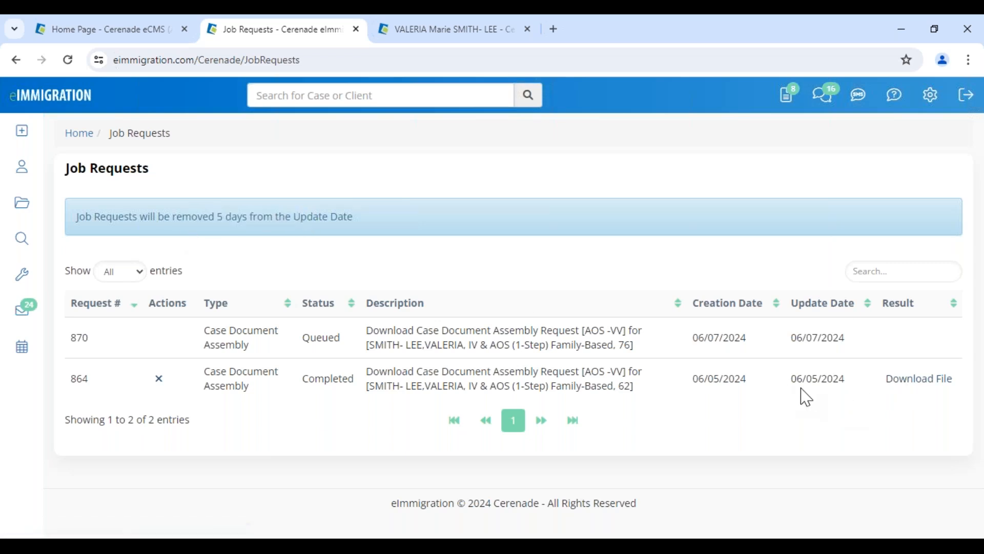
drag(63, 167, 158, 173)
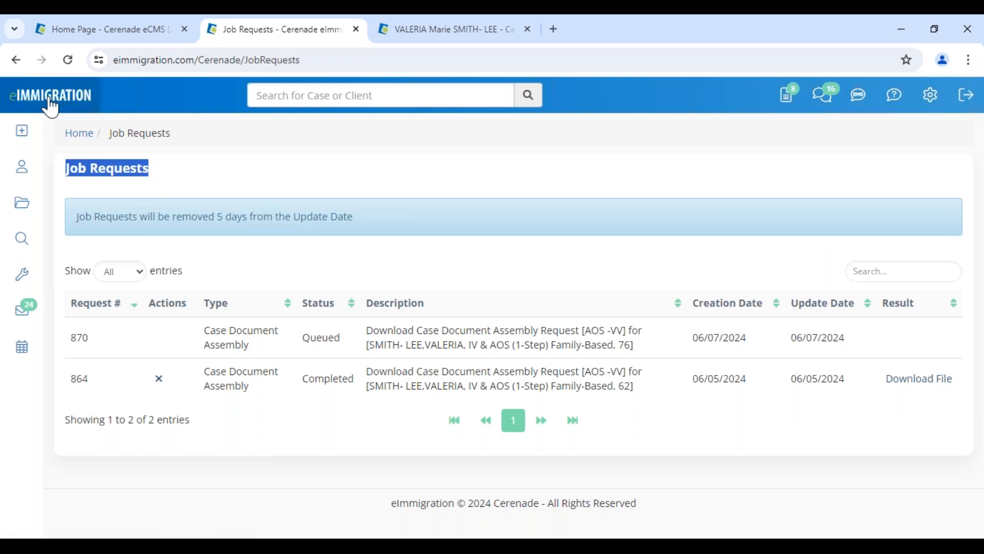
click(512, 546)
click(565, 519)
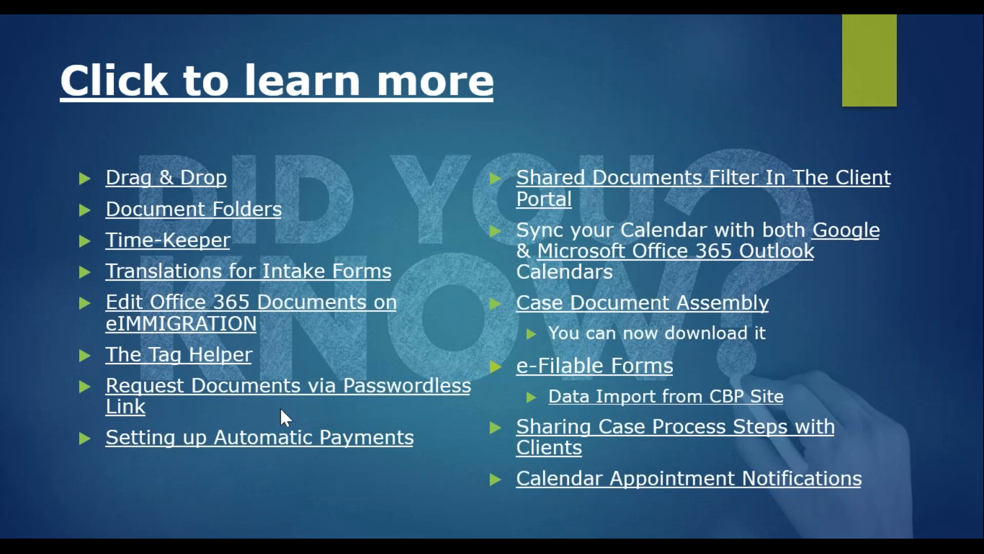
Advance past the 'Click to learn more' tips slide to Resources & Support
click(421, 481)
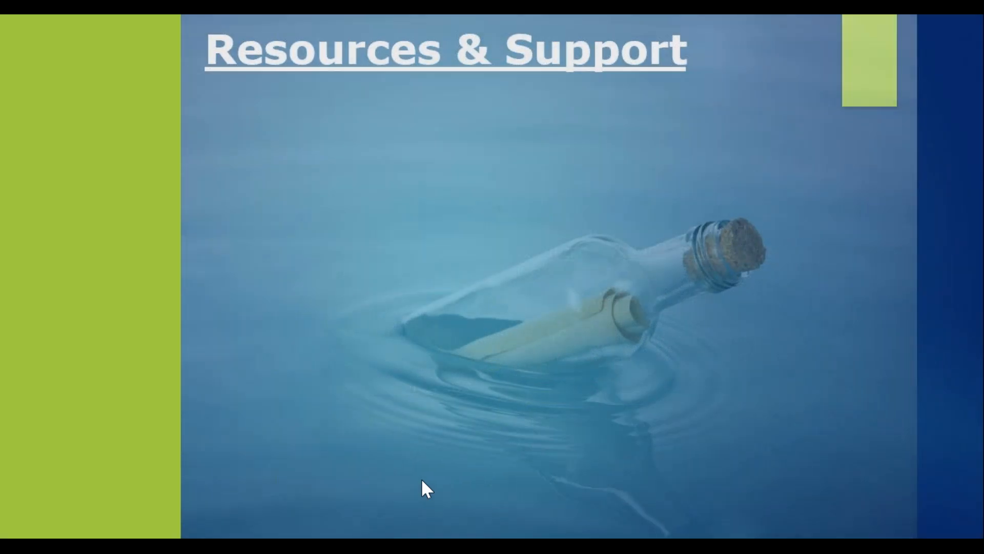